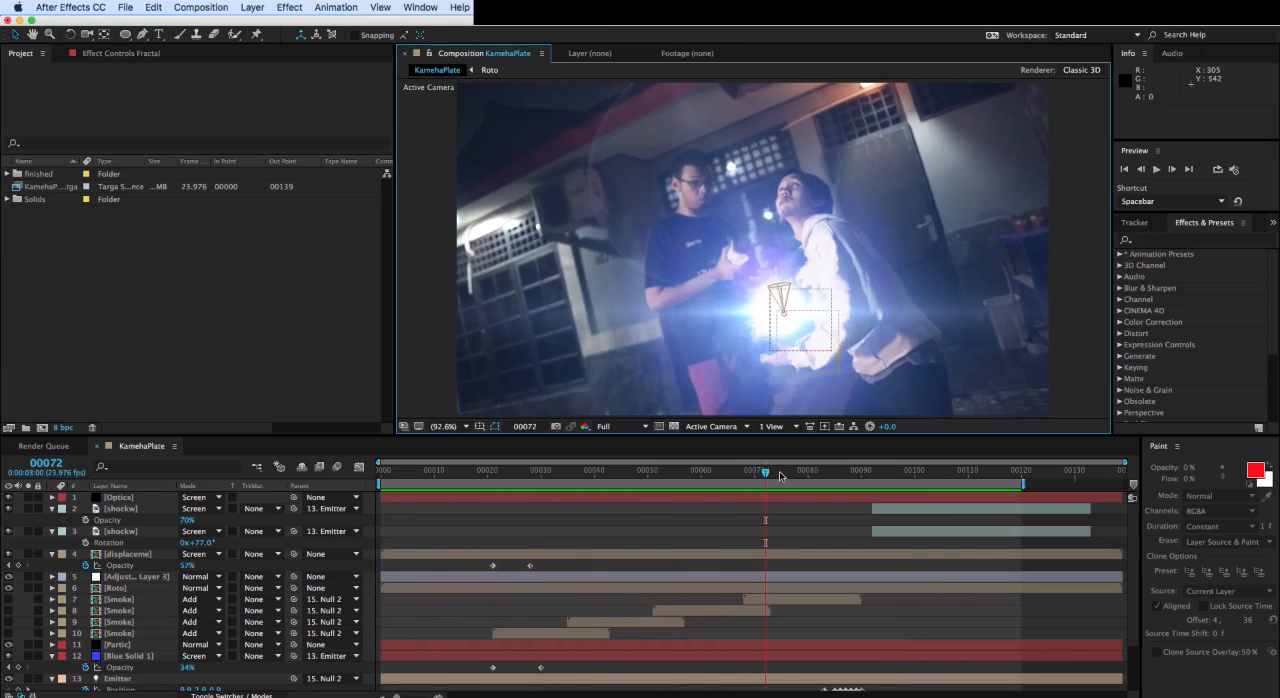
- Play and scrub through the KamehaPlate composition to review the finished energy-ball and beam effect across the clip
{"action": "key", "text": "space"}
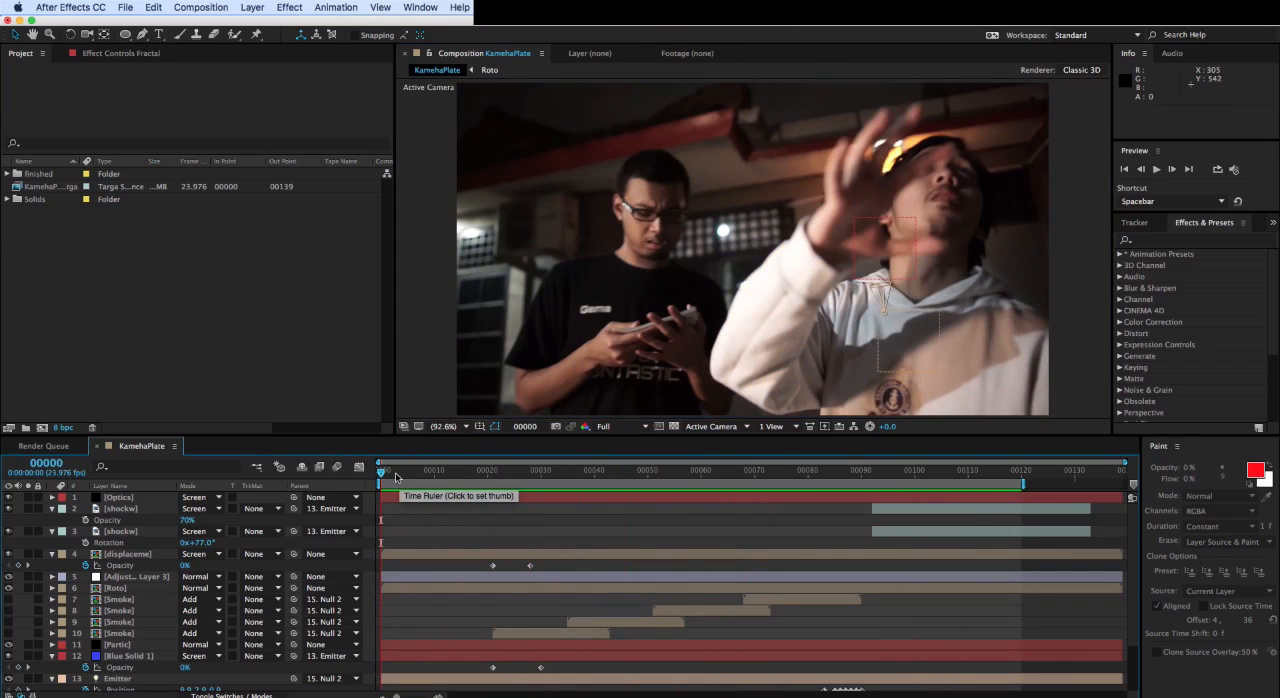
{"action": "left_click_drag", "start_coordinate": [400, 475], "coordinate": [452, 474]}
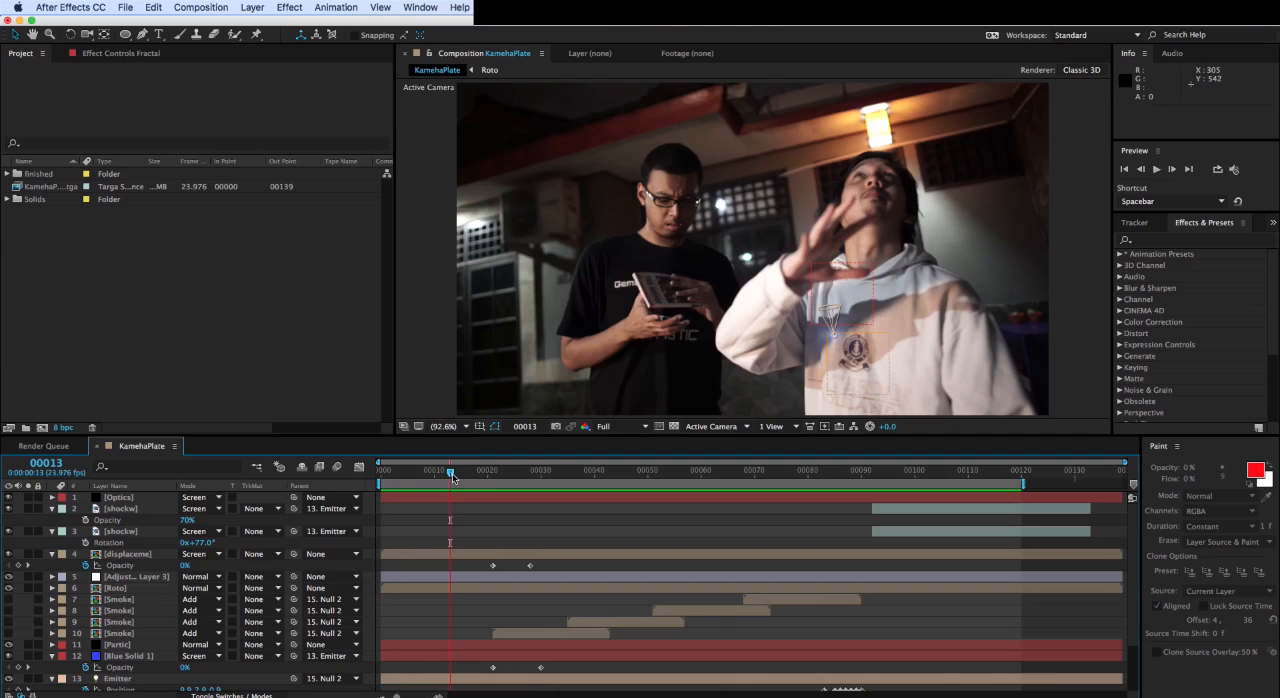
{"action": "left_click_drag", "start_coordinate": [452, 473], "coordinate": [951, 463]}
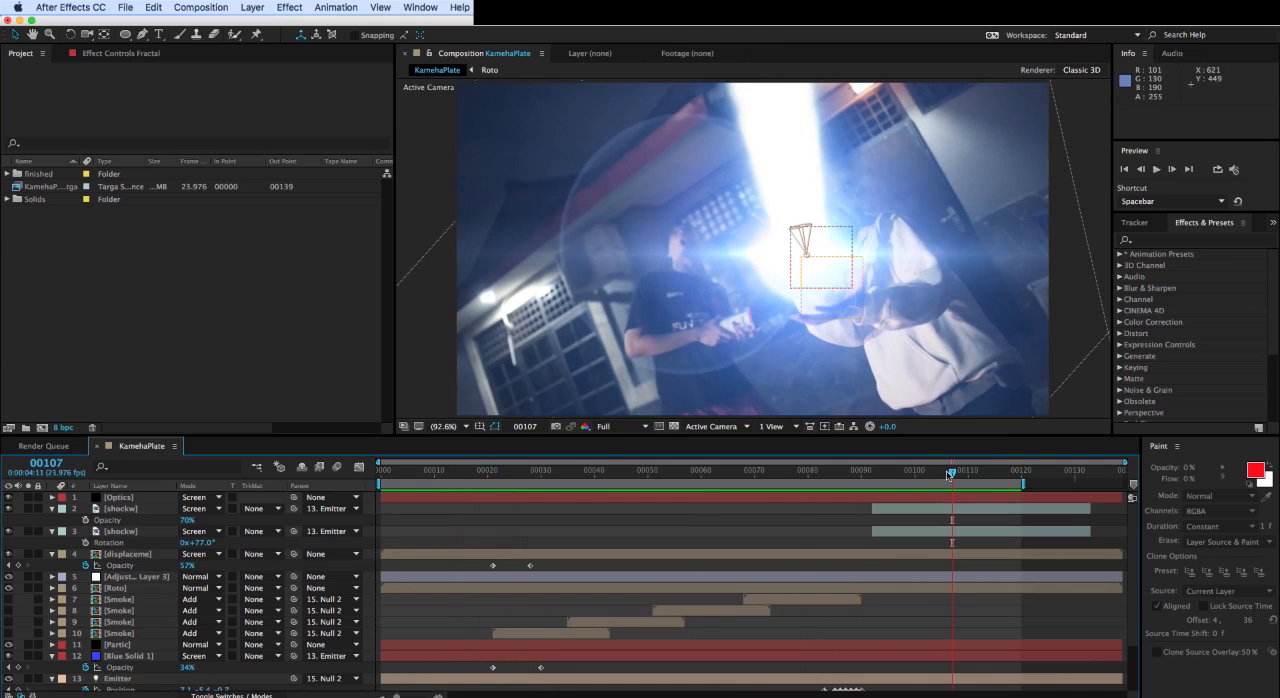
{"action": "left_click_drag", "start_coordinate": [949, 472], "coordinate": [610, 479]}
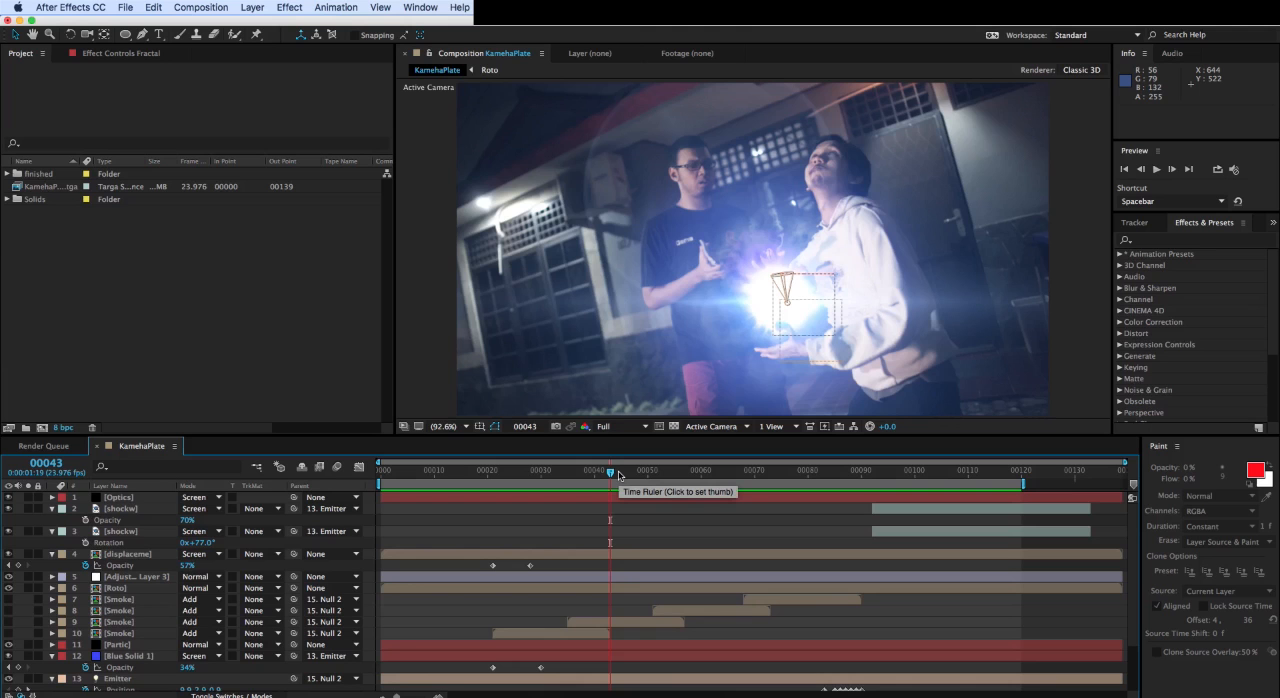
{"action": "left_click_drag", "start_coordinate": [622, 475], "coordinate": [770, 462]}
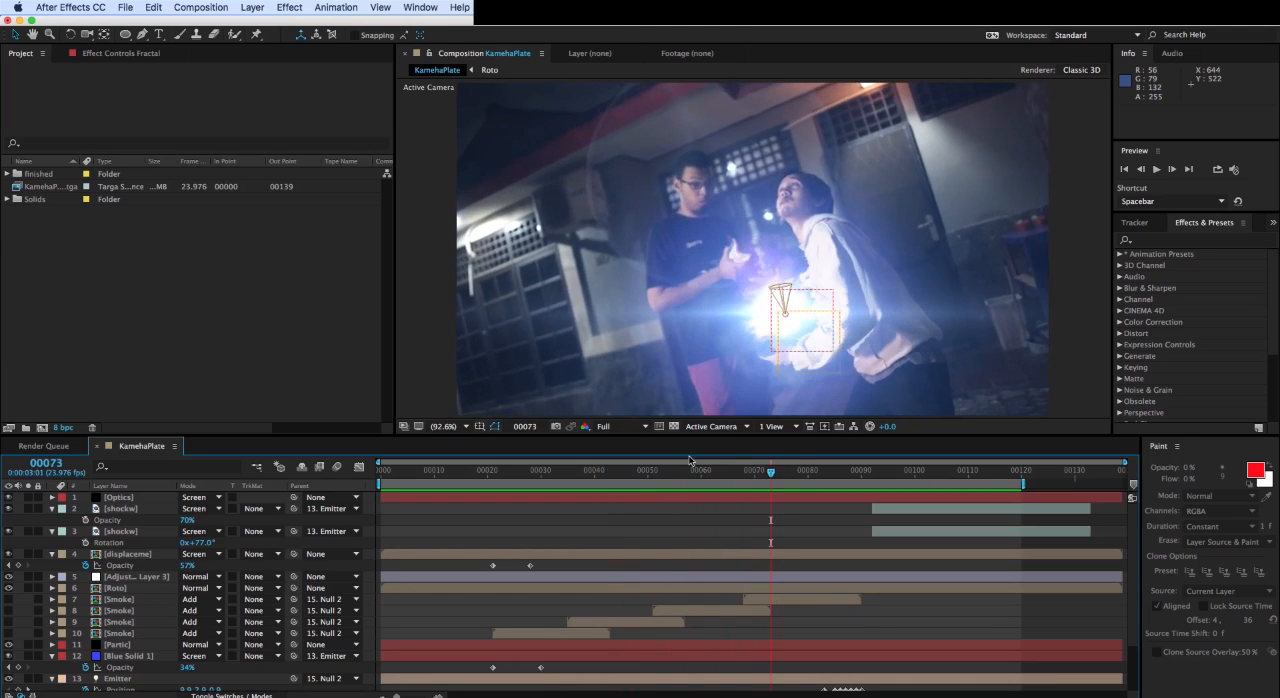
{"action": "left_click_drag", "start_coordinate": [680, 474], "coordinate": [462, 474]}
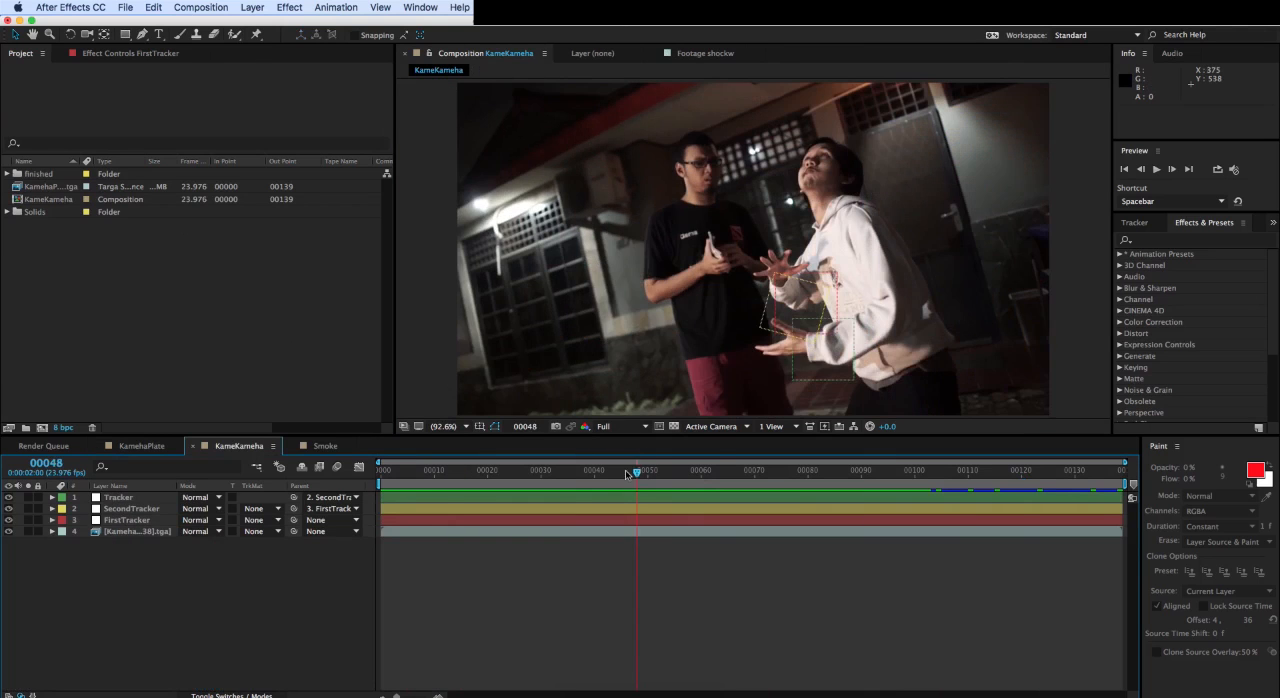
- Scrub through the KameKameha composition to examine the plain footage together with its tracker nulls
{"action": "left_click_drag", "start_coordinate": [630, 474], "coordinate": [584, 471]}
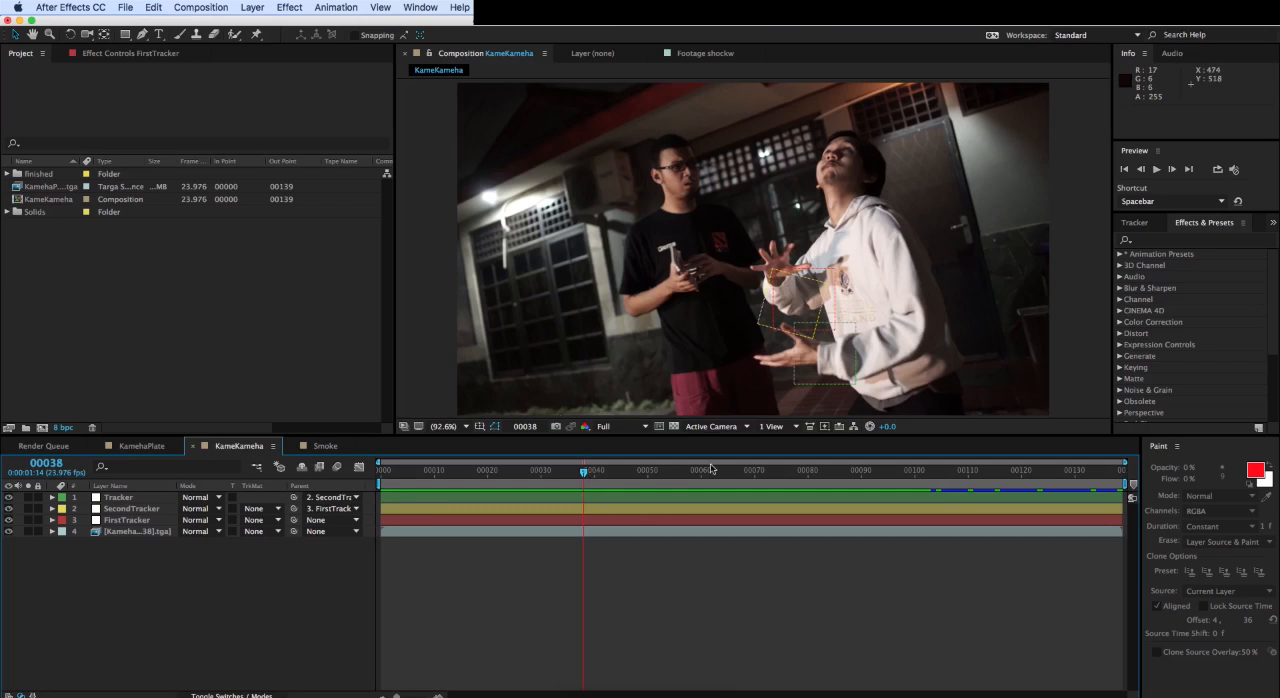
{"action": "left_click_drag", "start_coordinate": [583, 471], "coordinate": [372, 490]}
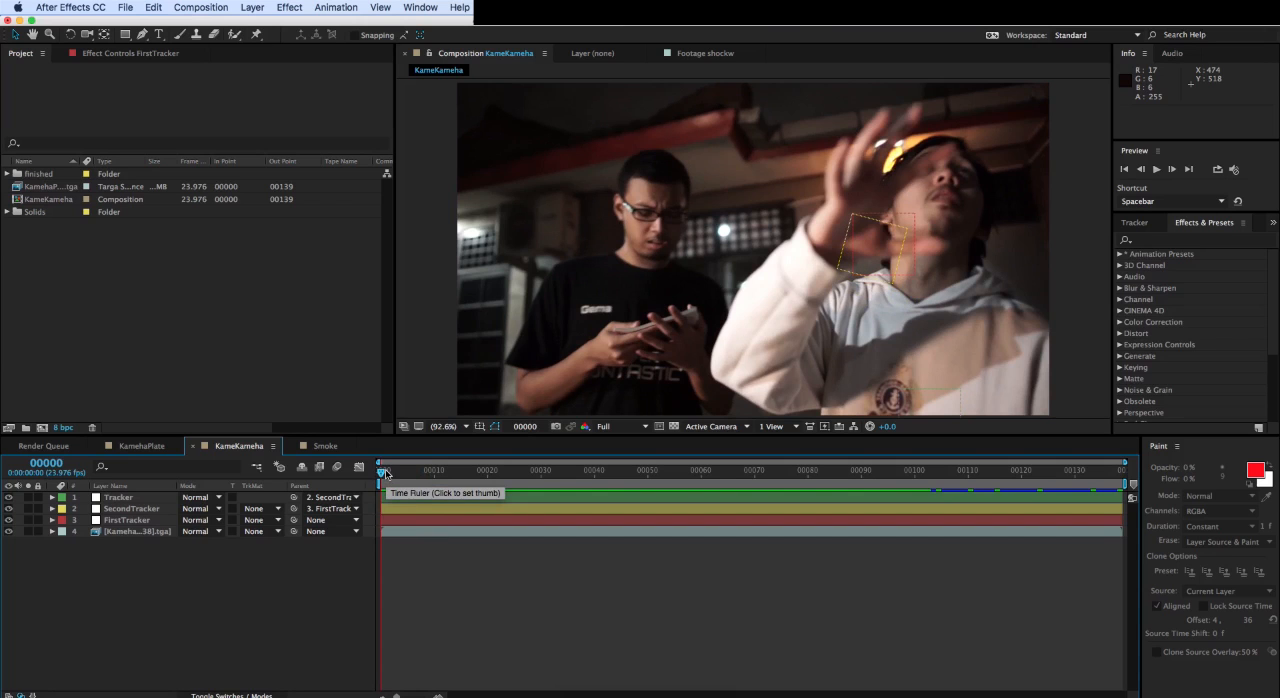
{"action": "mouse_move", "coordinate": [387, 474]}
{"action": "left_mouse_down"}
{"action": "mouse_move", "coordinate": [398, 472]}
{"action": "mouse_move", "coordinate": [378, 465]}
{"action": "mouse_move", "coordinate": [438, 477]}
{"action": "mouse_move", "coordinate": [381, 470]}
{"action": "left_mouse_up"}
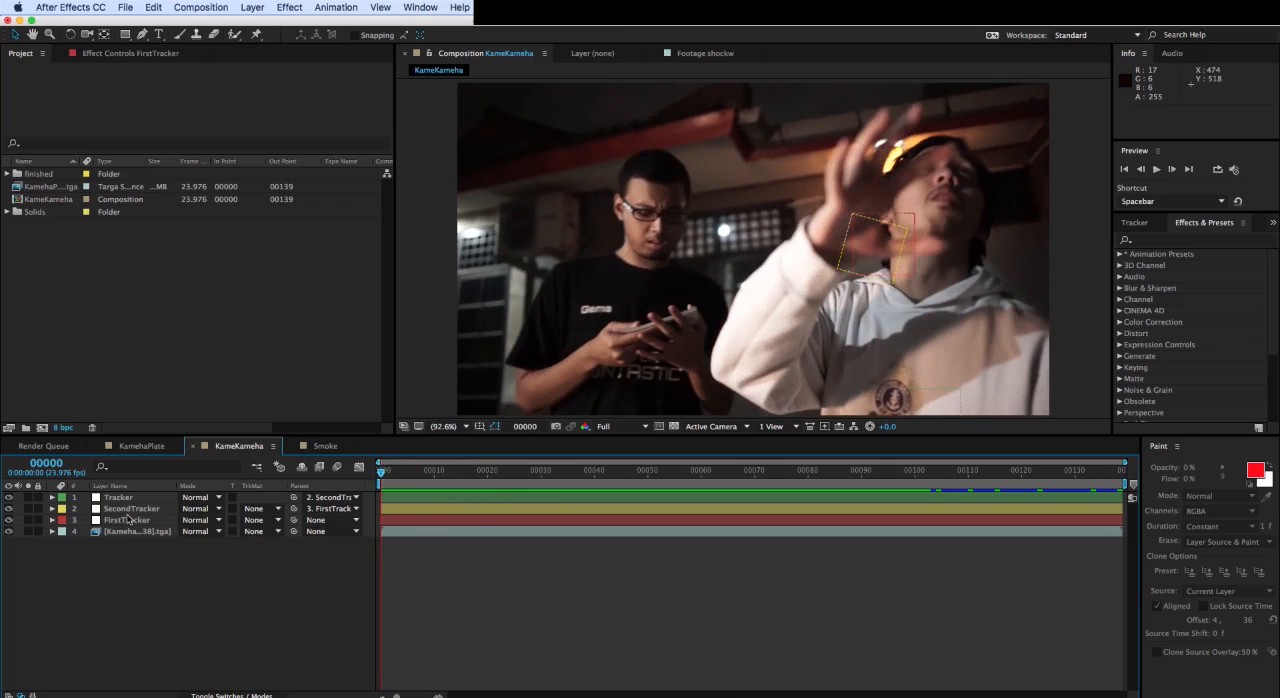
{"action": "left_click_drag", "start_coordinate": [418, 474], "coordinate": [612, 510]}
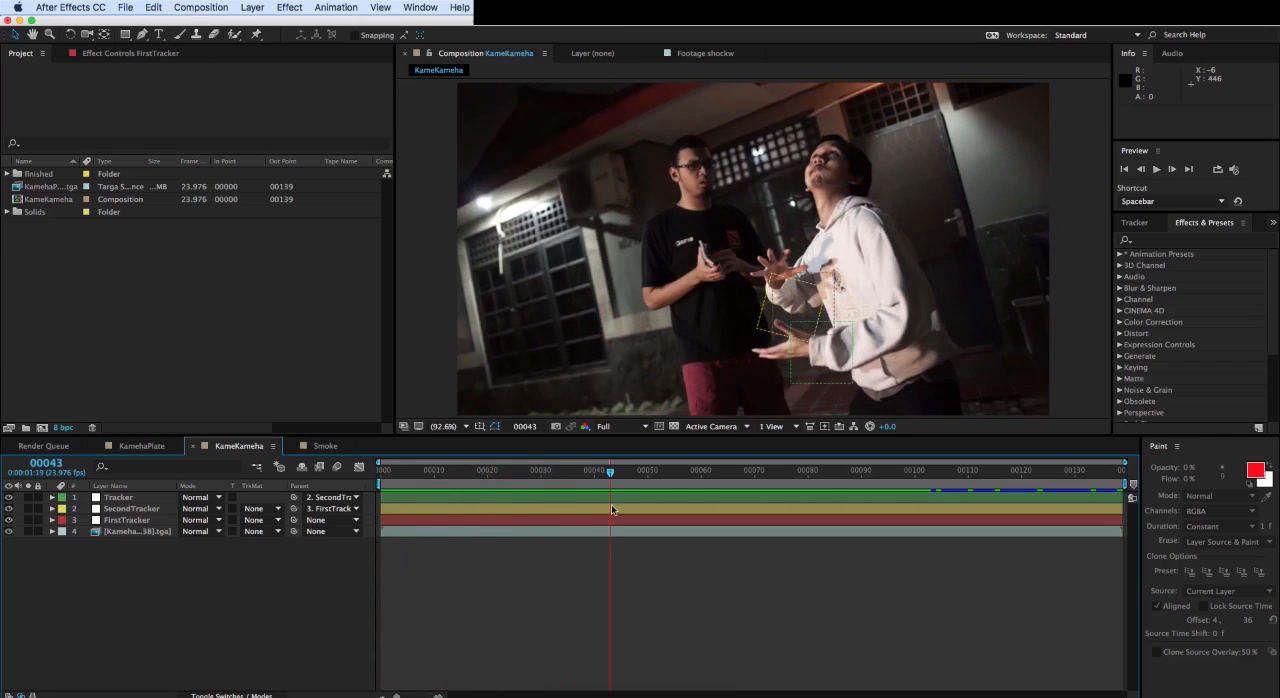
- Solo the footage layer, select FirstTracker and scrub through the clip to examine the hand movement being tracked
{"action": "left_click", "coordinate": [28, 532]}
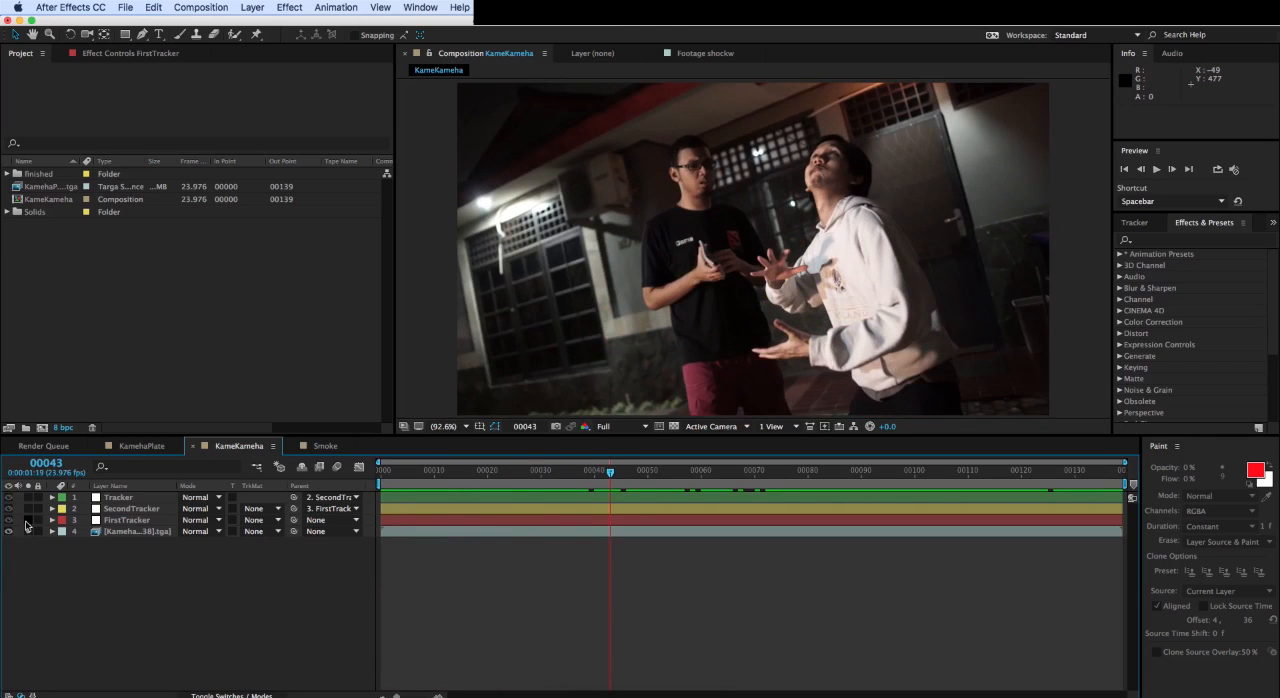
{"action": "left_click", "coordinate": [28, 520]}
{"action": "left_click", "coordinate": [123, 521]}
{"action": "left_click_drag", "start_coordinate": [618, 473], "coordinate": [787, 485]}
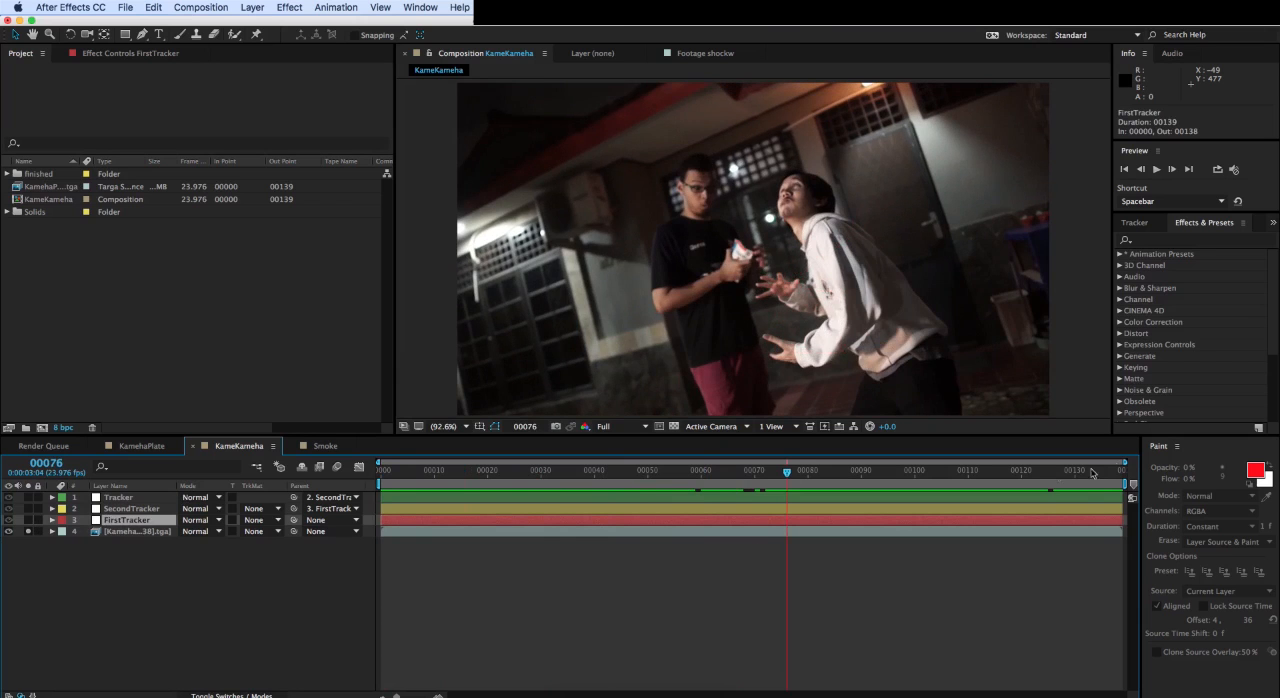
{"action": "left_click_drag", "start_coordinate": [1092, 473], "coordinate": [839, 474]}
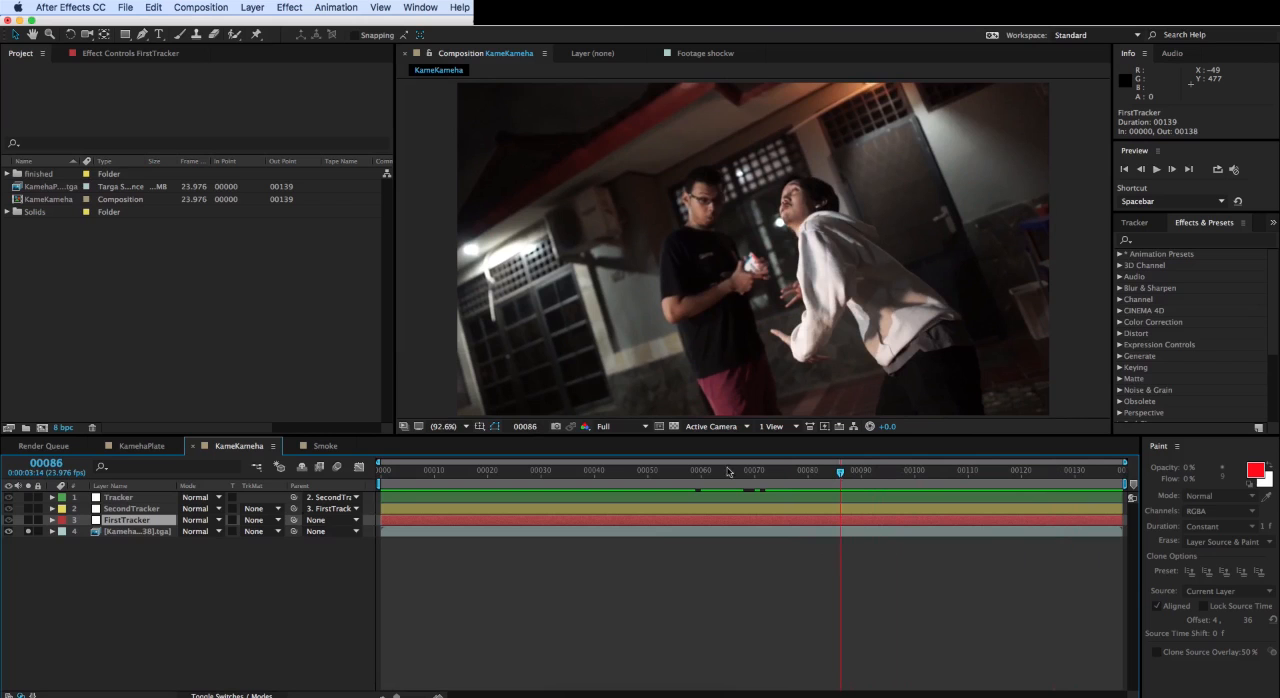
- Solo SecondTracker with the footage, select it, and play and scrub the clip to check how it follows the hand
{"action": "left_click", "coordinate": [28, 511]}
{"action": "key", "text": "space"}
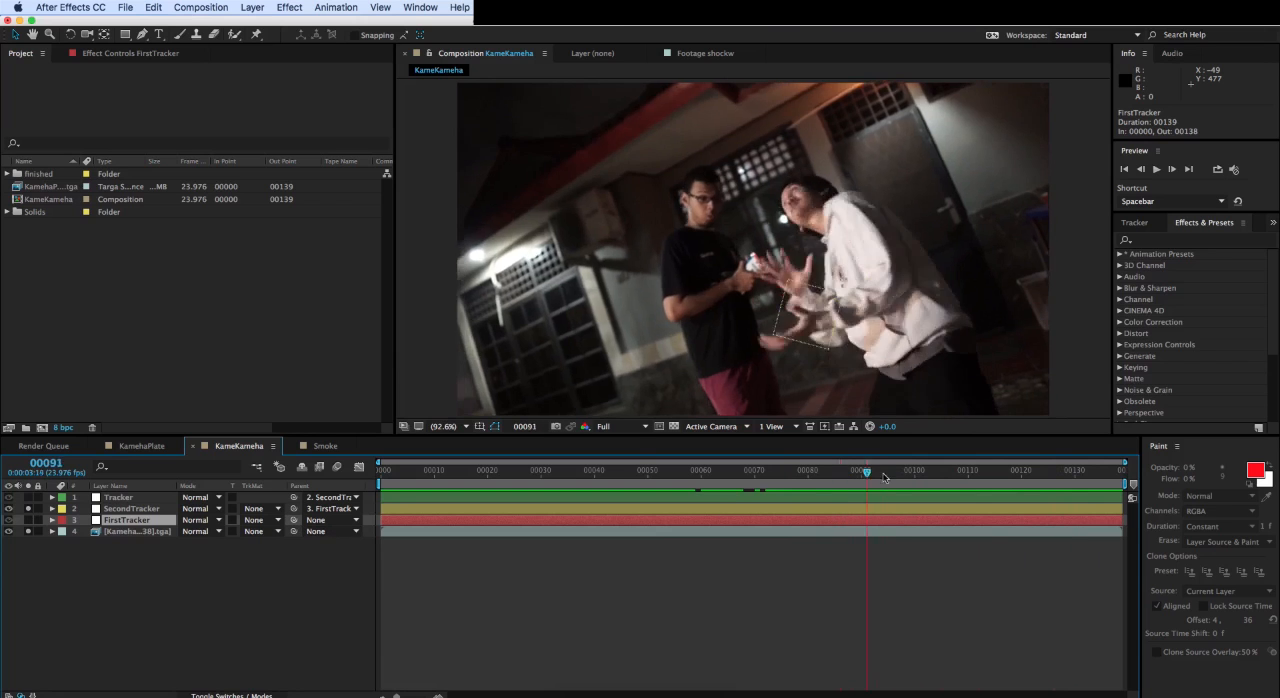
{"action": "key", "text": "space"}
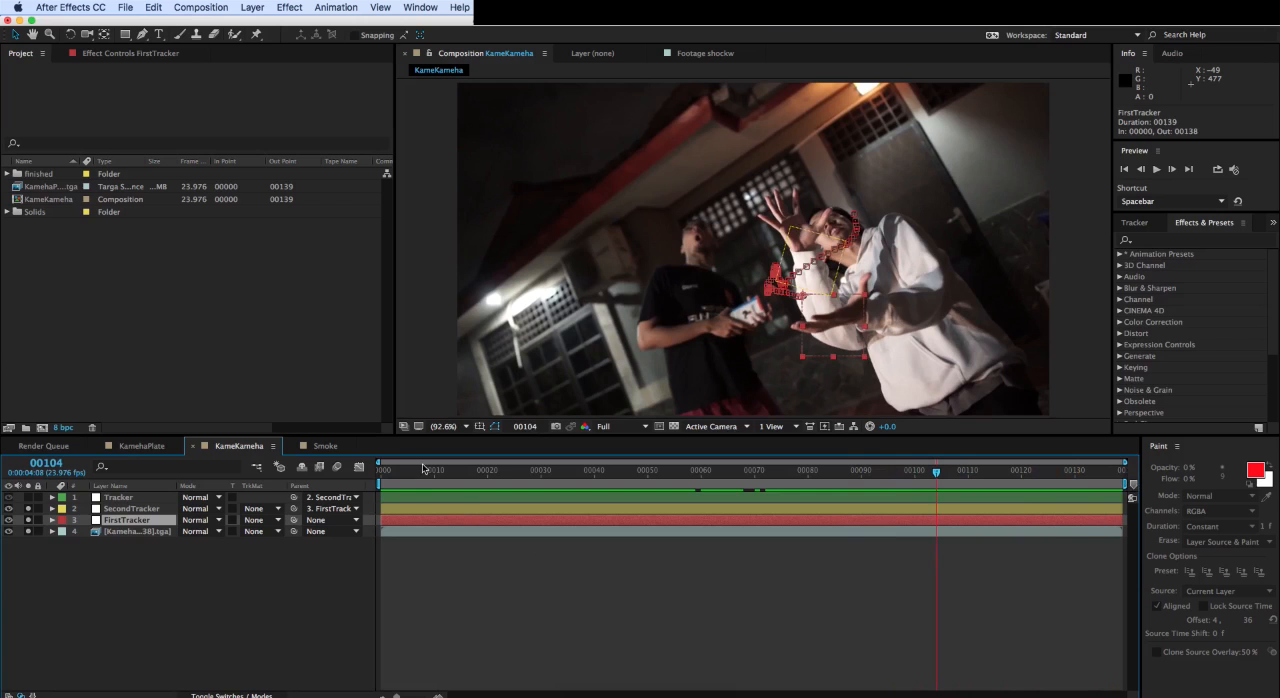
{"action": "left_click_drag", "start_coordinate": [435, 477], "coordinate": [1015, 505]}
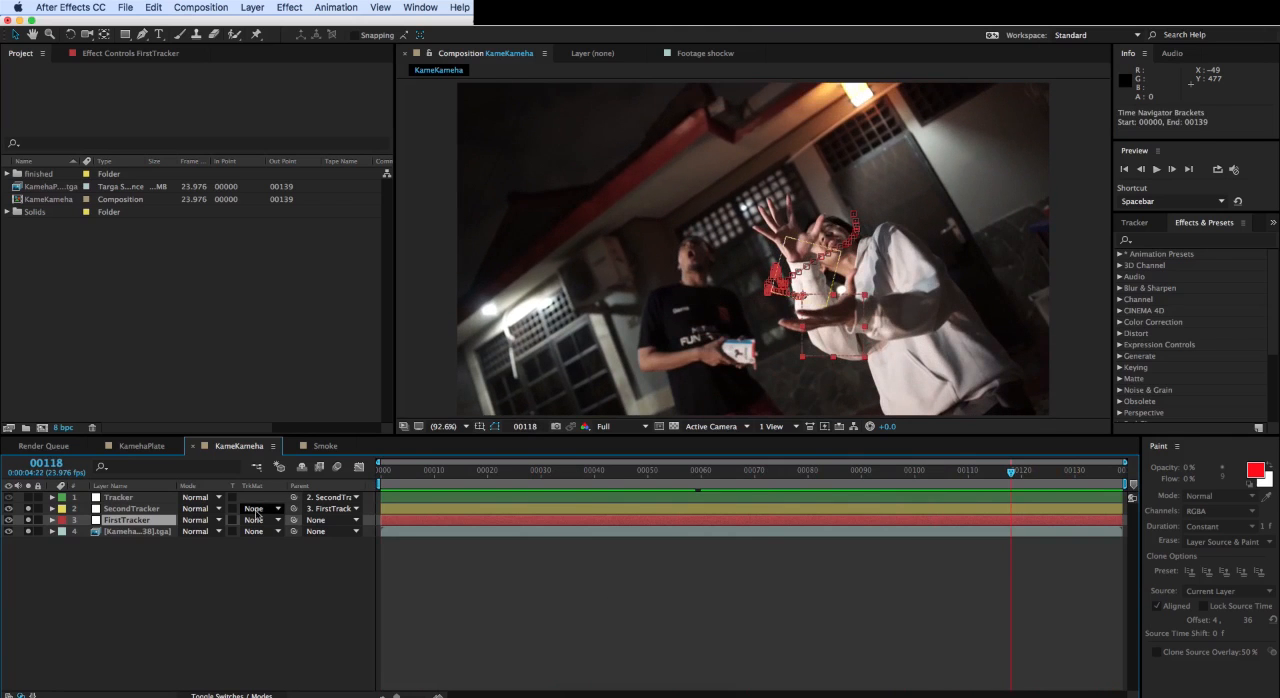
{"action": "left_click", "coordinate": [150, 511]}
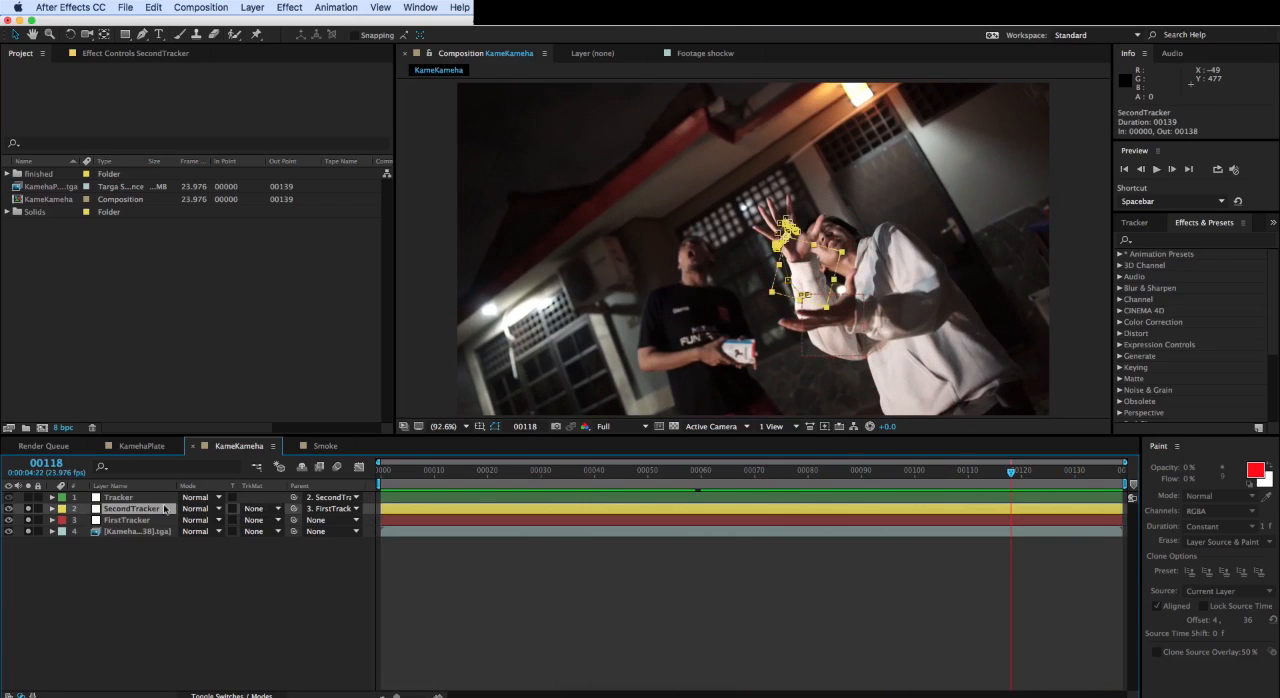
{"action": "left_click_drag", "start_coordinate": [390, 477], "coordinate": [898, 476]}
{"action": "key", "text": "space"}
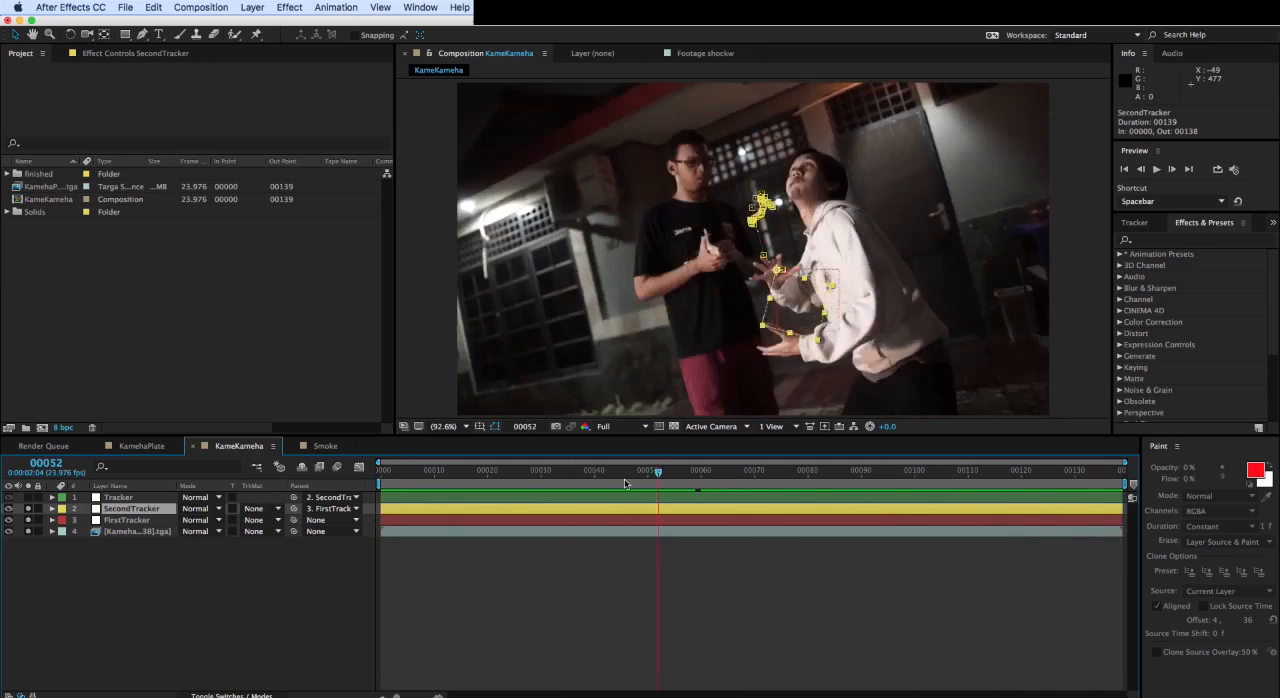
- Scrub through the clip with all three nulls soloed, inspecting the motion paths of Tracker and SecondTracker
{"action": "left_click", "coordinate": [140, 560]}
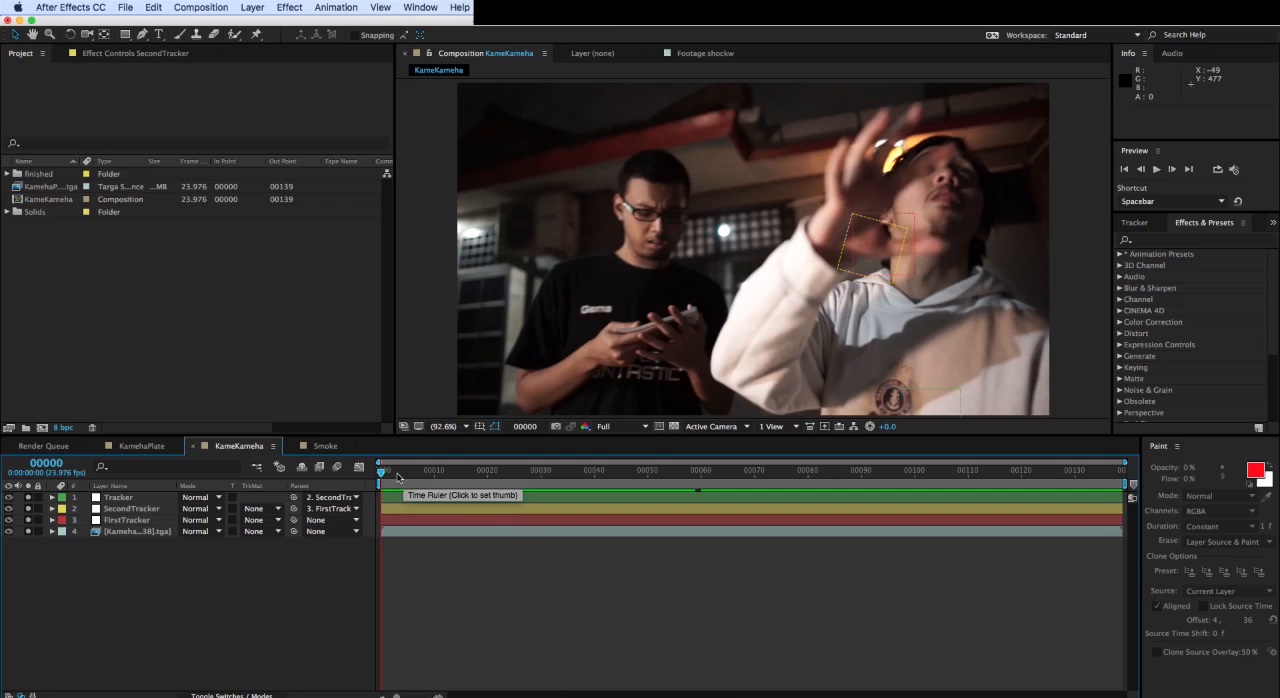
{"action": "left_click_drag", "start_coordinate": [404, 478], "coordinate": [970, 480]}
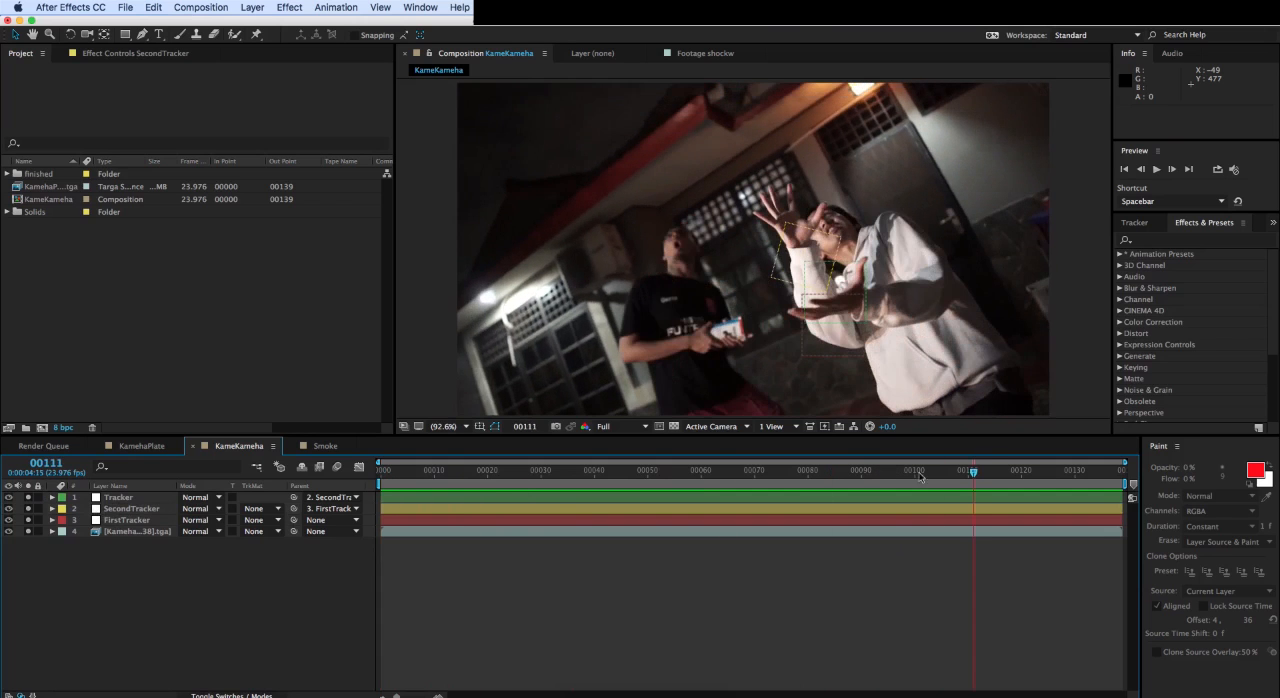
{"action": "left_click", "coordinate": [137, 500]}
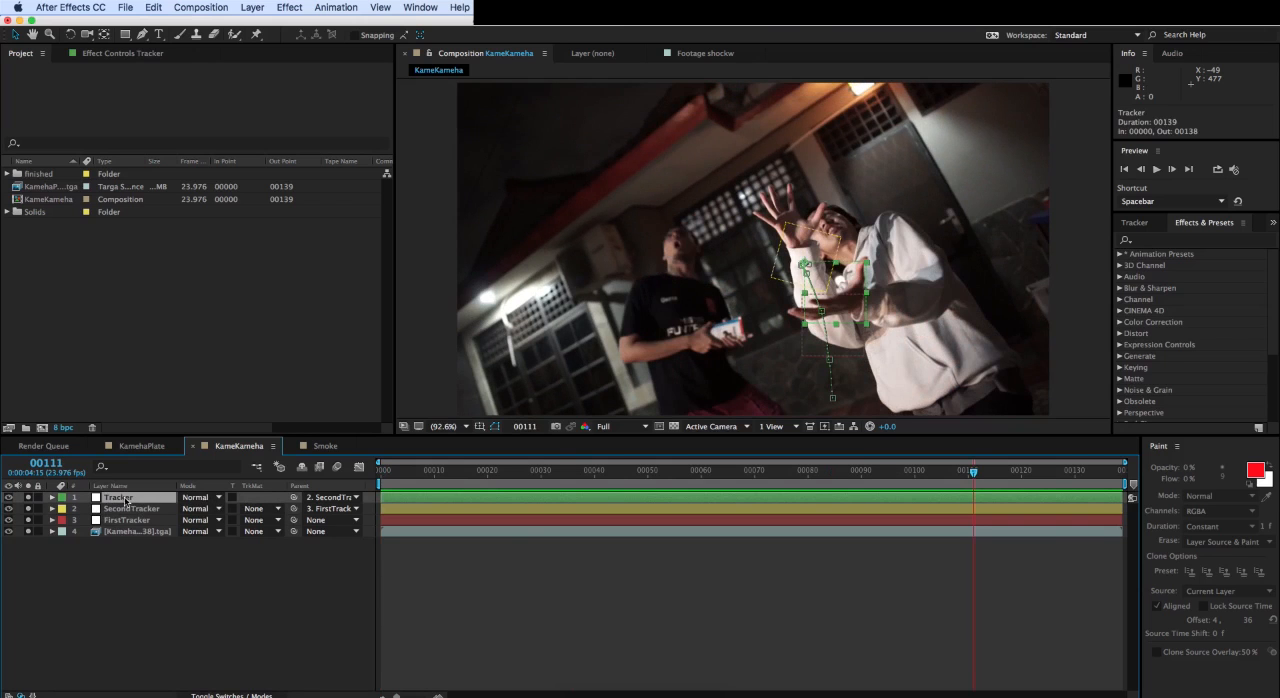
{"action": "left_click", "coordinate": [127, 511]}
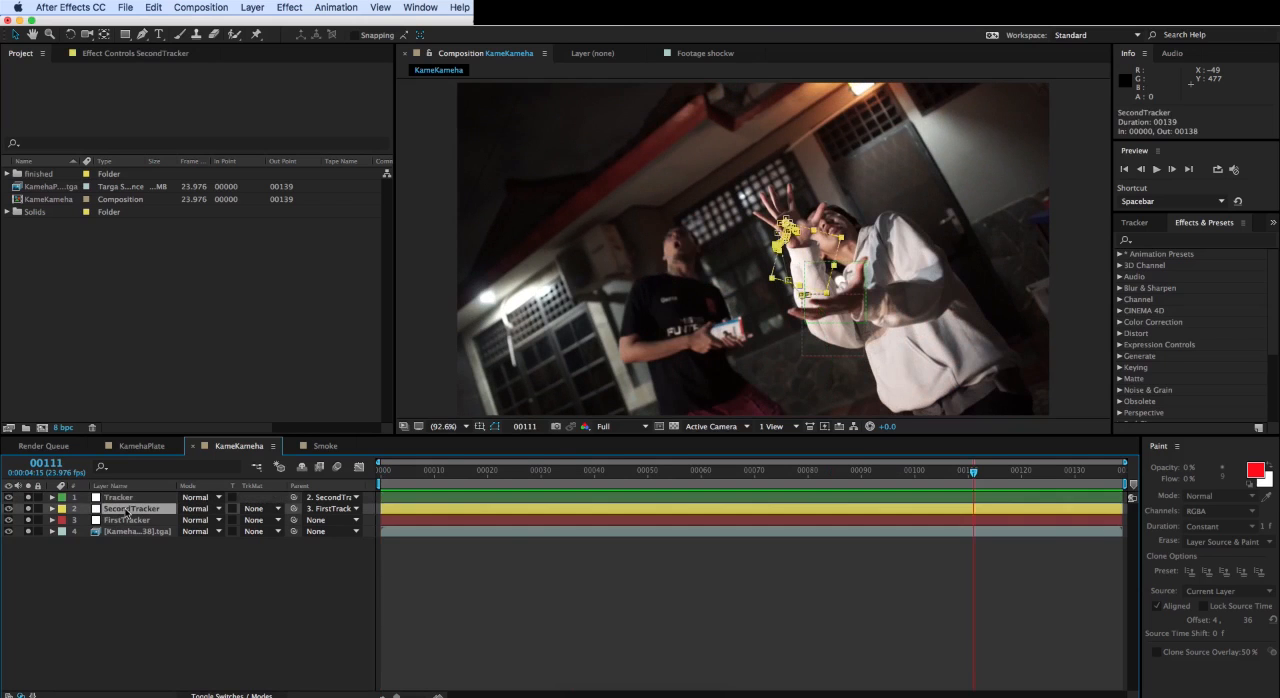
{"action": "left_click", "coordinate": [141, 601]}
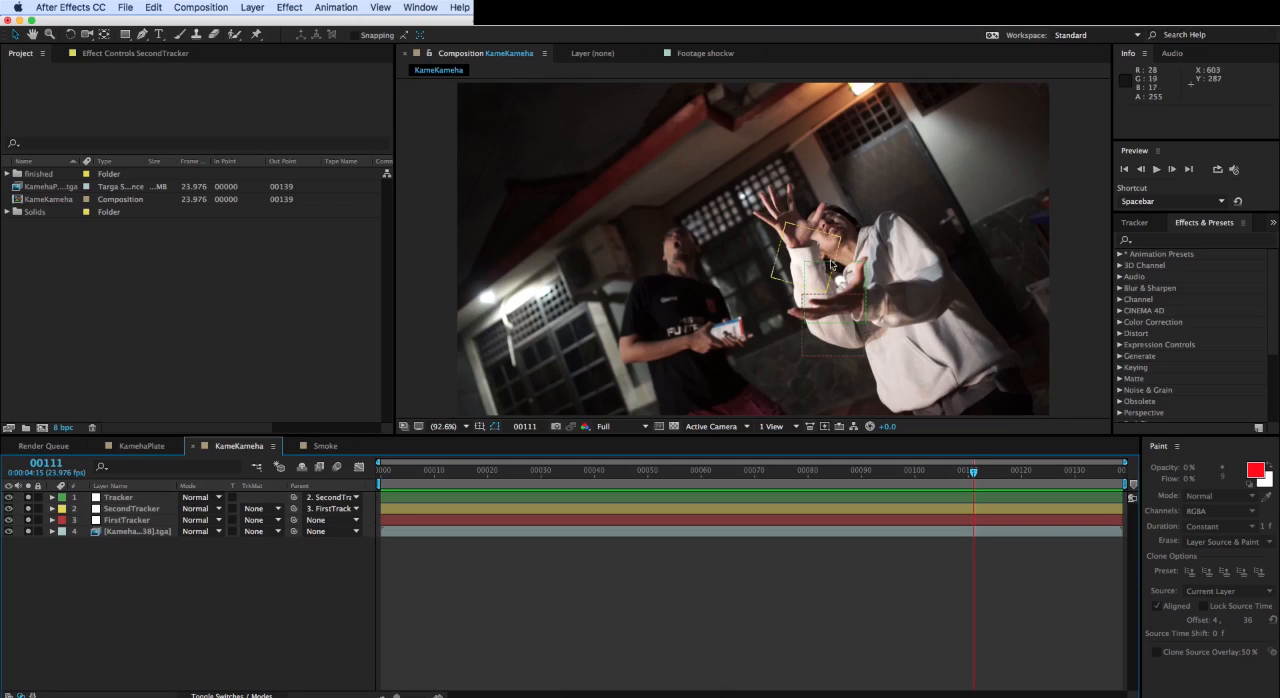
{"action": "left_click_drag", "start_coordinate": [1005, 473], "coordinate": [1108, 473]}
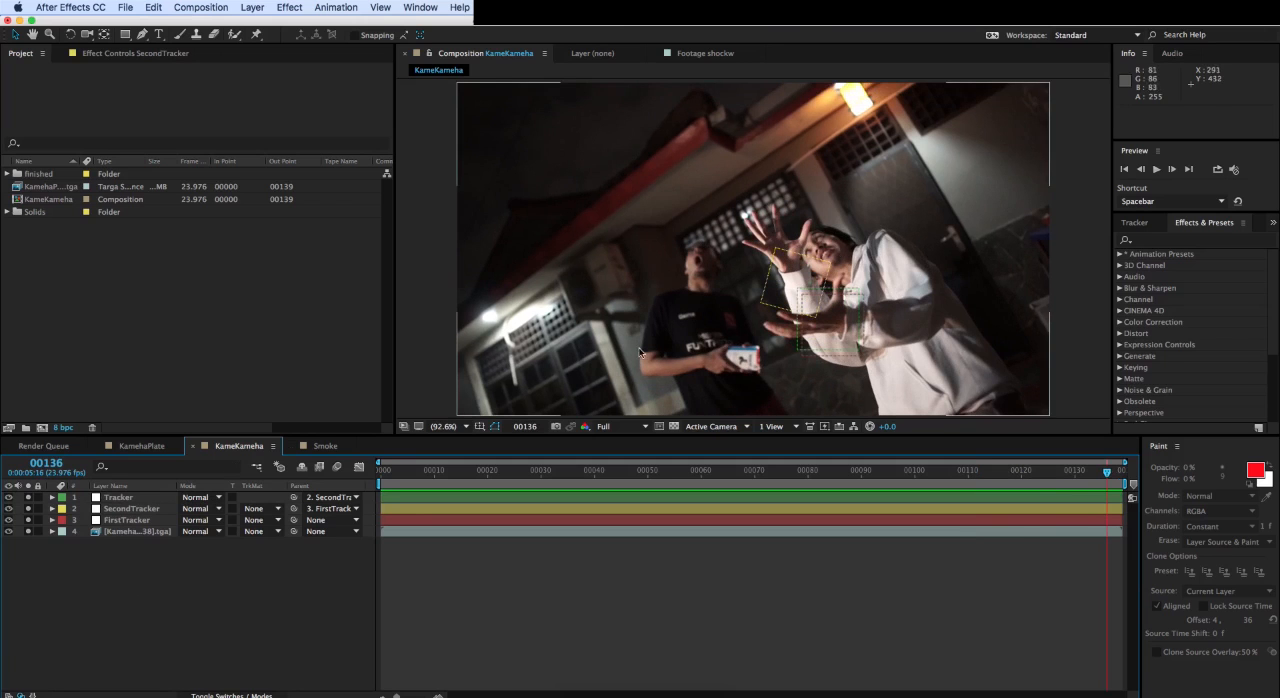
- Select Tracker, FirstTracker and SecondTracker in turn to compare their motion paths over the footage
{"action": "left_click", "coordinate": [118, 499]}
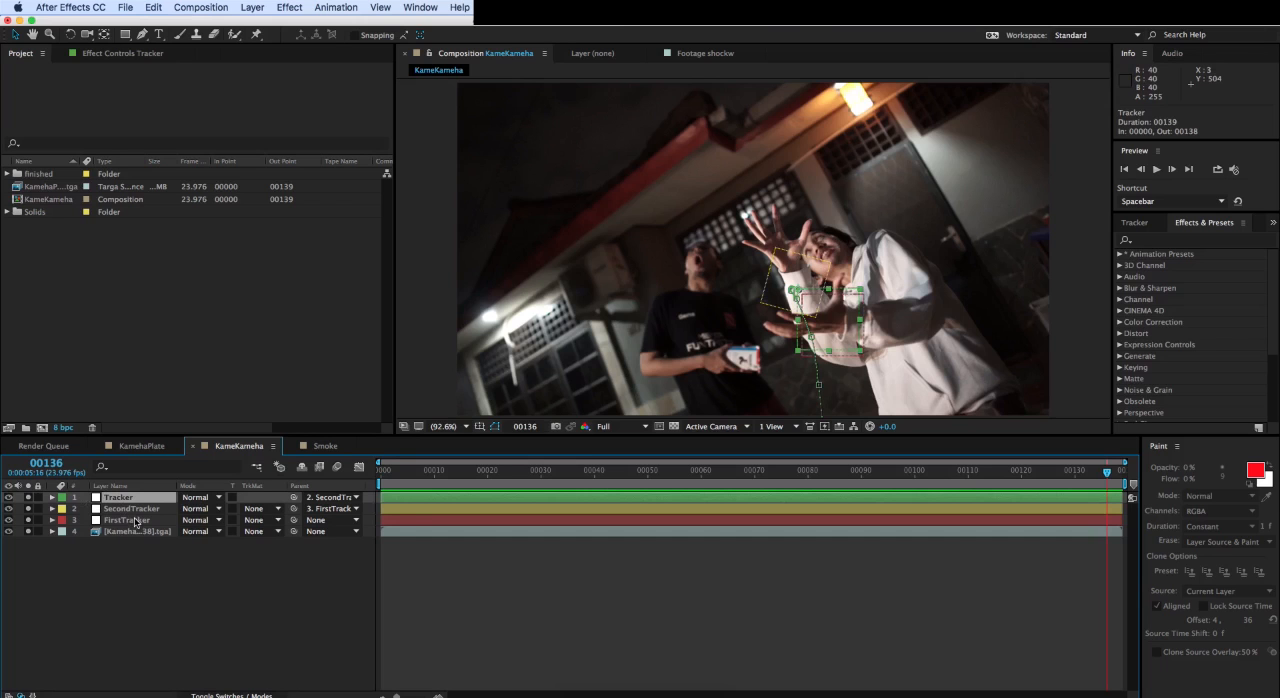
{"action": "left_click", "coordinate": [136, 521]}
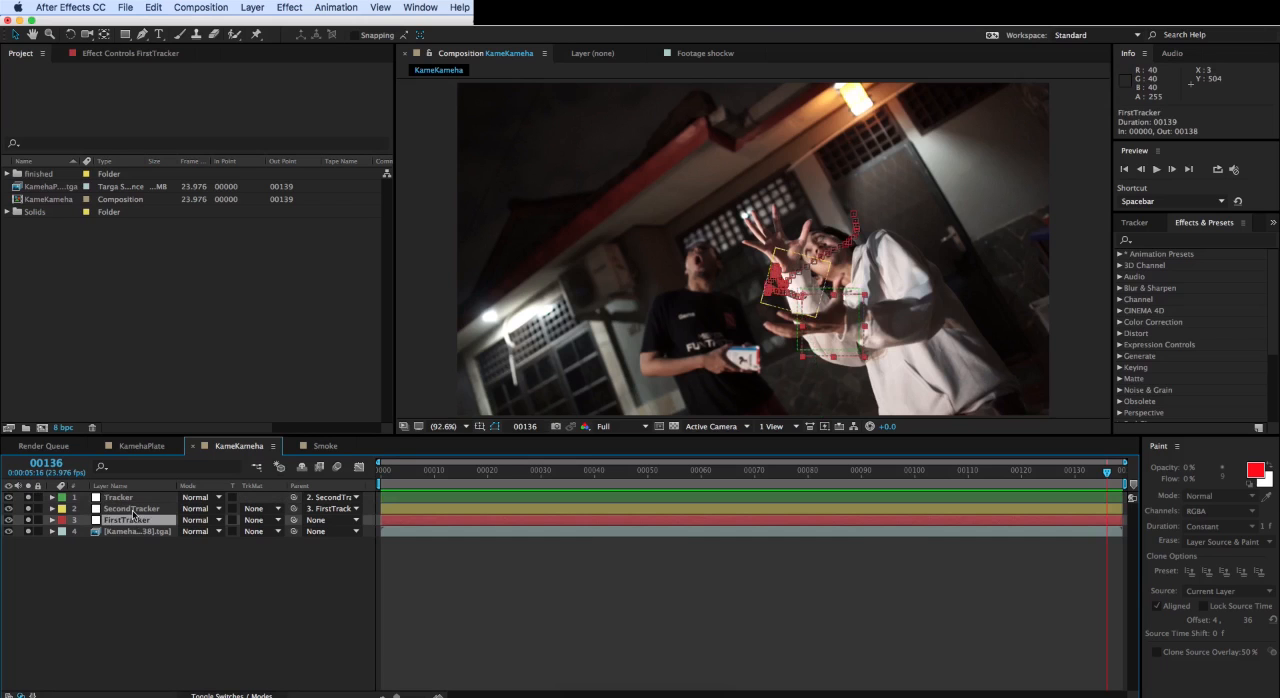
{"action": "left_click", "coordinate": [131, 510]}
{"action": "left_click", "coordinate": [137, 498]}
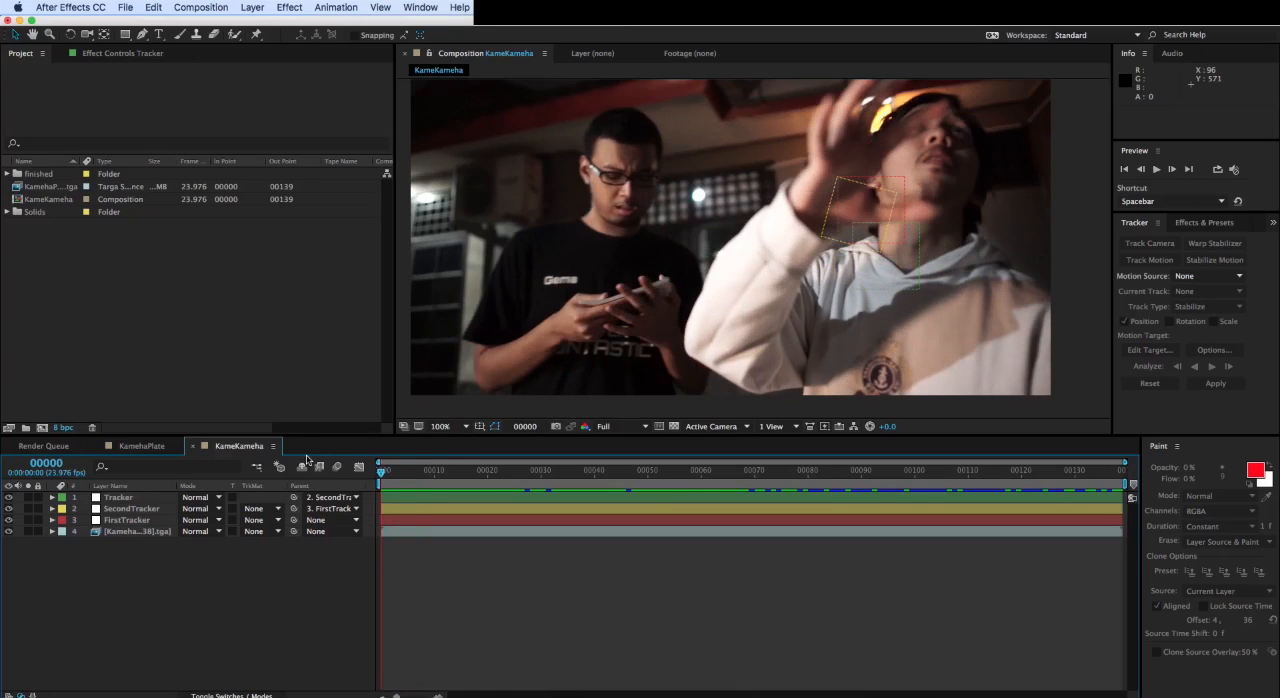
{"action": "left_click", "coordinate": [117, 509]}
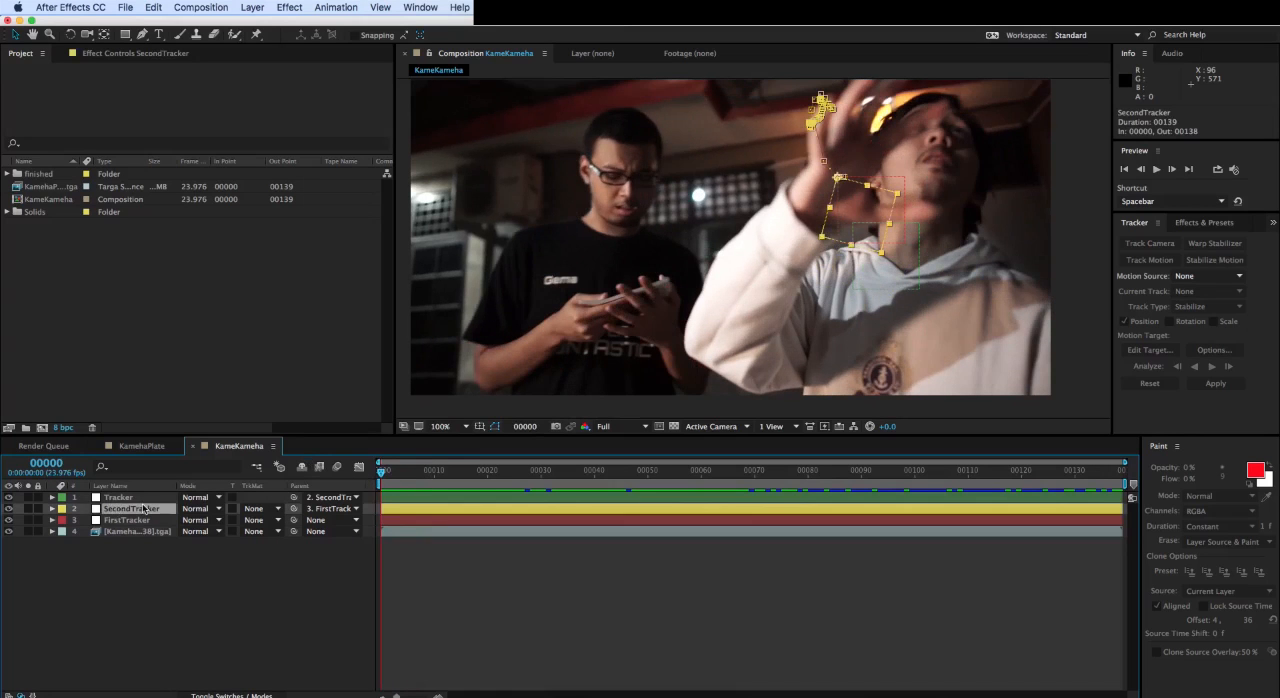
{"action": "left_click", "coordinate": [142, 498]}
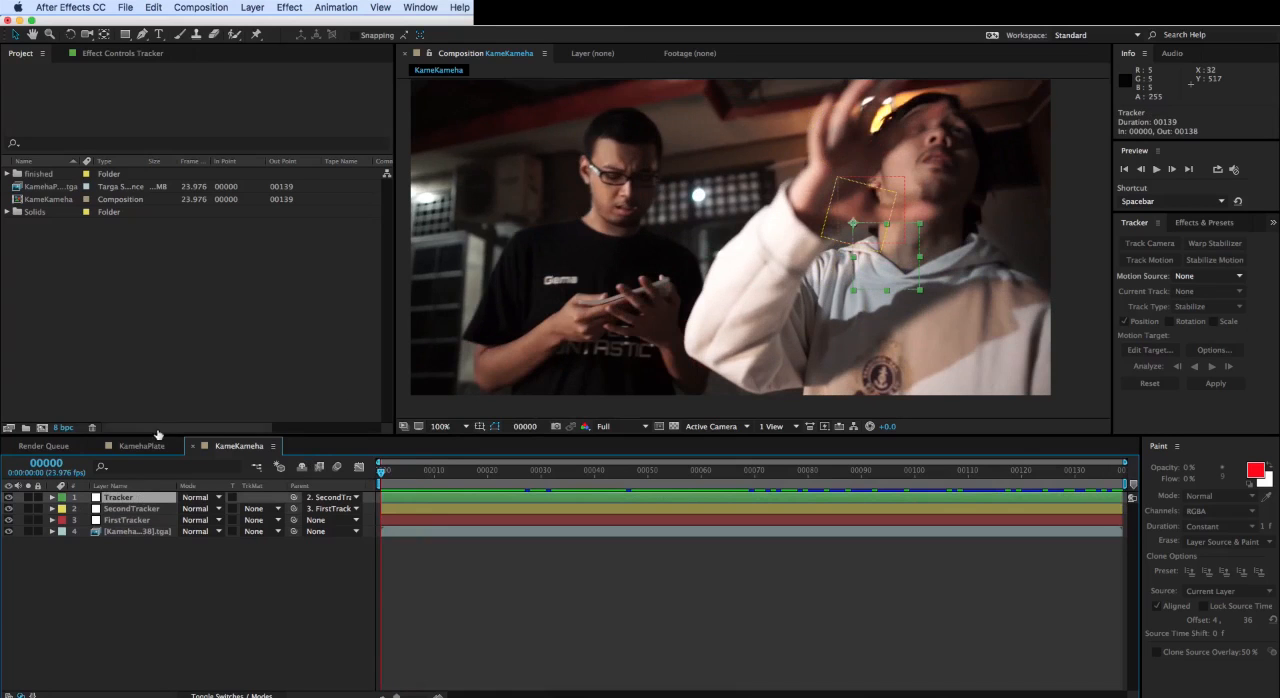
- Turn off solo on the Fractal layer in the KamehaPlate composition and return to the KameKameha composition
{"action": "left_click", "coordinate": [141, 446]}
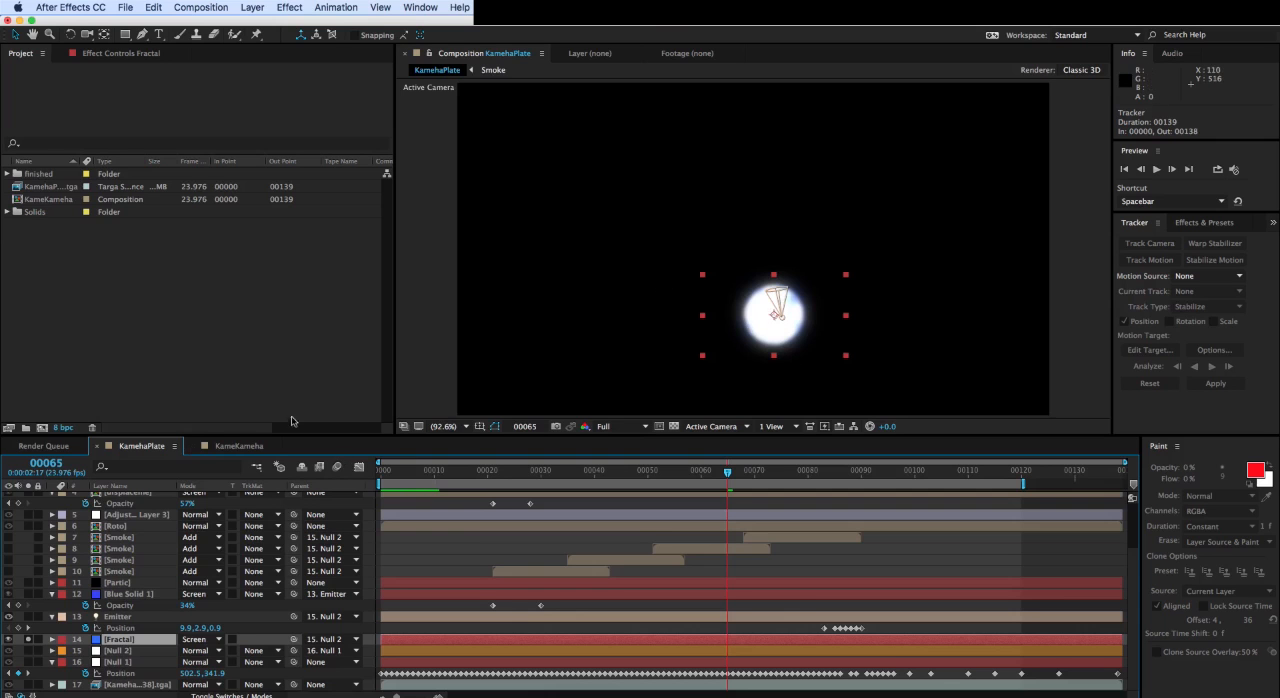
{"action": "left_click", "coordinate": [27, 643]}
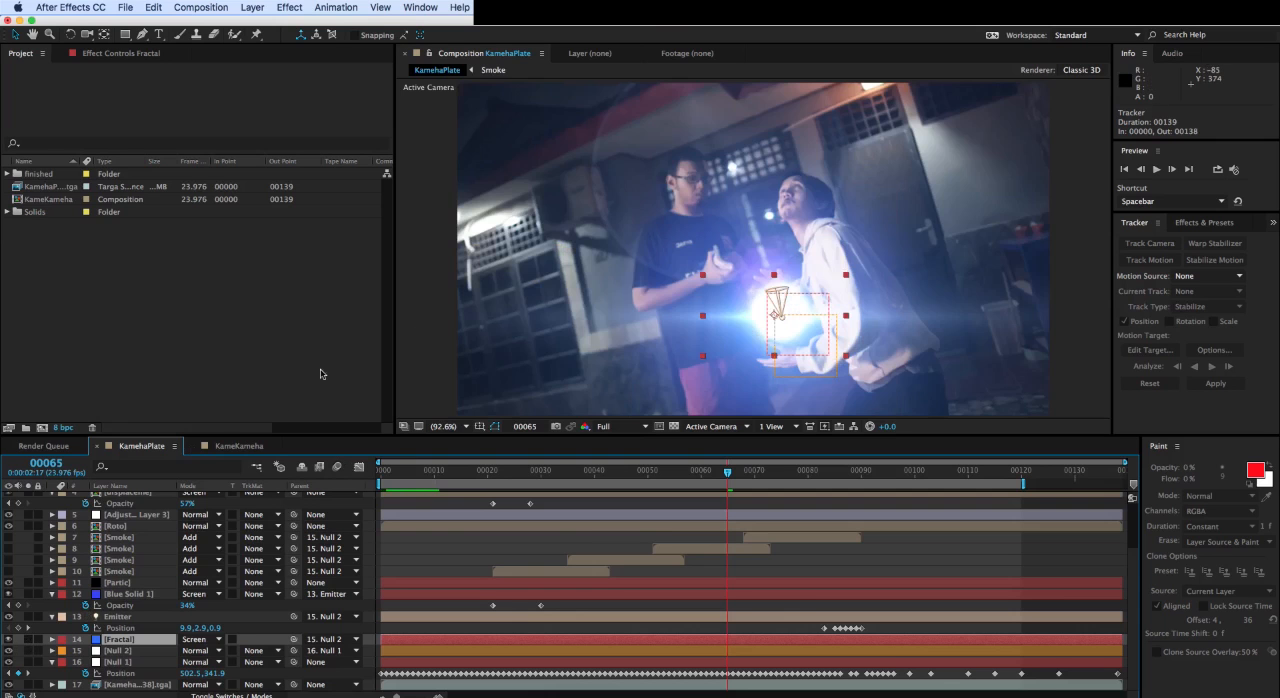
{"action": "left_click", "coordinate": [220, 447]}
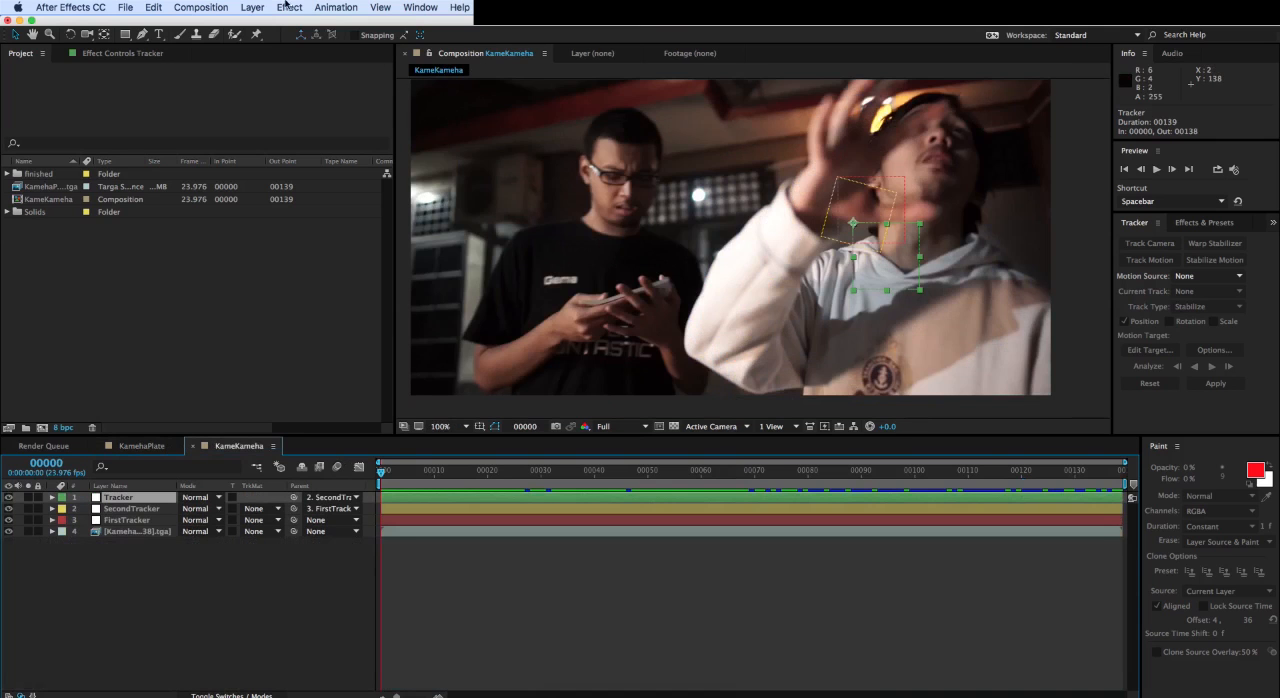
- Create a new solid layer in black (000000) named Orb above the trackers
{"action": "left_click", "coordinate": [256, 7]}
{"action": "mouse_move", "coordinate": [405, 22]}
{"action": "left_click", "coordinate": [442, 40]}
{"action": "left_click", "coordinate": [627, 453]}
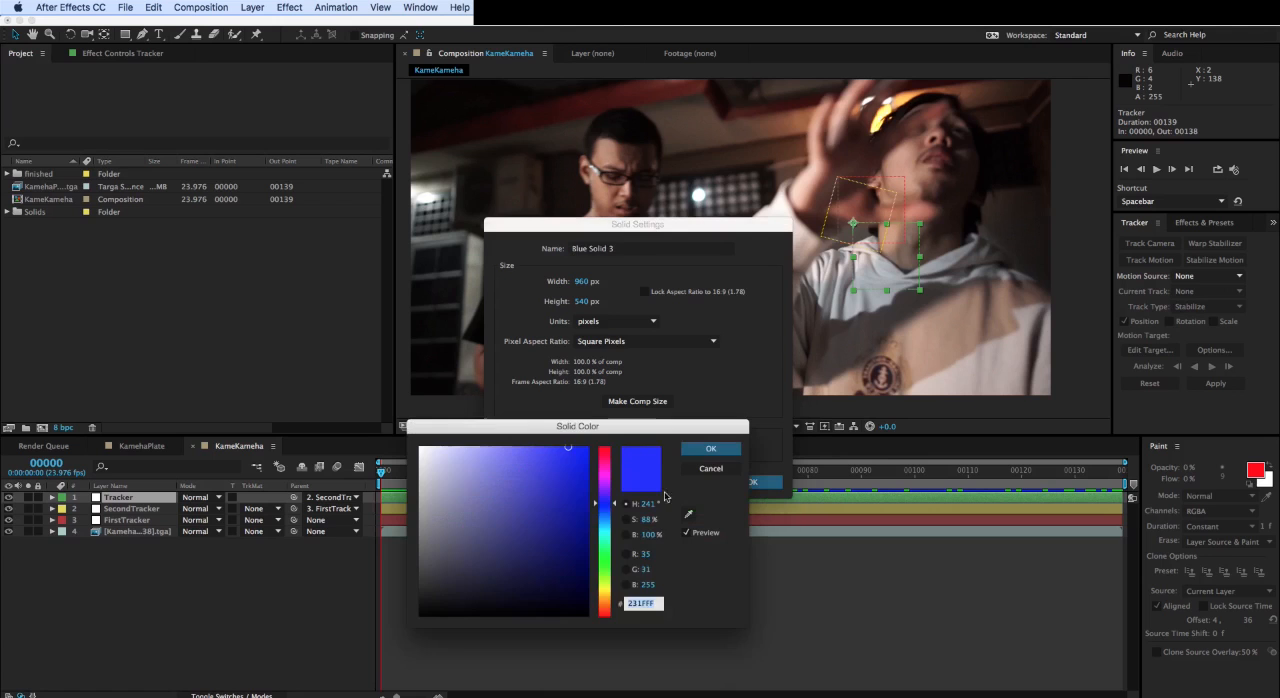
{"action": "left_click_drag", "start_coordinate": [560, 600], "coordinate": [557, 657]}
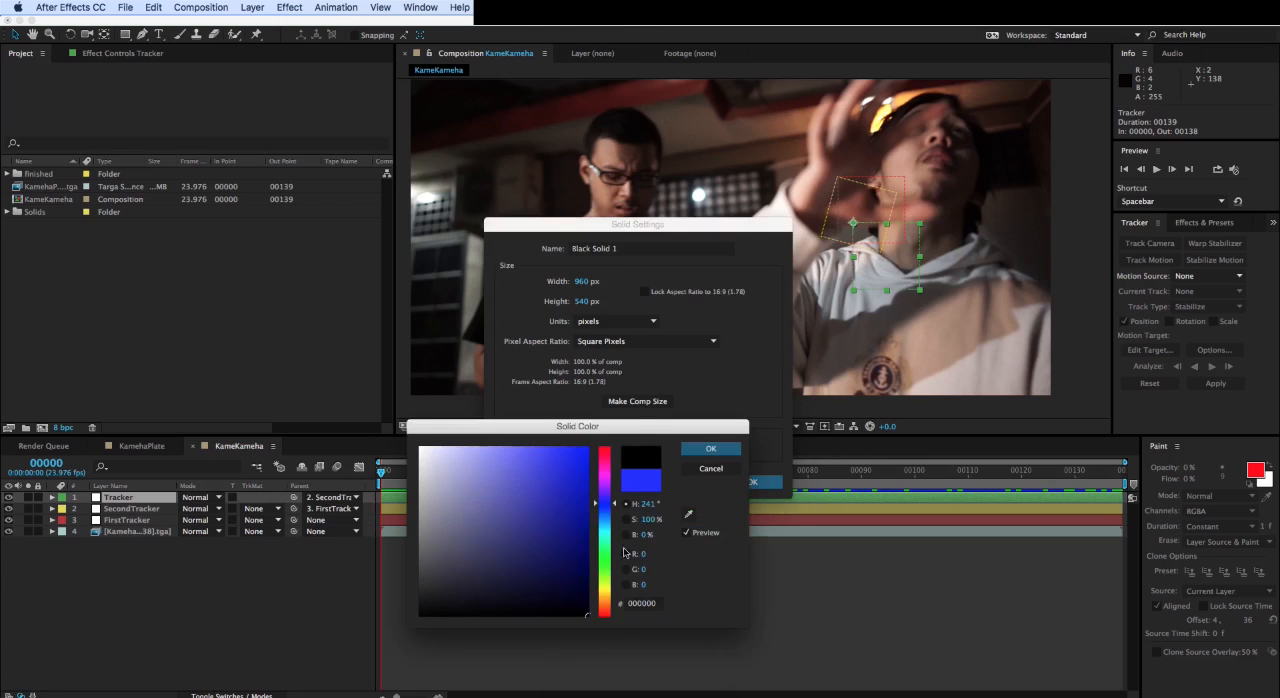
{"action": "left_click", "coordinate": [695, 451]}
{"action": "left_click", "coordinate": [624, 248]}
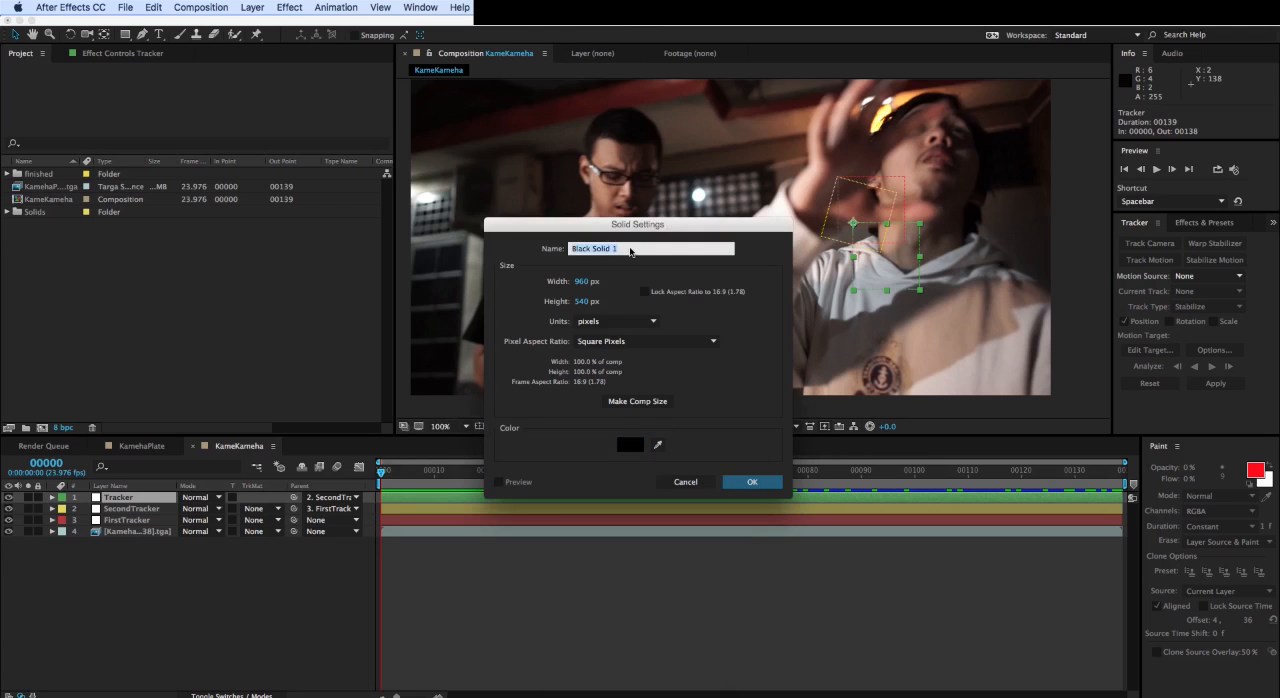
{"action": "type", "text": "C"}
{"action": "type", "text": "rb"}
{"action": "left_click", "coordinate": [750, 482]}
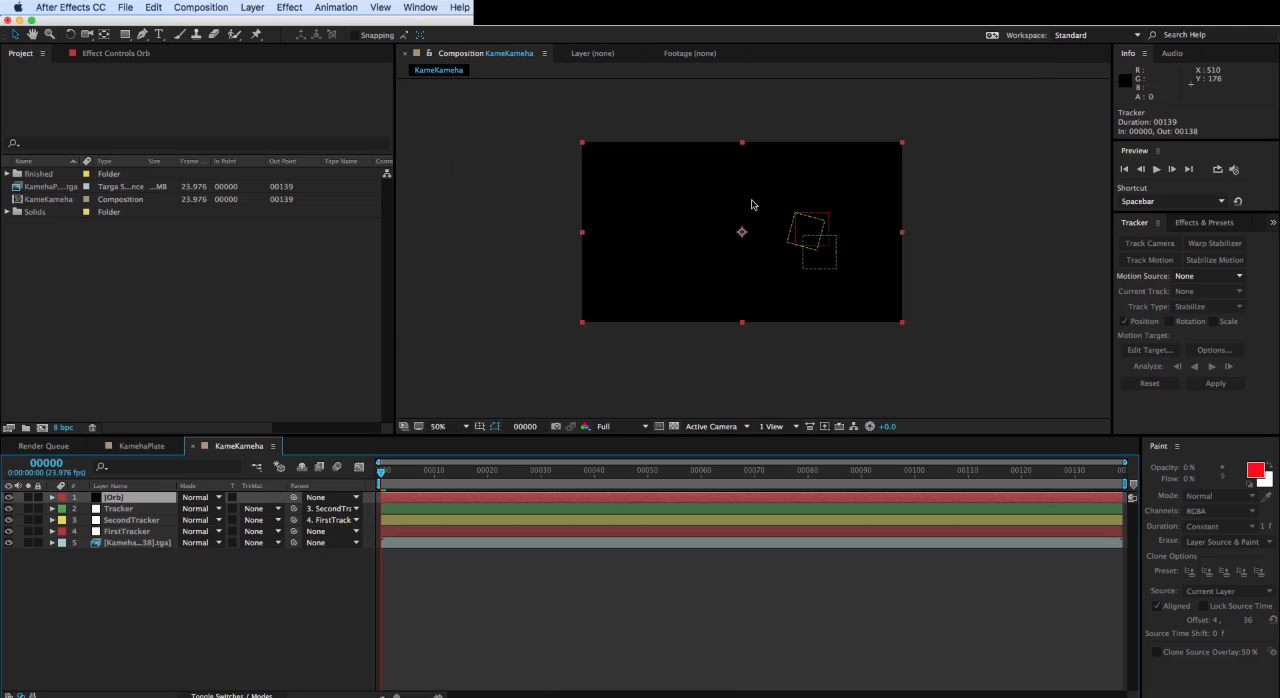
- Find the Fractal Noise effect and apply it to the Orb layer
{"action": "key", "text": "slash"}
{"action": "left_click", "coordinate": [1206, 226]}
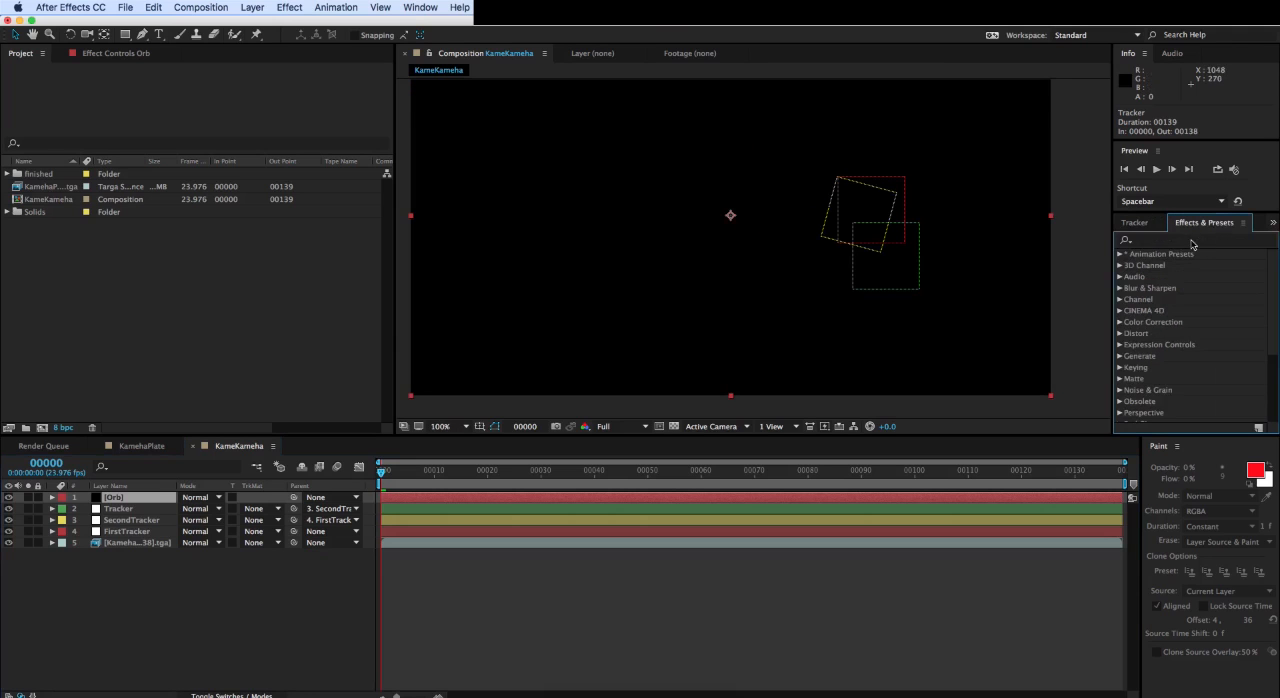
{"action": "left_click", "coordinate": [1191, 241]}
{"action": "type", "text": "f"}
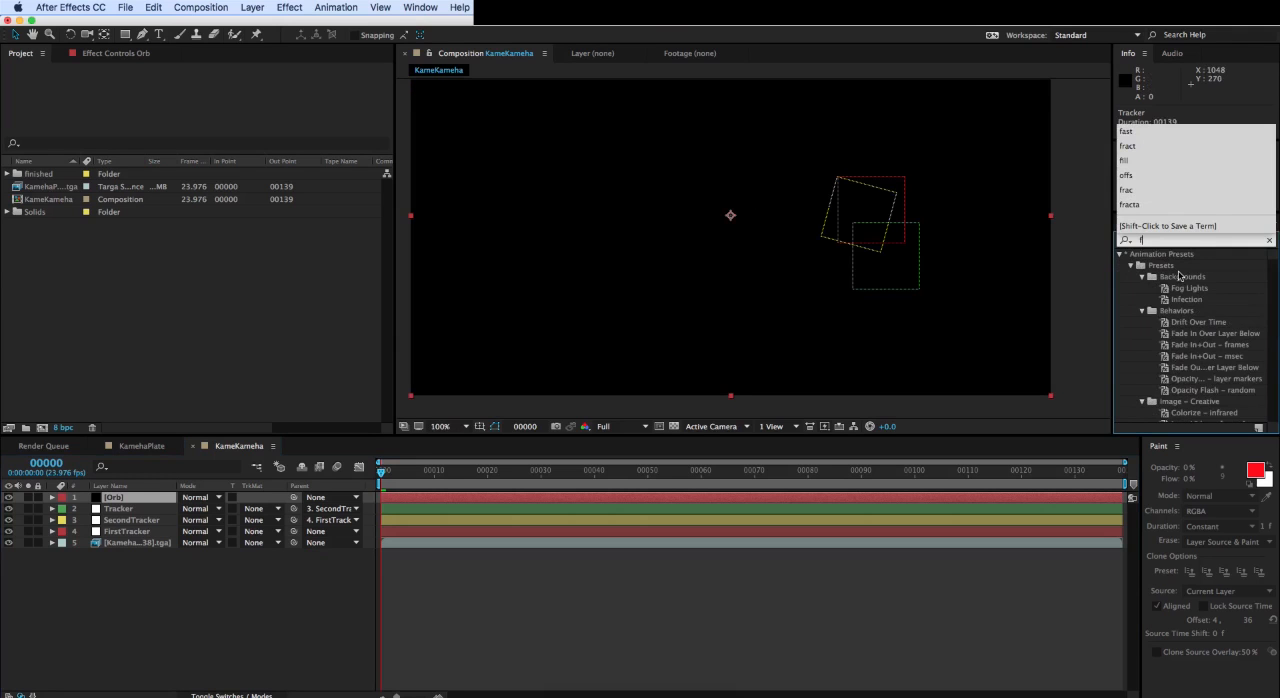
{"action": "type", "text": "racta"}
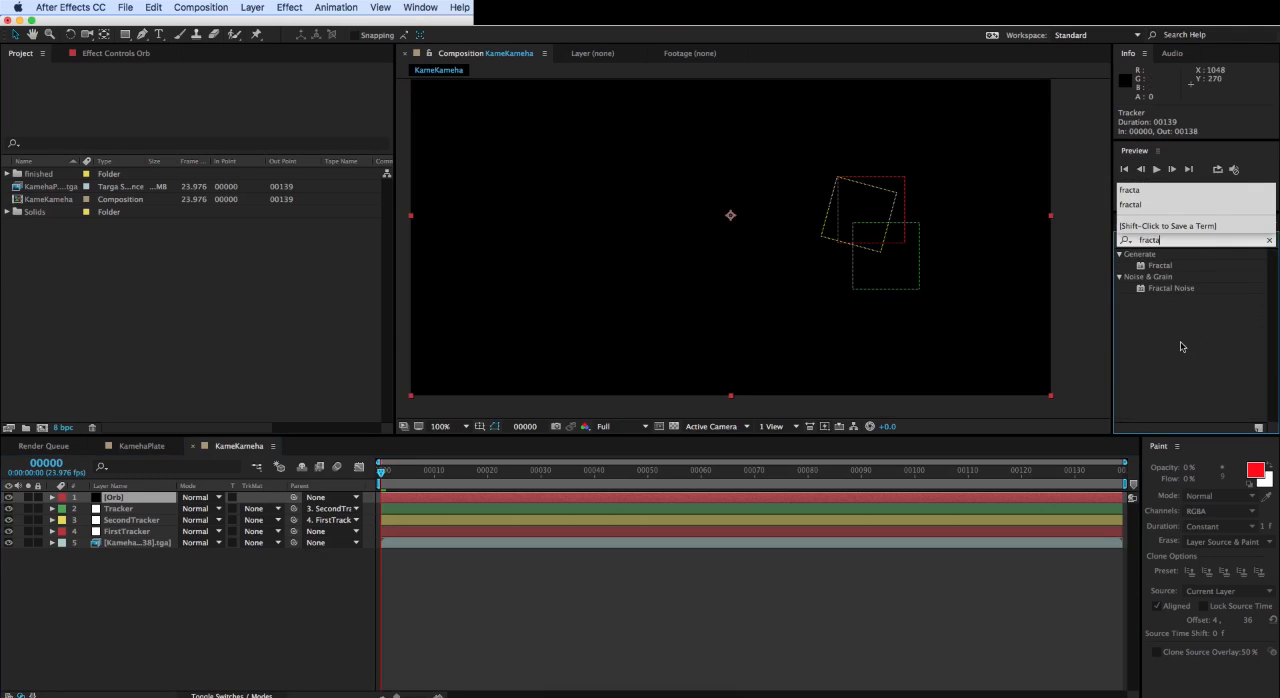
{"action": "left_click_drag", "start_coordinate": [1160, 292], "coordinate": [134, 500]}
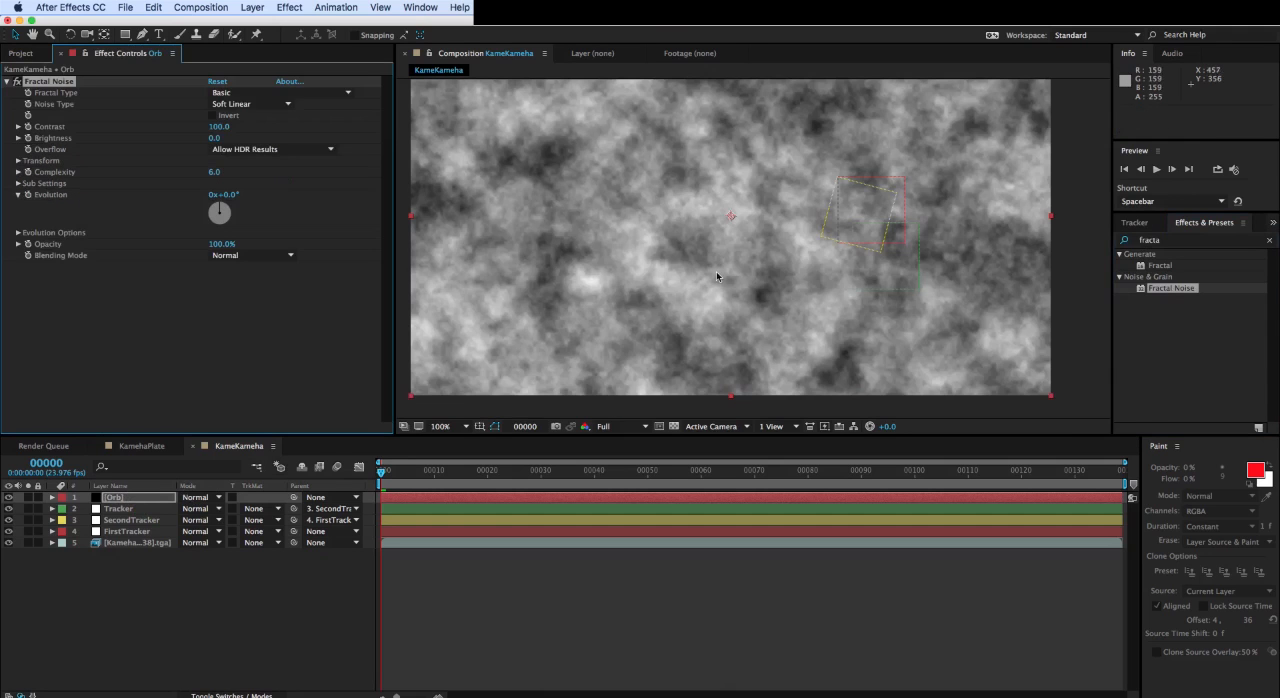
- Set the noise's fractal type to Dynamic Progressive and invert it
{"action": "left_click", "coordinate": [314, 95]}
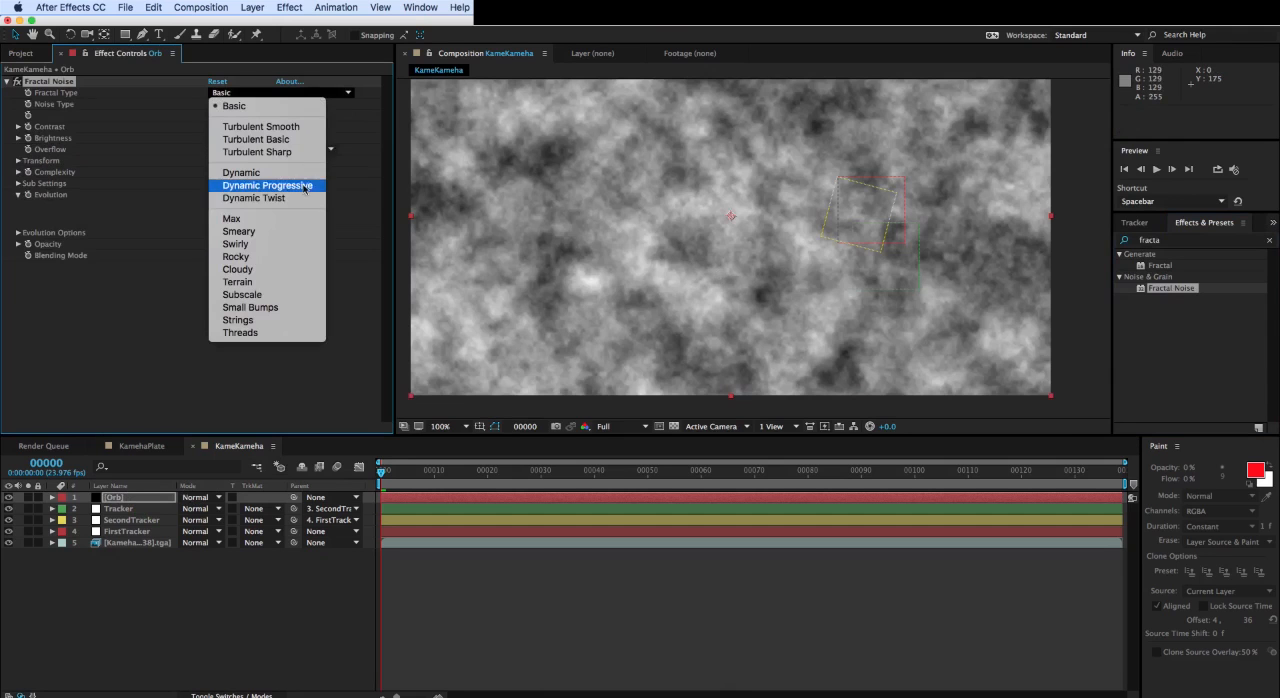
{"action": "left_click", "coordinate": [328, 220]}
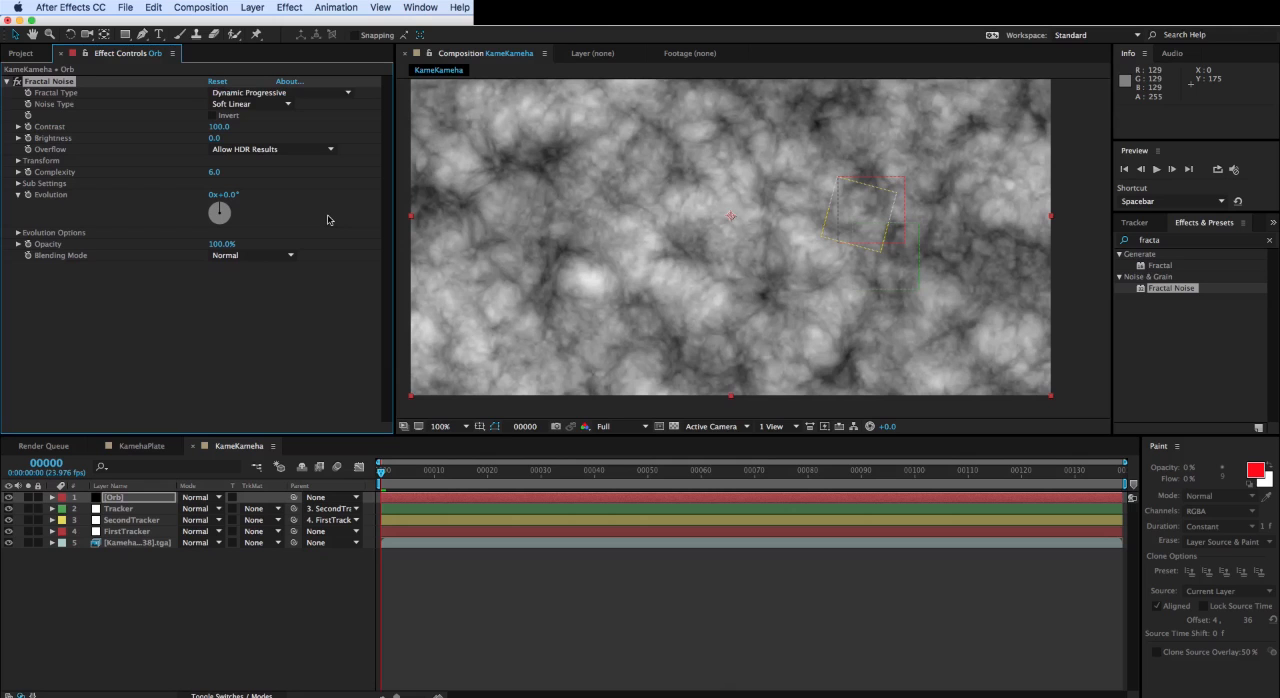
{"action": "left_click", "coordinate": [228, 116]}
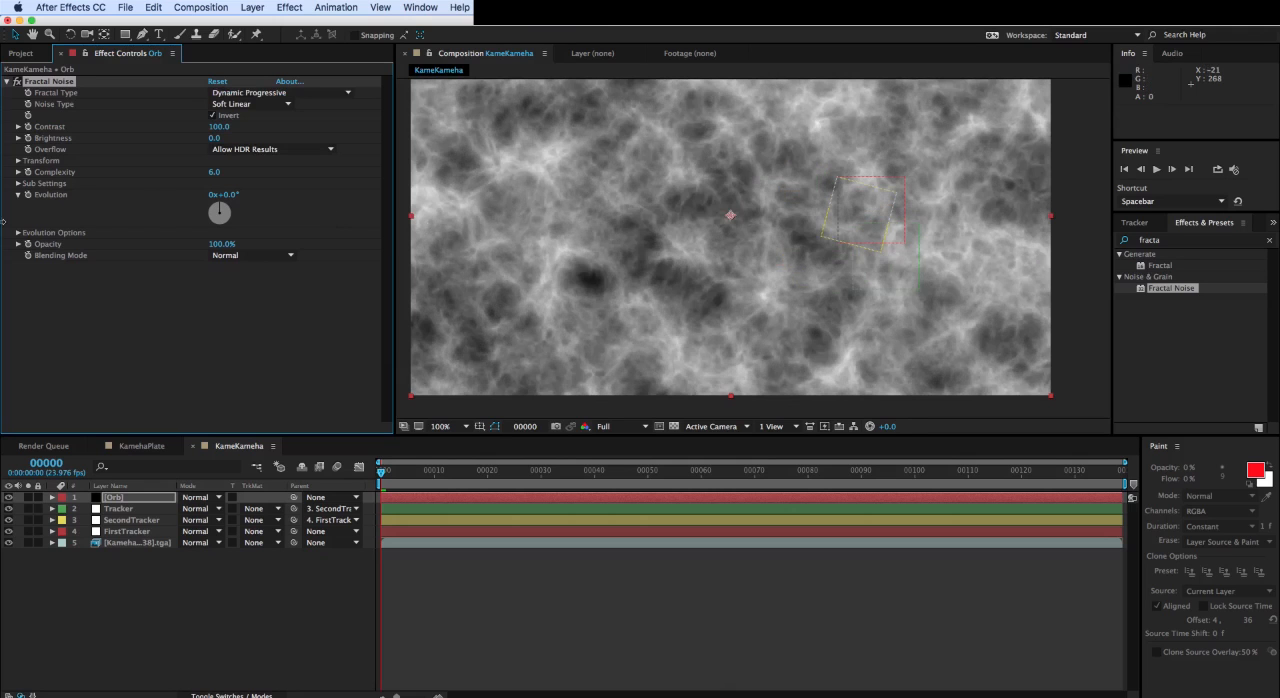
- Set the Fractal Noise scale to 66 and evolution to 132°, and scrub the clip to check the pattern
{"action": "left_click", "coordinate": [18, 161]}
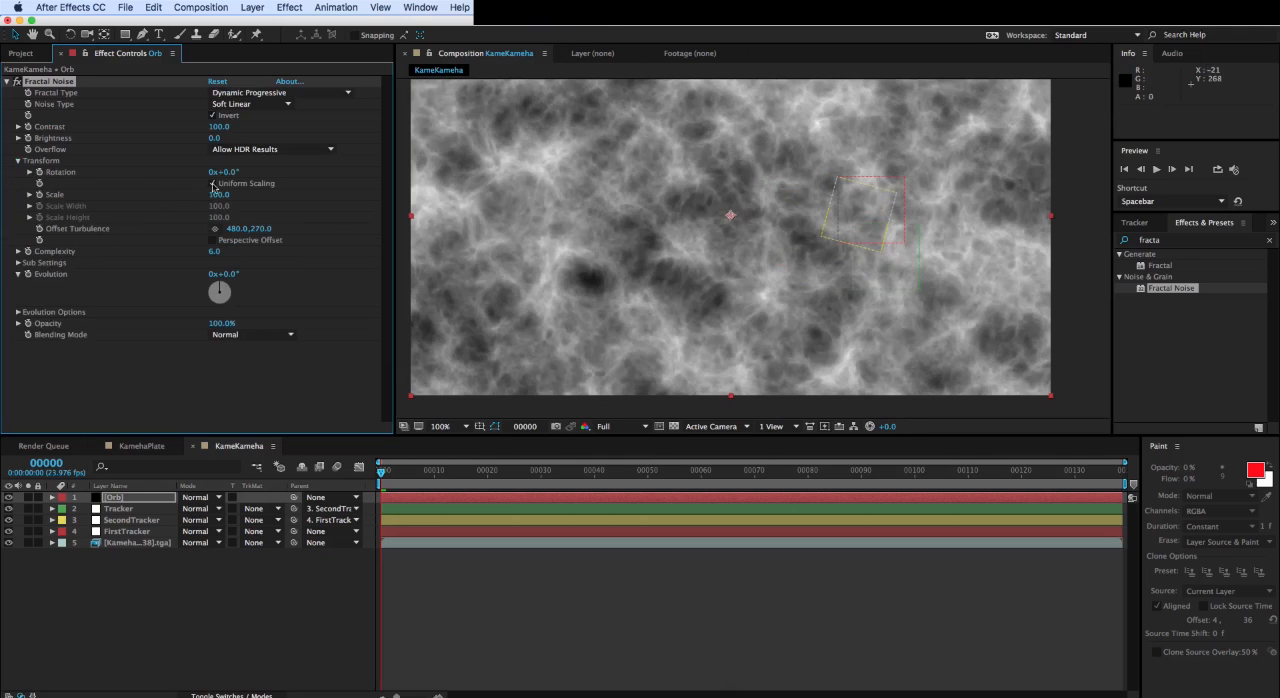
{"action": "left_click_drag", "start_coordinate": [217, 196], "coordinate": [183, 196]}
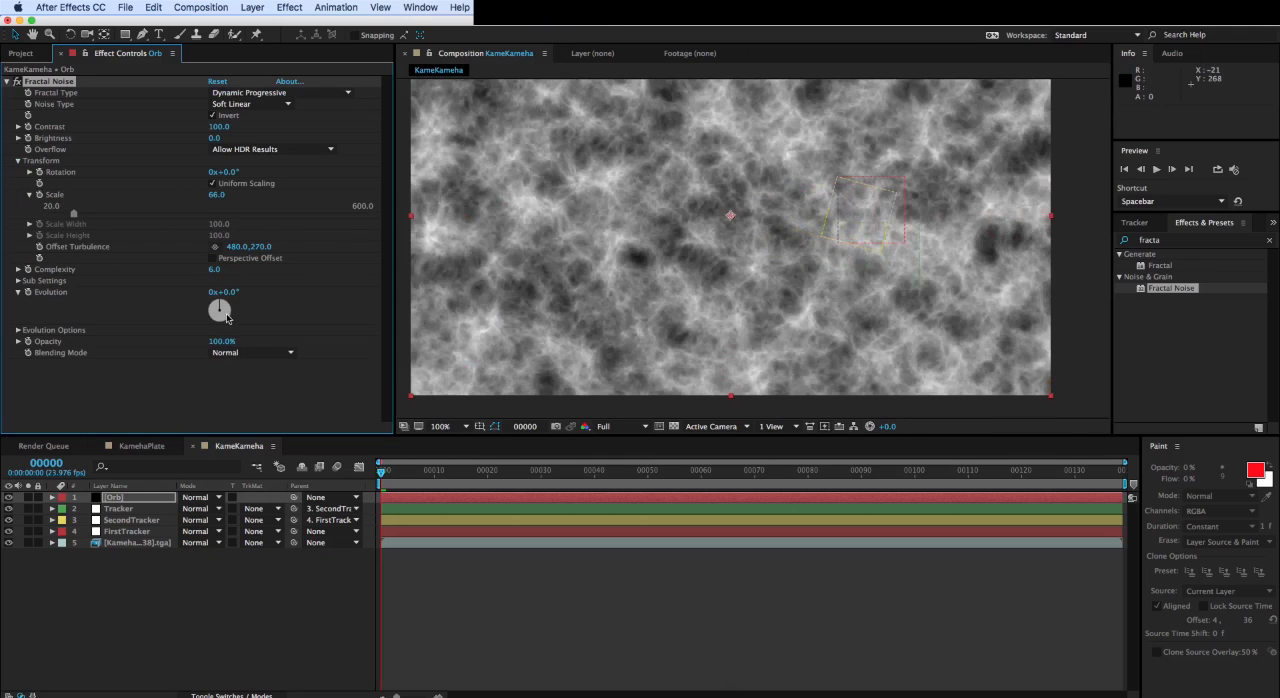
{"action": "left_click", "coordinate": [227, 318]}
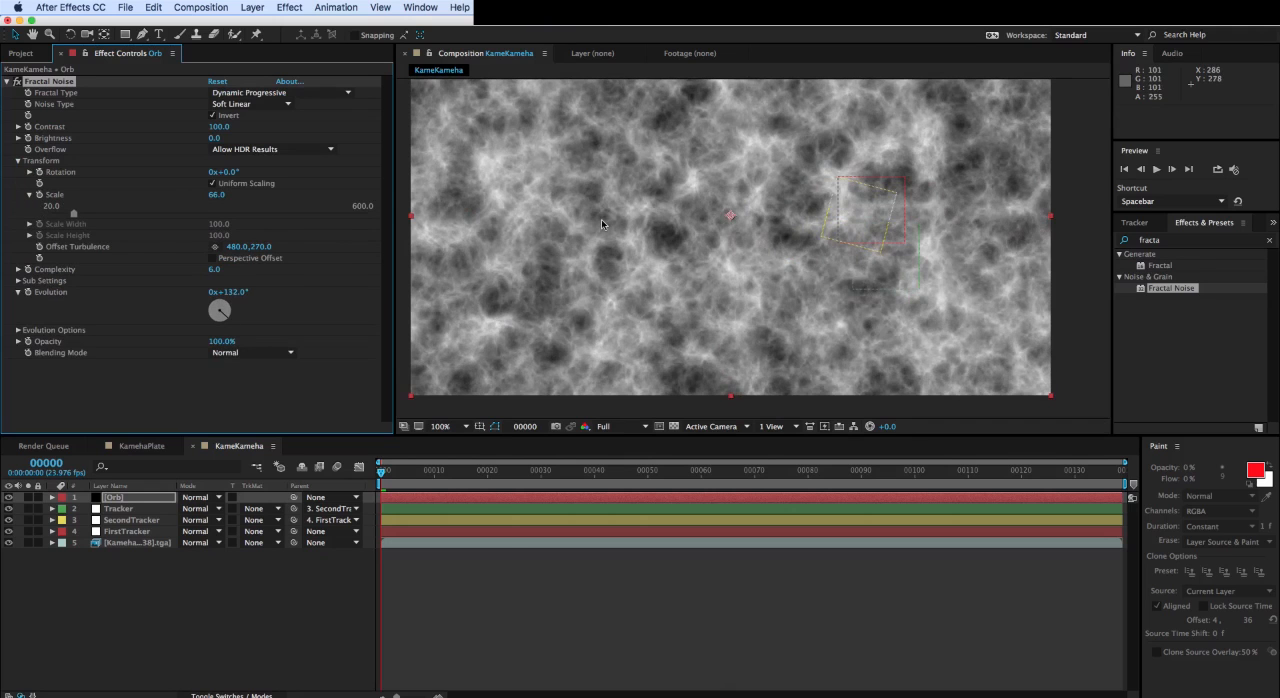
{"action": "left_click", "coordinate": [459, 505]}
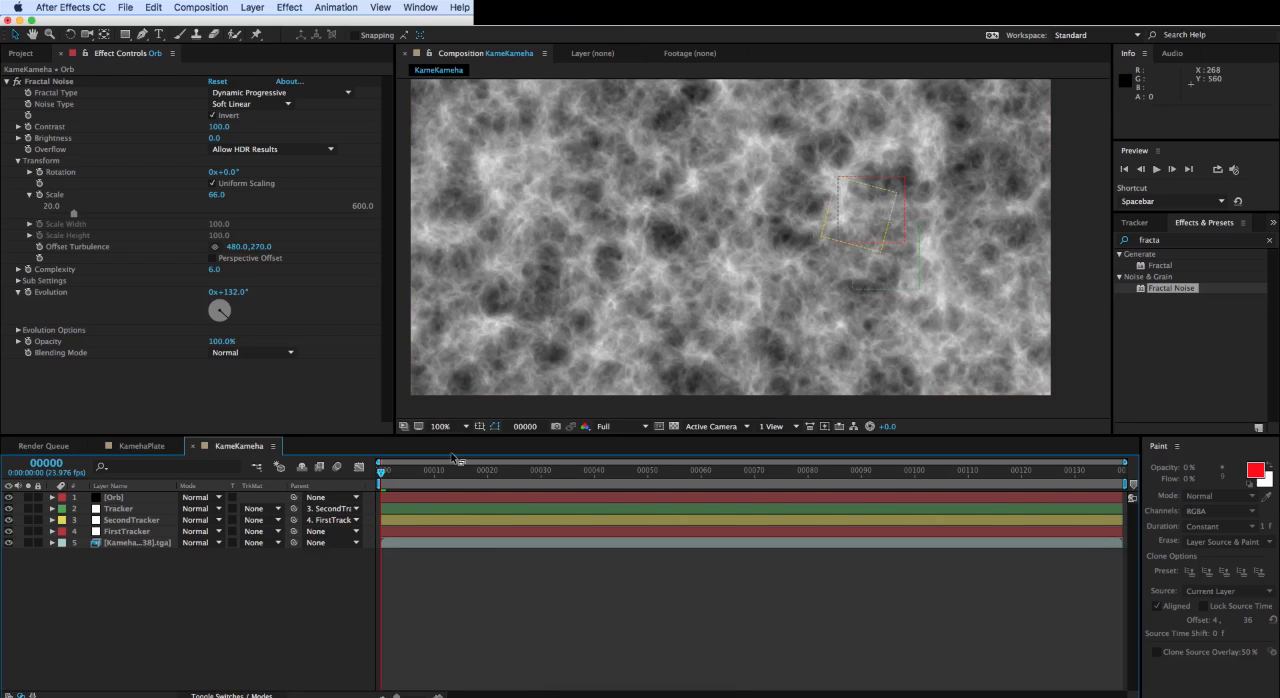
{"action": "left_click_drag", "start_coordinate": [456, 460], "coordinate": [931, 478]}
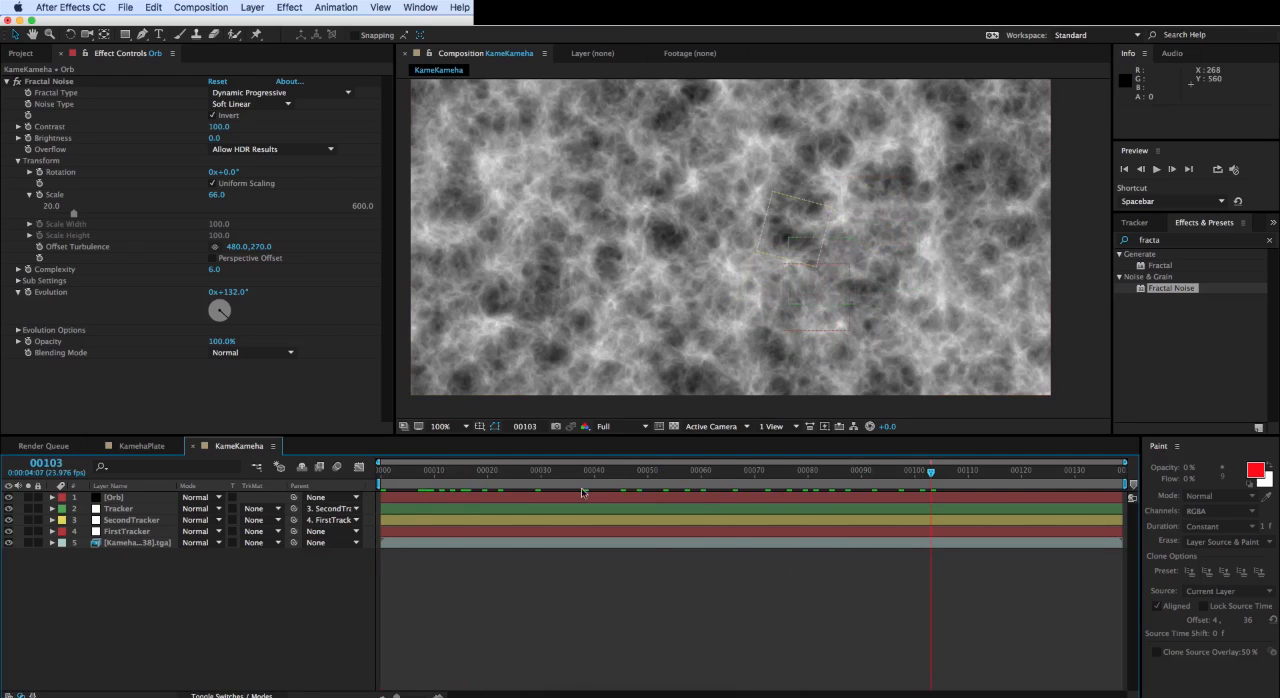
{"action": "key", "text": "Home"}
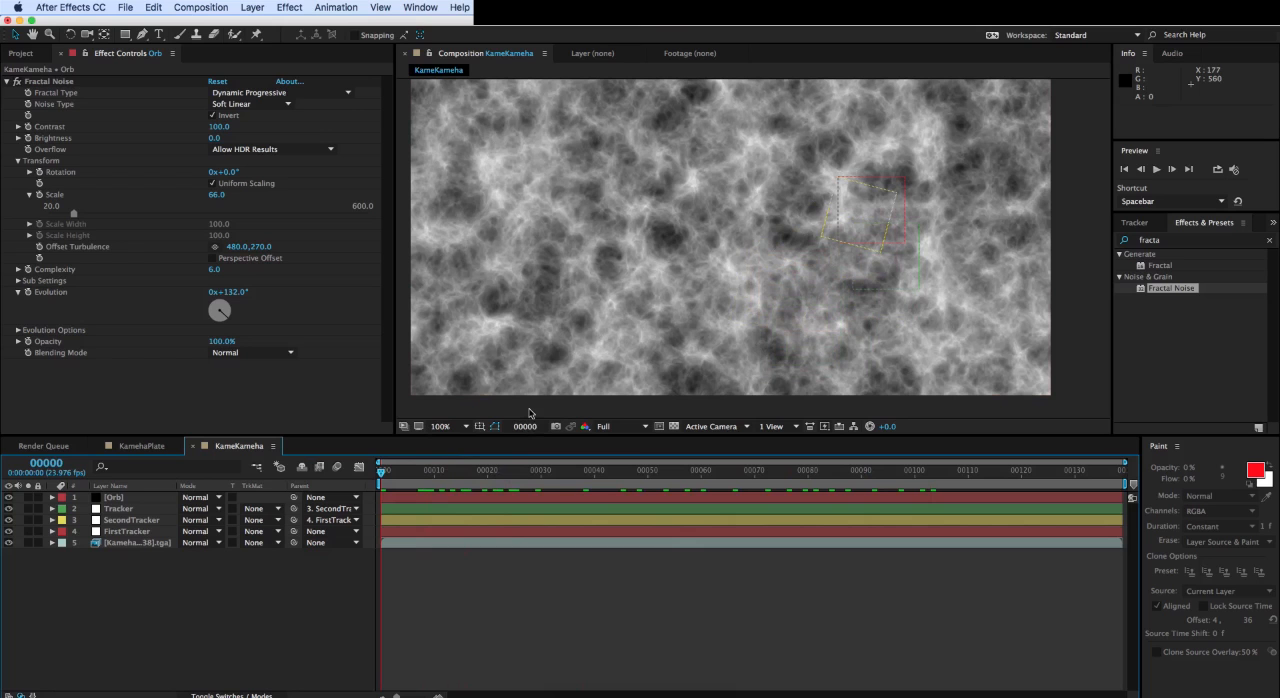
- Find the CC Sphere effect and apply it to the Orb layer
{"action": "left_click", "coordinate": [1181, 243]}
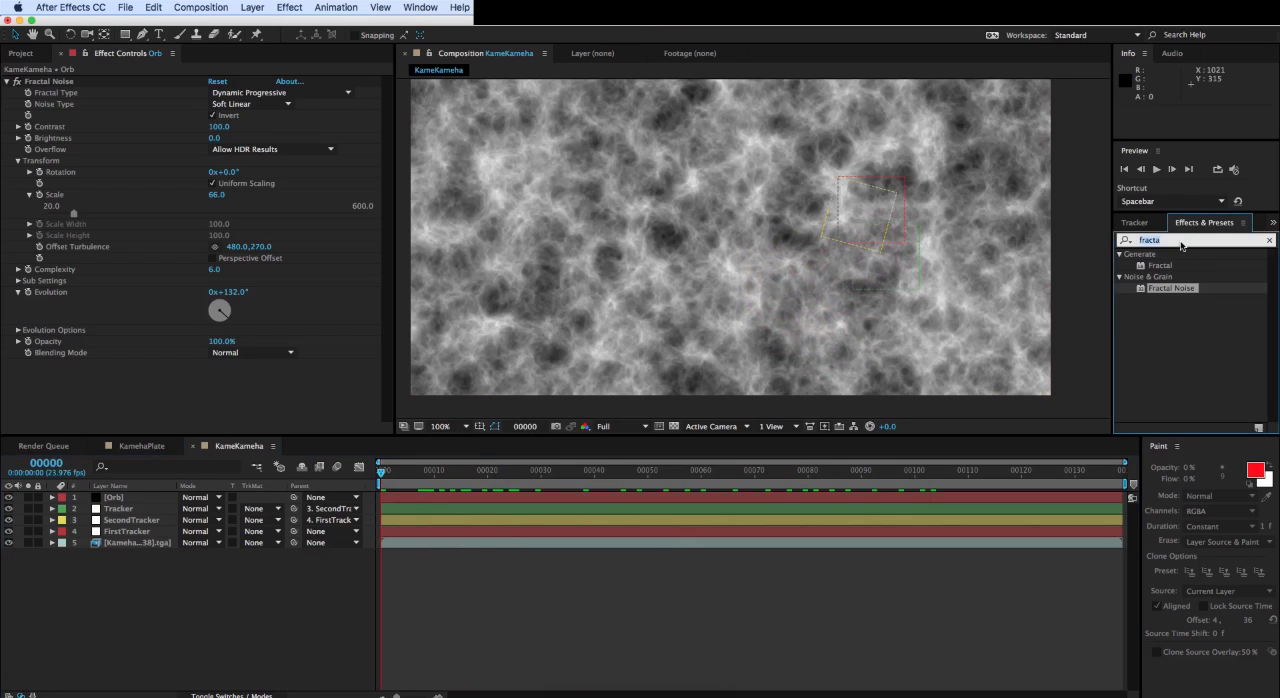
{"action": "type", "text": "cc sp"}
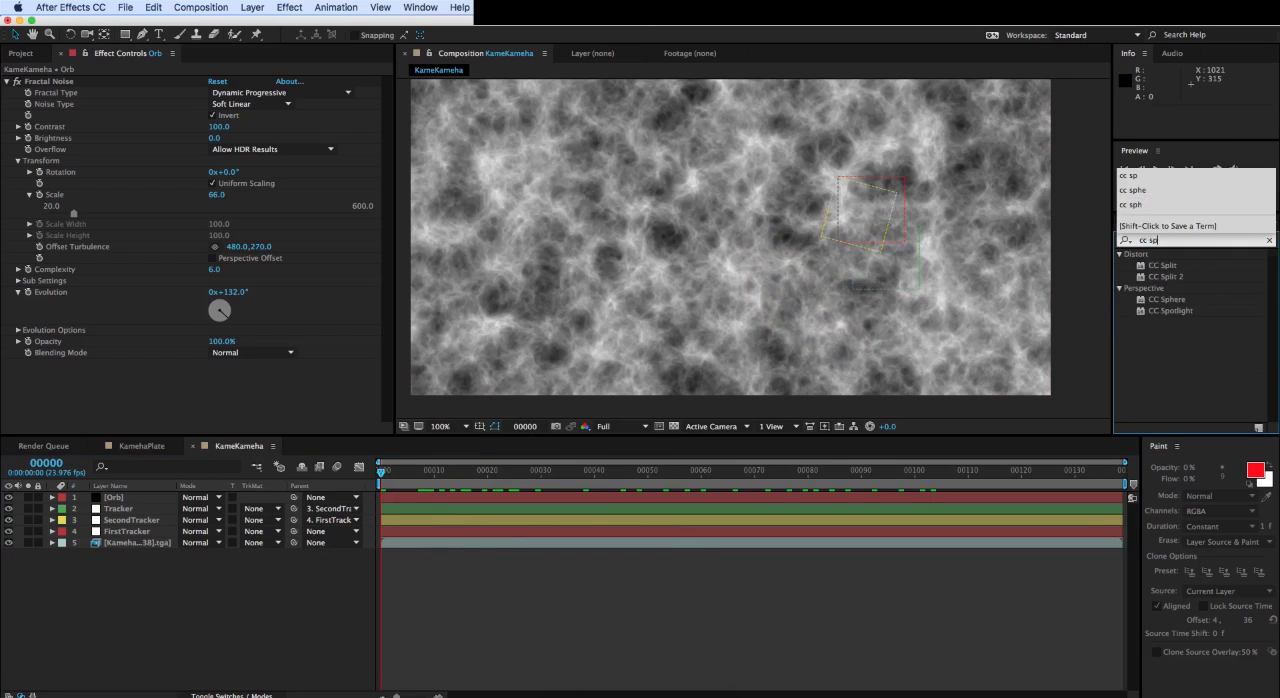
{"action": "left_click", "coordinate": [1189, 301]}
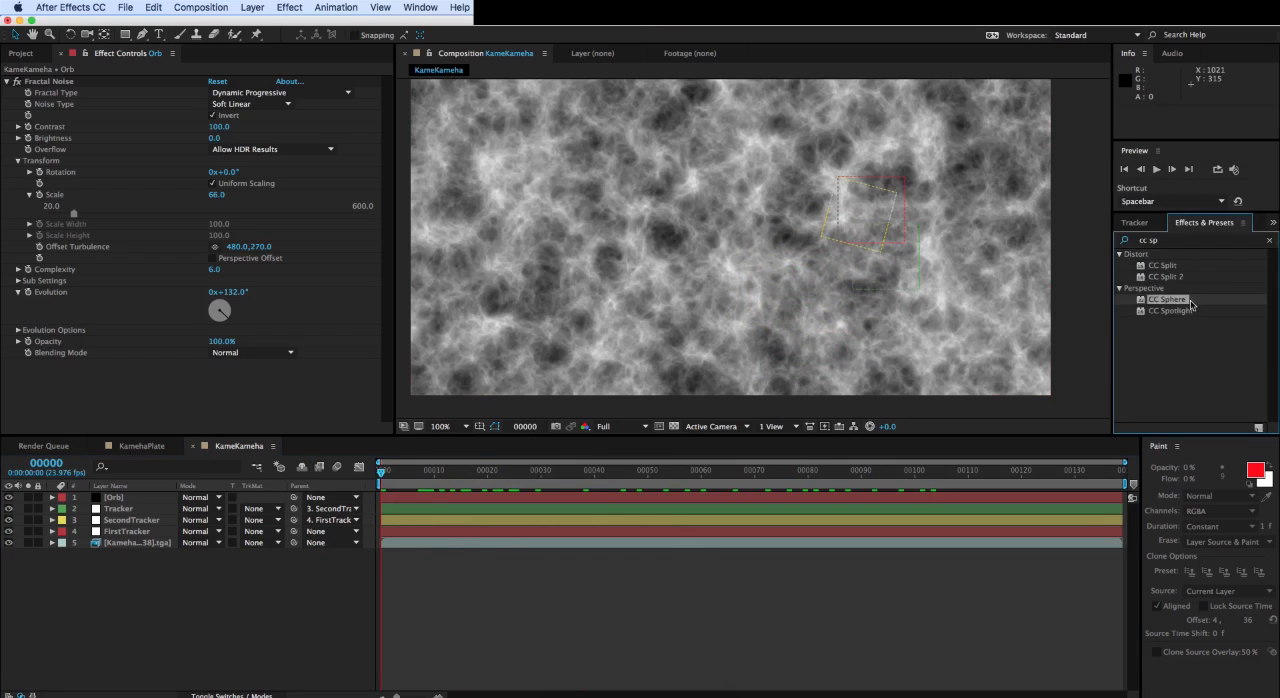
{"action": "left_click_drag", "start_coordinate": [1189, 302], "coordinate": [118, 499]}
- Examine the shaded sphere over the footage at different magnifications
{"action": "left_click", "coordinate": [721, 224]}
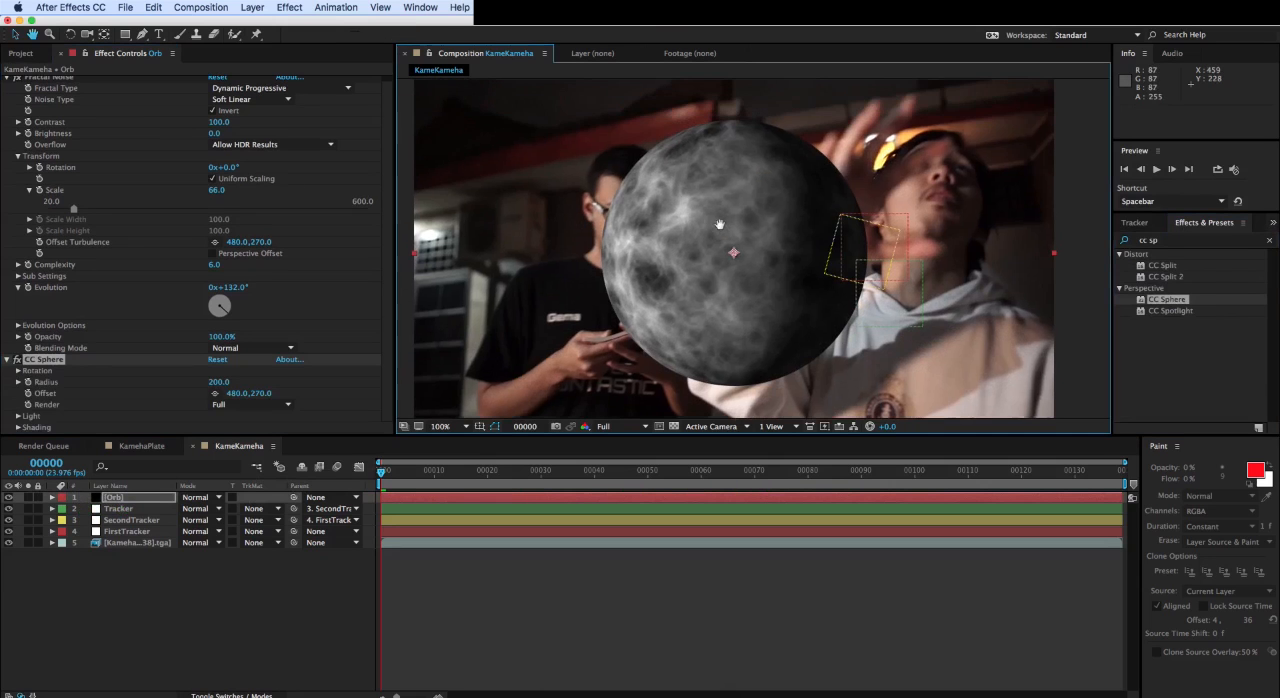
{"action": "key", "text": "period"}
{"action": "key", "text": "comma"}
{"action": "key", "text": "comma"}
{"action": "key", "text": "period"}
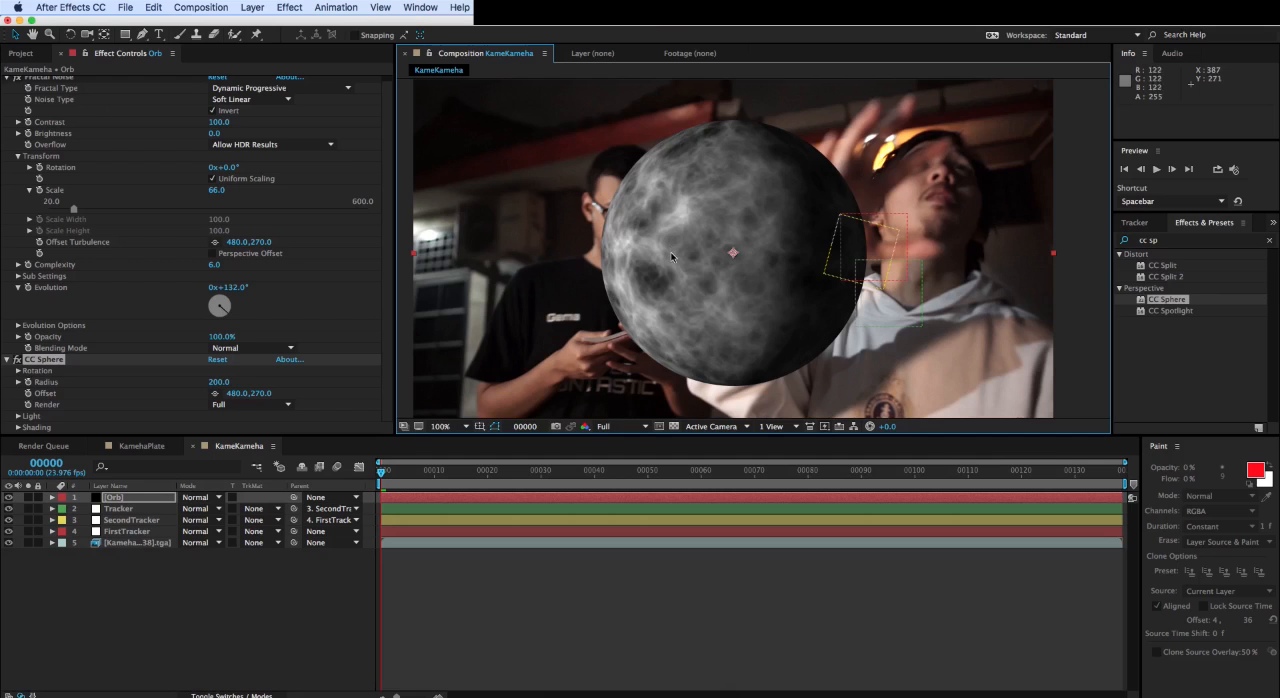
{"action": "left_click_drag", "start_coordinate": [659, 247], "coordinate": [671, 259]}
{"action": "scroll", "coordinate": [671, 259], "scroll_direction": "down", "scroll_amount": 1}
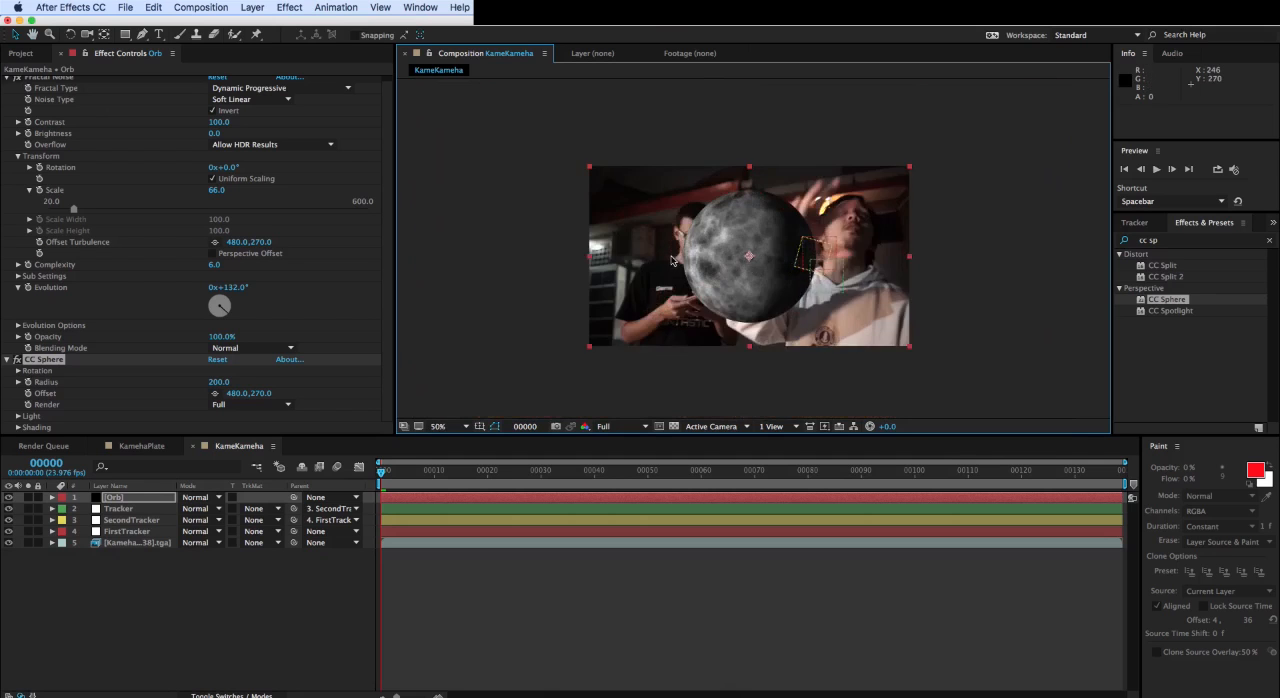
{"action": "scroll", "coordinate": [671, 259], "scroll_direction": "up", "scroll_amount": 1}
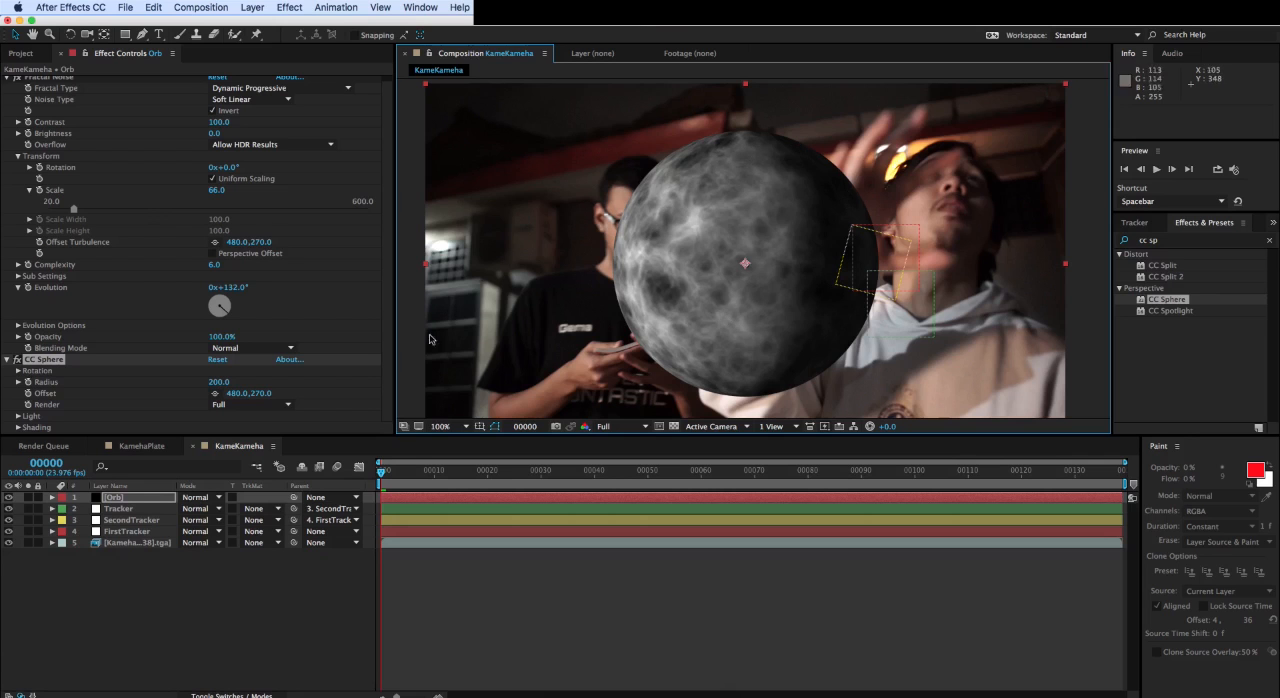
- Flatten the CC Sphere shading with diffuse 0, specular 0, roughness 0.001 and ambient 100
{"action": "left_click", "coordinate": [17, 427]}
{"action": "scroll", "coordinate": [20, 426], "scroll_direction": "down", "scroll_amount": 3}
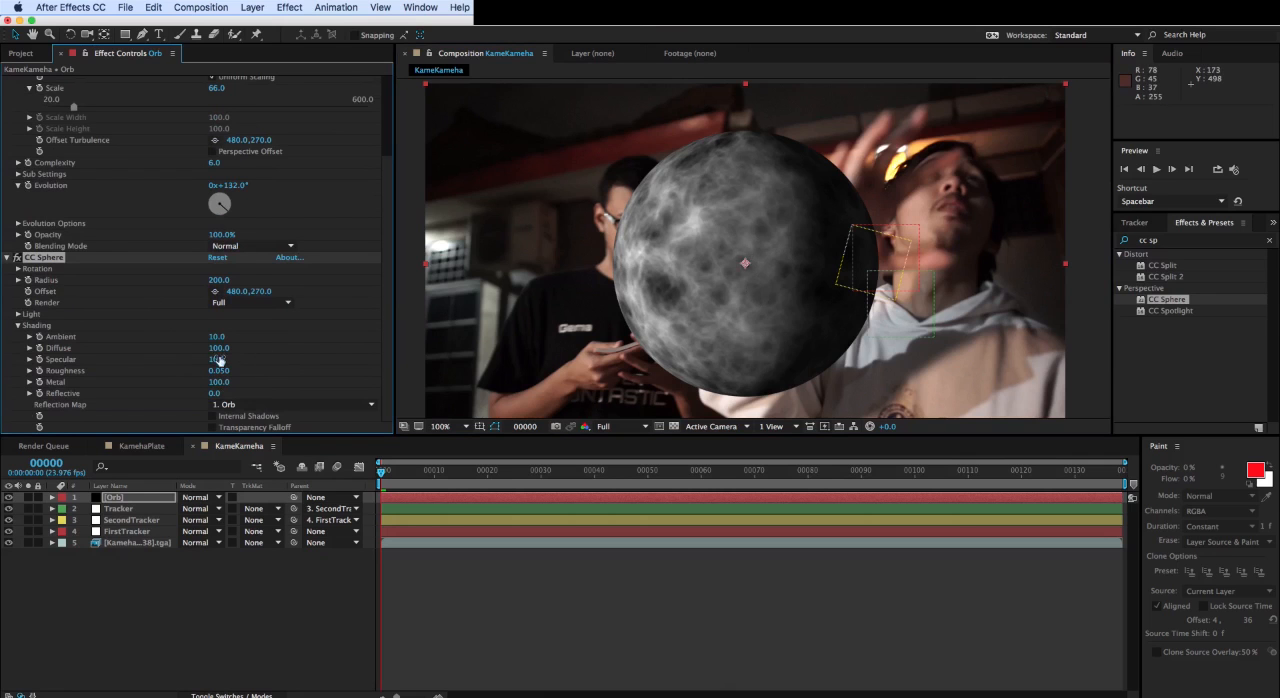
{"action": "left_click_drag", "start_coordinate": [187, 347], "coordinate": [22, 350]}
{"action": "left_click_drag", "start_coordinate": [215, 359], "coordinate": [22, 361]}
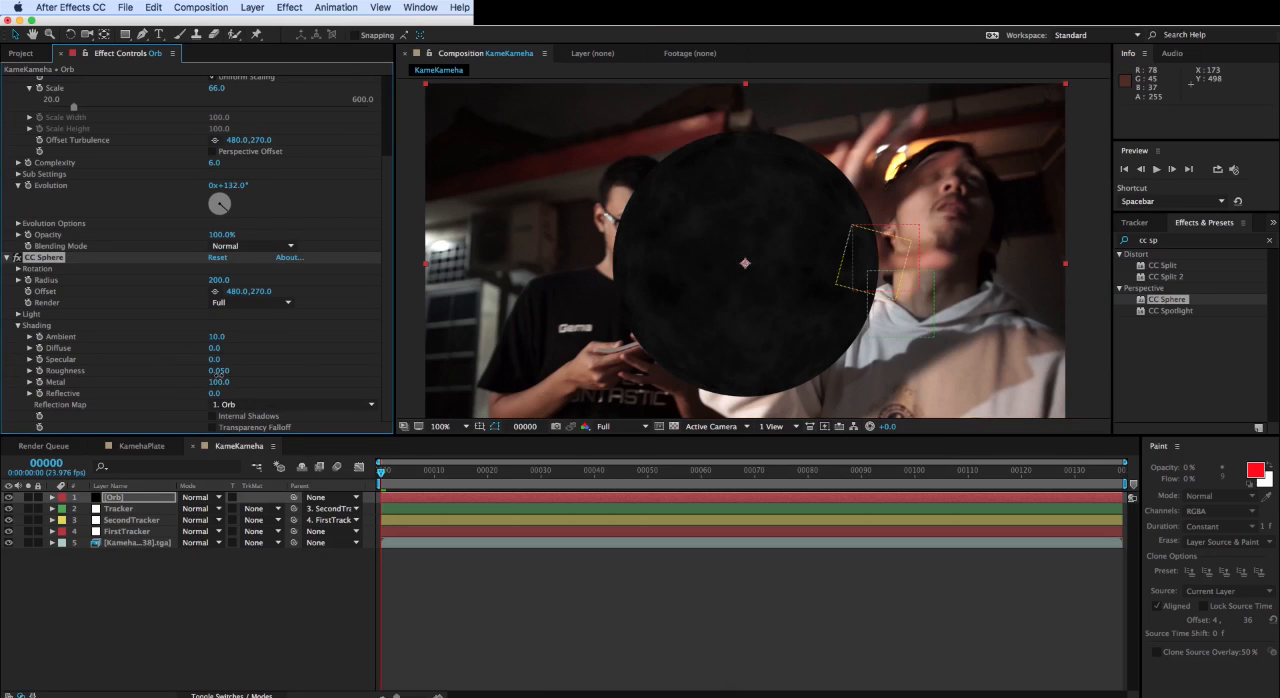
{"action": "left_click_drag", "start_coordinate": [217, 376], "coordinate": [52, 381]}
{"action": "left_click", "coordinate": [216, 337]}
{"action": "type", "text": "100"}
{"action": "key", "text": "Return"}
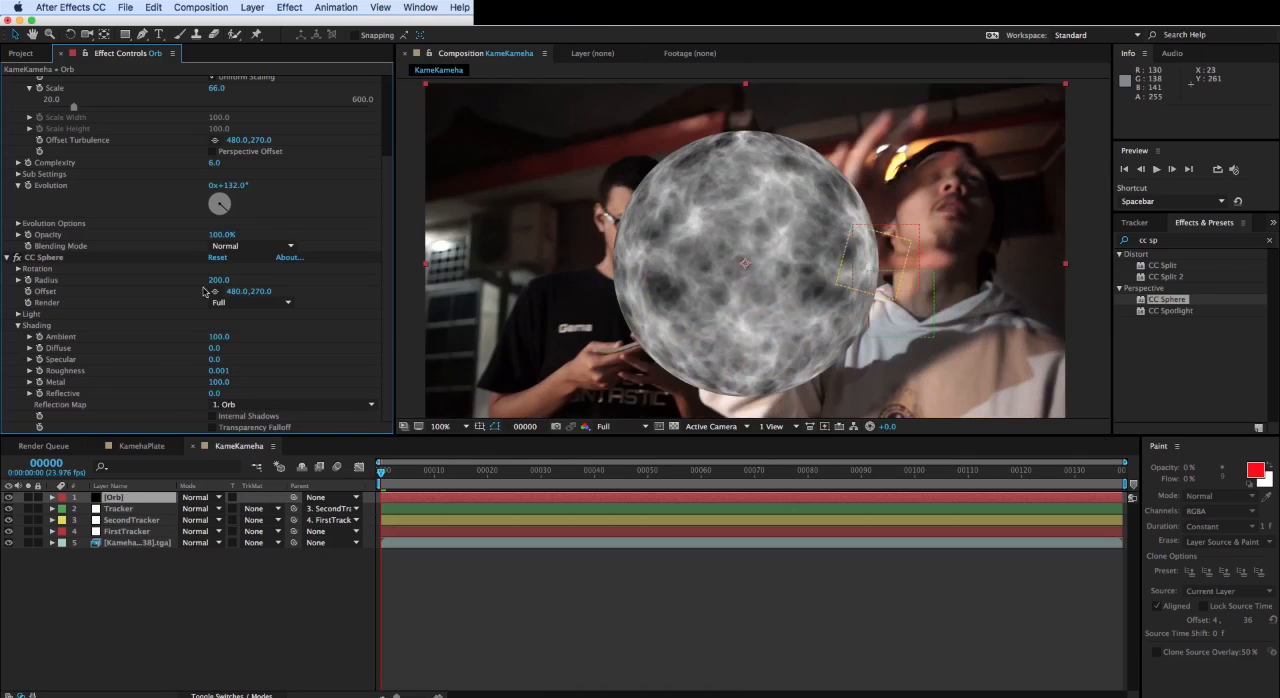
- Enlarge the CC Sphere radius to 265 and check the orb's size within the whole frame
{"action": "left_click_drag", "start_coordinate": [216, 280], "coordinate": [248, 281]}
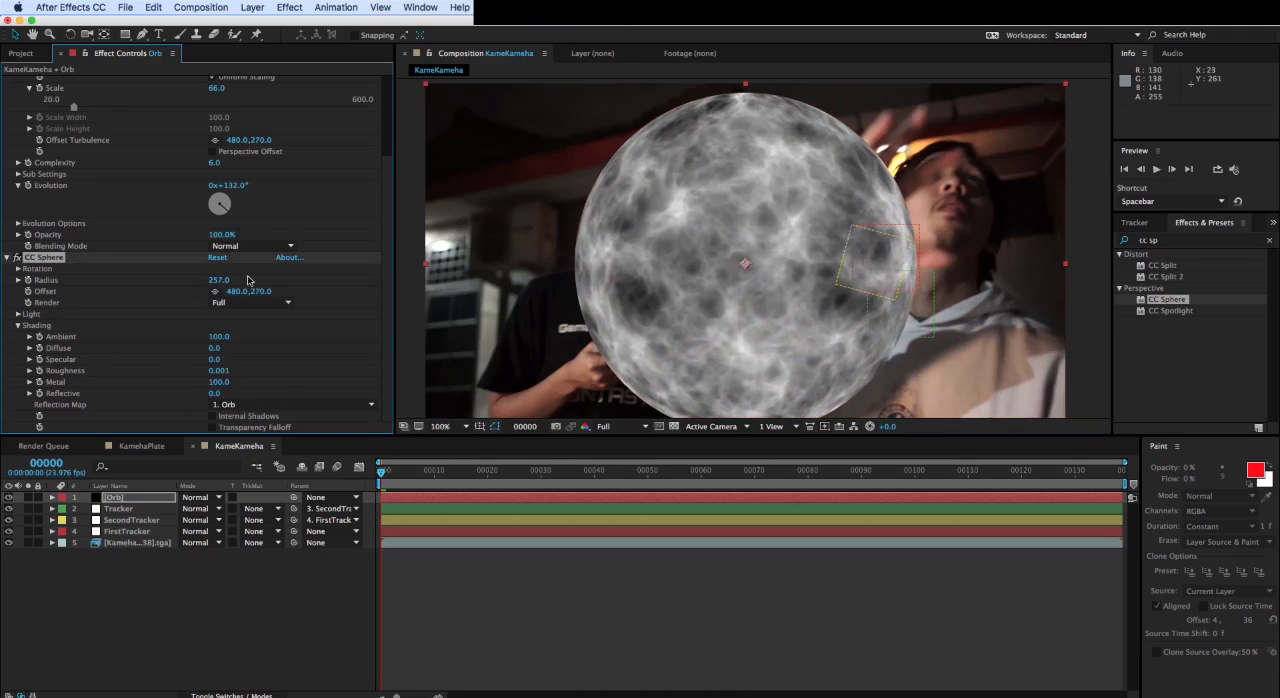
{"action": "left_click_drag", "start_coordinate": [624, 124], "coordinate": [614, 171]}
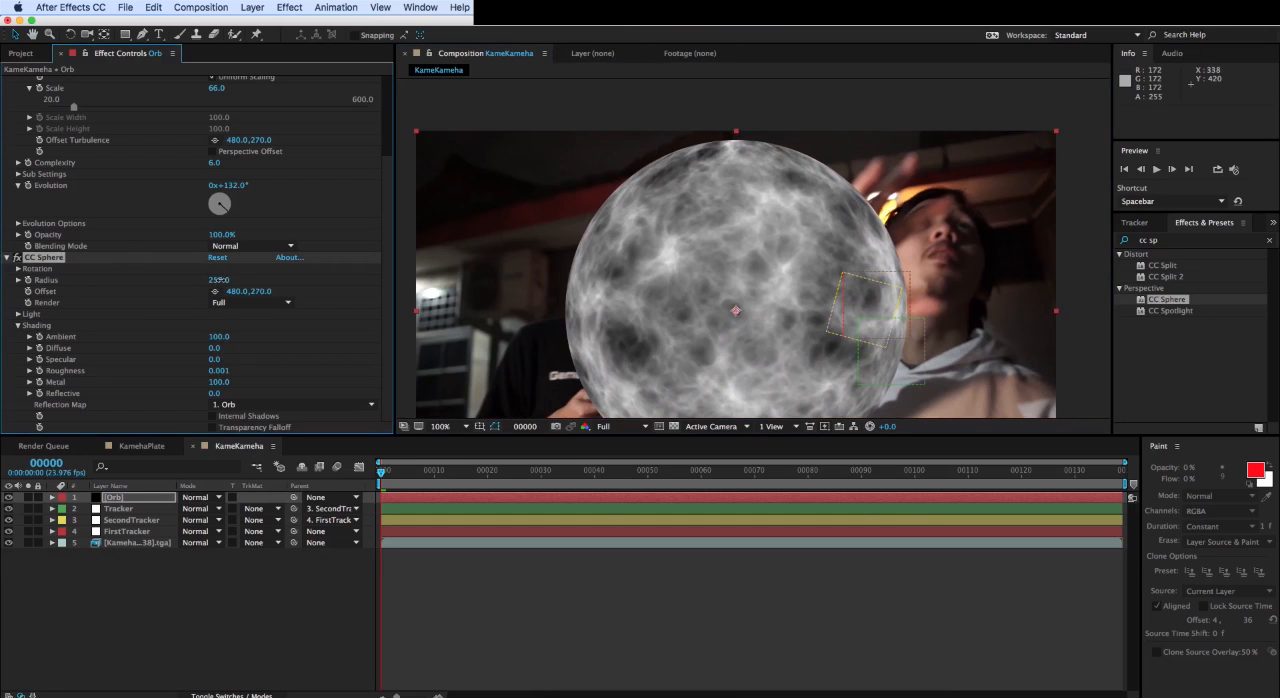
{"action": "left_click_drag", "start_coordinate": [218, 280], "coordinate": [225, 280]}
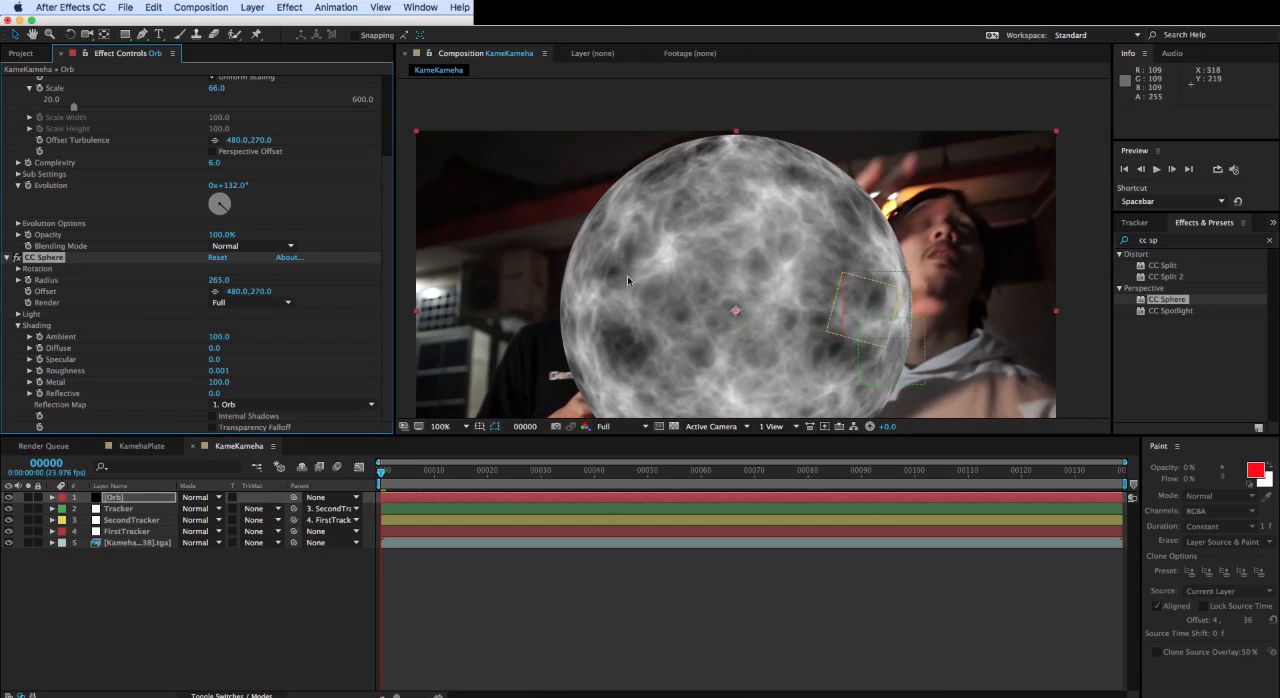
{"action": "key", "text": "comma"}
{"action": "key", "text": "comma"}
{"action": "key", "text": "comma"}
{"action": "key", "text": "comma"}
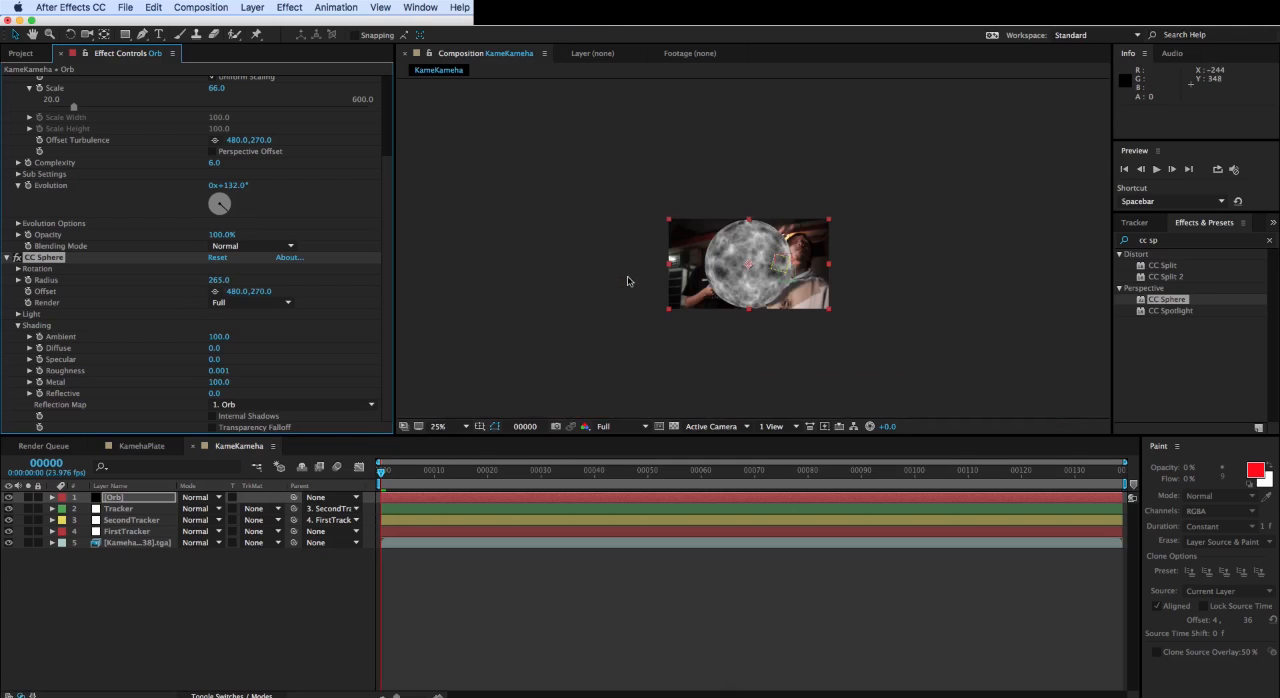
{"action": "key", "text": "period"}
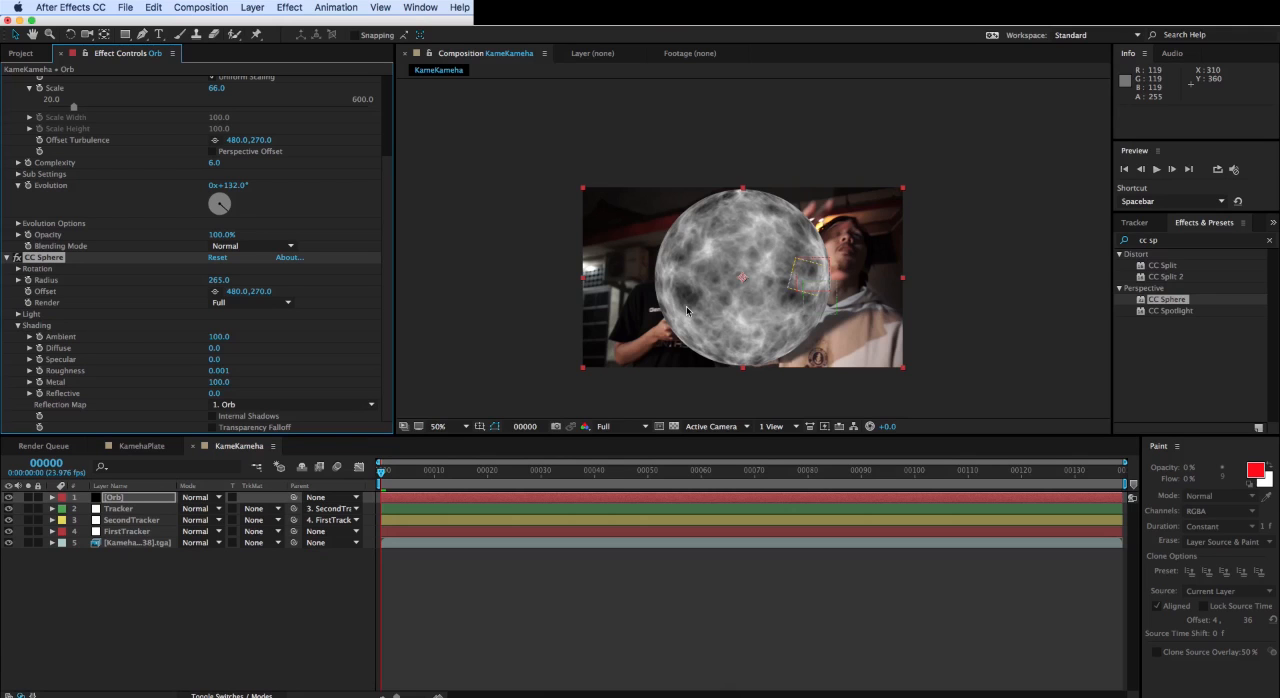
- Collapse the Fractal Noise and CC Sphere settings, then find the Tint effect and apply it to the Orb layer
{"action": "left_click", "coordinate": [11, 260]}
{"action": "scroll", "coordinate": [22, 107], "scroll_direction": "up", "scroll_amount": 3}
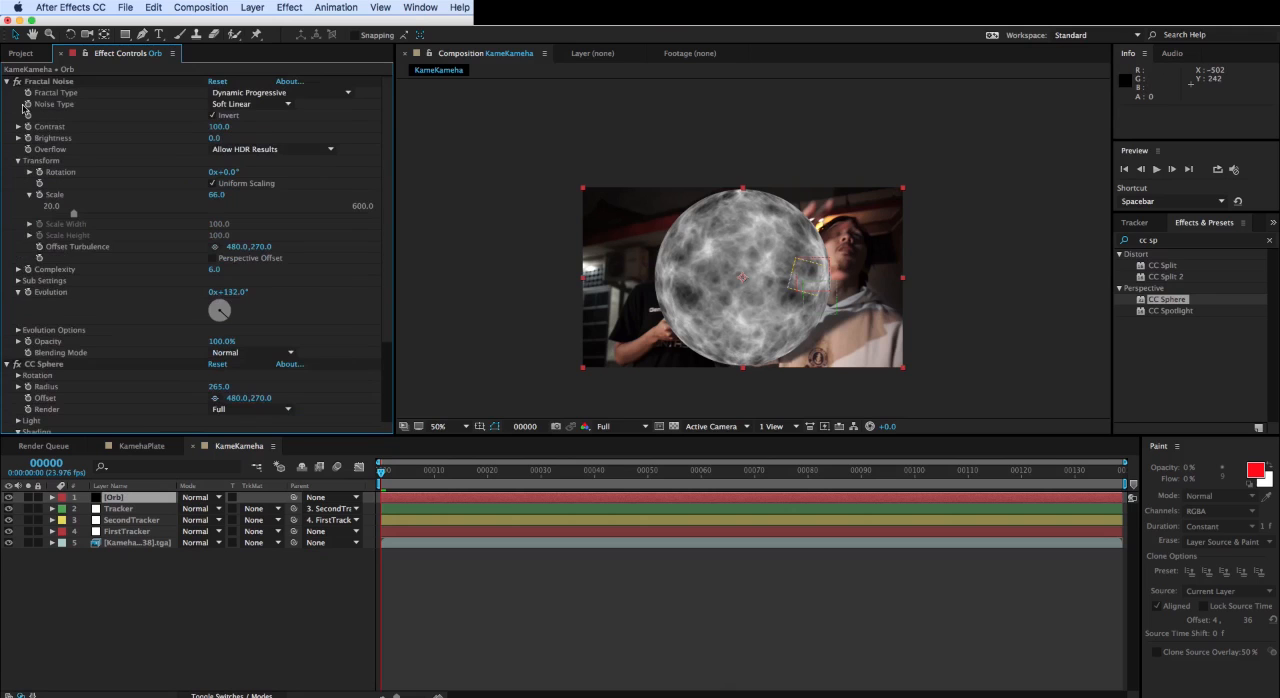
{"action": "left_click", "coordinate": [7, 81]}
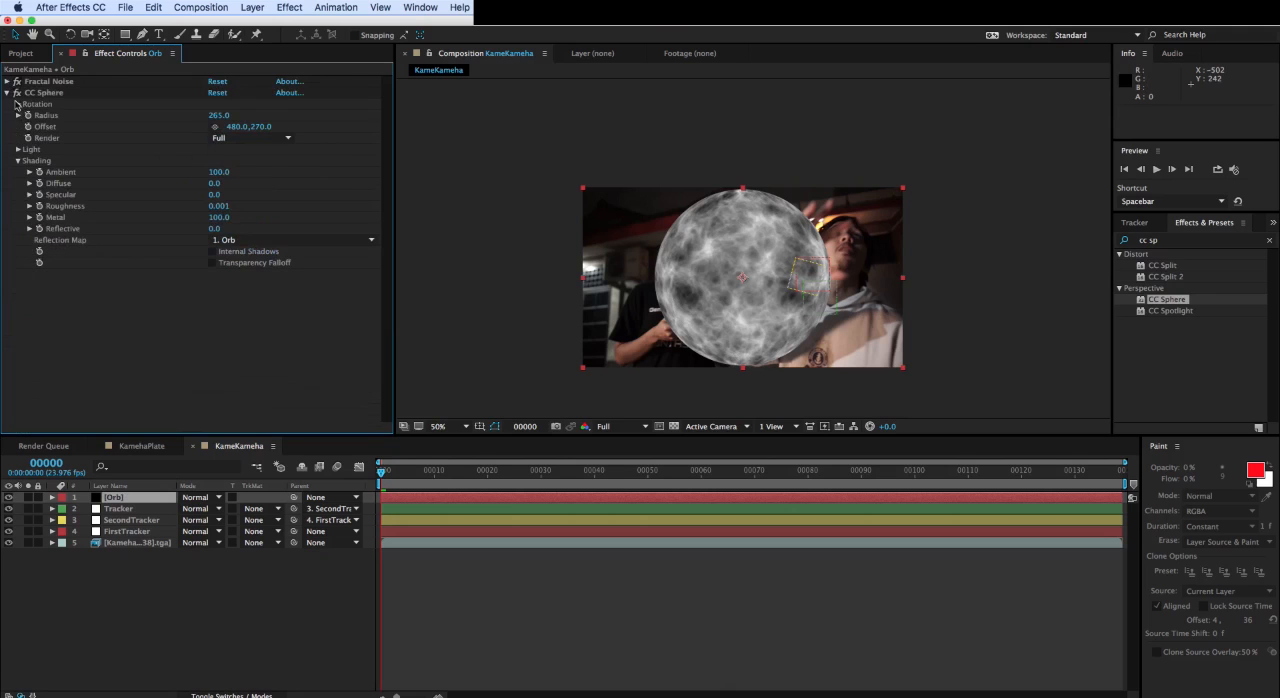
{"action": "left_click", "coordinate": [7, 92]}
{"action": "double_click", "coordinate": [1183, 244]}
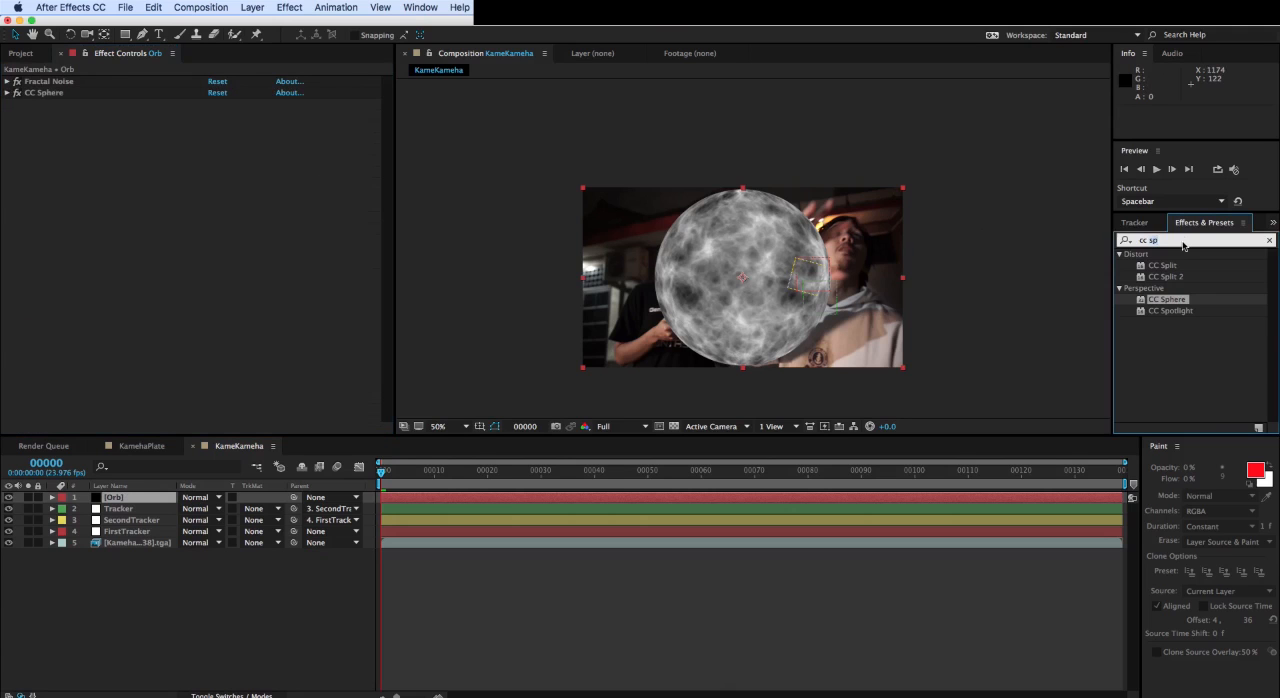
{"action": "type", "text": "tint"}
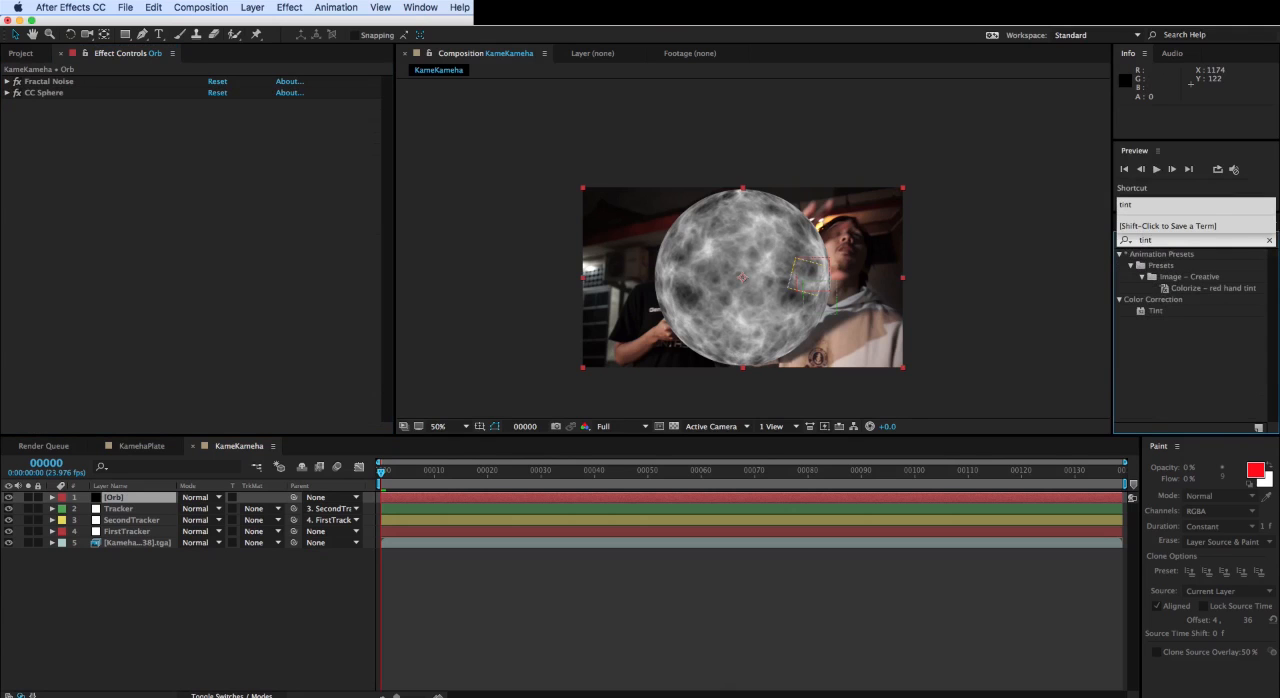
{"action": "double_click", "coordinate": [1156, 311]}
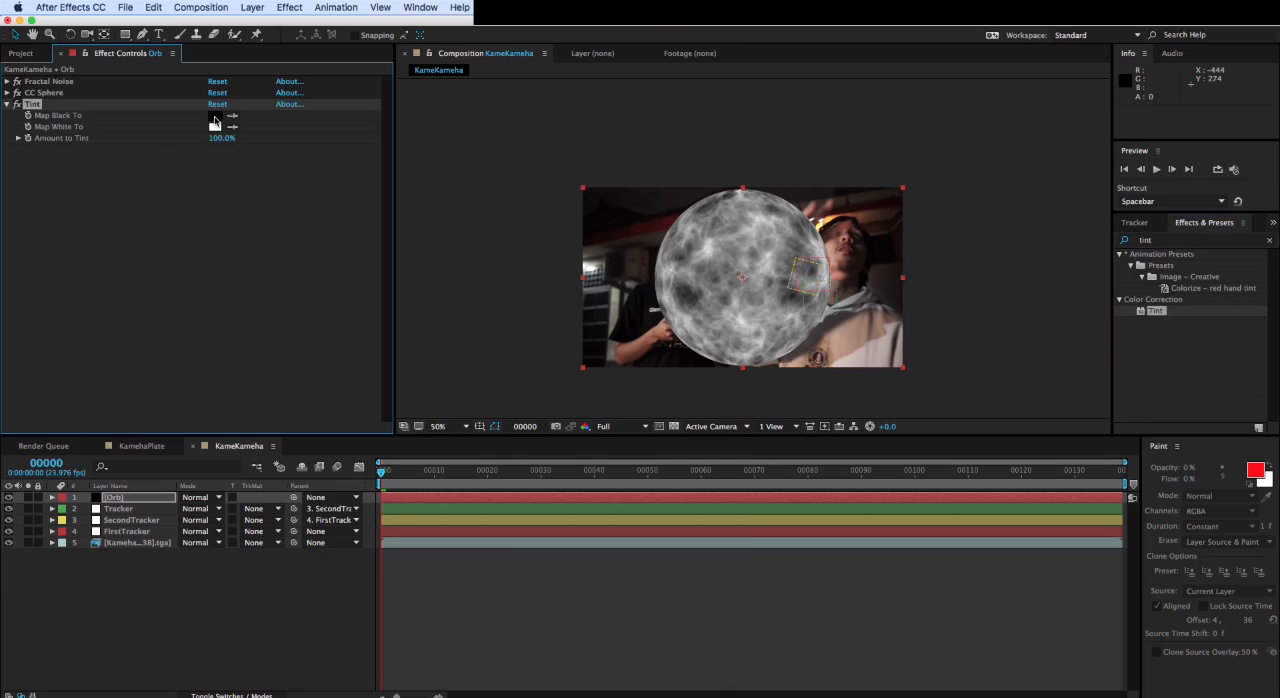
- Set the Tint effect's Map Black To colour to bright blue 0C23FF and check the orb up close
{"action": "left_click", "coordinate": [214, 115]}
{"action": "left_click", "coordinate": [604, 505]}
{"action": "left_click", "coordinate": [538, 504]}
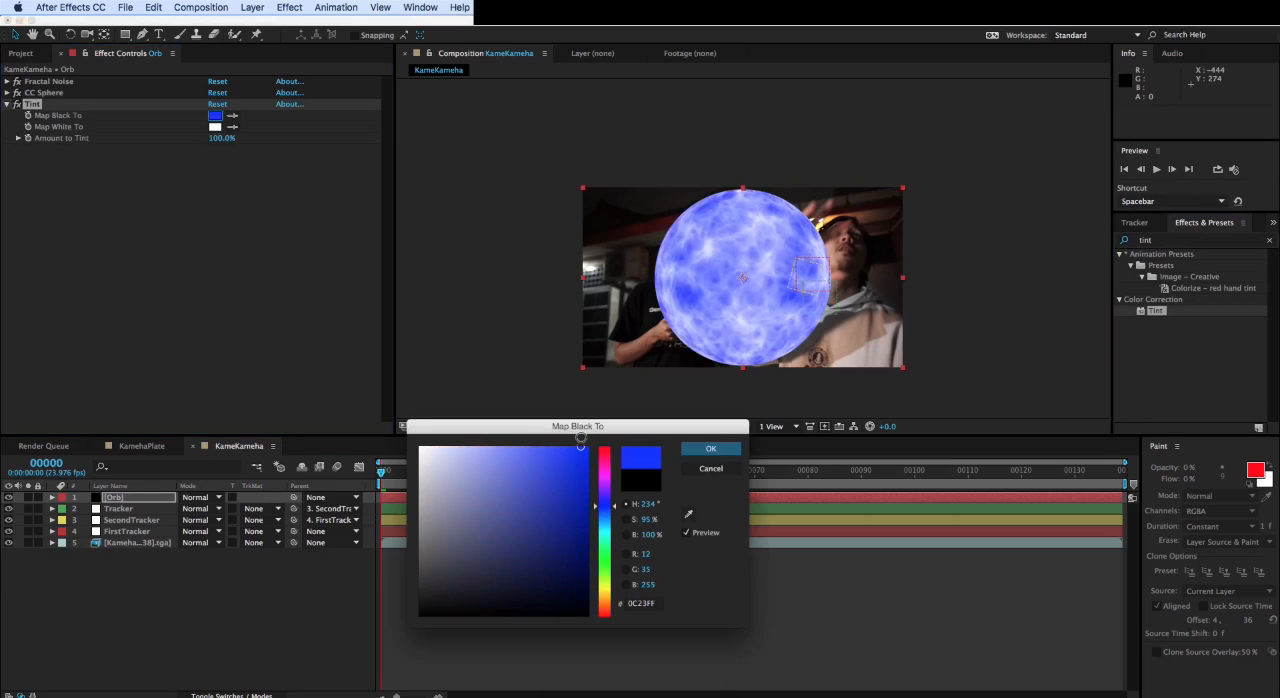
{"action": "left_click", "coordinate": [697, 450]}
{"action": "scroll", "coordinate": [766, 283], "scroll_direction": "up", "scroll_amount": 1}
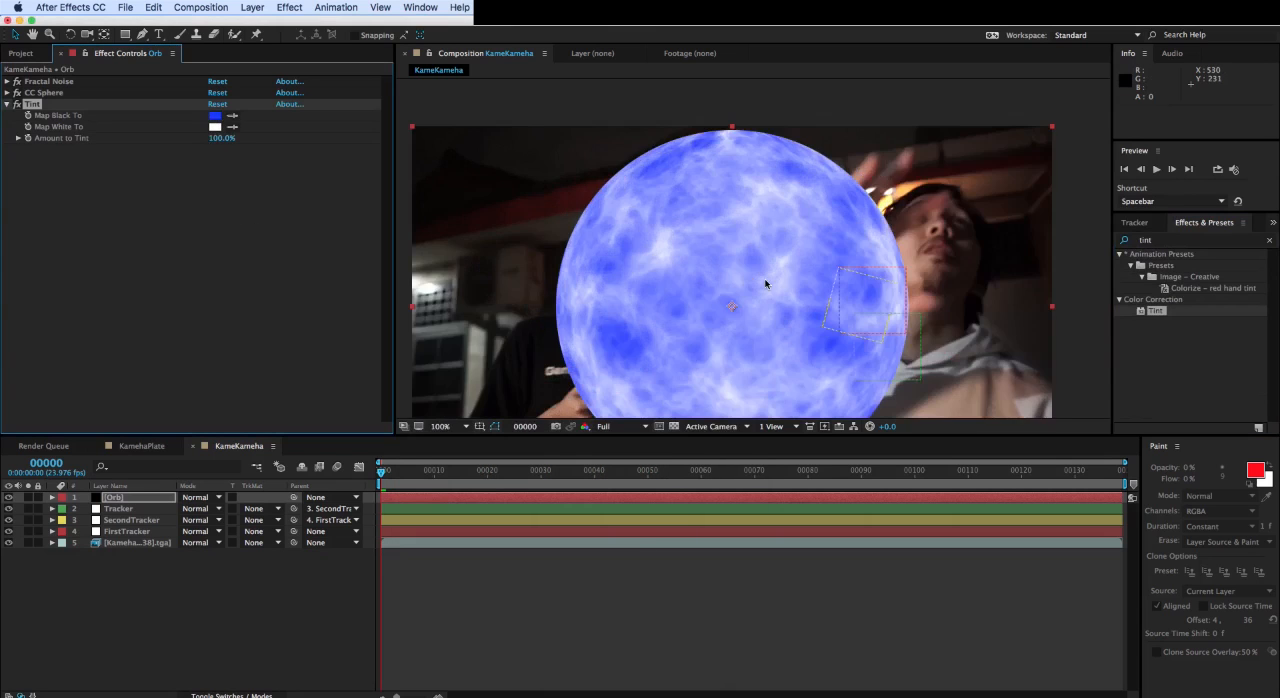
{"action": "scroll", "coordinate": [766, 283], "scroll_direction": "down", "scroll_amount": 1}
- Apply the Fast Blur effect to the Orb layer with a blurriness of 9
{"action": "left_click", "coordinate": [1183, 243]}
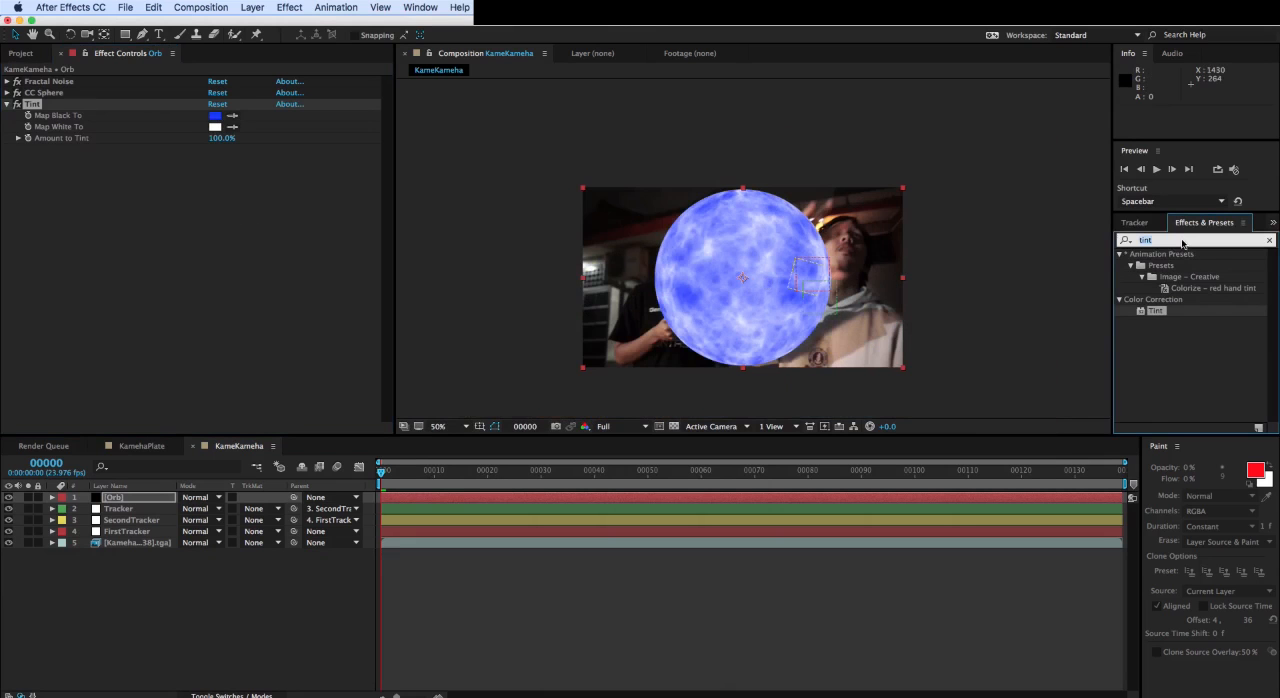
{"action": "type", "text": "fast"}
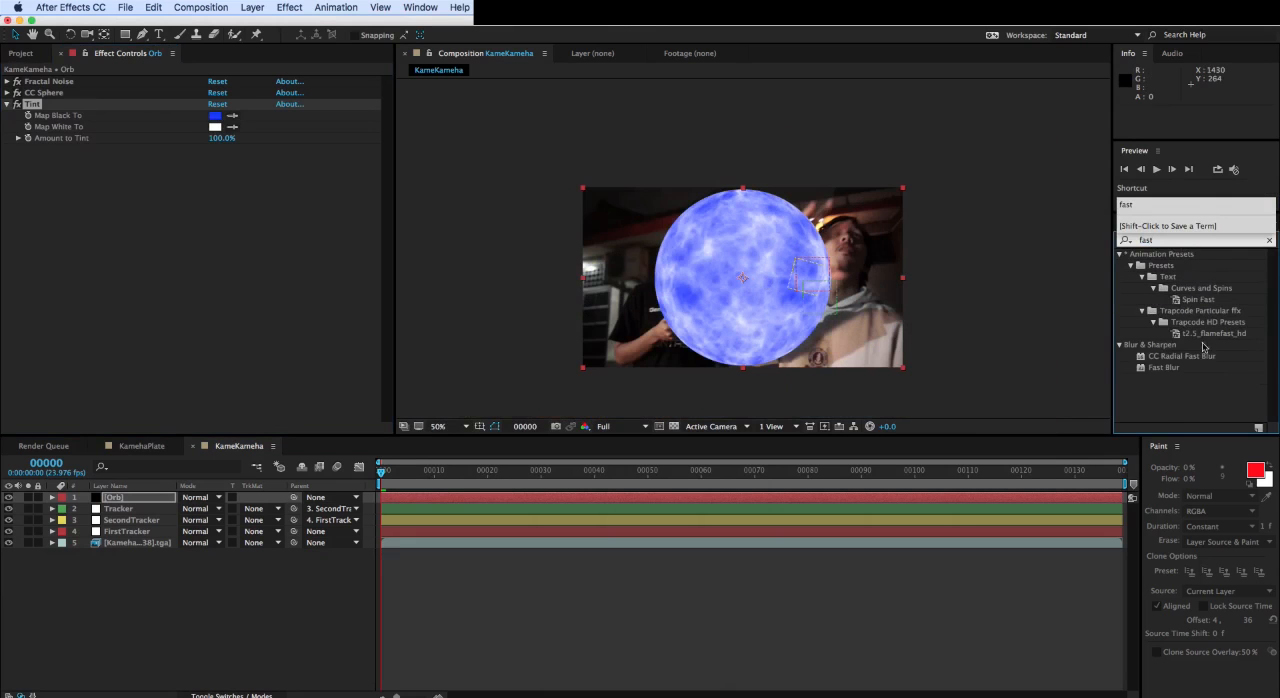
{"action": "double_click", "coordinate": [1164, 367]}
{"action": "scroll", "coordinate": [814, 272], "scroll_direction": "up", "scroll_amount": 1}
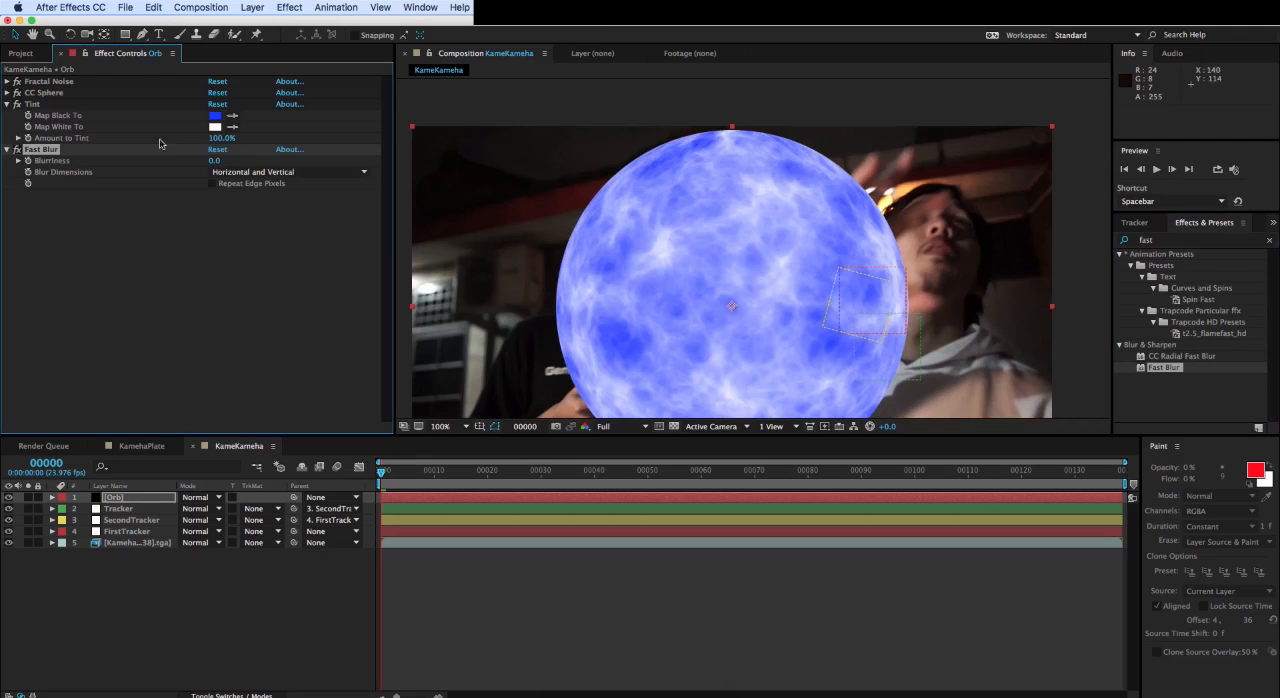
{"action": "left_click_drag", "start_coordinate": [214, 160], "coordinate": [221, 160]}
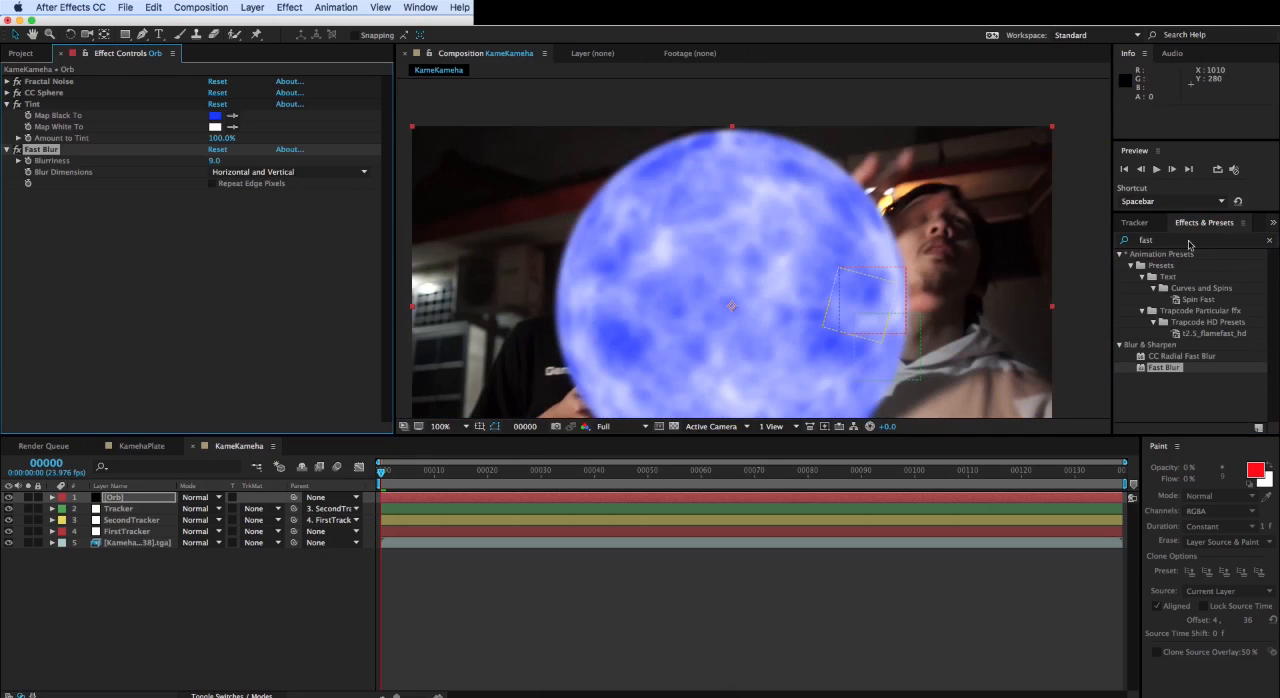
- Apply the Glow effect to the Orb with threshold 58%, radius 41 and intensity 1.5
{"action": "left_click", "coordinate": [1189, 241]}
{"action": "type", "text": "glow"}
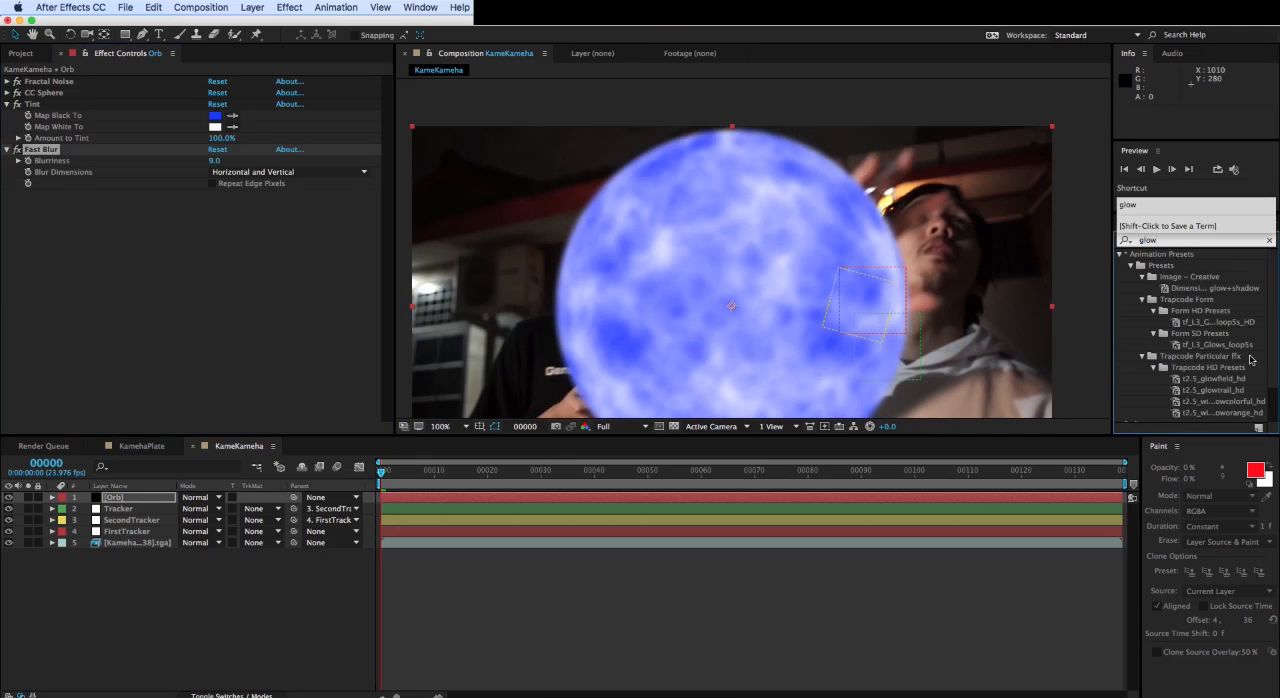
{"action": "scroll", "coordinate": [1249, 359], "scroll_direction": "down", "scroll_amount": 1}
{"action": "double_click", "coordinate": [1157, 393]}
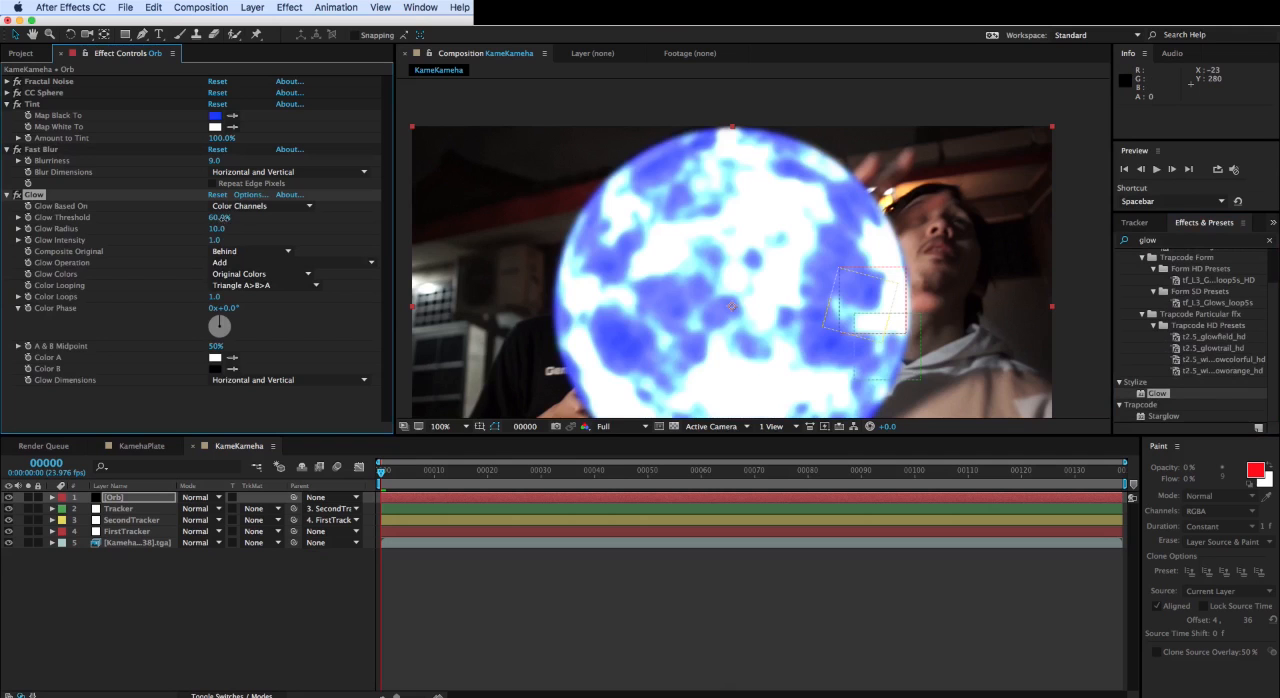
{"action": "left_click_drag", "start_coordinate": [220, 217], "coordinate": [239, 240]}
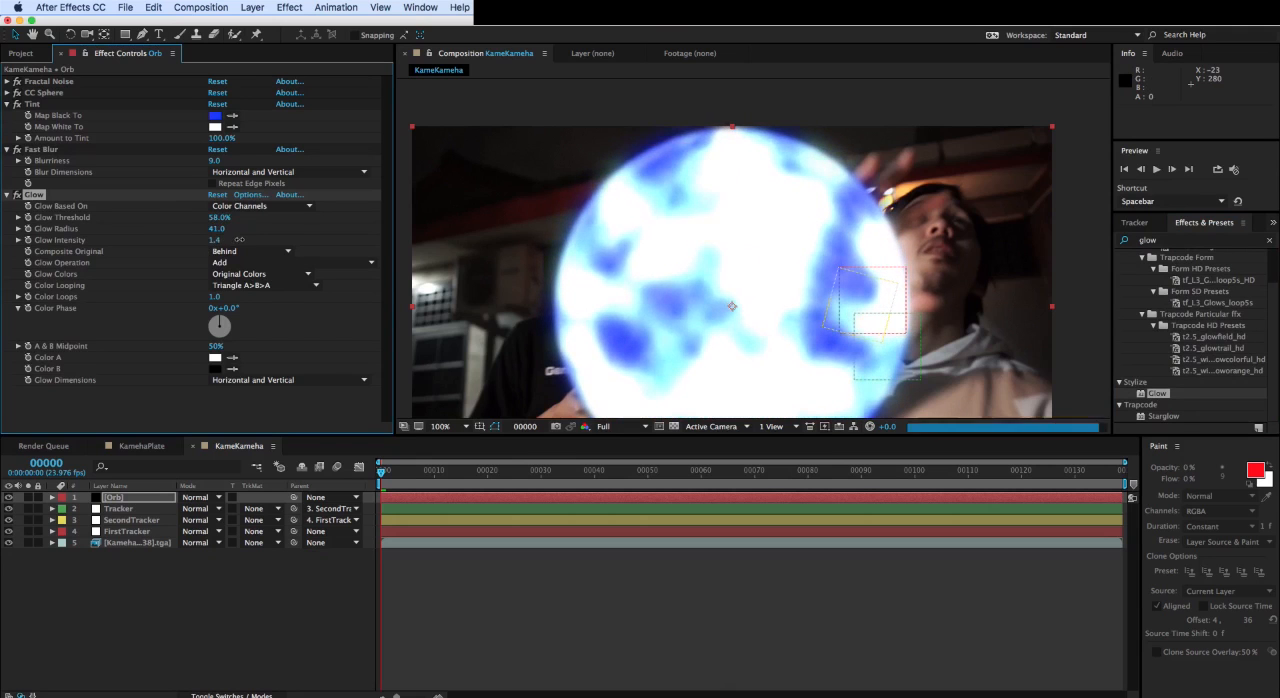
- Set the Orb's Fractal Noise scale to 78.1 and contrast to 44
{"action": "left_click", "coordinate": [7, 82]}
{"action": "left_click_drag", "start_coordinate": [75, 213], "coordinate": [80, 213]}
{"action": "scroll", "coordinate": [1018, 341], "scroll_direction": "down", "scroll_amount": 1}
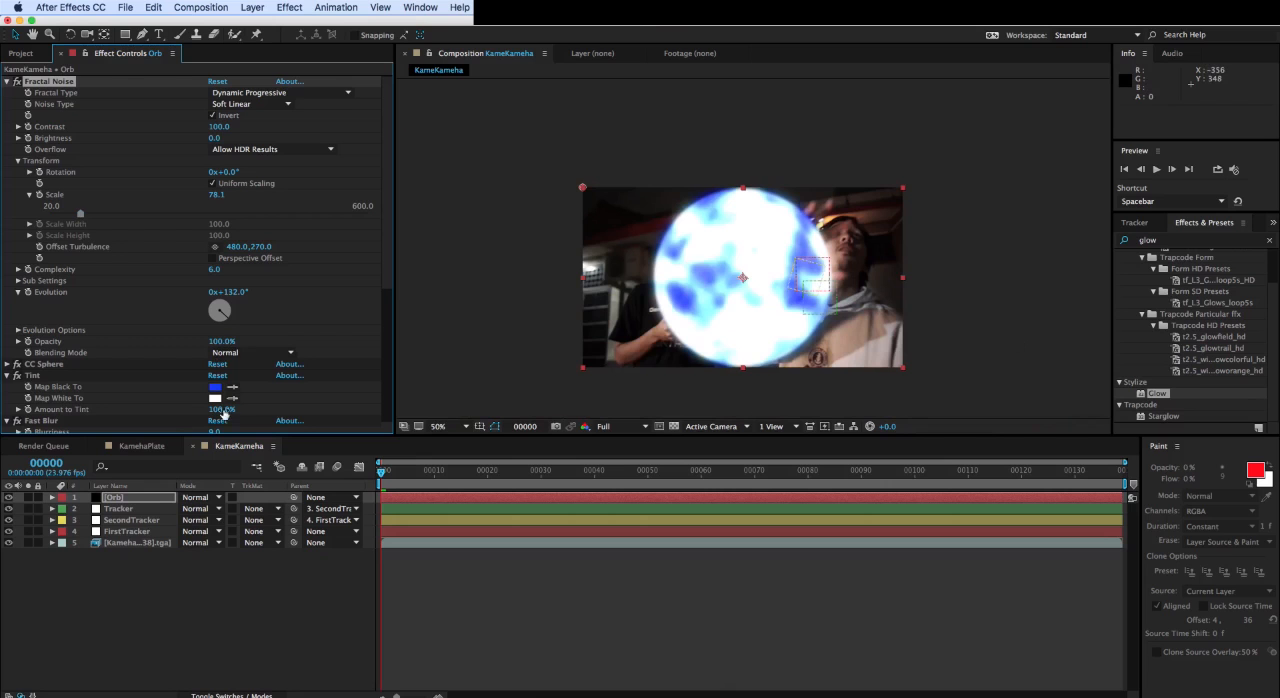
{"action": "left_click_drag", "start_coordinate": [217, 127], "coordinate": [193, 129]}
{"action": "scroll", "coordinate": [771, 286], "scroll_direction": "up", "scroll_amount": 1}
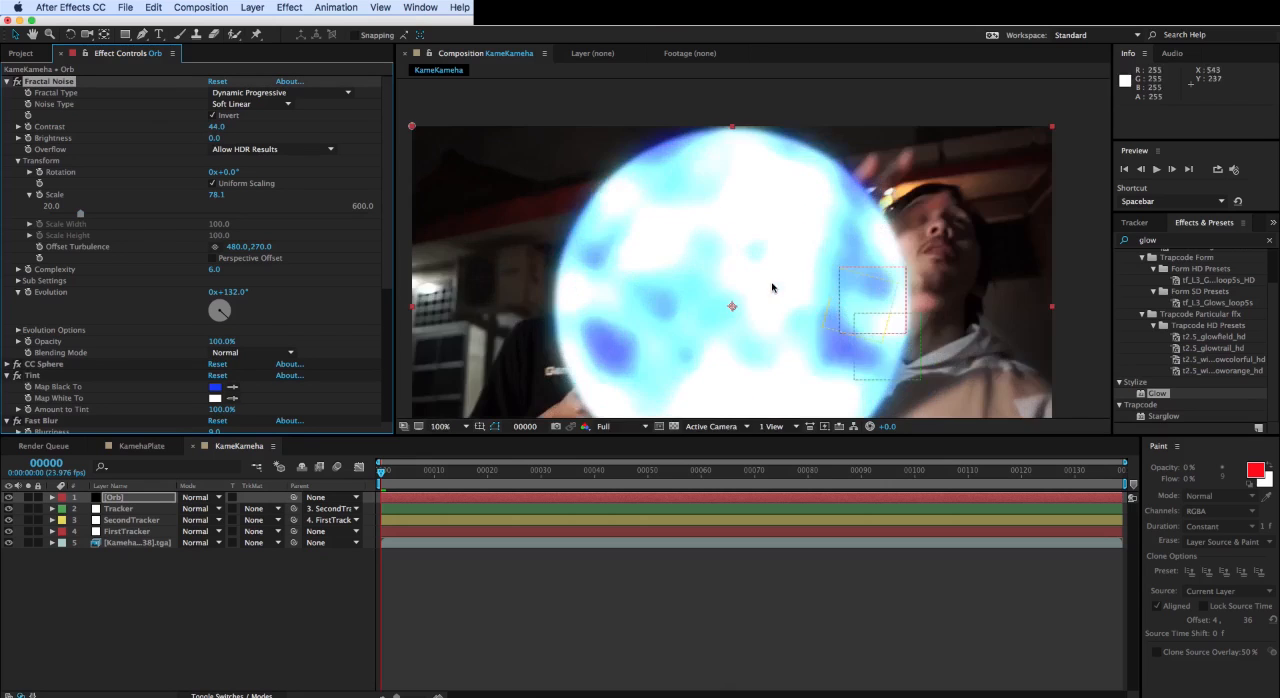
{"action": "scroll", "coordinate": [771, 286], "scroll_direction": "down", "scroll_amount": 1}
{"action": "left_click_drag", "start_coordinate": [787, 298], "coordinate": [751, 262]}
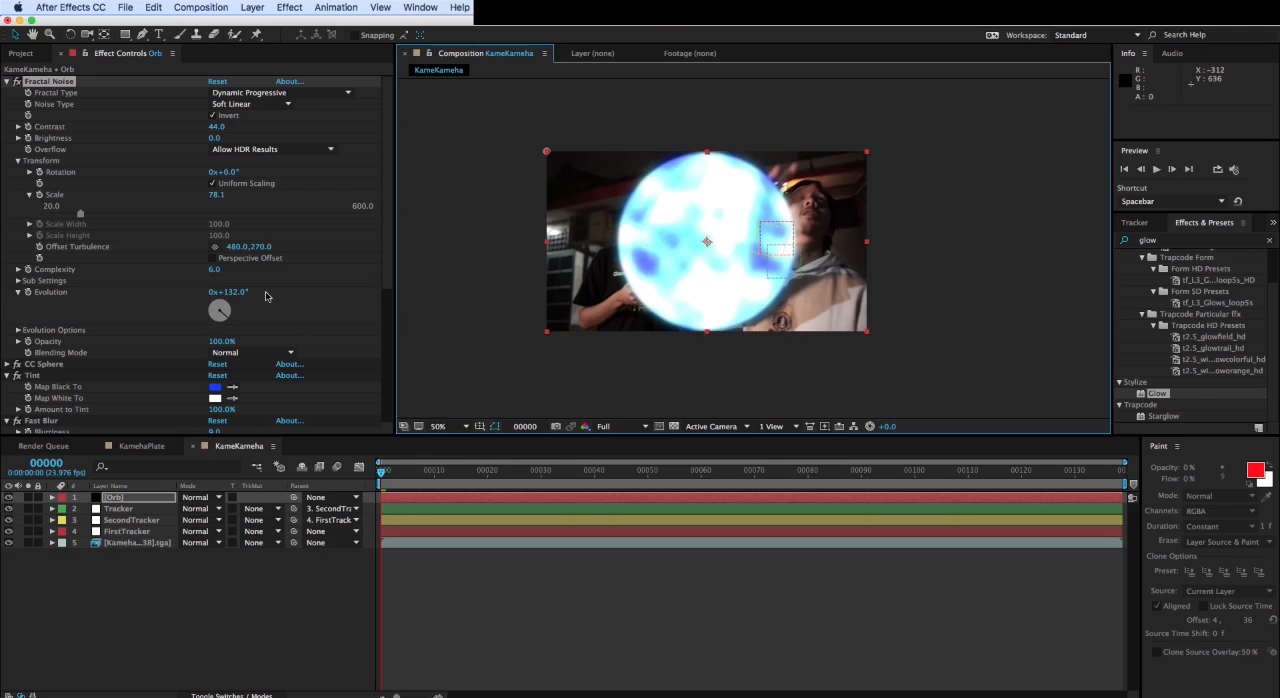
- Animate the Fractal Noise evolution with the expression time*300 and scrub through the frames to check the motion
{"action": "left_click", "coordinate": [28, 293], "text": "alt"}
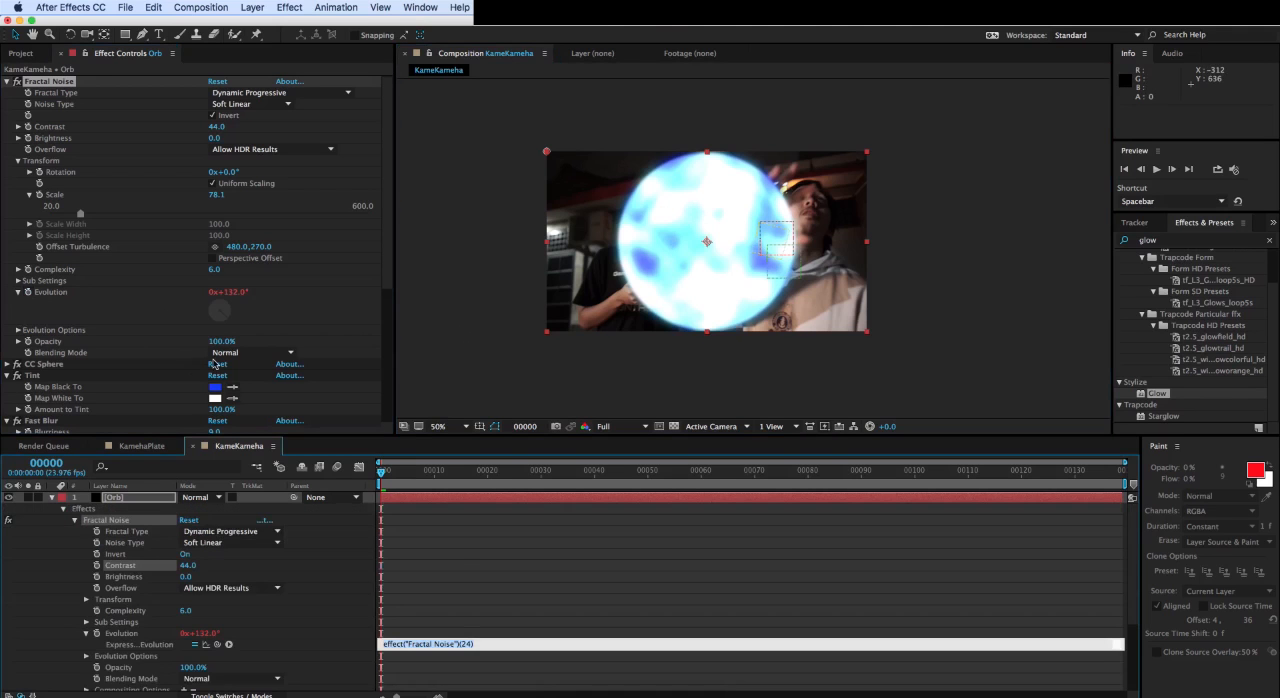
{"action": "type", "text": "time*300"}
{"action": "left_click", "coordinate": [470, 550]}
{"action": "left_click", "coordinate": [435, 474]}
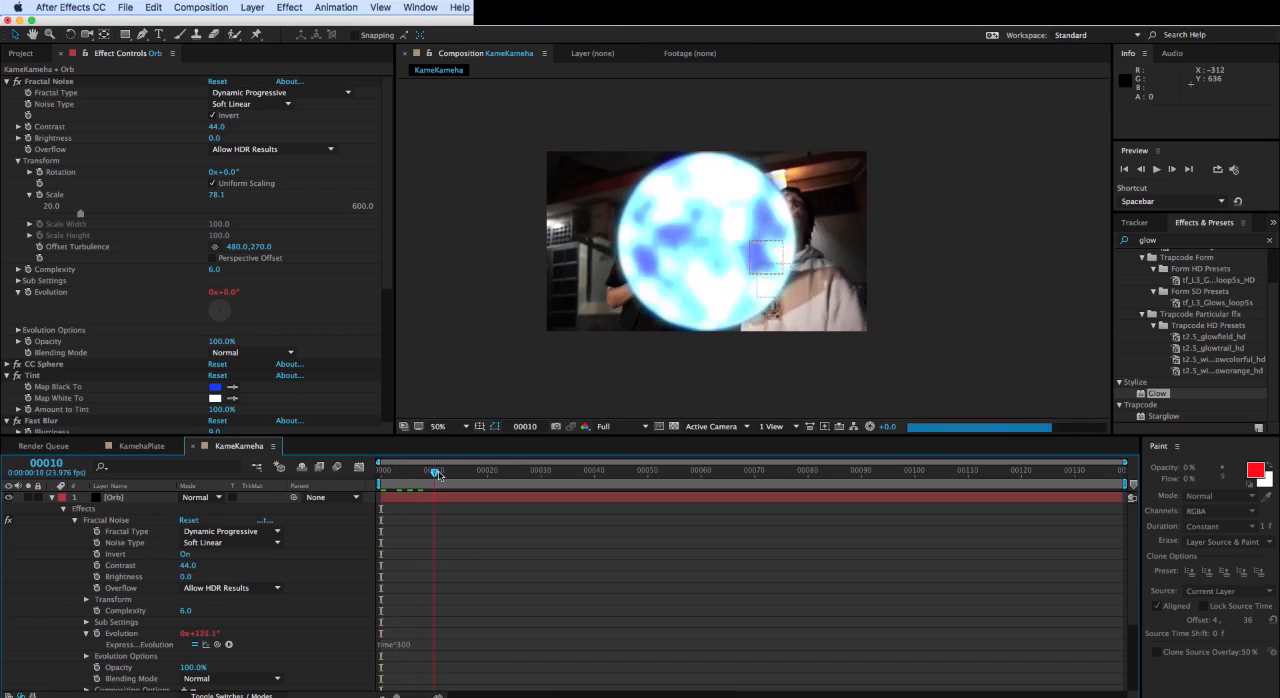
{"action": "left_click_drag", "start_coordinate": [438, 475], "coordinate": [243, 491]}
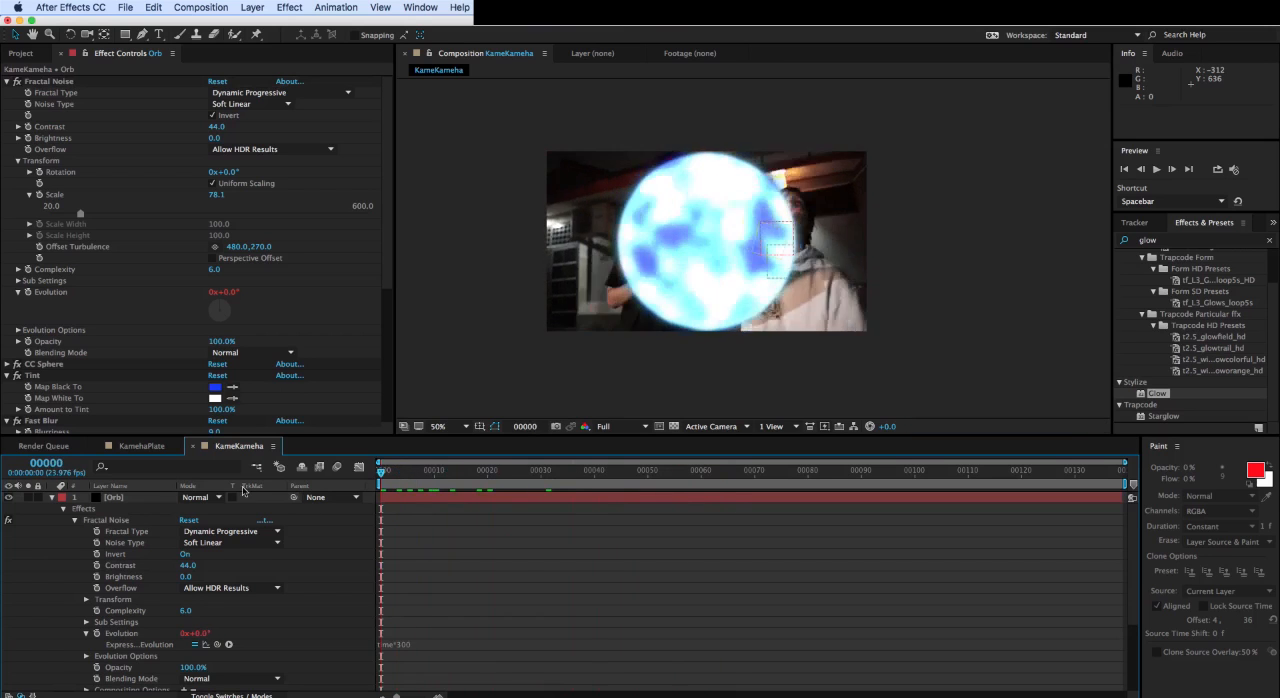
- Collapse the Orb layer's effect properties and reduce the layer's scale to 54%
{"action": "left_click", "coordinate": [52, 497]}
{"action": "left_click", "coordinate": [221, 596]}
{"action": "left_click", "coordinate": [136, 498]}
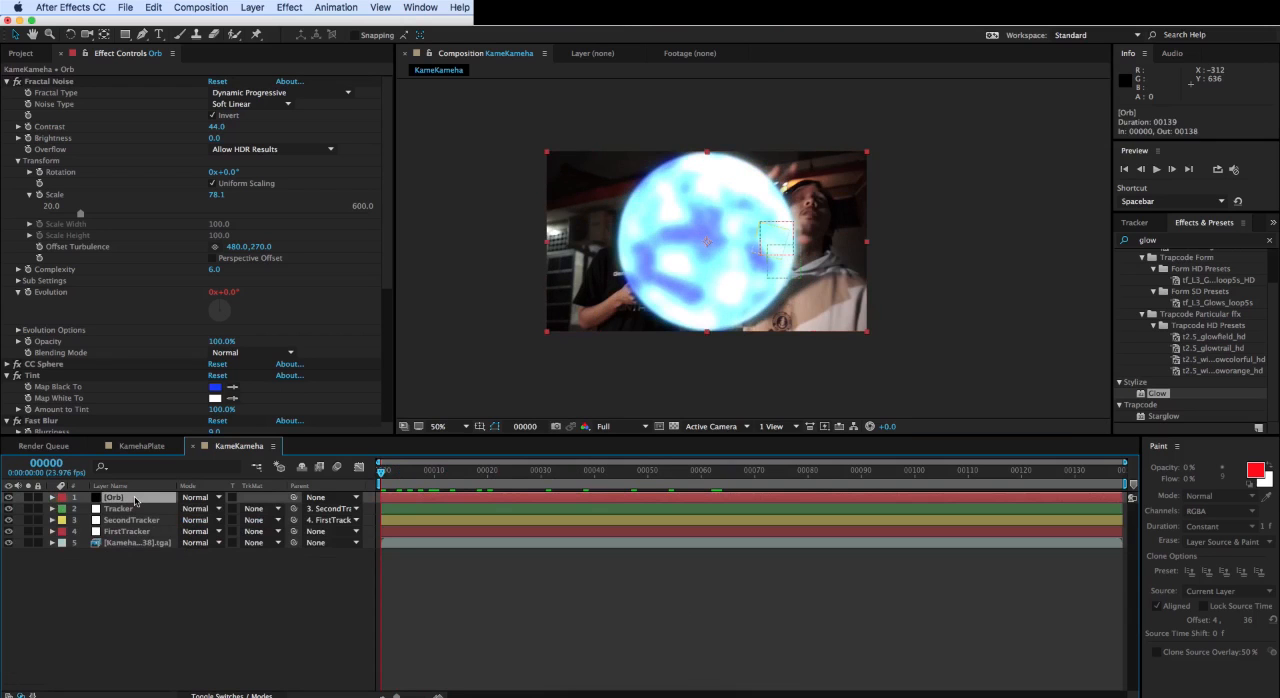
{"action": "key", "text": "s"}
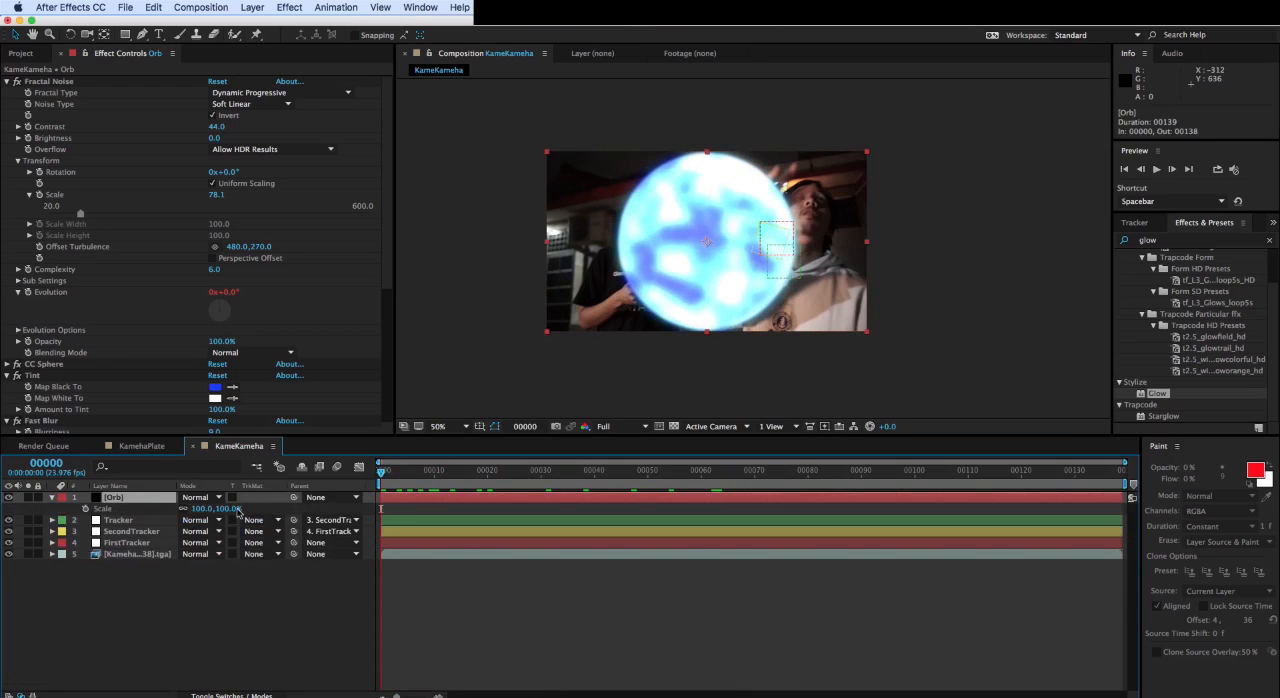
{"action": "left_click_drag", "start_coordinate": [231, 512], "coordinate": [200, 514]}
- Go to frame 39 and move the orb close to the hands, to about position 384, 370
{"action": "left_click_drag", "start_coordinate": [458, 471], "coordinate": [588, 471]}
{"action": "left_click_drag", "start_coordinate": [667, 265], "coordinate": [596, 305]}
{"action": "key", "text": "period"}
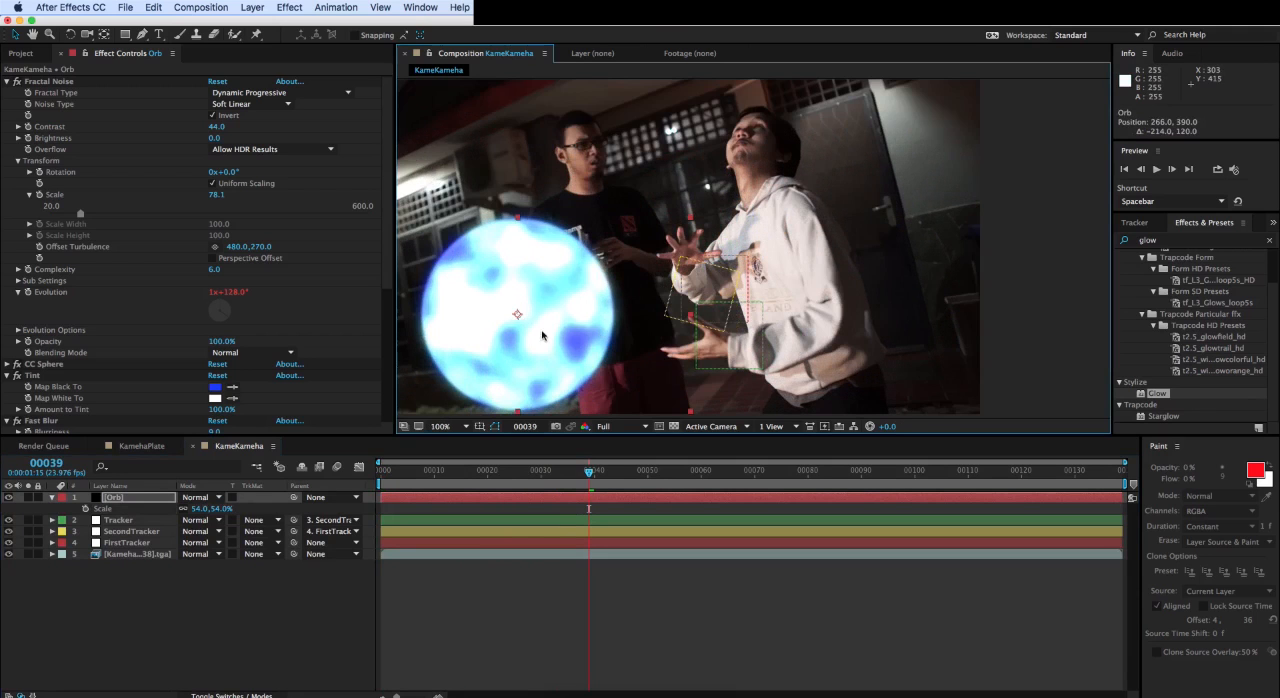
{"action": "left_click_drag", "start_coordinate": [540, 342], "coordinate": [612, 330]}
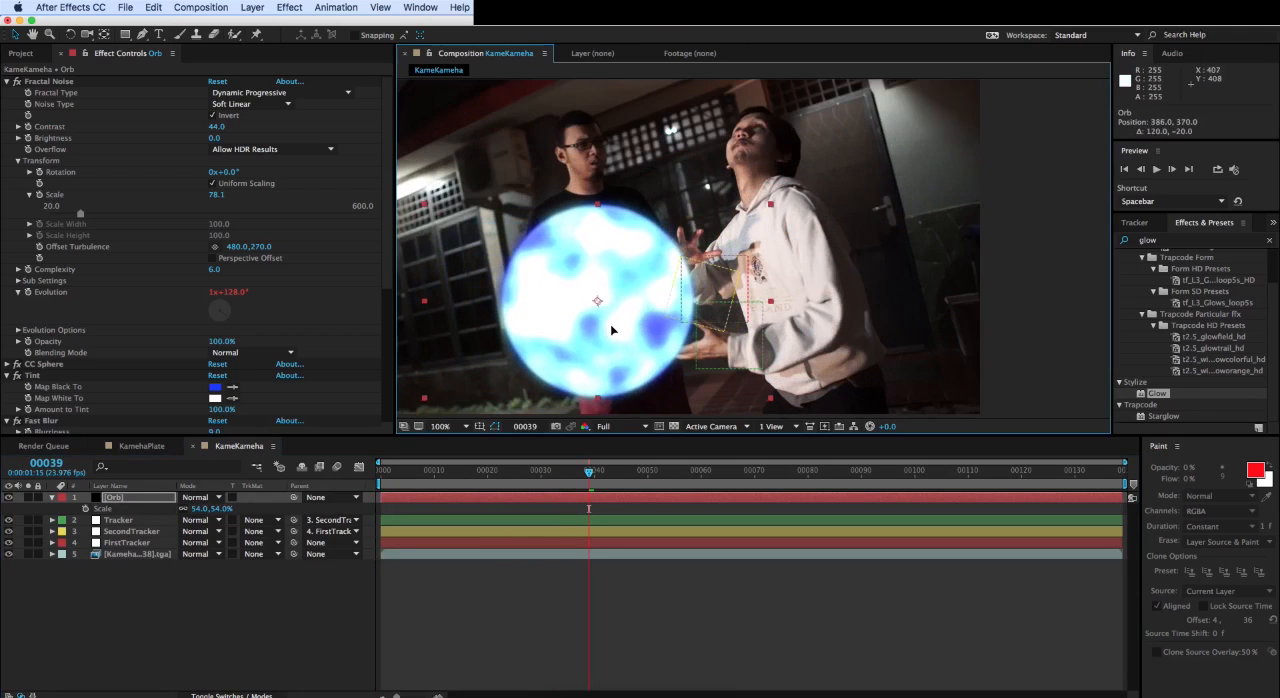
- Set the Orb layer's scale to 28% and place it between the hands at about position 504, 359
{"action": "left_click", "coordinate": [196, 508]}
{"action": "type", "text": "16"}
{"action": "key", "text": "Return"}
{"action": "left_click_drag", "start_coordinate": [199, 511], "coordinate": [207, 511]}
{"action": "left_click_drag", "start_coordinate": [589, 329], "coordinate": [671, 319]}
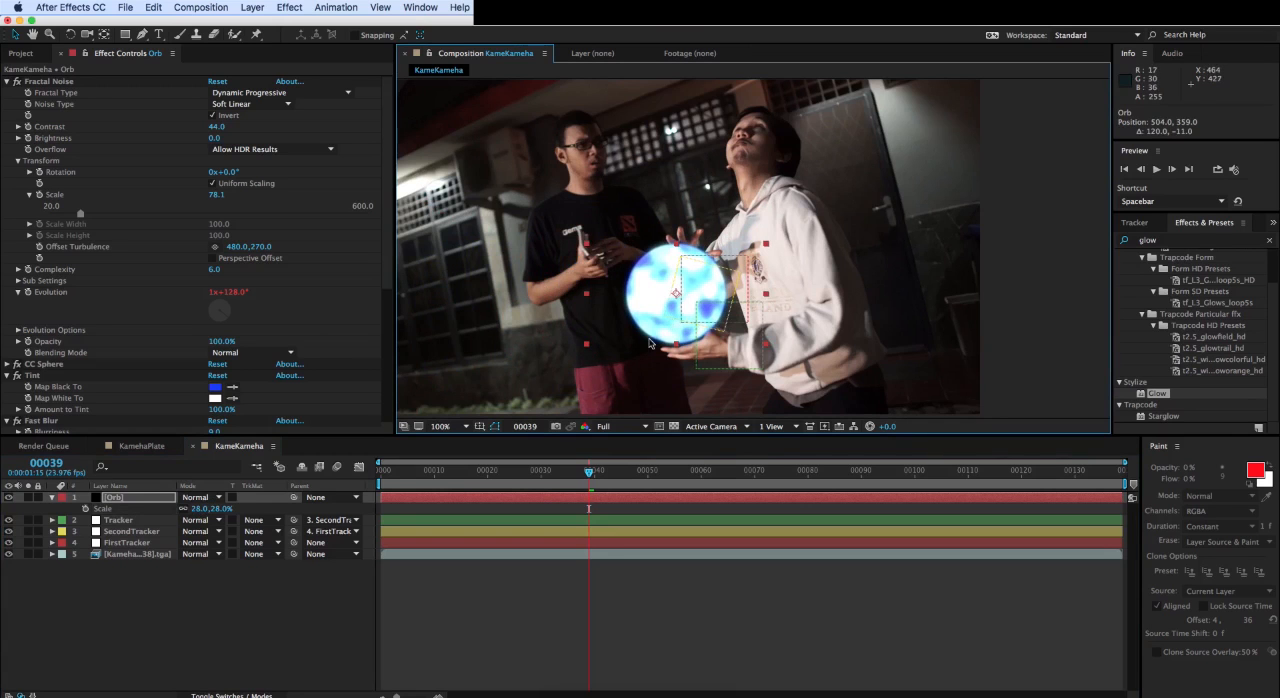
- Parent the Orb layer to the Tracker layer and scrub the timeline to check that it follows the hands
{"action": "left_click", "coordinate": [123, 500]}
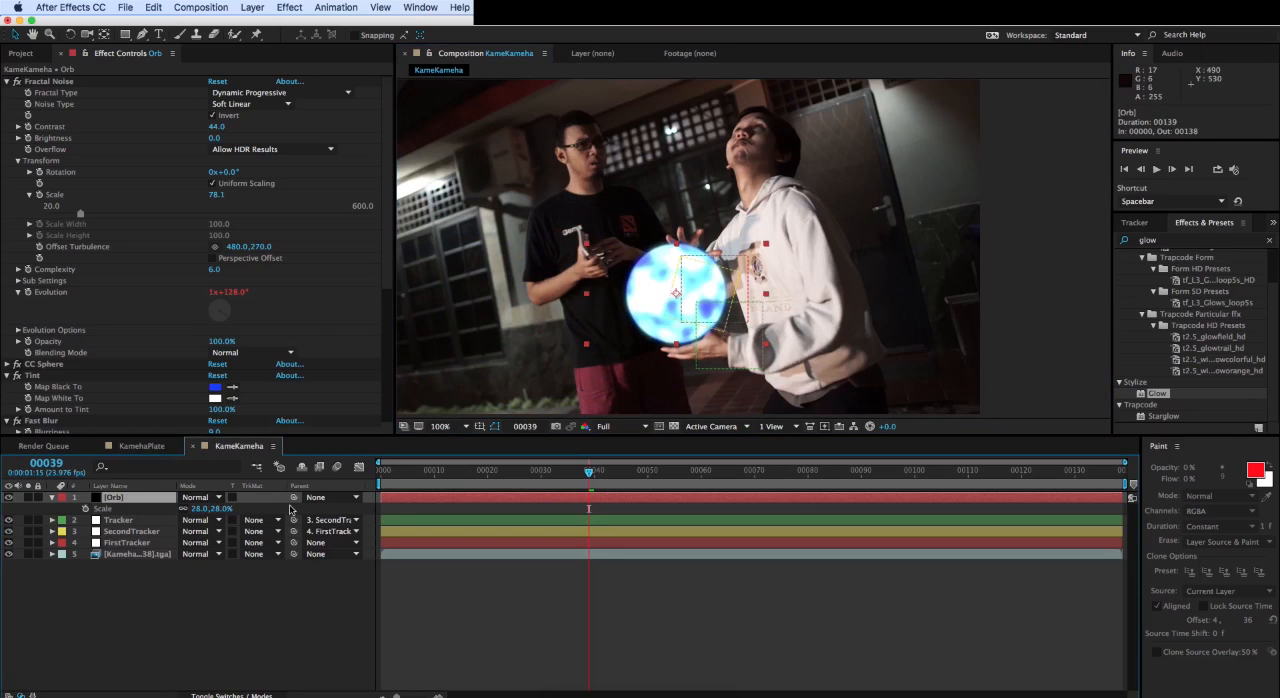
{"action": "left_click_drag", "start_coordinate": [228, 501], "coordinate": [112, 525]}
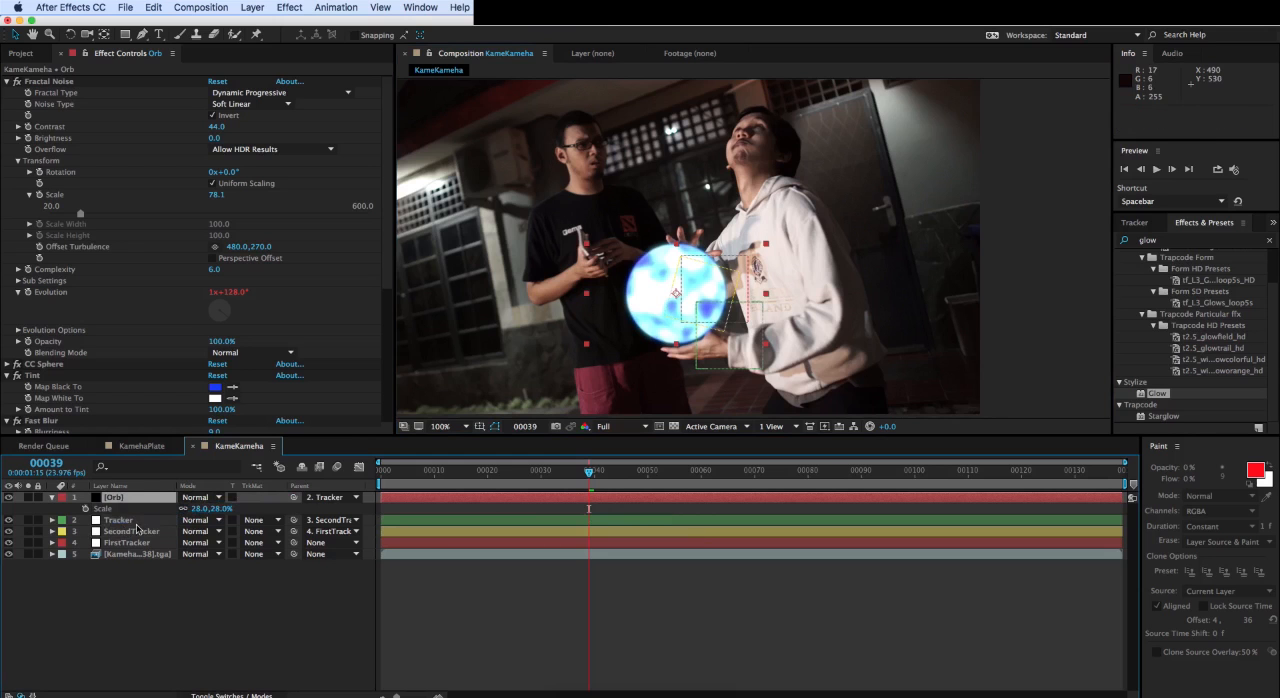
{"action": "left_click", "coordinate": [133, 522]}
{"action": "left_click_drag", "start_coordinate": [422, 470], "coordinate": [579, 467]}
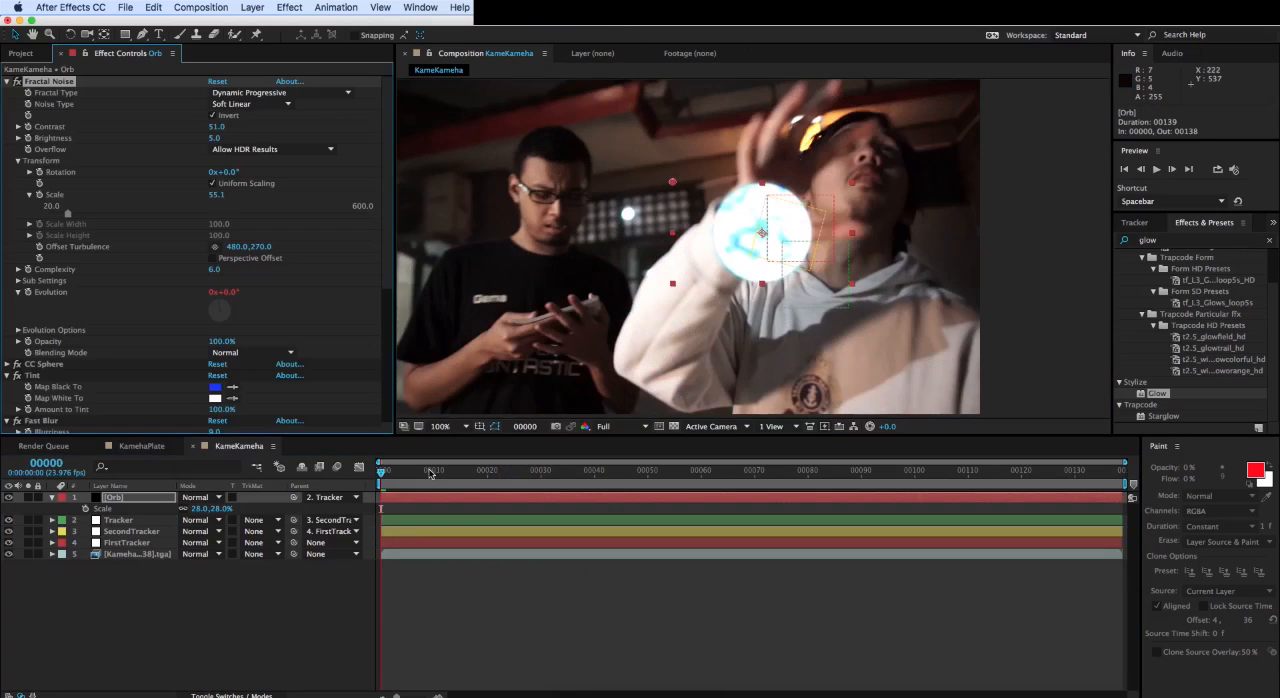
{"action": "left_click_drag", "start_coordinate": [406, 472], "coordinate": [190, 474]}
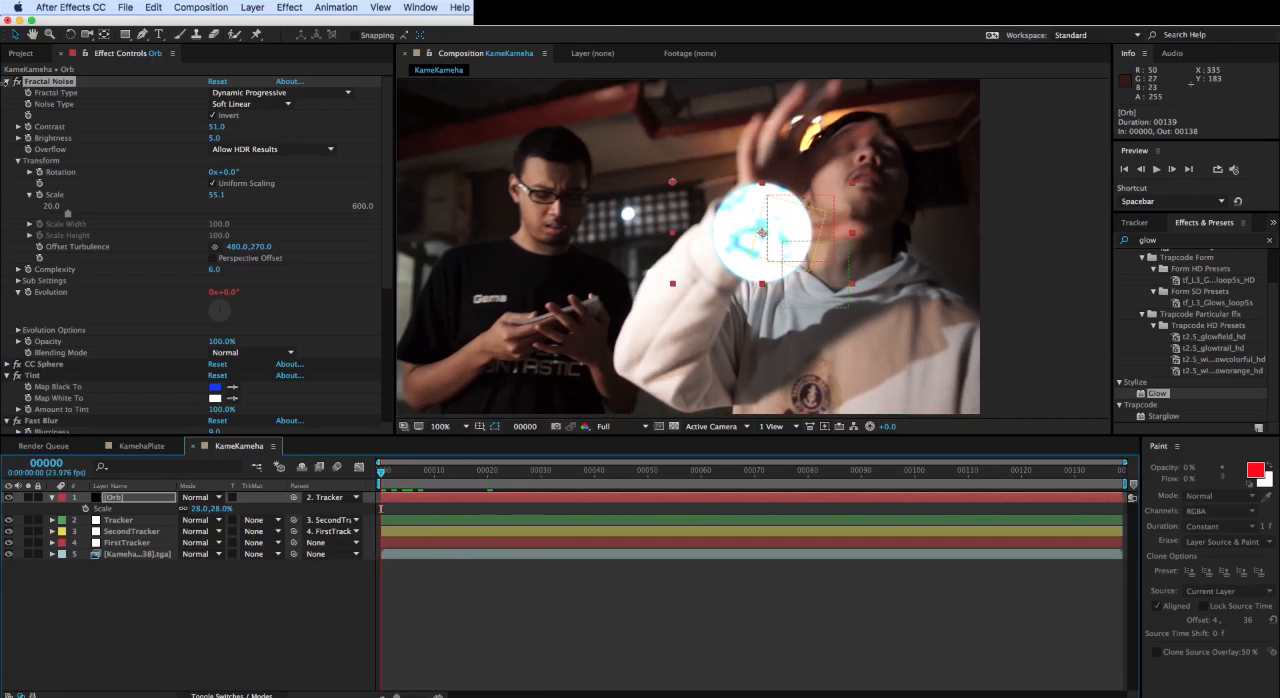
- Collapse the Fractal Noise settings and play back the composition to review the orb's tracked movement
{"action": "left_click", "coordinate": [7, 82]}
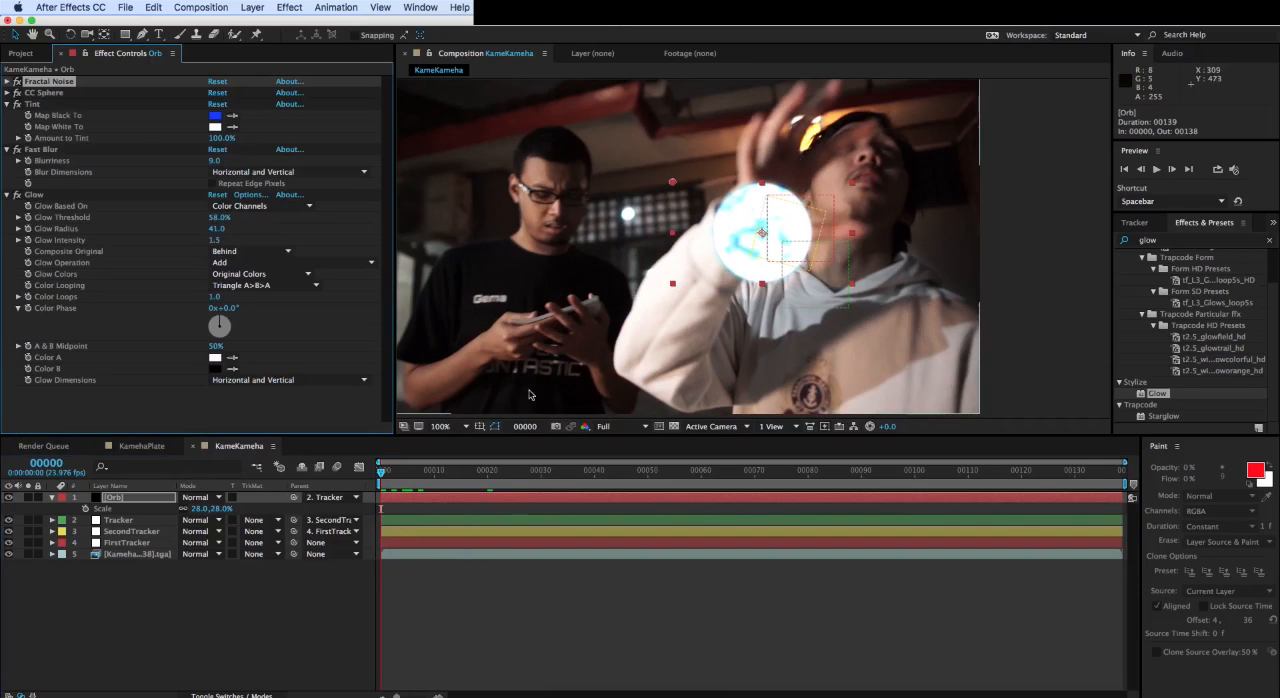
{"action": "key", "text": "space"}
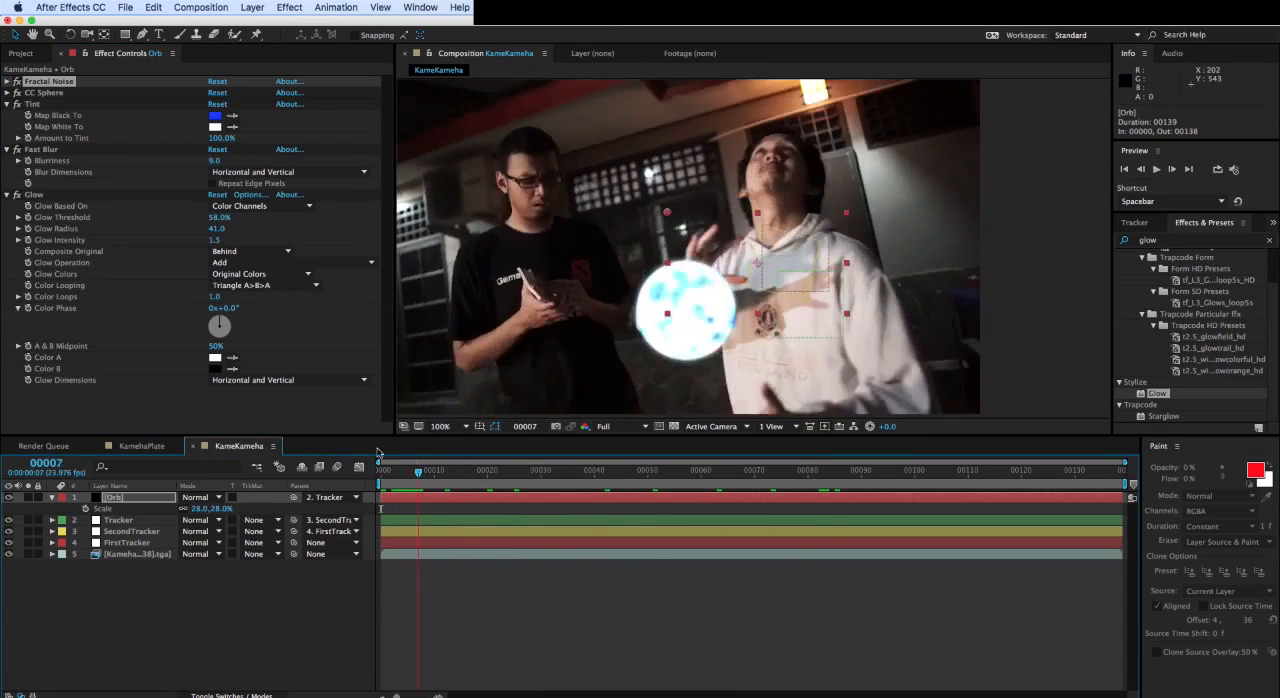
{"action": "key", "text": "space"}
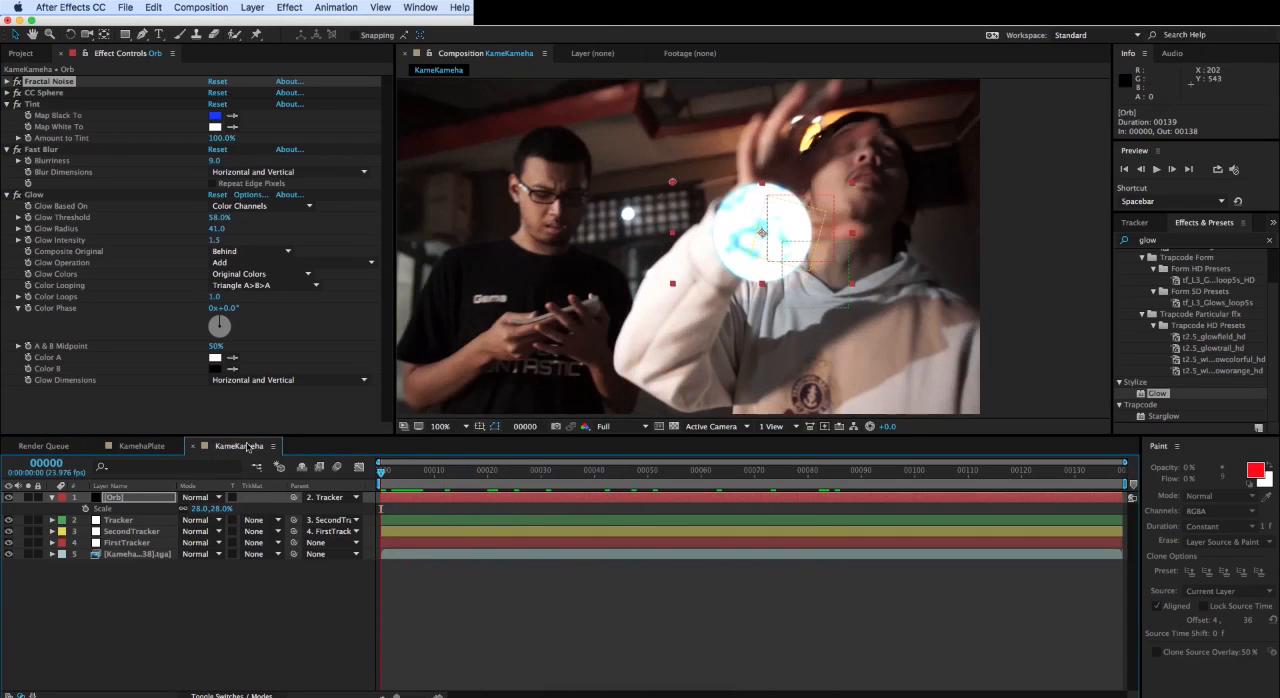
- Show the Tracker layer's position and, at frame 56, nudge the Orb between the hands to about -18.8, -14.4
{"action": "left_click", "coordinate": [137, 500]}
{"action": "left_click_drag", "start_coordinate": [846, 271], "coordinate": [821, 234]}
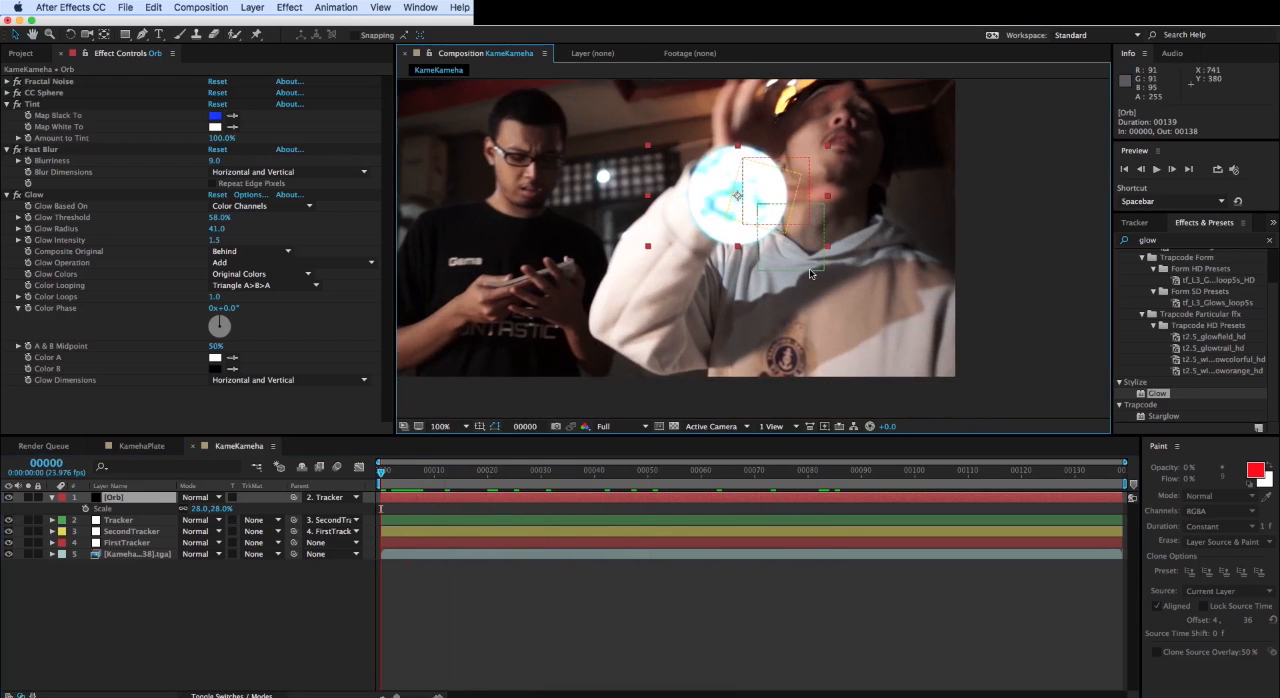
{"action": "left_click", "coordinate": [810, 274]}
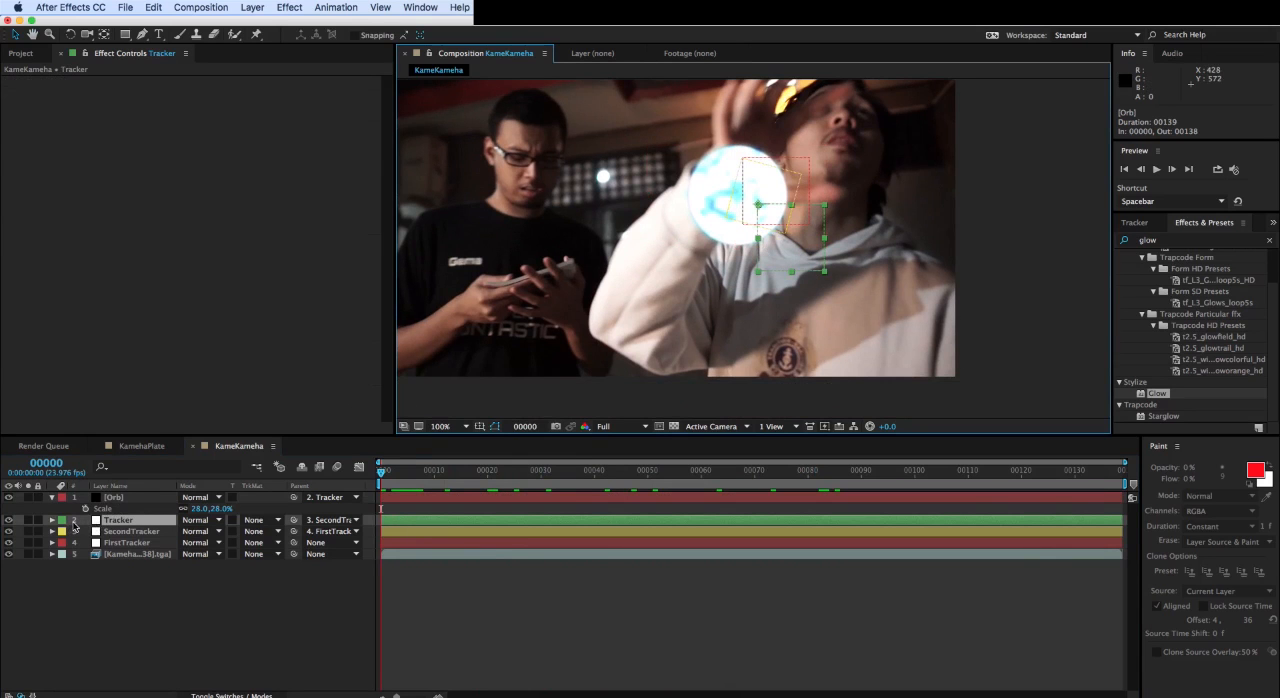
{"action": "key", "text": "p"}
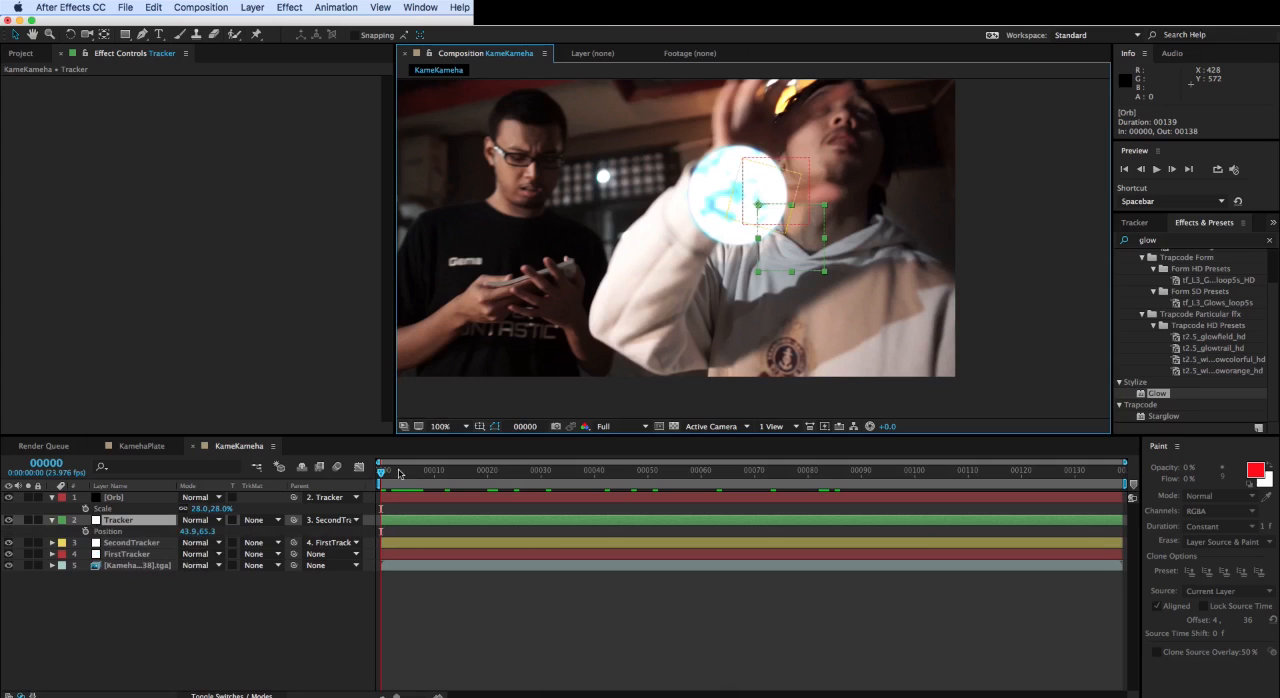
{"action": "left_click_drag", "start_coordinate": [399, 473], "coordinate": [679, 472]}
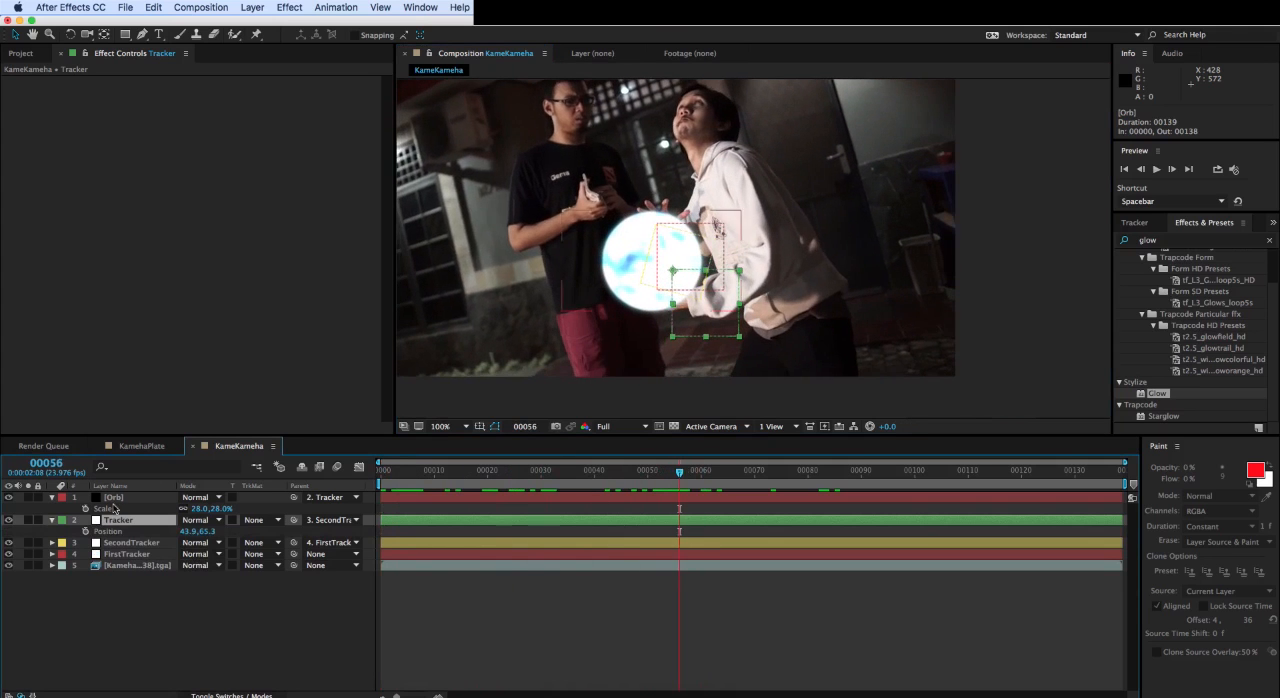
{"action": "left_click", "coordinate": [113, 497]}
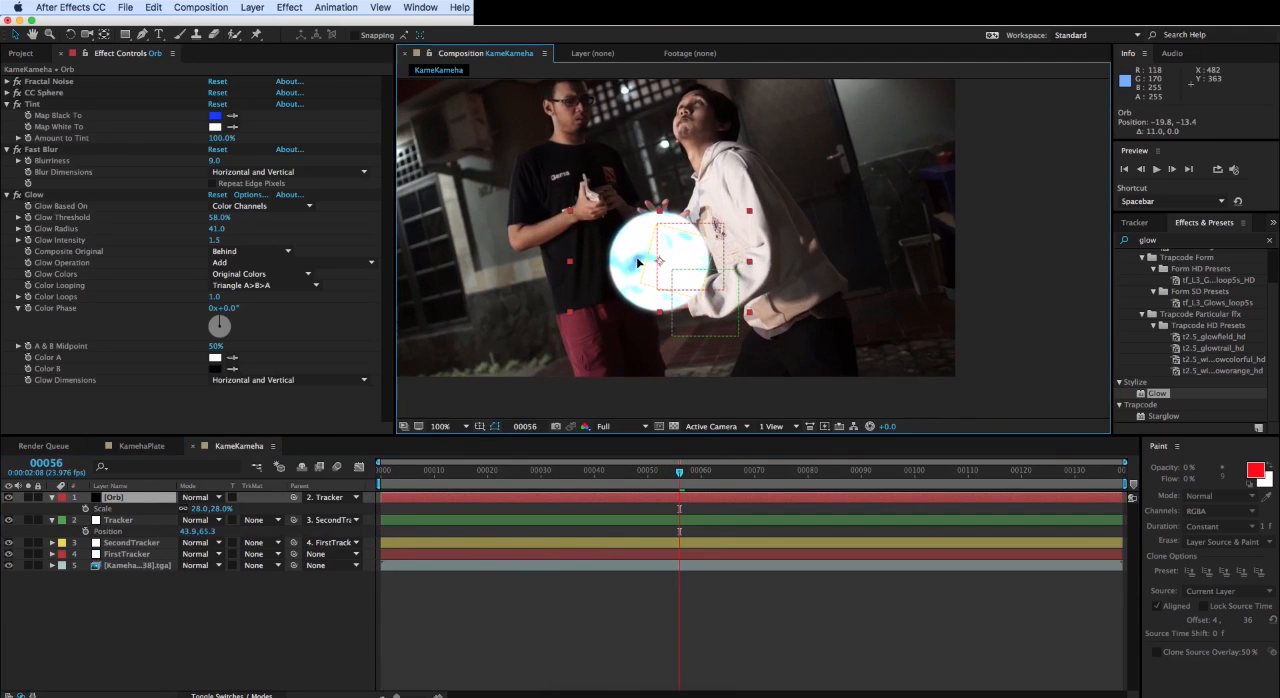
{"action": "left_click_drag", "start_coordinate": [639, 262], "coordinate": [640, 262]}
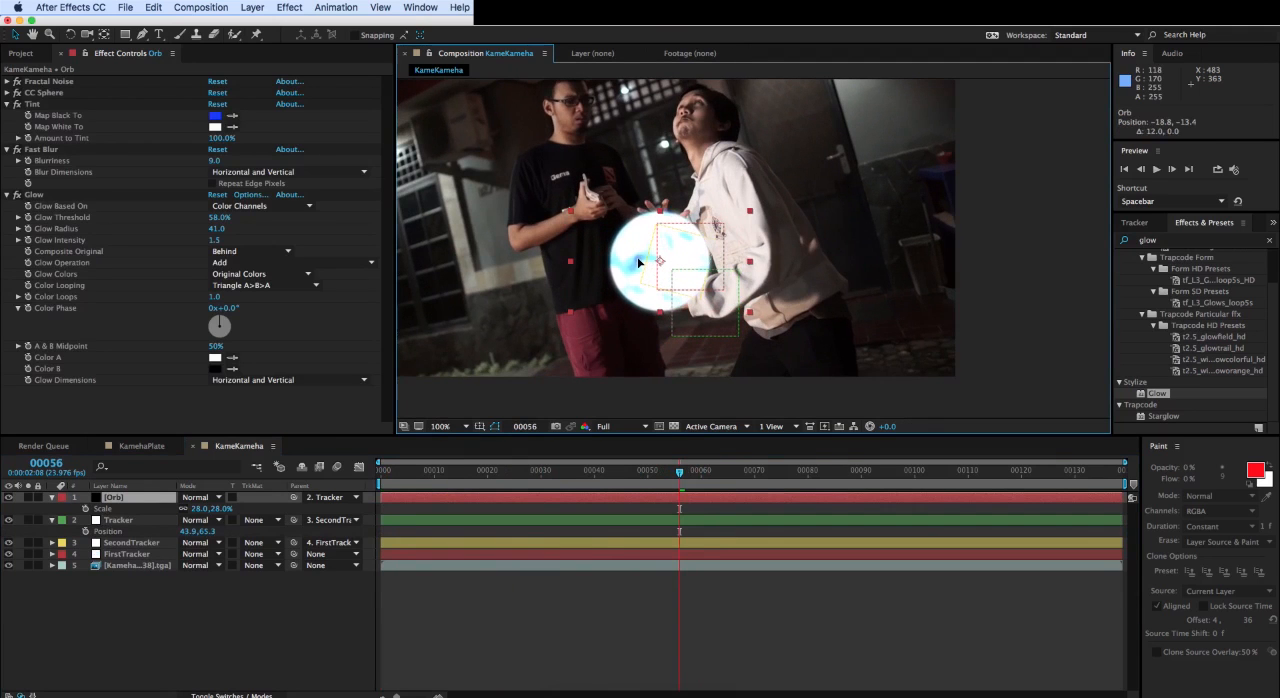
- Keyframe the Tracker layer's position at frame 56, then move it lower at frames 20, 6 and 0, ending at about 158.5, 275.3
{"action": "left_click", "coordinate": [118, 520]}
{"action": "left_click", "coordinate": [86, 531]}
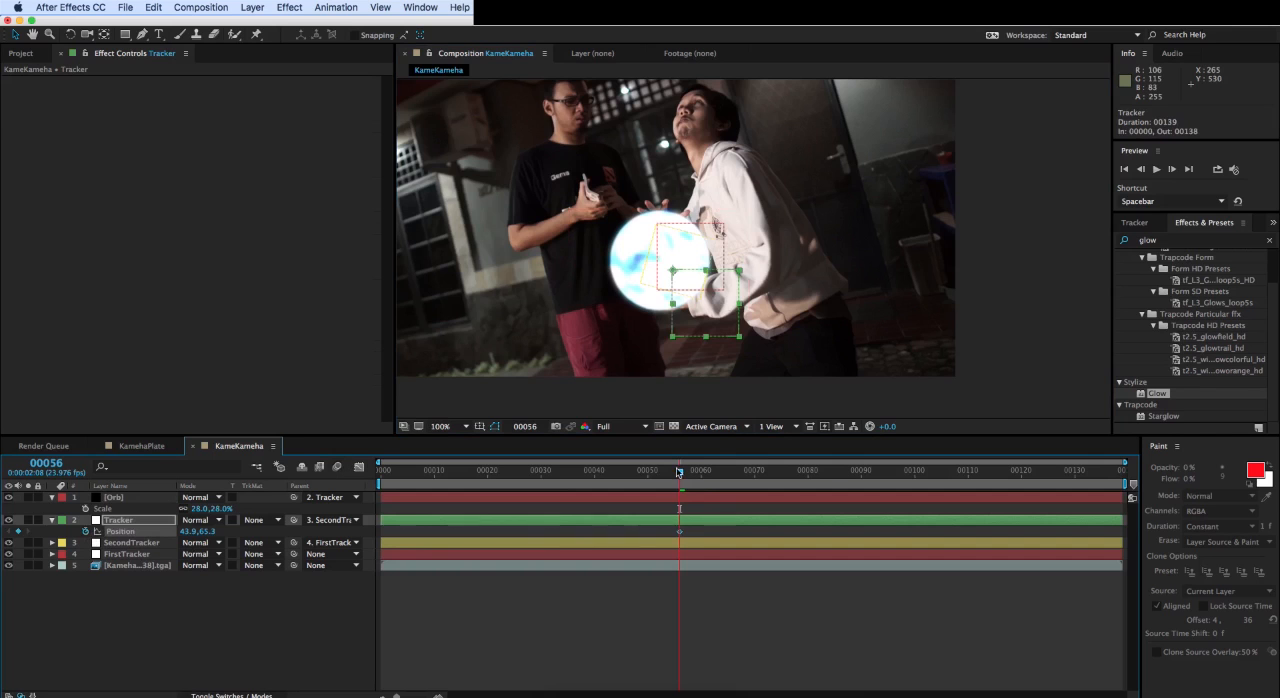
{"action": "left_click_drag", "start_coordinate": [679, 473], "coordinate": [487, 478]}
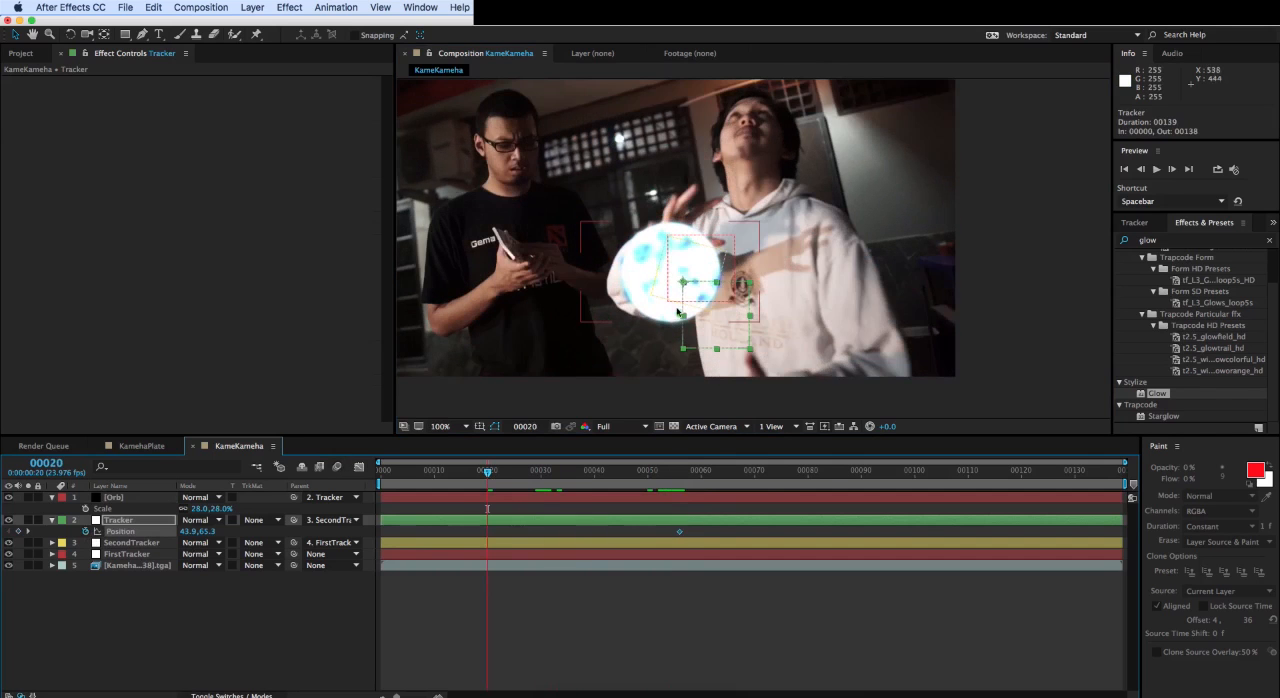
{"action": "left_click_drag", "start_coordinate": [702, 284], "coordinate": [724, 333]}
{"action": "left_click_drag", "start_coordinate": [487, 472], "coordinate": [412, 472]}
{"action": "left_click_drag", "start_coordinate": [798, 290], "coordinate": [808, 339]}
{"action": "left_click_drag", "start_coordinate": [412, 472], "coordinate": [380, 473]}
{"action": "left_click_drag", "start_coordinate": [799, 322], "coordinate": [809, 362]}
- Scrub and play back the composition to check the orb's keyframed movement against the hands
{"action": "left_click_drag", "start_coordinate": [381, 473], "coordinate": [695, 480]}
{"action": "key", "text": "space"}
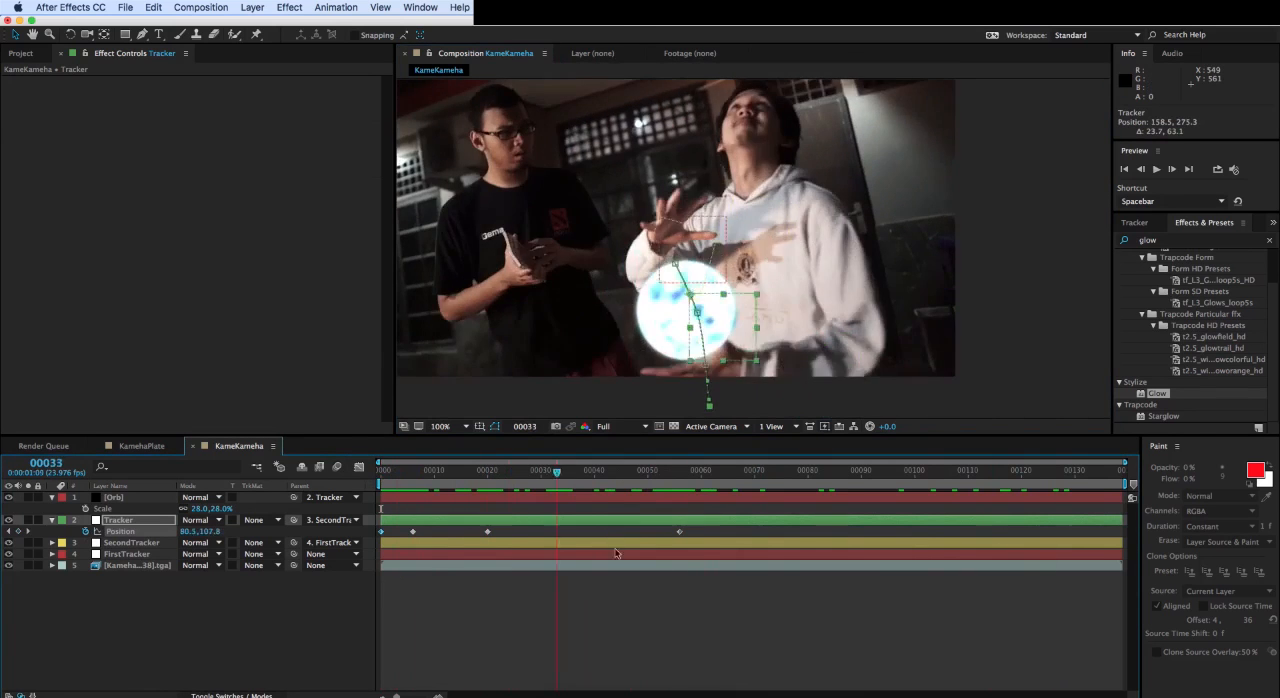
{"action": "key", "text": "space"}
{"action": "left_click_drag", "start_coordinate": [685, 559], "coordinate": [194, 498]}
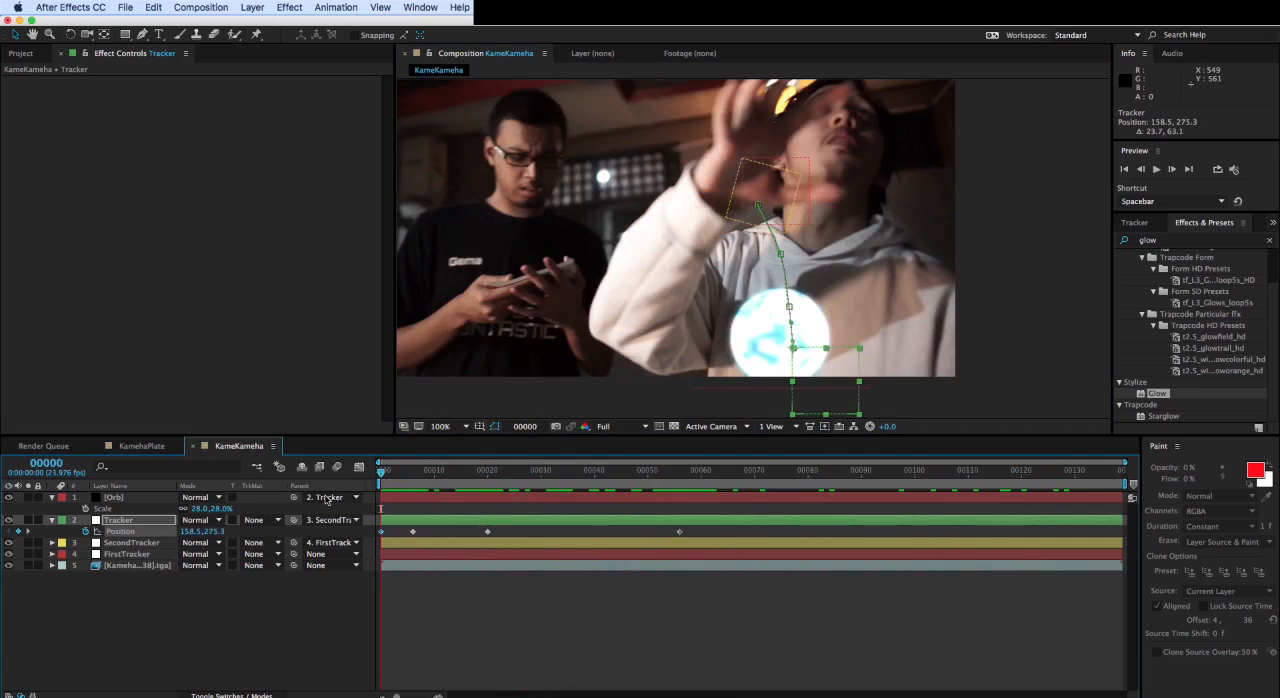
- At frame 58, reduce the Orb layer's scale to 22% so it fits between the hands
{"action": "left_click", "coordinate": [131, 498]}
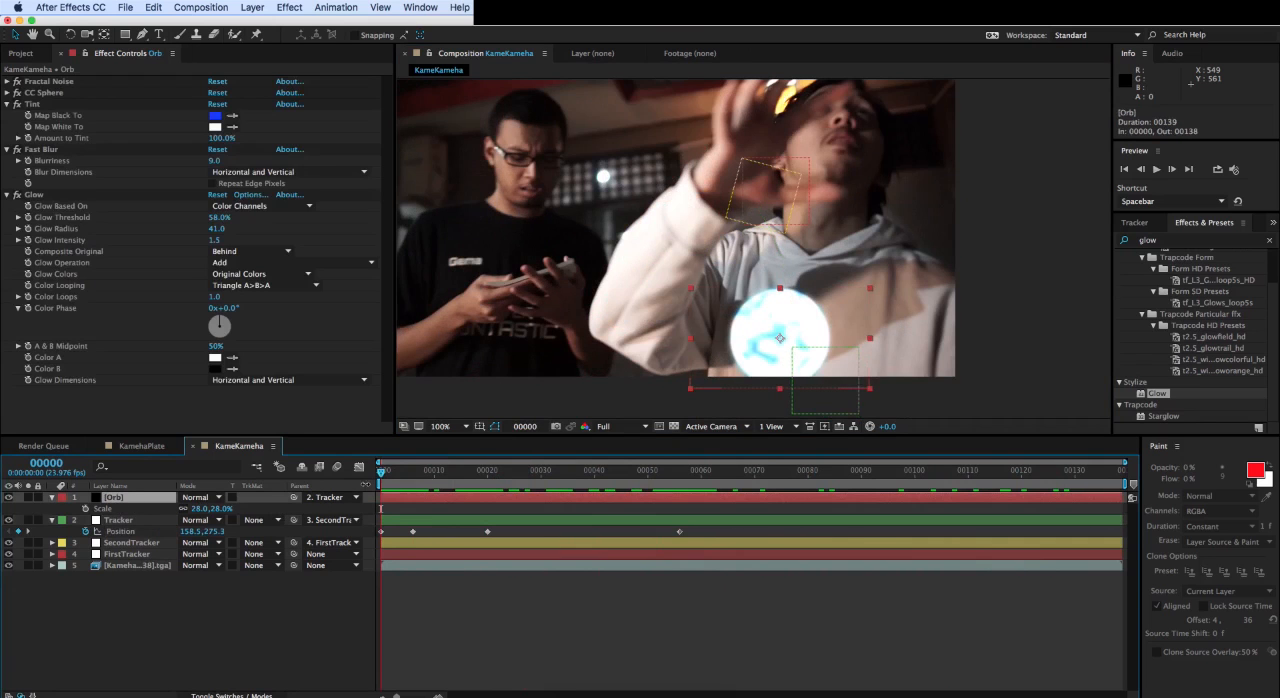
{"action": "left_click_drag", "start_coordinate": [403, 479], "coordinate": [690, 455]}
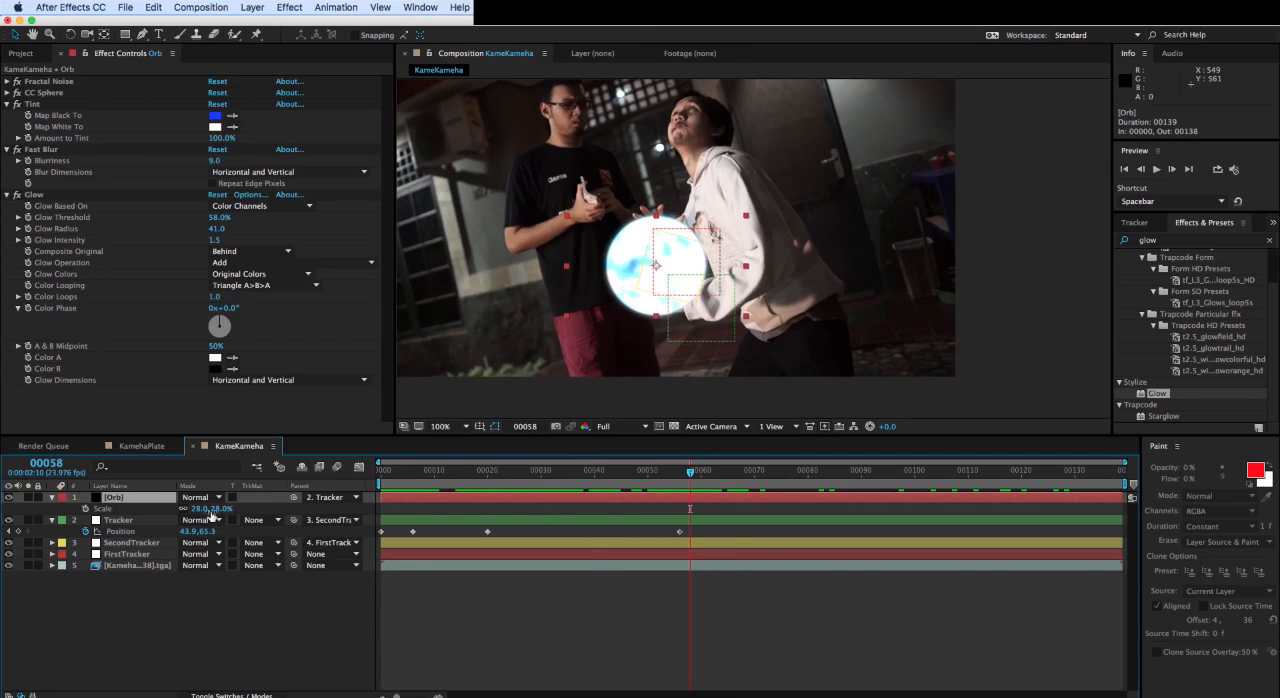
{"action": "left_click_drag", "start_coordinate": [219, 509], "coordinate": [212, 510]}
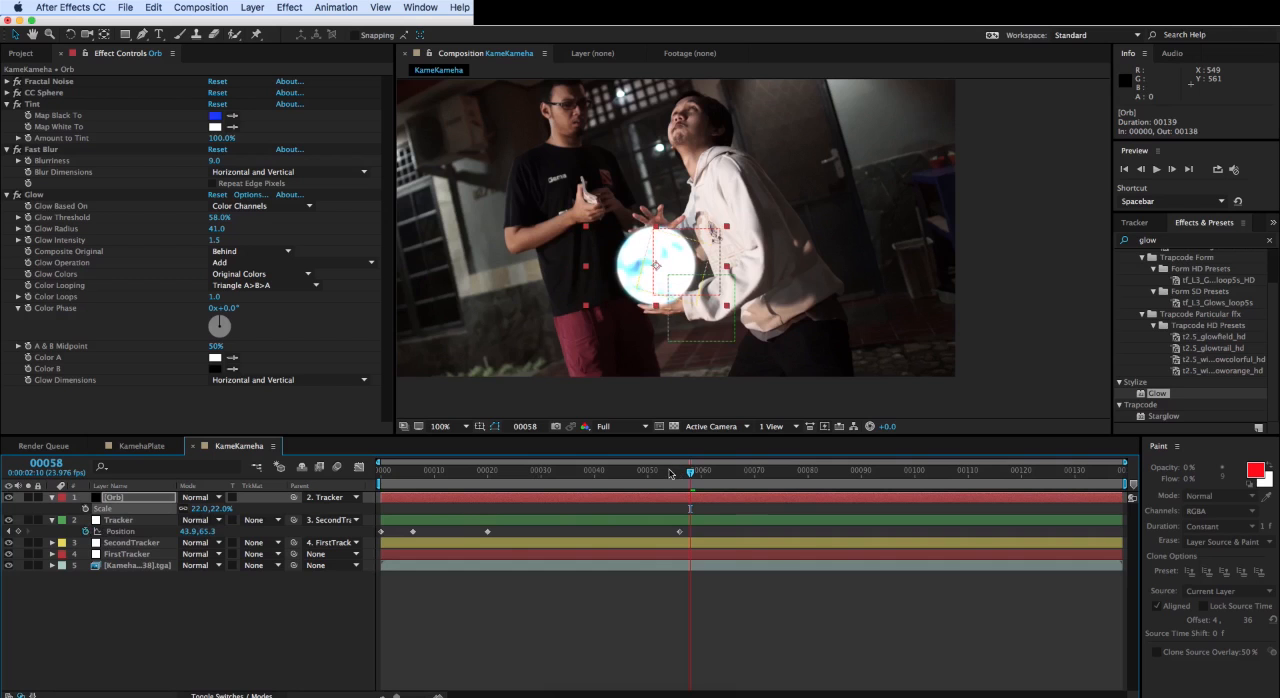
- At frame 56, move the Orb up between the hands to about -18.8, -25.4, and advance to frame 40
{"action": "left_click_drag", "start_coordinate": [670, 474], "coordinate": [587, 485]}
{"action": "left_click", "coordinate": [146, 520]}
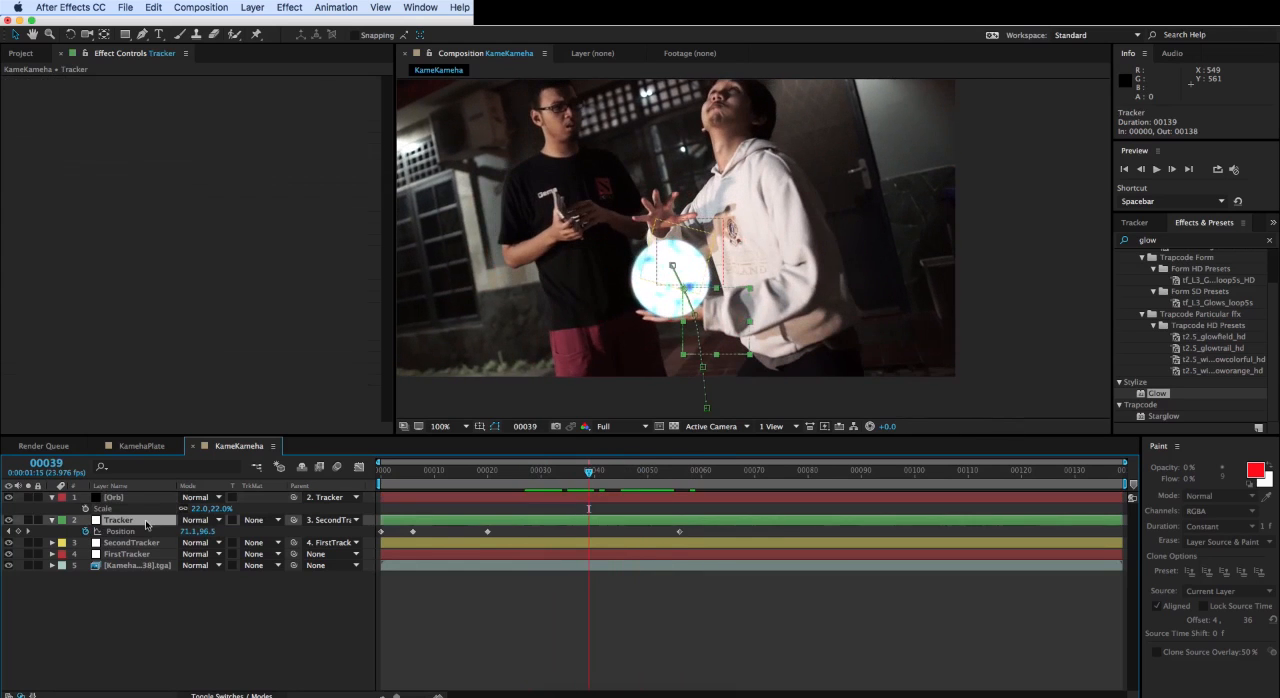
{"action": "left_click", "coordinate": [680, 468]}
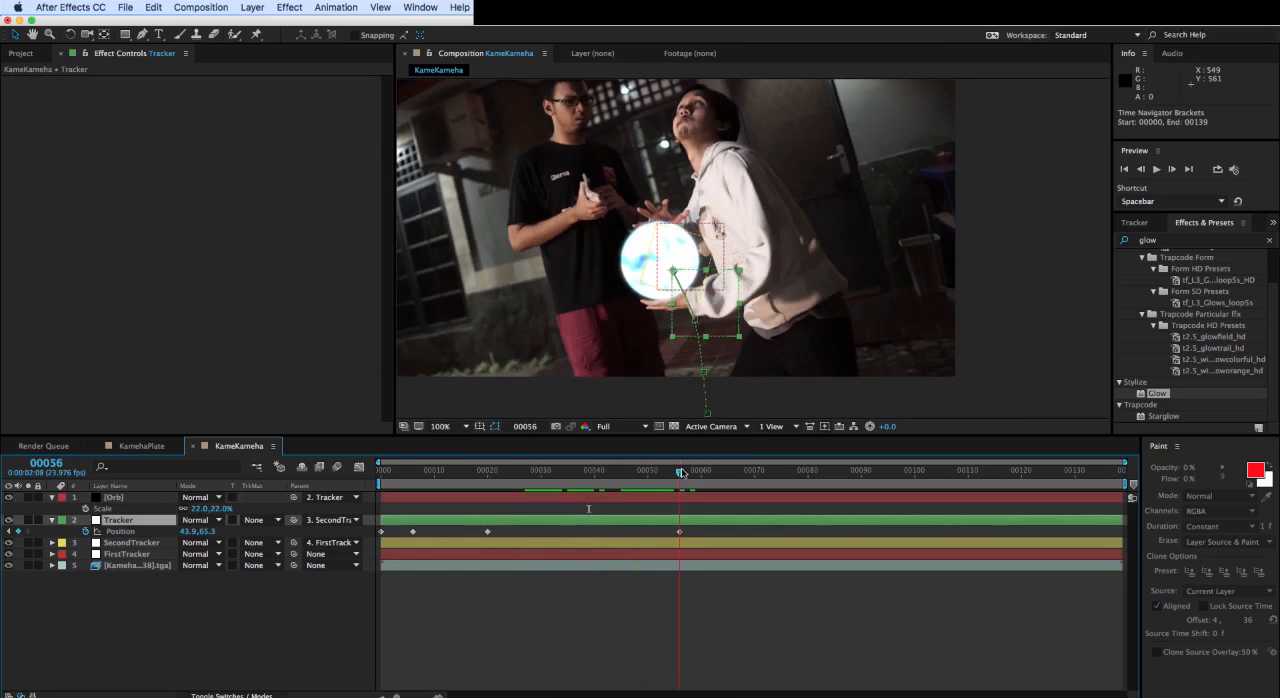
{"action": "left_click", "coordinate": [695, 271]}
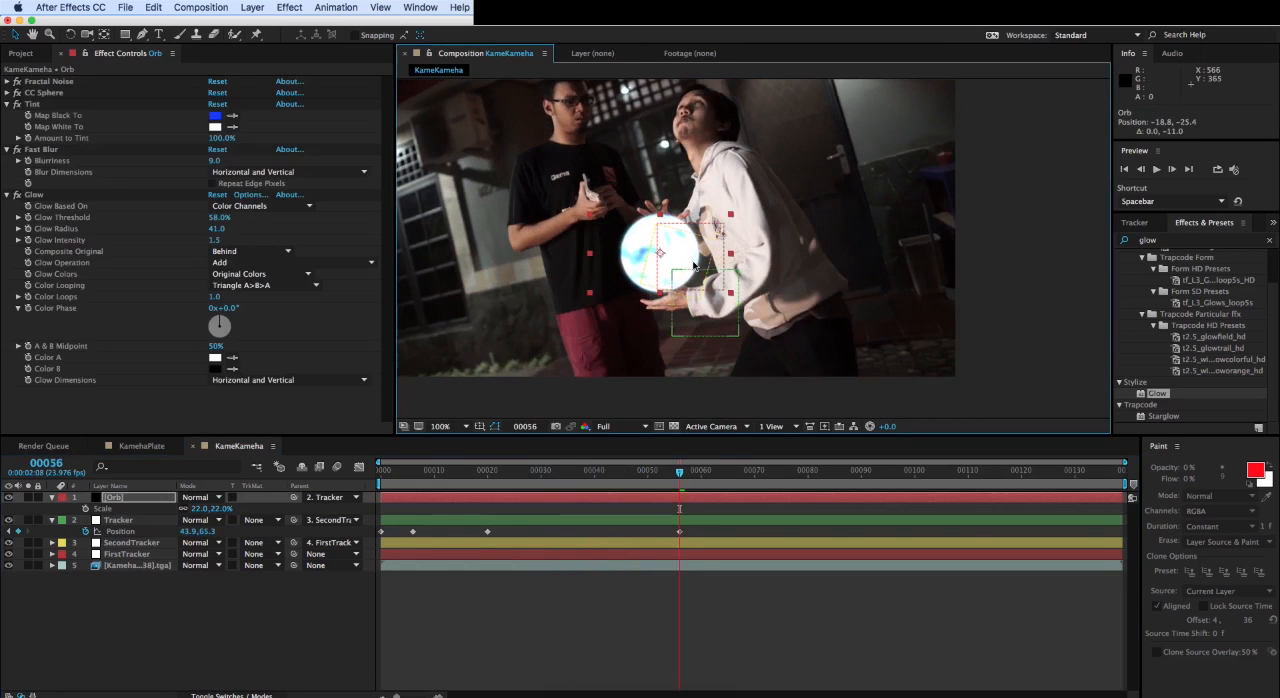
{"action": "left_click", "coordinate": [585, 474]}
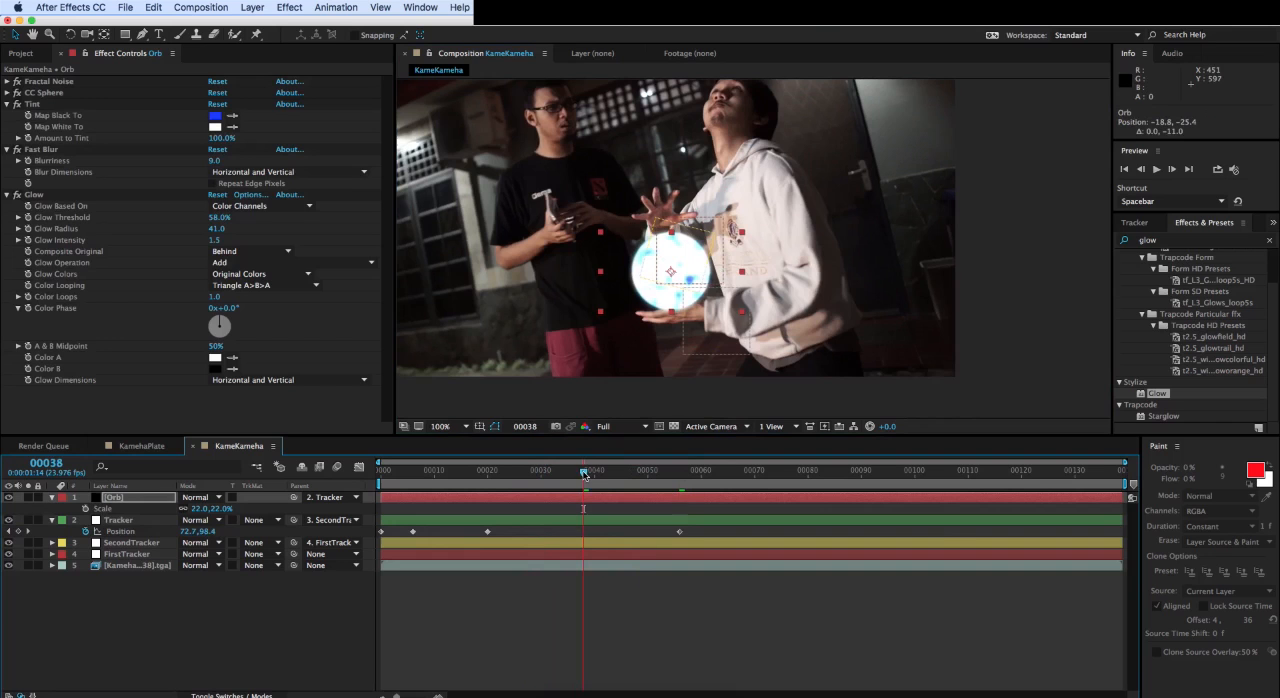
{"action": "key", "text": "Page_Down"}
{"action": "key", "text": "Page_Down"}
{"action": "left_click", "coordinate": [695, 285]}
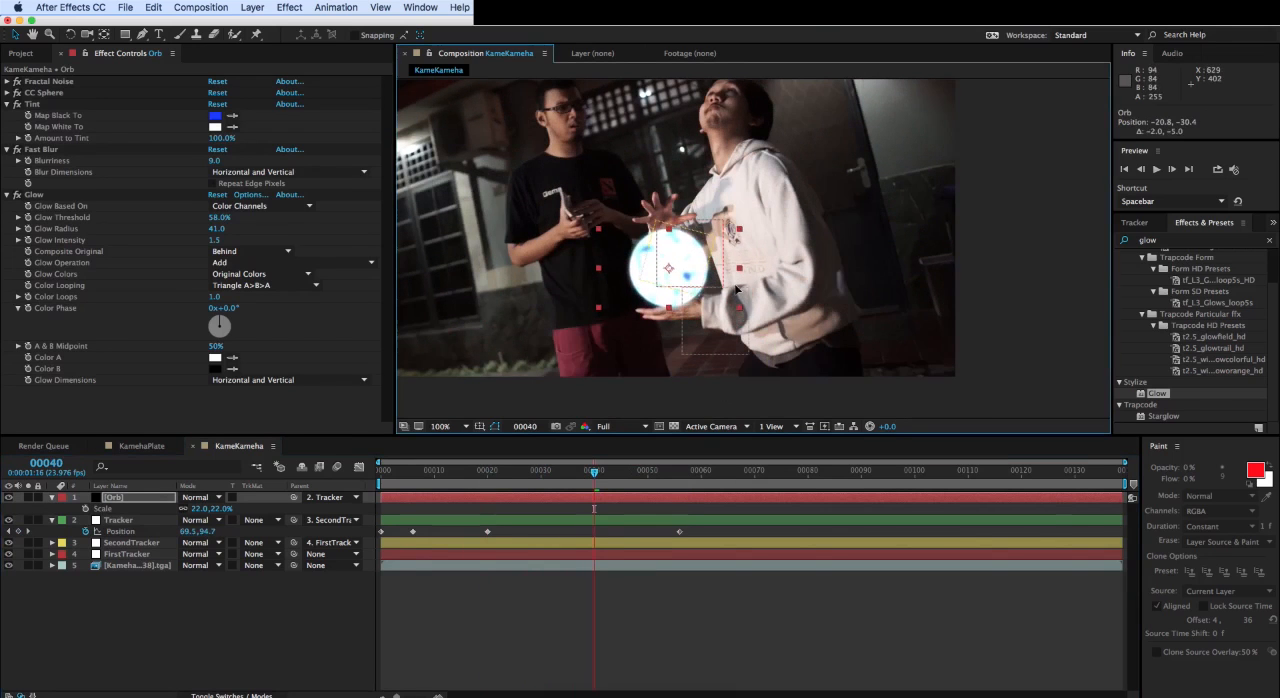
{"action": "key", "text": "super+z"}
{"action": "key", "text": "super+z"}
{"action": "key", "text": "super+z"}
- Keyframe the Tracker's position at about 56.6, 75.7 on frame 40 and about 55.6, 58.8 on frame 137
{"action": "left_click", "coordinate": [729, 320]}
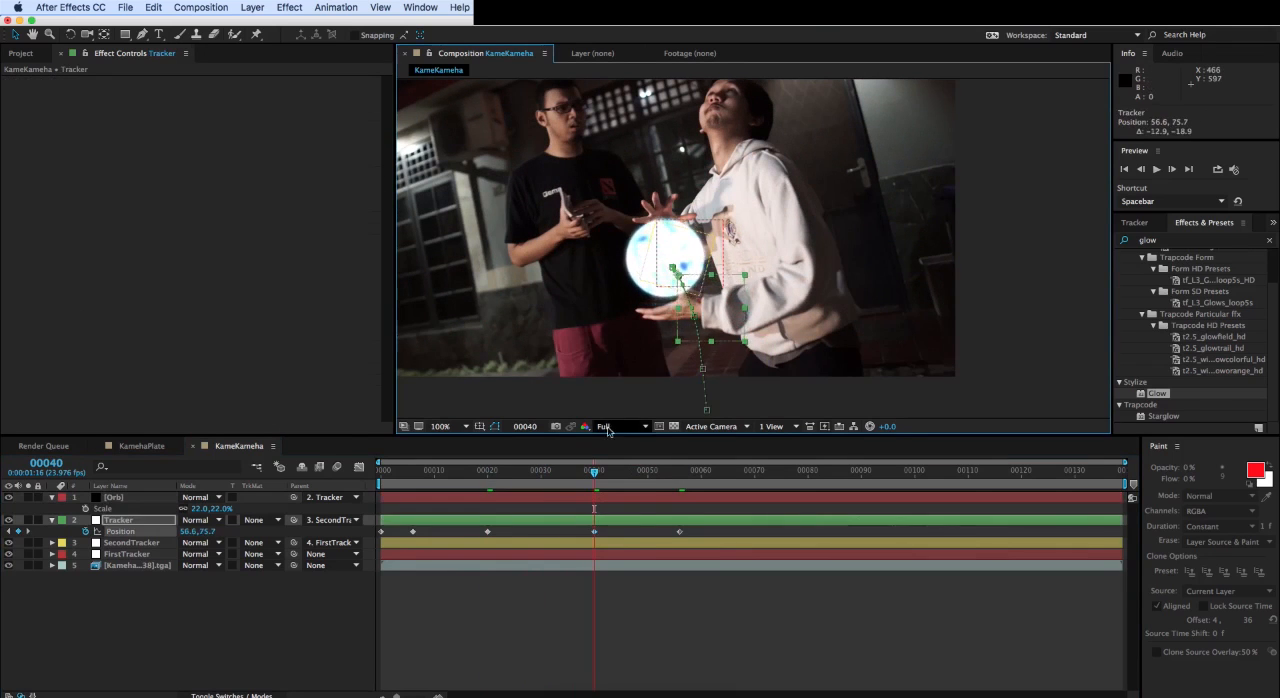
{"action": "left_click_drag", "start_coordinate": [594, 470], "coordinate": [1145, 484]}
{"action": "key", "text": "Page_Up"}
{"action": "left_click_drag", "start_coordinate": [727, 292], "coordinate": [735, 289]}
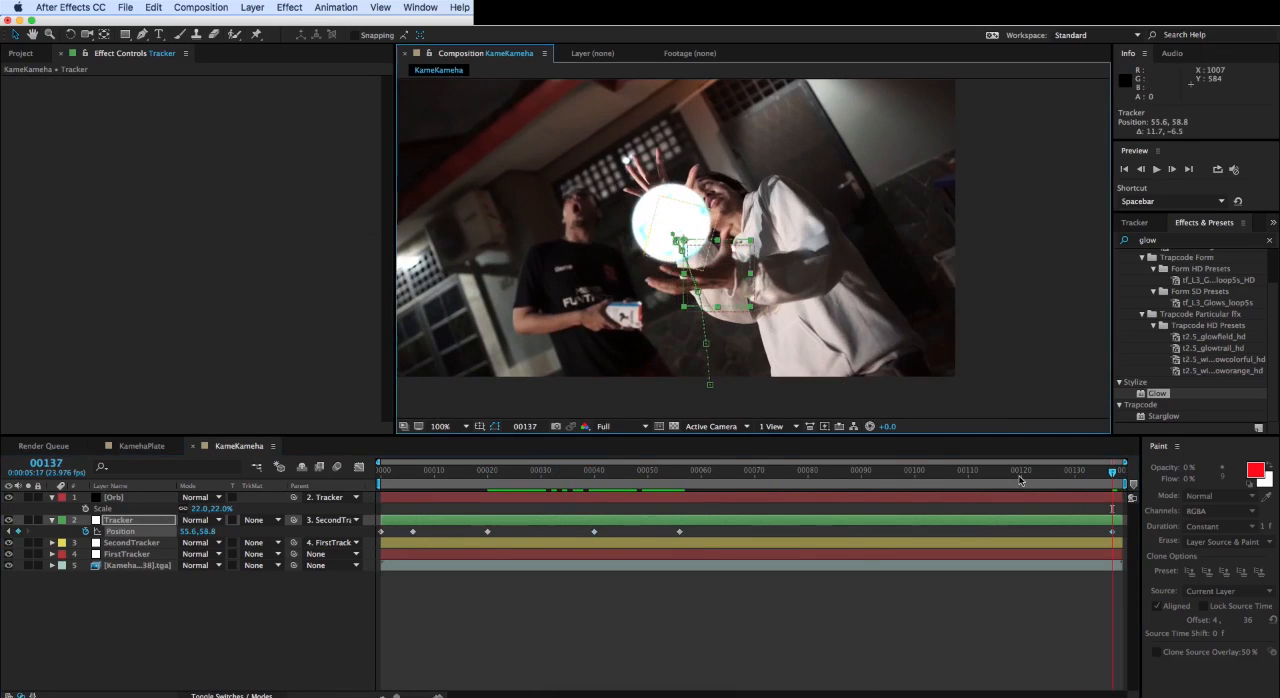
- Animate the Orb layer's growth with scale keyframes of 4% at frame 16 and 22% at frame 40
{"action": "left_click_drag", "start_coordinate": [1112, 472], "coordinate": [336, 513]}
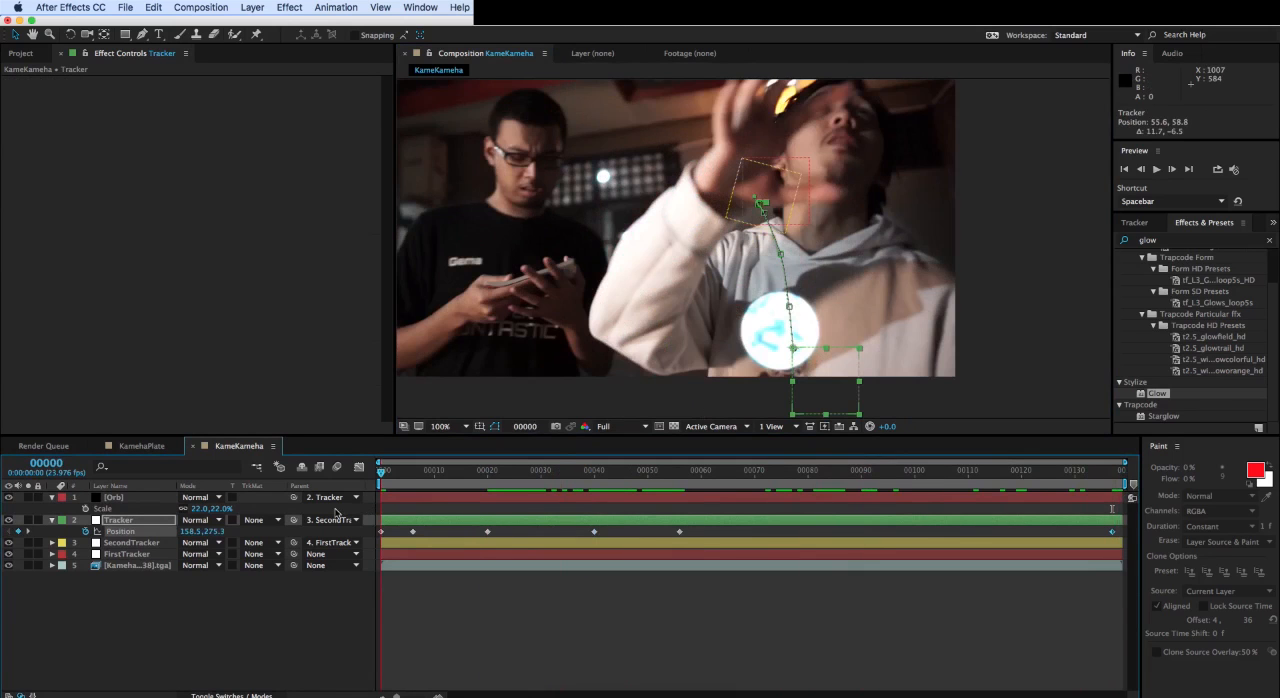
{"action": "left_click", "coordinate": [112, 499]}
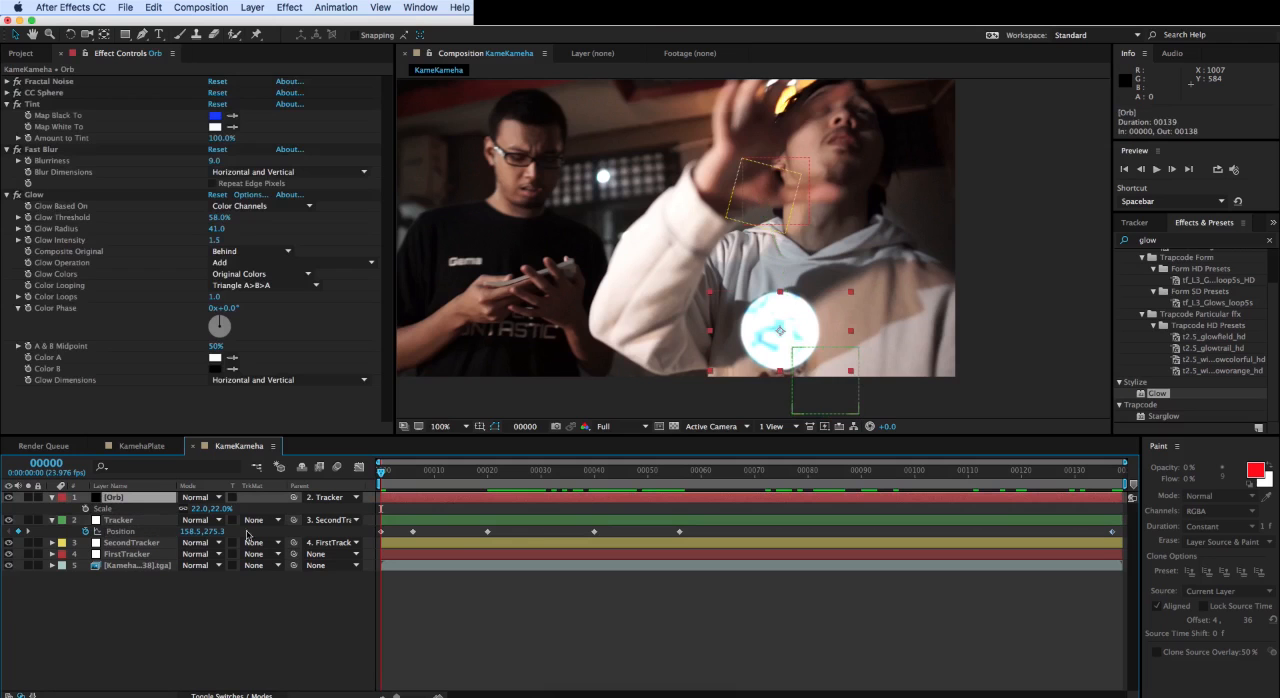
{"action": "left_click", "coordinate": [593, 472]}
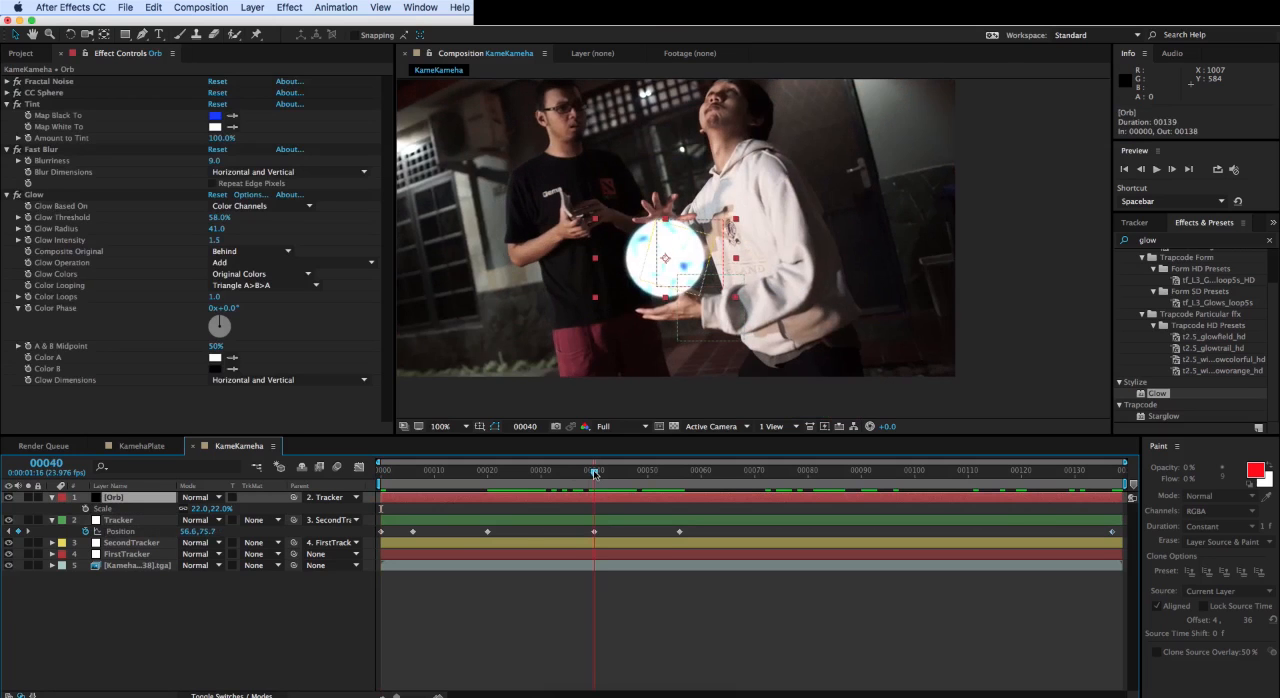
{"action": "left_click", "coordinate": [85, 509]}
{"action": "left_click", "coordinate": [486, 472]}
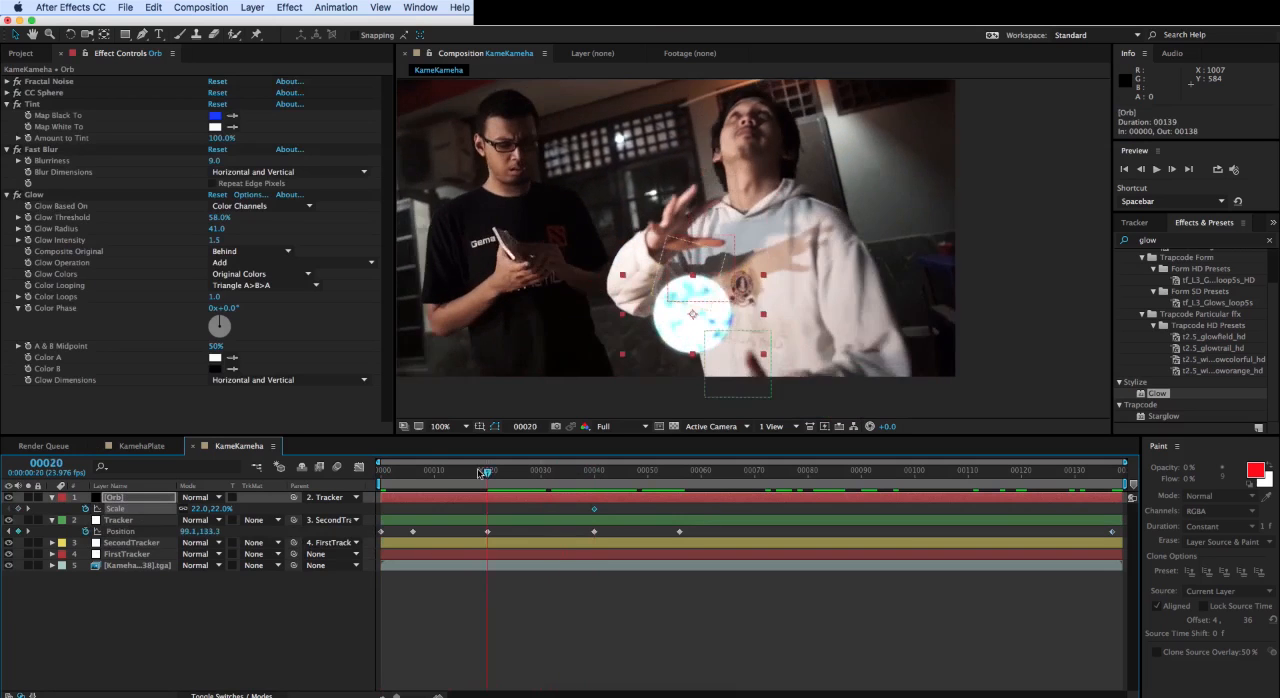
{"action": "left_click_drag", "start_coordinate": [481, 473], "coordinate": [467, 474]}
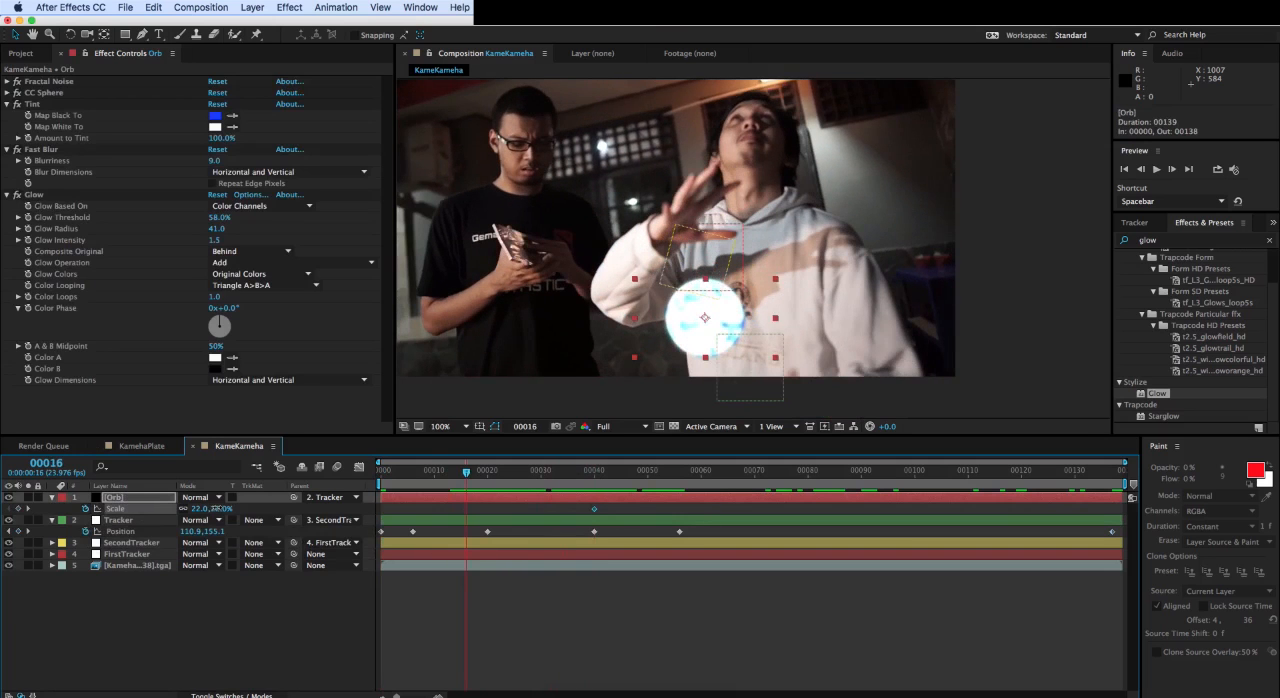
{"action": "left_click_drag", "start_coordinate": [213, 508], "coordinate": [205, 508]}
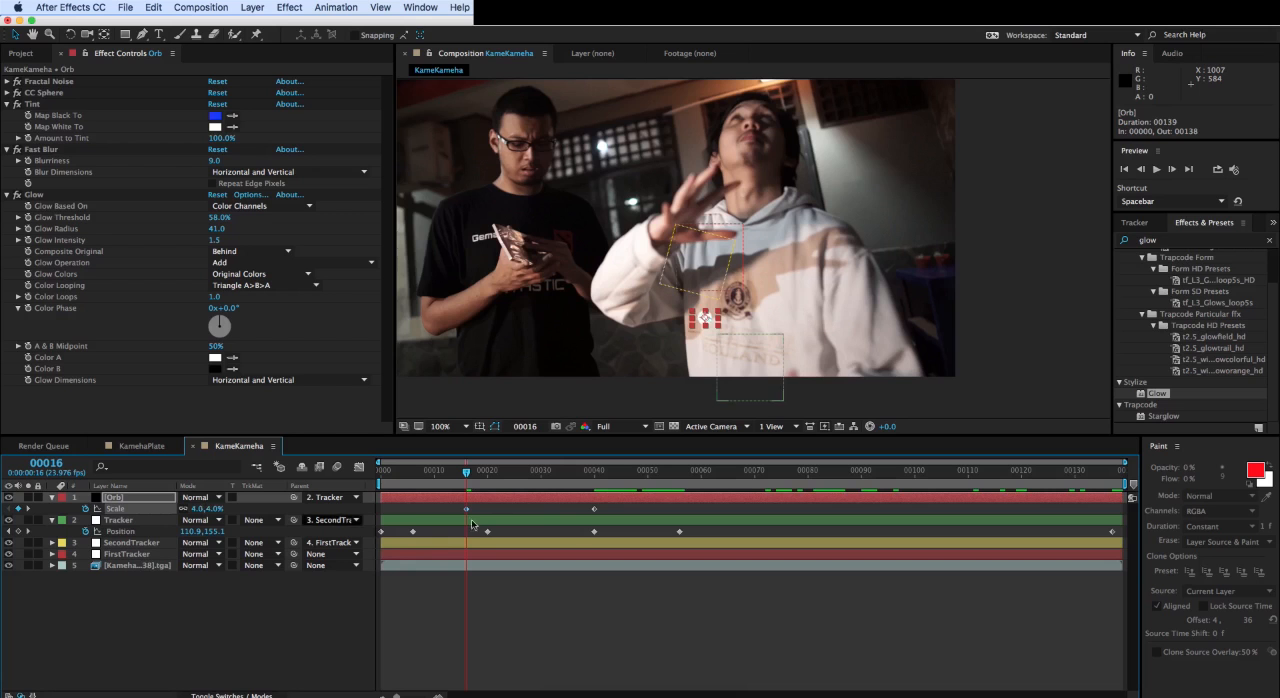
- Fade in the Orb layer with opacity keyframes of 0% at frame 20 and 100% at frame 40
{"action": "left_click_drag", "start_coordinate": [467, 472], "coordinate": [596, 472]}
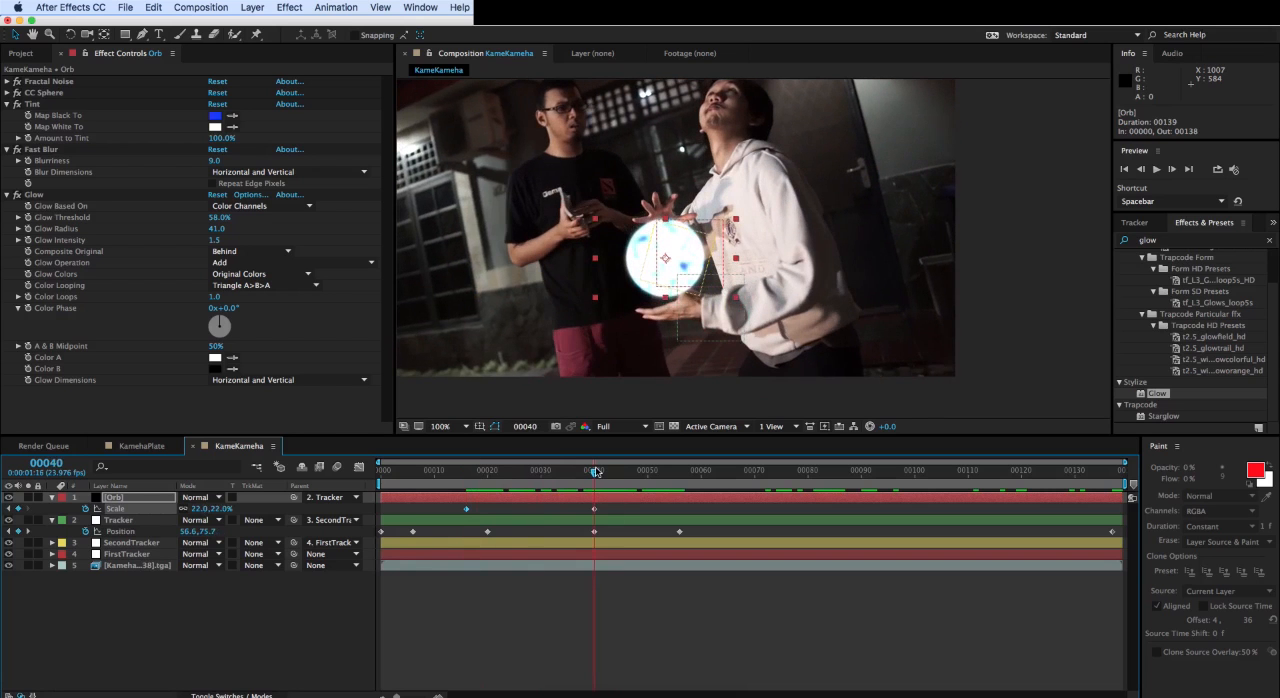
{"action": "key", "text": "t"}
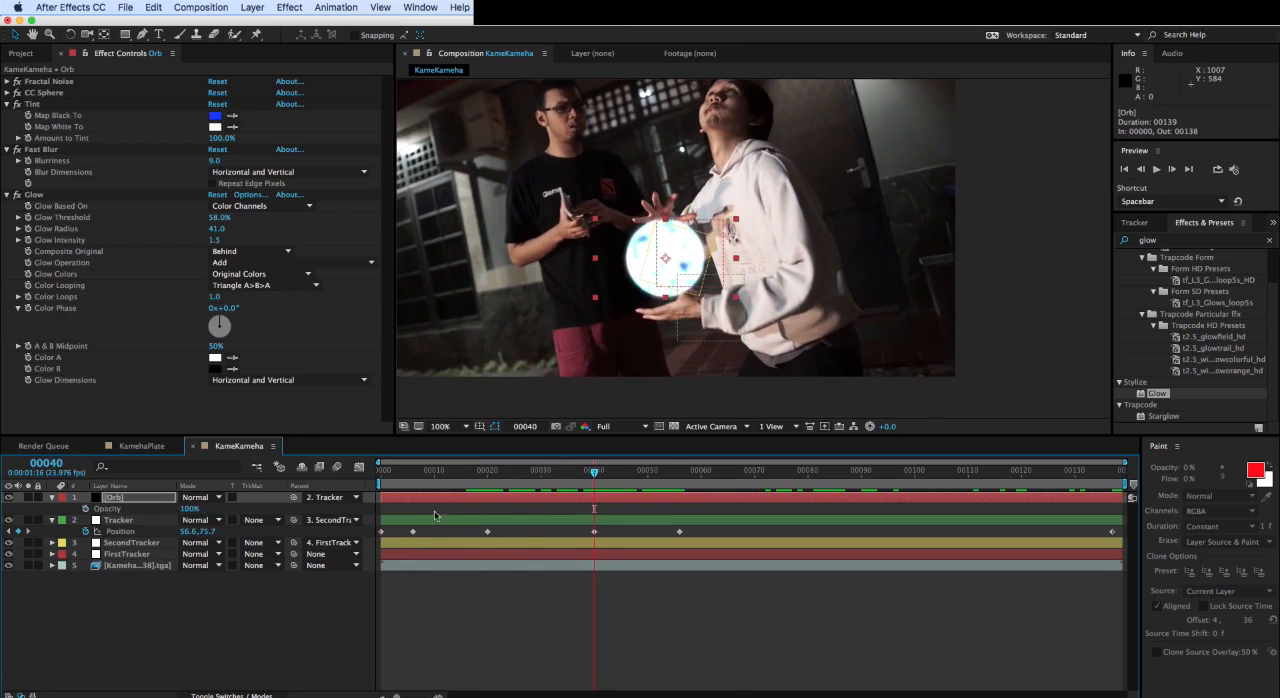
{"action": "left_click", "coordinate": [85, 508]}
{"action": "left_click_drag", "start_coordinate": [581, 481], "coordinate": [488, 478]}
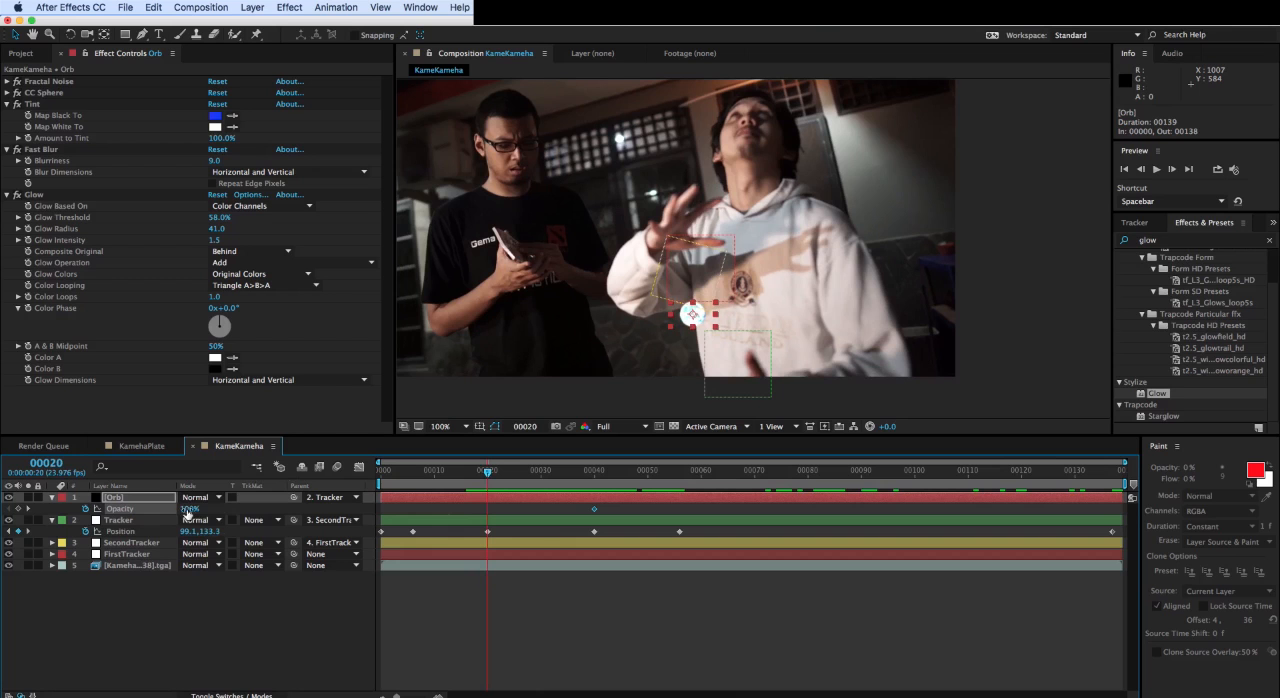
{"action": "type", "text": "0"}
{"action": "key", "text": "Return"}
- Play and scrub through the composition to review the orb's fade-in and growth, then return to frame 0
{"action": "key", "text": "space"}
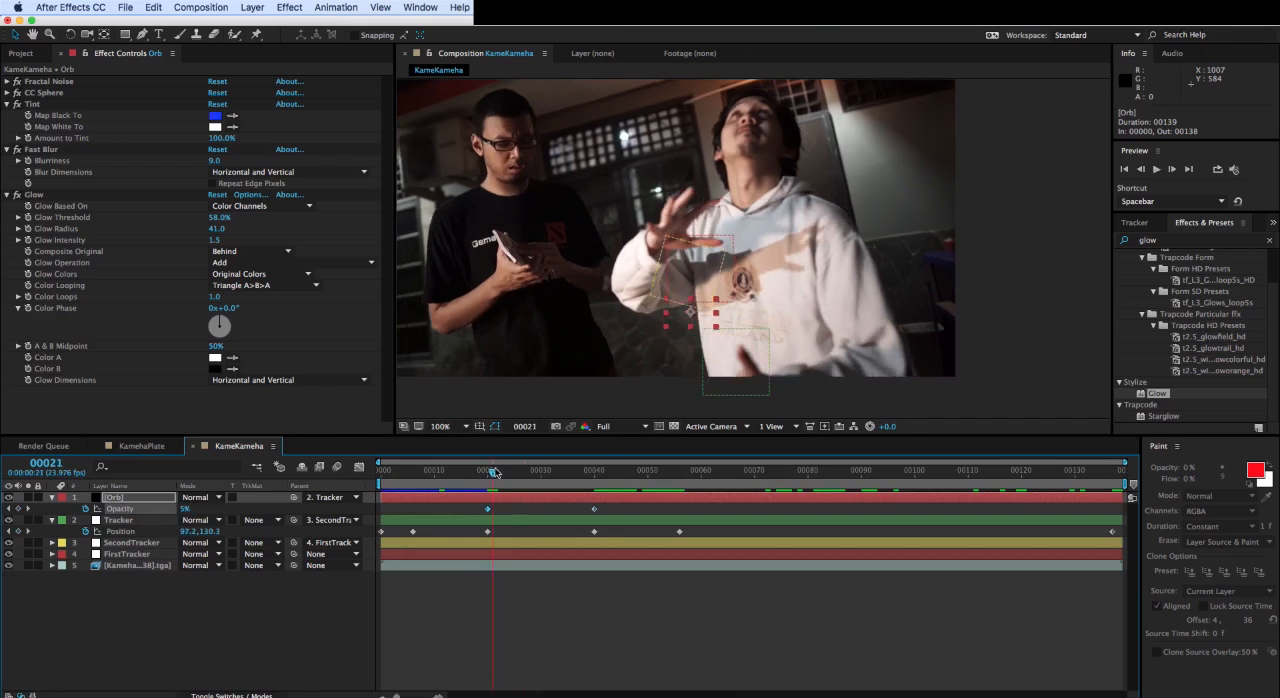
{"action": "left_click_drag", "start_coordinate": [730, 455], "coordinate": [1091, 491]}
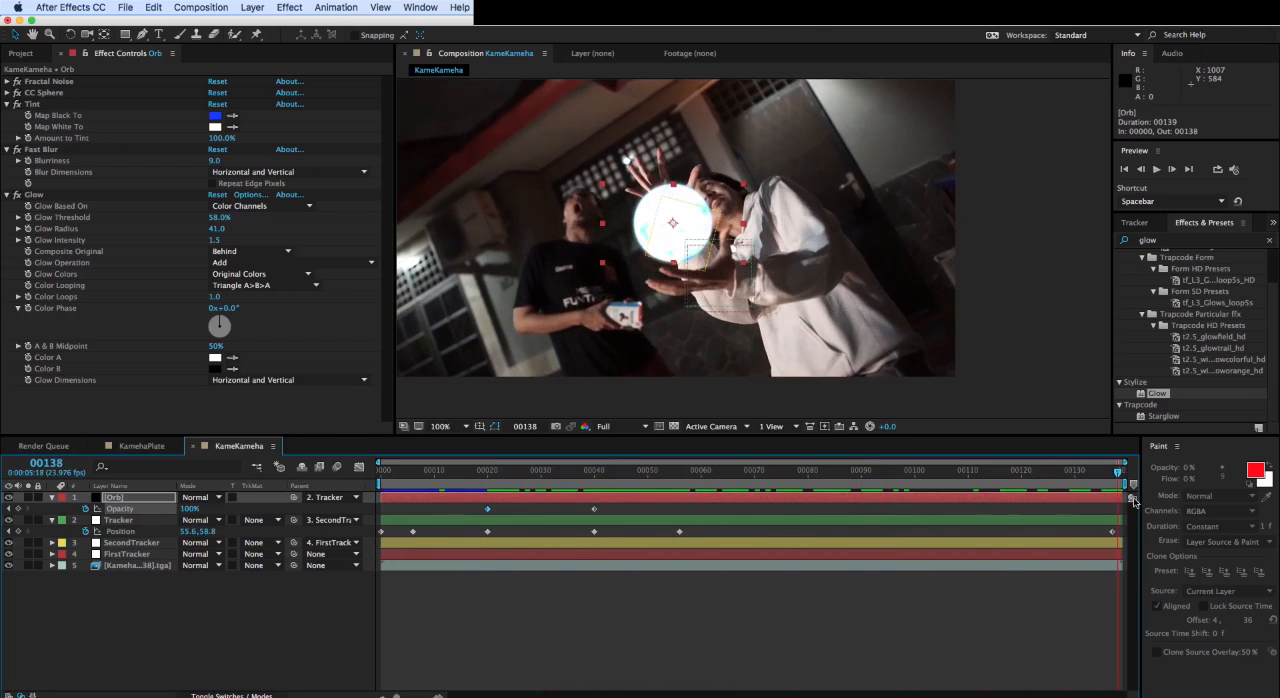
{"action": "key", "text": "Home"}
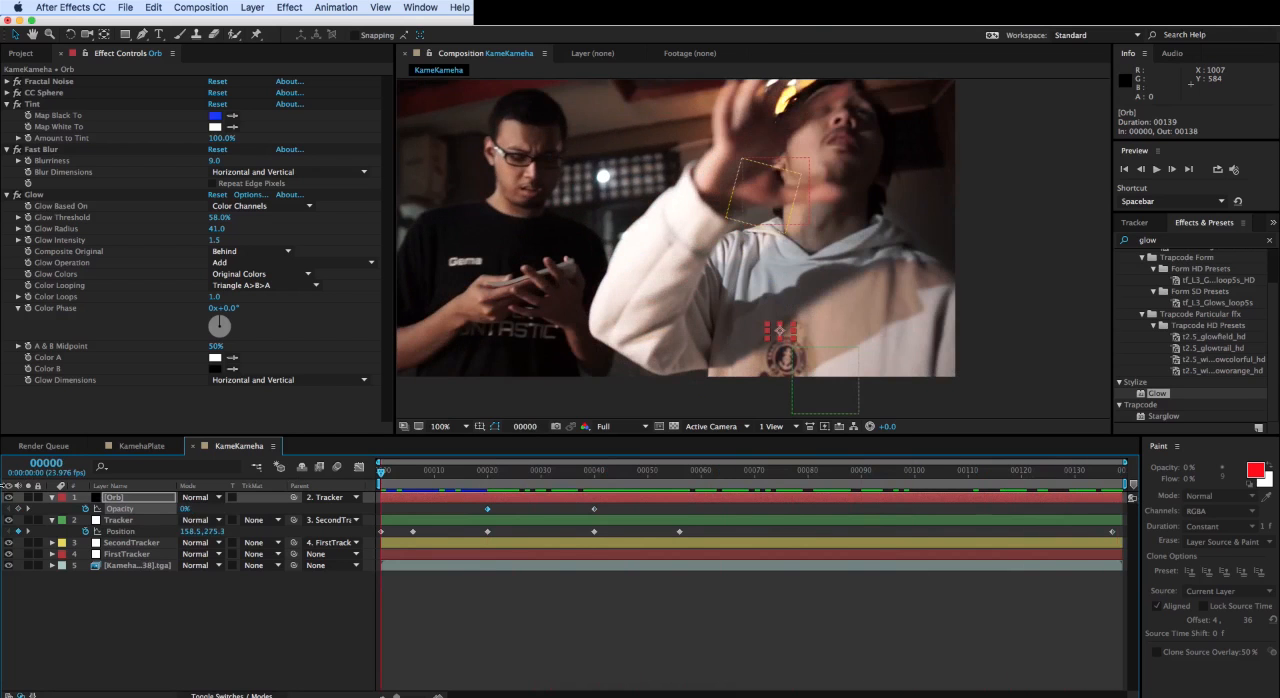
- Create a new black 960 x 540 px solid layer named Flarez
{"action": "left_click", "coordinate": [118, 625]}
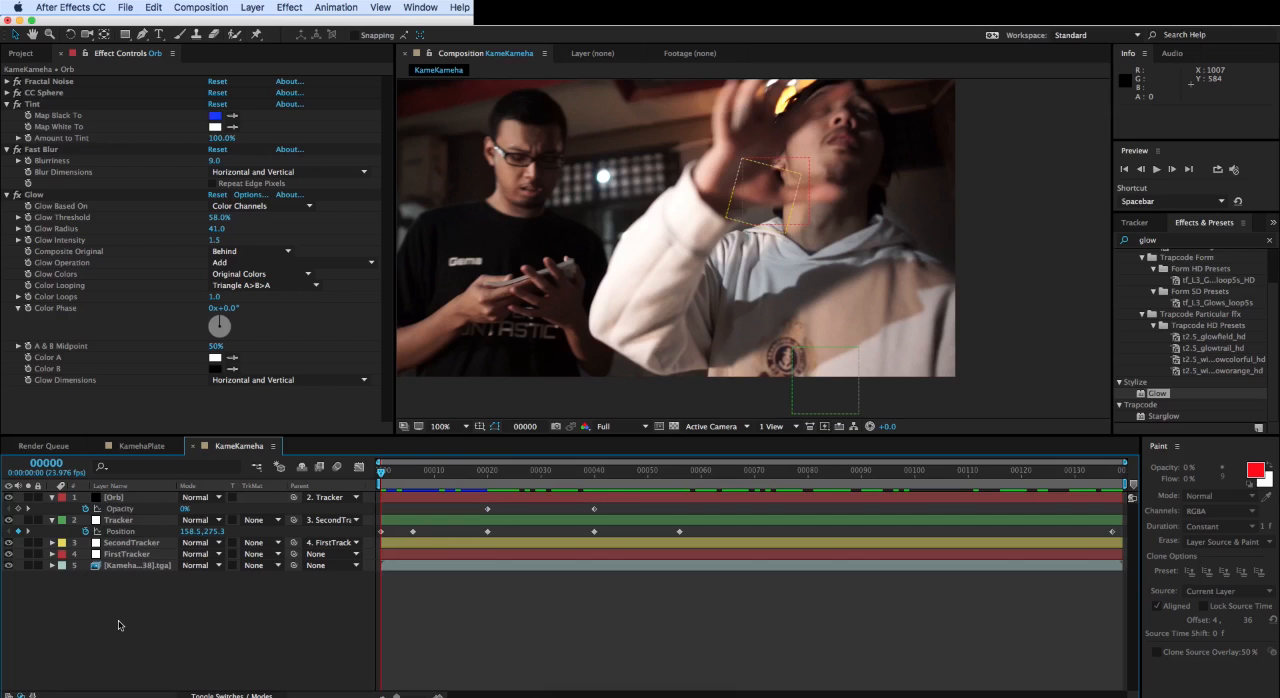
{"action": "left_click", "coordinate": [252, 7]}
{"action": "mouse_move", "coordinate": [300, 20]}
{"action": "left_click", "coordinate": [445, 42]}
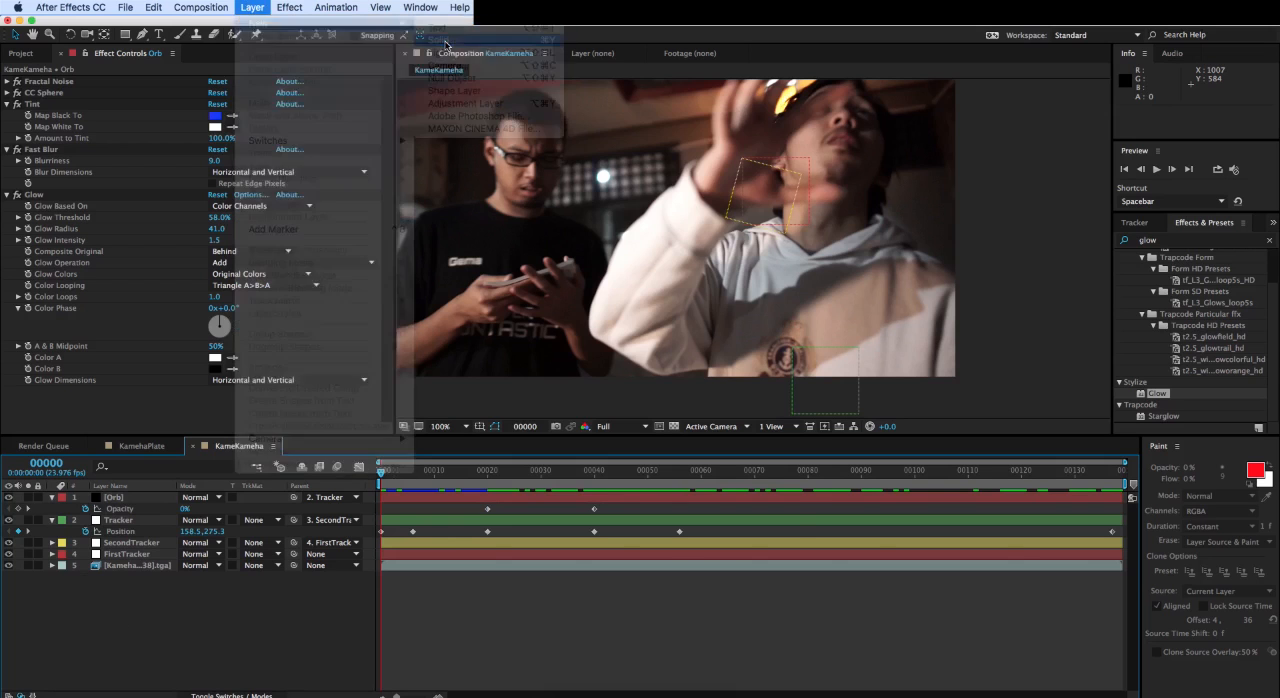
{"action": "key", "text": "BackSpace"}
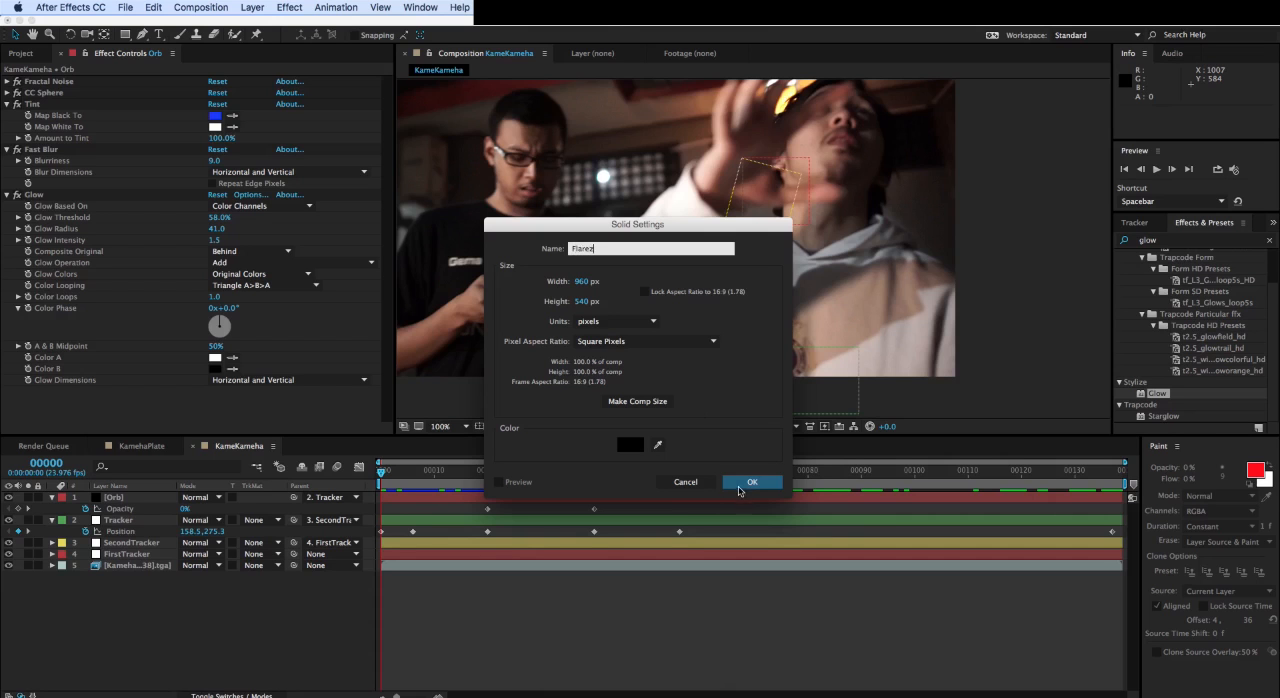
{"action": "left_click", "coordinate": [739, 486]}
- Apply the Optical Flares effect to the Flarez layer and move its flare to about 559, 282
{"action": "left_click", "coordinate": [1177, 241]}
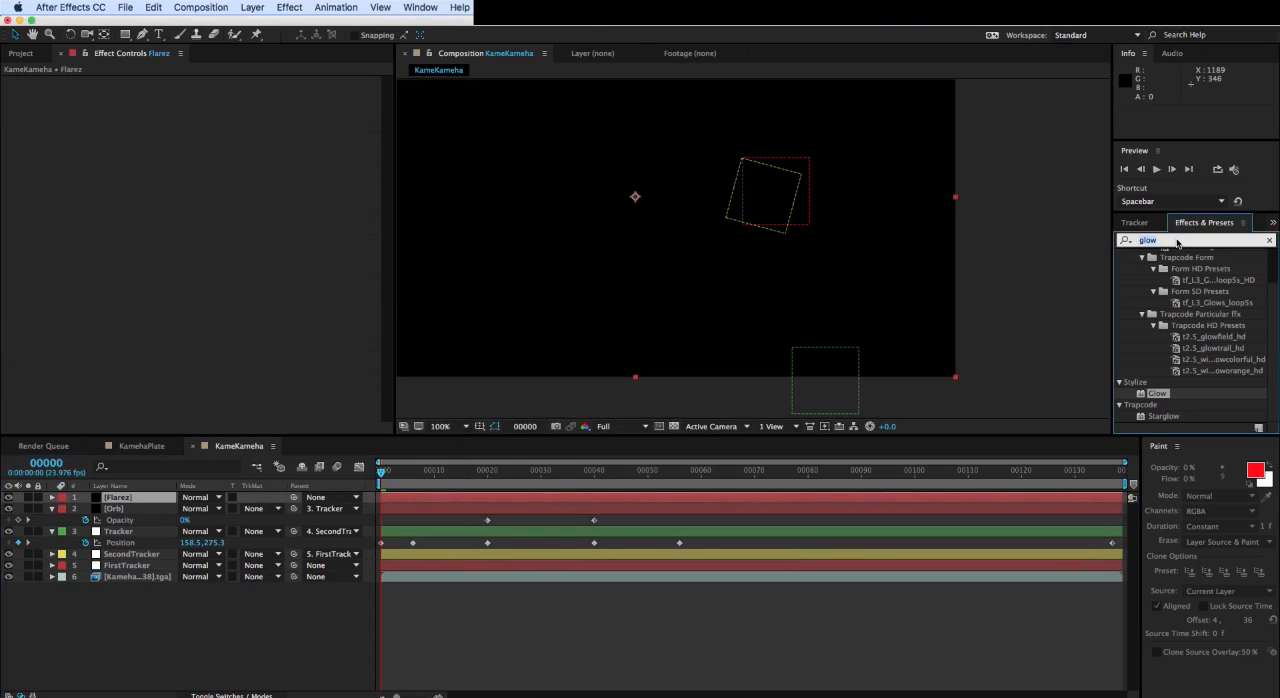
{"action": "type", "text": "opti"}
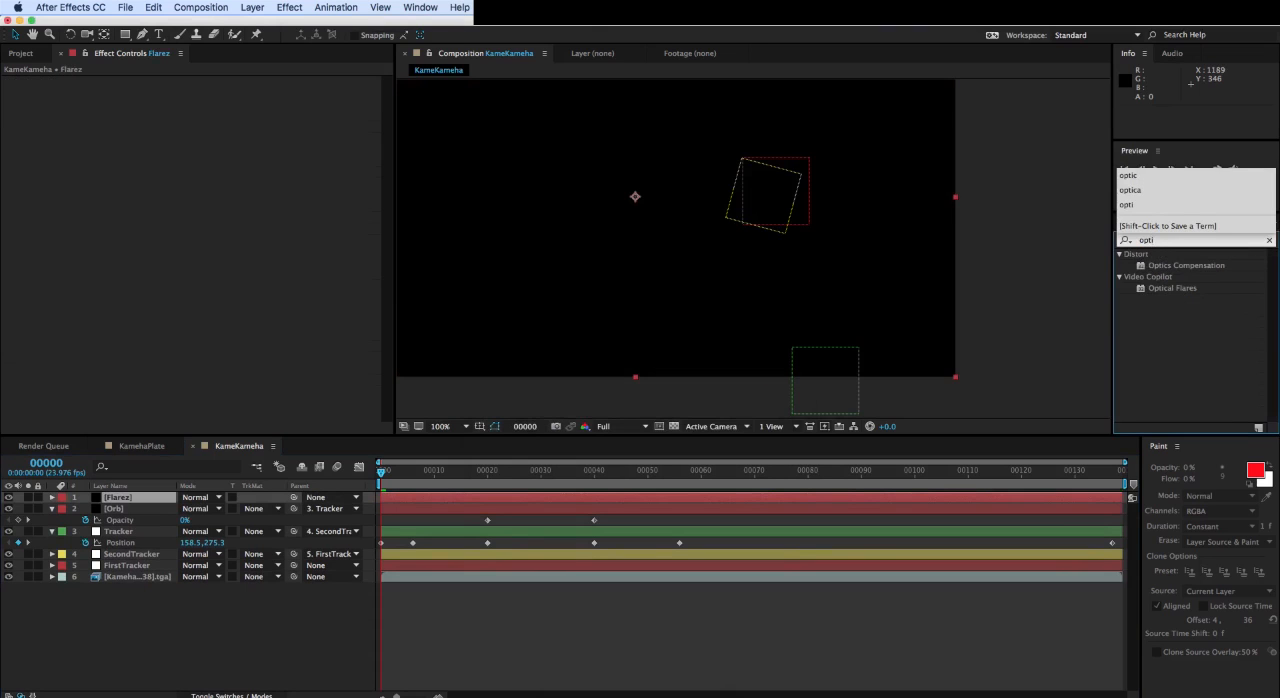
{"action": "double_click", "coordinate": [1165, 290]}
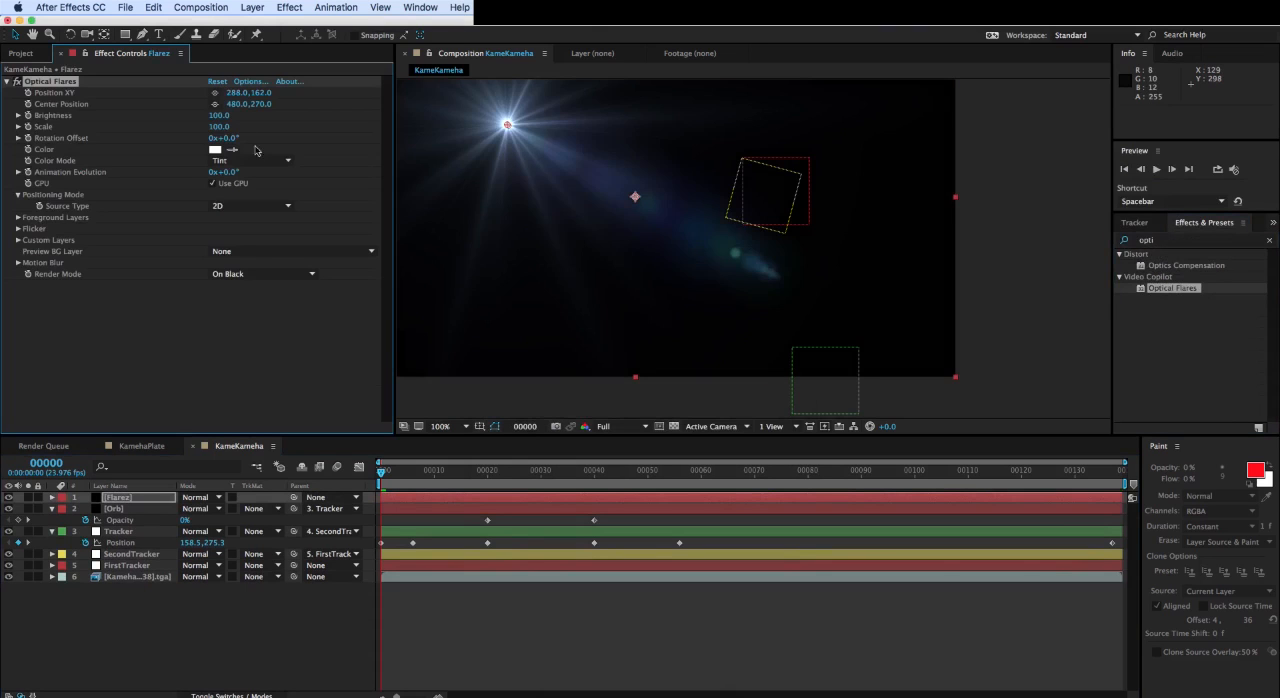
{"action": "left_click_drag", "start_coordinate": [509, 124], "coordinate": [675, 184]}
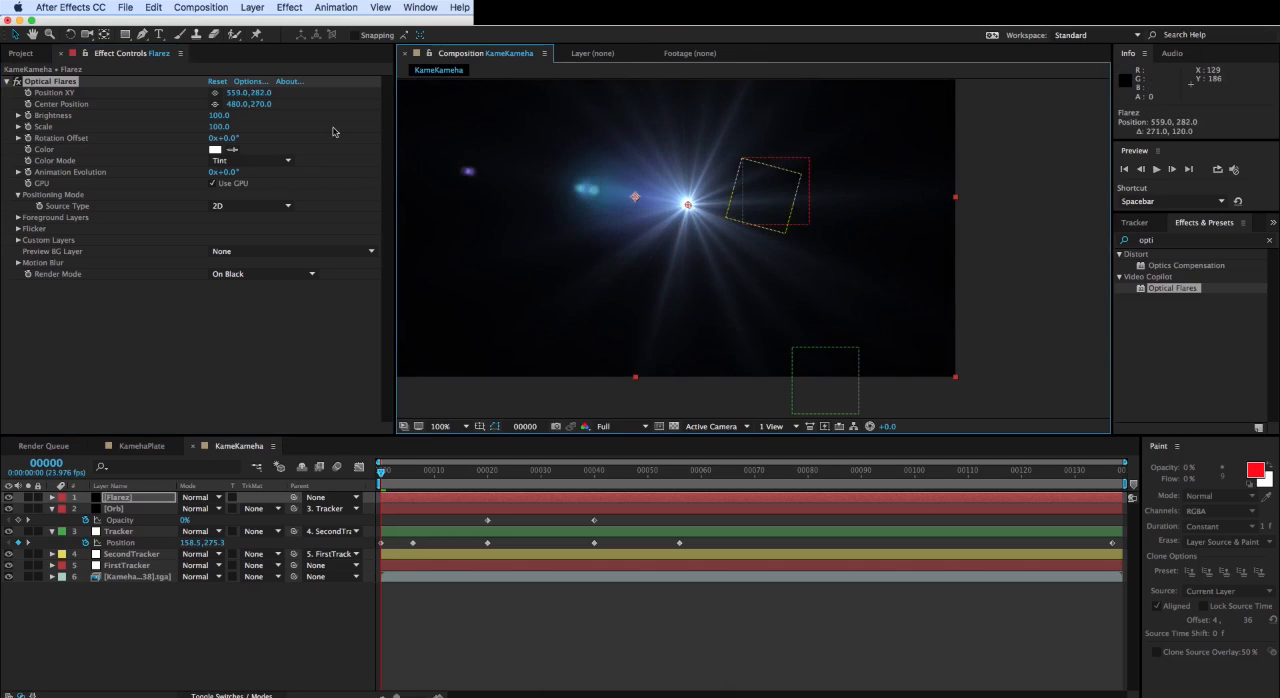
- Load the Blue Spark preset from the Light presets in the Optical Flares options
{"action": "left_click", "coordinate": [249, 84]}
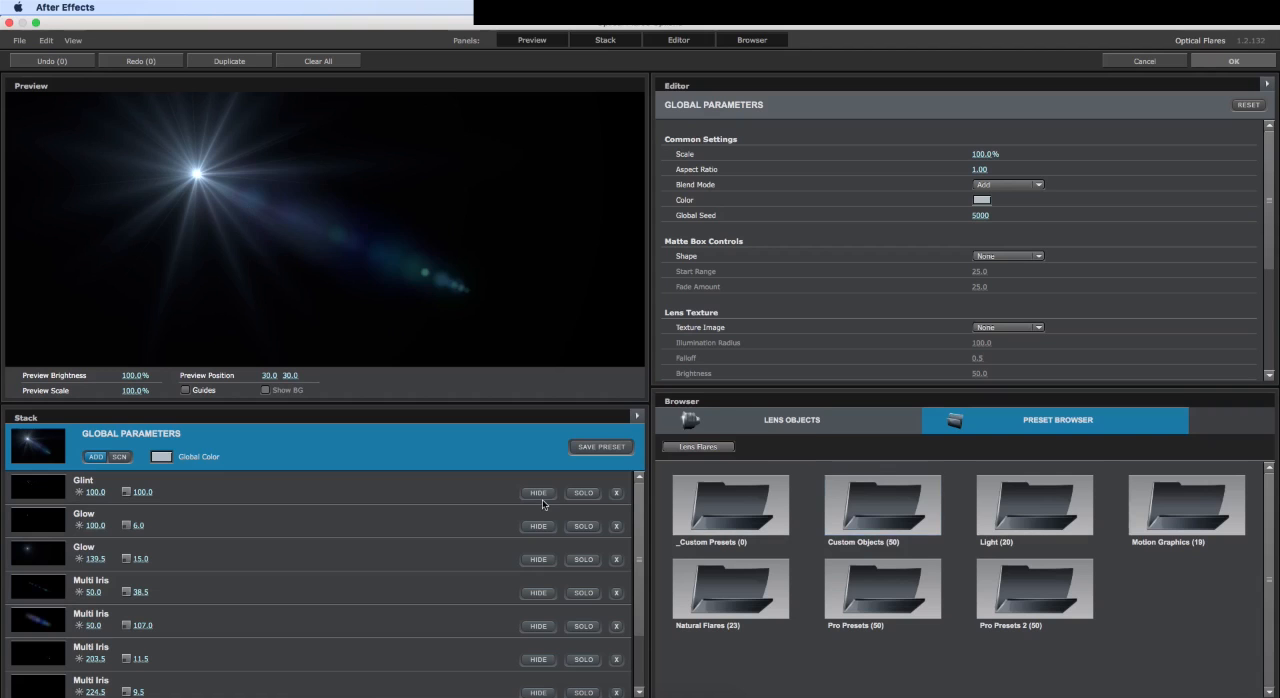
{"action": "double_click", "coordinate": [1001, 506]}
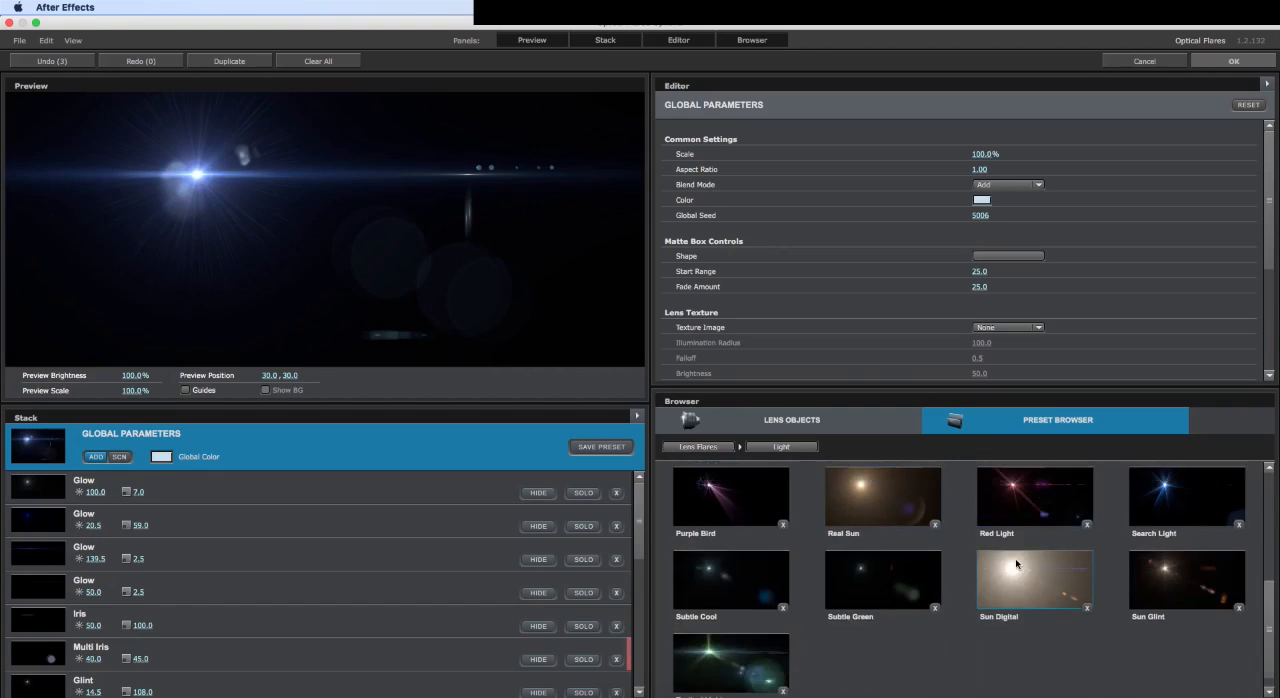
{"action": "left_click", "coordinate": [1068, 520]}
- Remove unneeded elements from the flare's stack, including the Sparkle, the Iris with brightness 0.0 and the Multi Iris with brightness 42.5
{"action": "scroll", "coordinate": [617, 600], "scroll_direction": "down", "scroll_amount": 5}
{"action": "left_click", "coordinate": [617, 657]}
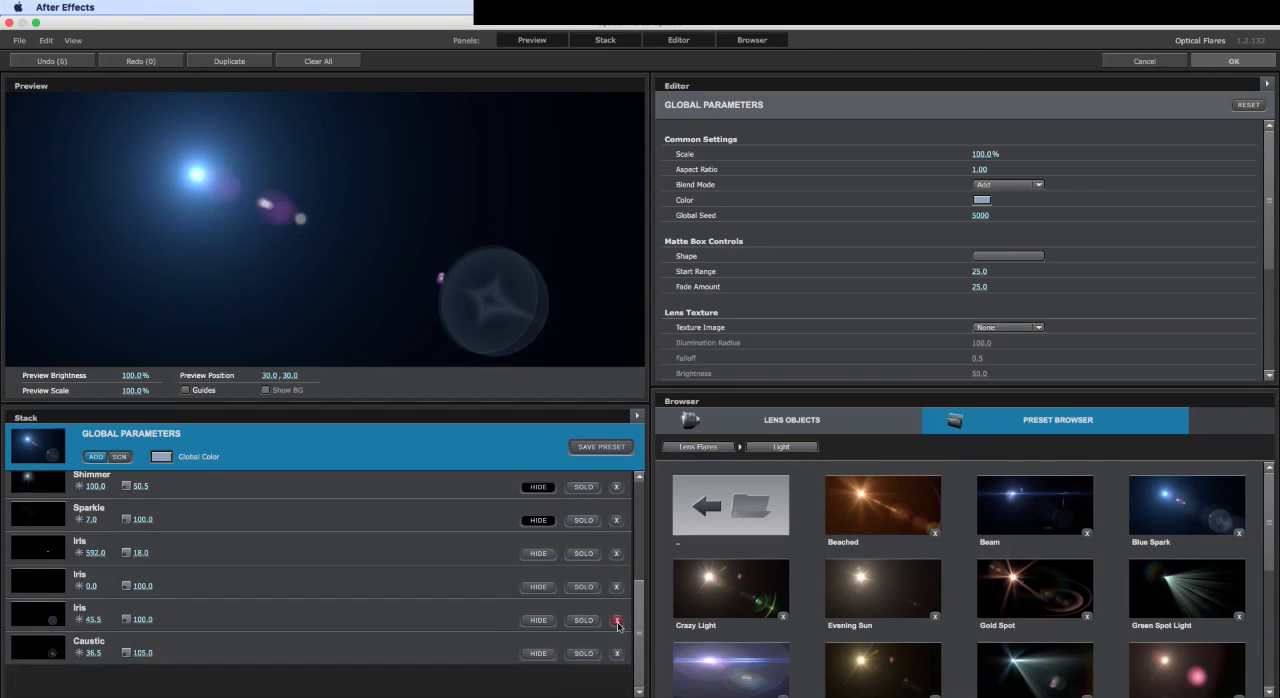
{"action": "left_click", "coordinate": [617, 622]}
{"action": "left_click", "coordinate": [617, 557]}
{"action": "left_click", "coordinate": [617, 527]}
{"action": "scroll", "coordinate": [617, 530], "scroll_direction": "up", "scroll_amount": 5}
{"action": "left_click", "coordinate": [617, 528]}
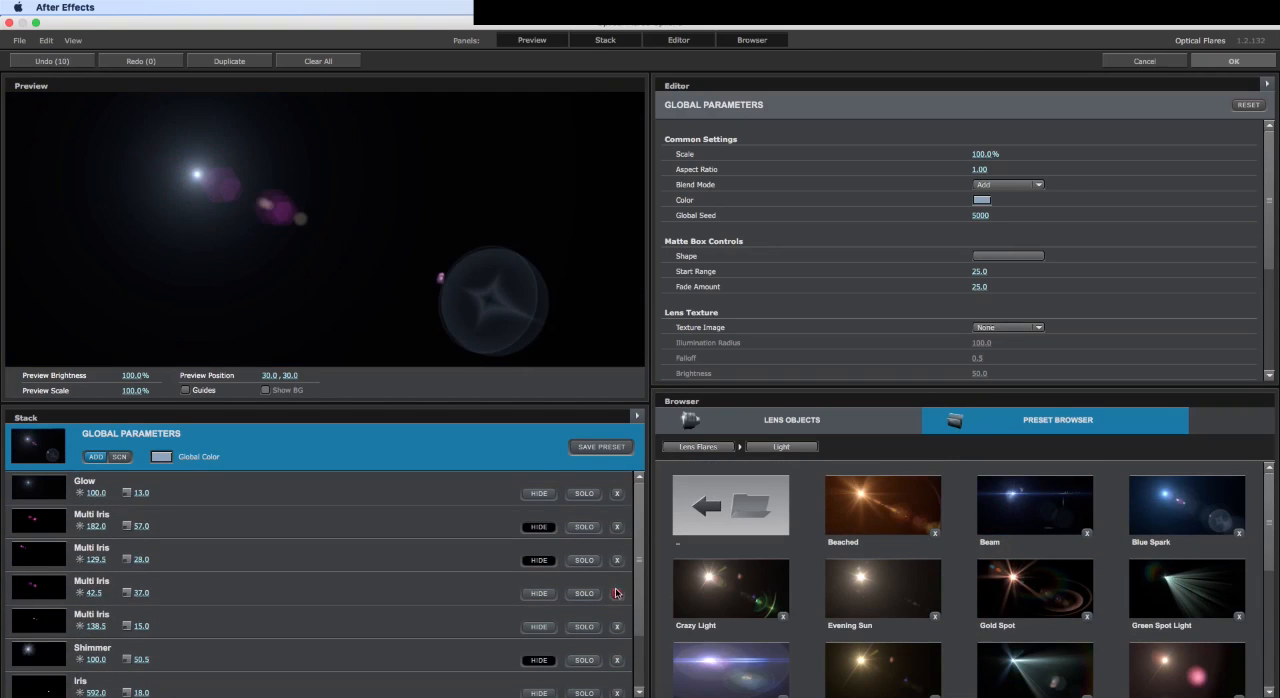
{"action": "left_click", "coordinate": [617, 593]}
{"action": "left_click", "coordinate": [617, 527]}
- Add Glow and Streak lens objects to the flare, set the Streak's stretch to 41.0%, 135.5%, and accept the flare design
{"action": "left_click", "coordinate": [790, 420]}
{"action": "left_click", "coordinate": [730, 500]}
{"action": "scroll", "coordinate": [868, 556], "scroll_direction": "down", "scroll_amount": 1}
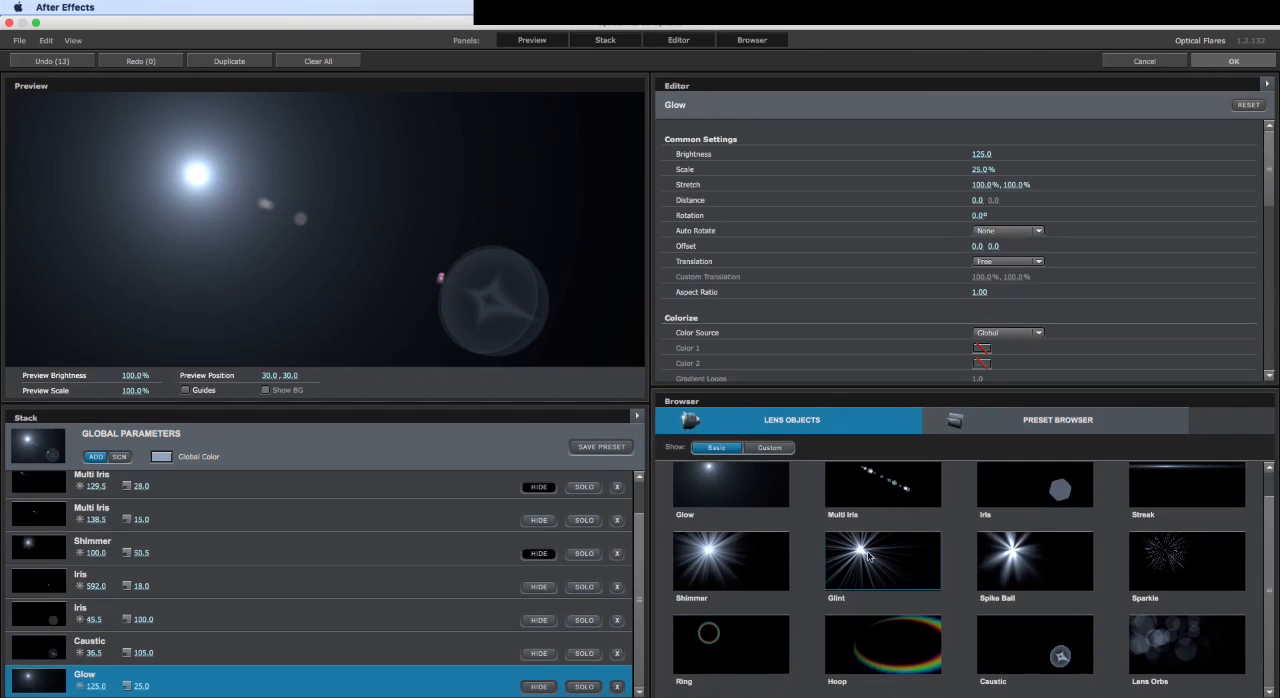
{"action": "left_click", "coordinate": [1178, 488]}
{"action": "mouse_move", "coordinate": [1009, 185]}
{"action": "left_mouse_down"}
{"action": "mouse_move", "coordinate": [1059, 186]}
{"action": "mouse_move", "coordinate": [904, 196]}
{"action": "left_mouse_up"}
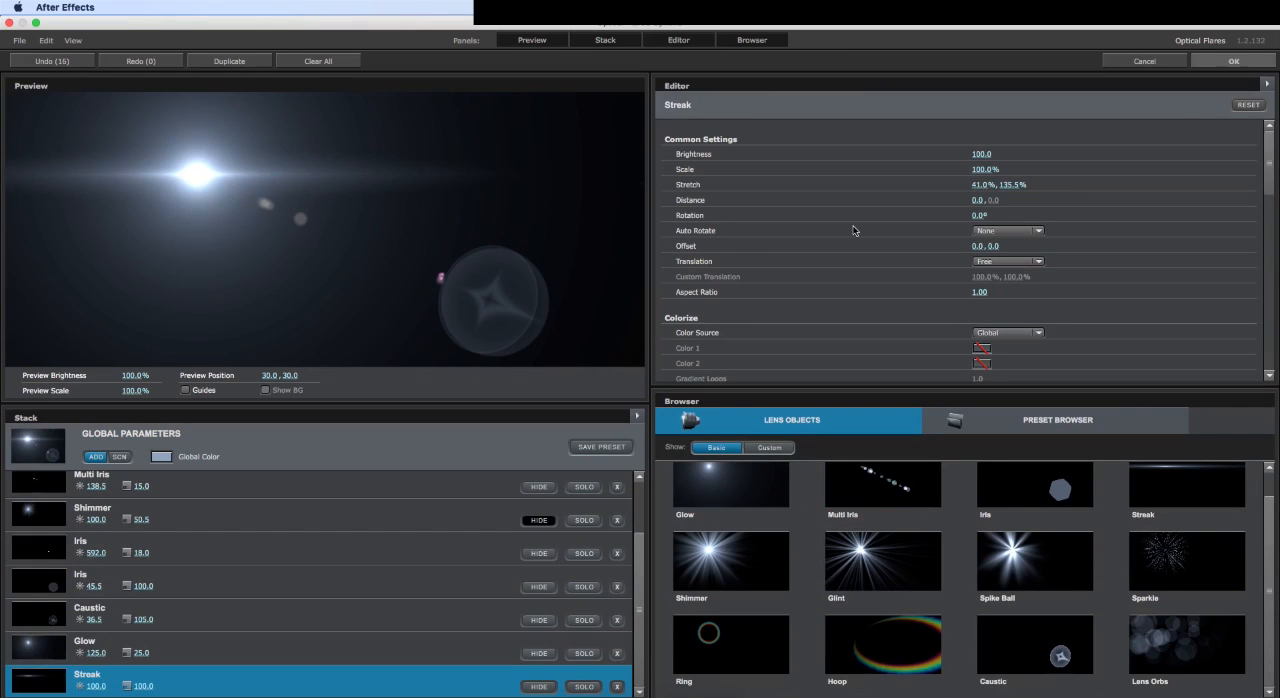
{"action": "left_click", "coordinate": [1219, 66]}
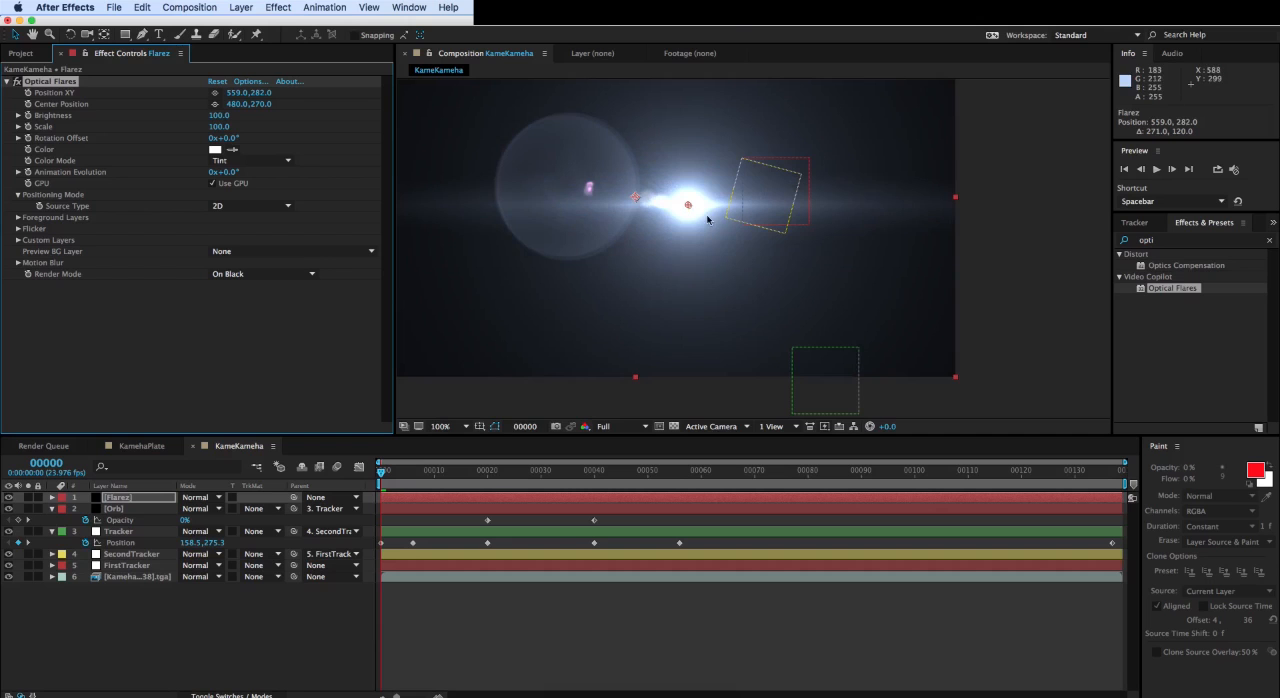
- Try moving the Flarez layer down in the composition and undo the move
{"action": "left_click_drag", "start_coordinate": [697, 210], "coordinate": [691, 270]}
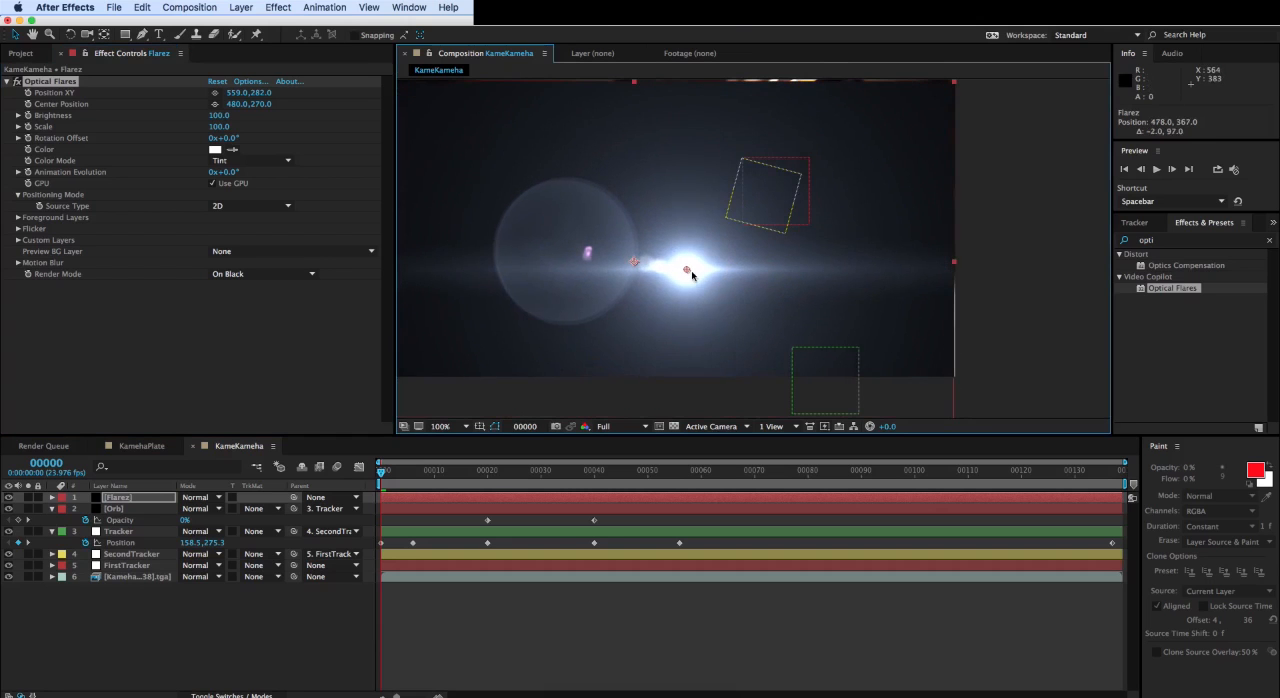
{"action": "key", "text": "super+z"}
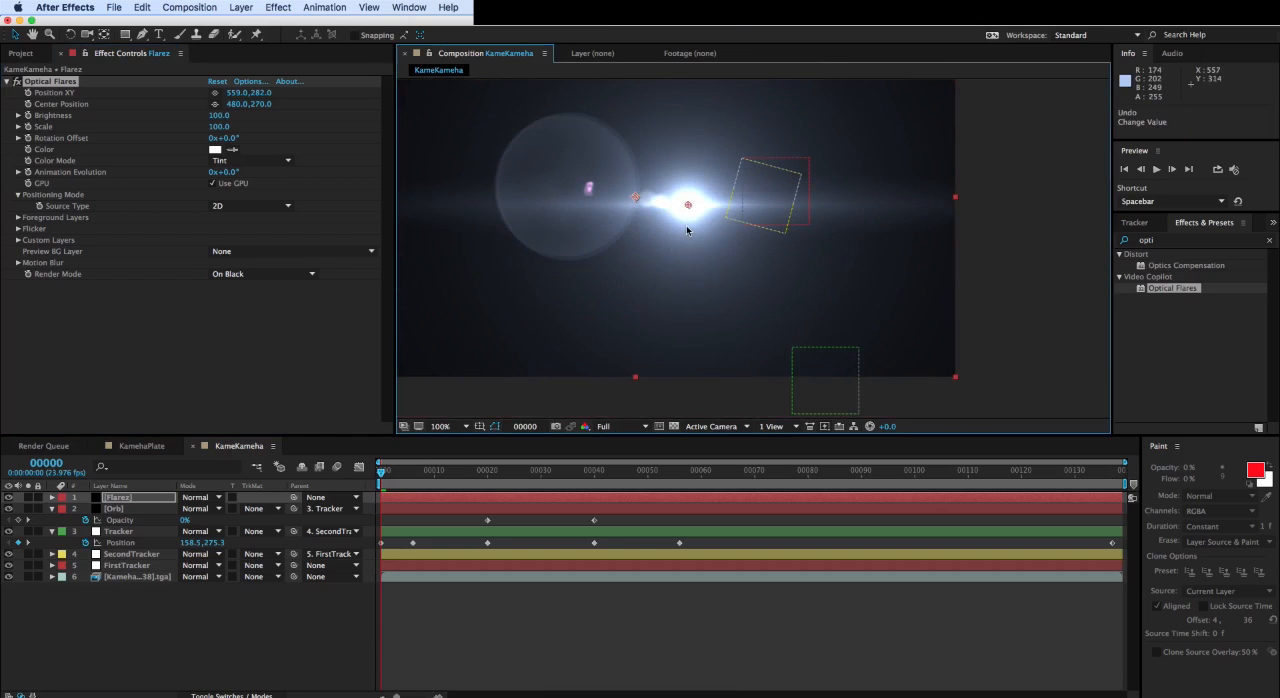
- Toggle the Flarez layer's visibility around frame 18 to compare the flare with the footage, leaving the layer hidden
{"action": "left_click", "coordinate": [9, 500]}
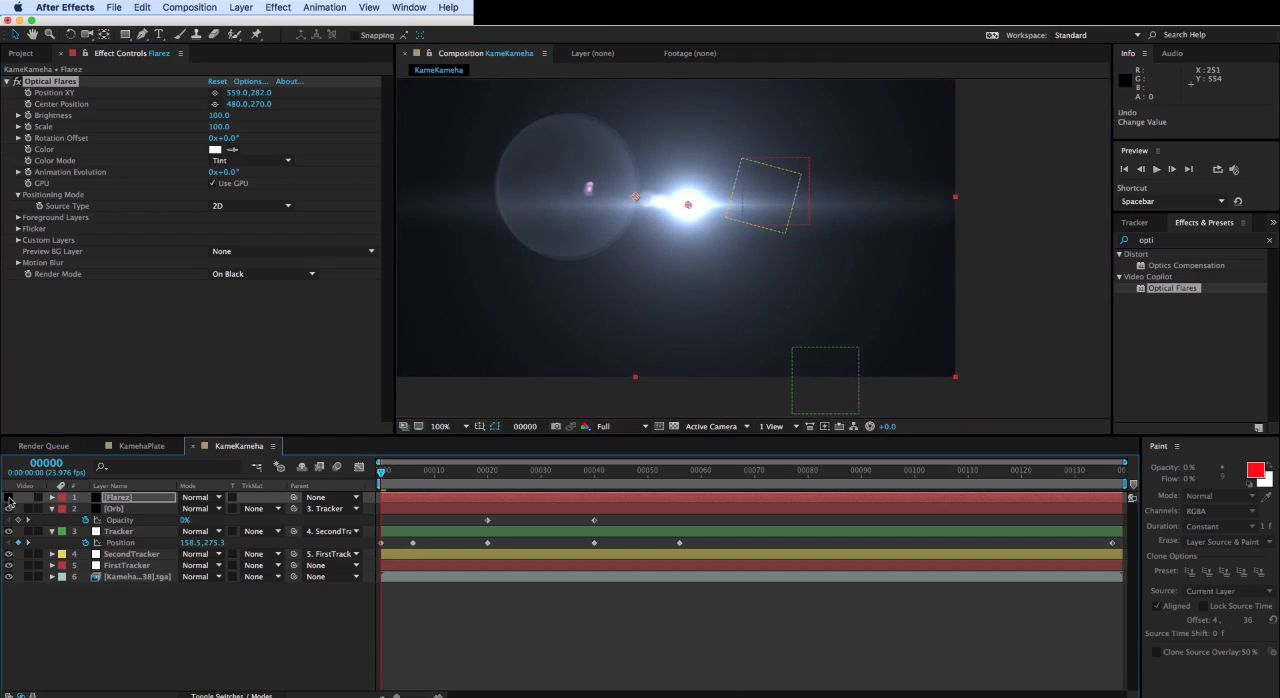
{"action": "left_click", "coordinate": [9, 497]}
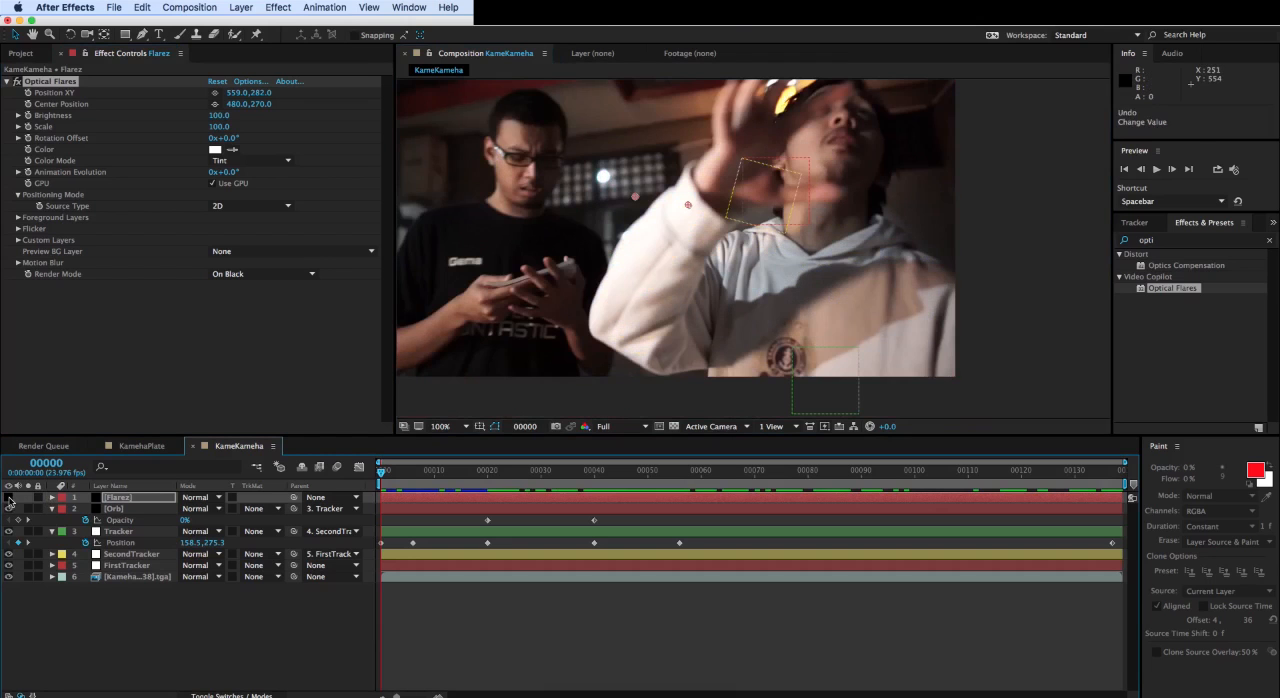
{"action": "left_click_drag", "start_coordinate": [395, 470], "coordinate": [476, 470]}
{"action": "left_click", "coordinate": [9, 497]}
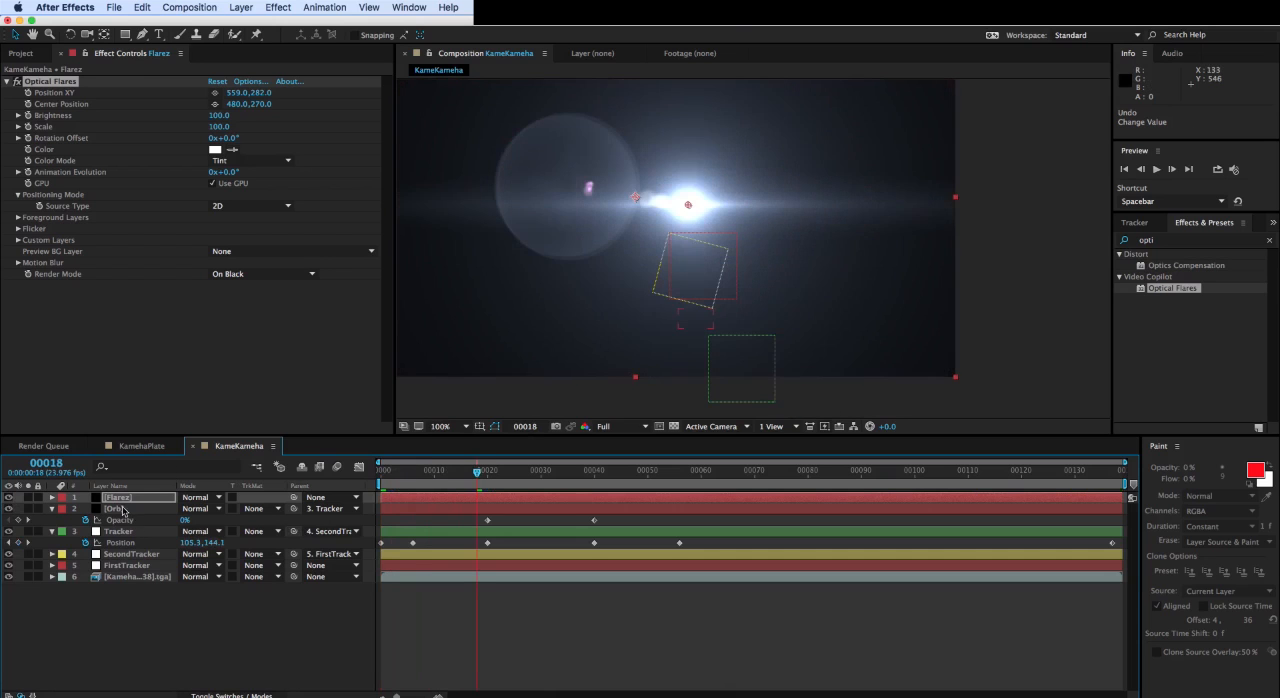
{"action": "left_click", "coordinate": [122, 511]}
{"action": "left_click", "coordinate": [9, 497]}
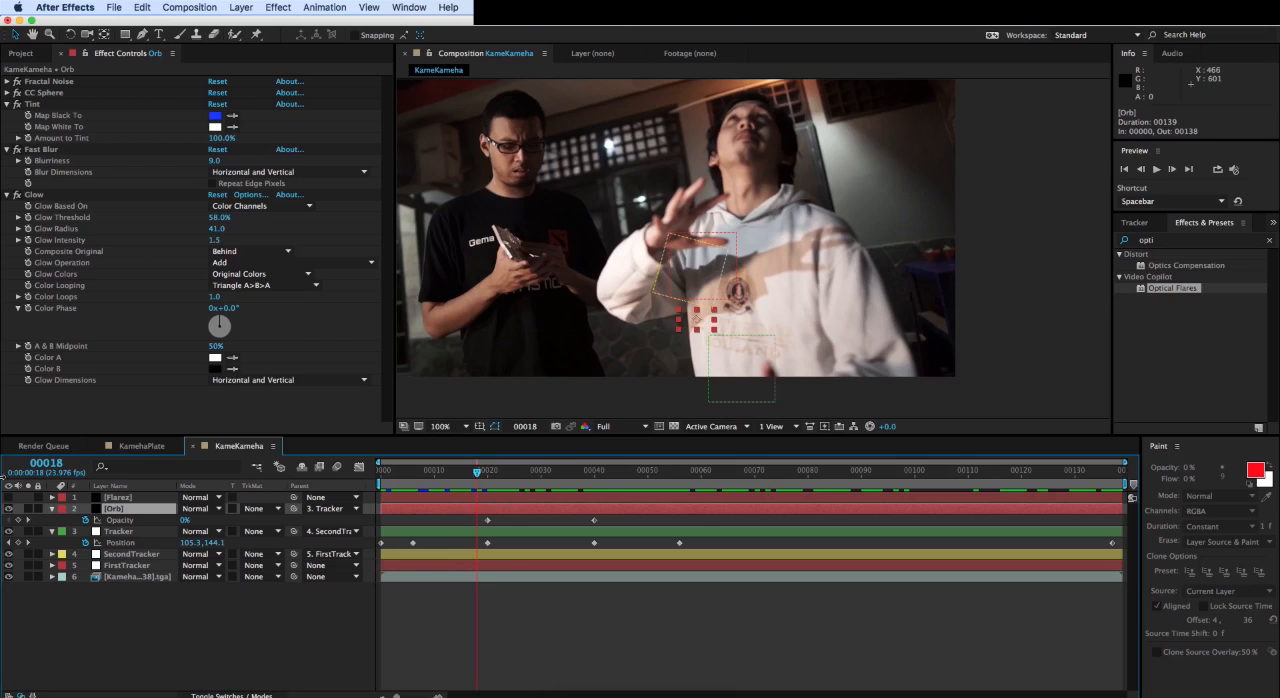
- Review the Source Type options in the Flarez layer's Optical Flares positioning mode, keeping 2D
{"action": "left_click", "coordinate": [120, 497]}
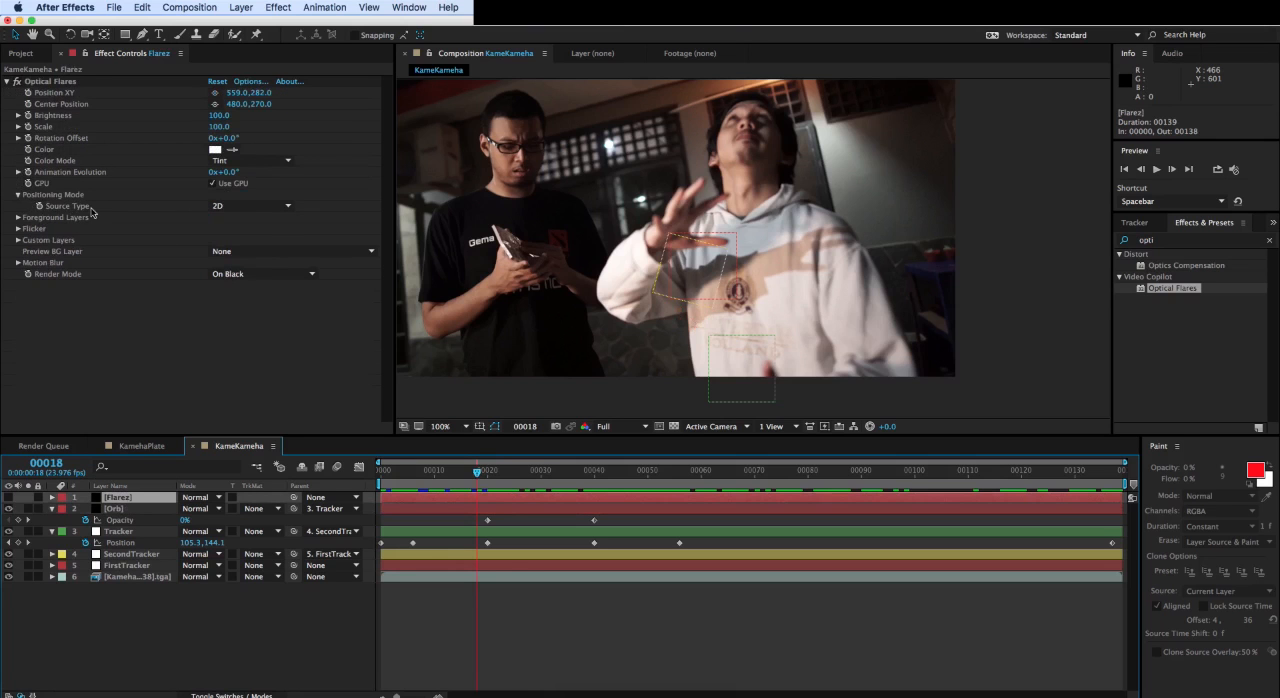
{"action": "left_click", "coordinate": [232, 208]}
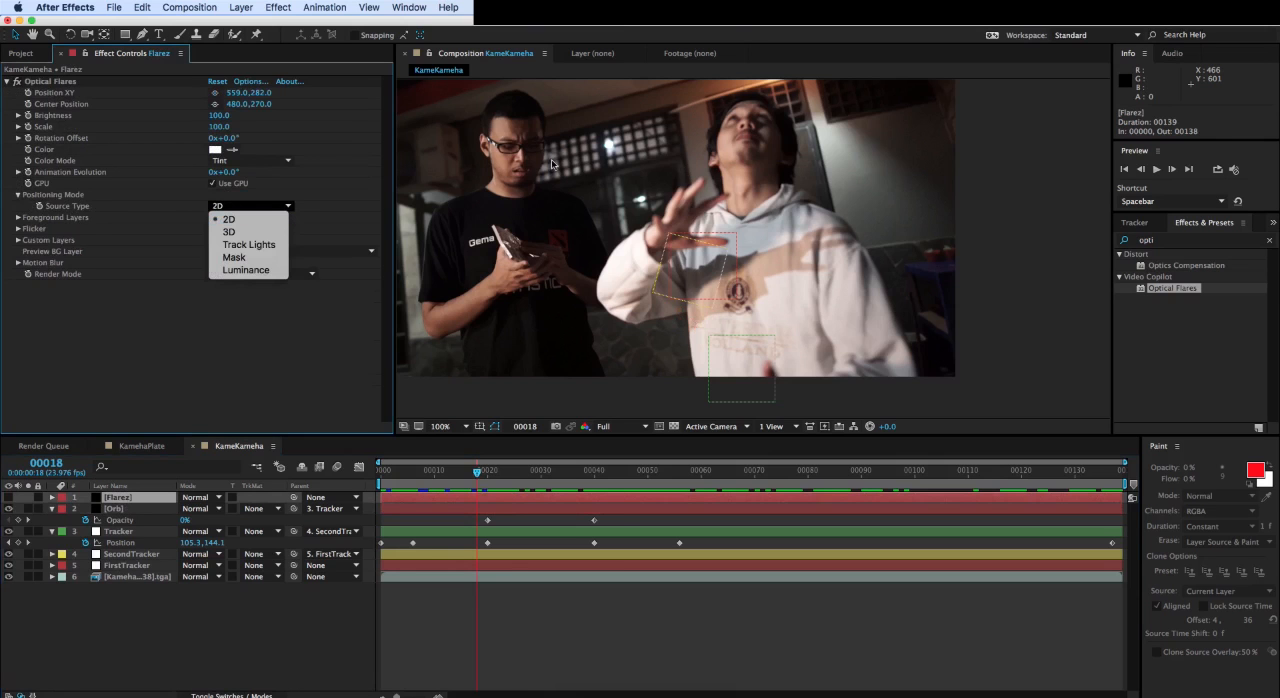
{"action": "left_click", "coordinate": [140, 316]}
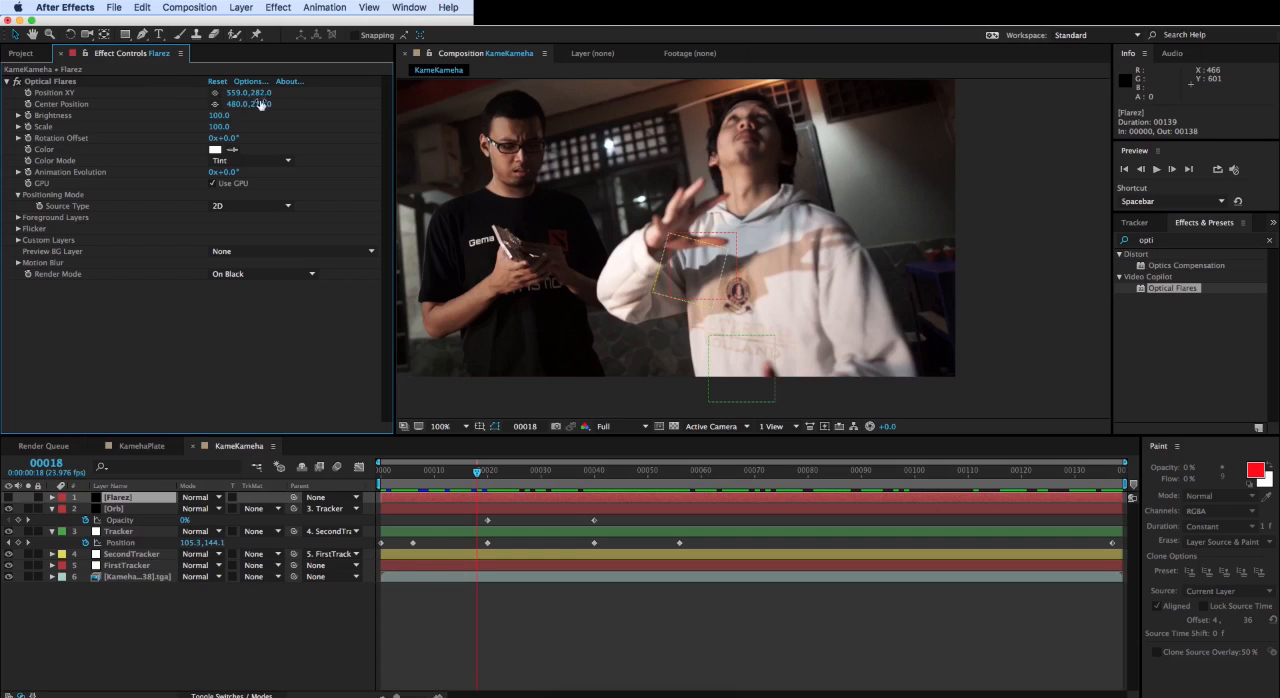
{"action": "left_click", "coordinate": [256, 205]}
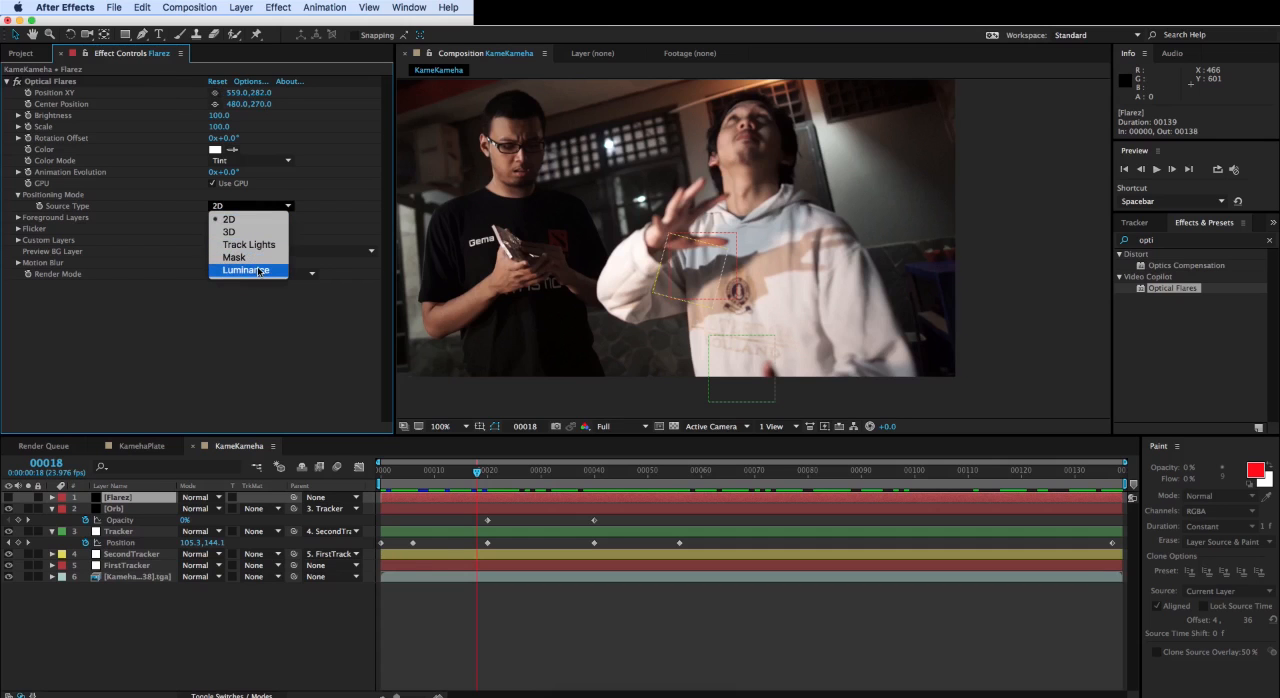
{"action": "left_click", "coordinate": [299, 613]}
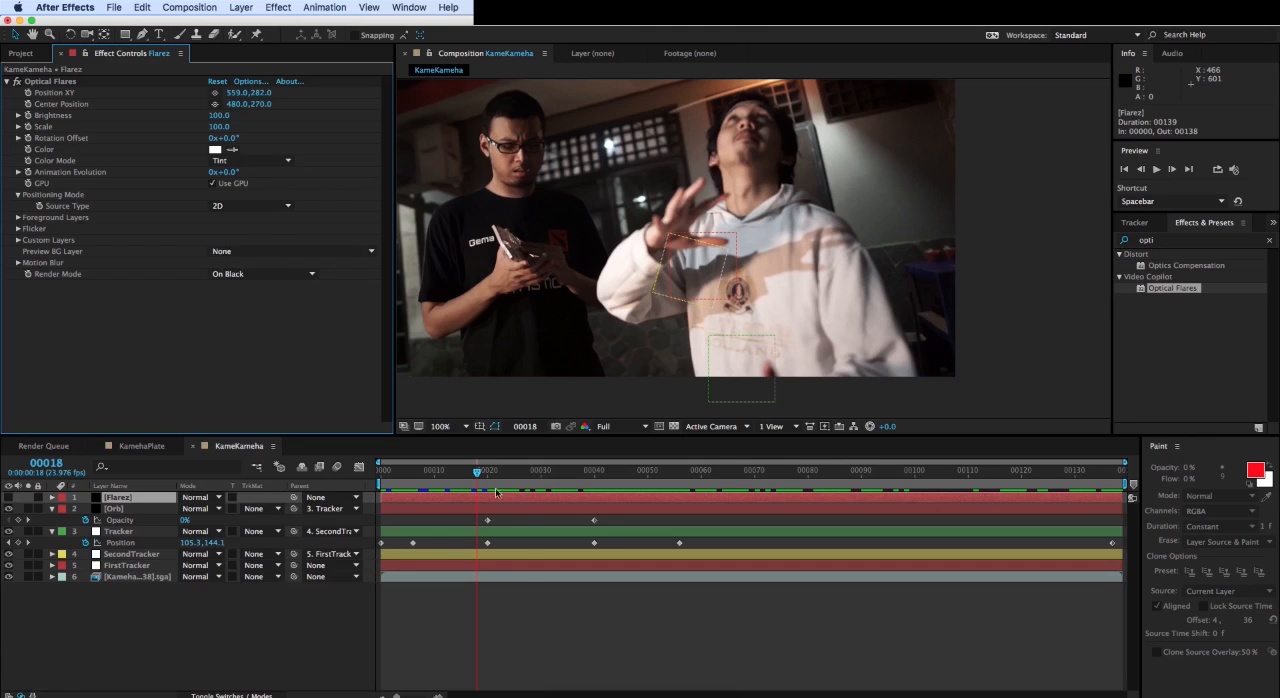
- Go to frame 83 and compare the Orb layer with the Flarez layer and their effects
{"action": "left_click_drag", "start_coordinate": [486, 478], "coordinate": [824, 507]}
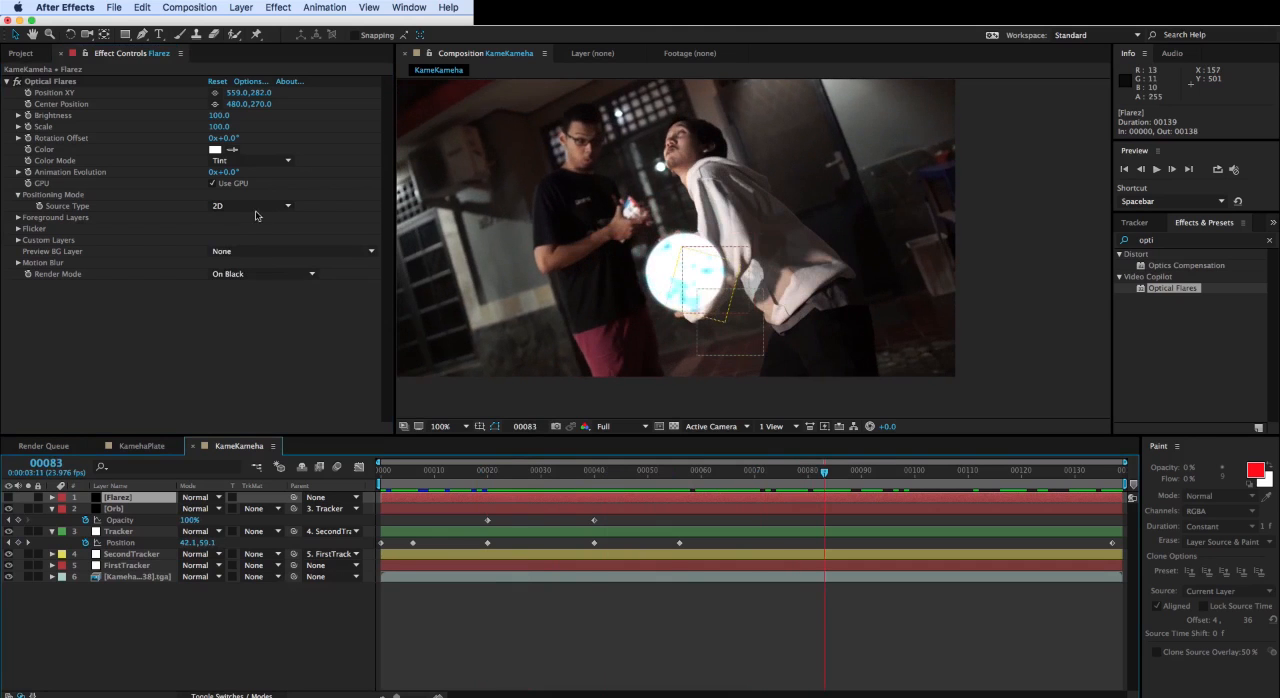
{"action": "left_click", "coordinate": [120, 510]}
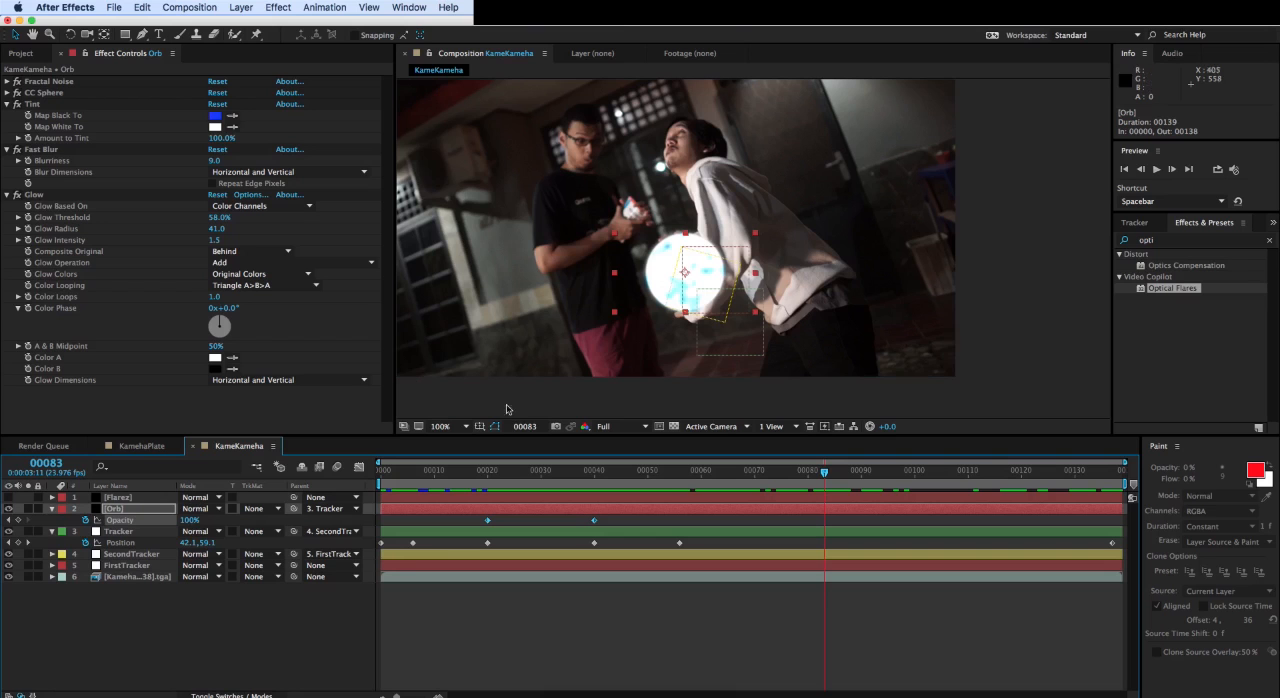
{"action": "left_click", "coordinate": [136, 510]}
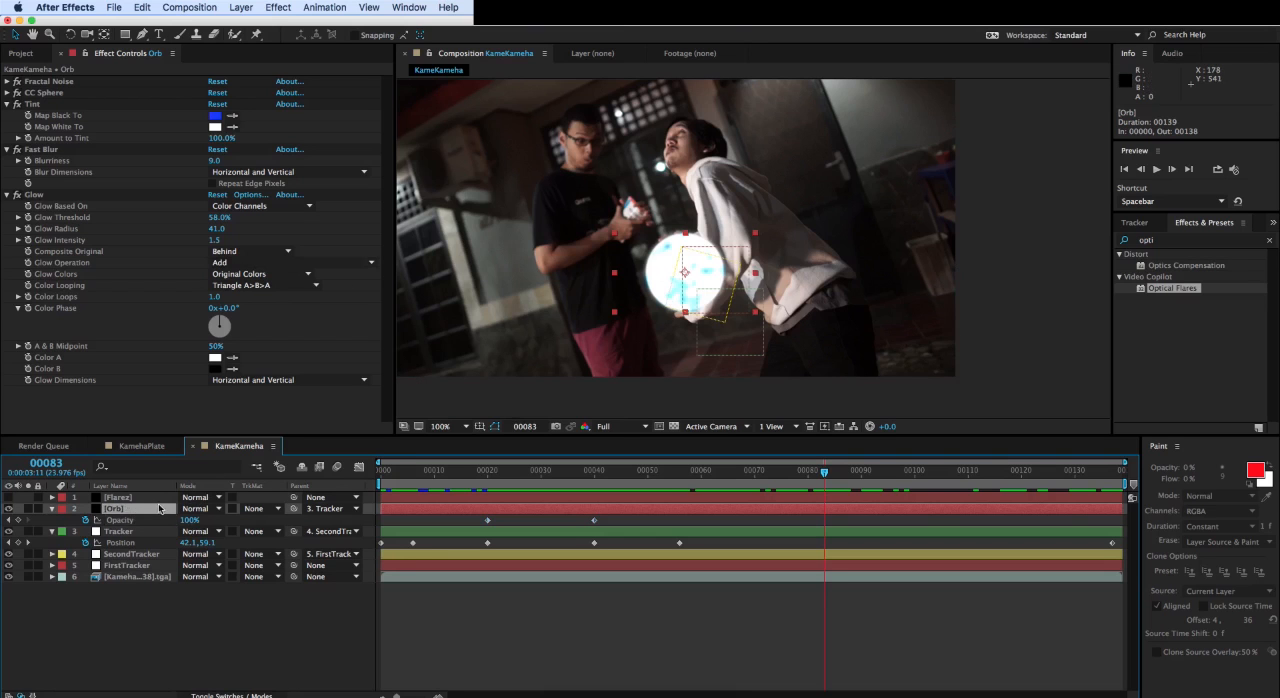
{"action": "left_click", "coordinate": [118, 497]}
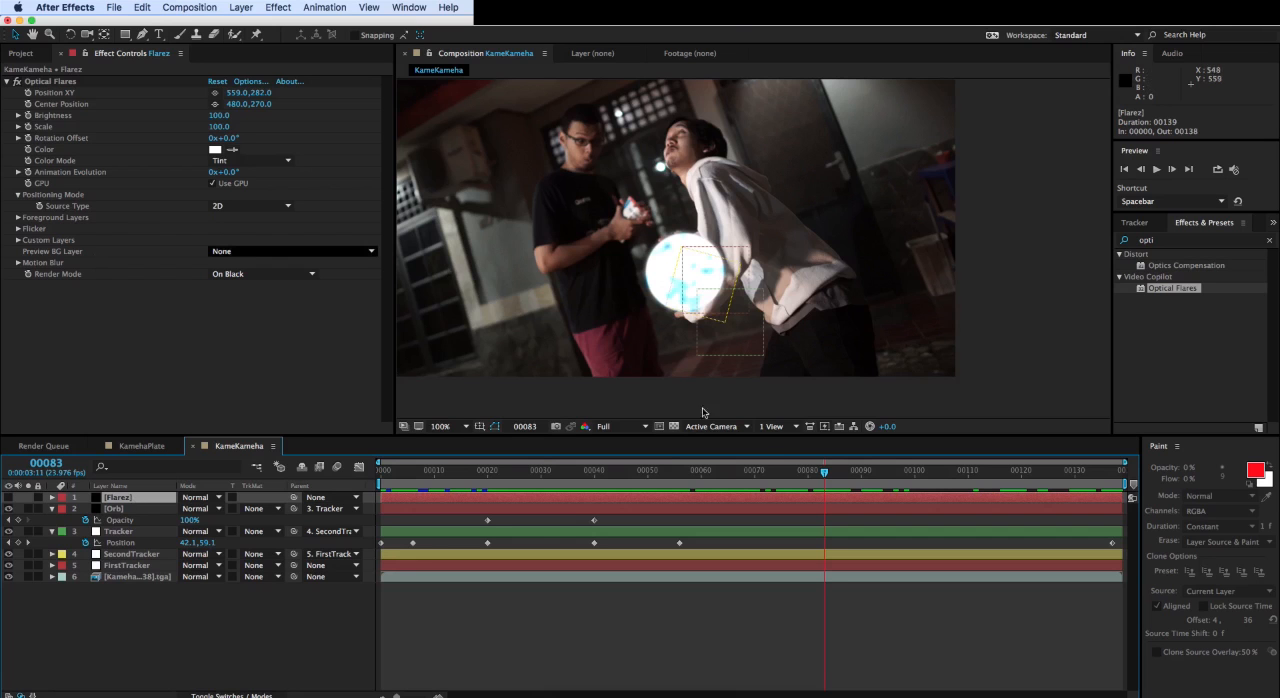
{"action": "mouse_move", "coordinate": [826, 474]}
{"action": "left_mouse_down"}
{"action": "mouse_move", "coordinate": [720, 473]}
{"action": "mouse_move", "coordinate": [841, 470]}
{"action": "mouse_move", "coordinate": [825, 471]}
{"action": "left_mouse_up"}
{"action": "left_click", "coordinate": [125, 510]}
{"action": "left_click", "coordinate": [124, 499]}
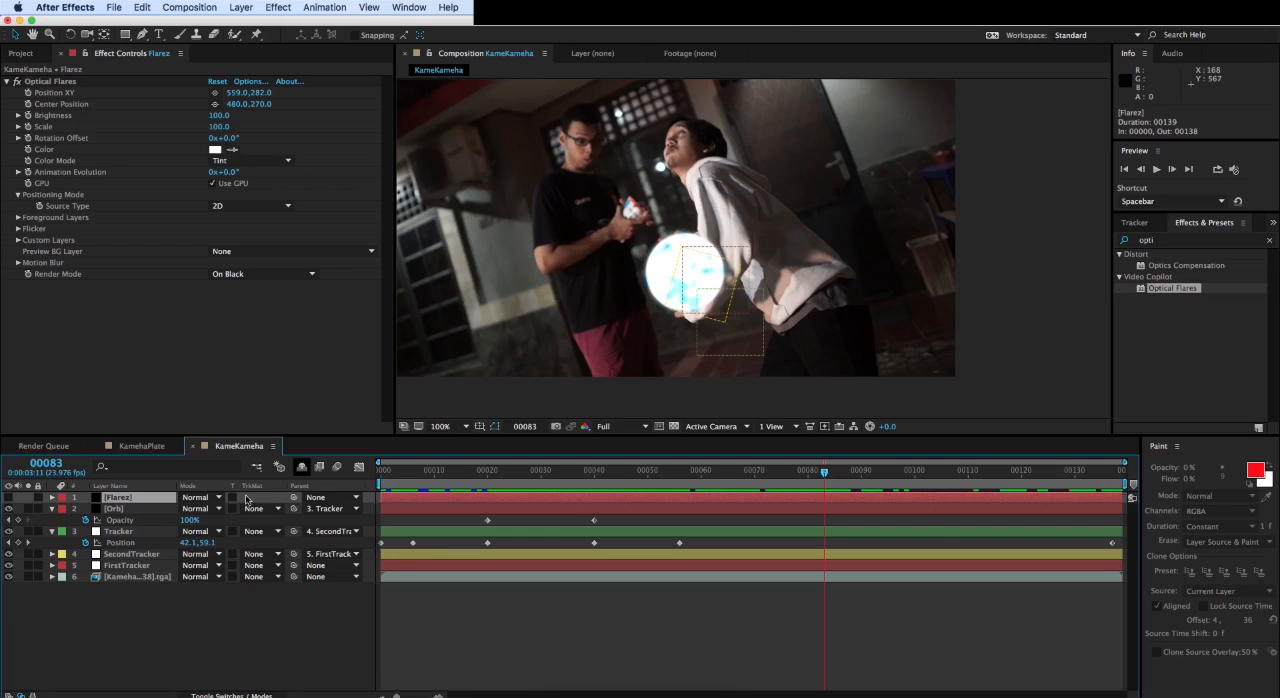
- Show the Flarez layer and set the flare's center position to about 424, 311 and its Position XY to about 485, 205
{"action": "left_click", "coordinate": [8, 497]}
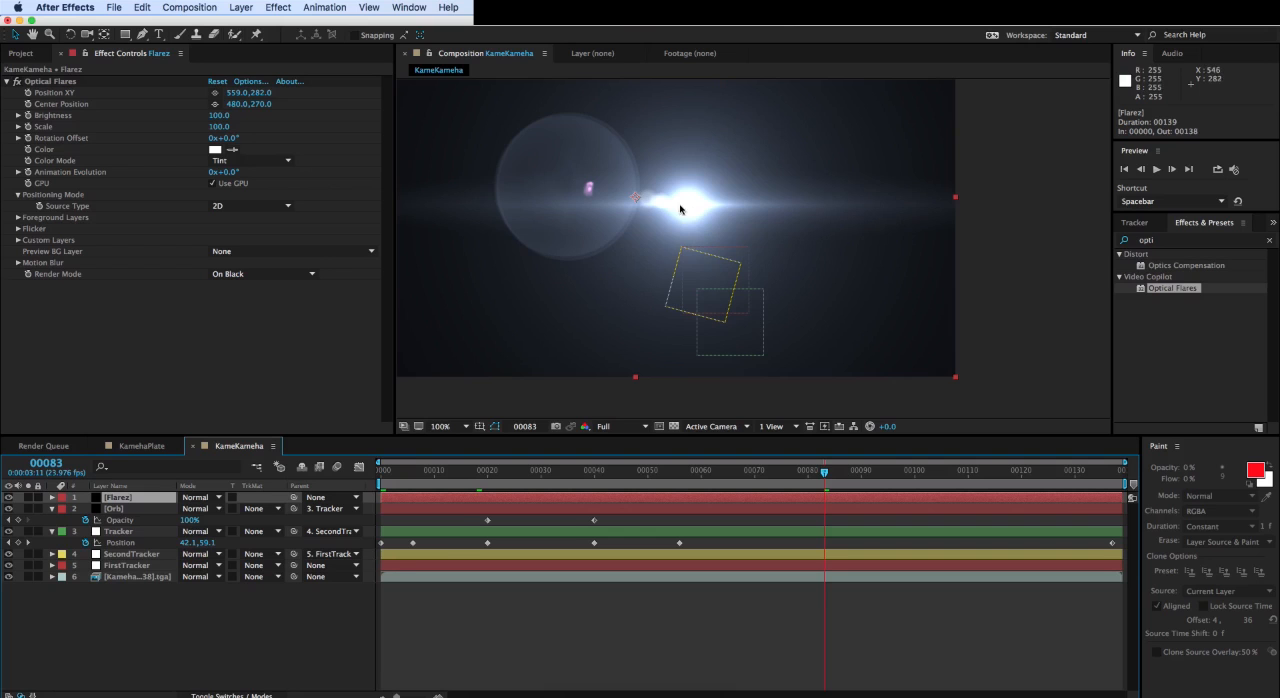
{"action": "left_click", "coordinate": [214, 104]}
{"action": "left_click", "coordinate": [557, 246]}
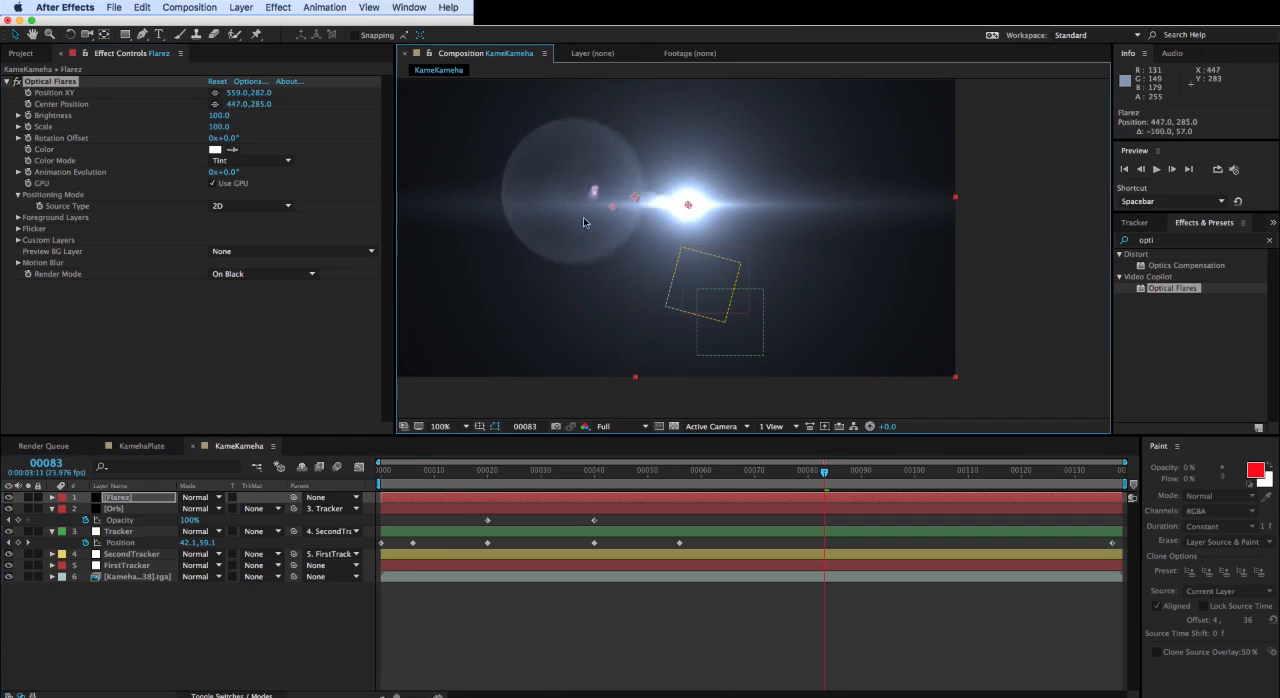
{"action": "left_click_drag", "start_coordinate": [557, 243], "coordinate": [598, 223]}
{"action": "left_click_drag", "start_coordinate": [690, 206], "coordinate": [652, 228]}
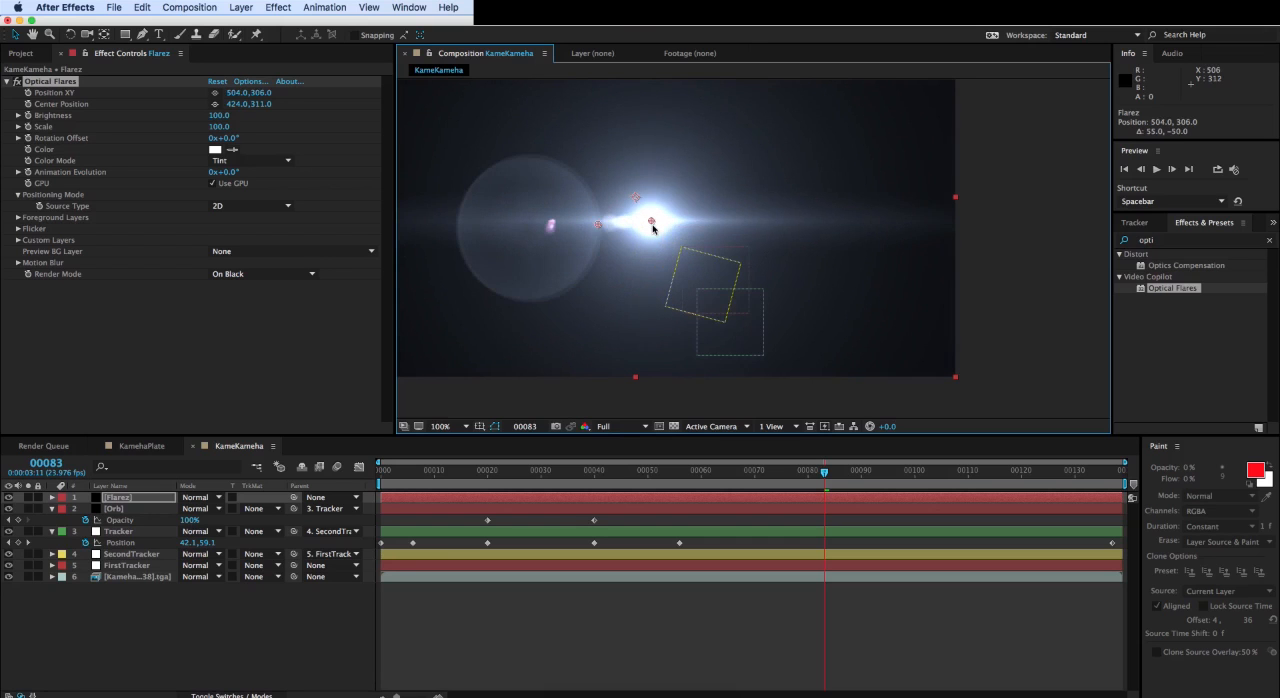
{"action": "left_click_drag", "start_coordinate": [652, 228], "coordinate": [593, 188]}
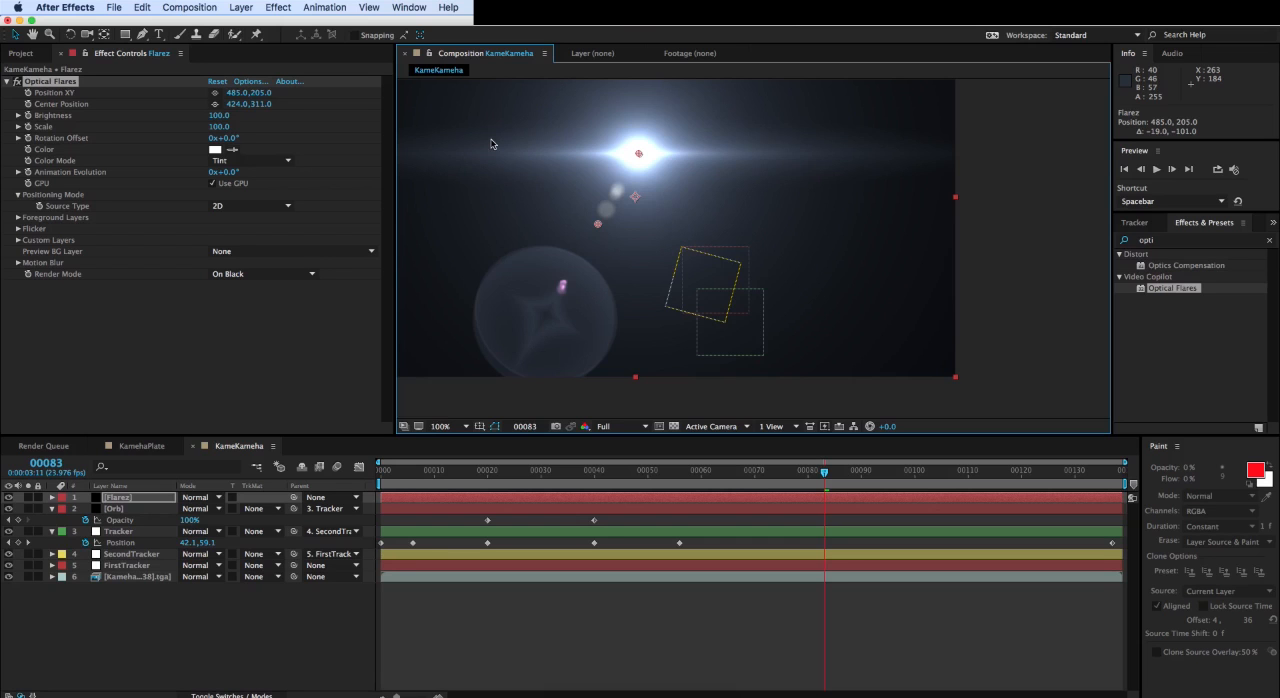
- Collapse the Orb and Tracker layer properties and move the flare's Position XY to about 626, 324
{"action": "left_click", "coordinate": [52, 509]}
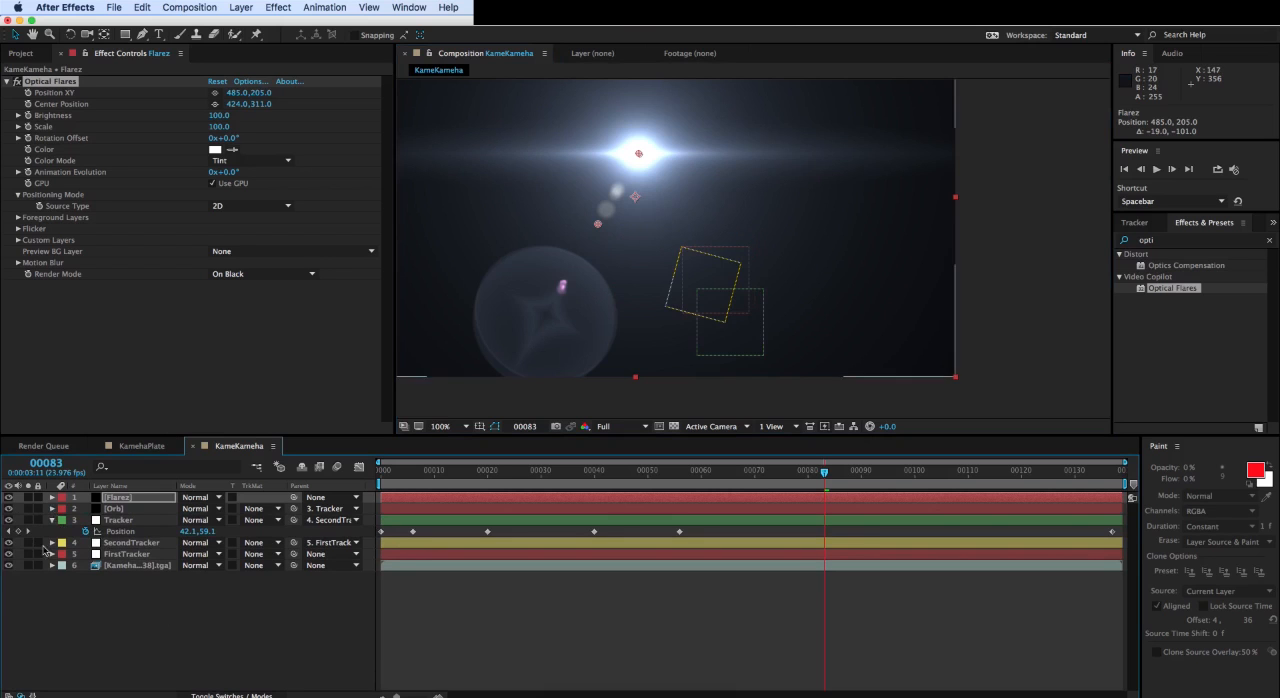
{"action": "left_click", "coordinate": [52, 521]}
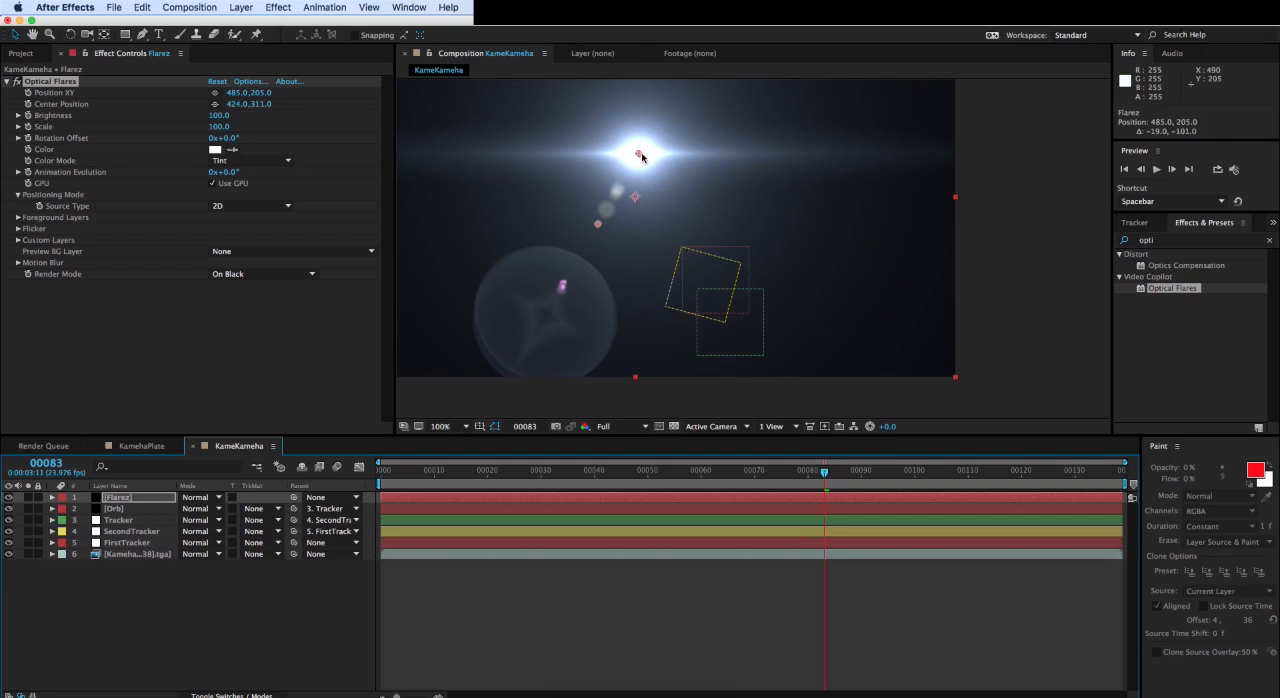
{"action": "left_click_drag", "start_coordinate": [640, 153], "coordinate": [735, 235]}
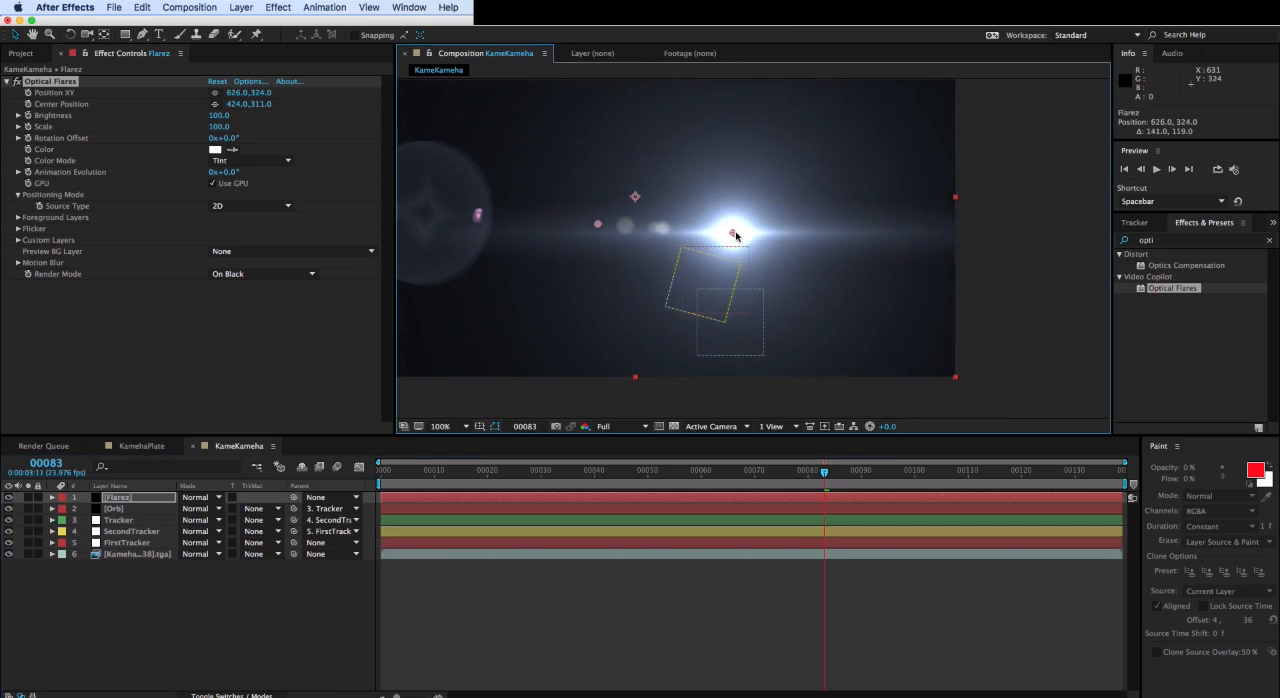
- Add a new Spot light layer with the default settings to the KameKameha composition
{"action": "left_click", "coordinate": [243, 7]}
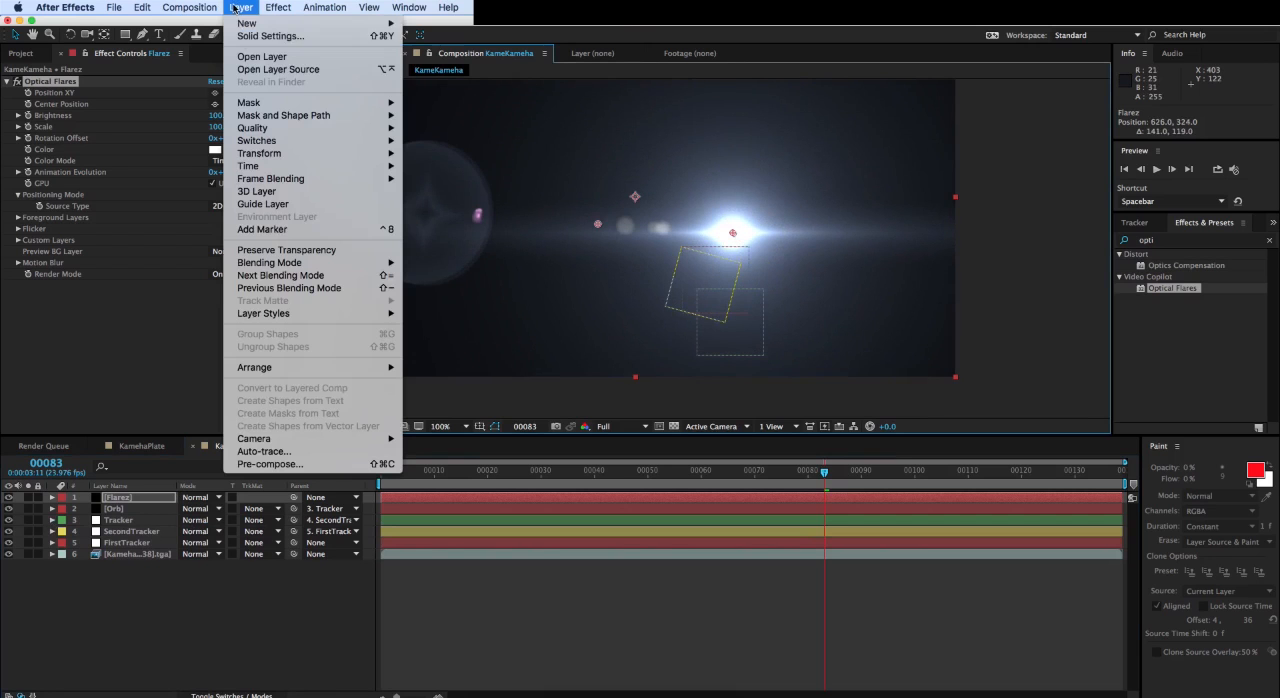
{"action": "mouse_move", "coordinate": [244, 23]}
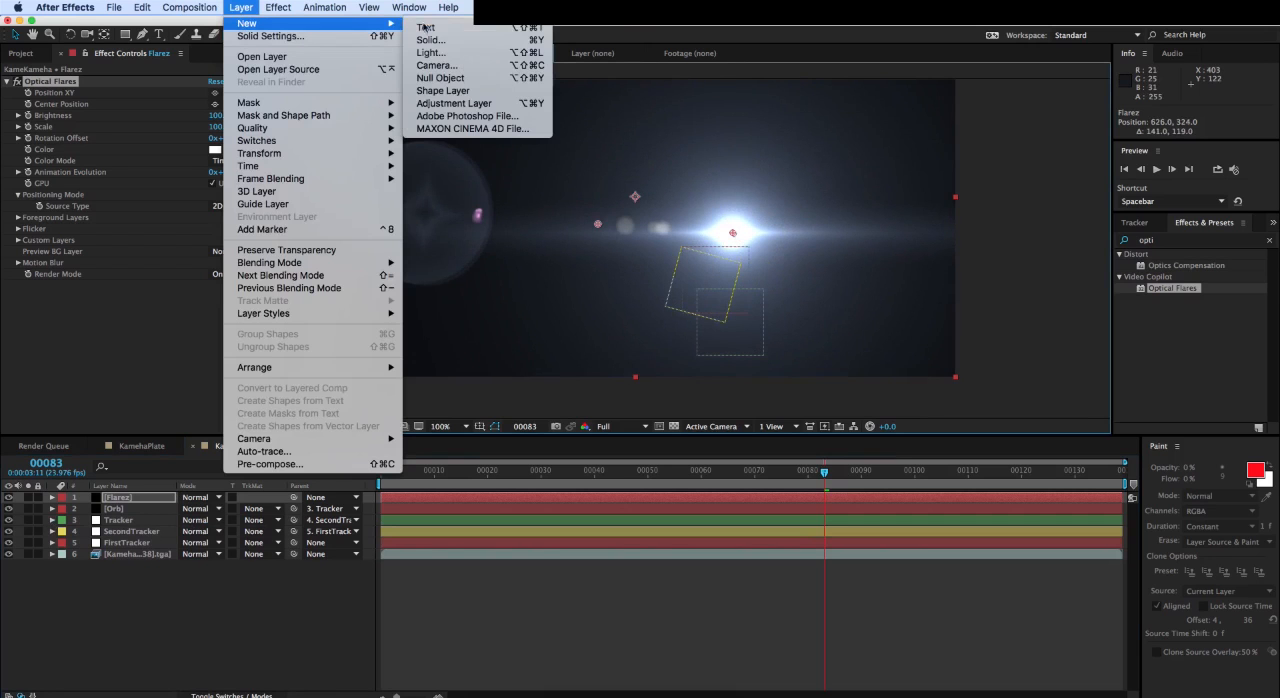
{"action": "left_click", "coordinate": [464, 56]}
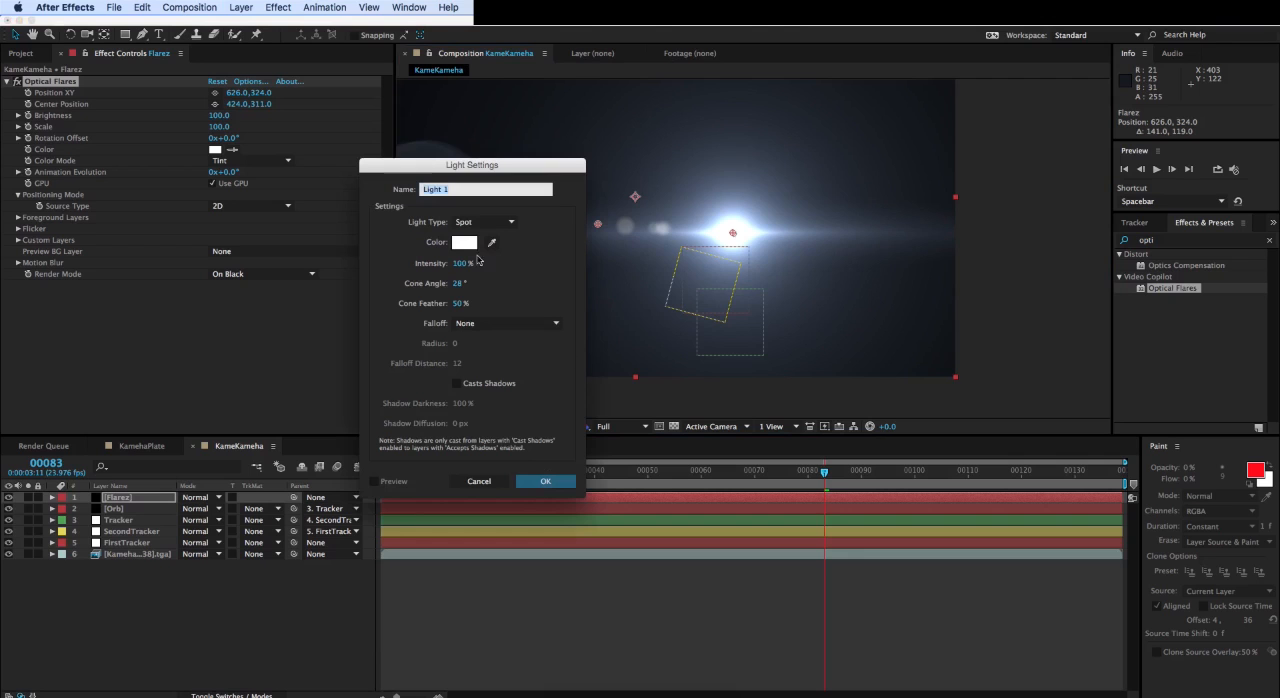
{"action": "left_click", "coordinate": [536, 483]}
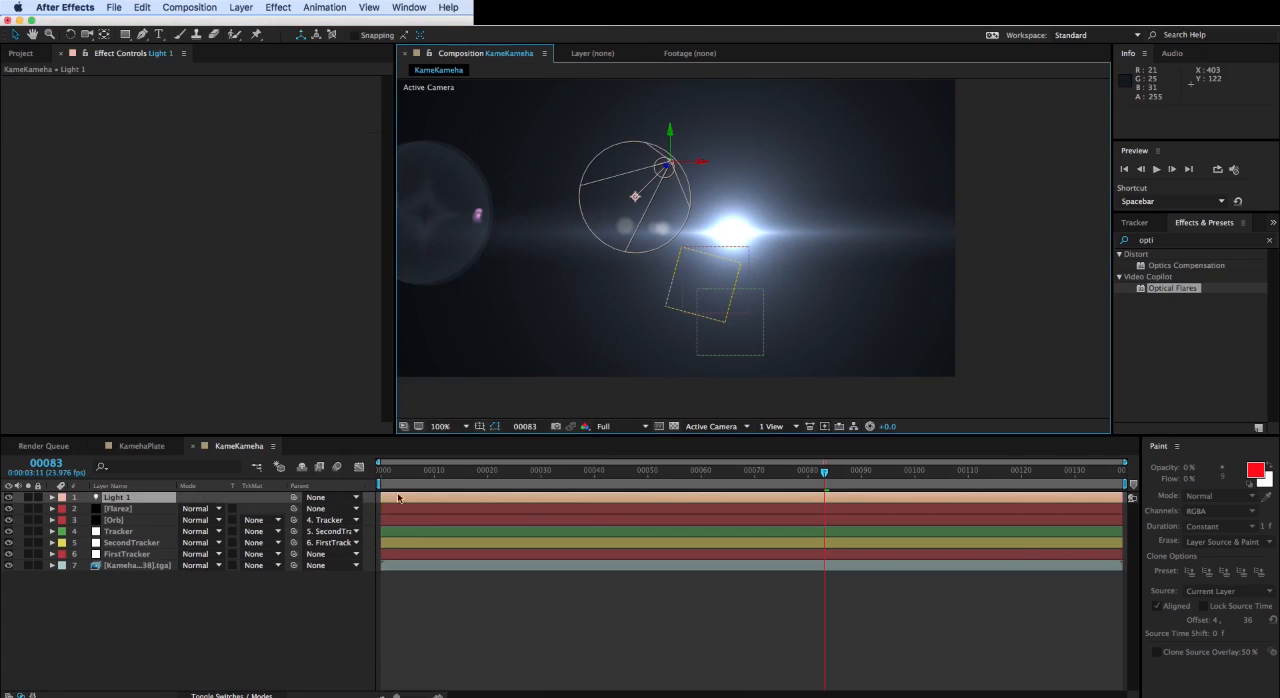
- Change the new light's type to Point and collapse its layer properties
{"action": "double_click", "coordinate": [140, 498]}
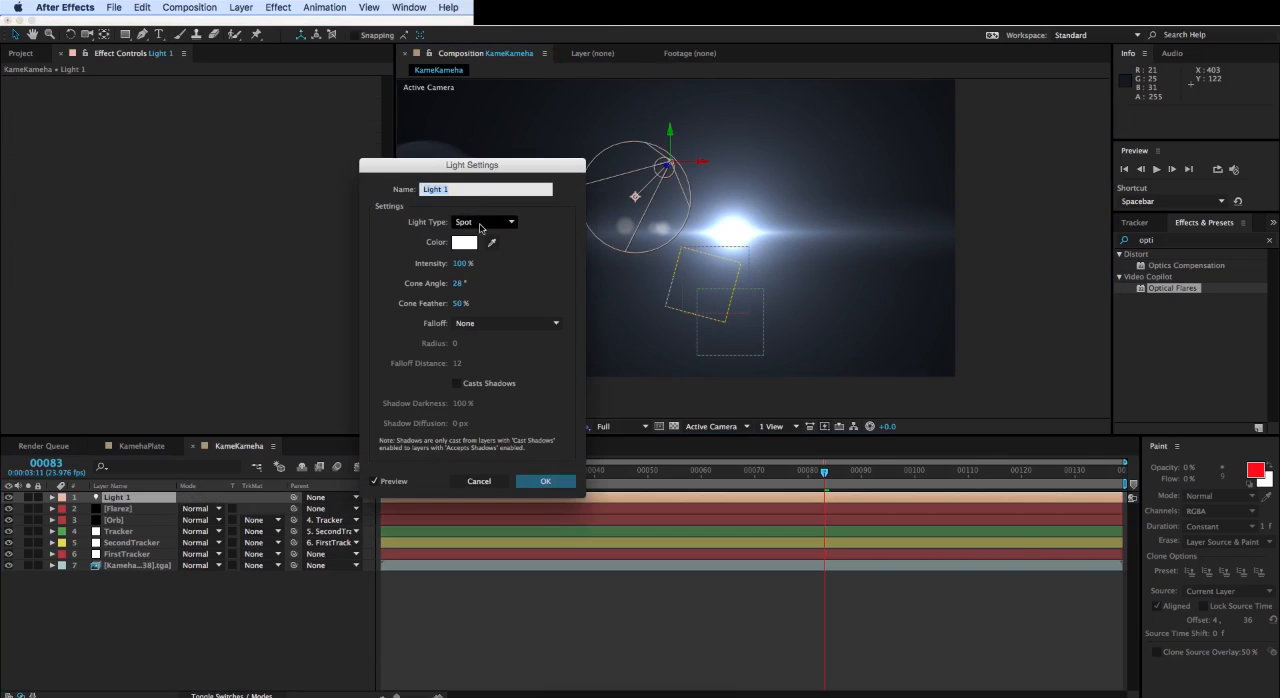
{"action": "left_click", "coordinate": [484, 221]}
{"action": "left_click", "coordinate": [477, 260]}
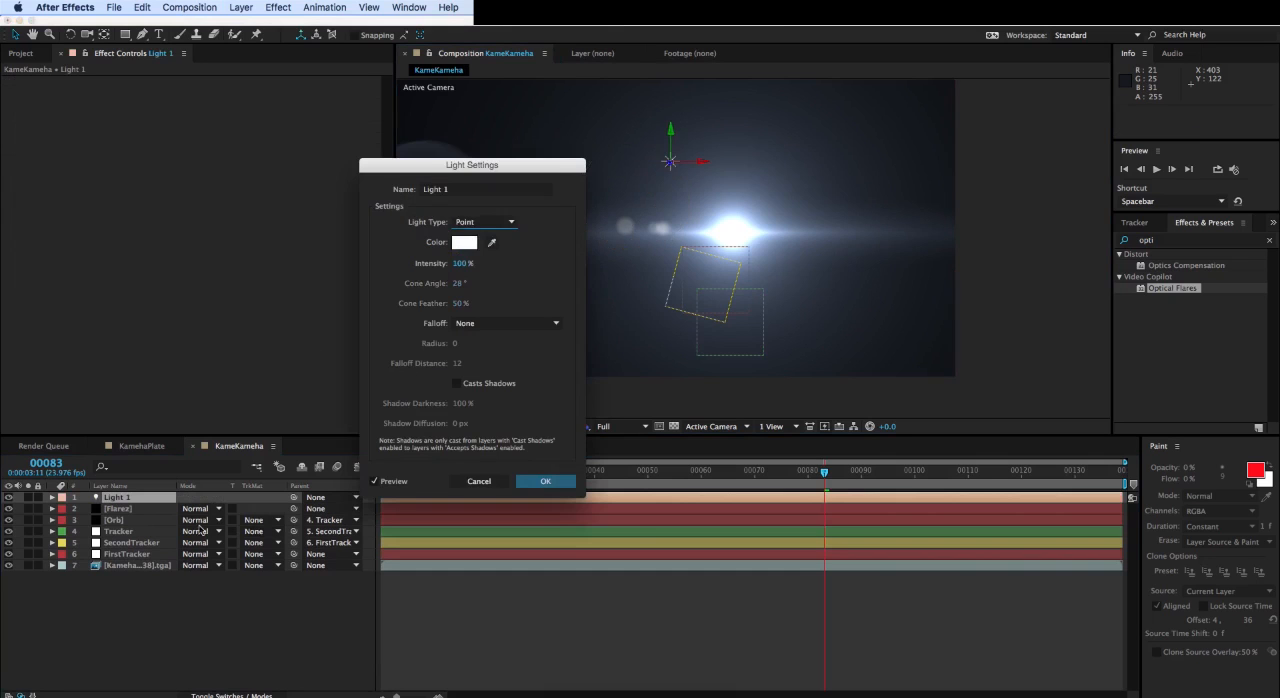
{"action": "left_click", "coordinate": [545, 481]}
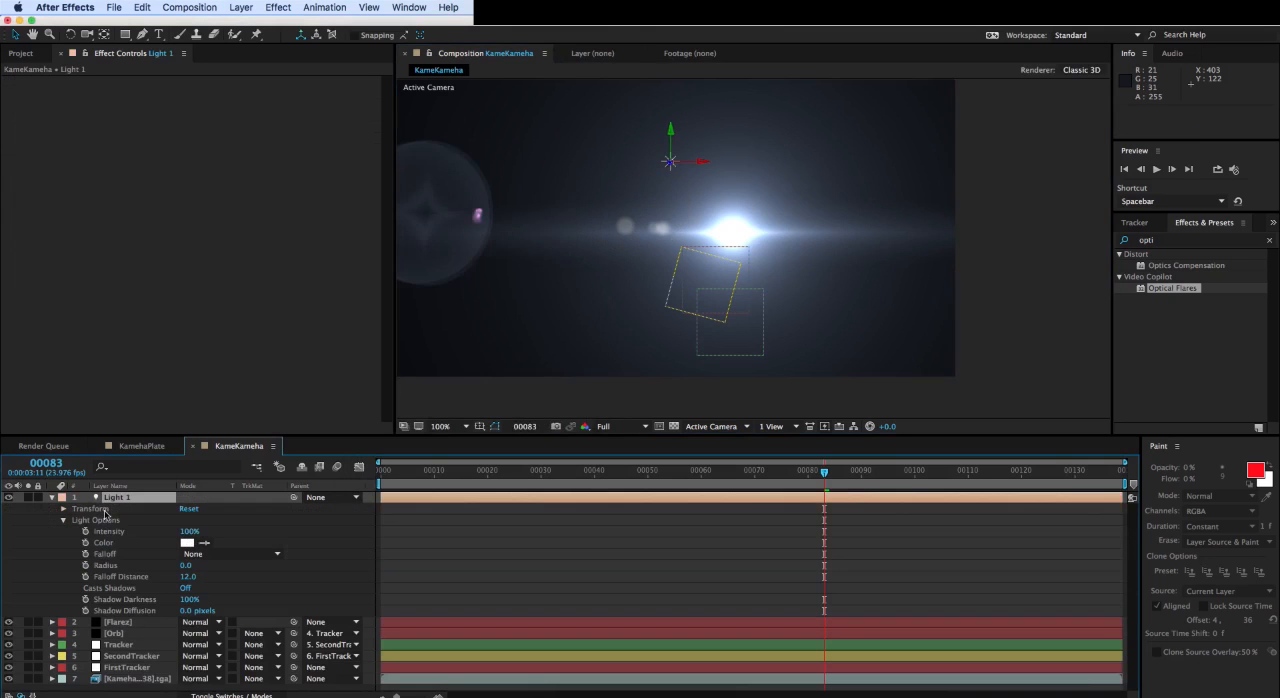
{"action": "left_click", "coordinate": [50, 497]}
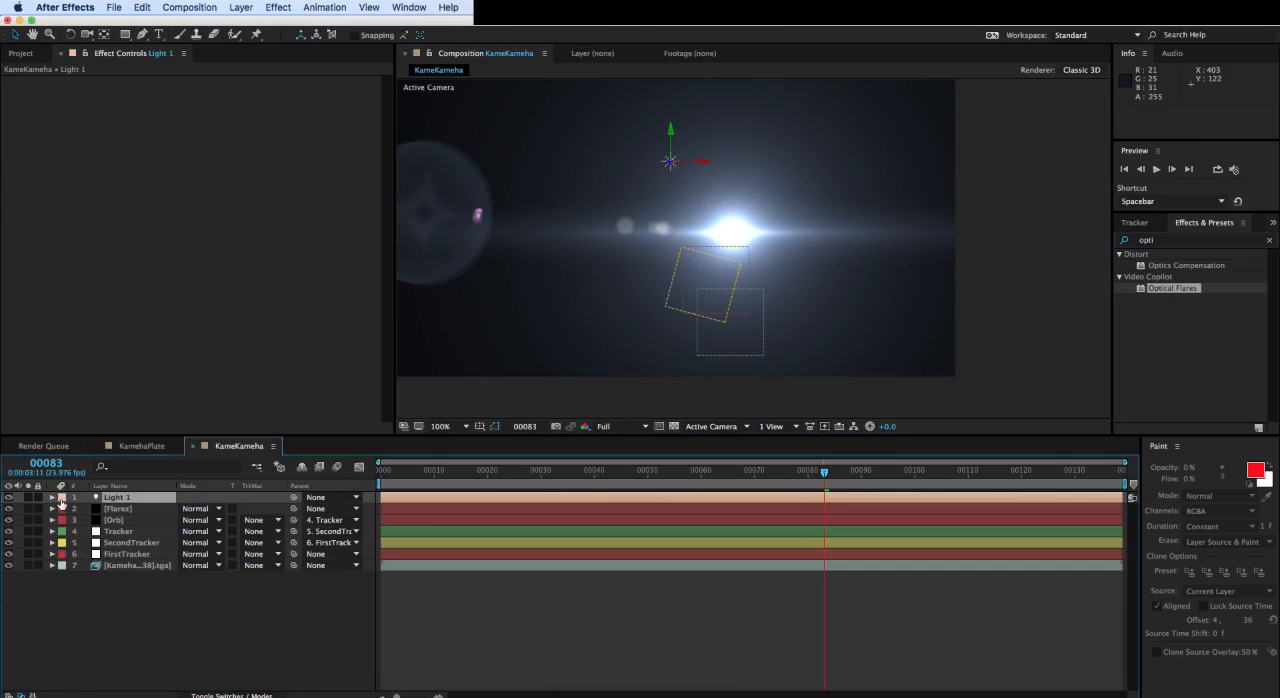
- Set the Flarez layer's blending mode to Screen
{"action": "left_click", "coordinate": [145, 509]}
{"action": "left_click", "coordinate": [205, 509]}
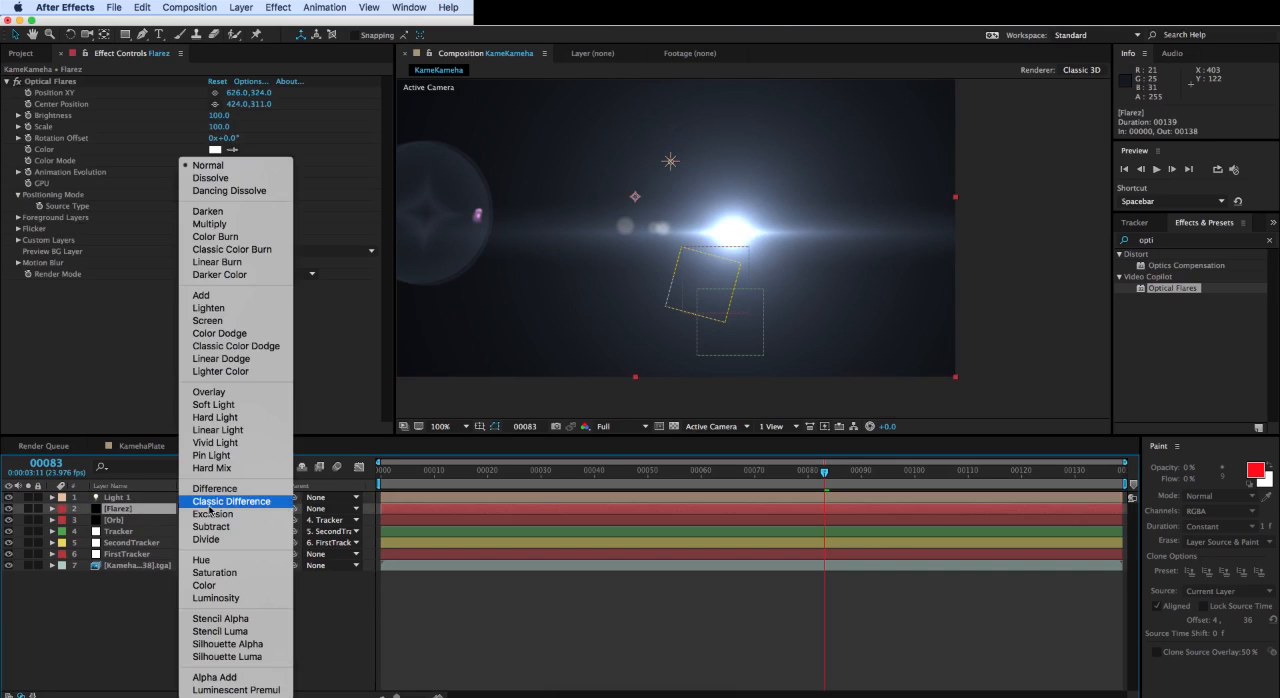
{"action": "left_click", "coordinate": [212, 321]}
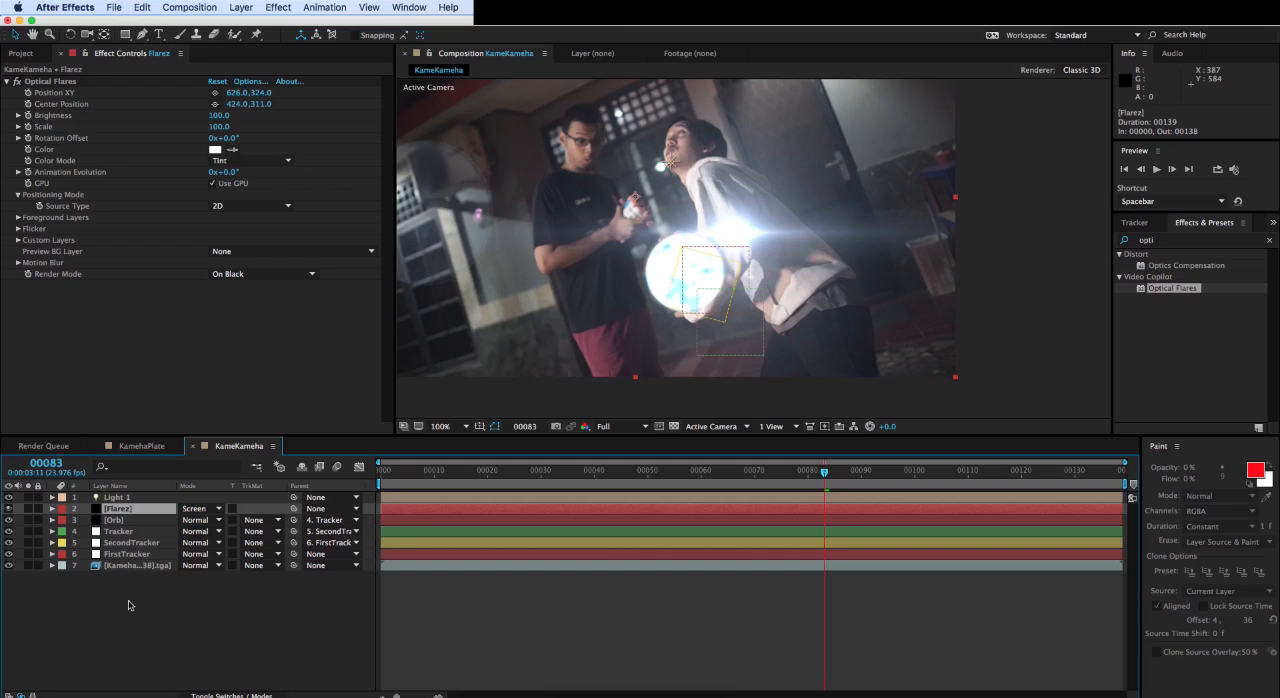
- Move Light 1 onto the centre of the glowing orb, at about 534, 353 in X and Y
{"action": "left_click", "coordinate": [122, 498]}
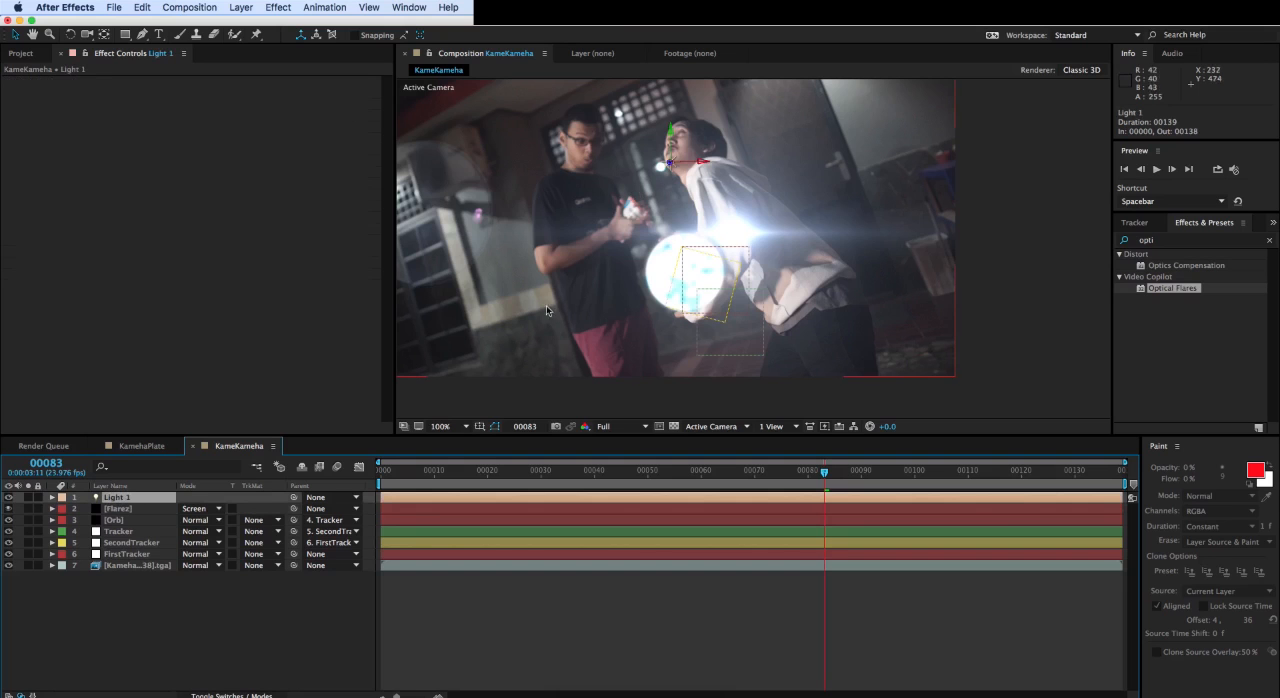
{"action": "left_click", "coordinate": [673, 135]}
{"action": "left_click_drag", "start_coordinate": [673, 135], "coordinate": [673, 225]}
{"action": "left_click_drag", "start_coordinate": [691, 273], "coordinate": [684, 241]}
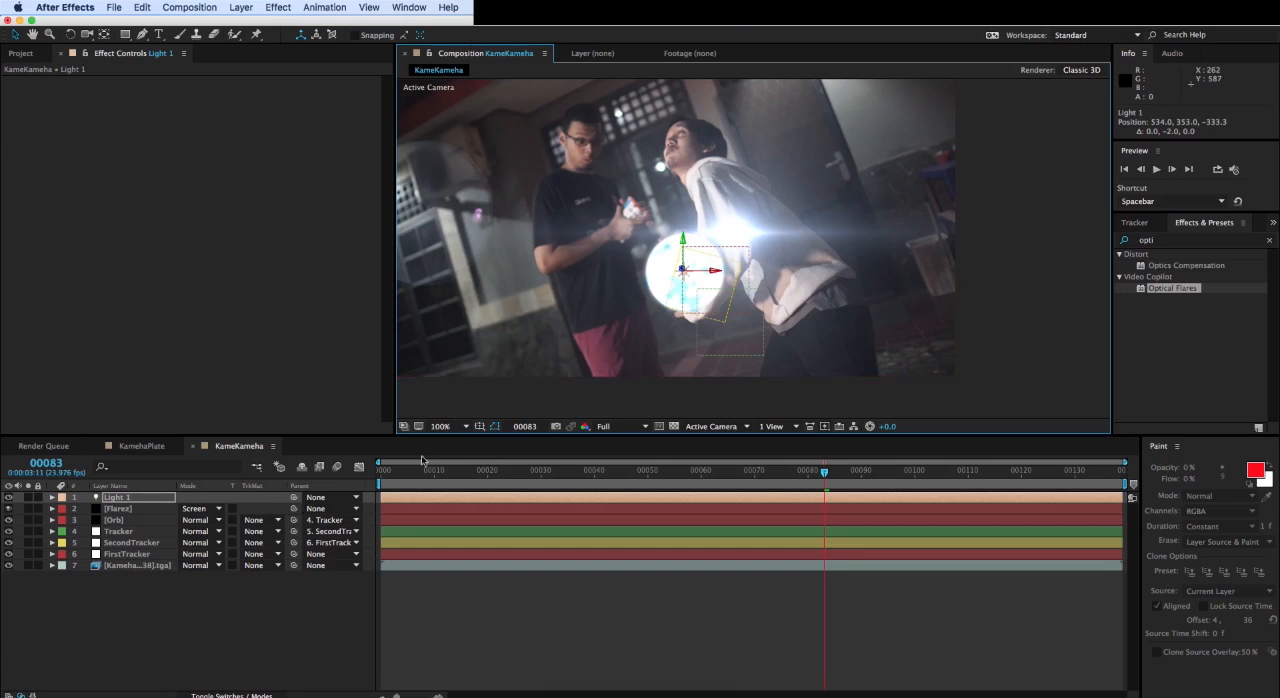
- Parent Light 1 to the Tracker layer and scrub through the footage to check that it follows the hands
{"action": "left_click_drag", "start_coordinate": [300, 500], "coordinate": [130, 536]}
{"action": "left_click", "coordinate": [130, 537]}
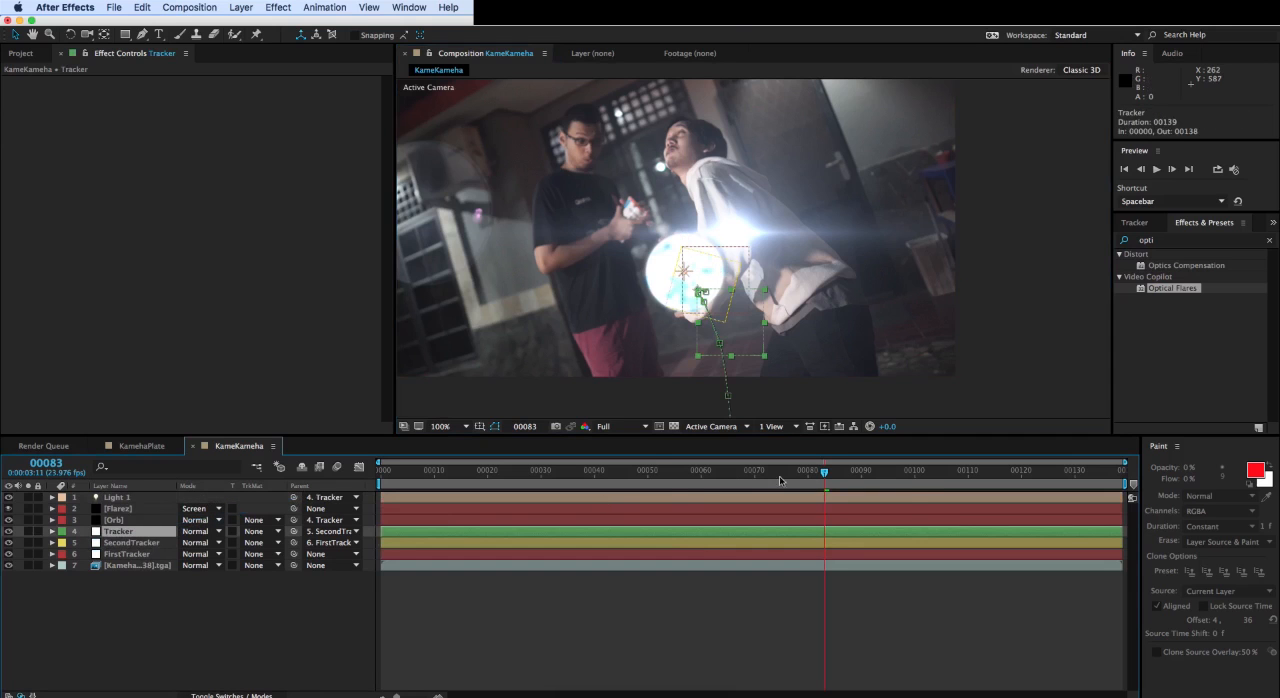
{"action": "left_click_drag", "start_coordinate": [824, 471], "coordinate": [768, 493]}
{"action": "left_click_drag", "start_coordinate": [678, 493], "coordinate": [799, 486]}
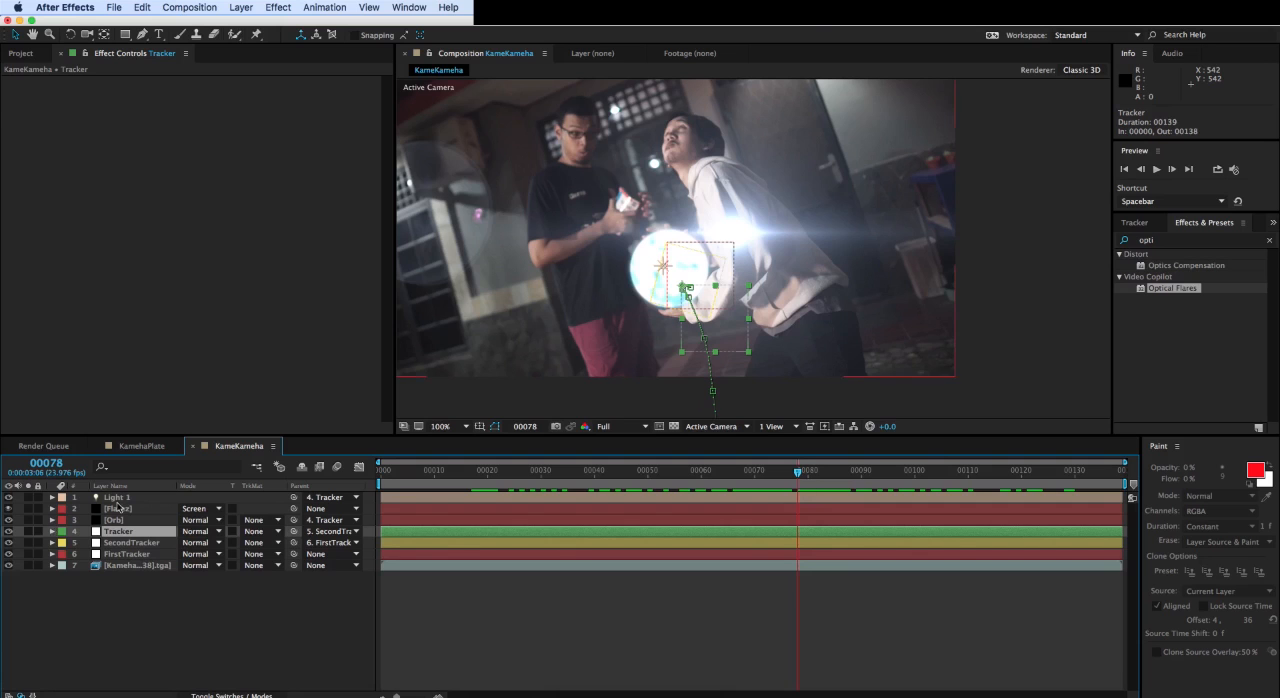
- Expand Light 1's Transform properties and set its Z position to 0
{"action": "left_click", "coordinate": [74, 498]}
{"action": "left_click", "coordinate": [52, 497]}
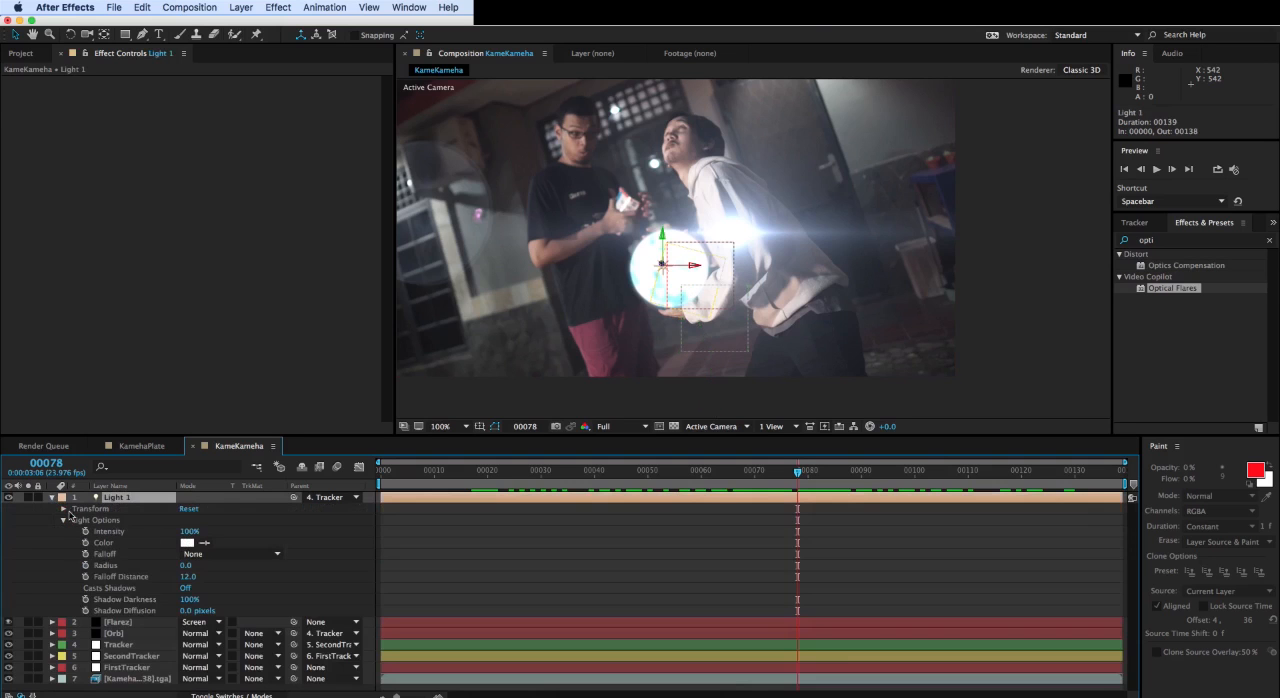
{"action": "left_click", "coordinate": [62, 509]}
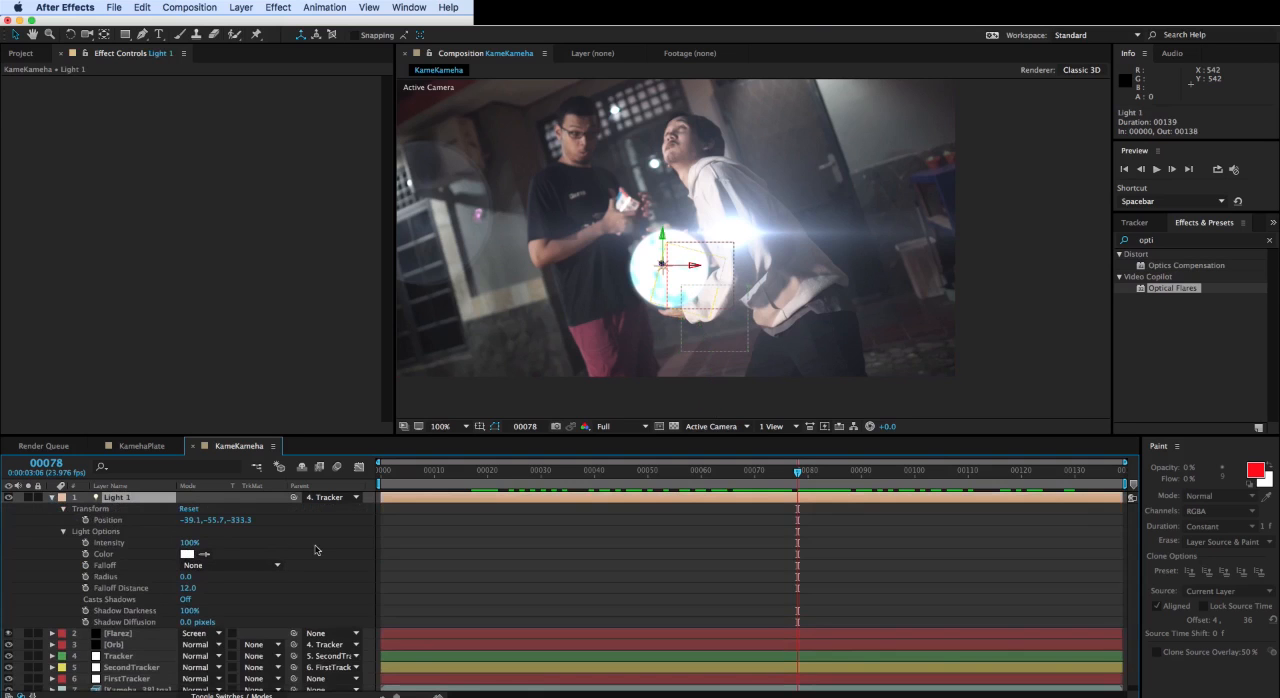
{"action": "left_click", "coordinate": [241, 520]}
{"action": "type", "text": "0"}
{"action": "left_click", "coordinate": [297, 527]}
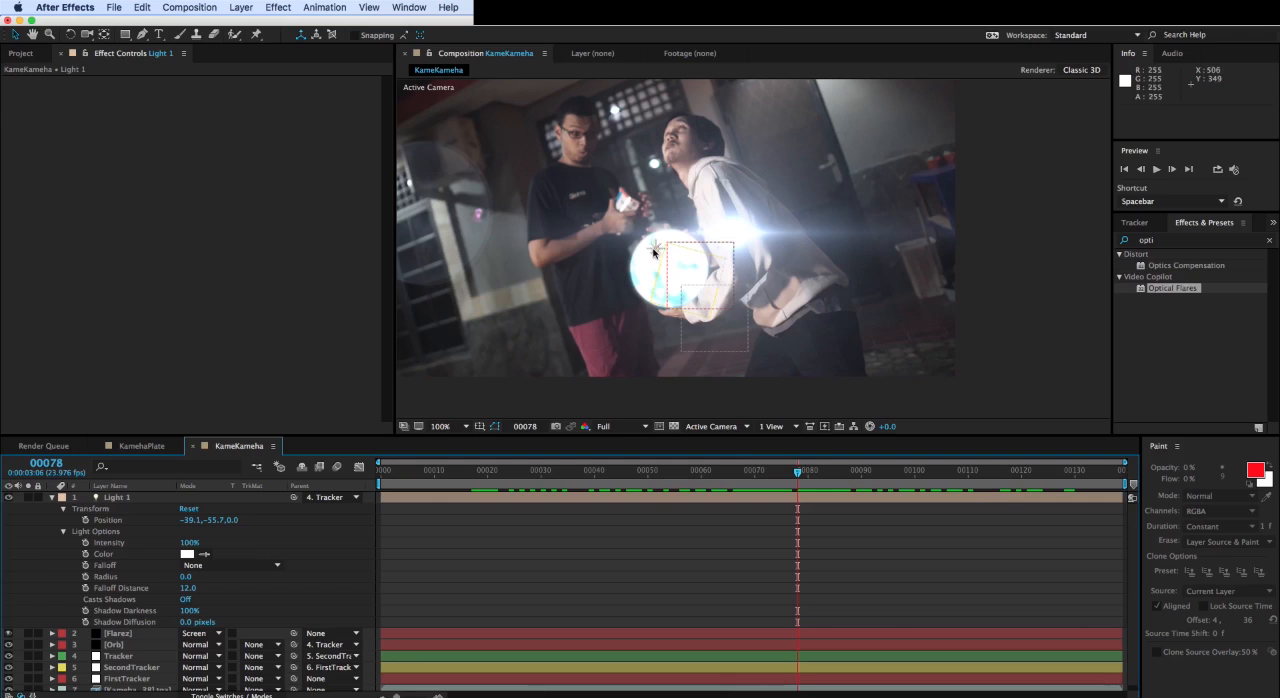
- Reposition Light 1 on the orb's centre at about -22.1, -28.7, 0 and scrub the timeline to check its tracking
{"action": "left_click", "coordinate": [655, 248]}
{"action": "left_click_drag", "start_coordinate": [657, 222], "coordinate": [698, 267]}
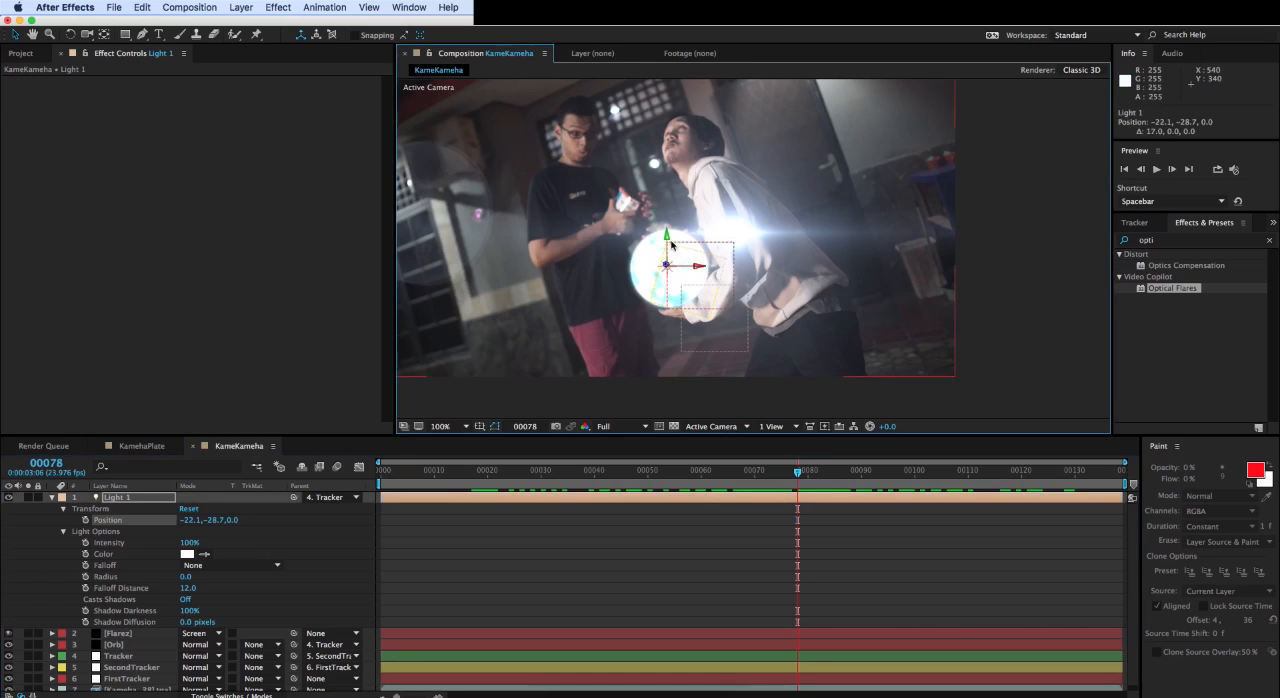
{"action": "left_click", "coordinate": [669, 240]}
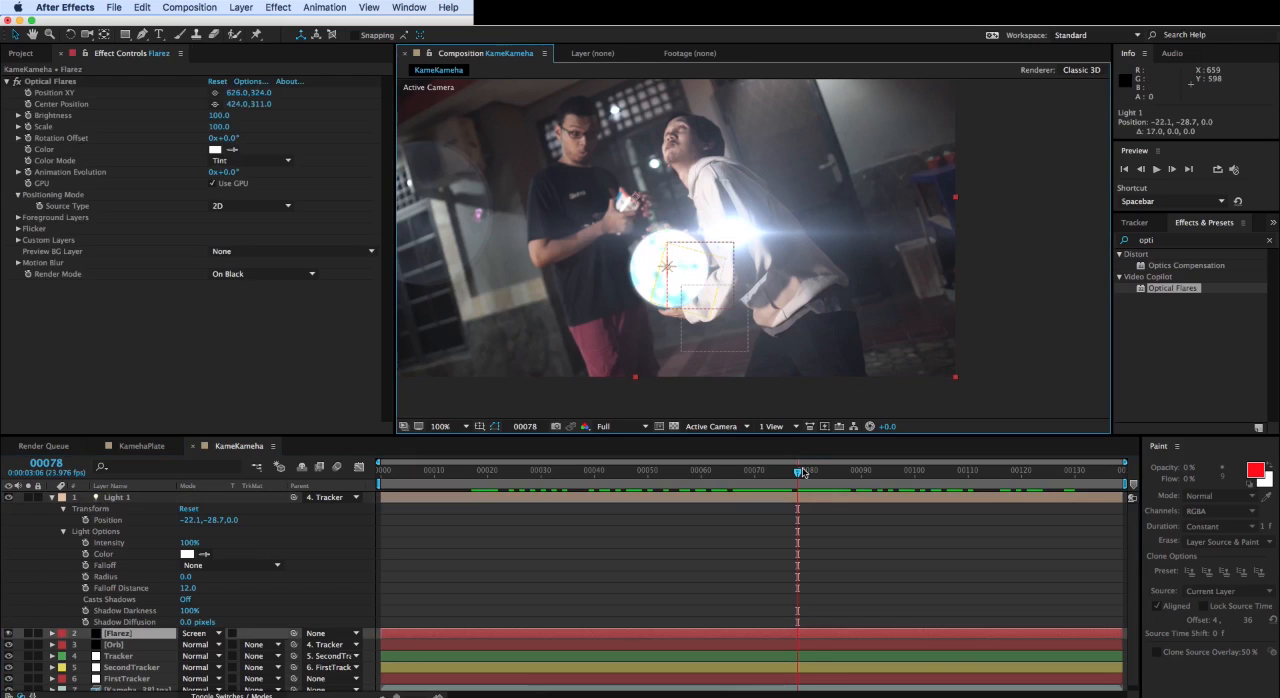
{"action": "left_click_drag", "start_coordinate": [803, 471], "coordinate": [578, 471]}
{"action": "key", "text": "space"}
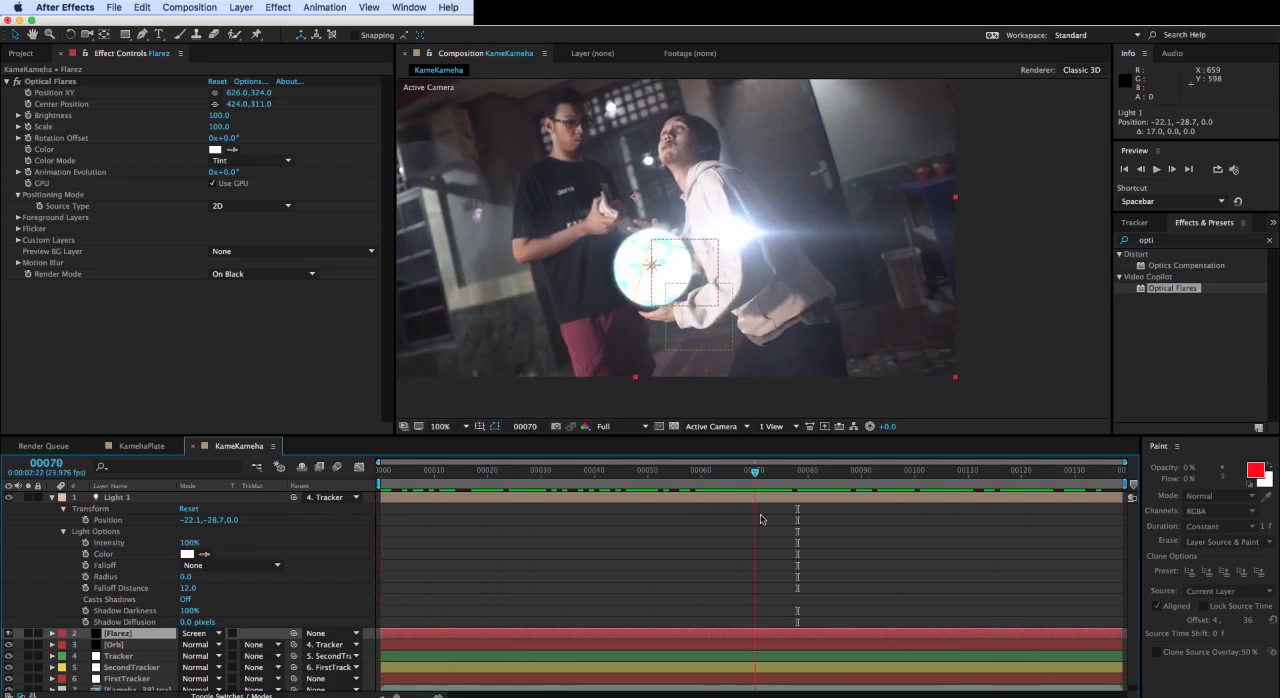
{"action": "left_click_drag", "start_coordinate": [948, 518], "coordinate": [664, 509]}
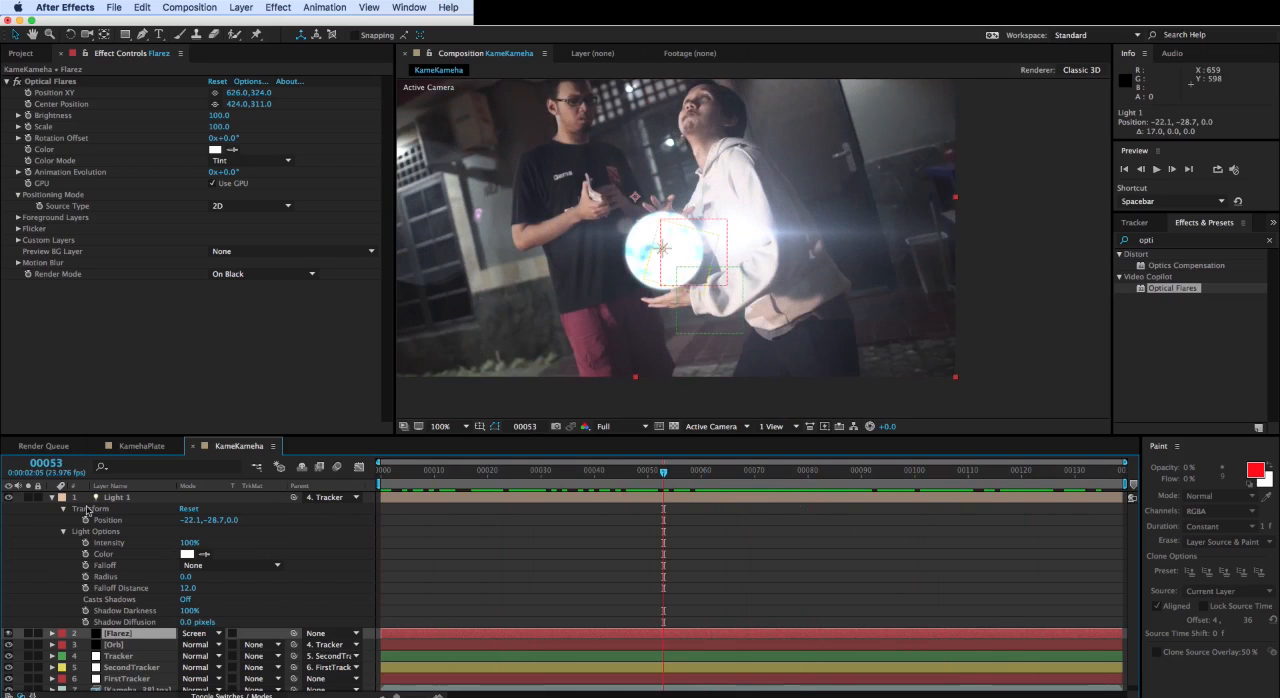
- Set the Flarez layer's Optical Flares Source Type to Track Lights, keeping Name Starts With at Anything
{"action": "left_click", "coordinate": [50, 497]}
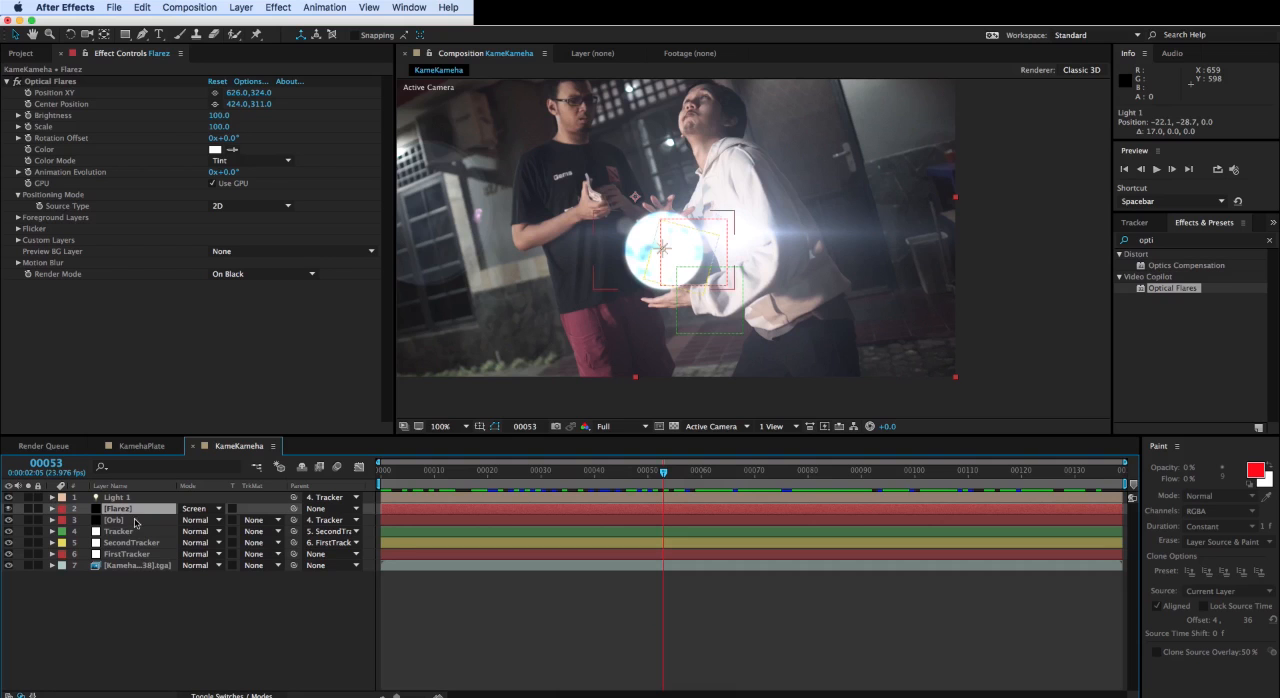
{"action": "left_click", "coordinate": [260, 206]}
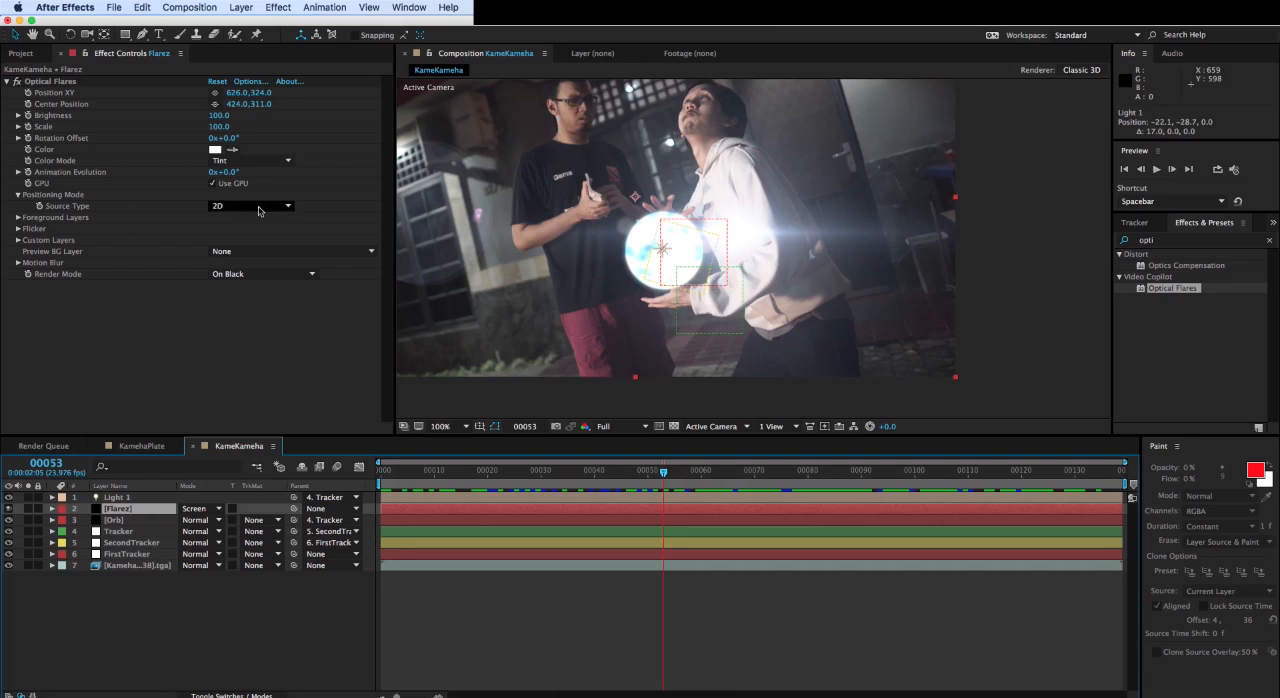
{"action": "left_click", "coordinate": [258, 245]}
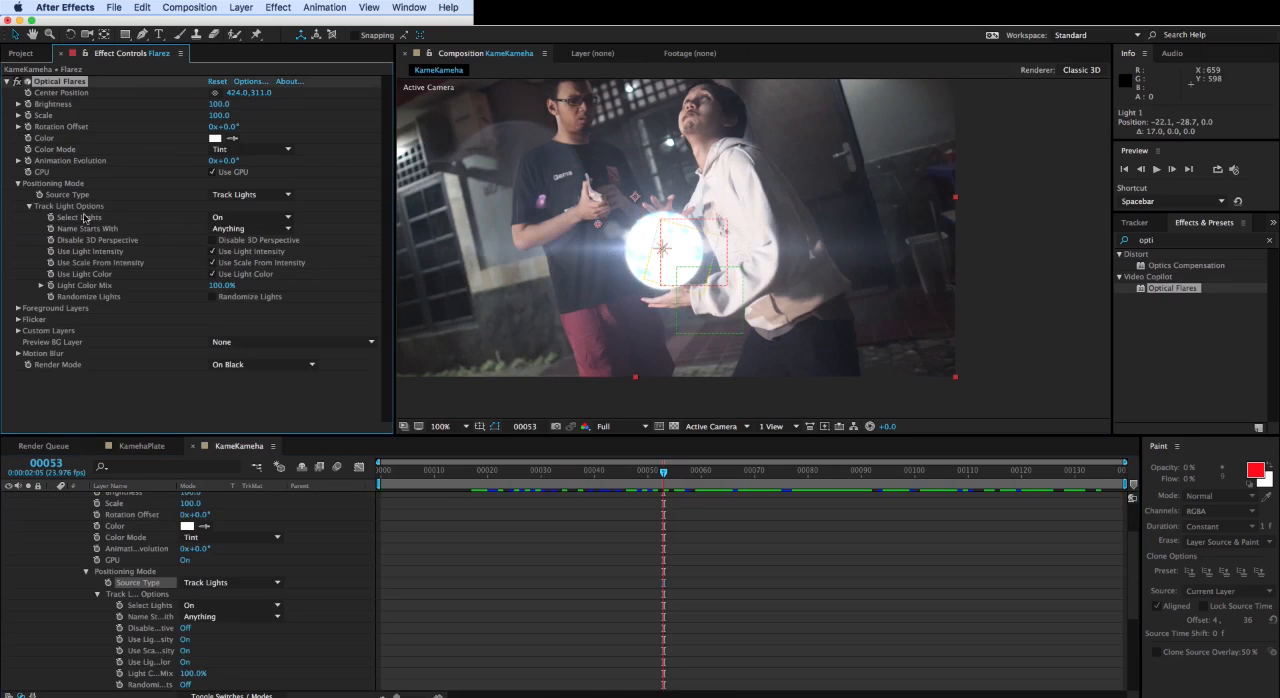
{"action": "left_click", "coordinate": [220, 229]}
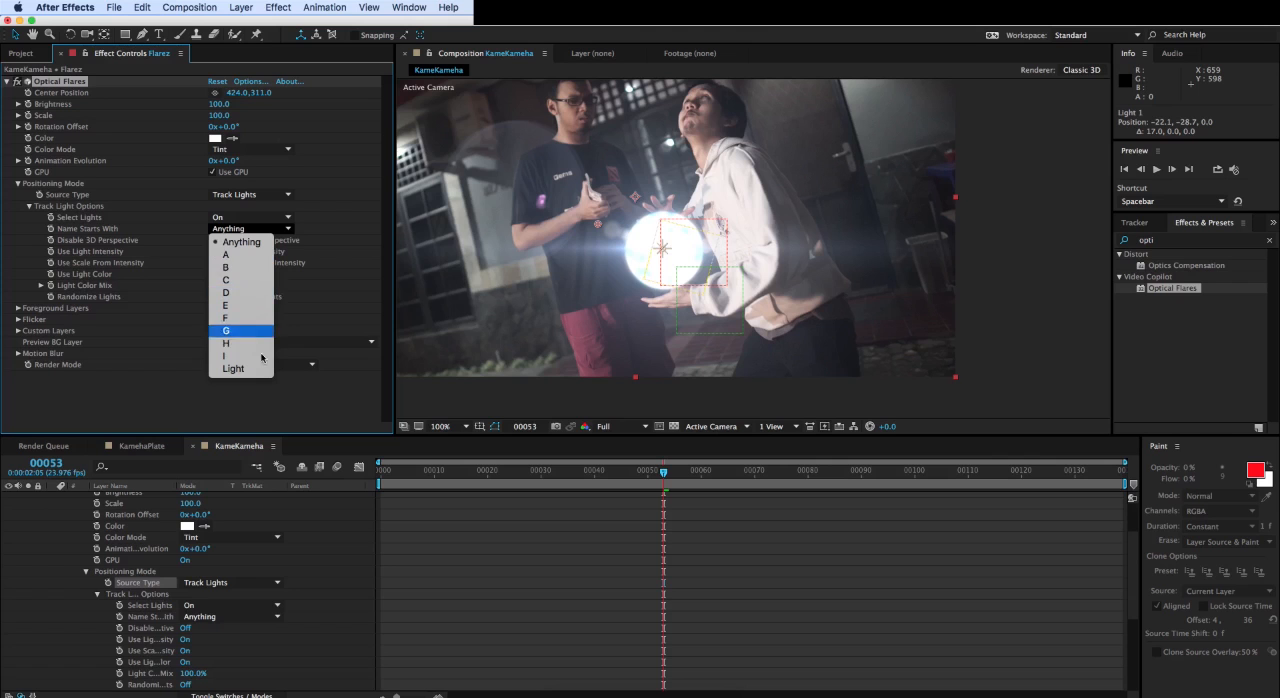
{"action": "left_click", "coordinate": [260, 233]}
{"action": "left_click", "coordinate": [18, 184]}
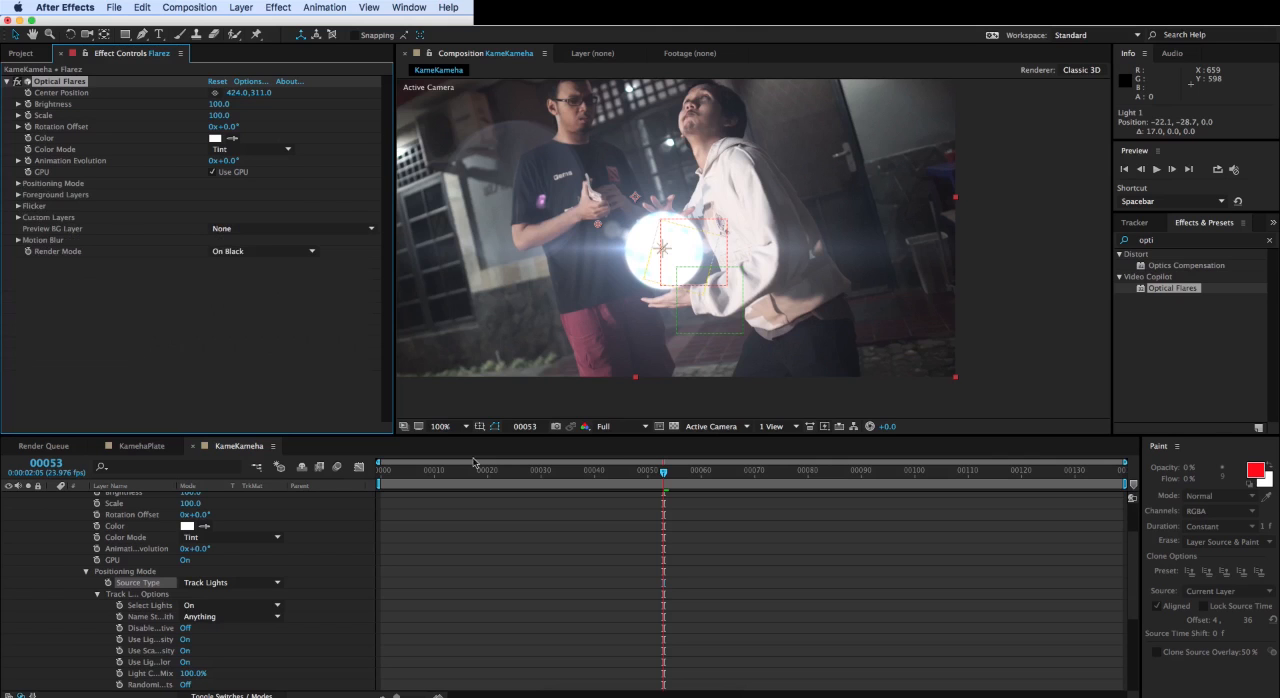
- Raise the flare's Brightness to 180 at frame 65 and scrub to frame 133 to check it over the footage
{"action": "left_click_drag", "start_coordinate": [665, 476], "coordinate": [727, 488]}
{"action": "left_click_drag", "start_coordinate": [222, 105], "coordinate": [229, 104]}
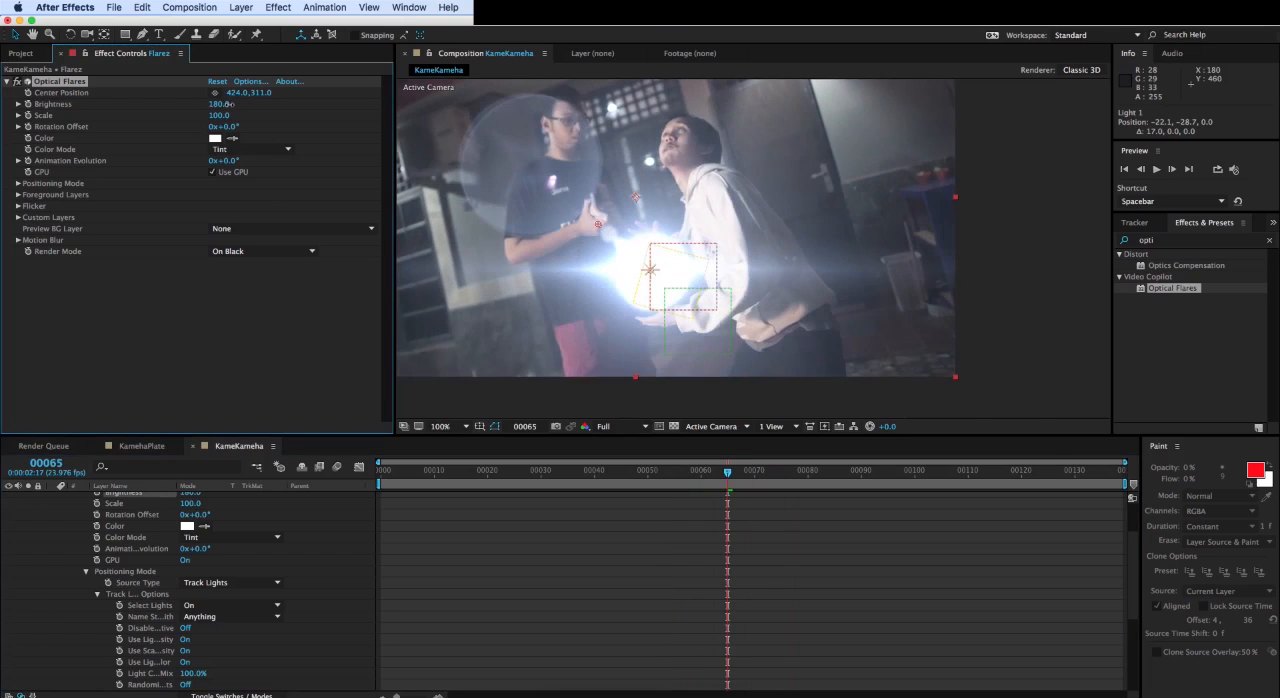
{"action": "left_click_drag", "start_coordinate": [727, 478], "coordinate": [1093, 488]}
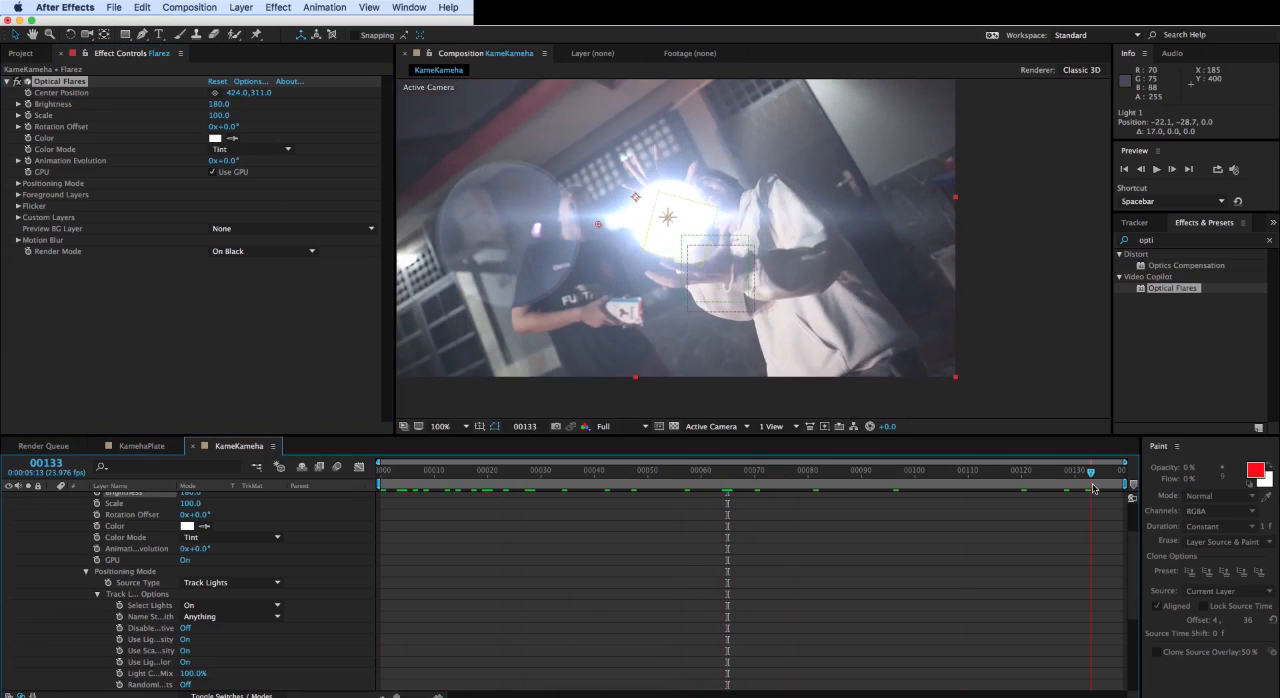
{"action": "left_click", "coordinate": [614, 692]}
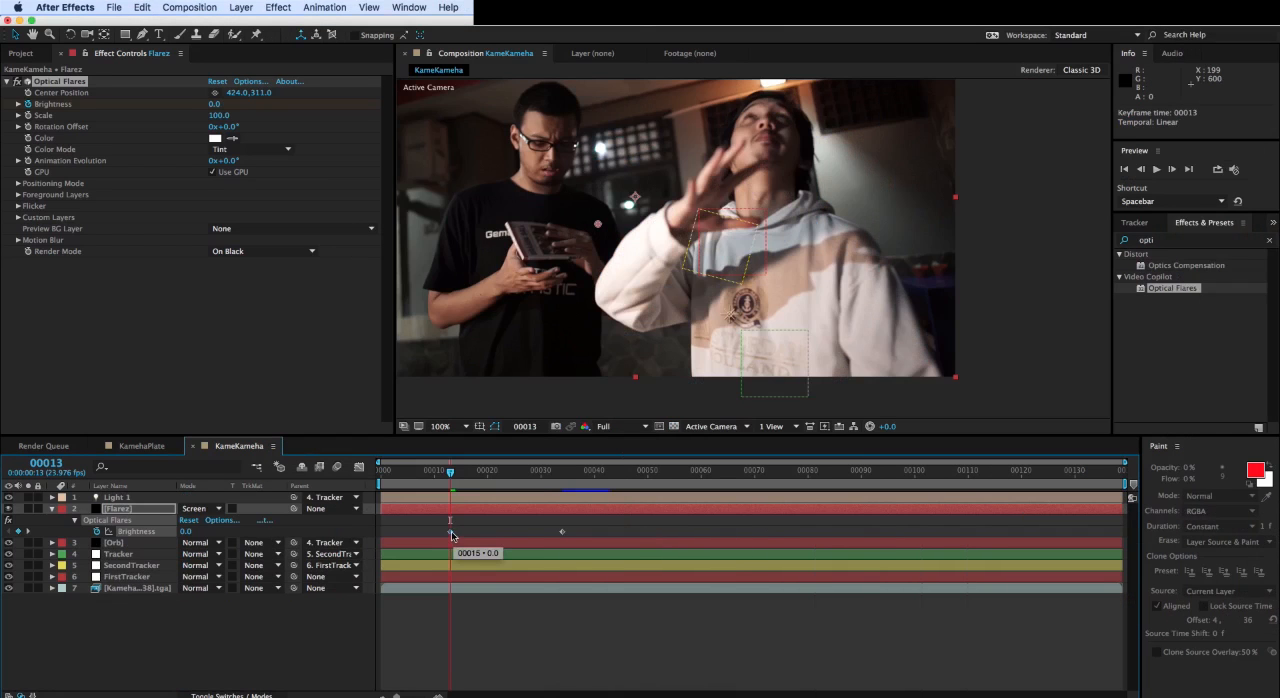
- Scrub between frames 34 and 47 and play the composition to review the flare's brightness animation
{"action": "left_click_drag", "start_coordinate": [450, 472], "coordinate": [634, 471]}
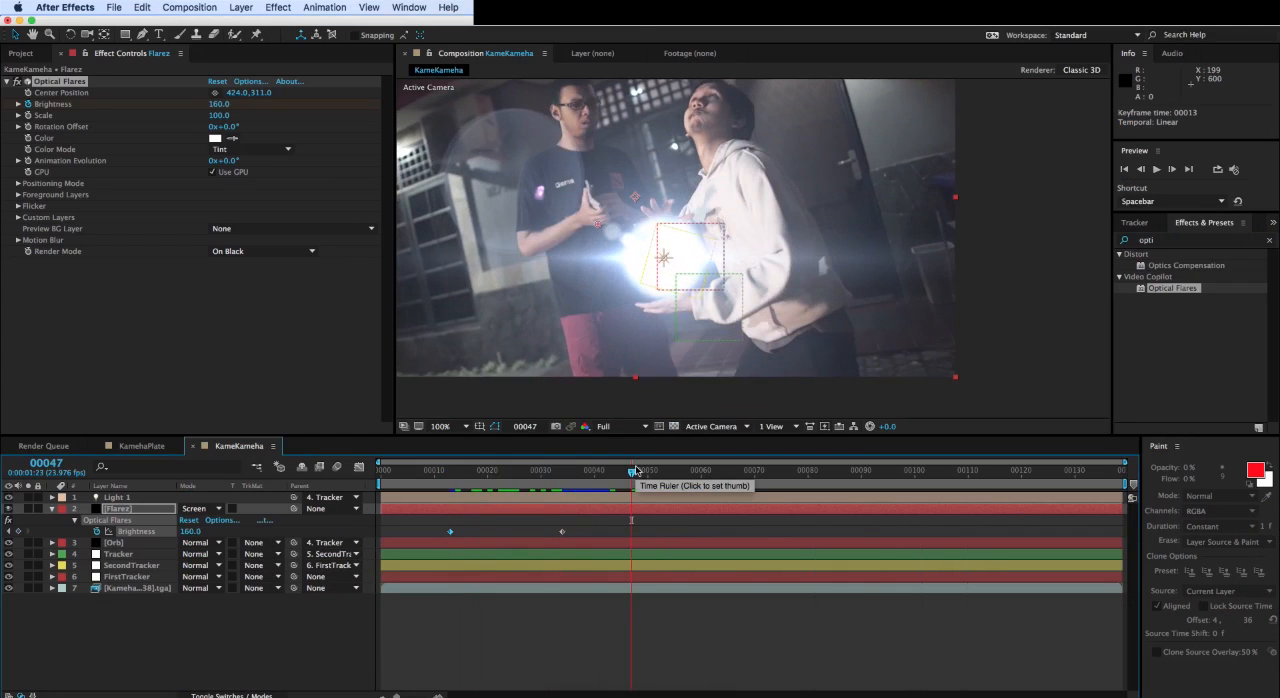
{"action": "left_click_drag", "start_coordinate": [634, 471], "coordinate": [566, 458]}
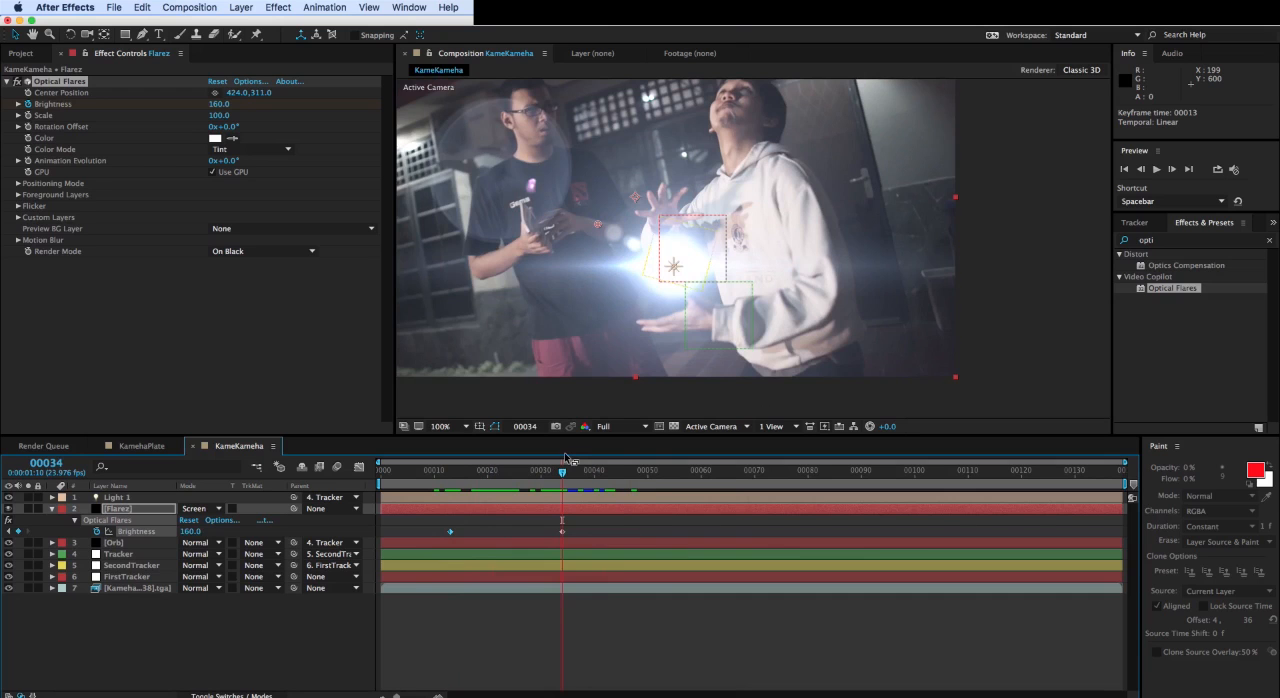
{"action": "key", "text": "space"}
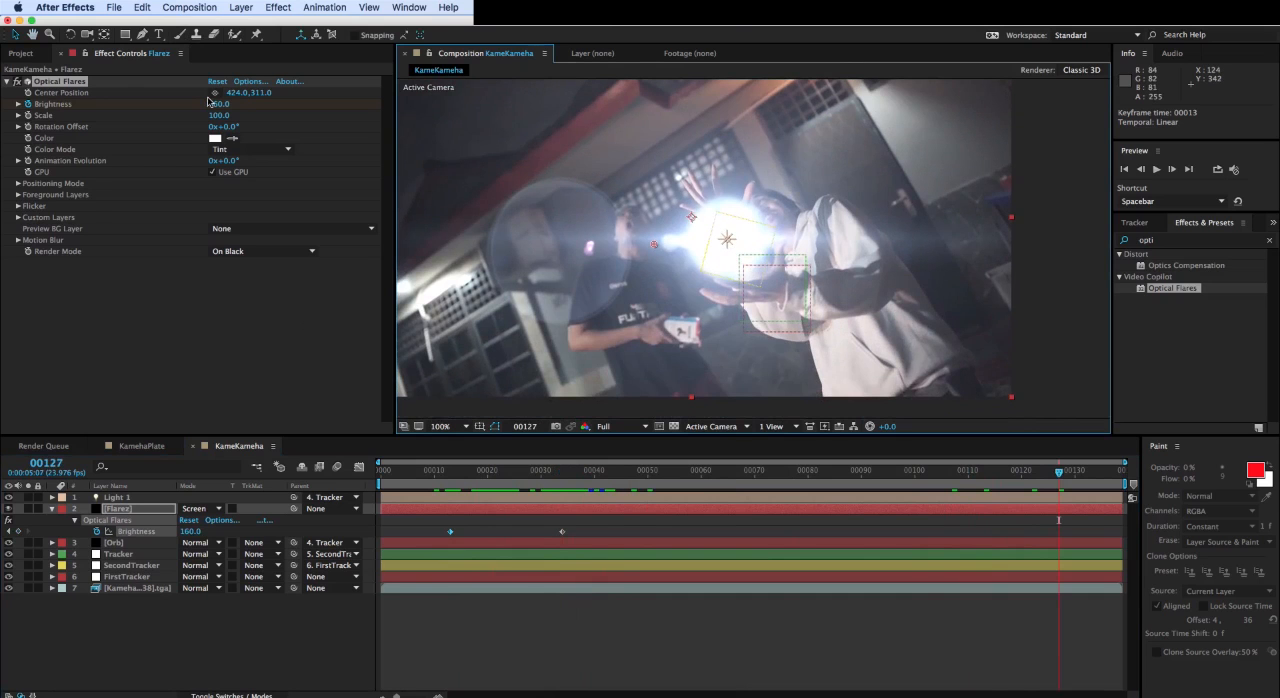
- Save the project and create a black 960 × 540 px solid layer named particular
{"action": "key", "text": "super+s"}
{"action": "left_click", "coordinate": [237, 5]}
{"action": "mouse_move", "coordinate": [248, 32]}
{"action": "left_click", "coordinate": [500, 48]}
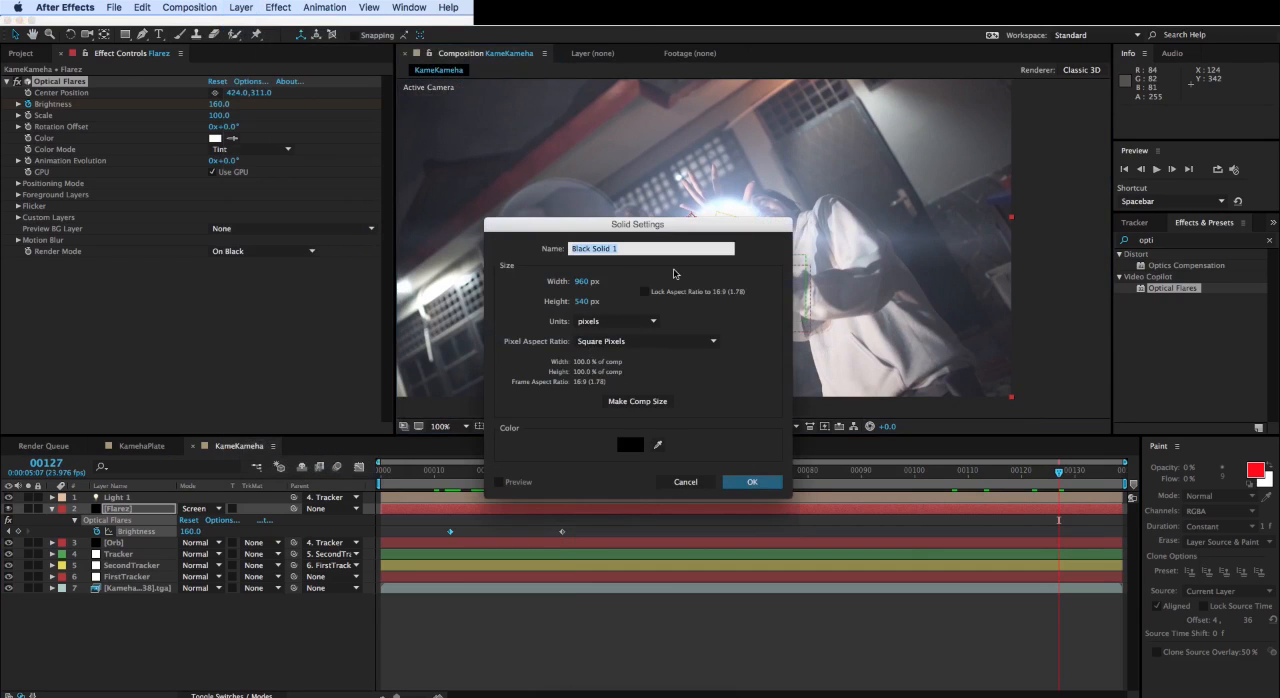
{"action": "key", "text": "BackSpace"}
{"action": "key", "text": "Return"}
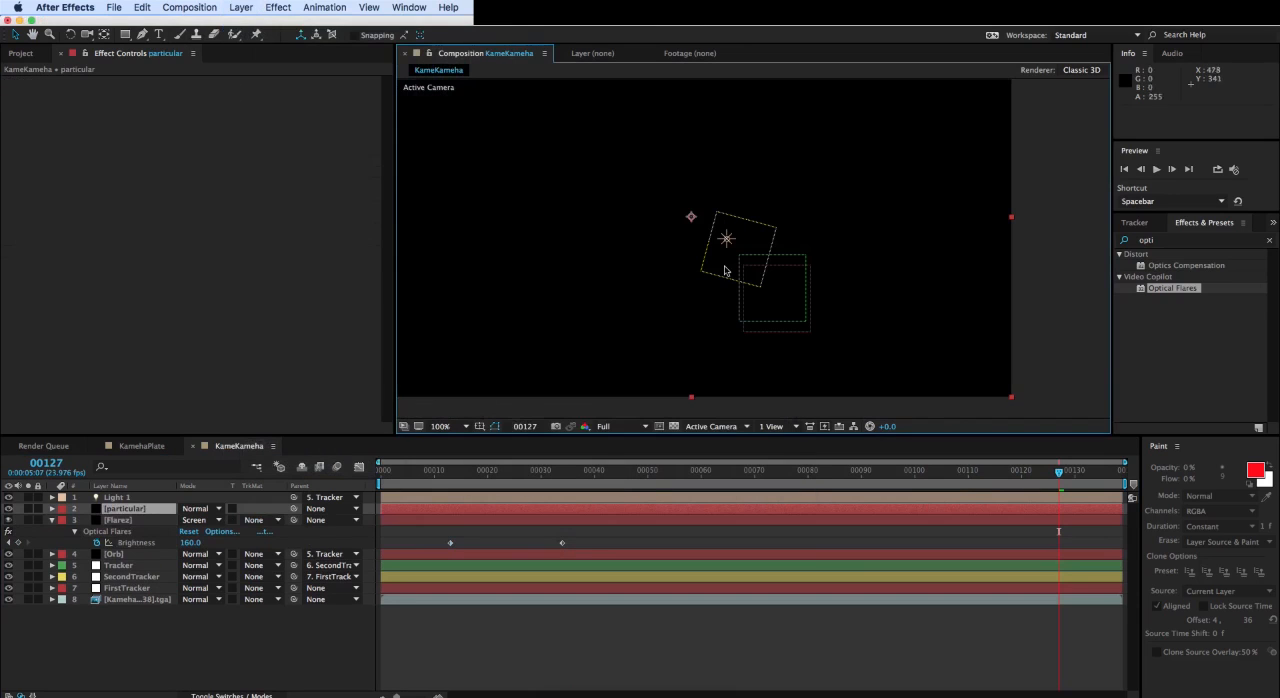
- Find Trapcode's Particular effect and apply it to the particular layer
{"action": "left_click", "coordinate": [1161, 241]}
{"action": "type", "text": "trapcode"}
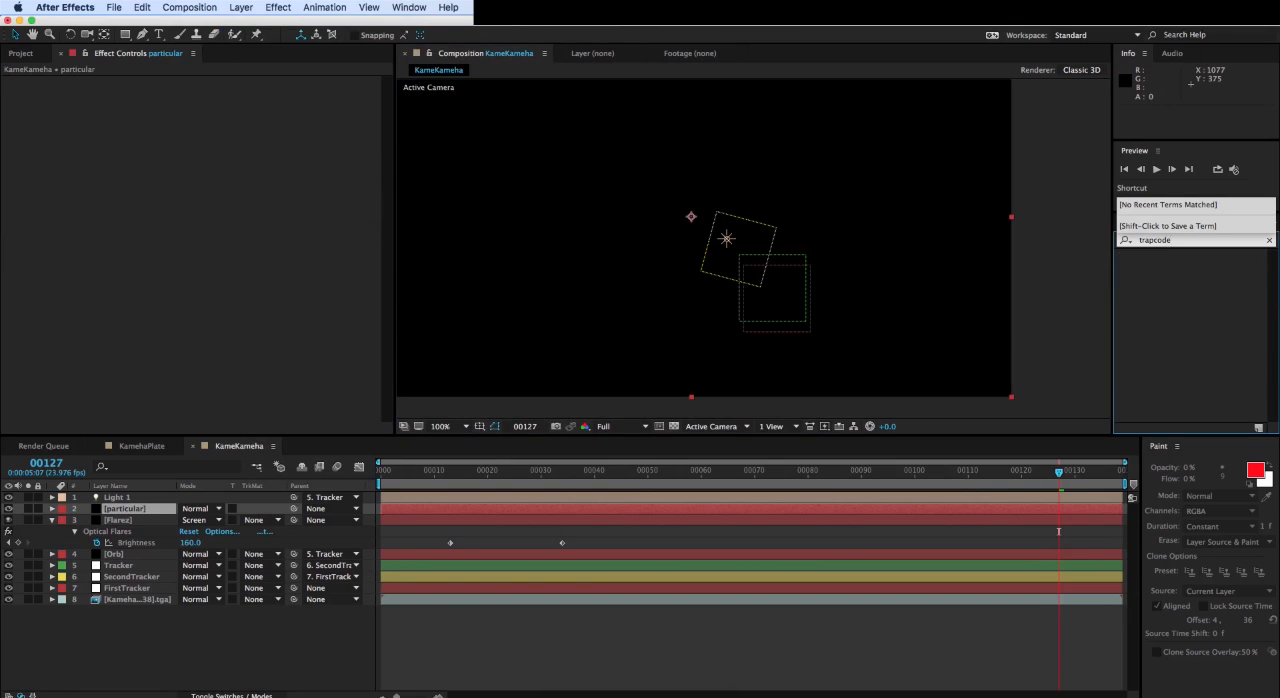
{"action": "key", "text": "BackSpace"}
{"action": "key", "text": "BackSpace"}
{"action": "key", "text": "BackSpace"}
{"action": "key", "text": "BackSpace"}
{"action": "key", "text": "BackSpace"}
{"action": "key", "text": "BackSpace"}
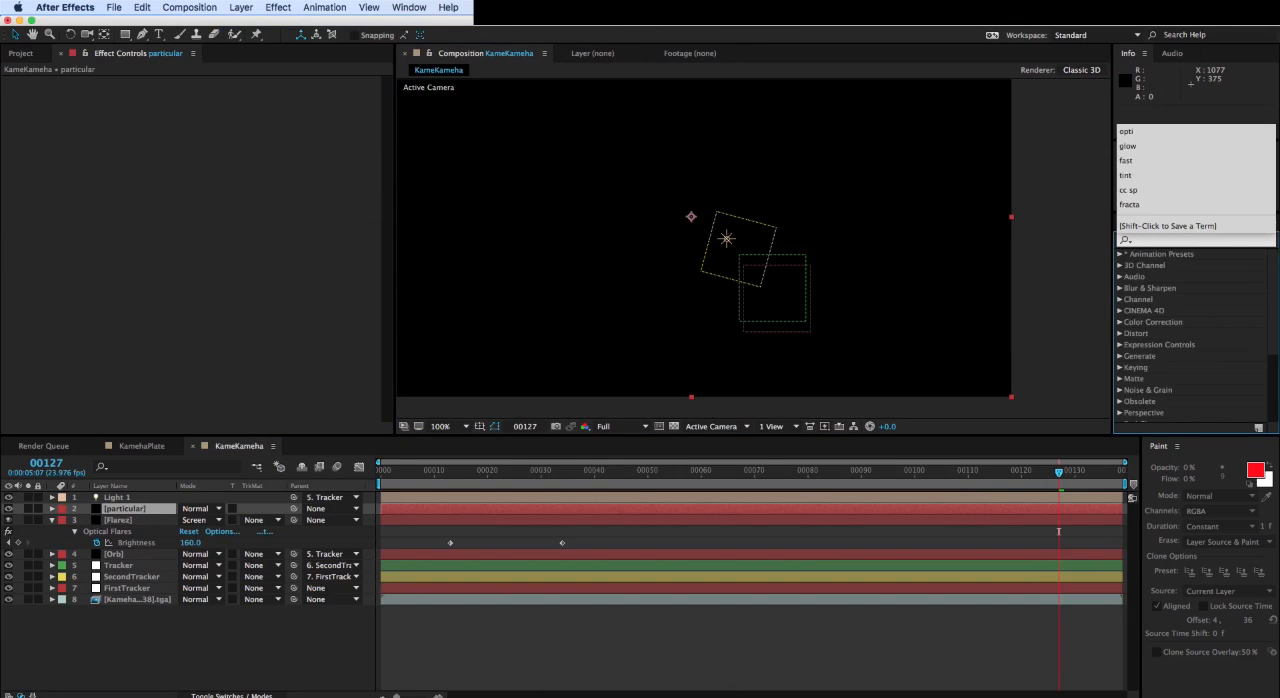
{"action": "type", "text": "particu"}
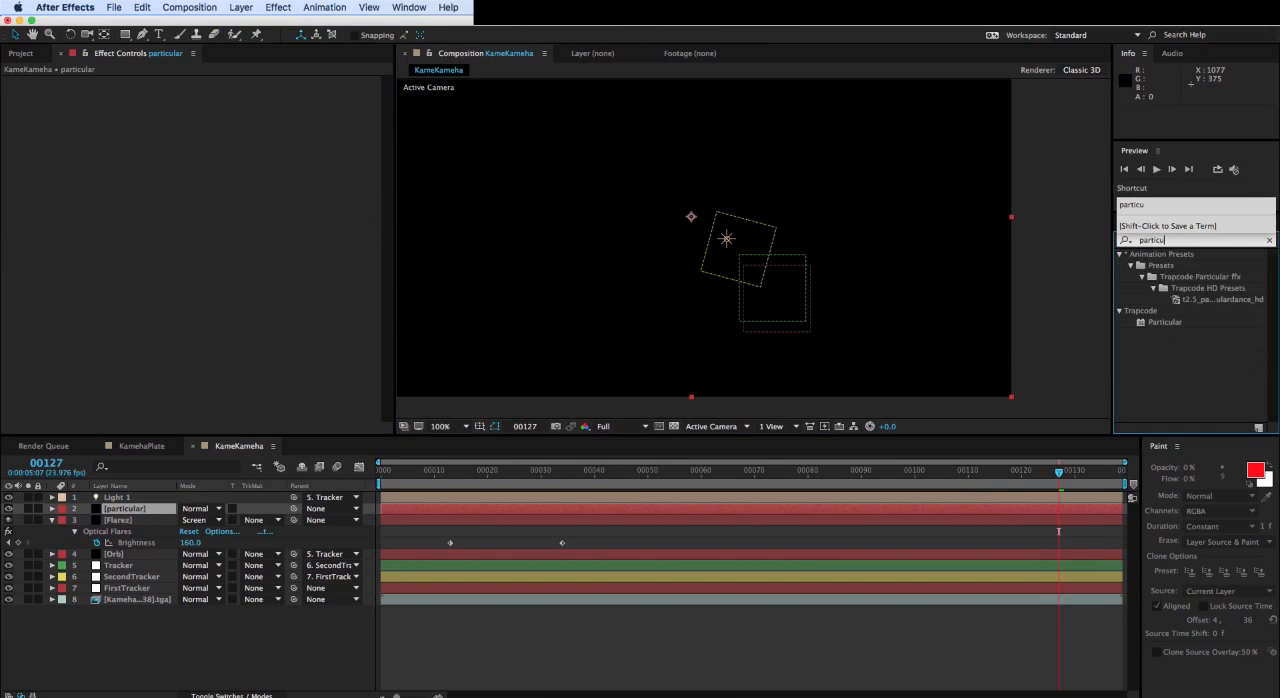
{"action": "left_click_drag", "start_coordinate": [1165, 325], "coordinate": [125, 512]}
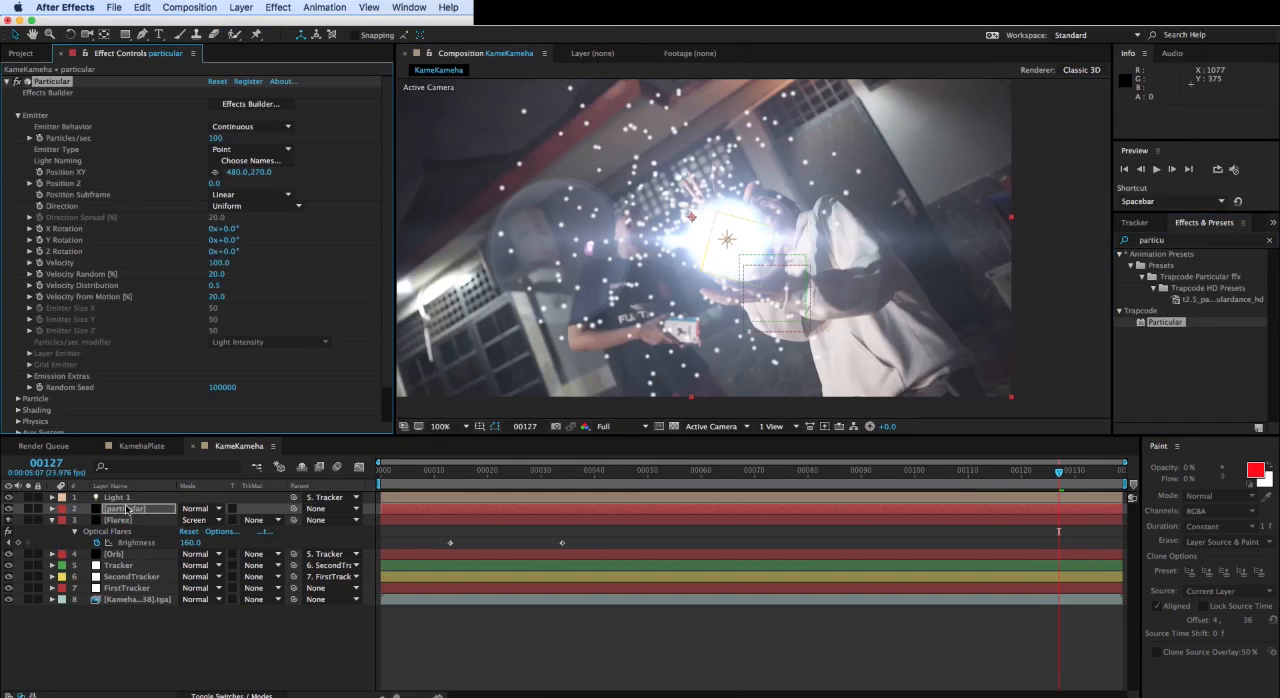
- Solo the particular layer and scrub the timeline to frame 110 to examine the default particle emission
{"action": "left_click", "coordinate": [28, 509]}
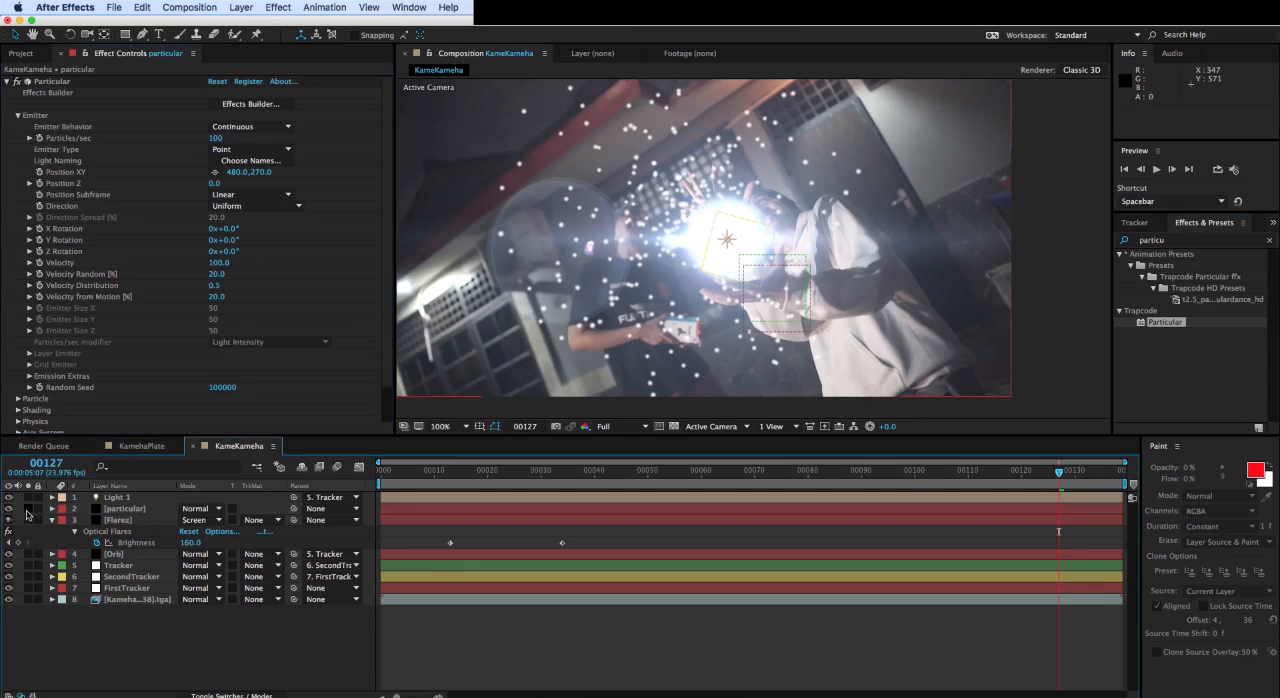
{"action": "left_click_drag", "start_coordinate": [1060, 472], "coordinate": [679, 472]}
{"action": "left_click_drag", "start_coordinate": [770, 477], "coordinate": [968, 477]}
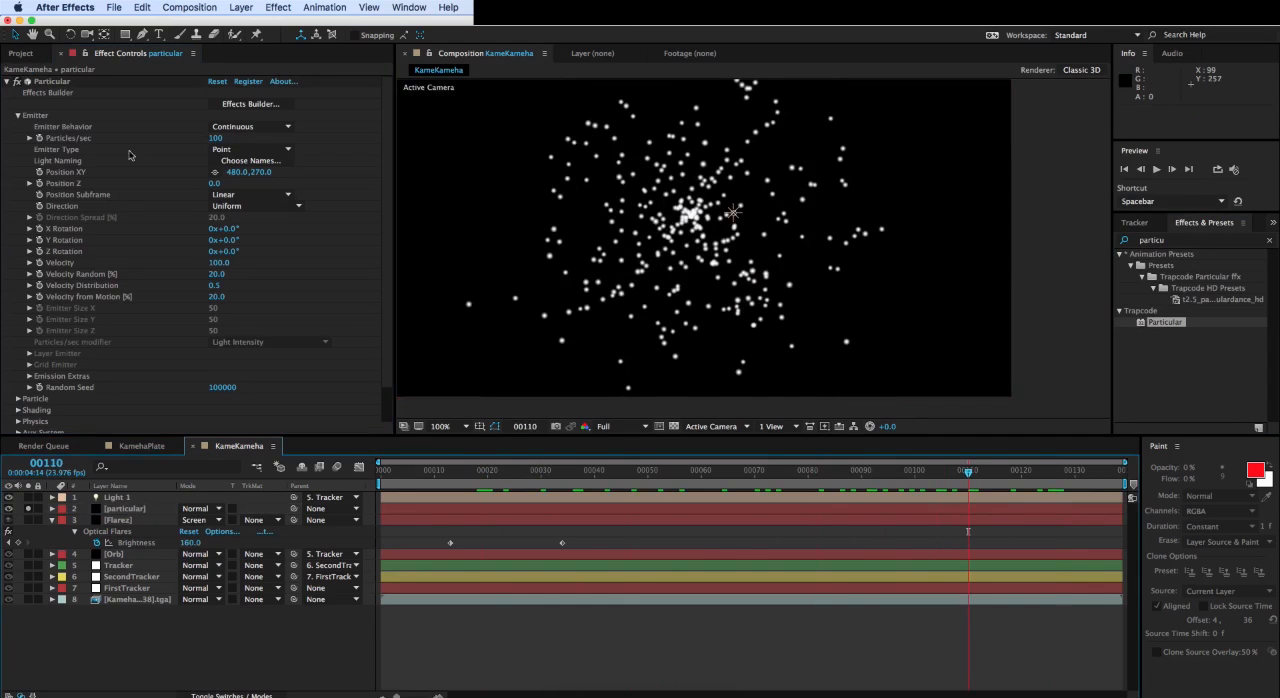
- Set the Particular emitter's Direction to Directional and scrub back to frame 0 to check the emission
{"action": "left_click", "coordinate": [240, 206]}
{"action": "left_click", "coordinate": [248, 234]}
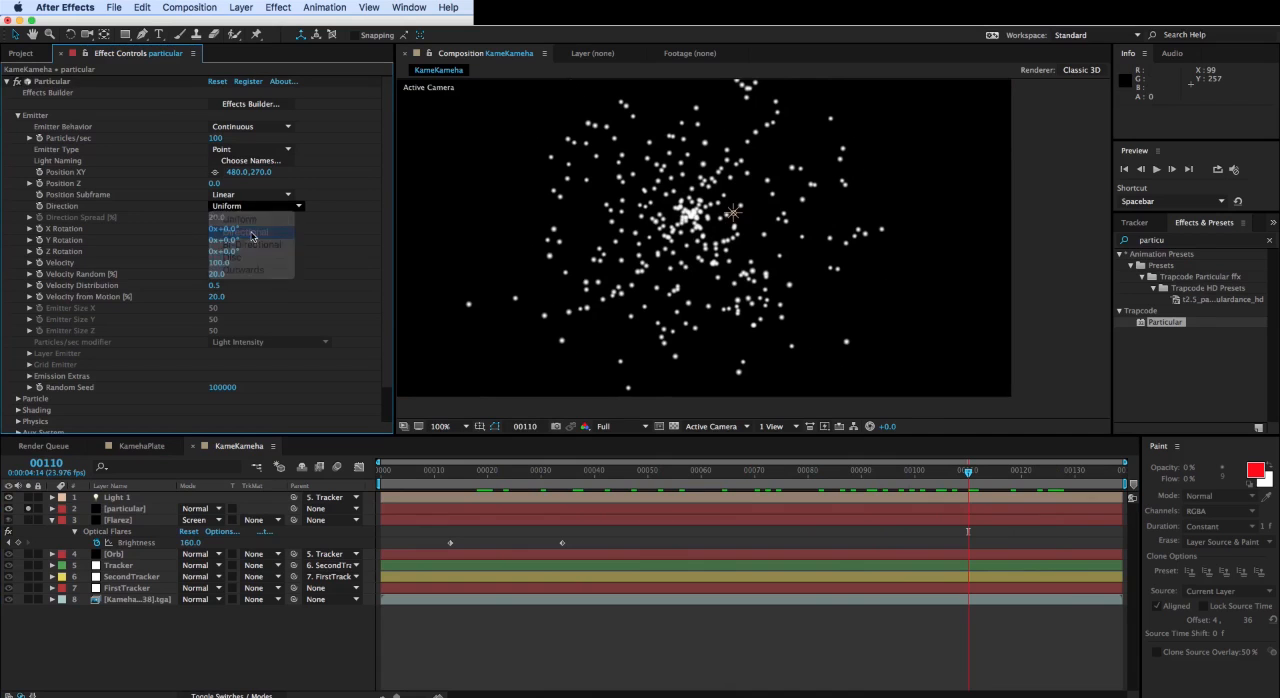
{"action": "key", "text": "space"}
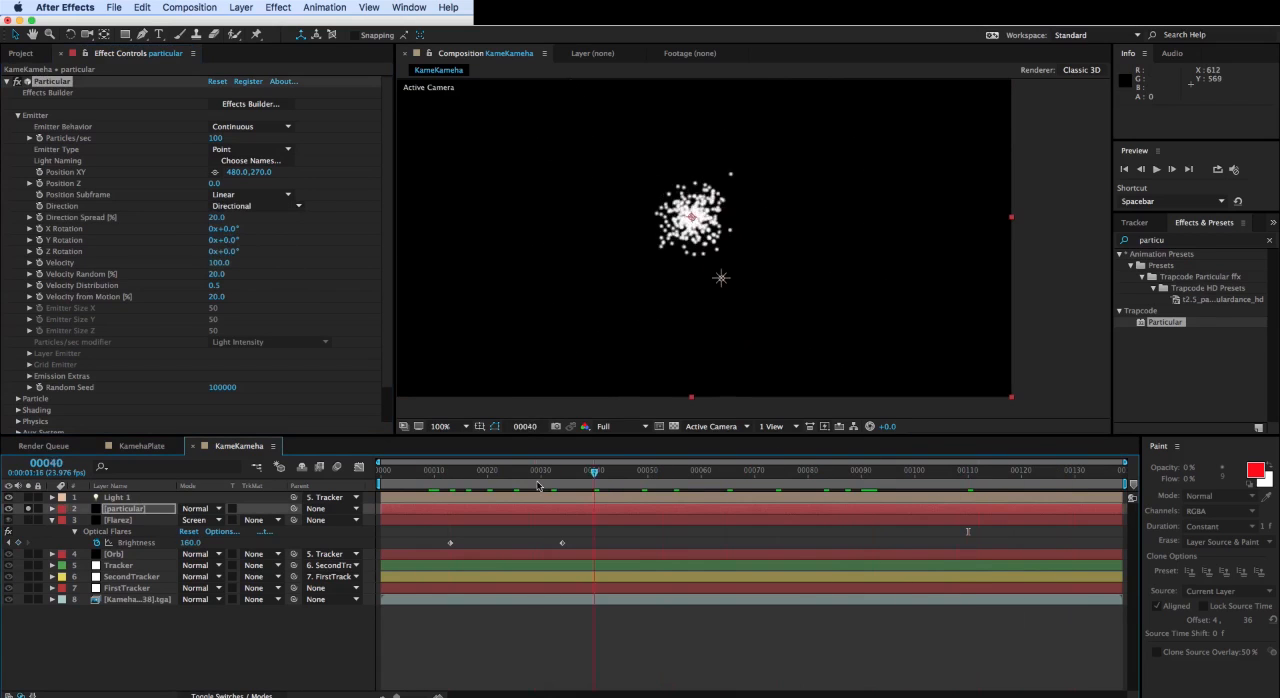
{"action": "left_click", "coordinate": [803, 470]}
{"action": "left_click_drag", "start_coordinate": [803, 470], "coordinate": [333, 471]}
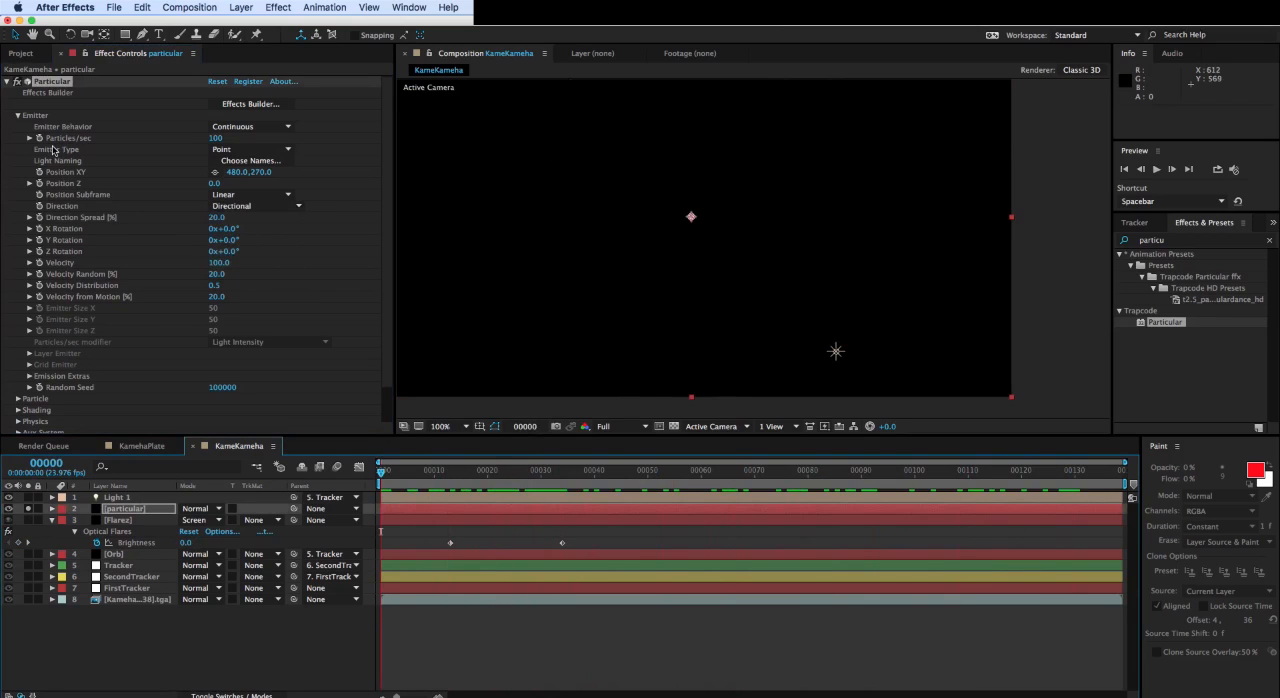
- Set Particular's Emitter Type to Light(s) and dismiss the notice about light names
{"action": "left_click", "coordinate": [268, 151]}
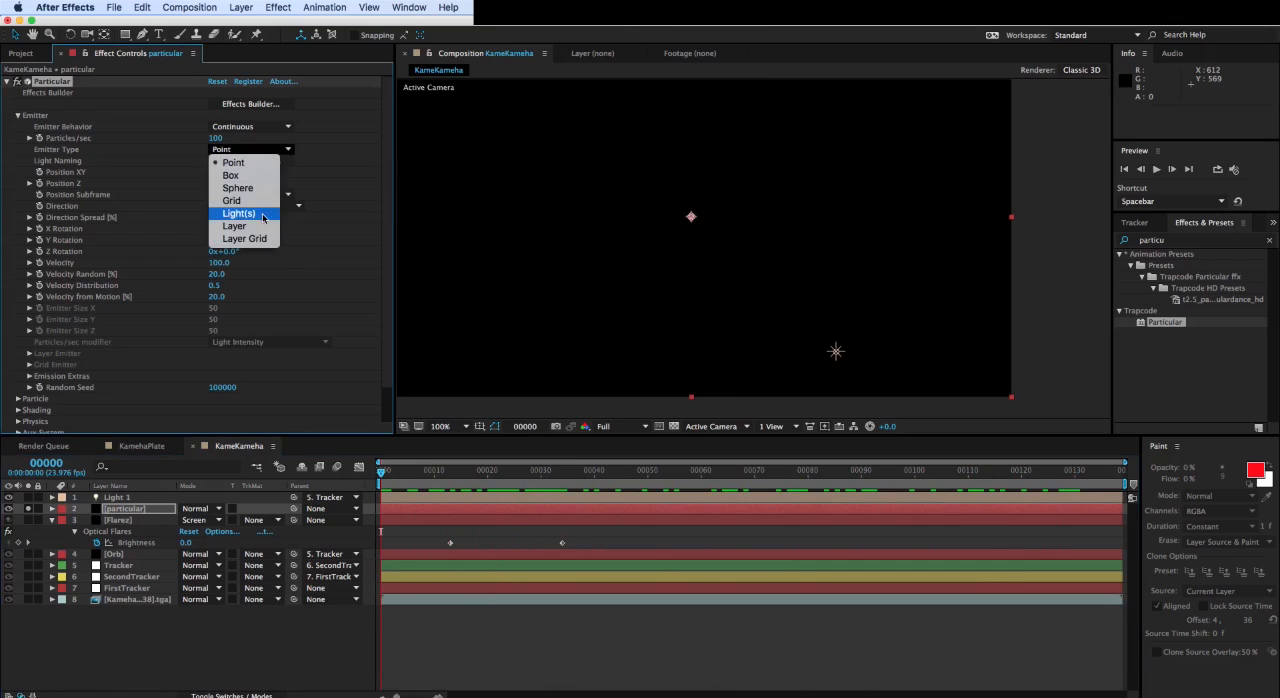
{"action": "left_click", "coordinate": [264, 214]}
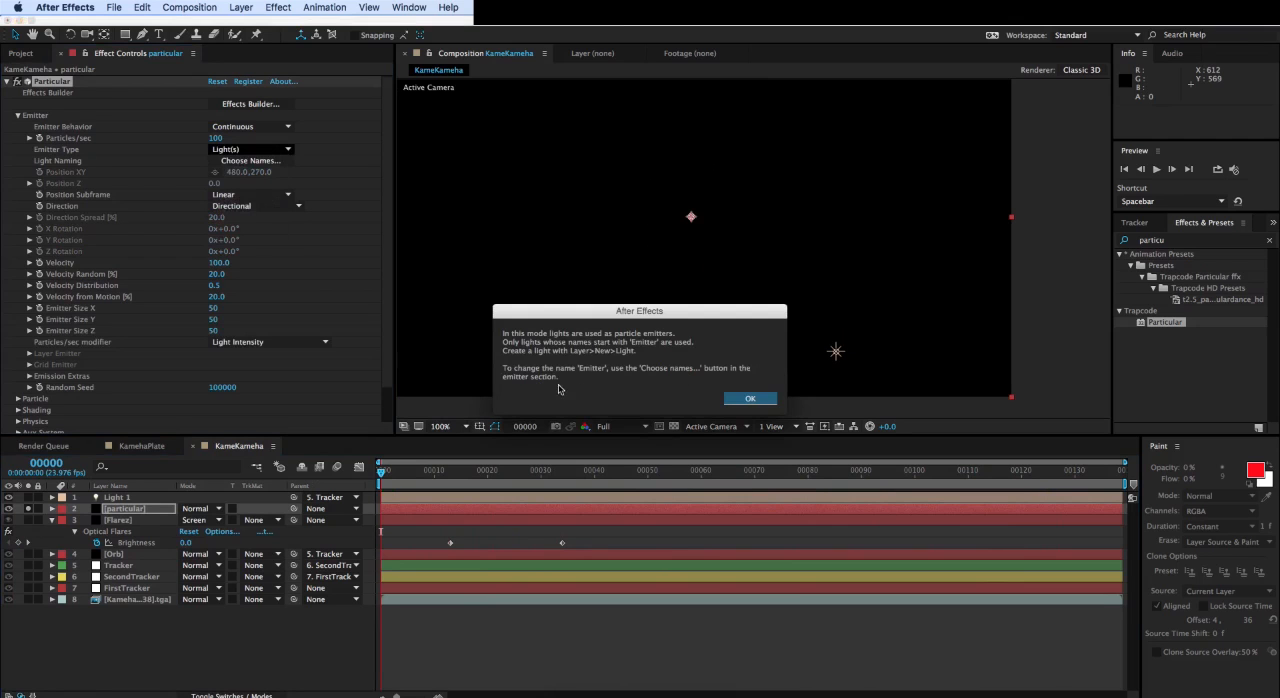
{"action": "left_click", "coordinate": [748, 399]}
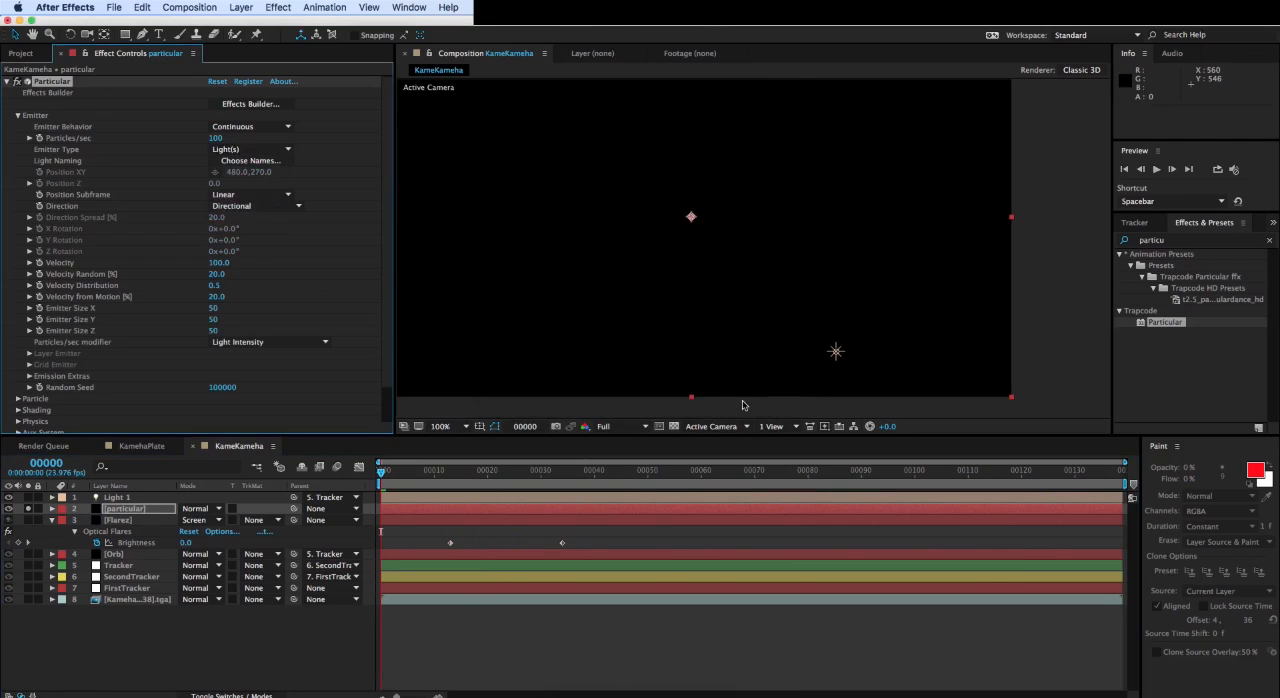
- Rename the Light 1 layer as Emitter so Particular uses it as its particle source
{"action": "left_click", "coordinate": [117, 497]}
{"action": "key", "text": "Return"}
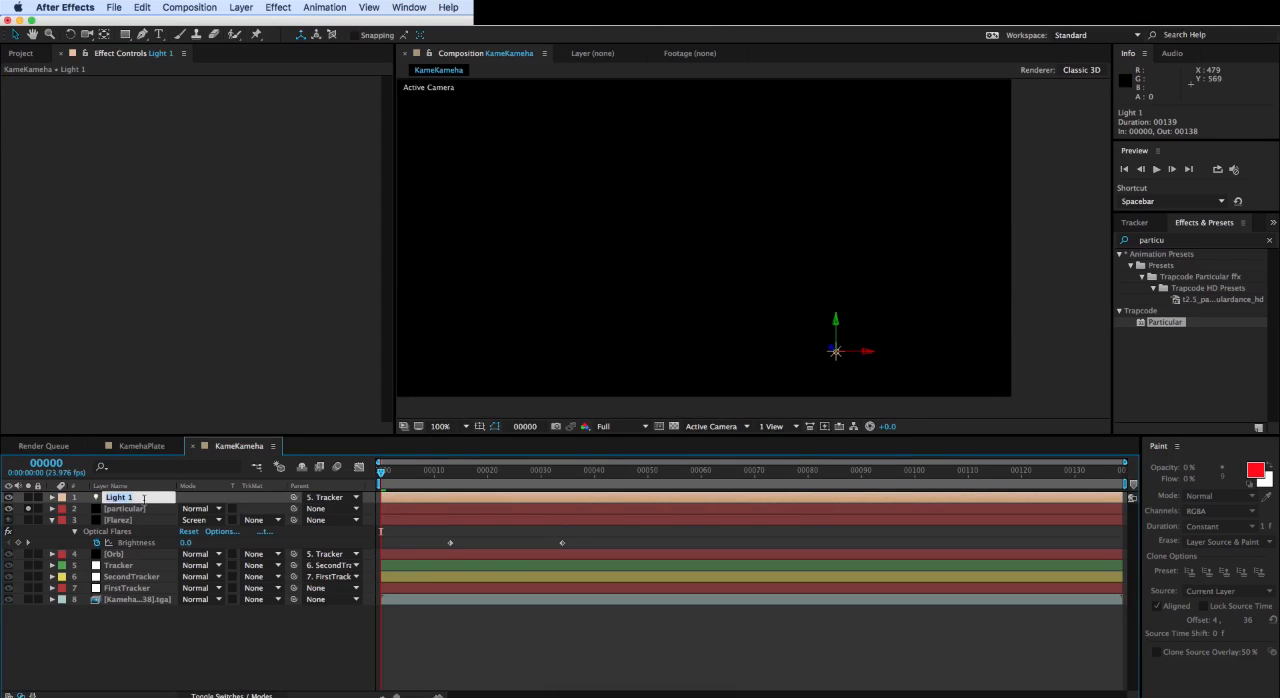
{"action": "type", "text": "Emitter"}
{"action": "left_click", "coordinate": [182, 543]}
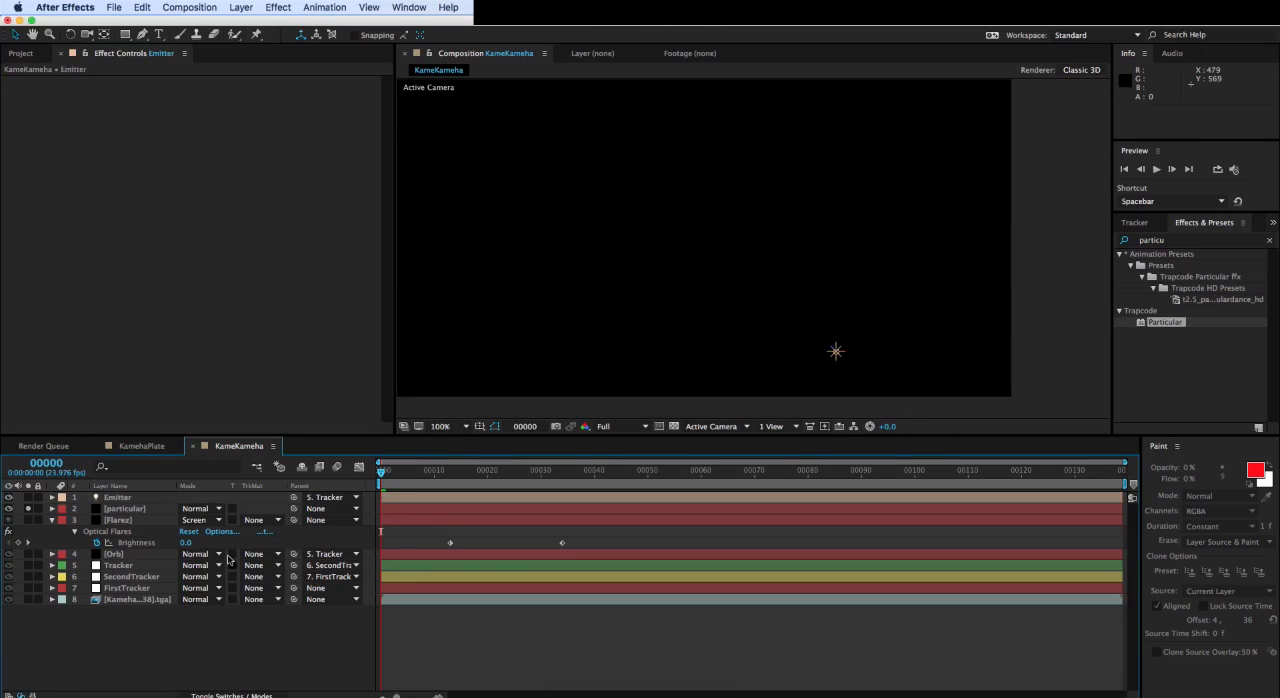
- Recheck the particular layer's emitter settings and scrub to frame 107 to examine how particles follow the light
{"action": "left_click", "coordinate": [142, 519]}
{"action": "left_click", "coordinate": [135, 509]}
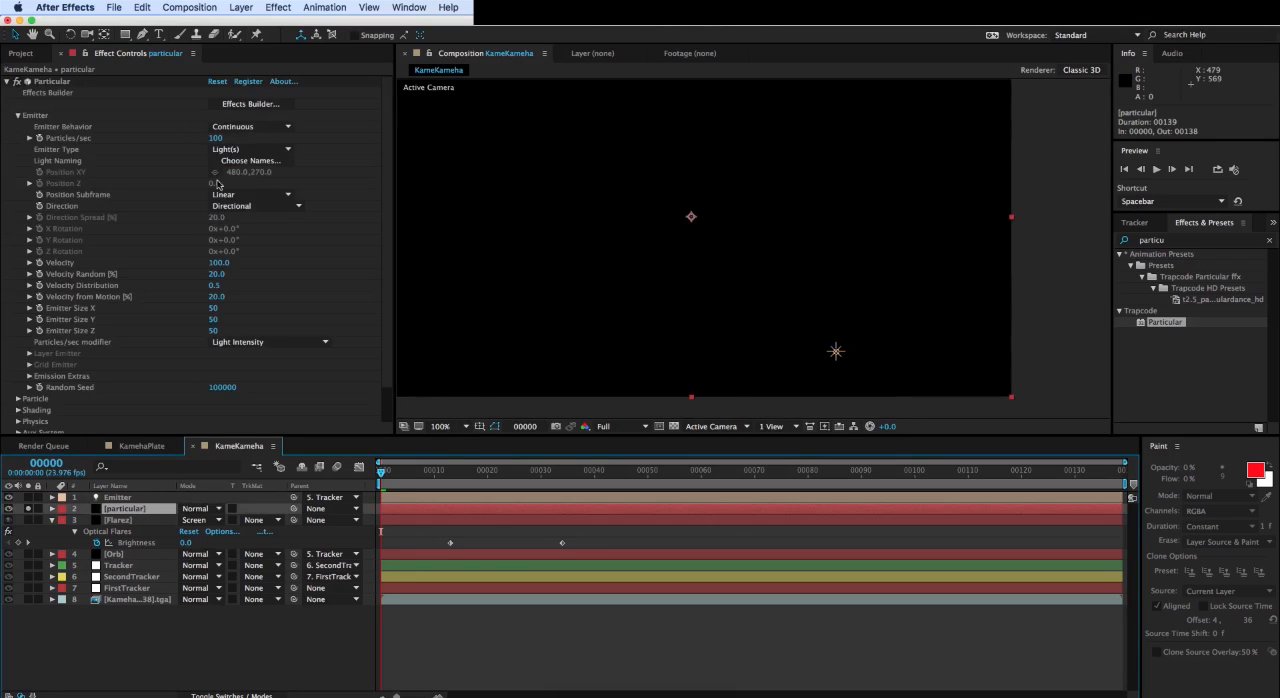
{"action": "left_click", "coordinate": [272, 150]}
{"action": "left_click", "coordinate": [310, 190]}
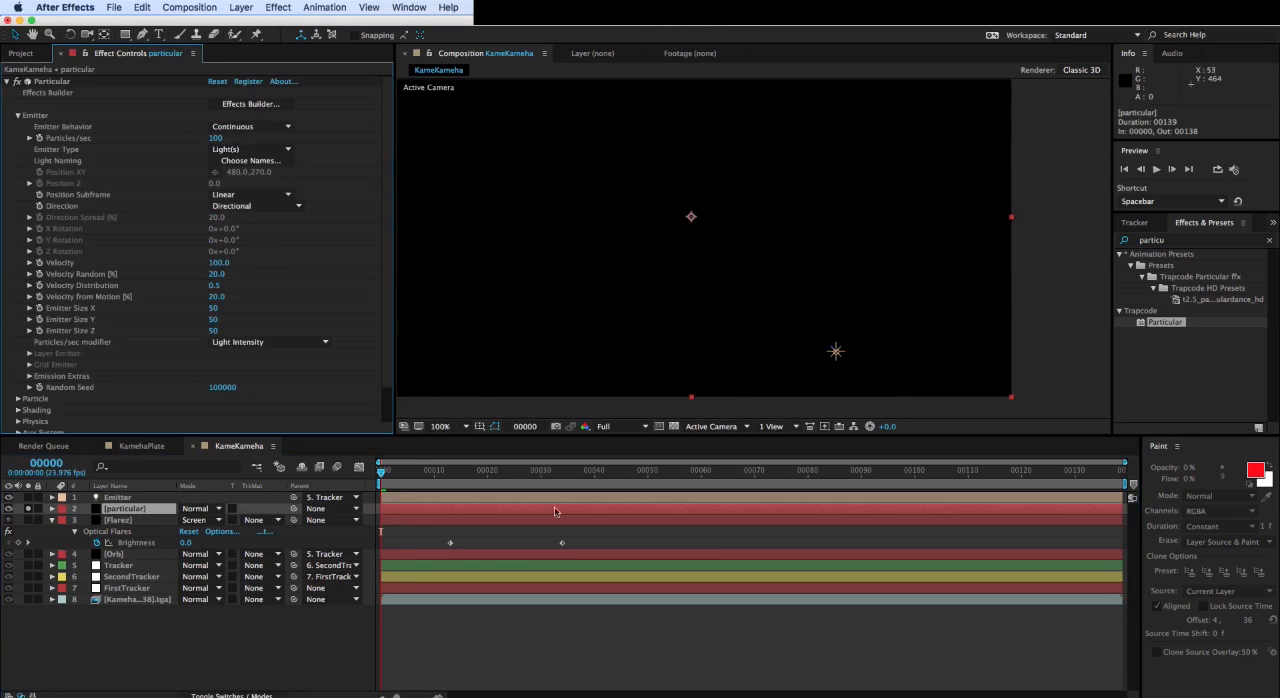
{"action": "left_click_drag", "start_coordinate": [421, 474], "coordinate": [445, 540]}
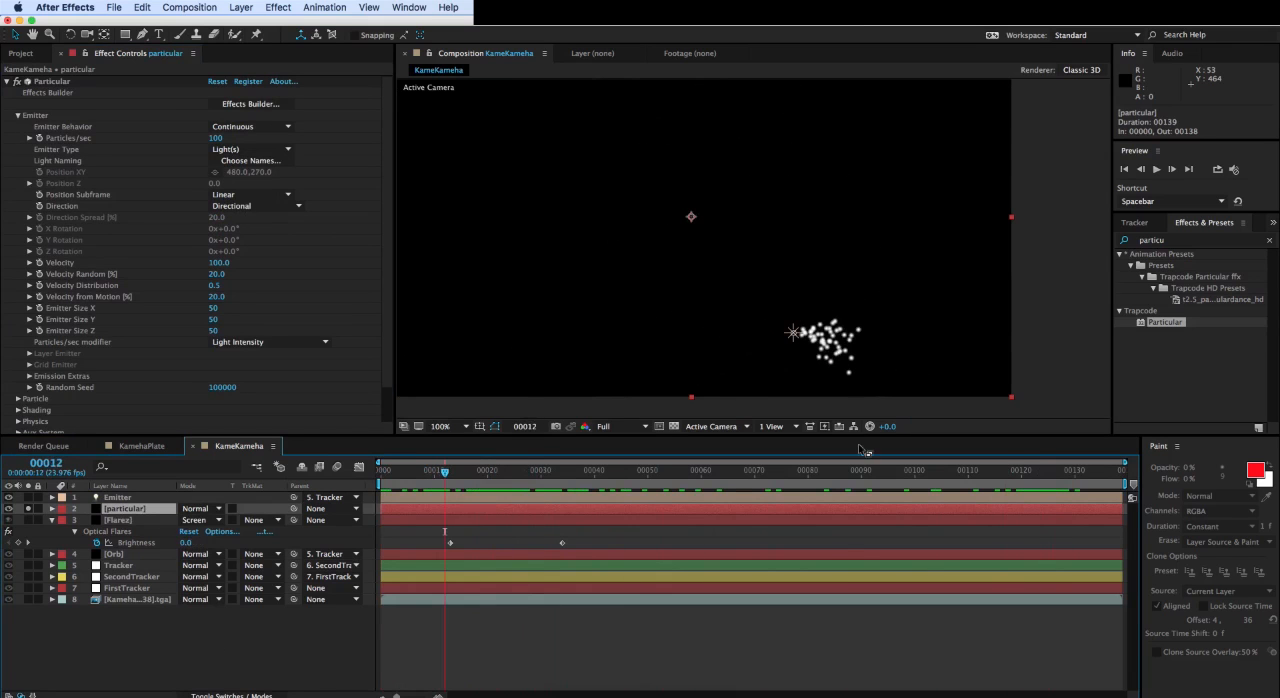
{"action": "left_click_drag", "start_coordinate": [450, 475], "coordinate": [952, 527]}
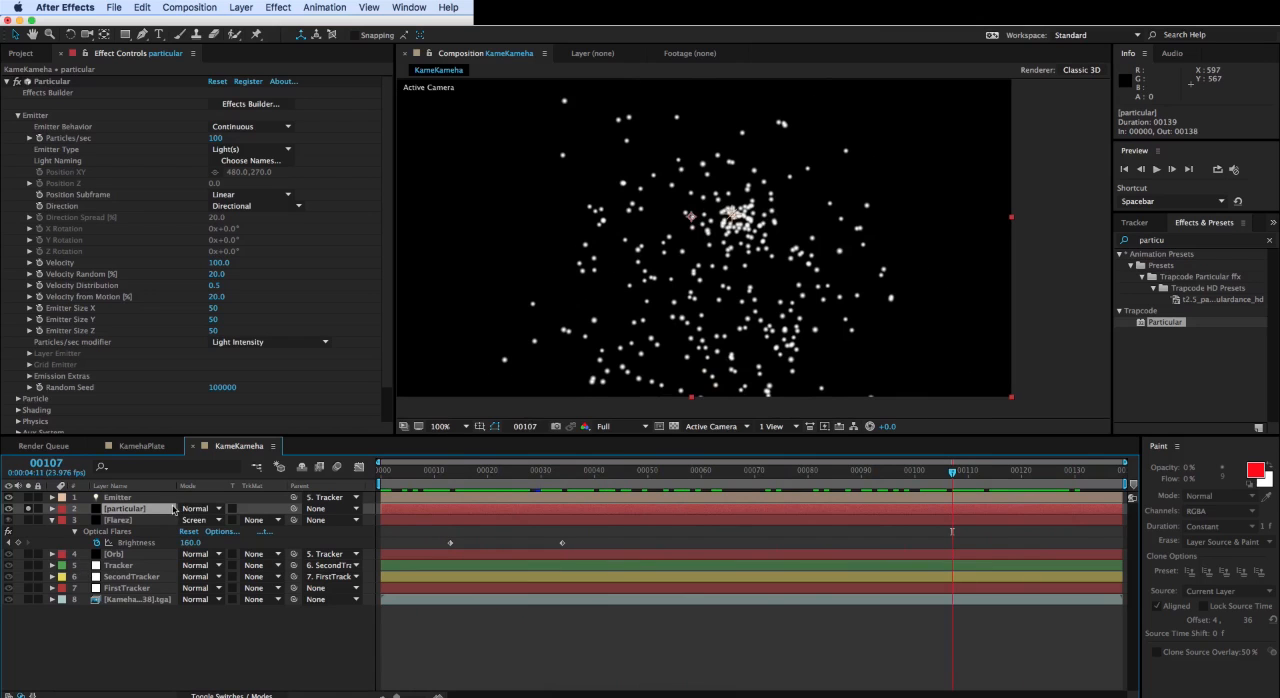
- Change the Emitter light's type to Spot and play the composition to check the particle stream
{"action": "double_click", "coordinate": [119, 499]}
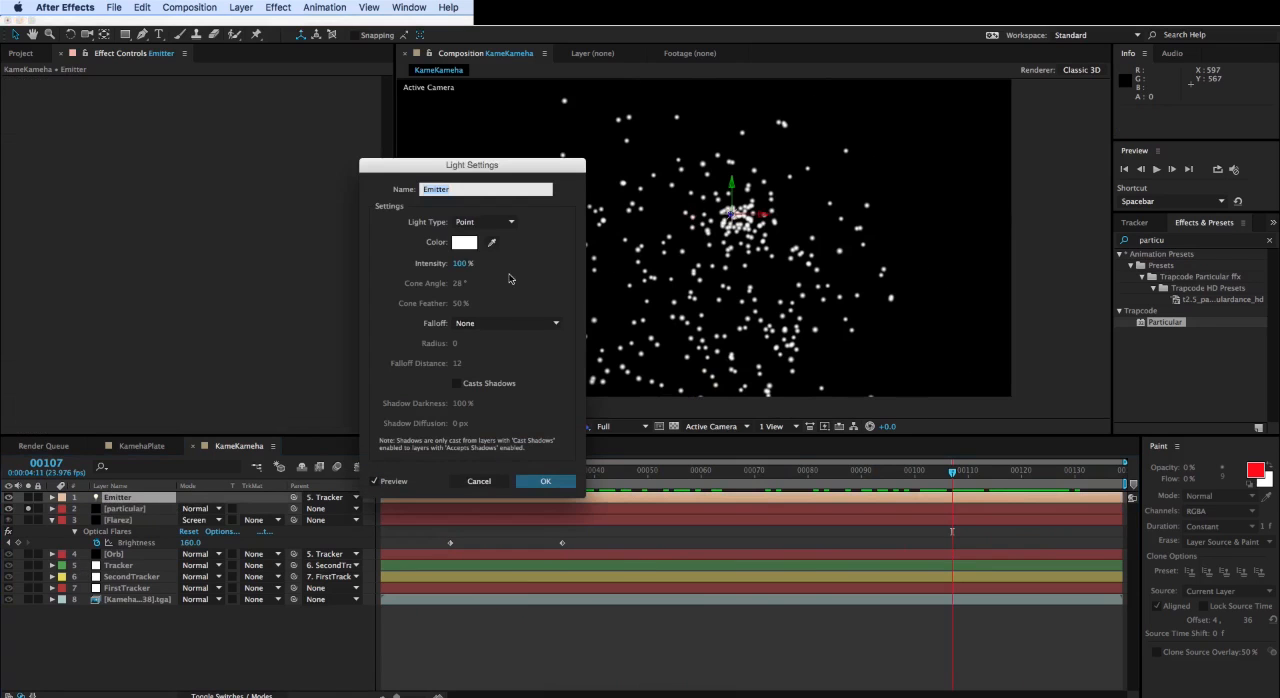
{"action": "left_click", "coordinate": [505, 222]}
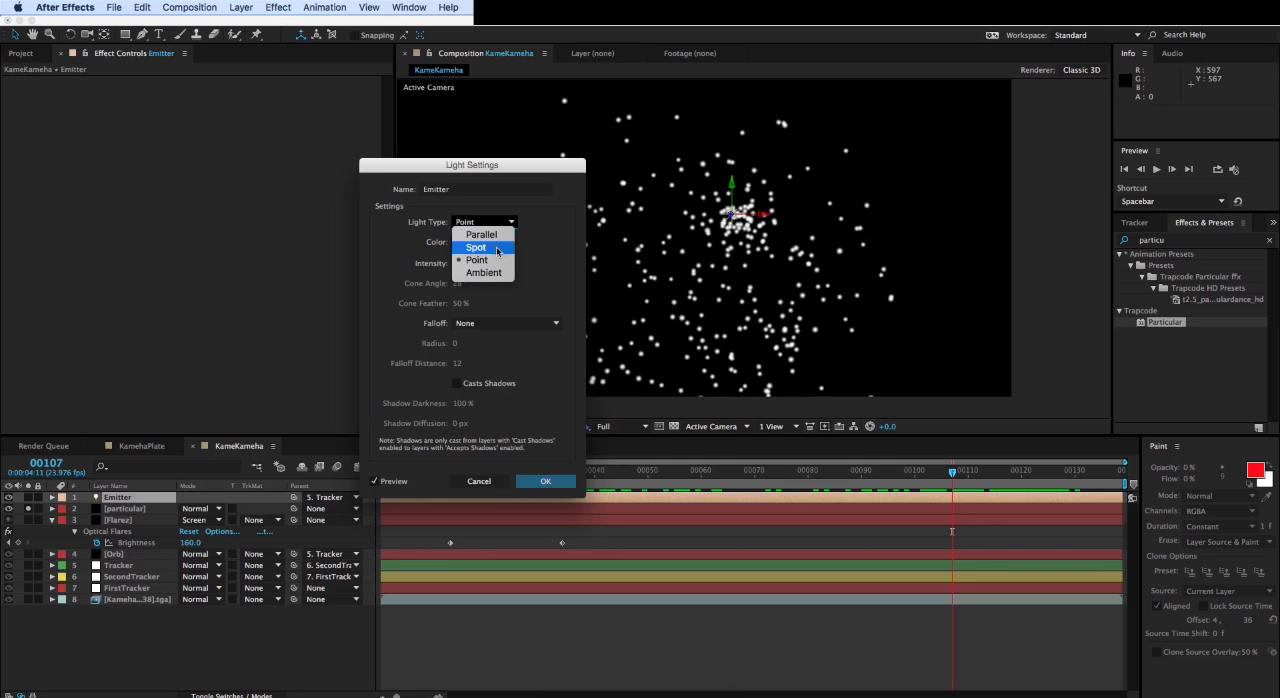
{"action": "left_click", "coordinate": [505, 248]}
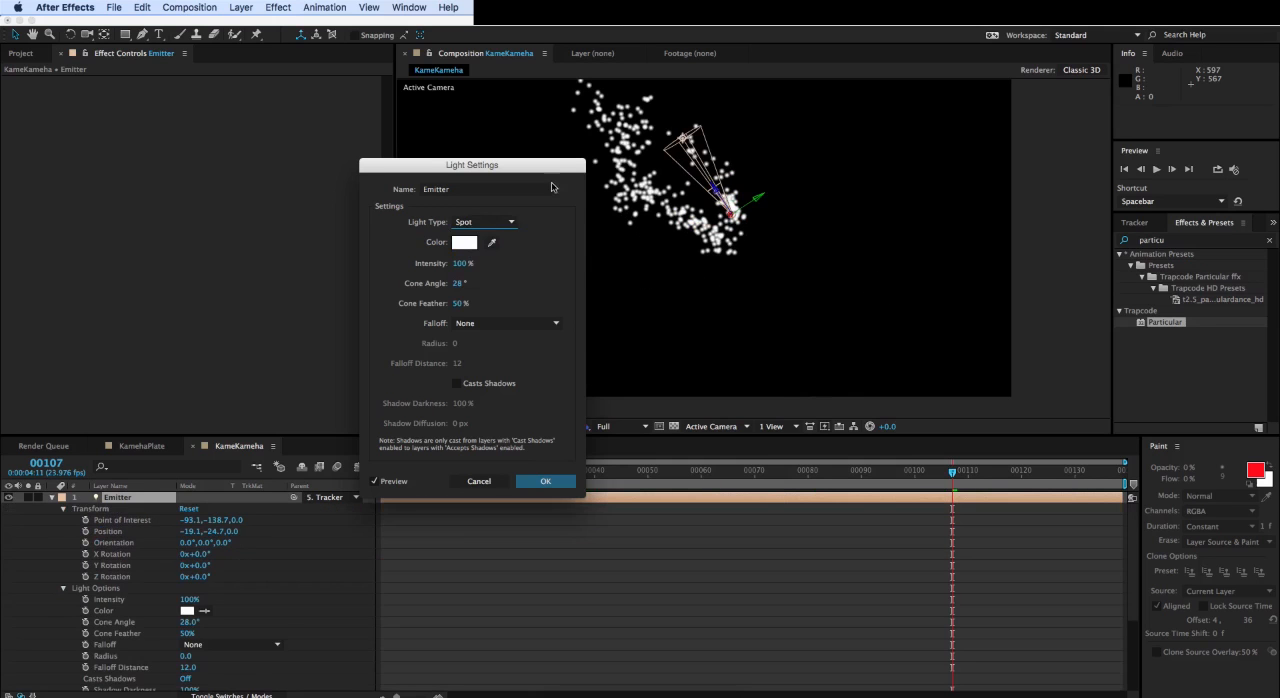
{"action": "left_click", "coordinate": [545, 481]}
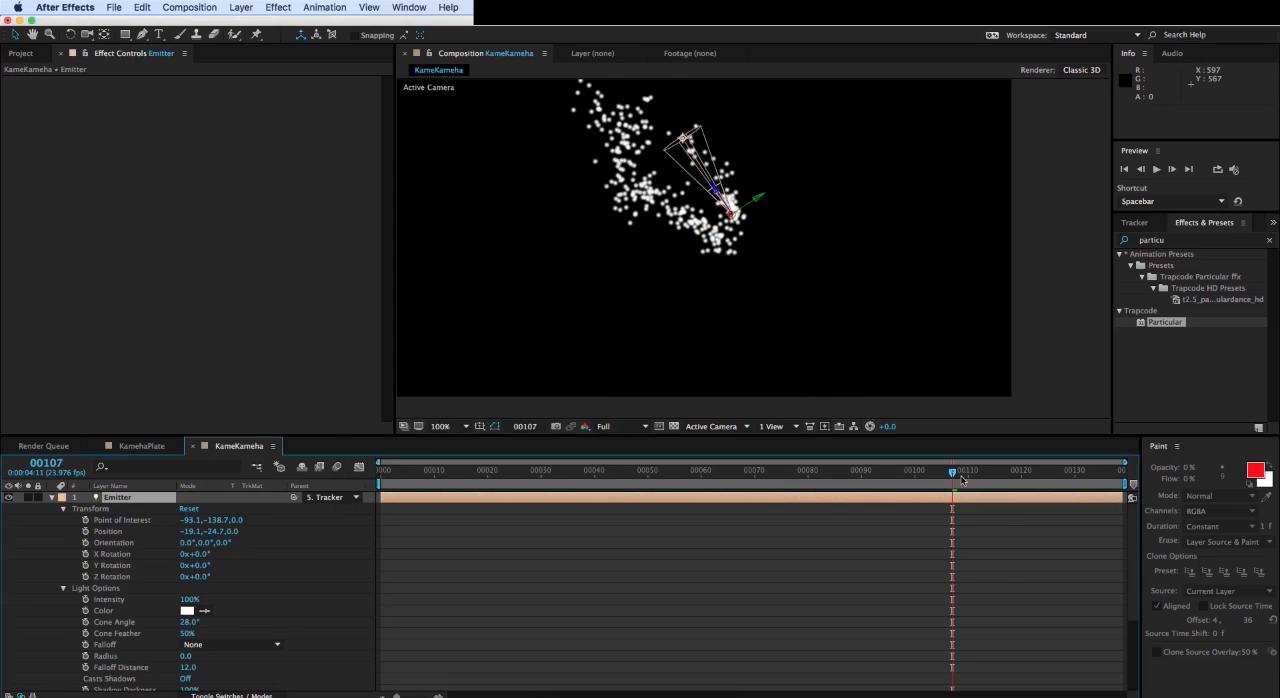
{"action": "key", "text": "space"}
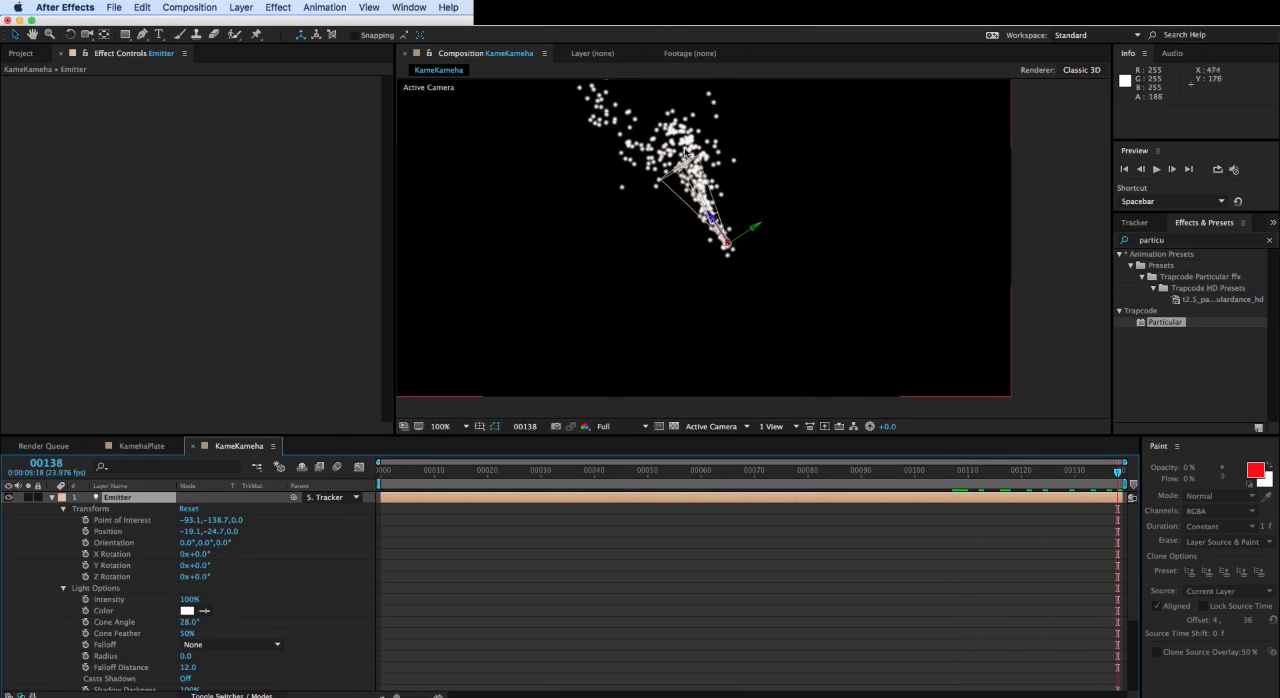
- Collapse the Emitter layer, unsolo the particular layer and scrub to frame 94 to check the particles over the footage
{"action": "left_click", "coordinate": [52, 498]}
{"action": "left_click", "coordinate": [128, 510]}
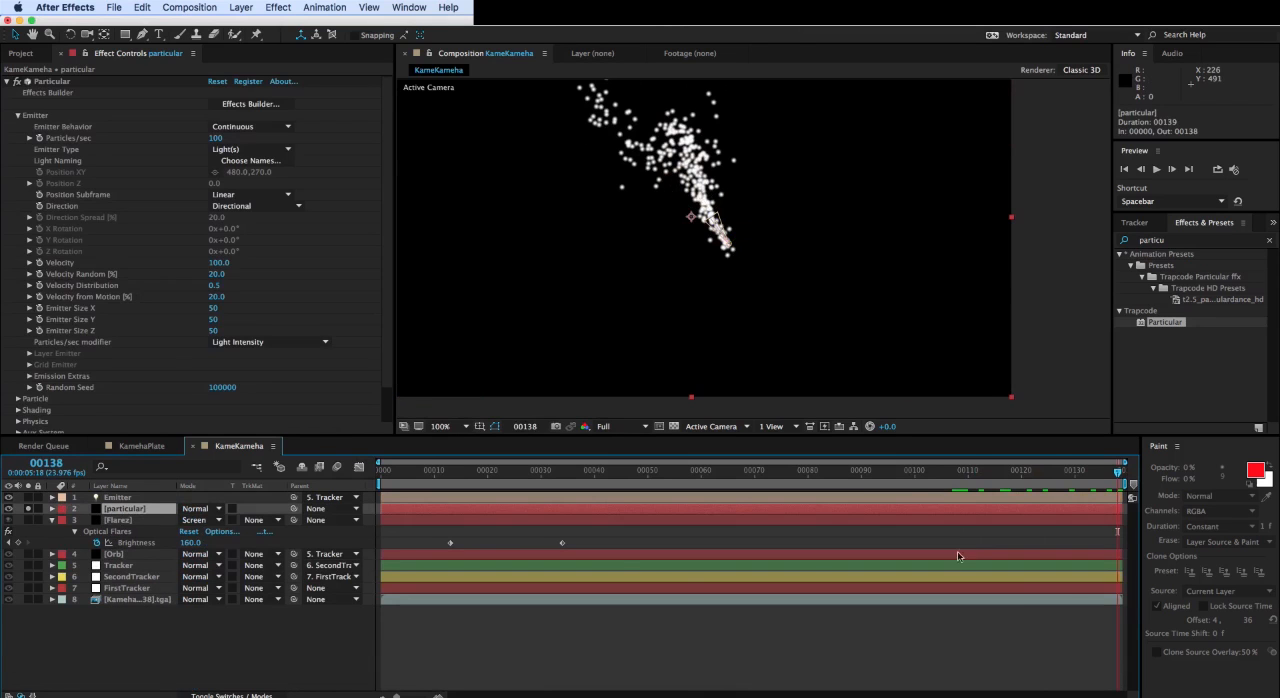
{"action": "mouse_move", "coordinate": [910, 478]}
{"action": "left_mouse_down"}
{"action": "mouse_move", "coordinate": [443, 474]}
{"action": "mouse_move", "coordinate": [926, 492]}
{"action": "left_mouse_up"}
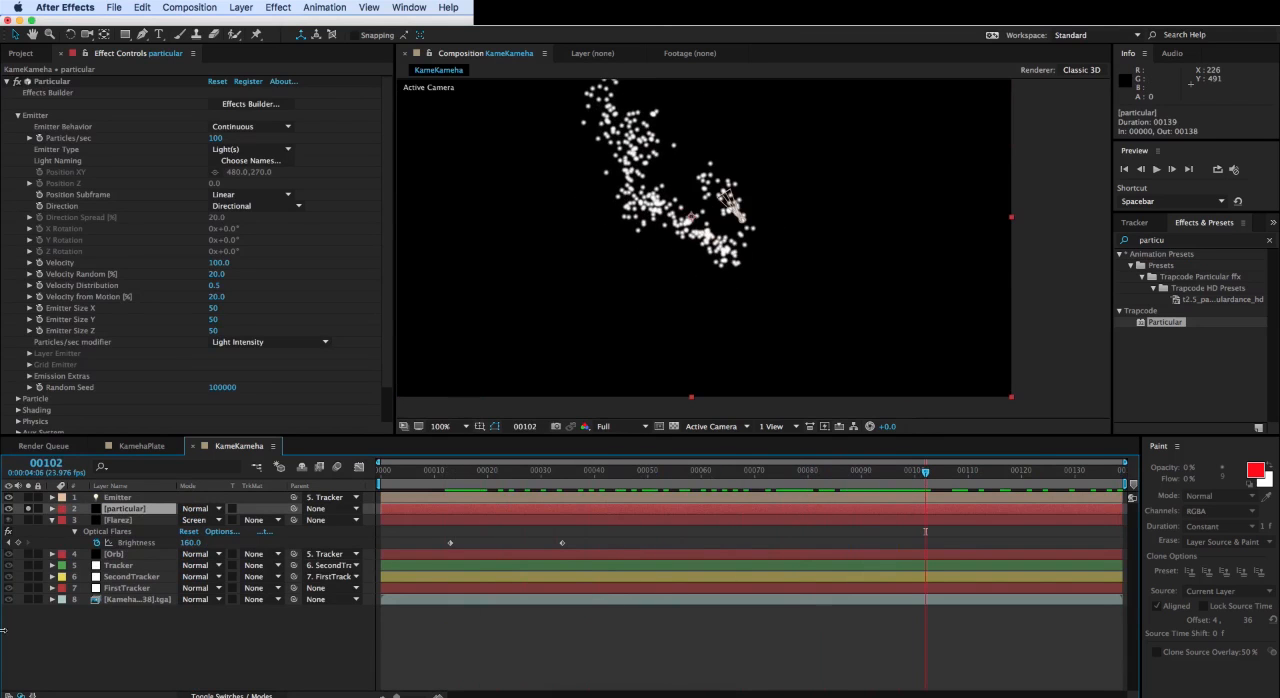
{"action": "left_click", "coordinate": [29, 512]}
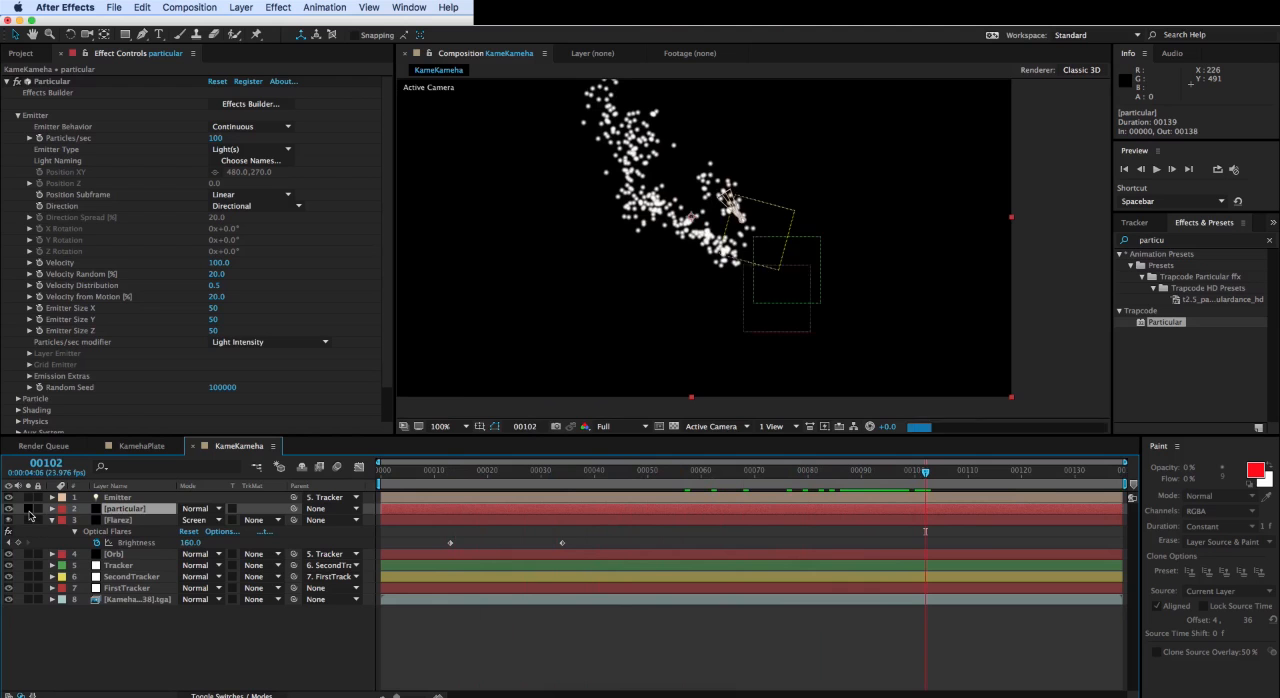
{"action": "left_click_drag", "start_coordinate": [926, 478], "coordinate": [882, 482]}
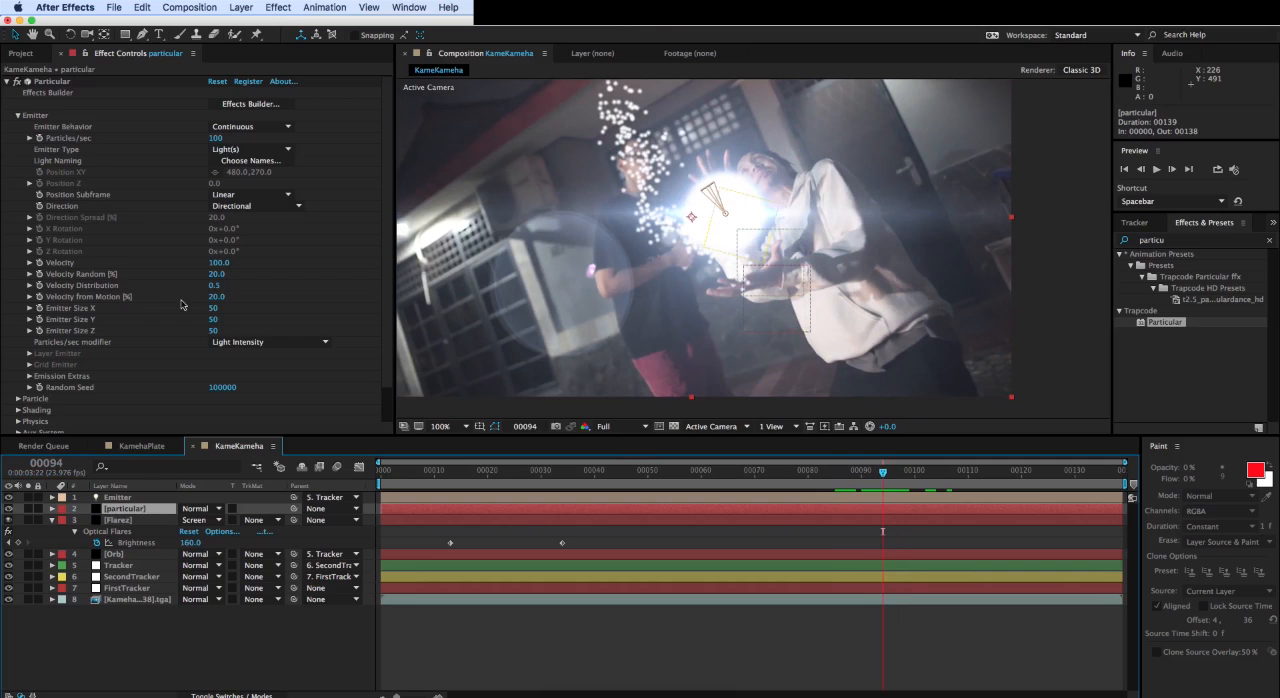
- Keyframe Particular's Particles/sec at 1000 on frame 94 and 0 on frame 92, and scrub the timeline to check the burst
{"action": "left_click", "coordinate": [42, 138]}
{"action": "left_click", "coordinate": [216, 138]}
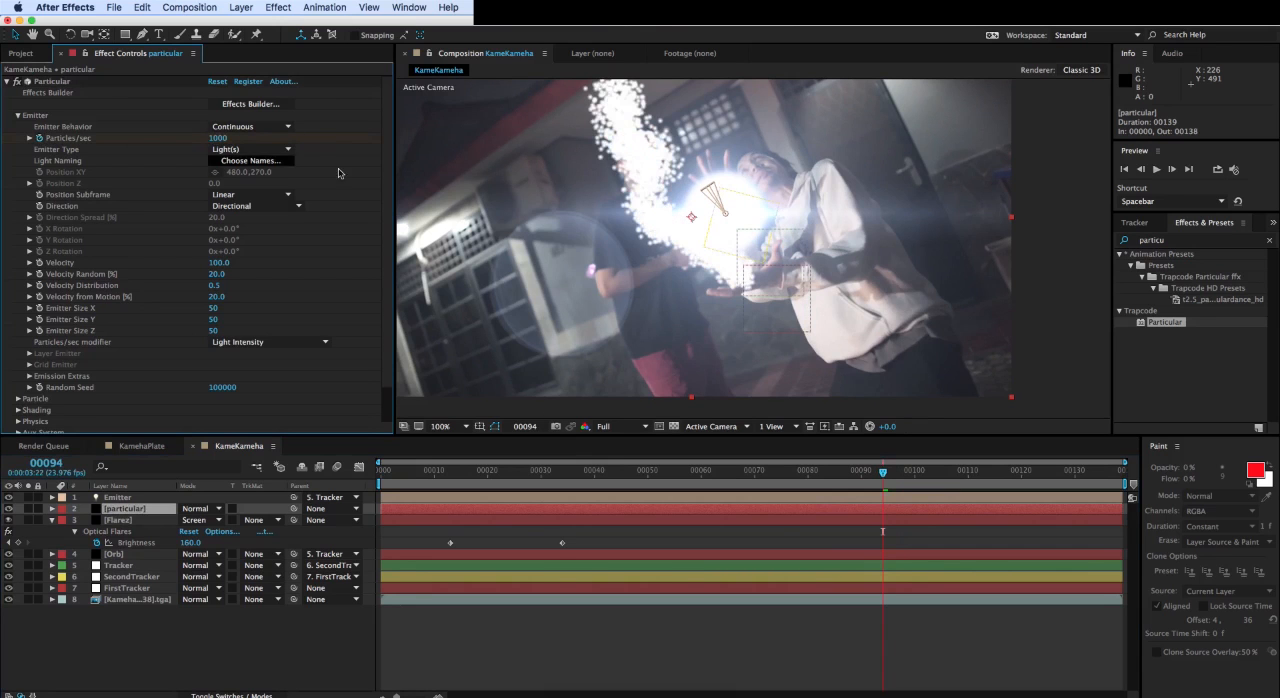
{"action": "left_click", "coordinate": [1140, 170]}
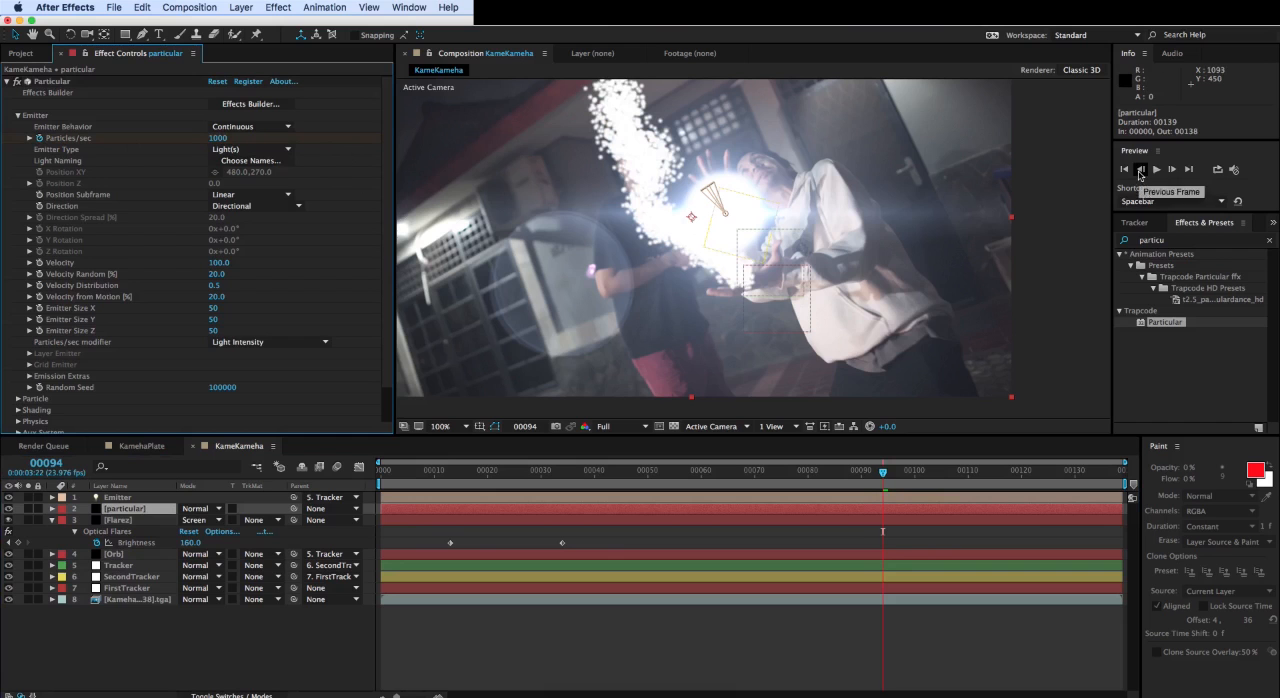
{"action": "left_click", "coordinate": [1140, 170]}
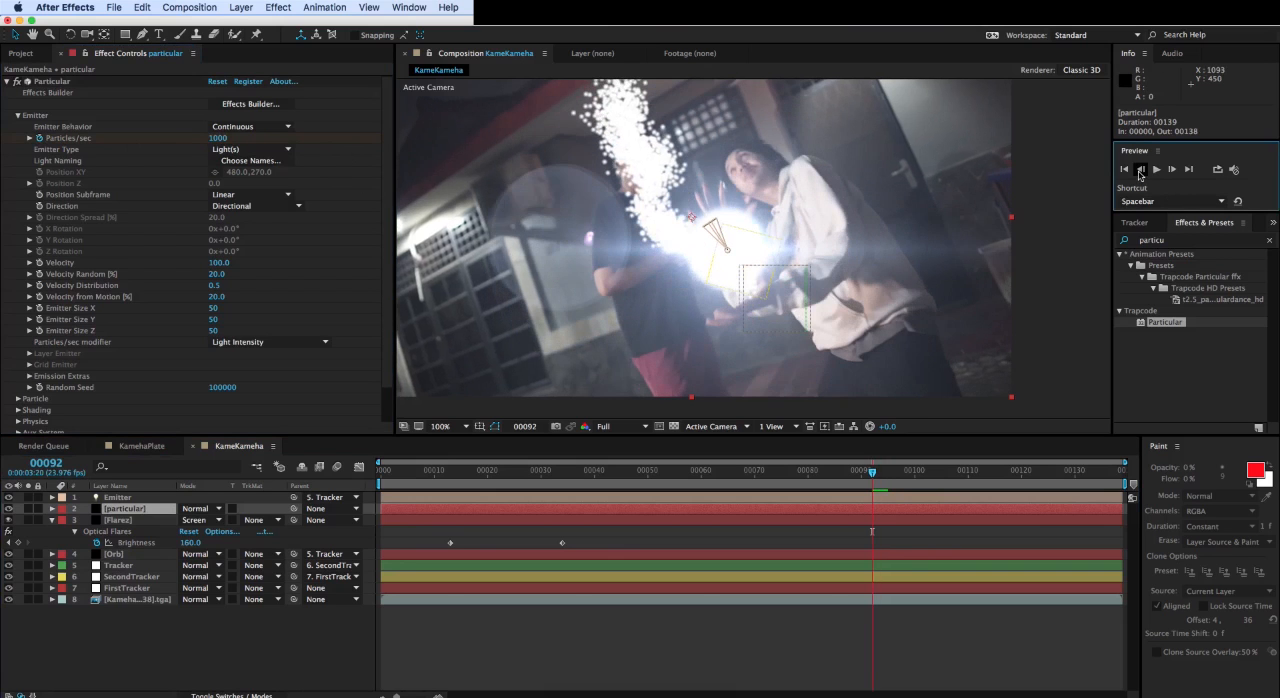
{"action": "left_click", "coordinate": [212, 138]}
{"action": "type", "text": "0"}
{"action": "key", "text": "Return"}
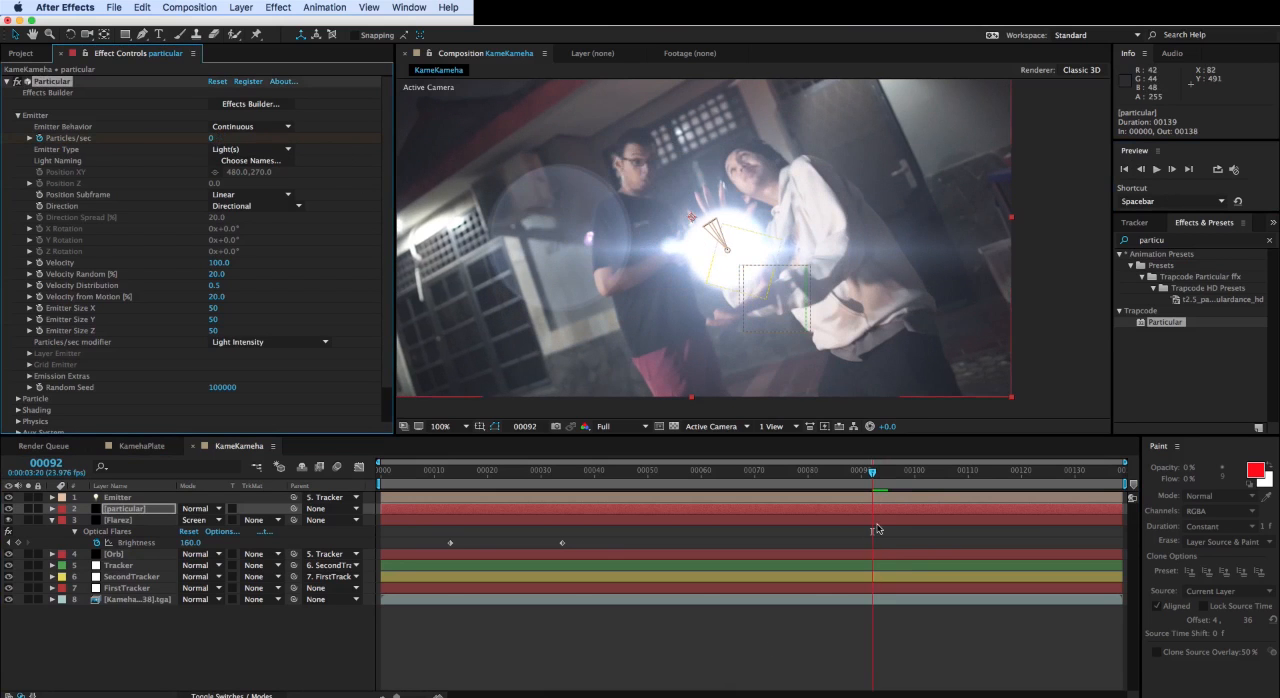
{"action": "left_click_drag", "start_coordinate": [874, 479], "coordinate": [1030, 474]}
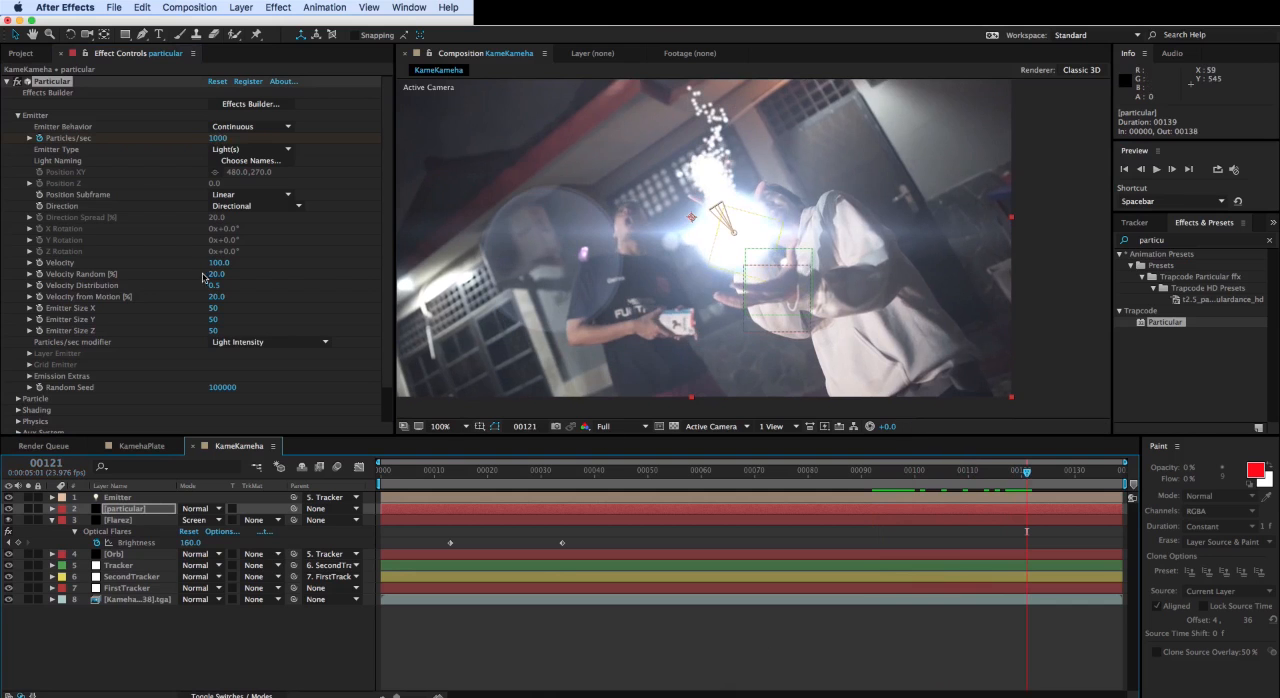
{"action": "left_click", "coordinate": [905, 473]}
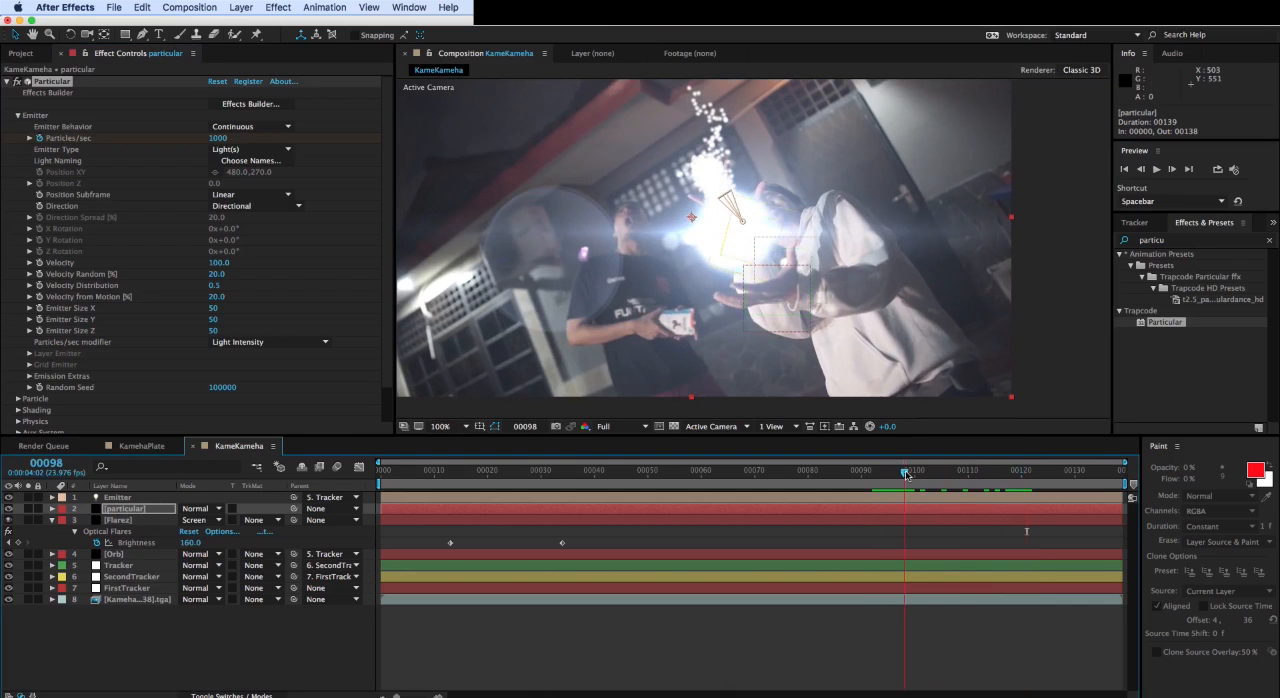
- Try Particular's emitter Velocity at 1000 and 5000, and scrub to frame 102 to check the particle spread
{"action": "left_click", "coordinate": [215, 263]}
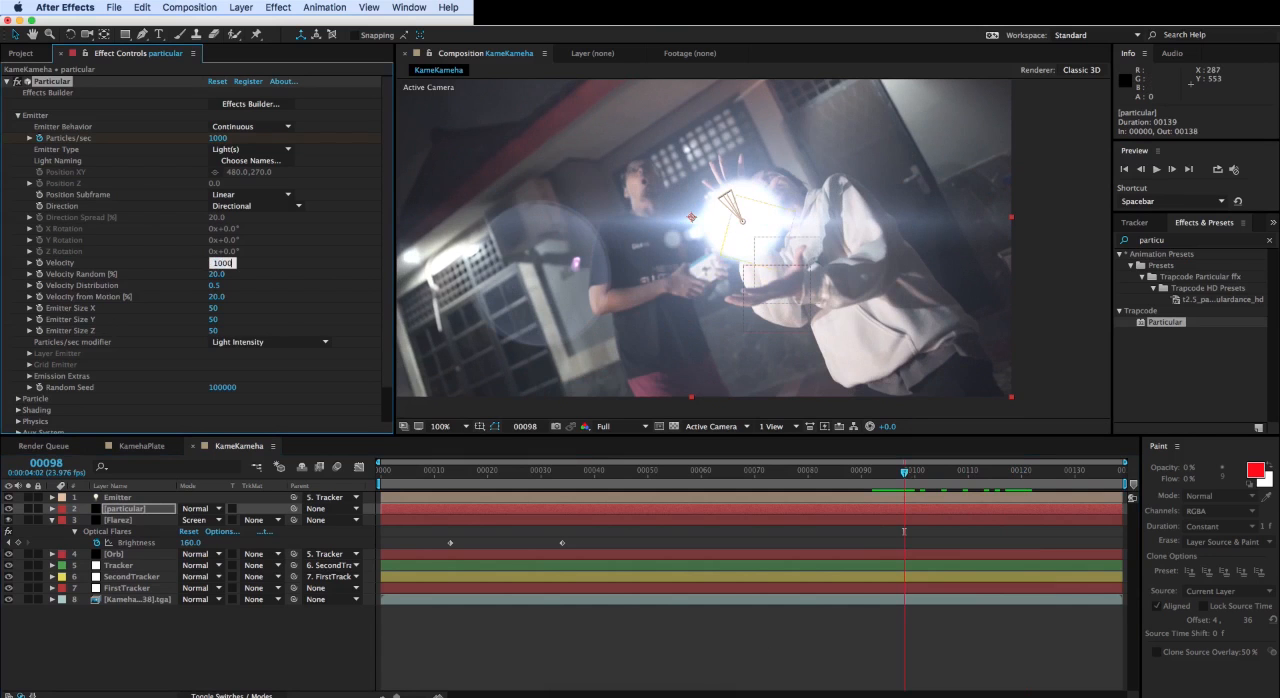
{"action": "type", "text": "1000"}
{"action": "key", "text": "Return"}
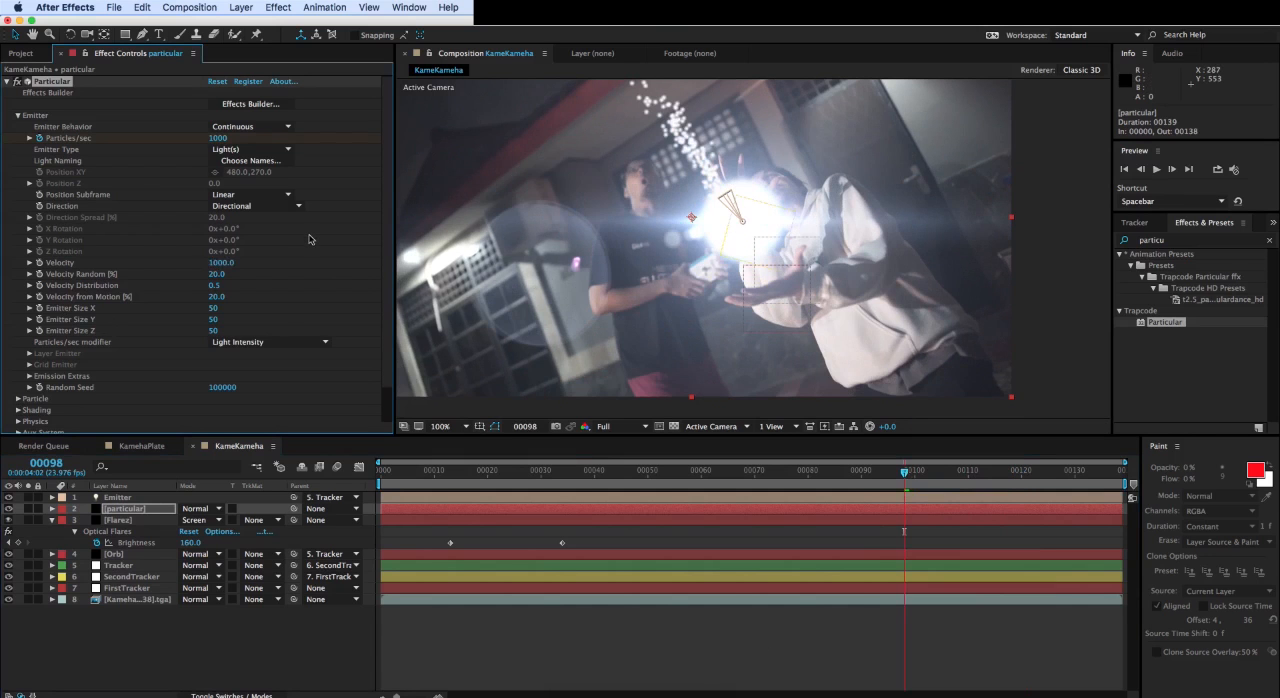
{"action": "left_click", "coordinate": [221, 263]}
{"action": "type", "text": "5000"}
{"action": "key", "text": "Return"}
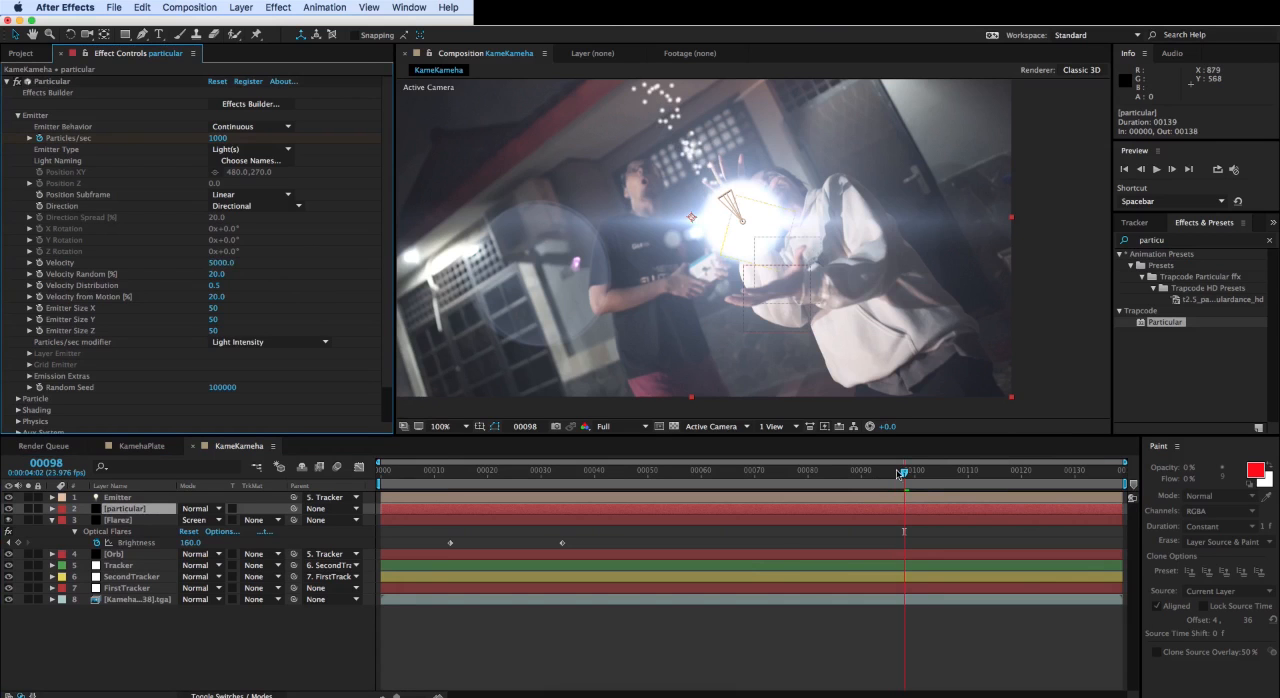
{"action": "left_click_drag", "start_coordinate": [899, 472], "coordinate": [925, 473]}
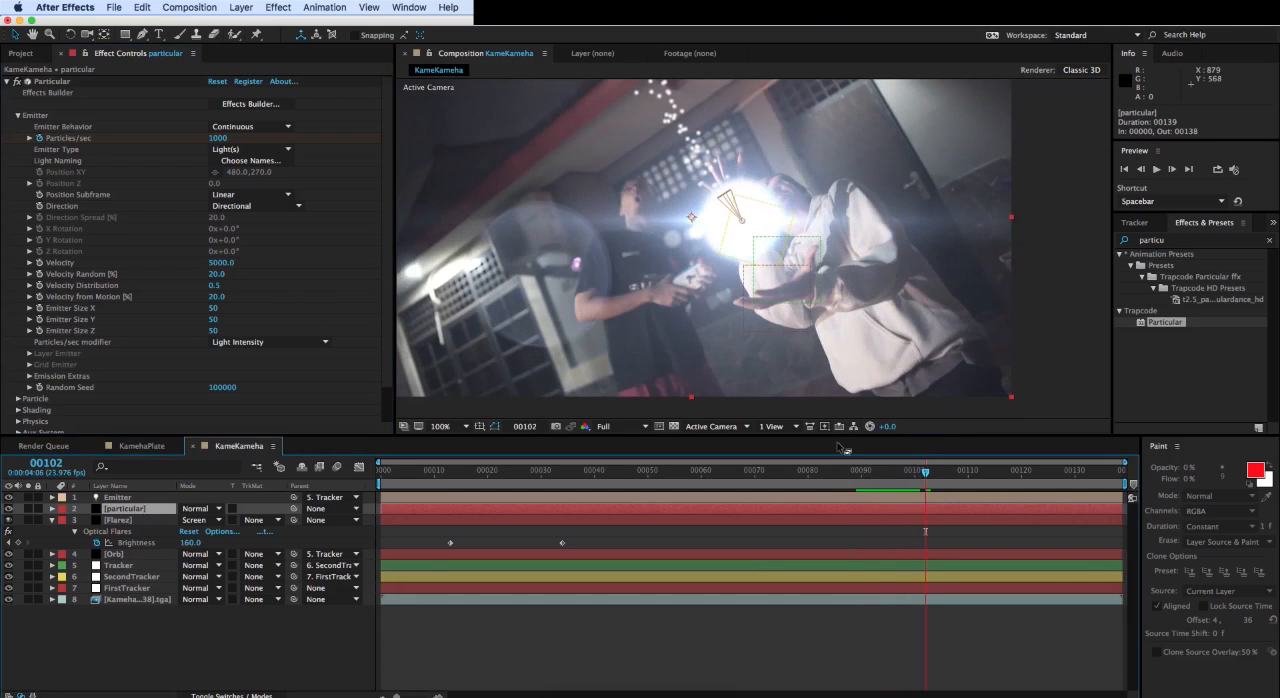
- Lower the emitter Velocity to 3000, and reduce it further to 2000
{"action": "left_click", "coordinate": [219, 263]}
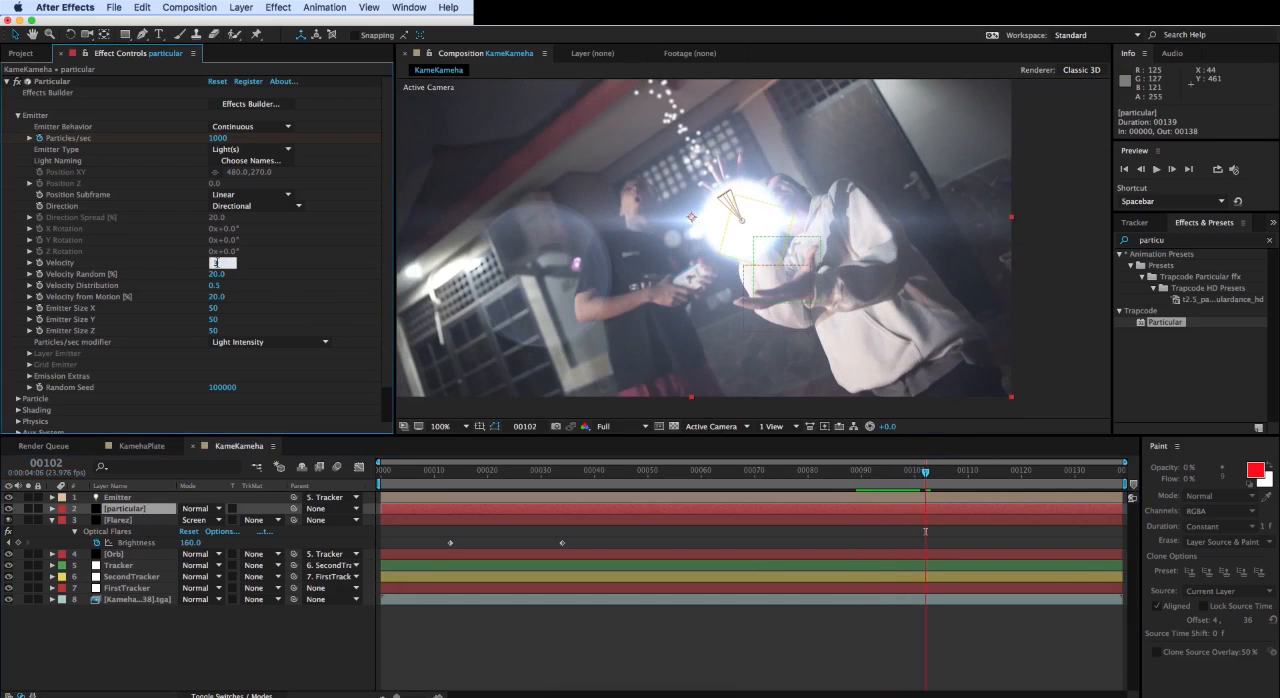
{"action": "key", "text": "Return"}
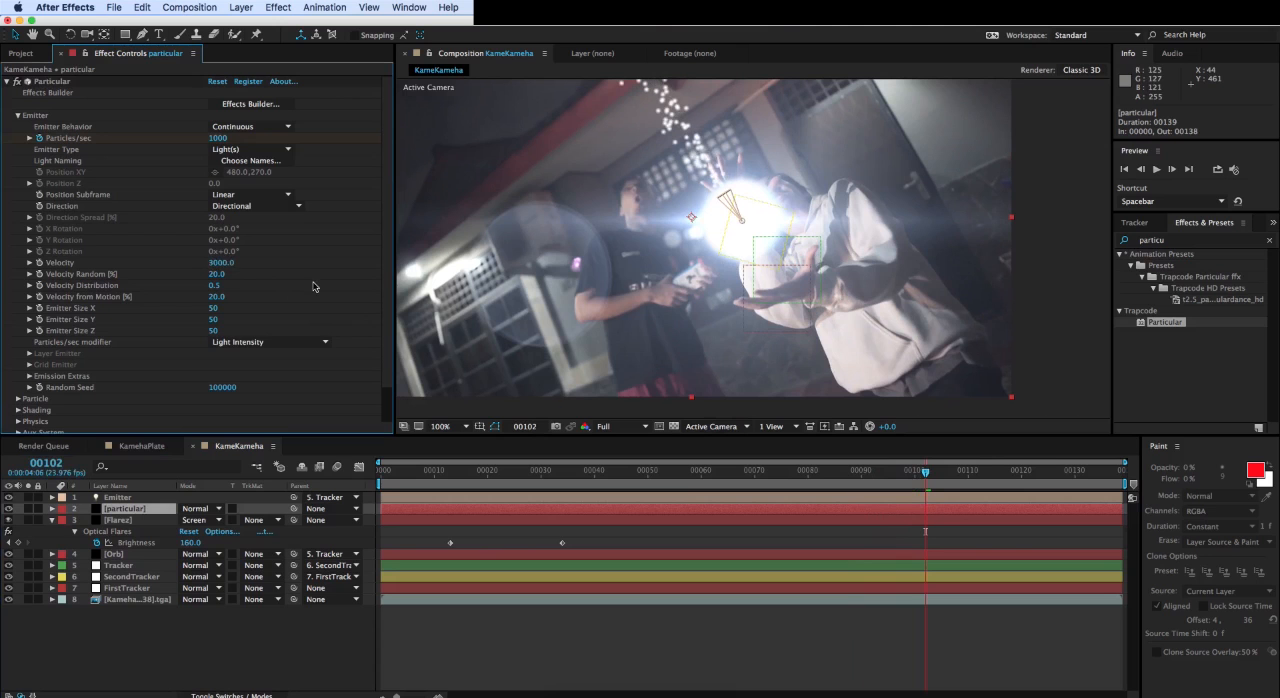
{"action": "left_click", "coordinate": [220, 264]}
{"action": "key", "text": "Return"}
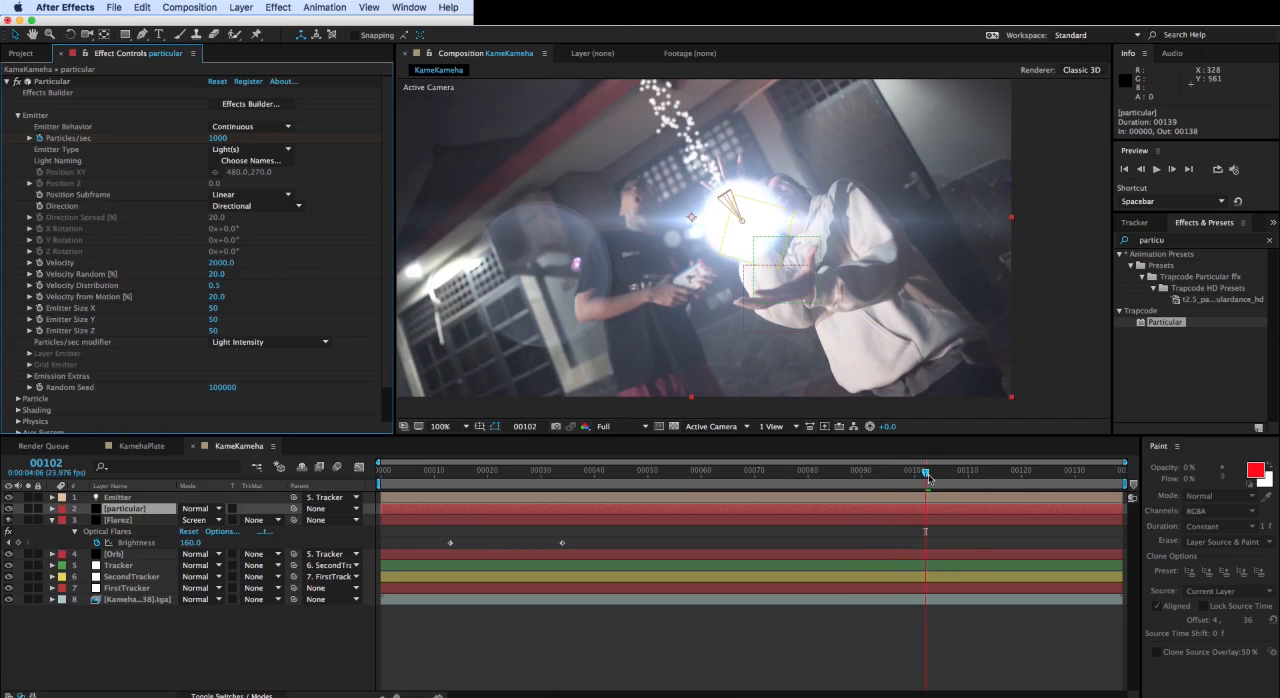
- Reveal the particular layer's keyframes, set Particles/sec to 2000 on frame 94 and play from frame 91 to check the burst
{"action": "left_click_drag", "start_coordinate": [928, 479], "coordinate": [883, 488]}
{"action": "key", "text": "u"}
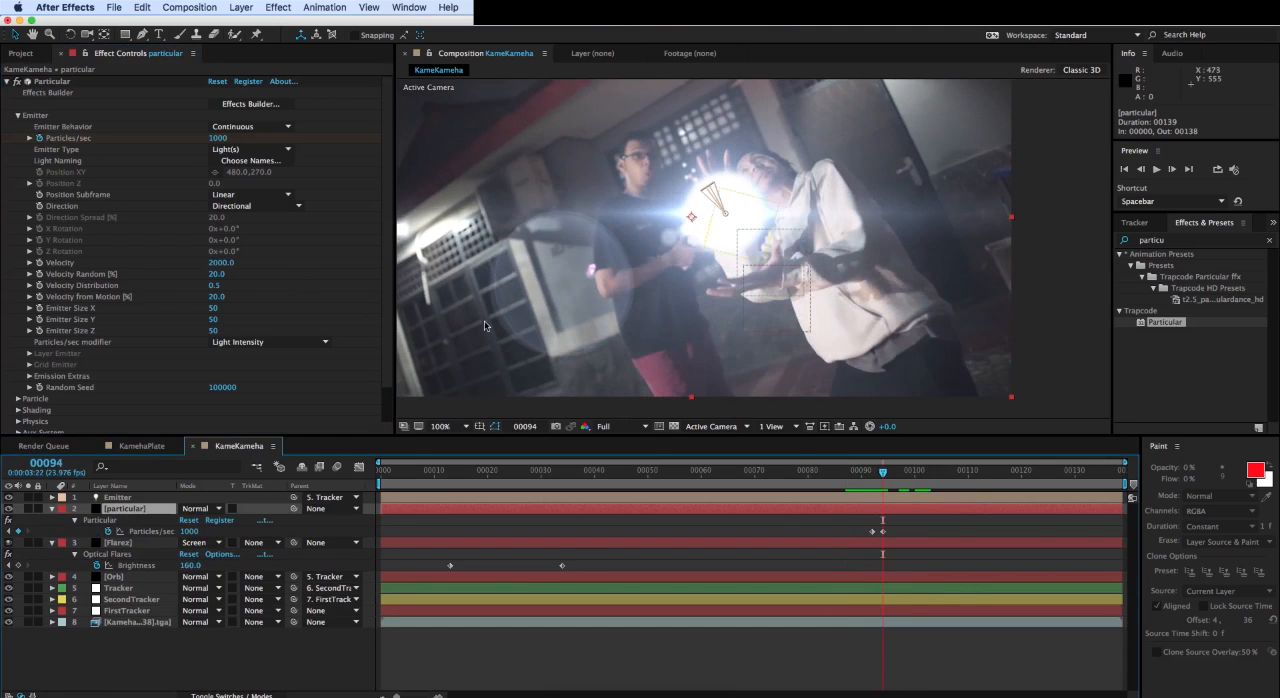
{"action": "left_click", "coordinate": [218, 138]}
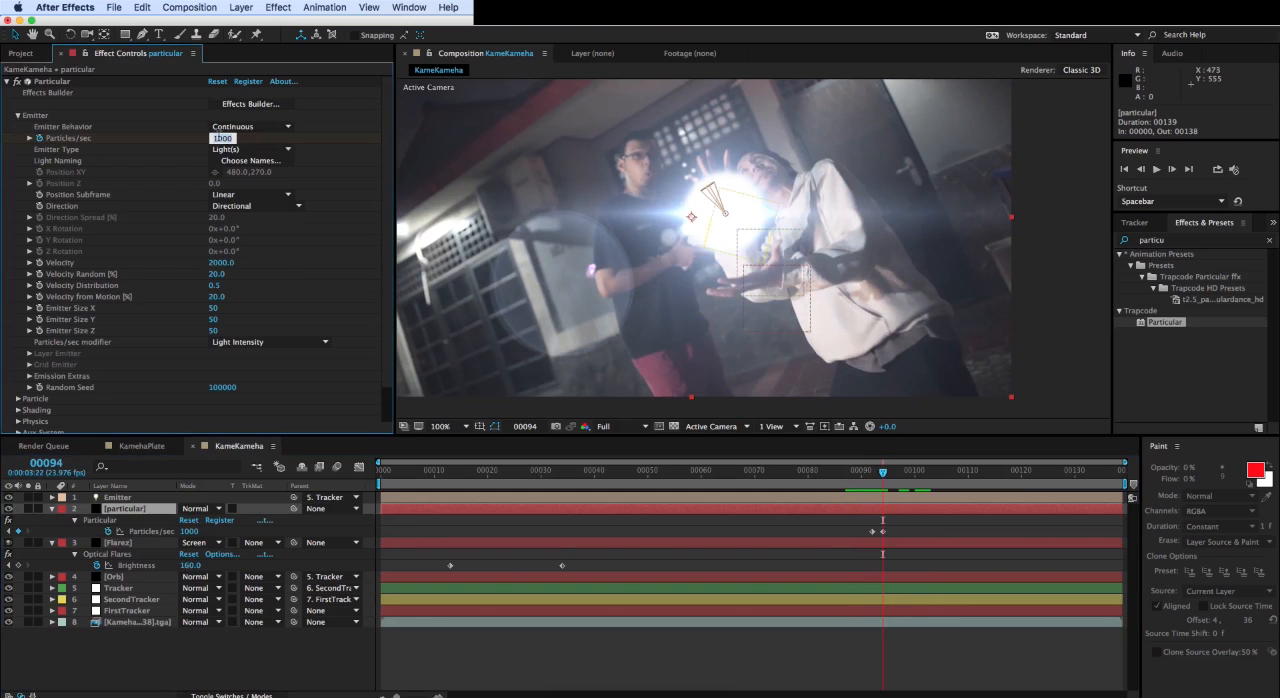
{"action": "type", "text": "2000"}
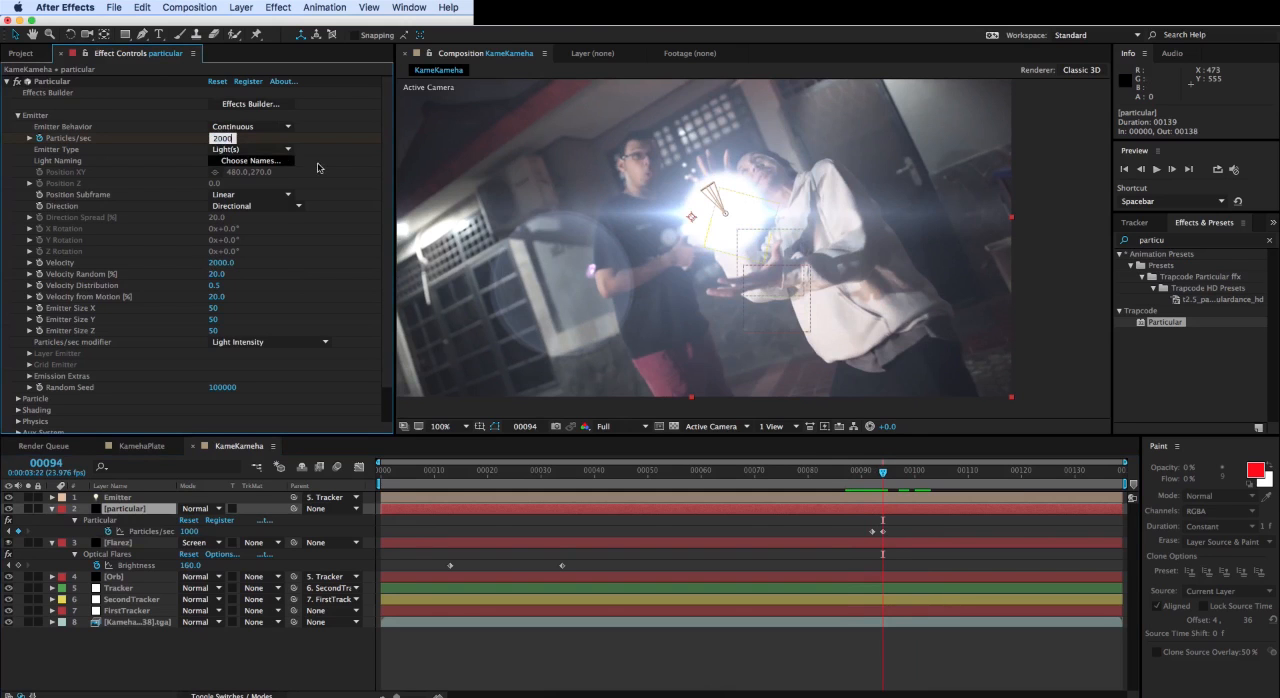
{"action": "key", "text": "Return"}
{"action": "left_click_drag", "start_coordinate": [876, 485], "coordinate": [867, 483]}
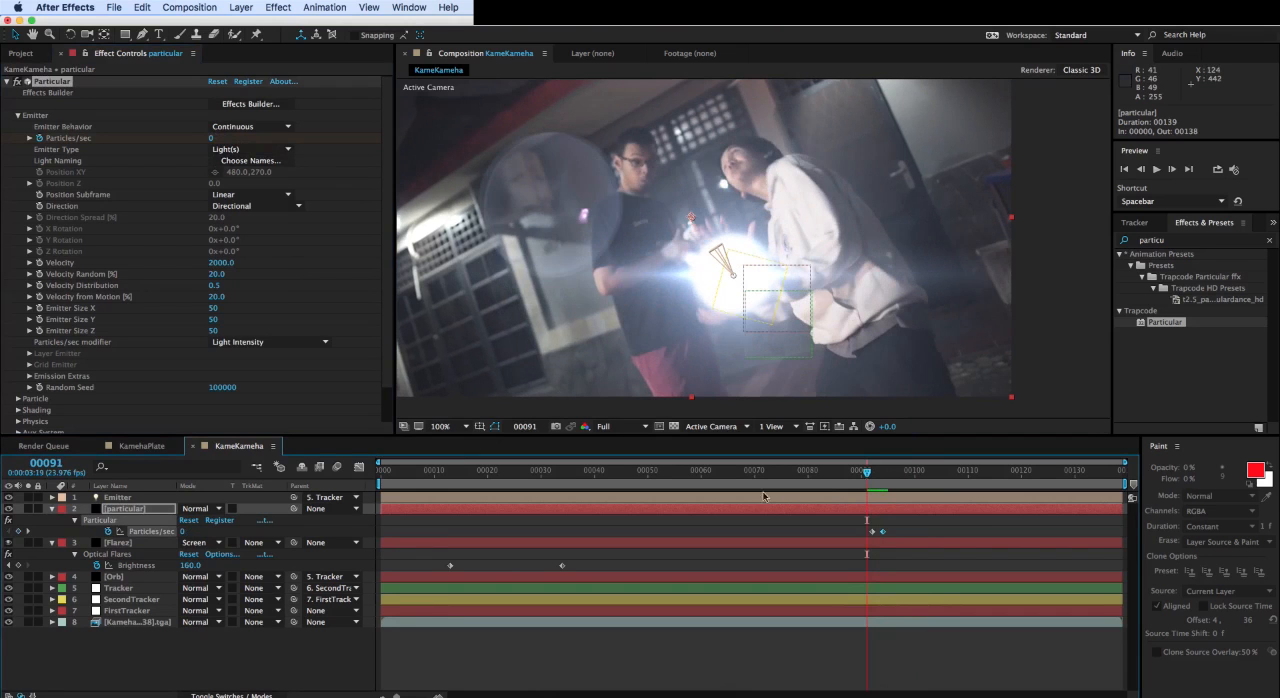
{"action": "key", "text": "space"}
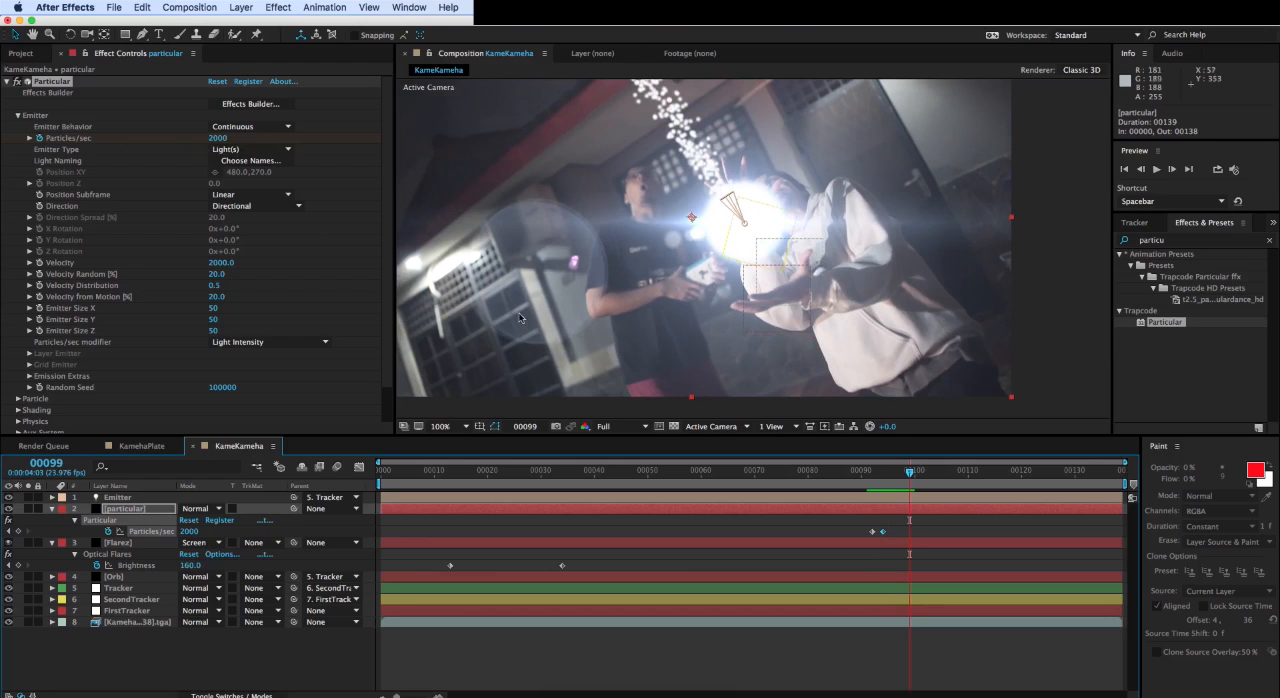
- Go to frame 97, set Emitter Size Y to 82 and Emitter Size Z to 65, and undo the extra value change
{"action": "left_click_drag", "start_coordinate": [909, 469], "coordinate": [898, 474]}
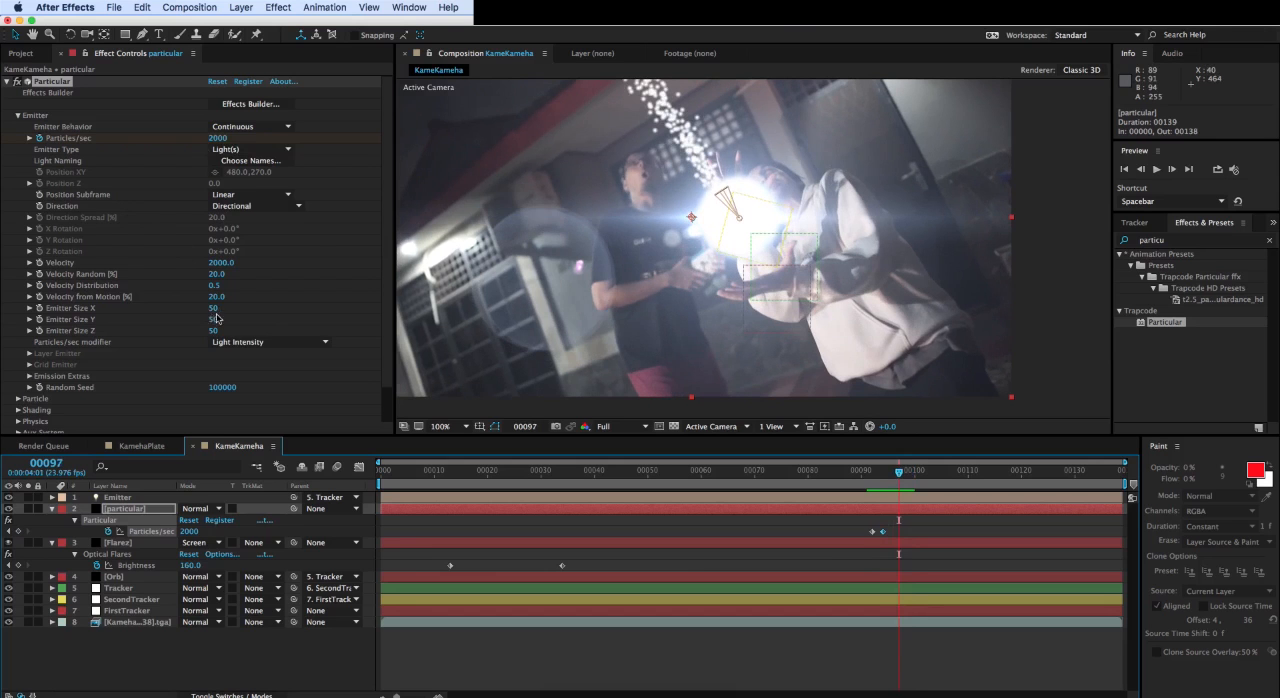
{"action": "mouse_move", "coordinate": [212, 311]}
{"action": "left_mouse_down"}
{"action": "mouse_move", "coordinate": [235, 317]}
{"action": "mouse_move", "coordinate": [222, 330]}
{"action": "left_mouse_up"}
{"action": "key", "text": "super+z"}
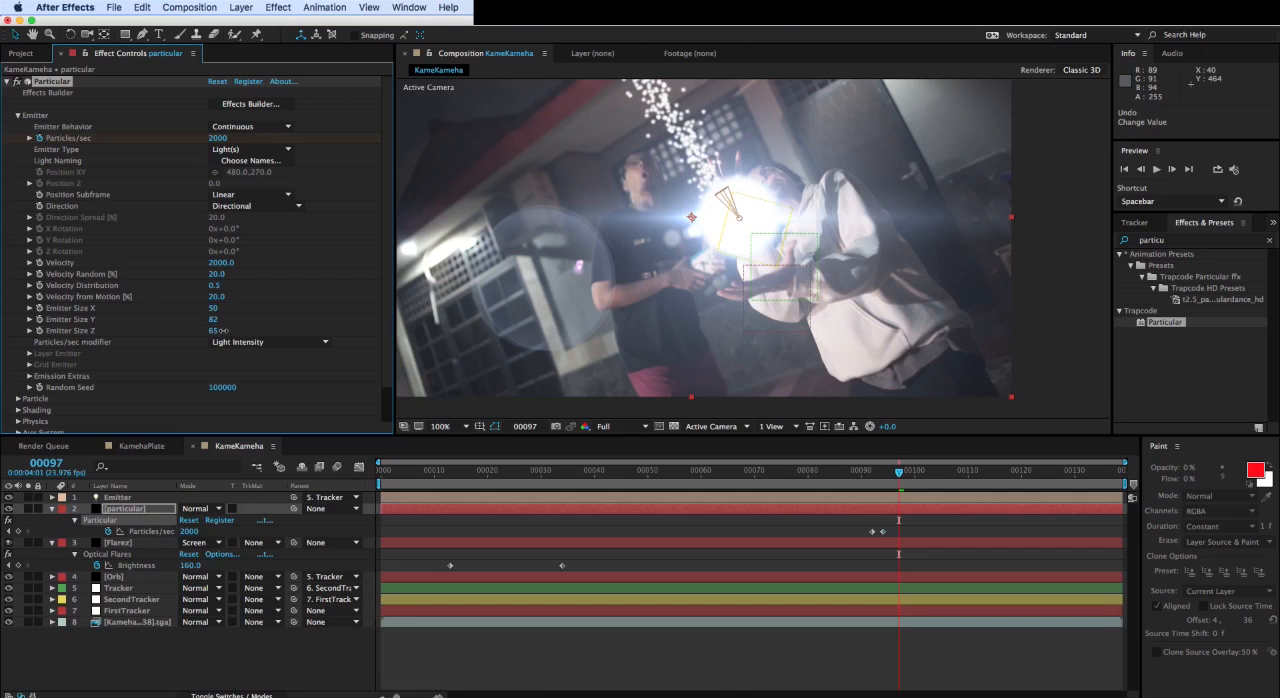
{"action": "scroll", "coordinate": [679, 190], "scroll_direction": "up", "scroll_amount": 2}
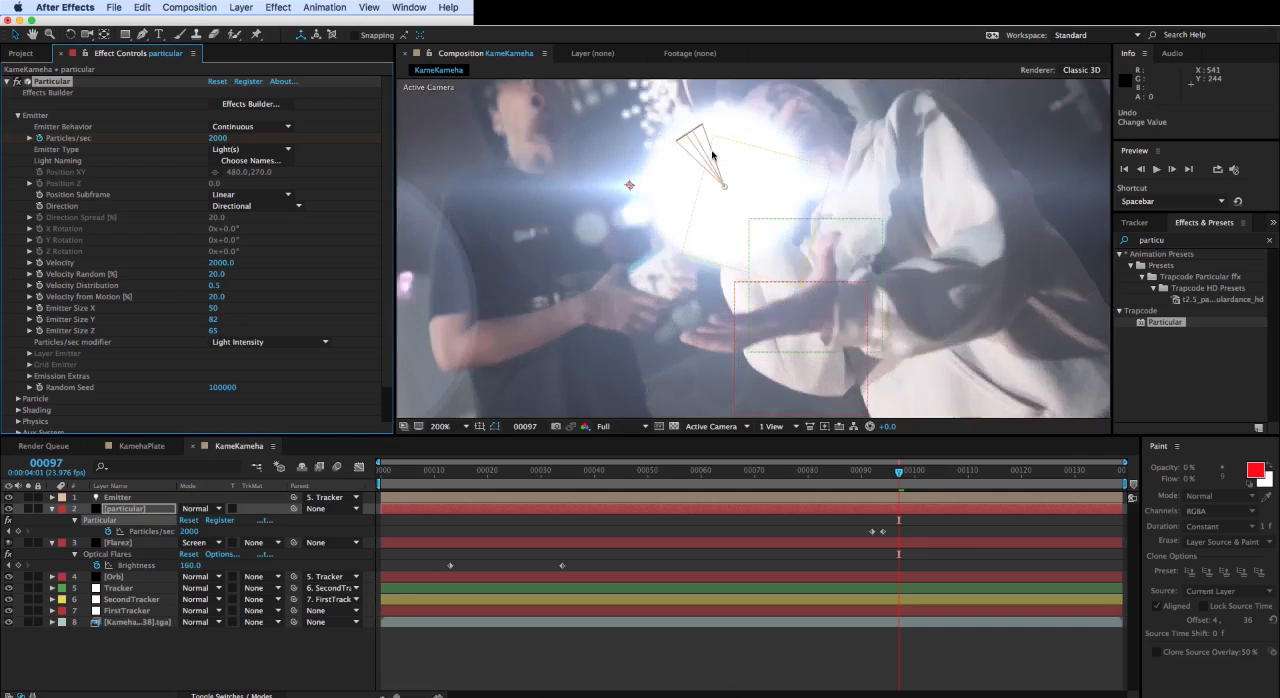
{"action": "scroll", "coordinate": [679, 190], "scroll_direction": "down", "scroll_amount": 4}
{"action": "scroll", "coordinate": [679, 190], "scroll_direction": "up", "scroll_amount": 4}
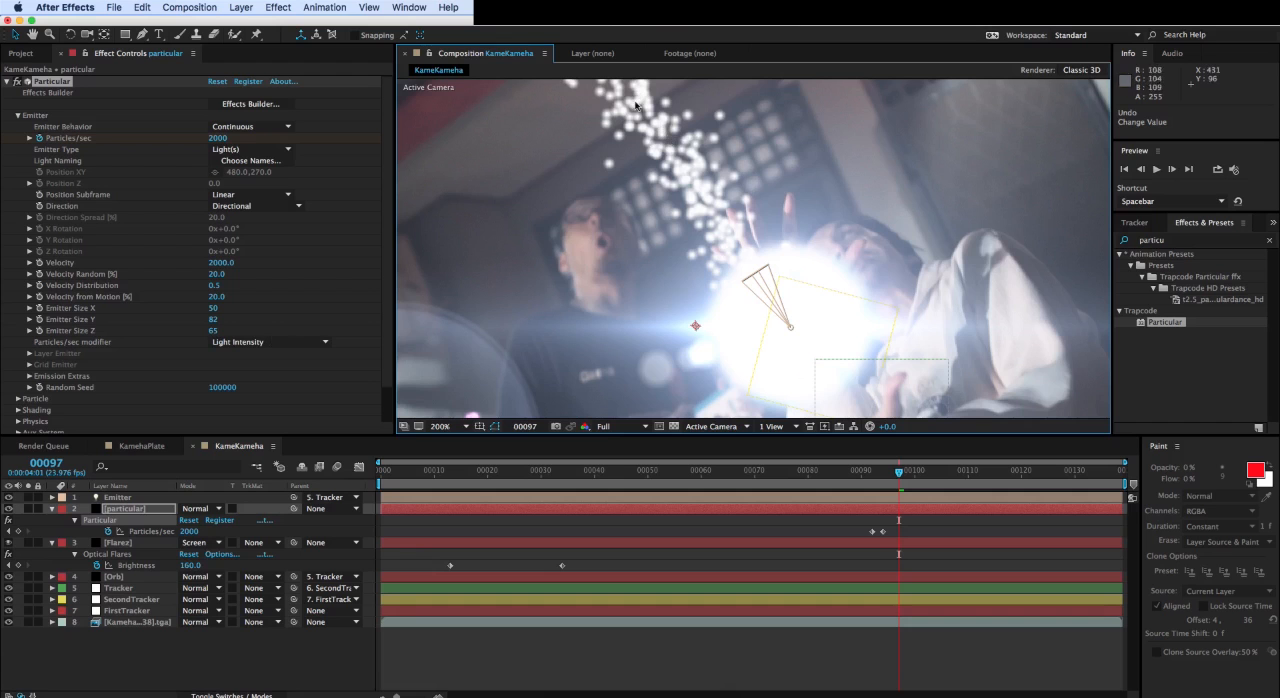
- Compare Sphere and Glow Sphere (No DOF) as Particular's Particle Type and choose Glow Sphere (No DOF)
{"action": "scroll", "coordinate": [62, 345], "scroll_direction": "down", "scroll_amount": 2}
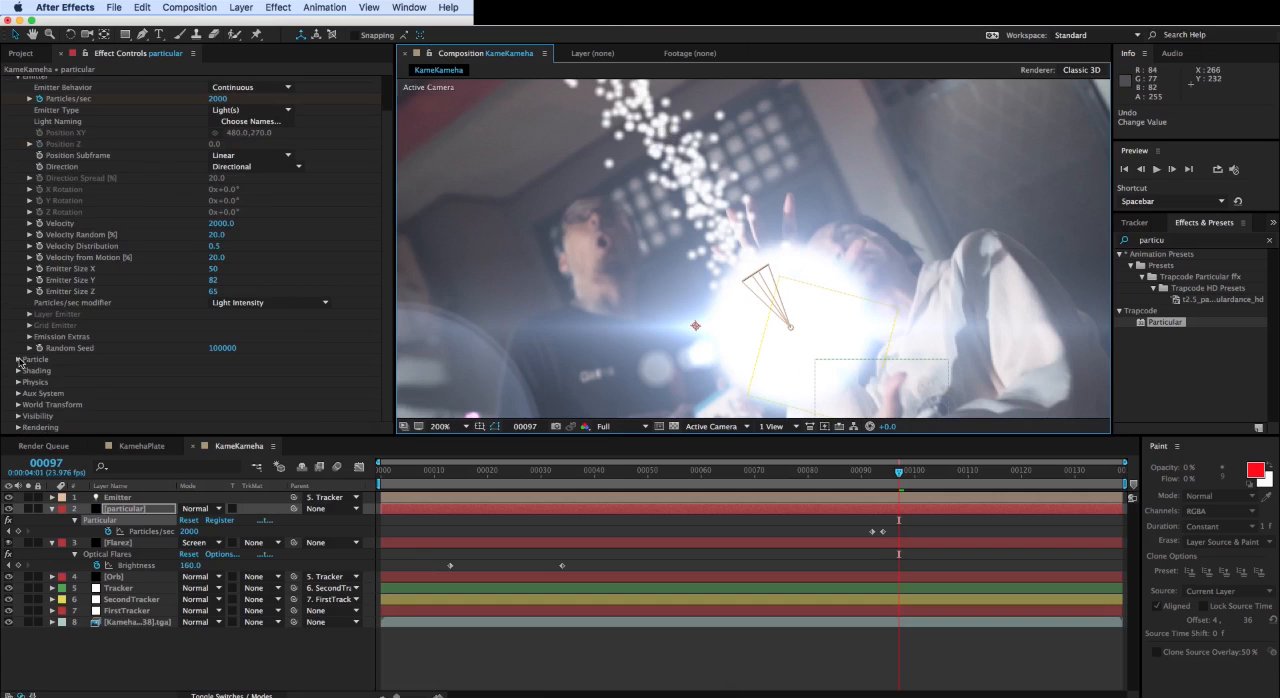
{"action": "left_click", "coordinate": [19, 360]}
{"action": "scroll", "coordinate": [101, 359], "scroll_direction": "down", "scroll_amount": 8}
{"action": "left_click", "coordinate": [244, 212]}
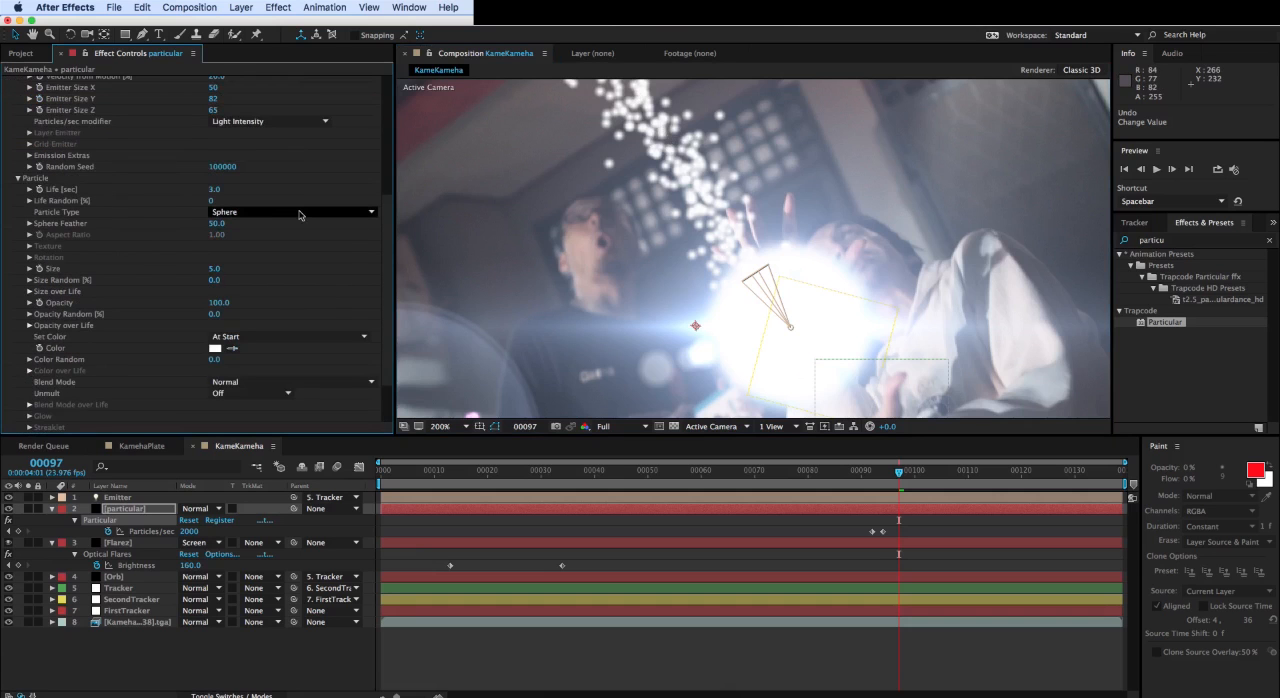
{"action": "left_click", "coordinate": [299, 240]}
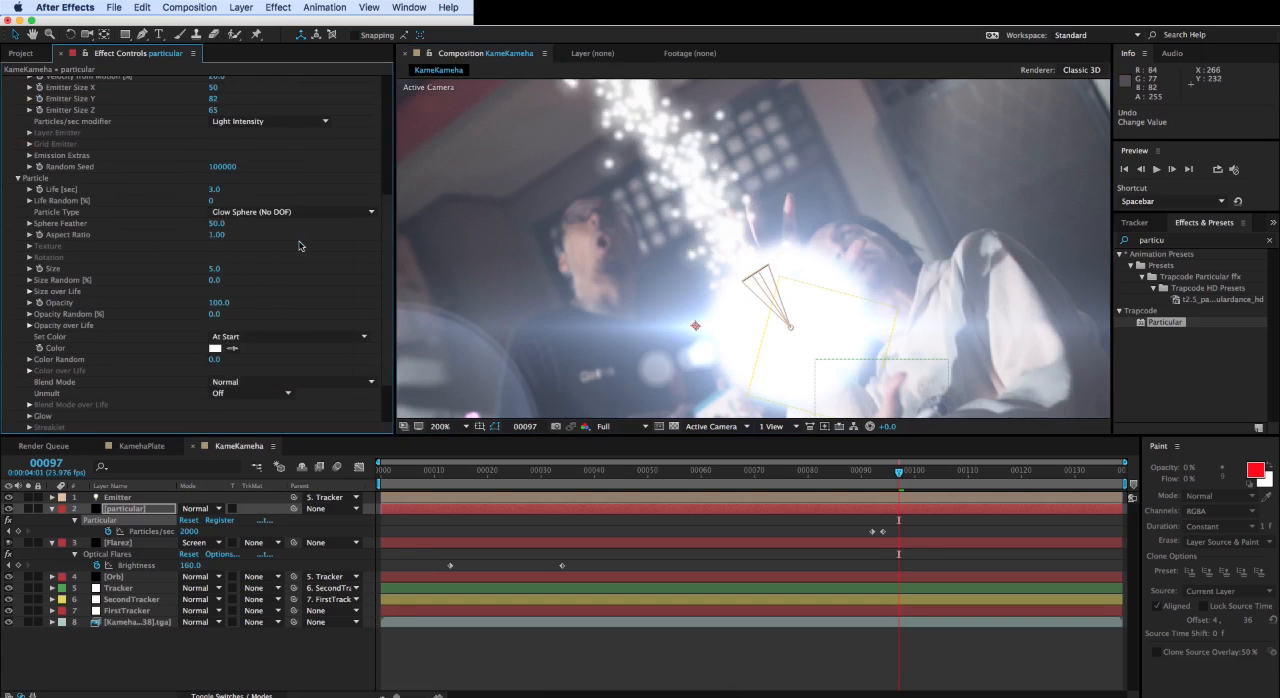
{"action": "left_click", "coordinate": [280, 213]}
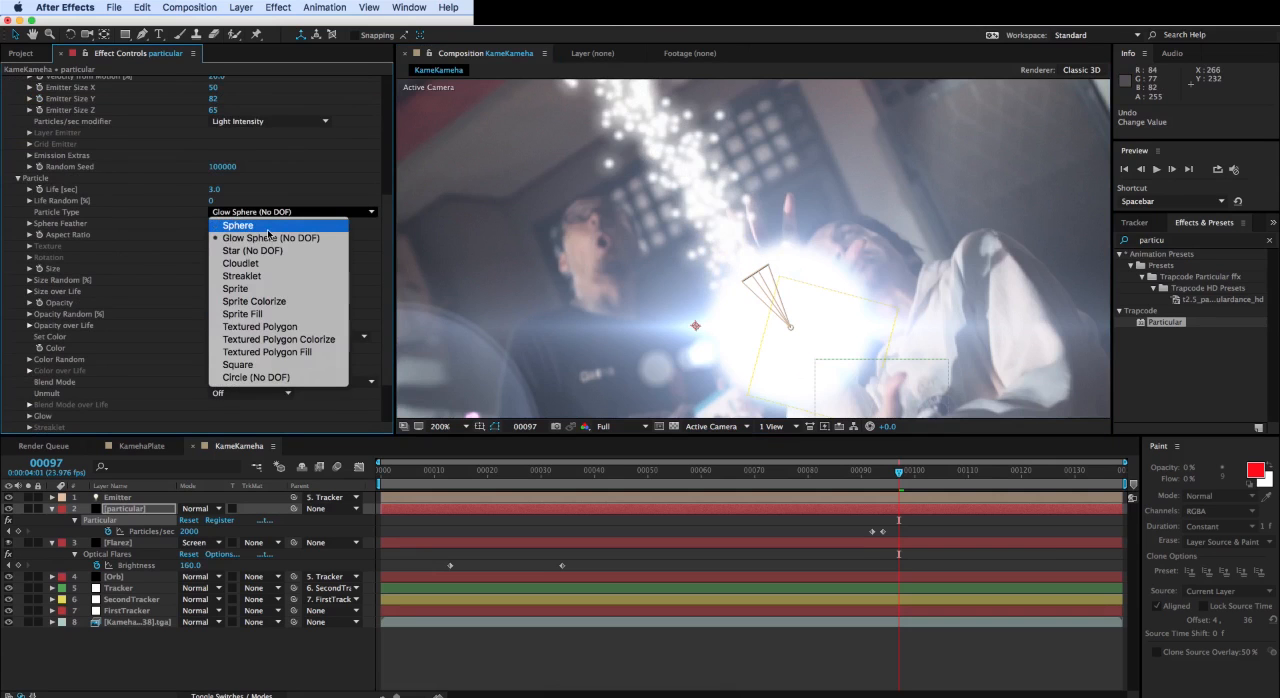
{"action": "left_click", "coordinate": [268, 229]}
{"action": "left_click", "coordinate": [268, 214]}
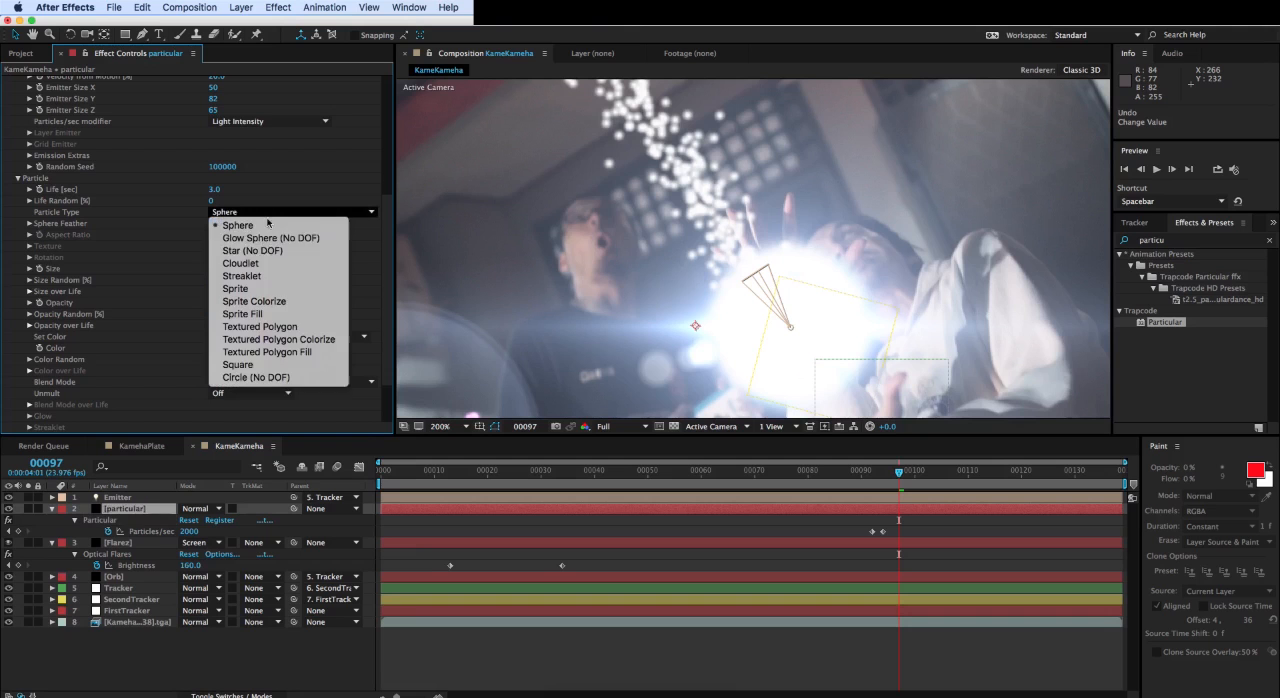
{"action": "left_click", "coordinate": [266, 240]}
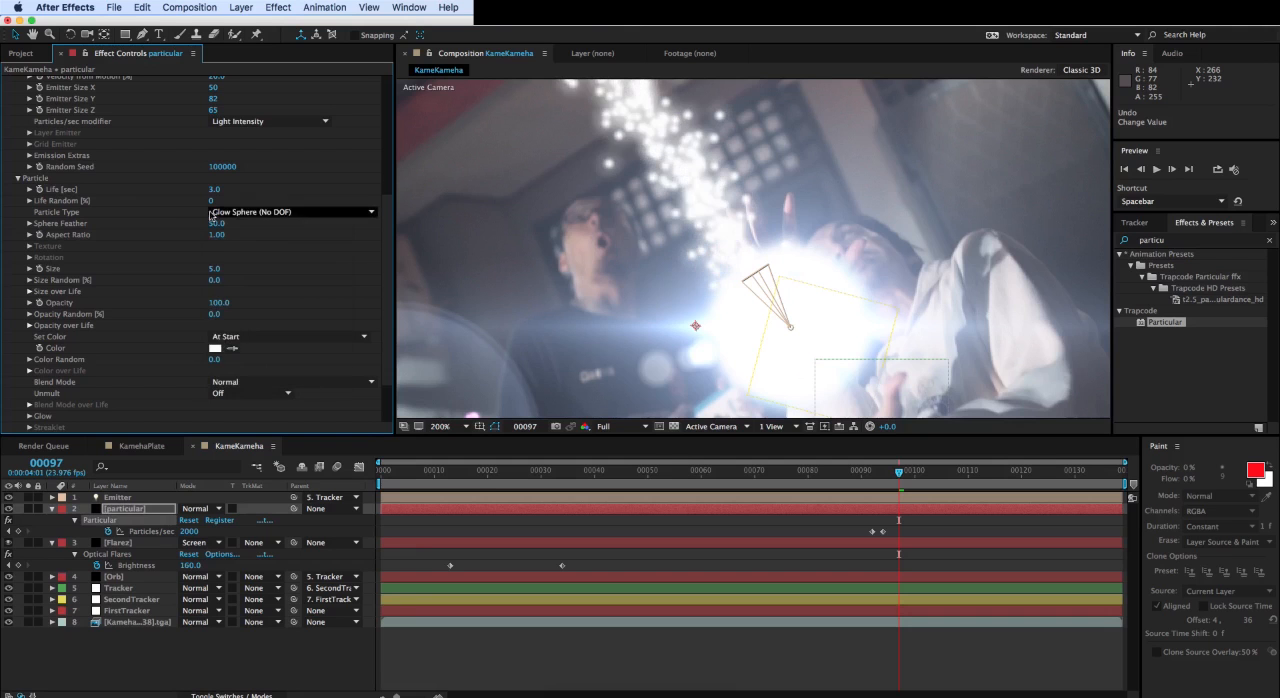
- Set the particle Size to 14 and scrub to frame 104 to check how the particles merge into a beam
{"action": "mouse_move", "coordinate": [213, 270]}
{"action": "left_mouse_down"}
{"action": "mouse_move", "coordinate": [238, 270]}
{"action": "mouse_move", "coordinate": [216, 268]}
{"action": "left_mouse_up"}
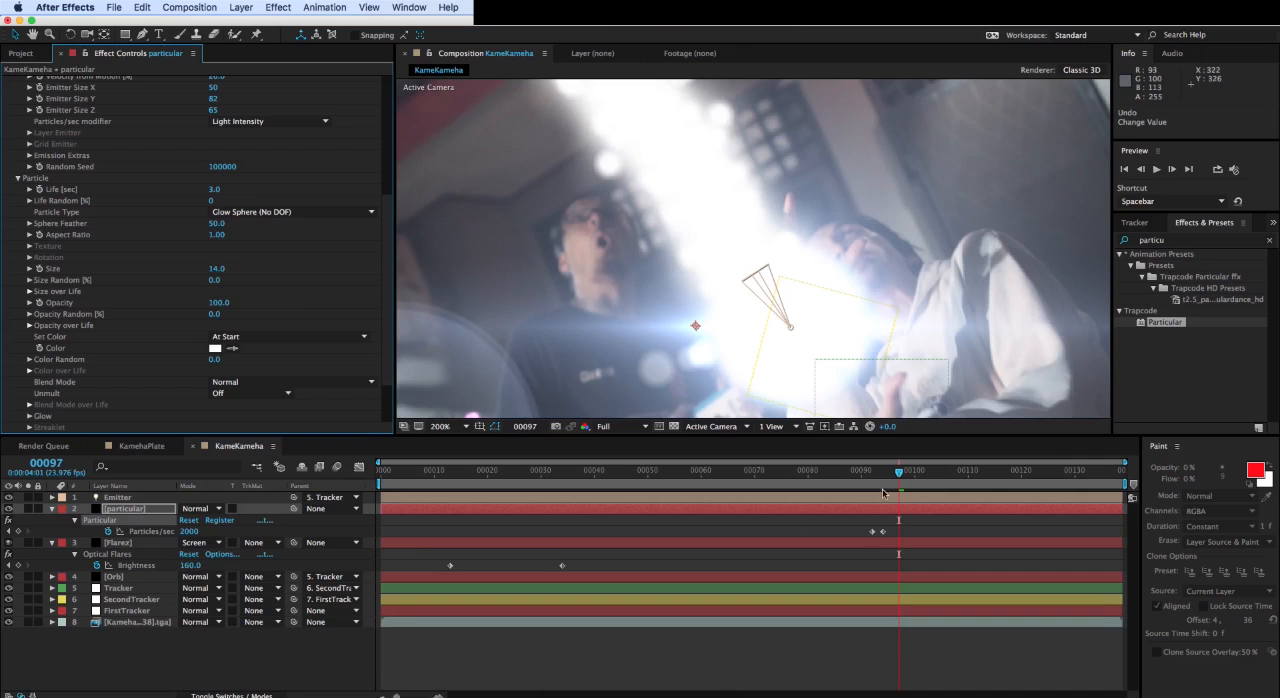
{"action": "left_click_drag", "start_coordinate": [897, 480], "coordinate": [936, 470]}
{"action": "key", "text": "comma"}
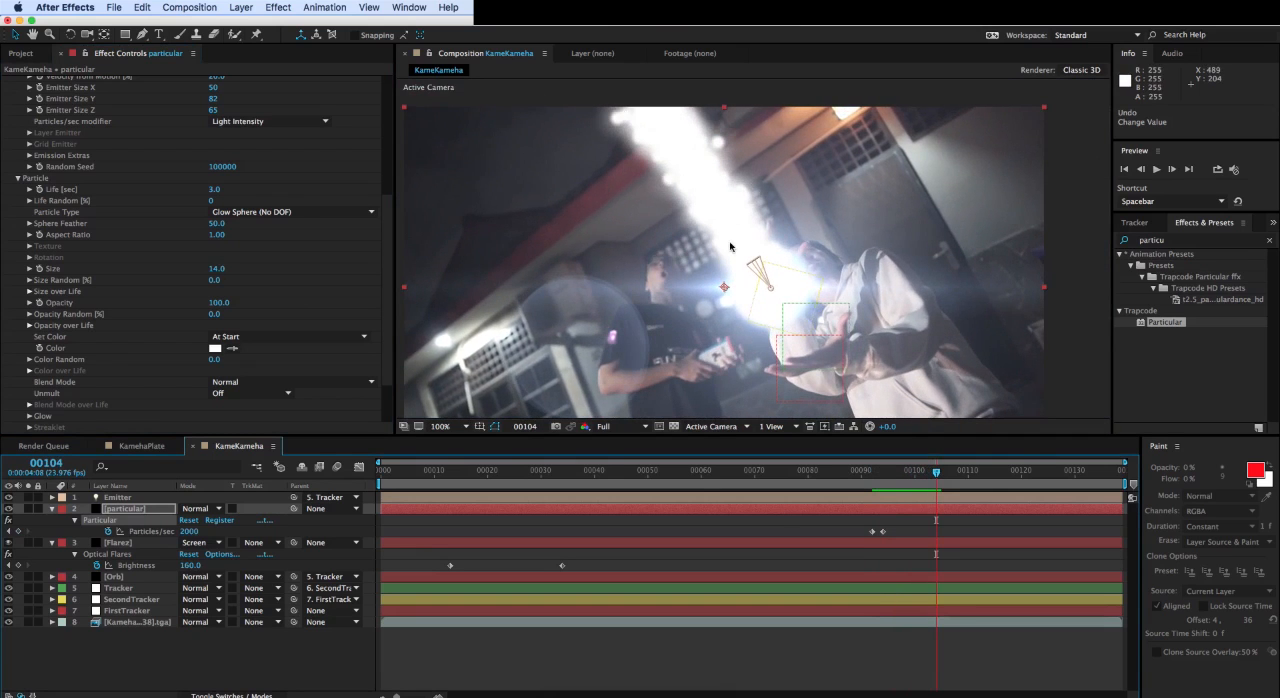
{"action": "scroll", "coordinate": [730, 246], "scroll_direction": "up", "scroll_amount": 2}
{"action": "left_click_drag", "start_coordinate": [711, 235], "coordinate": [741, 303]}
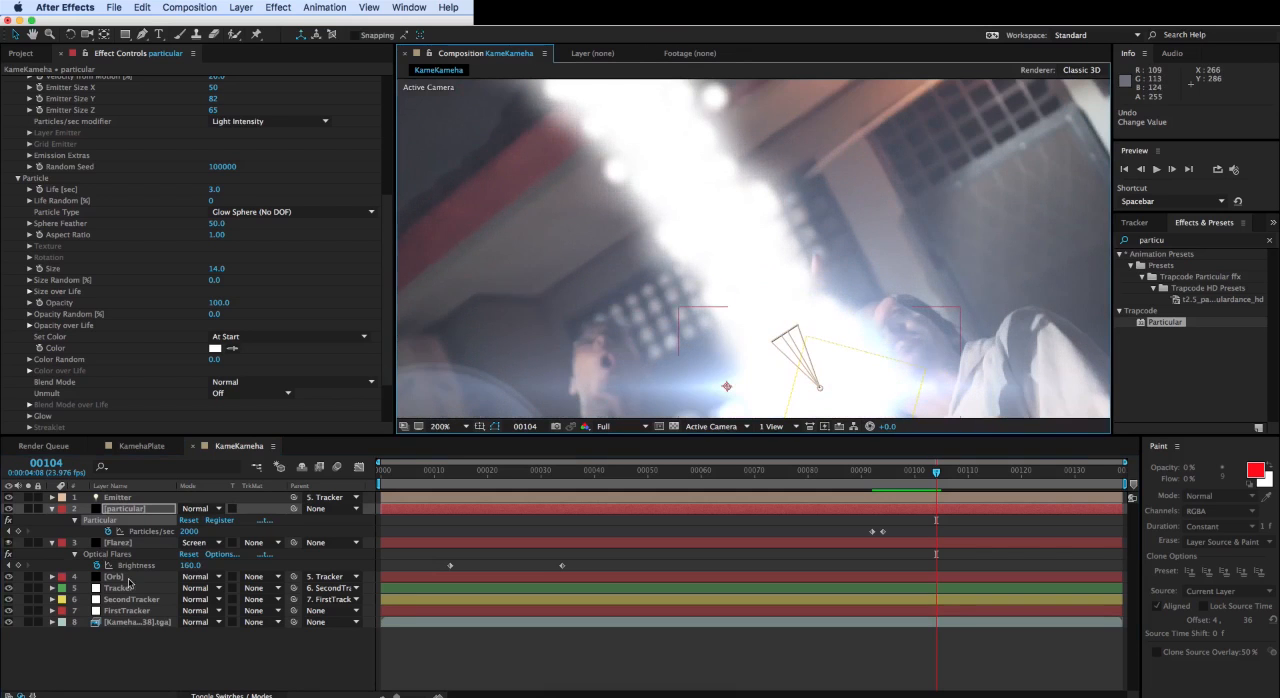
- Set the Emitter light's Cone Angle to 46° and scrub to frame 137 to check the beam
{"action": "left_click", "coordinate": [130, 502]}
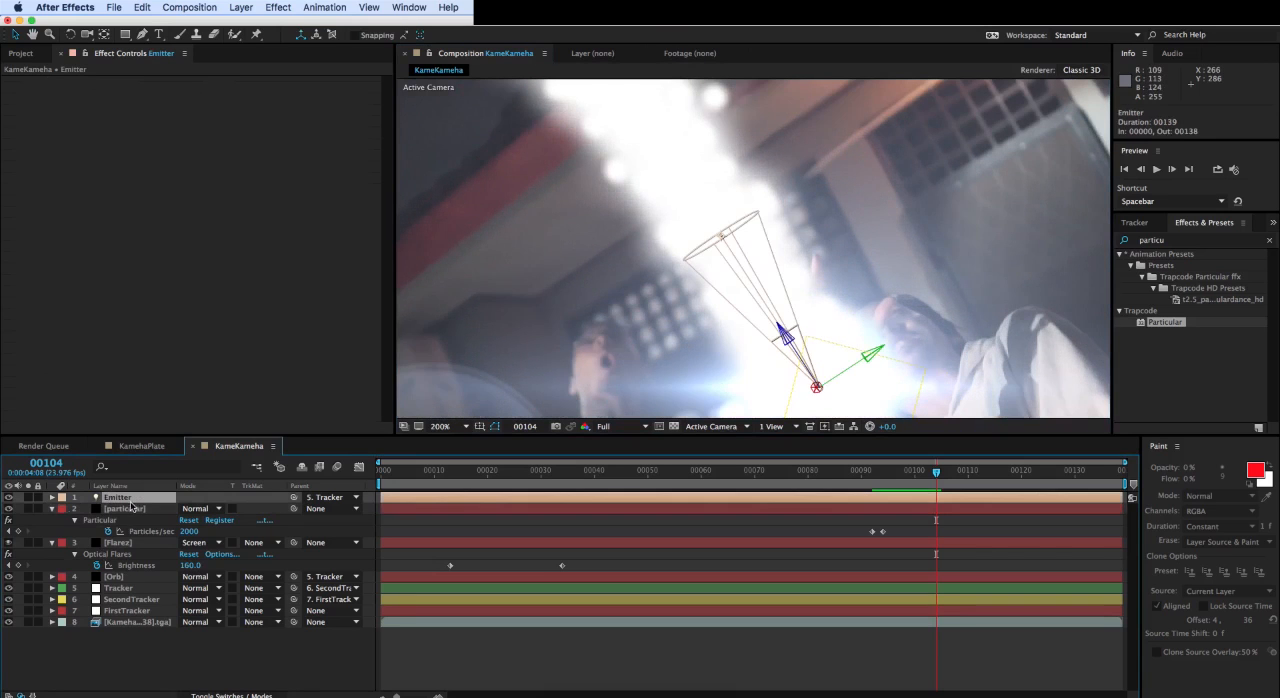
{"action": "left_click", "coordinate": [51, 497]}
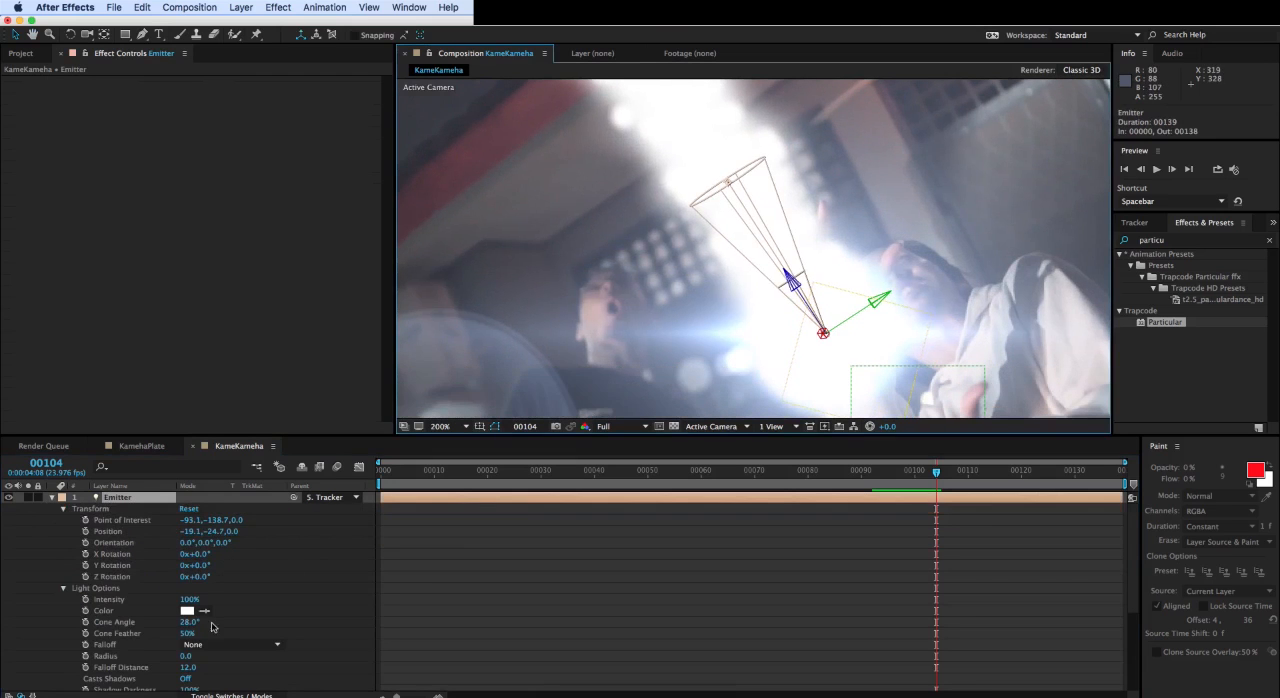
{"action": "left_click_drag", "start_coordinate": [188, 623], "coordinate": [200, 623]}
{"action": "scroll", "coordinate": [609, 325], "scroll_direction": "up", "scroll_amount": 1}
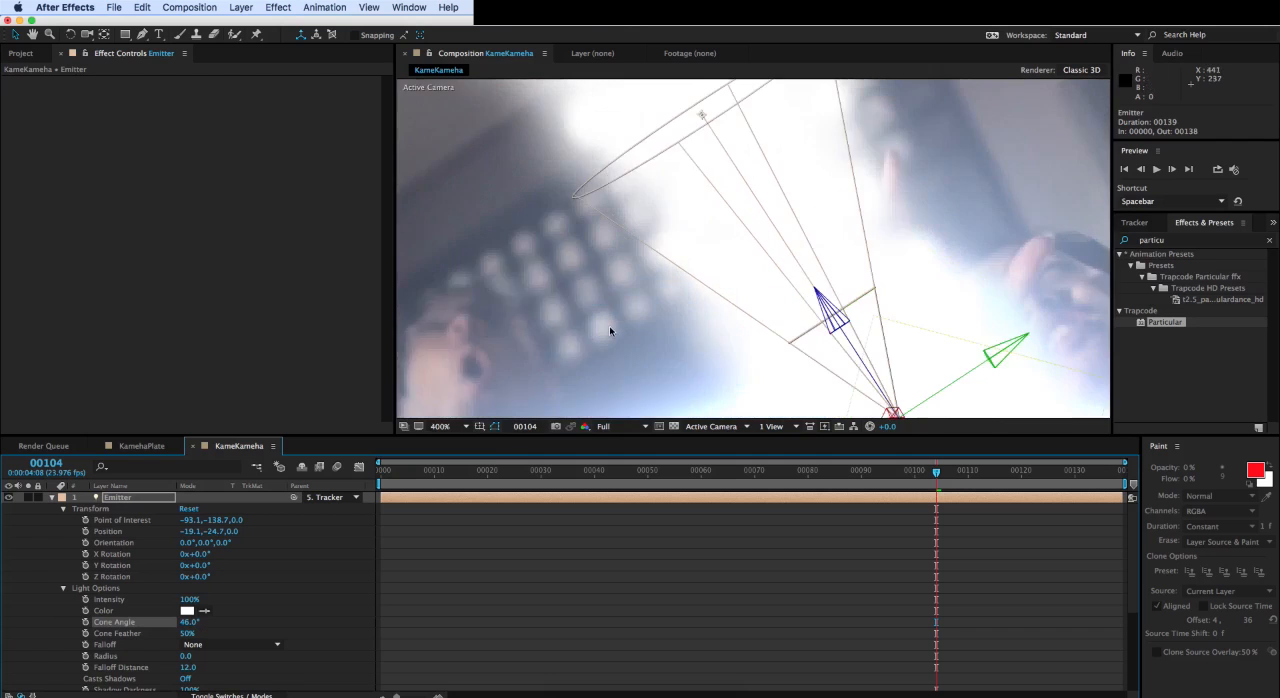
{"action": "scroll", "coordinate": [609, 325], "scroll_direction": "down", "scroll_amount": 1}
{"action": "scroll", "coordinate": [766, 241], "scroll_direction": "down", "scroll_amount": 2}
{"action": "left_click_drag", "start_coordinate": [767, 242], "coordinate": [786, 282]}
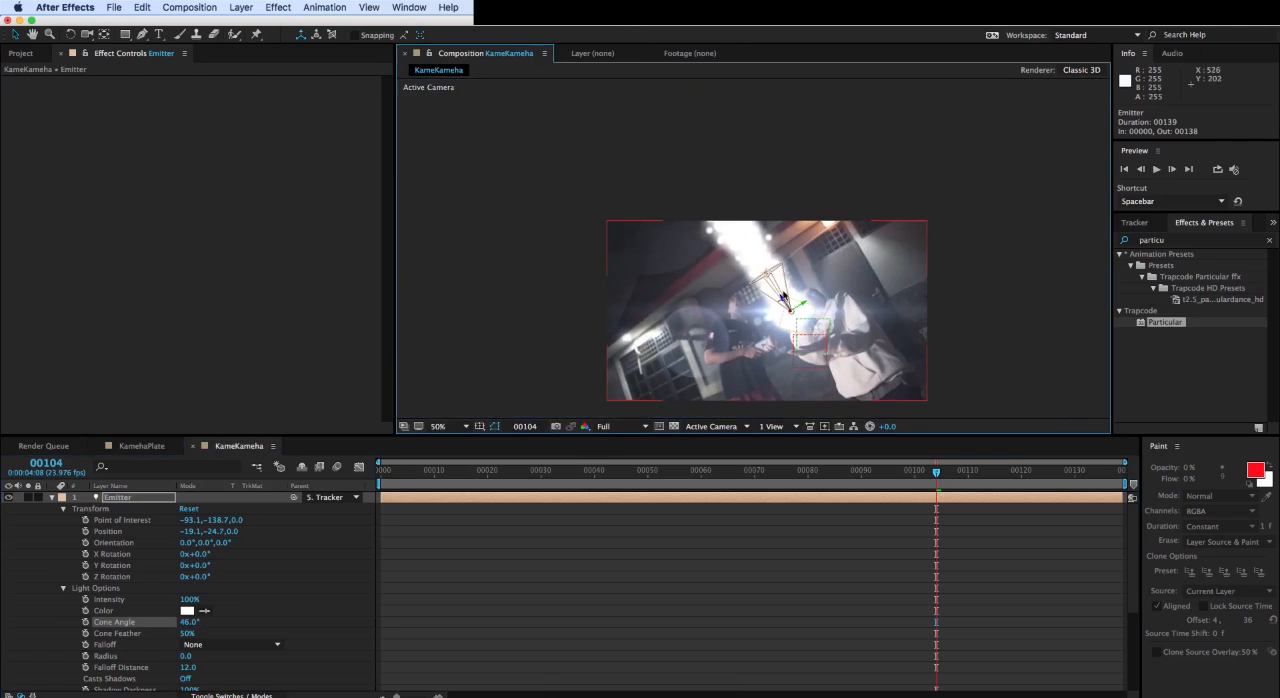
{"action": "key", "text": "period"}
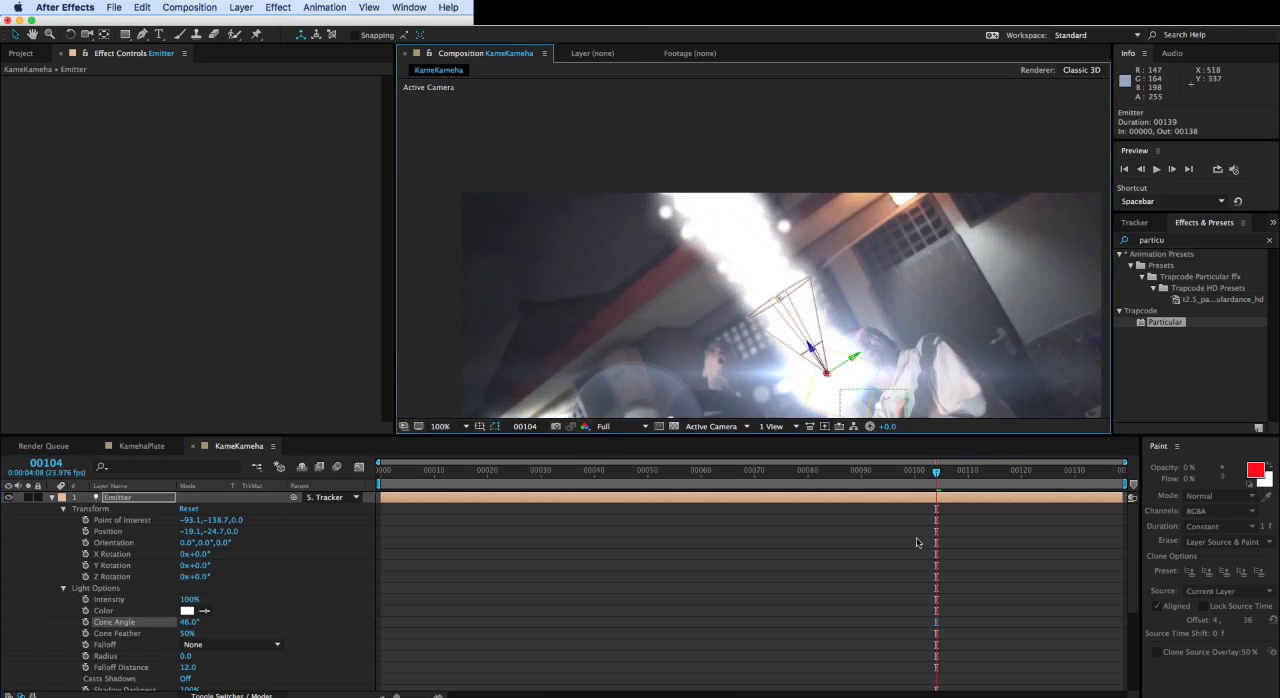
{"action": "left_click_drag", "start_coordinate": [941, 475], "coordinate": [1112, 478]}
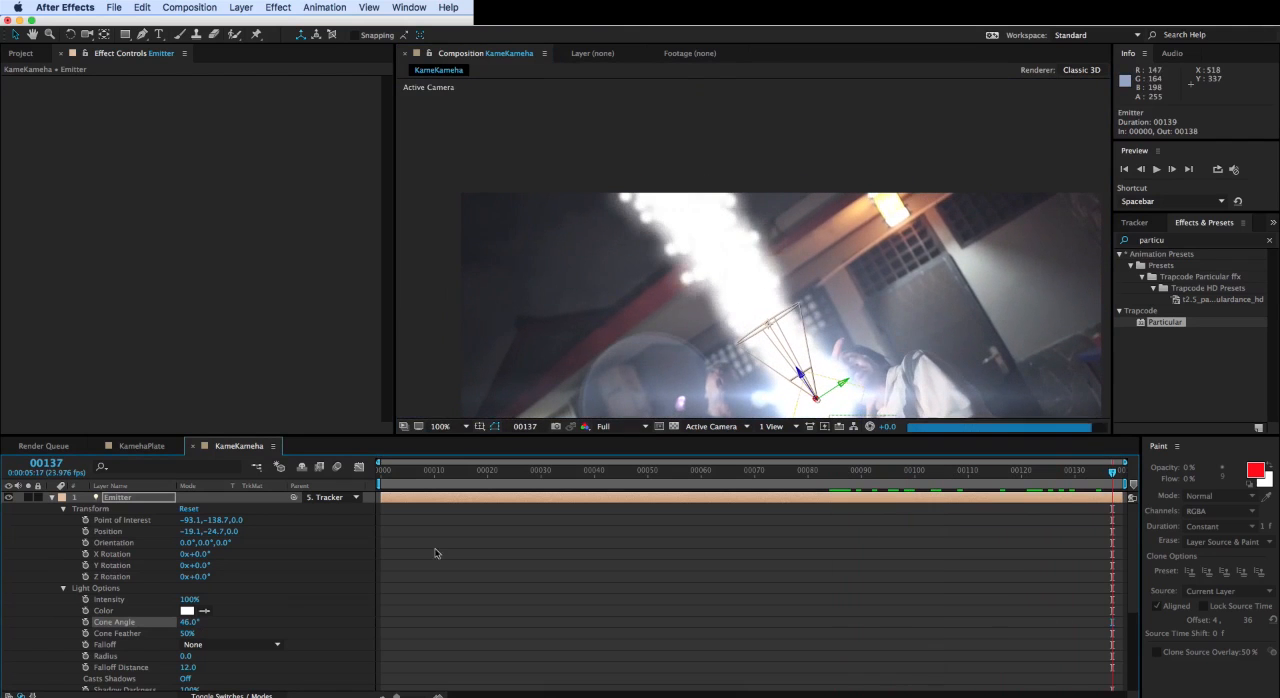
- Collapse the Emitter layer, set the particular layer's emitter Velocity to 3000 and scrub to frame 110
{"action": "left_click", "coordinate": [82, 501]}
{"action": "left_click", "coordinate": [52, 497]}
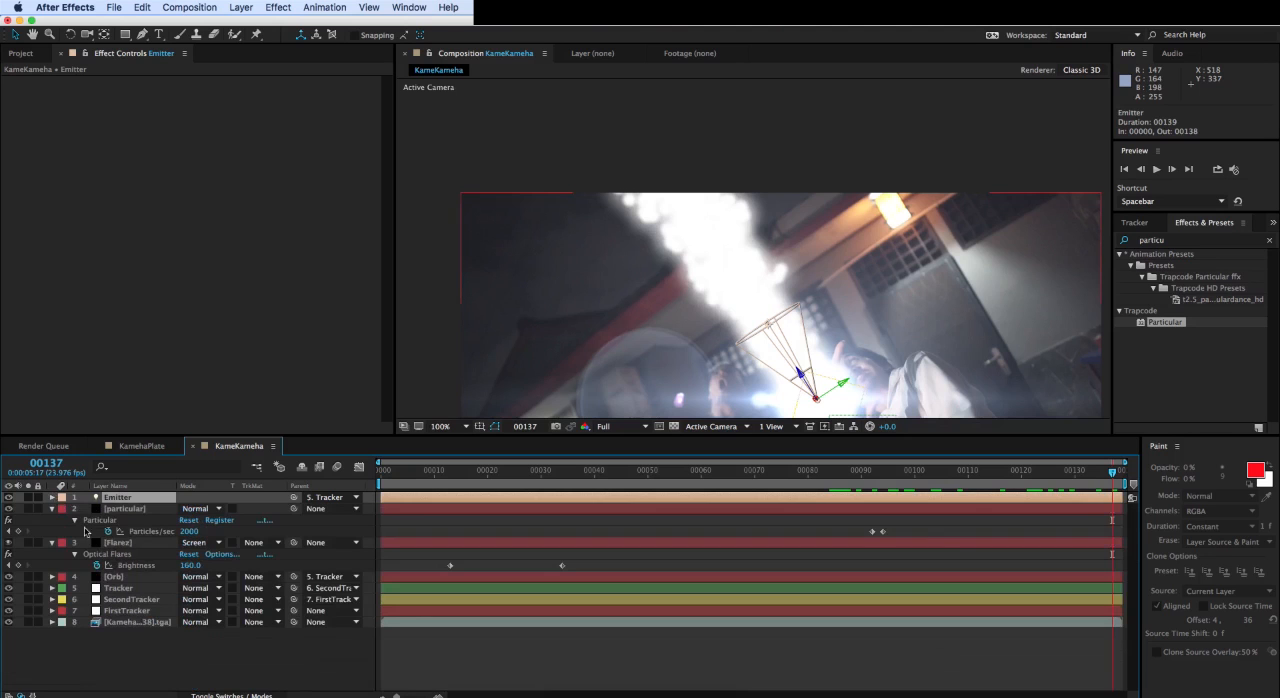
{"action": "left_click", "coordinate": [122, 508]}
{"action": "left_click", "coordinate": [228, 243]}
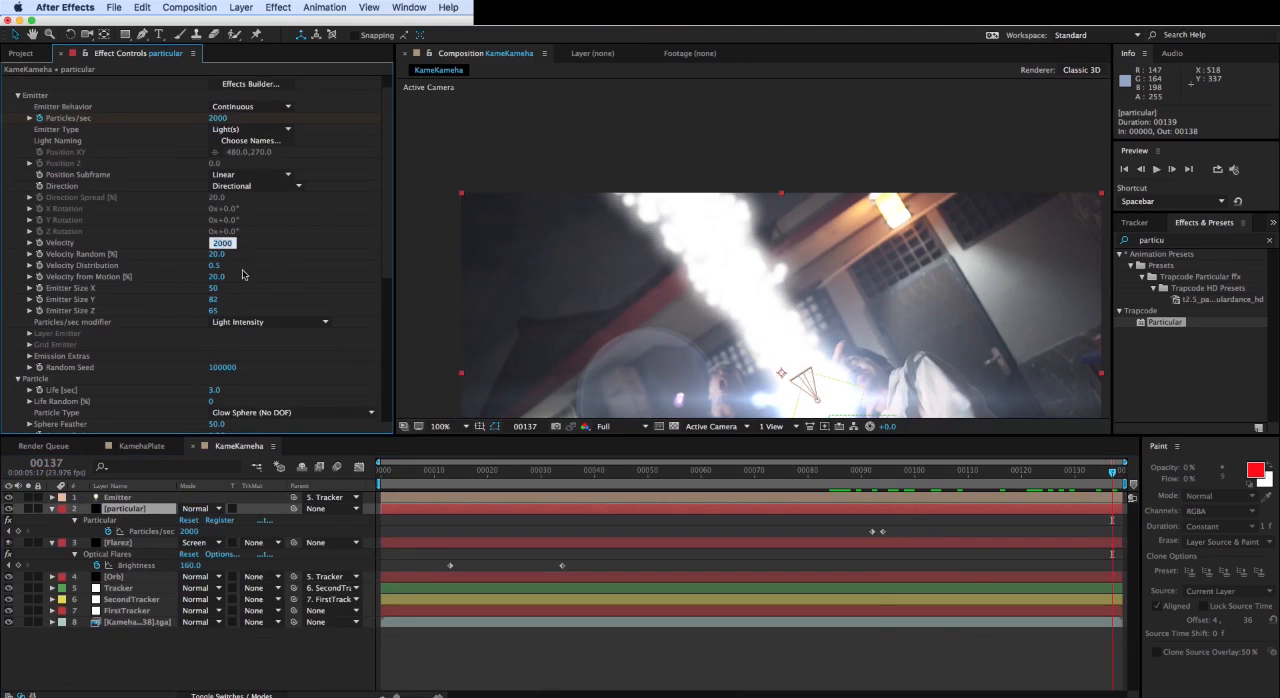
{"action": "type", "text": "3000"}
{"action": "key", "text": "Return"}
{"action": "left_click_drag", "start_coordinate": [883, 481], "coordinate": [968, 478]}
- Set the particle Size to 18 and the Emitter Size to 30 in X, 14 in Y and 0 in Z
{"action": "scroll", "coordinate": [198, 320], "scroll_direction": "down", "scroll_amount": 3}
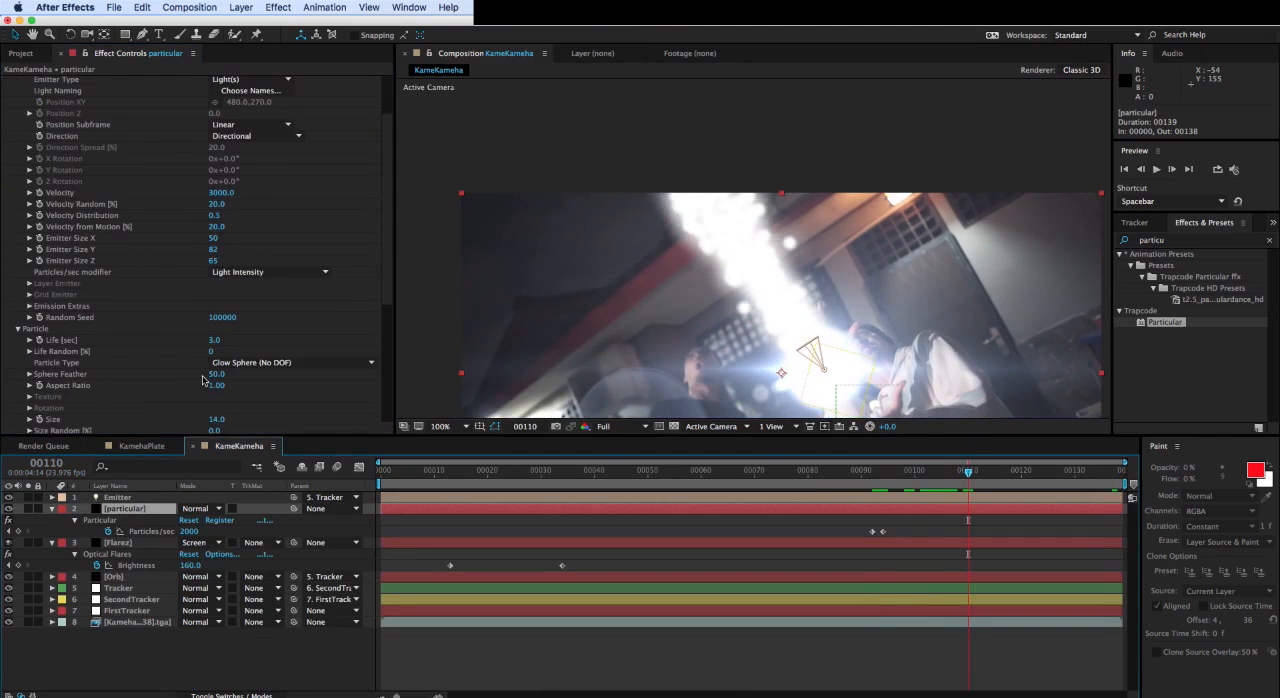
{"action": "left_click_drag", "start_coordinate": [219, 420], "coordinate": [223, 420]}
{"action": "left_click", "coordinate": [968, 472]}
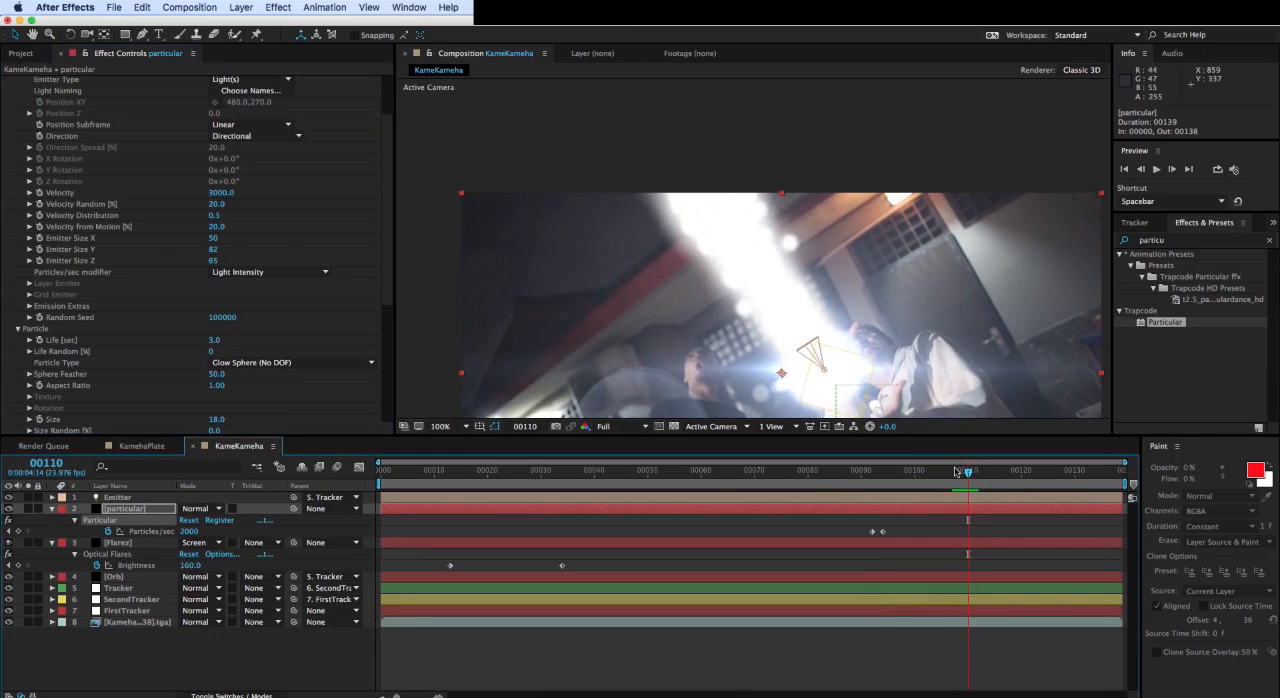
{"action": "left_click_drag", "start_coordinate": [214, 250], "coordinate": [202, 251]}
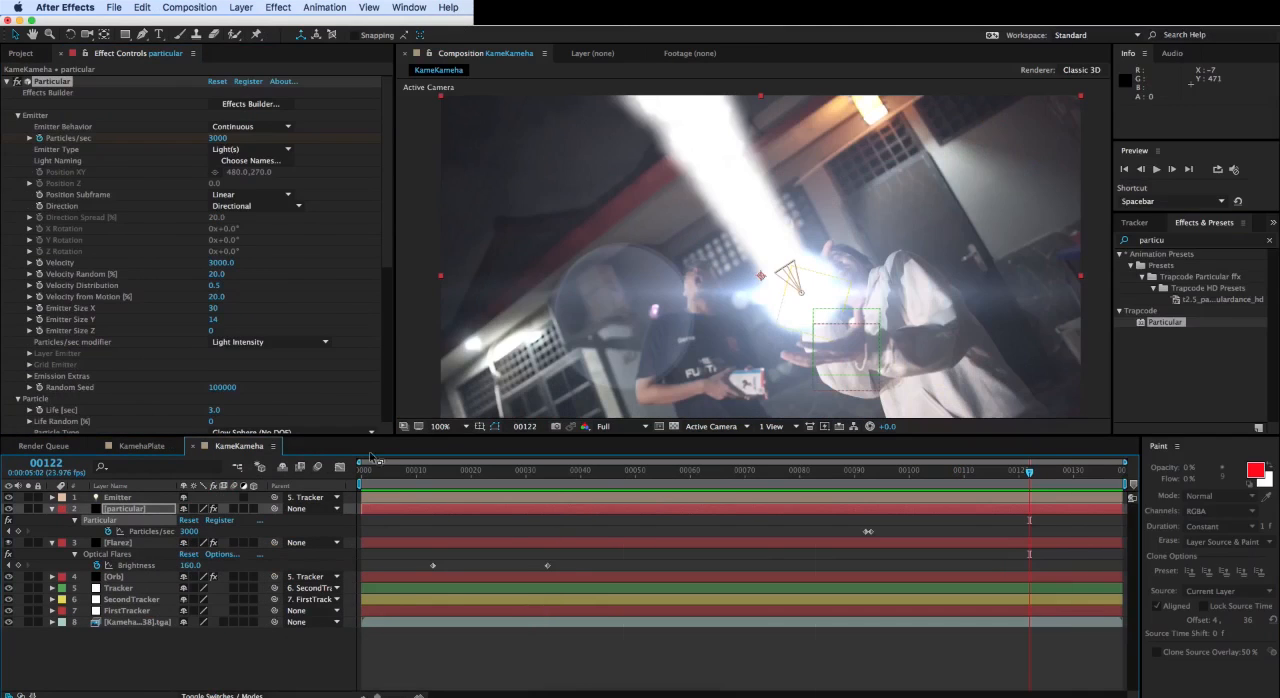
- Return to frame 0, collapse the Particular effect and play the composition to review the whole effect
{"action": "left_click_drag", "start_coordinate": [380, 472], "coordinate": [349, 469]}
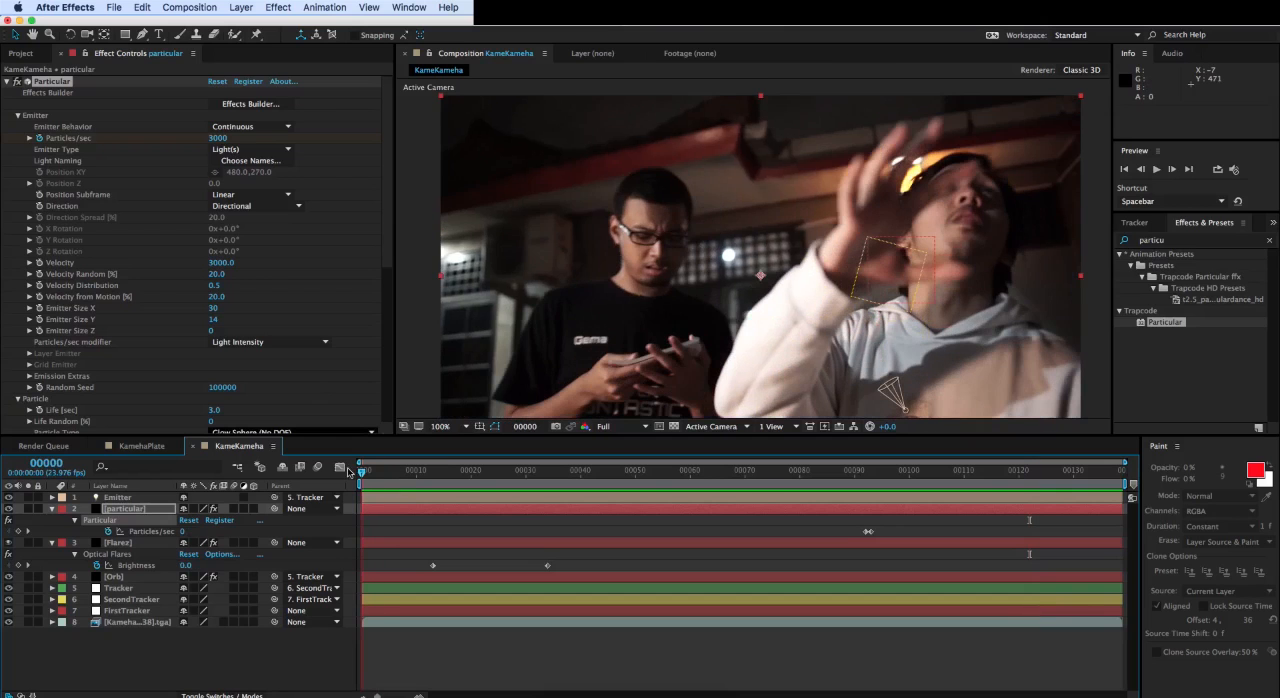
{"action": "left_click", "coordinate": [7, 83]}
{"action": "key", "text": "space"}
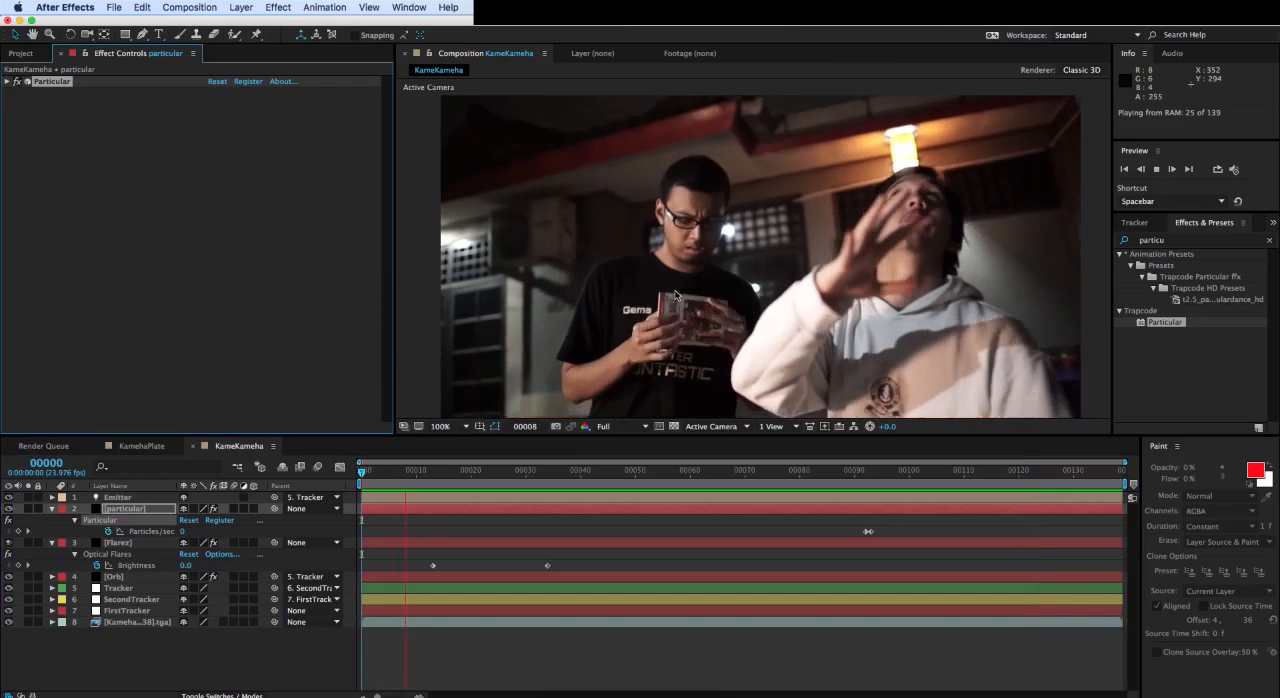
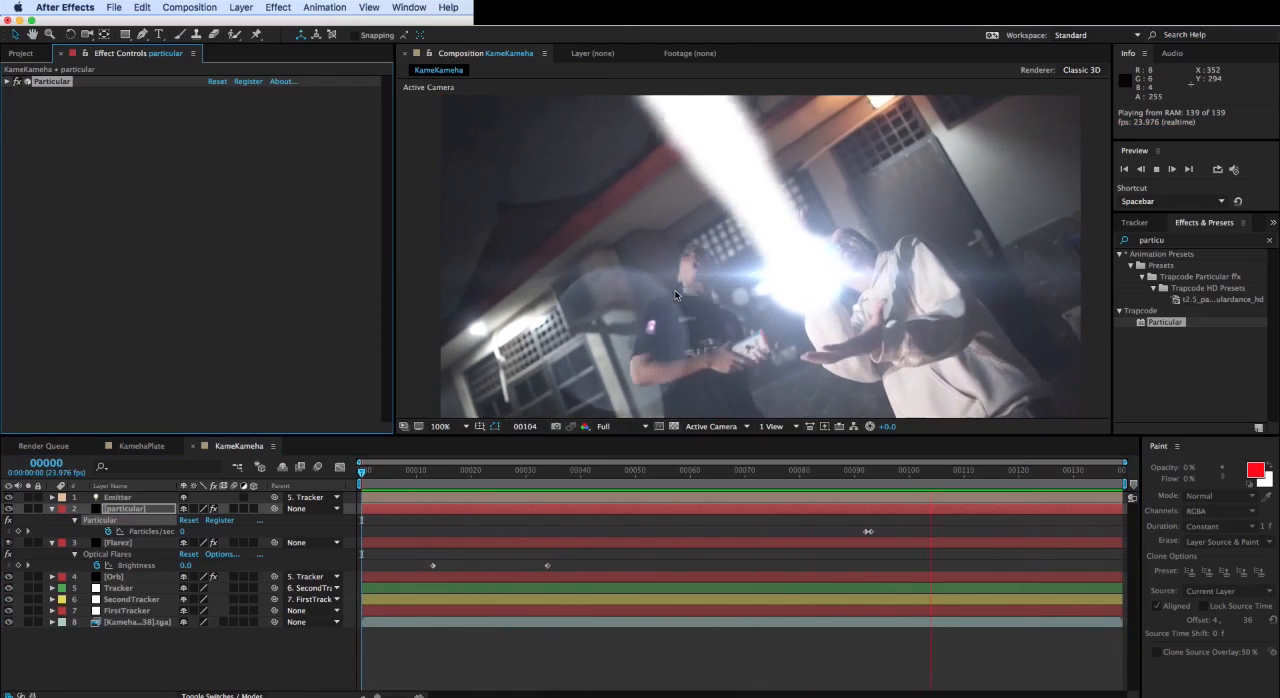
- Go to frame 110, search the effects for "glow" and apply the Stylize Glow effect to the particular layer
{"action": "left_click", "coordinate": [658, 472]}
{"action": "left_click_drag", "start_coordinate": [658, 472], "coordinate": [965, 431]}
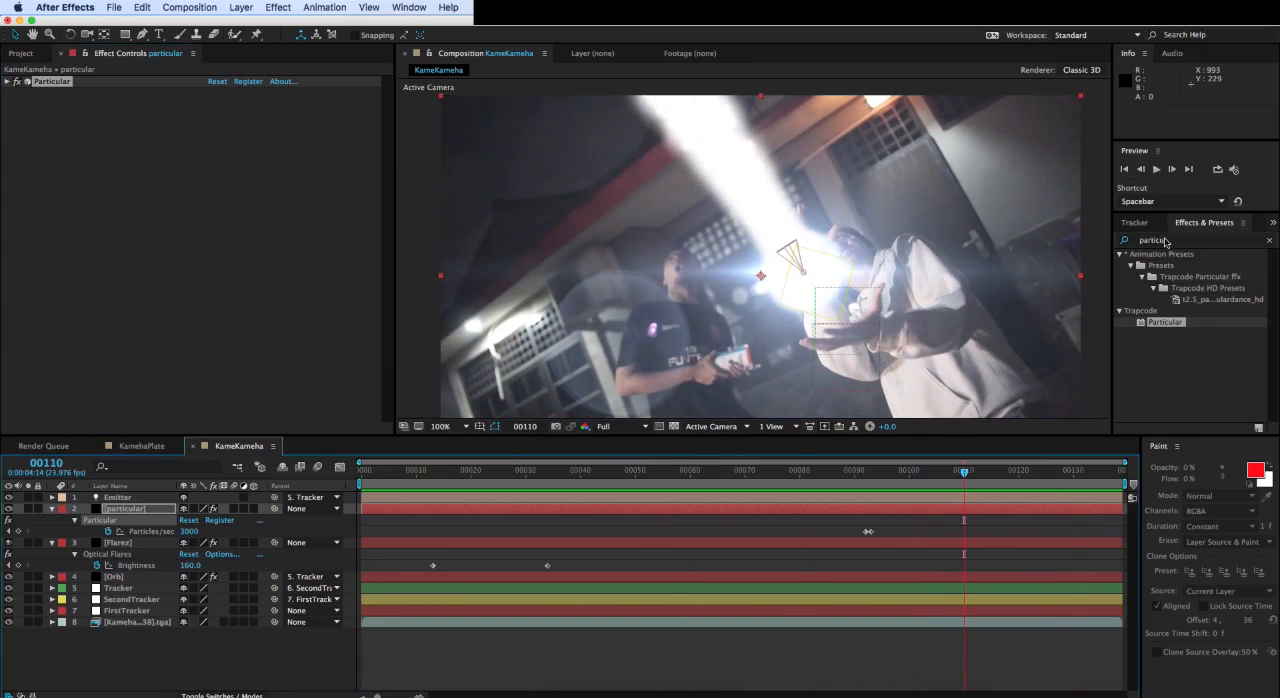
{"action": "left_click", "coordinate": [1165, 241]}
{"action": "type", "text": "glow"}
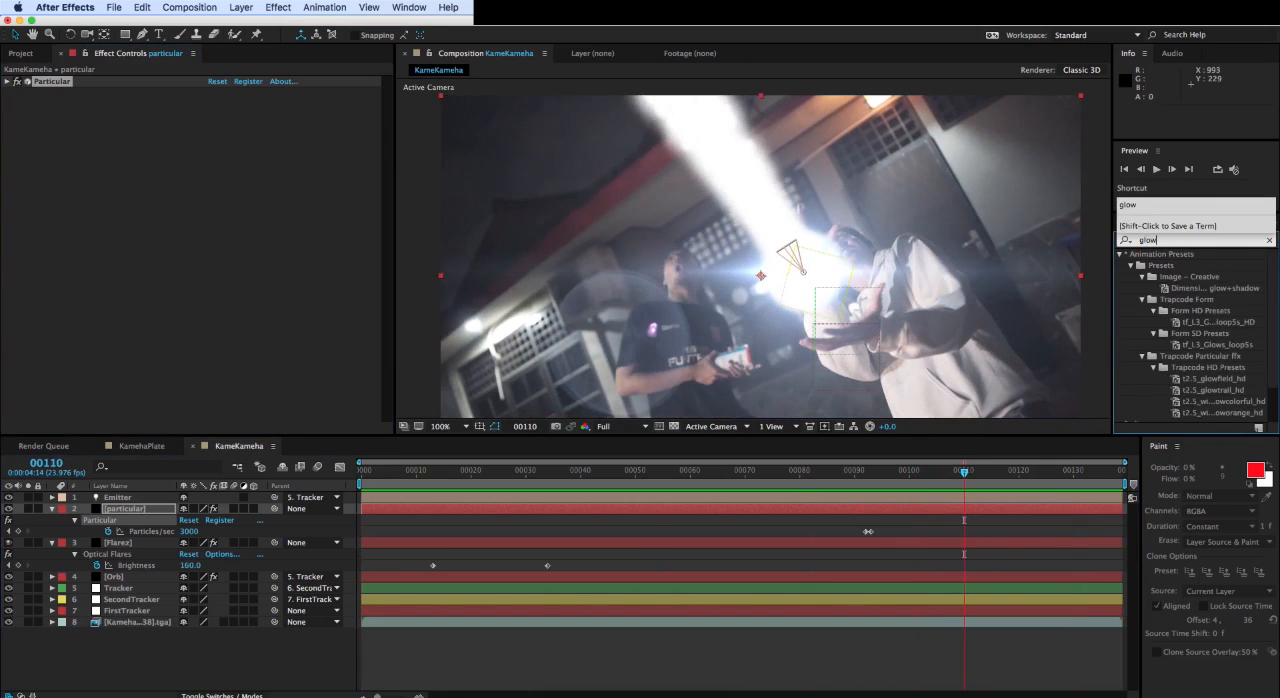
{"action": "scroll", "coordinate": [1147, 303], "scroll_direction": "down", "scroll_amount": 2}
{"action": "left_click_drag", "start_coordinate": [1164, 399], "coordinate": [130, 509]}
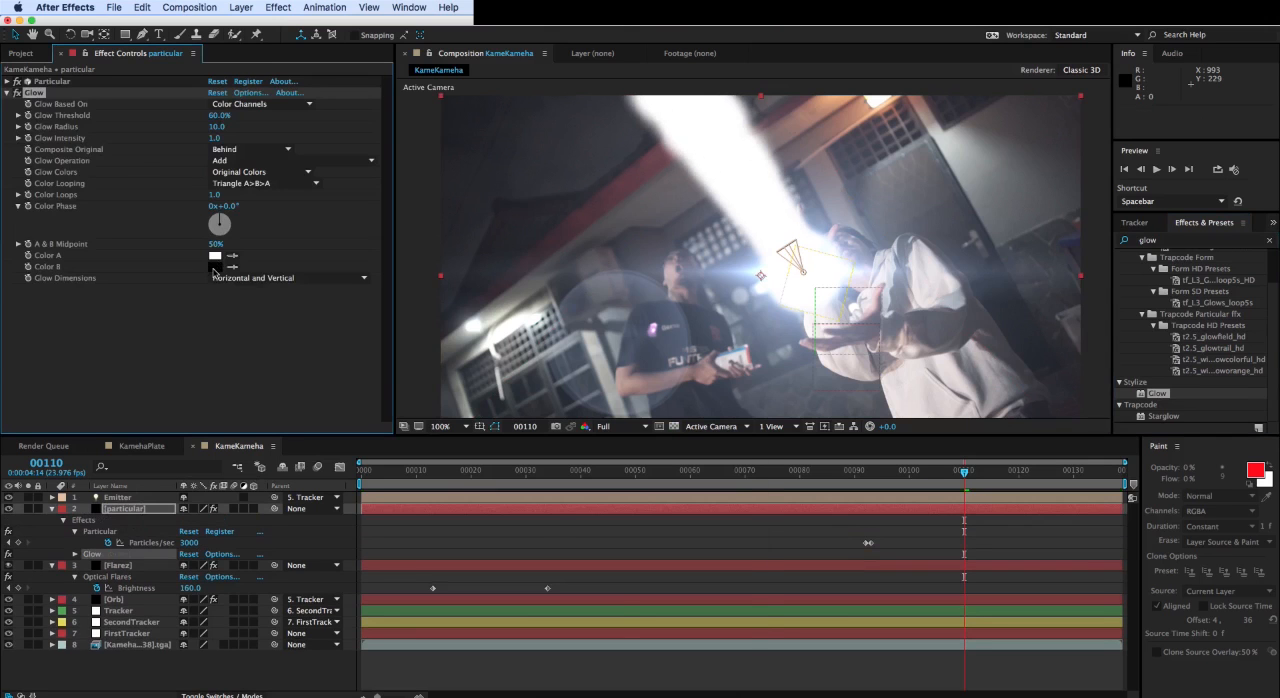
- Set the Glow's Color B to blue, Threshold to 61.2%, Radius to 41 and Intensity to 1.4
{"action": "left_click", "coordinate": [214, 267]}
{"action": "left_click", "coordinate": [605, 510]}
{"action": "left_click_drag", "start_coordinate": [575, 466], "coordinate": [568, 422]}
{"action": "left_click", "coordinate": [688, 449]}
{"action": "mouse_move", "coordinate": [224, 129]}
{"action": "left_mouse_down"}
{"action": "mouse_move", "coordinate": [260, 129]}
{"action": "mouse_move", "coordinate": [224, 128]}
{"action": "left_mouse_up"}
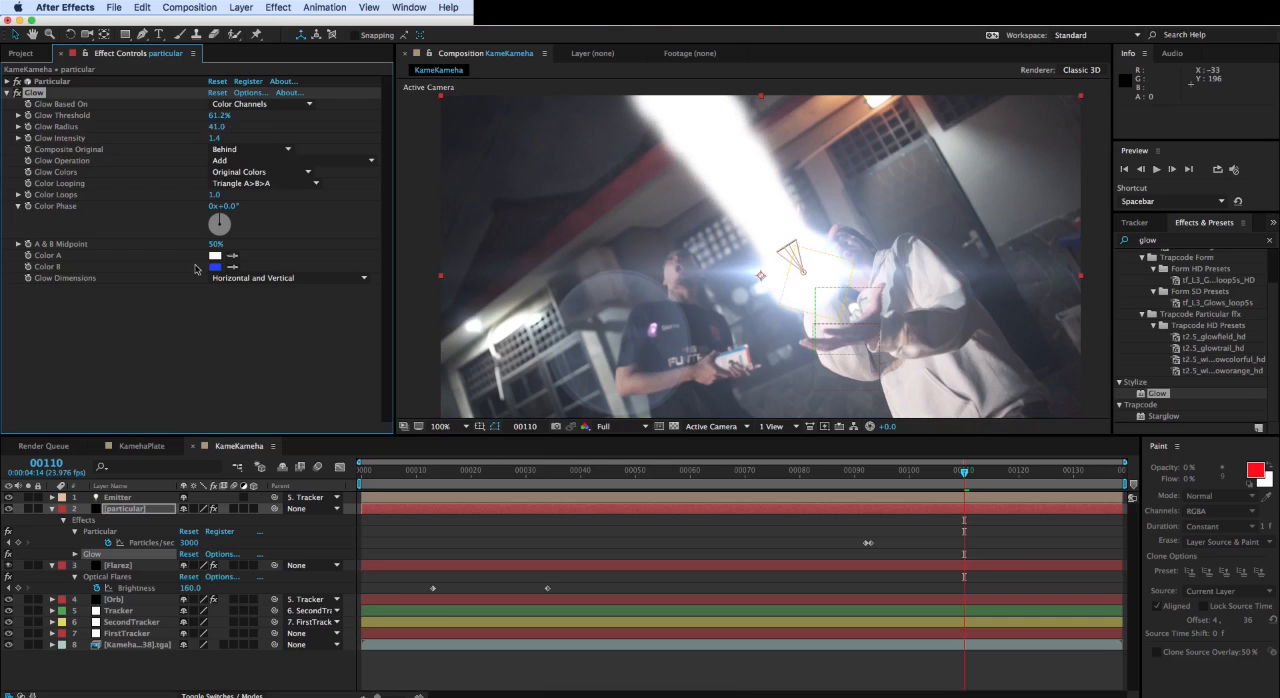
- Solo the particular layer while setting Glow Threshold 74.5%, Radius 112, Intensity 2.0 and Glow Colors to A & B Colors, then unsolo it
{"action": "left_click", "coordinate": [115, 507]}
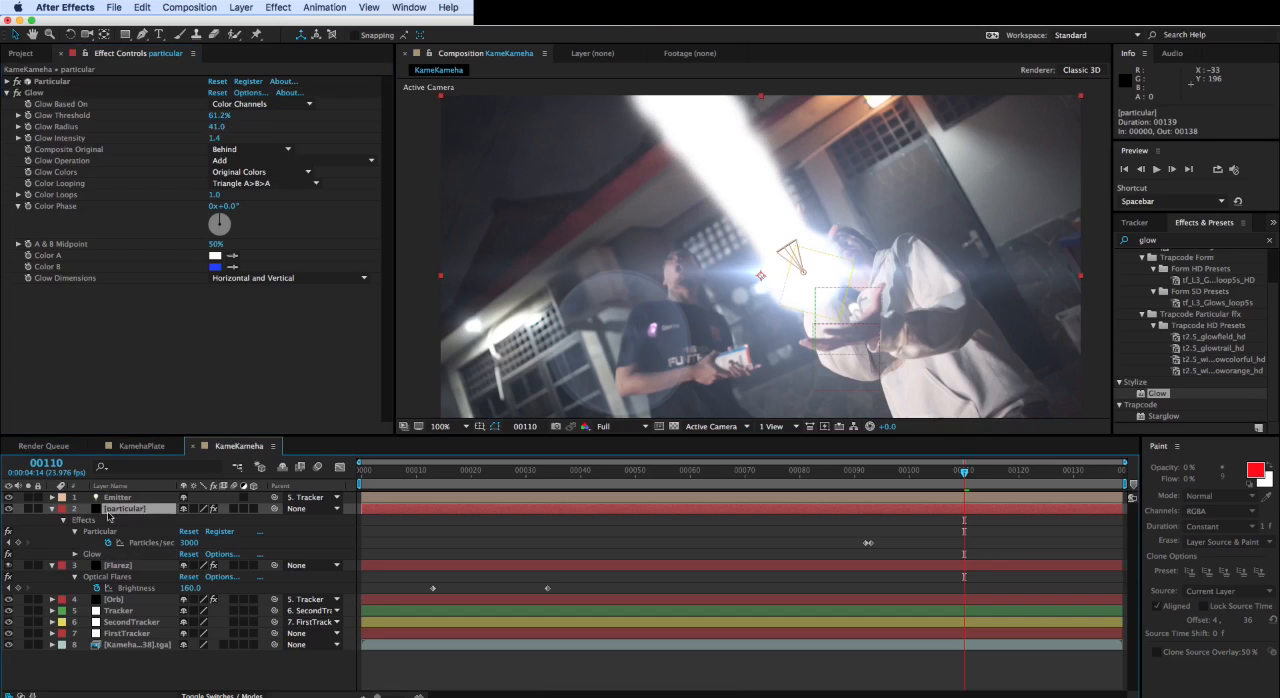
{"action": "left_click", "coordinate": [29, 508]}
{"action": "left_click_drag", "start_coordinate": [221, 118], "coordinate": [237, 118]}
{"action": "left_click_drag", "start_coordinate": [216, 127], "coordinate": [246, 127]}
{"action": "left_click_drag", "start_coordinate": [215, 139], "coordinate": [226, 140]}
{"action": "left_click", "coordinate": [271, 173]}
{"action": "left_click", "coordinate": [265, 211]}
{"action": "left_click", "coordinate": [266, 173]}
{"action": "left_click", "coordinate": [265, 199]}
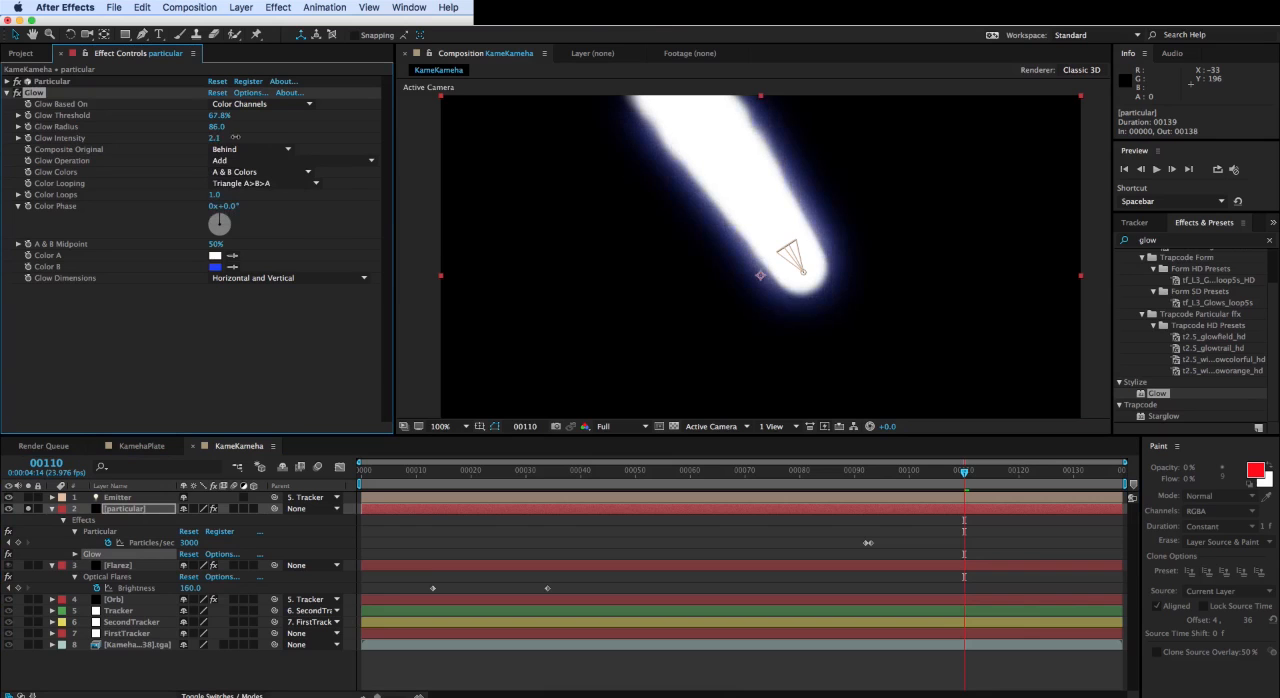
{"action": "left_click", "coordinate": [29, 509]}
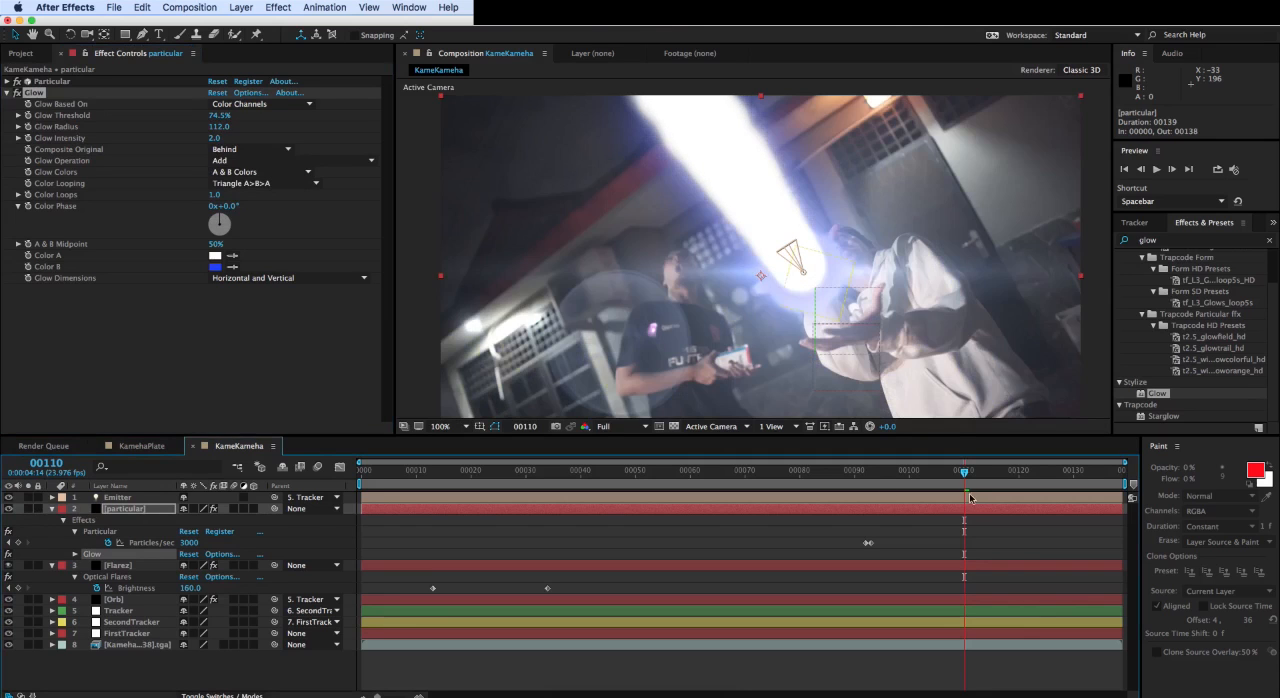
- Go to frame 97, collapse the particular and Flarez layers and move particular directly below Flarez in the layer stack
{"action": "left_click", "coordinate": [120, 565]}
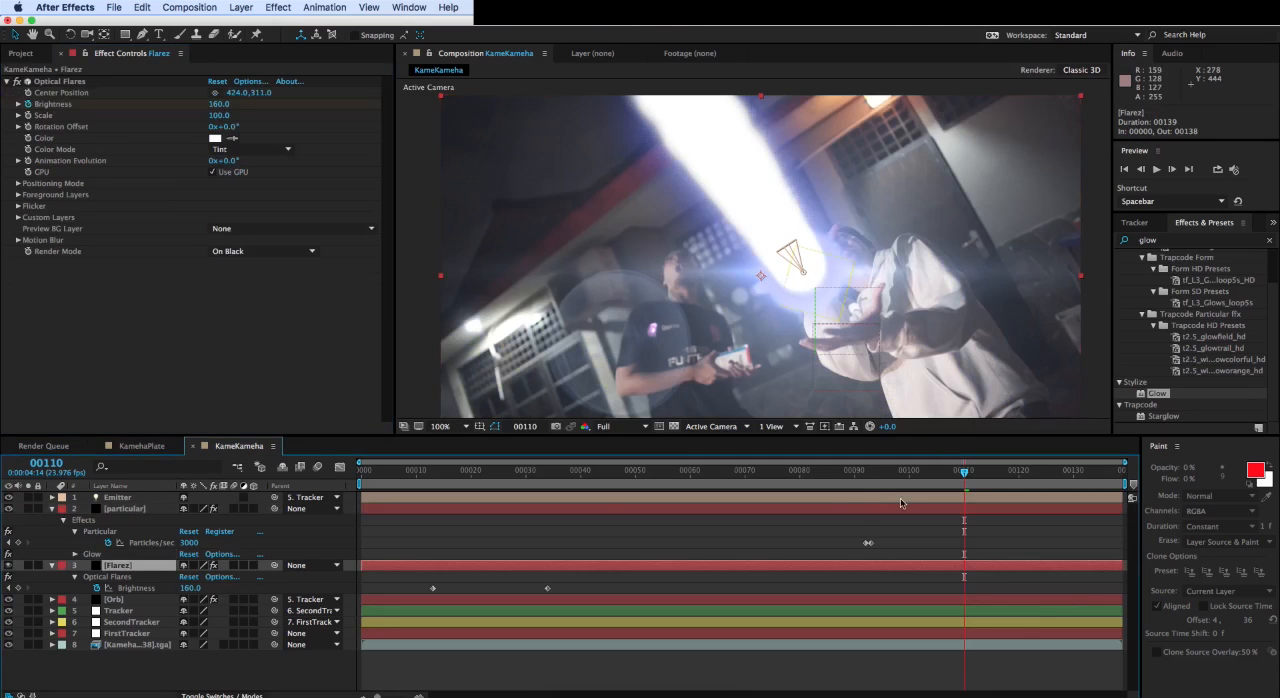
{"action": "left_click", "coordinate": [870, 471]}
{"action": "mouse_move", "coordinate": [871, 473]}
{"action": "left_mouse_down"}
{"action": "mouse_move", "coordinate": [860, 472]}
{"action": "mouse_move", "coordinate": [910, 470]}
{"action": "mouse_move", "coordinate": [869, 470]}
{"action": "mouse_move", "coordinate": [893, 470]}
{"action": "left_mouse_up"}
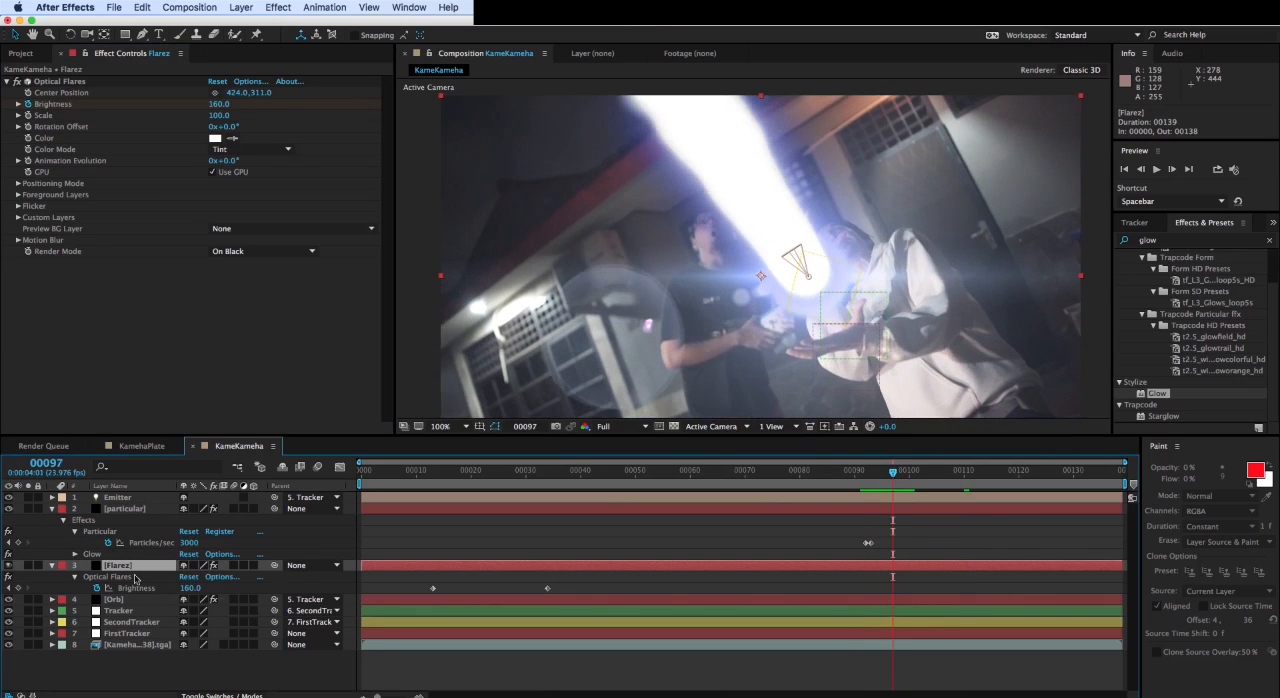
{"action": "left_click", "coordinate": [53, 509]}
{"action": "left_click", "coordinate": [53, 520]}
{"action": "left_click", "coordinate": [120, 510]}
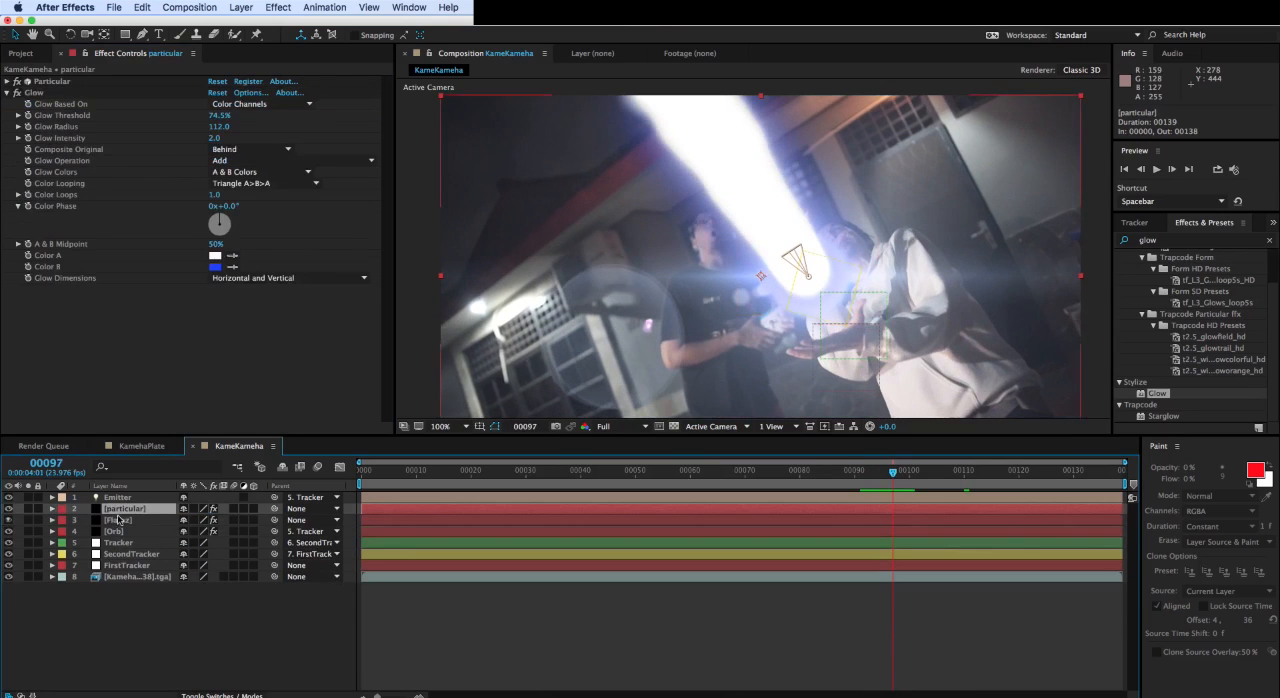
{"action": "left_click_drag", "start_coordinate": [118, 522], "coordinate": [136, 530]}
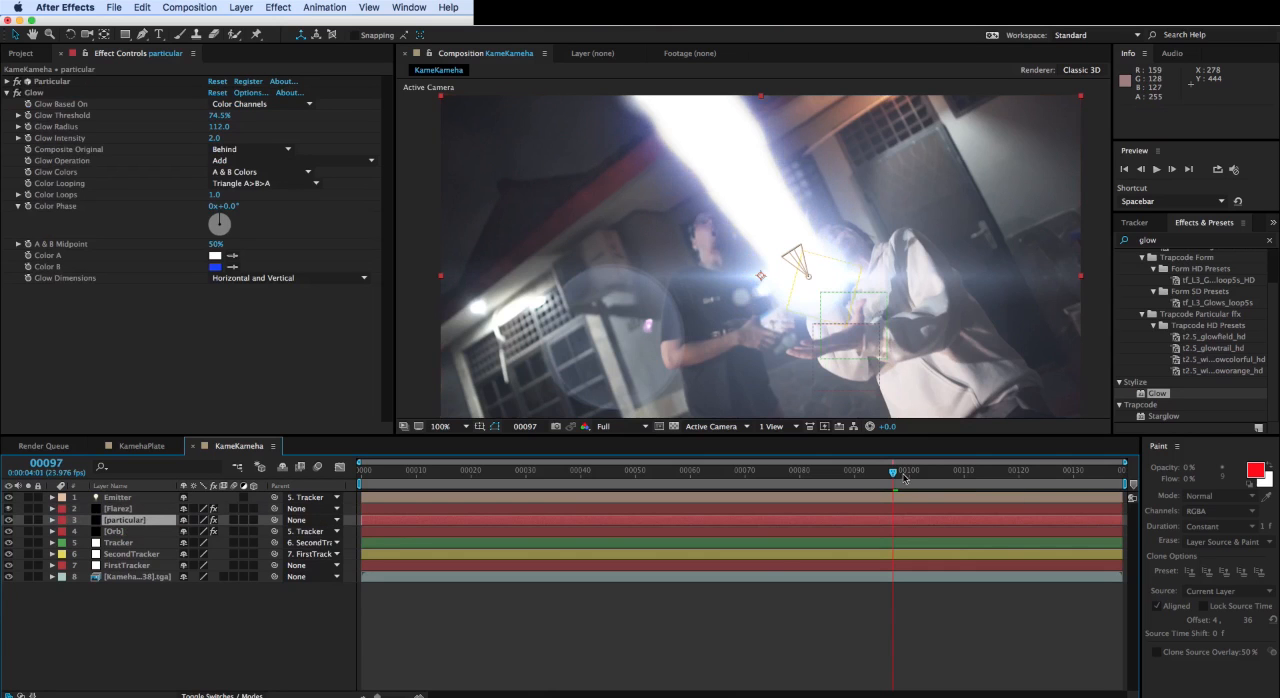
- Scrub and play through the composition to review the glowing beam together with the flare
{"action": "left_click_drag", "start_coordinate": [903, 477], "coordinate": [1051, 495]}
{"action": "left_click_drag", "start_coordinate": [1099, 499], "coordinate": [1026, 466]}
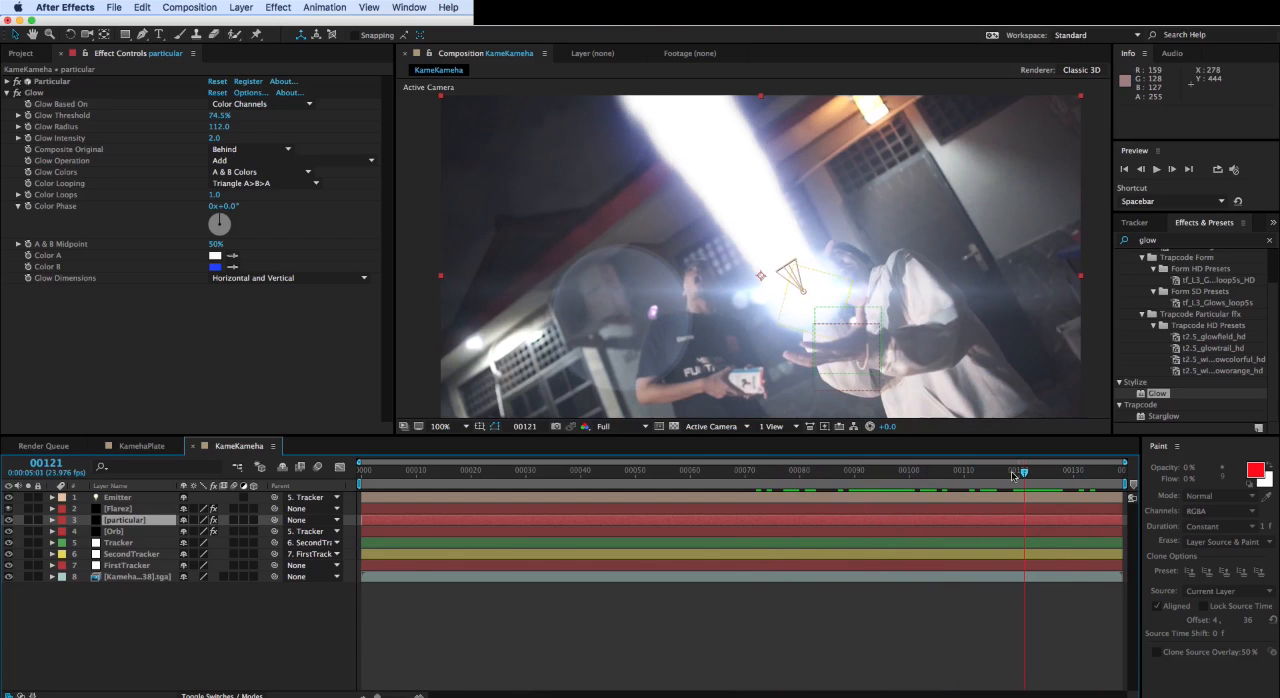
{"action": "left_click_drag", "start_coordinate": [1013, 476], "coordinate": [881, 485]}
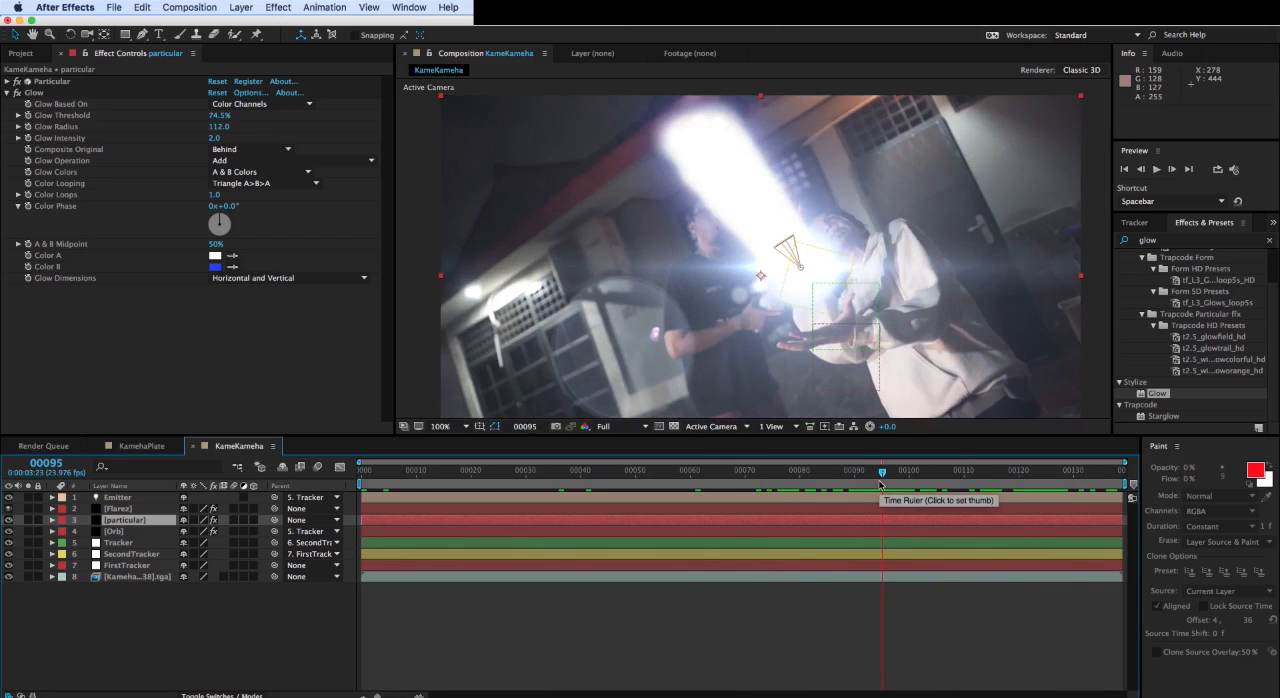
{"action": "left_click_drag", "start_coordinate": [880, 485], "coordinate": [492, 492]}
{"action": "key", "text": "space"}
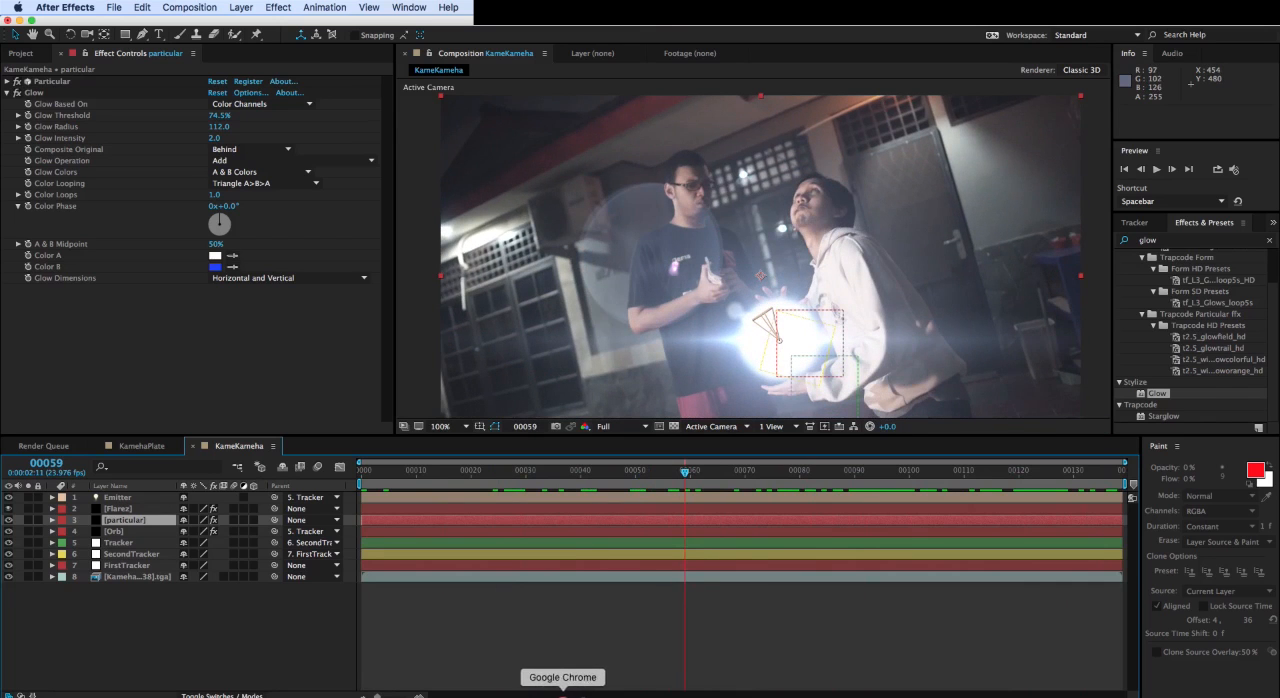
- Switch to Chrome and look over Video Copilot's Shockwave product page and home page
{"action": "left_click", "coordinate": [572, 690]}
{"action": "scroll", "coordinate": [406, 157], "scroll_direction": "up", "scroll_amount": 5}
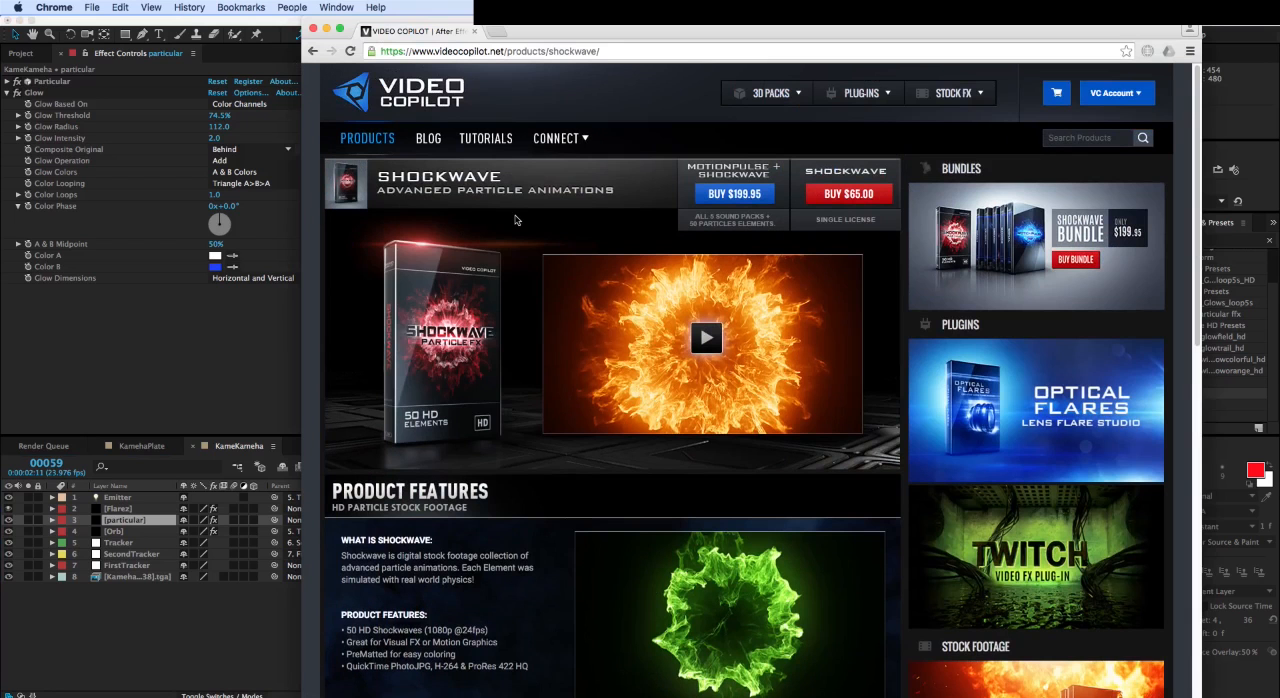
{"action": "left_click", "coordinate": [312, 50]}
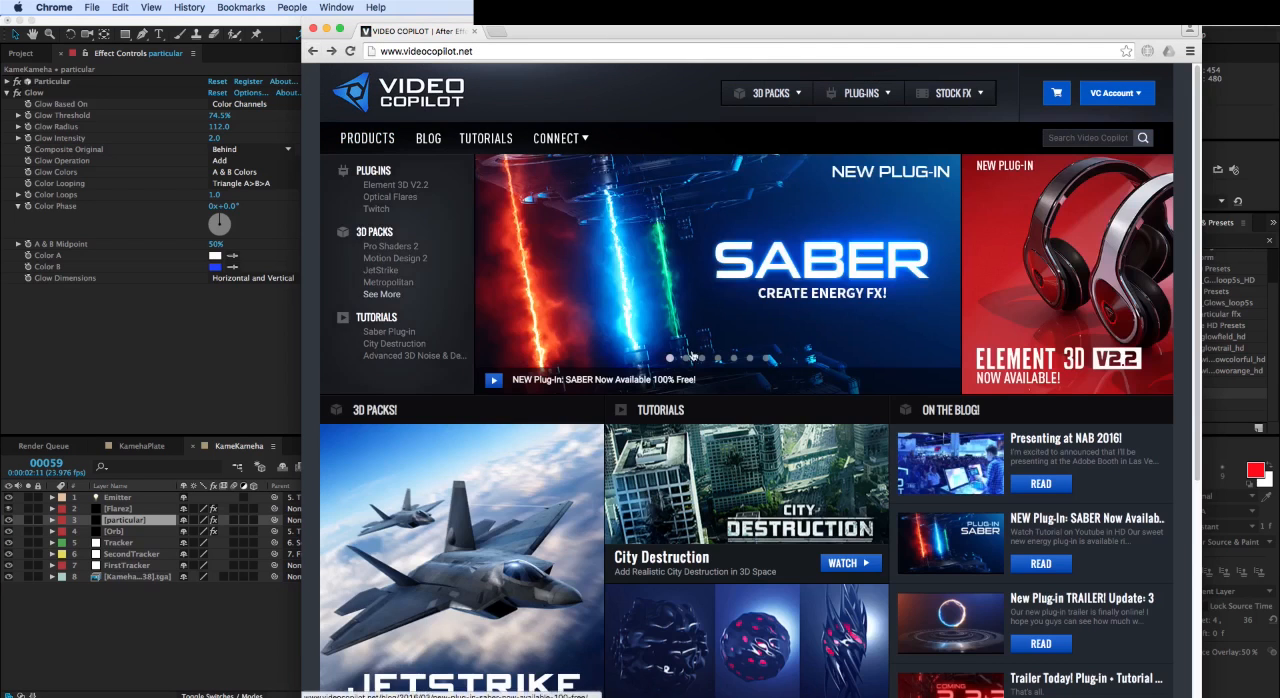
{"action": "scroll", "coordinate": [692, 355], "scroll_direction": "down", "scroll_amount": 5}
{"action": "scroll", "coordinate": [876, 488], "scroll_direction": "up", "scroll_amount": 2}
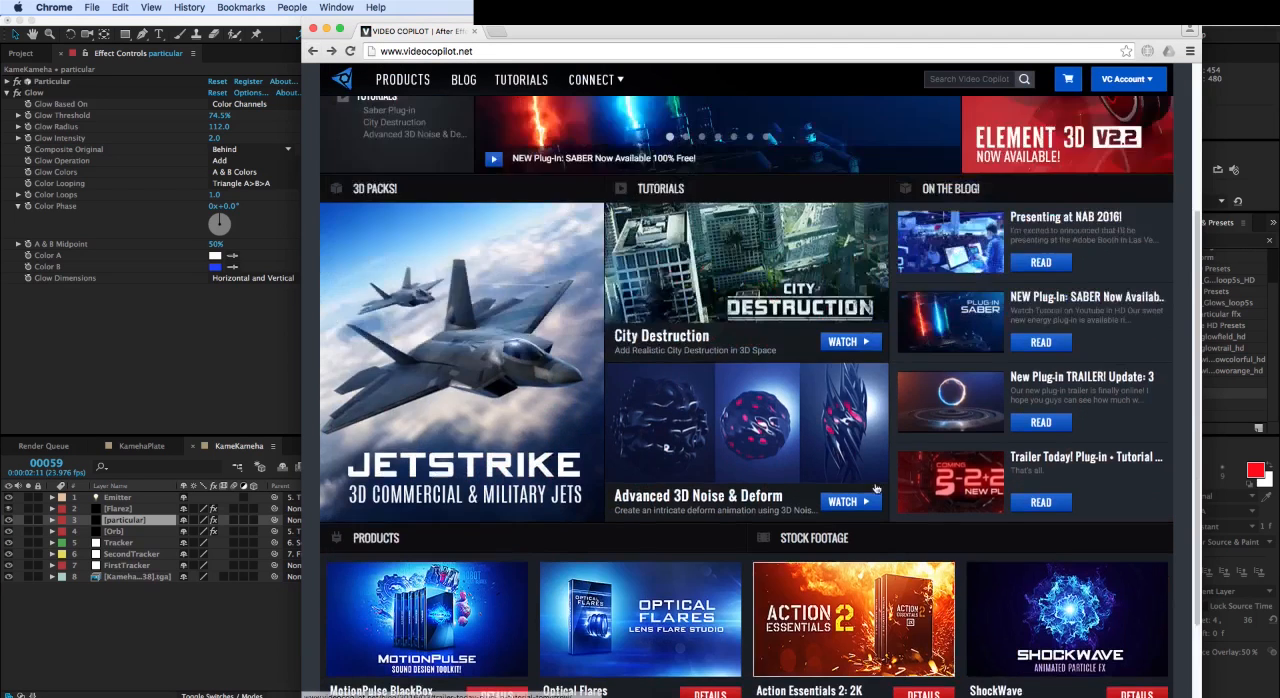
{"action": "scroll", "coordinate": [876, 488], "scroll_direction": "up", "scroll_amount": 4}
- Browse Video Copilot's tutorials list for shockwave tutorials and return to After Effects
{"action": "left_click", "coordinate": [485, 138]}
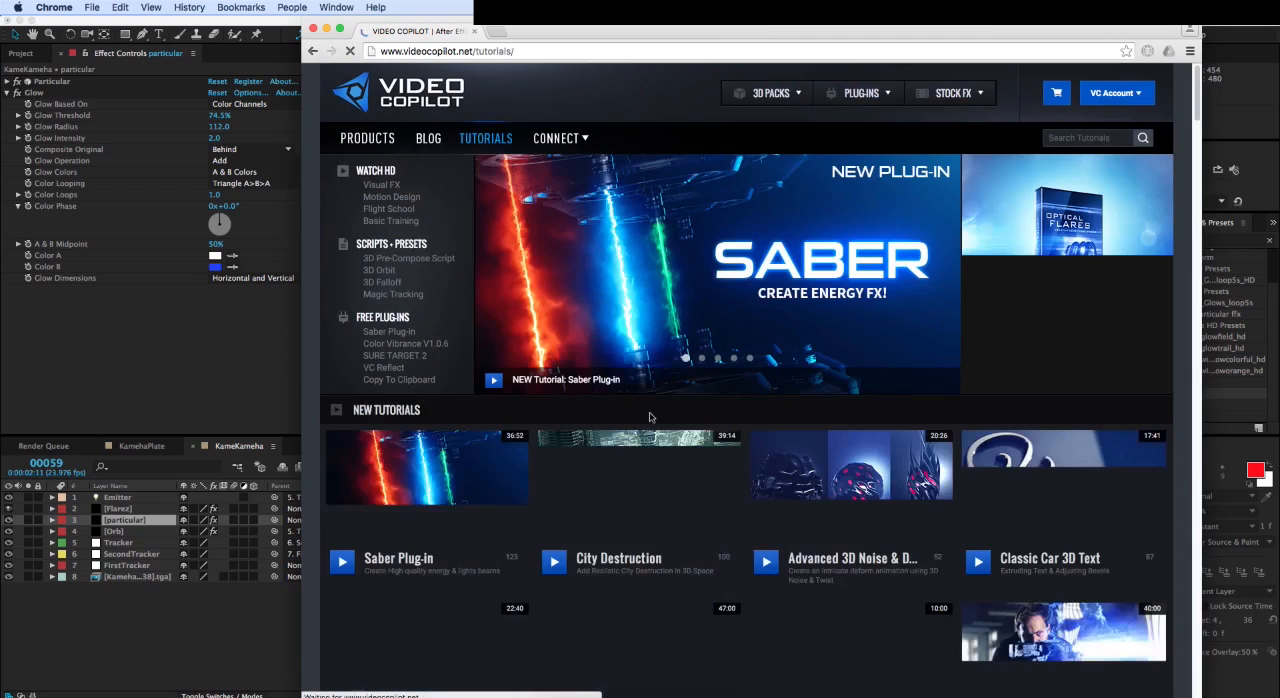
{"action": "scroll", "coordinate": [700, 460], "scroll_direction": "down", "scroll_amount": 10}
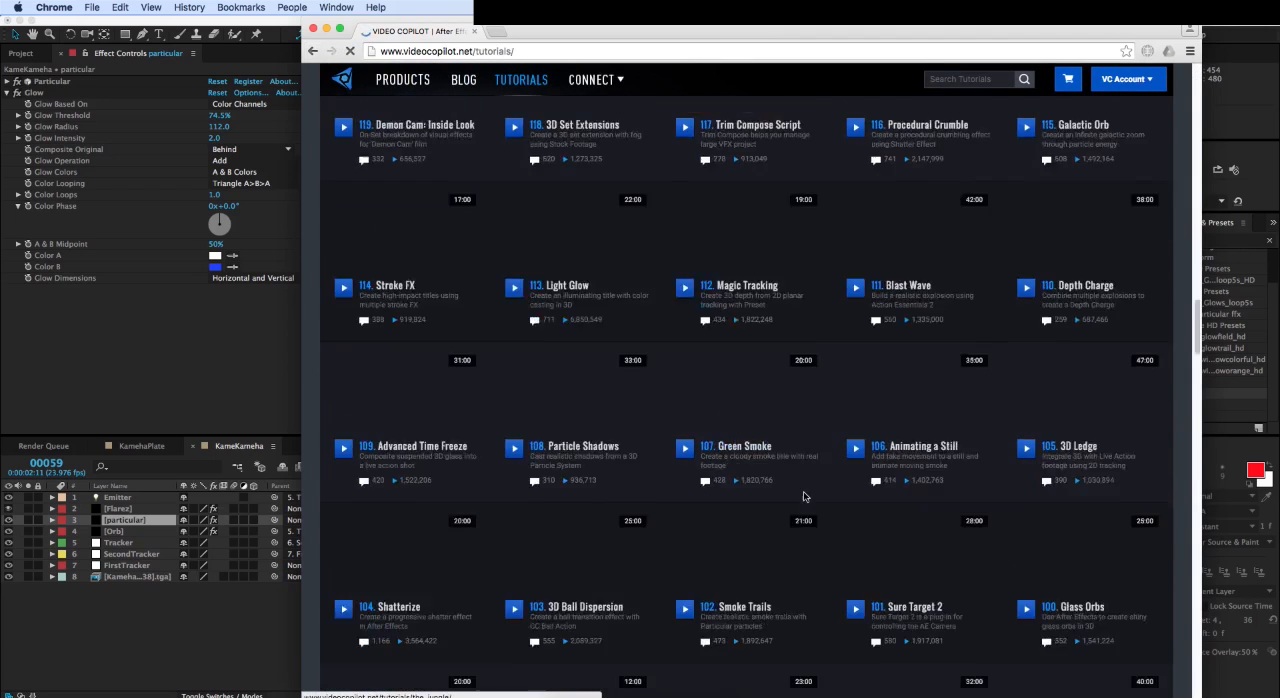
{"action": "scroll", "coordinate": [803, 496], "scroll_direction": "down", "scroll_amount": 3}
{"action": "scroll", "coordinate": [829, 471], "scroll_direction": "up", "scroll_amount": 12}
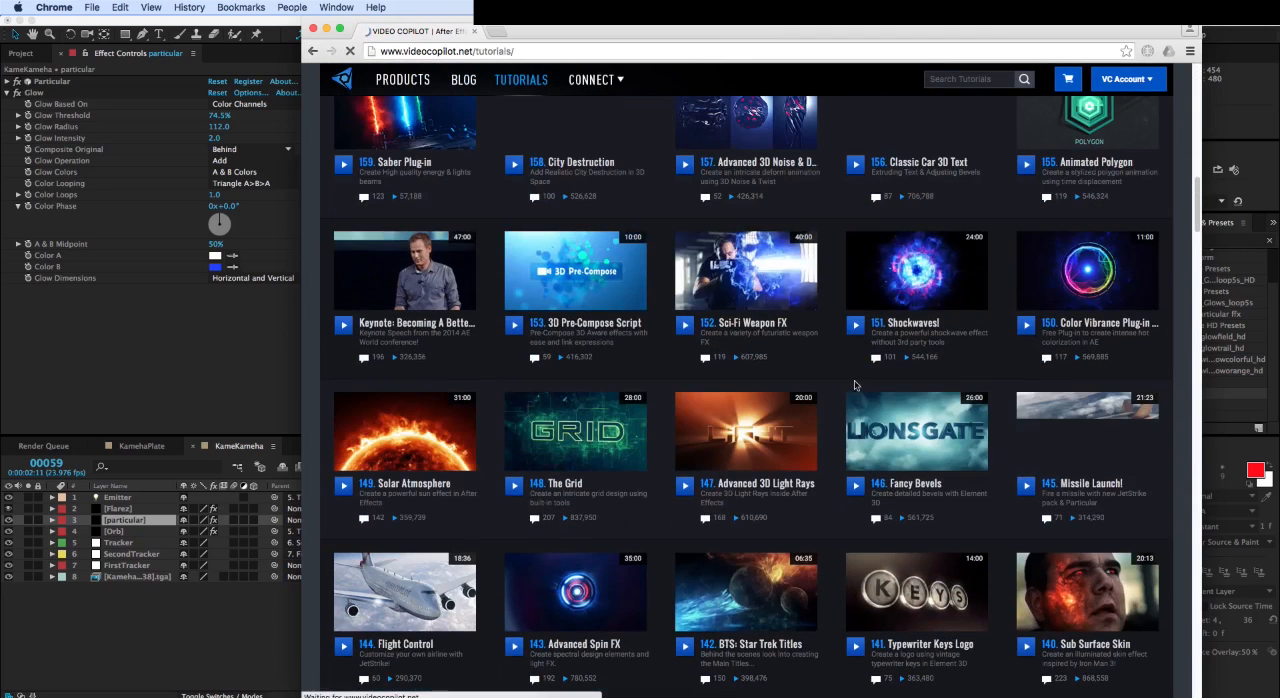
{"action": "left_click", "coordinate": [139, 369]}
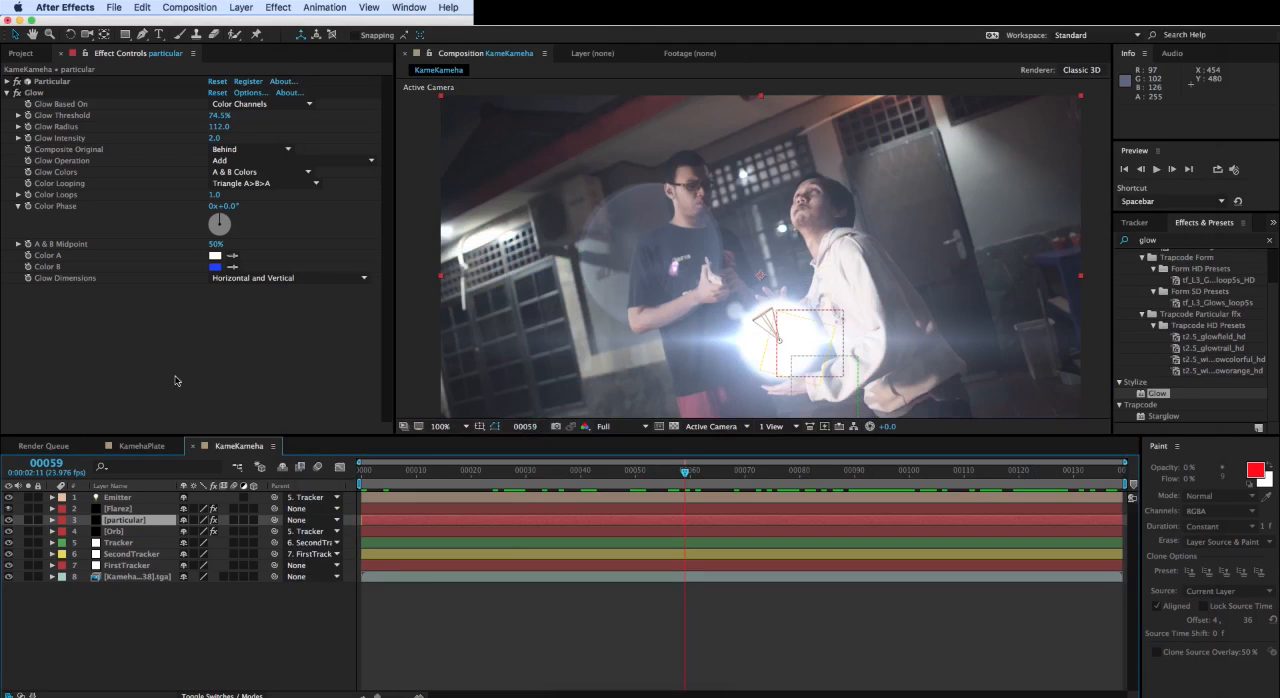
- Open the Smoke composition from the project's finished folder and scrub from frame 0 to frame 5 to examine it
{"action": "left_click", "coordinate": [21, 51]}
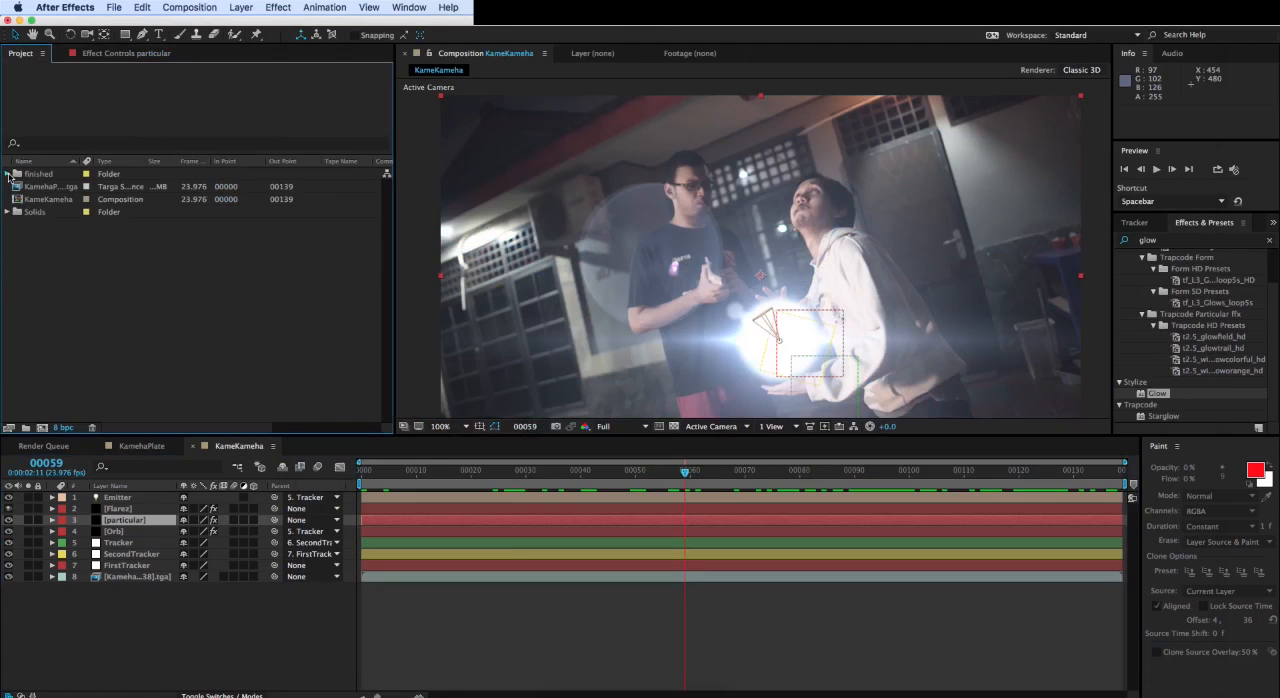
{"action": "left_click", "coordinate": [8, 174]}
{"action": "double_click", "coordinate": [34, 237]}
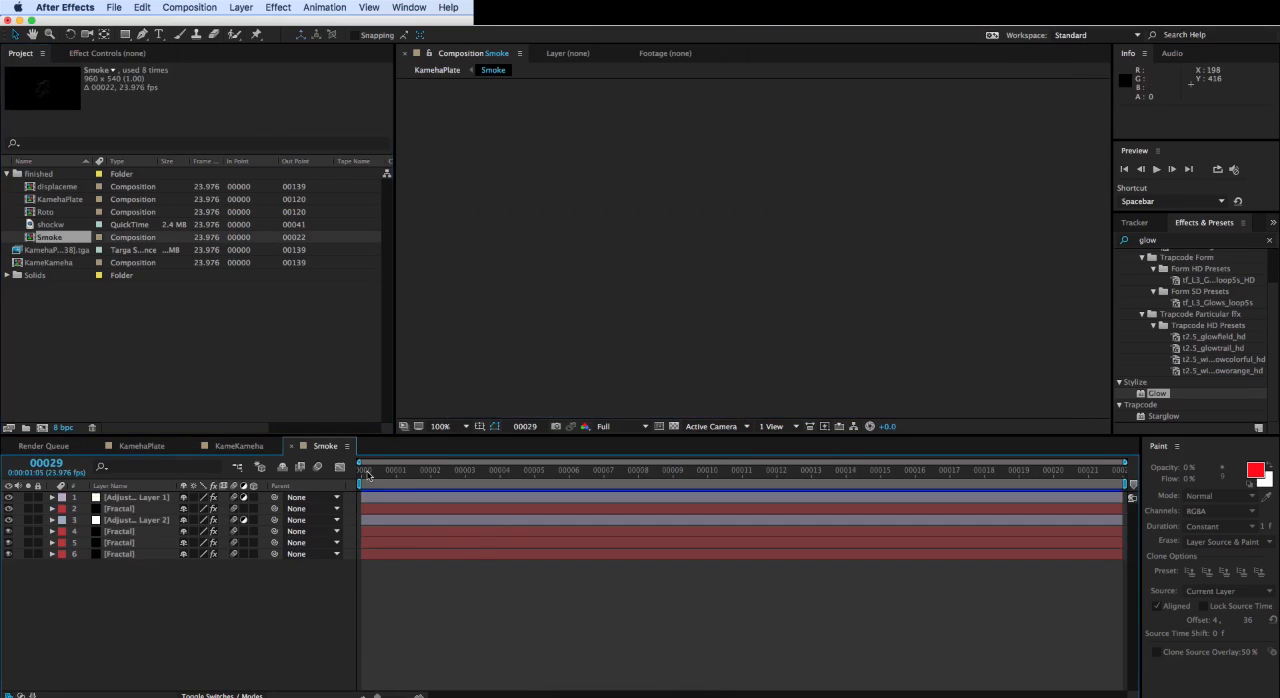
{"action": "mouse_move", "coordinate": [367, 474]}
{"action": "left_mouse_down"}
{"action": "mouse_move", "coordinate": [1033, 490]}
{"action": "mouse_move", "coordinate": [365, 461]}
{"action": "left_mouse_up"}
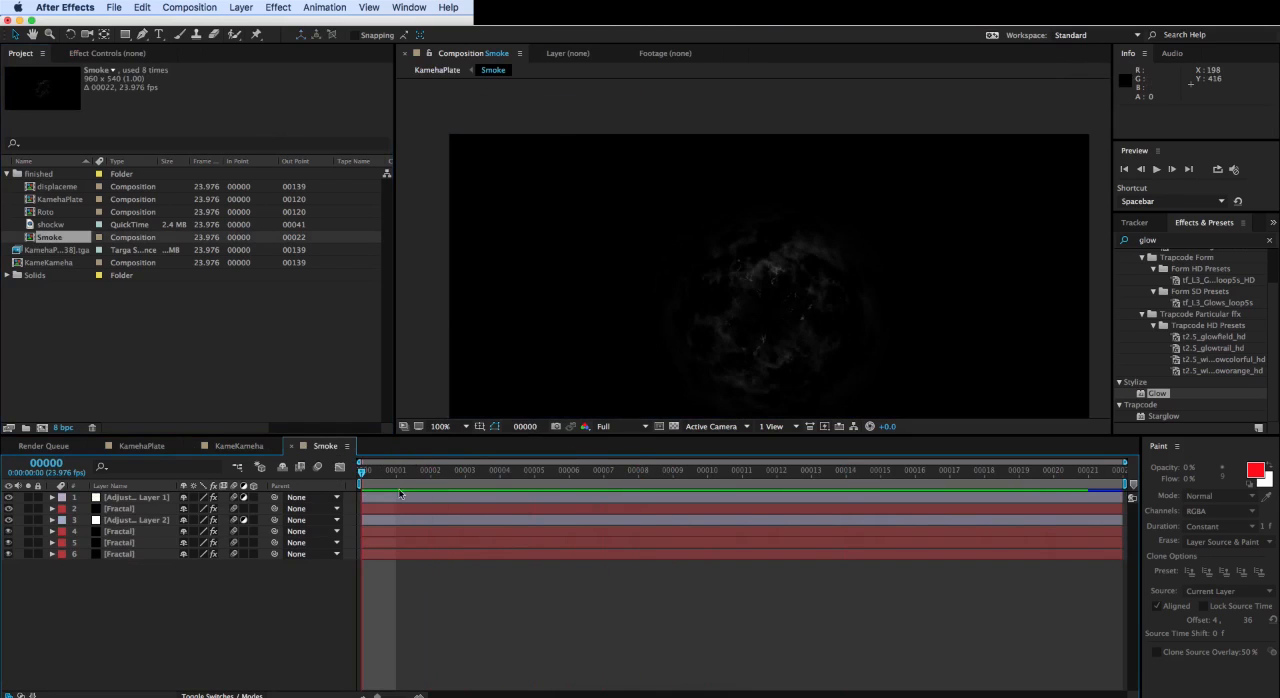
{"action": "left_click_drag", "start_coordinate": [395, 472], "coordinate": [535, 470]}
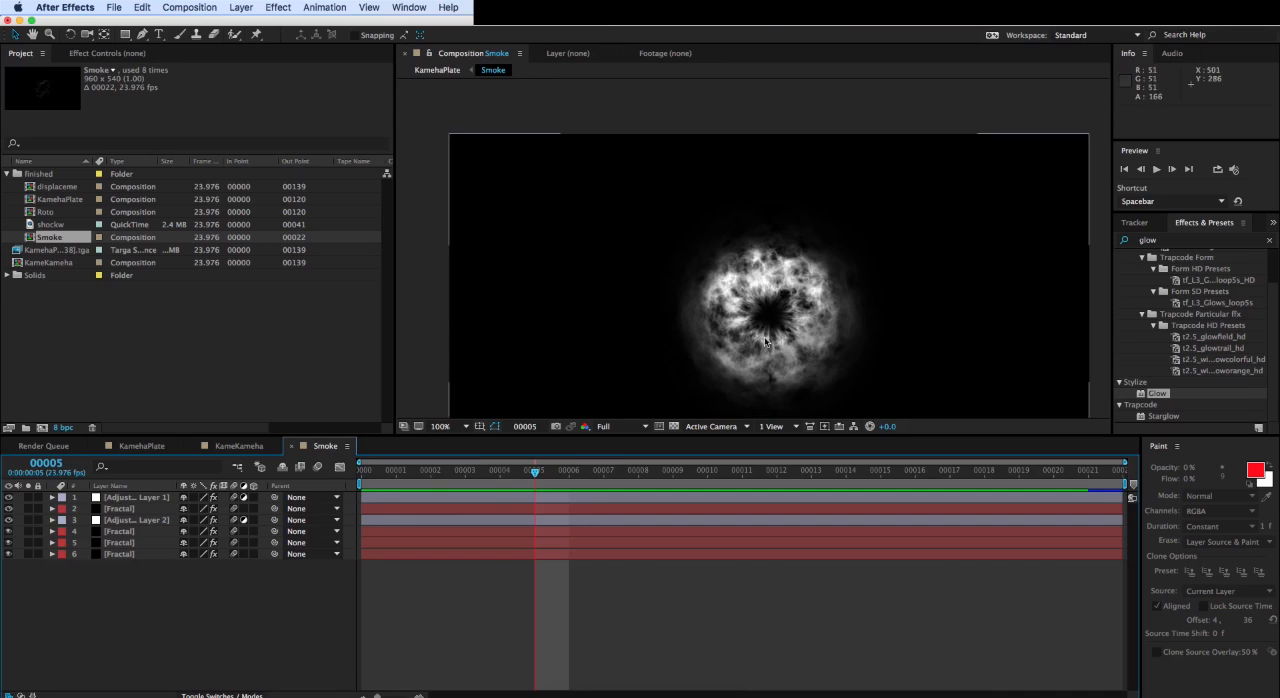
- Temporarily hide Adjustment Layer 1 to preview the fractal smoke without it, then show the layer again
{"action": "left_click", "coordinate": [8, 497]}
{"action": "key", "text": "space"}
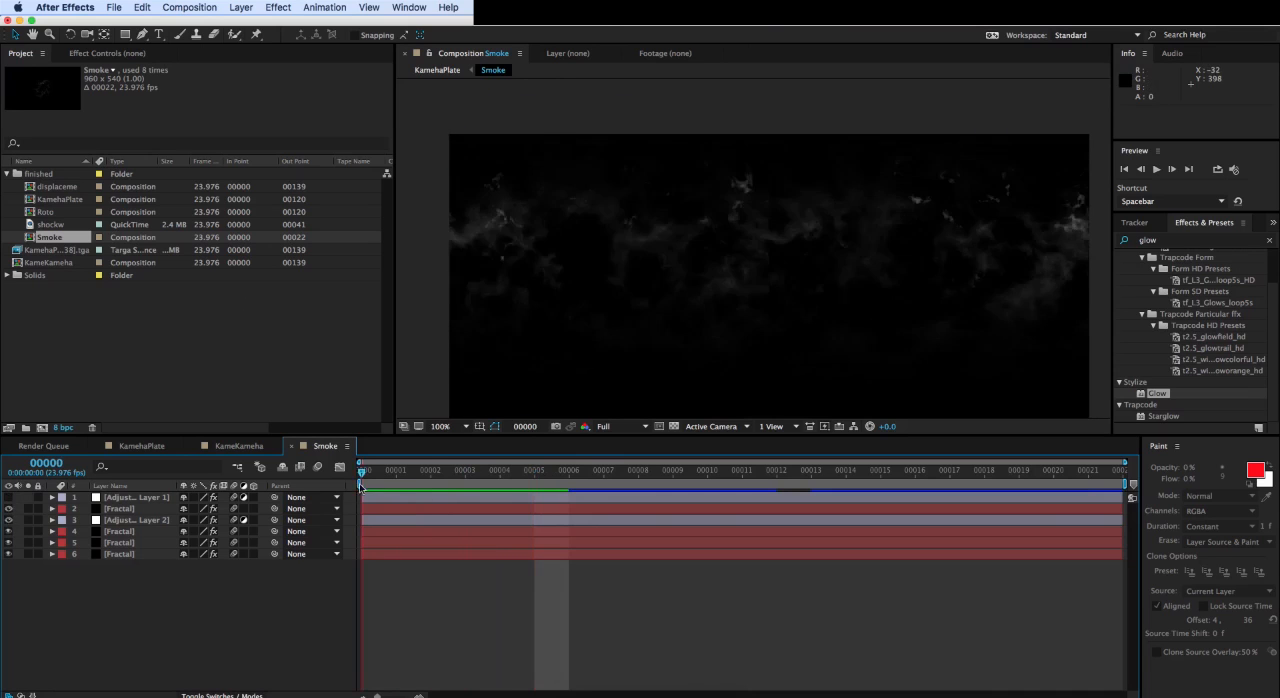
{"action": "key", "text": "space"}
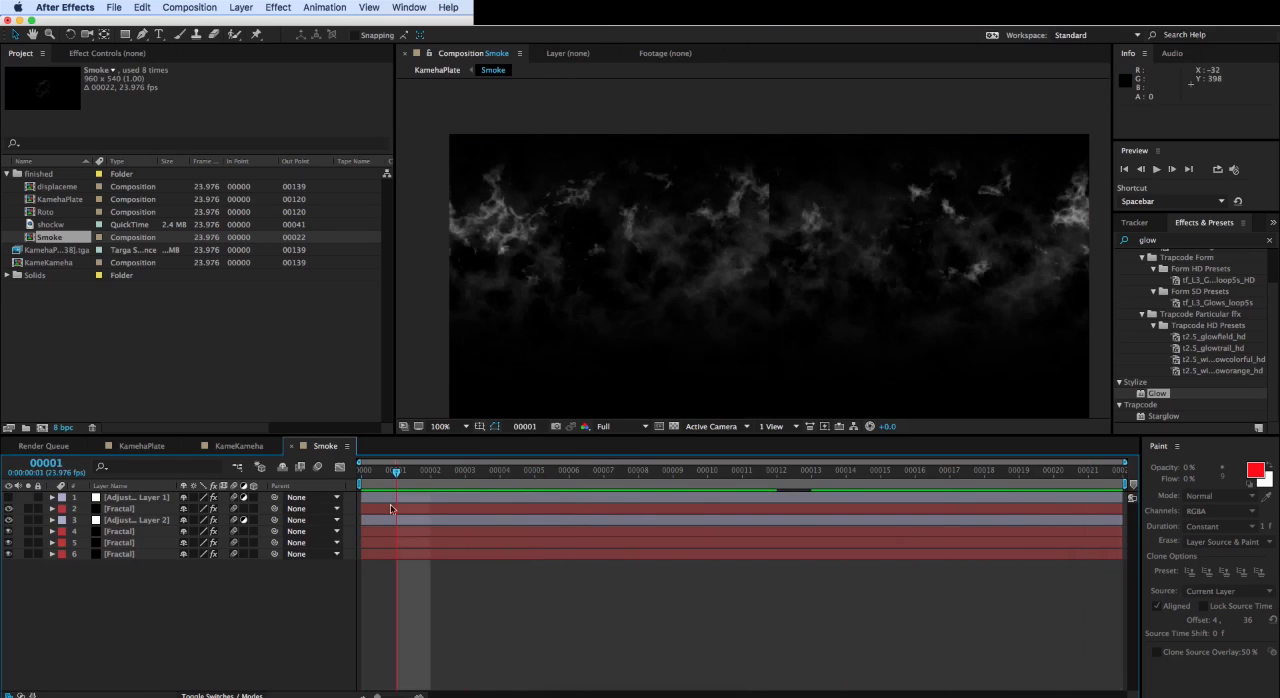
{"action": "left_click", "coordinate": [8, 497]}
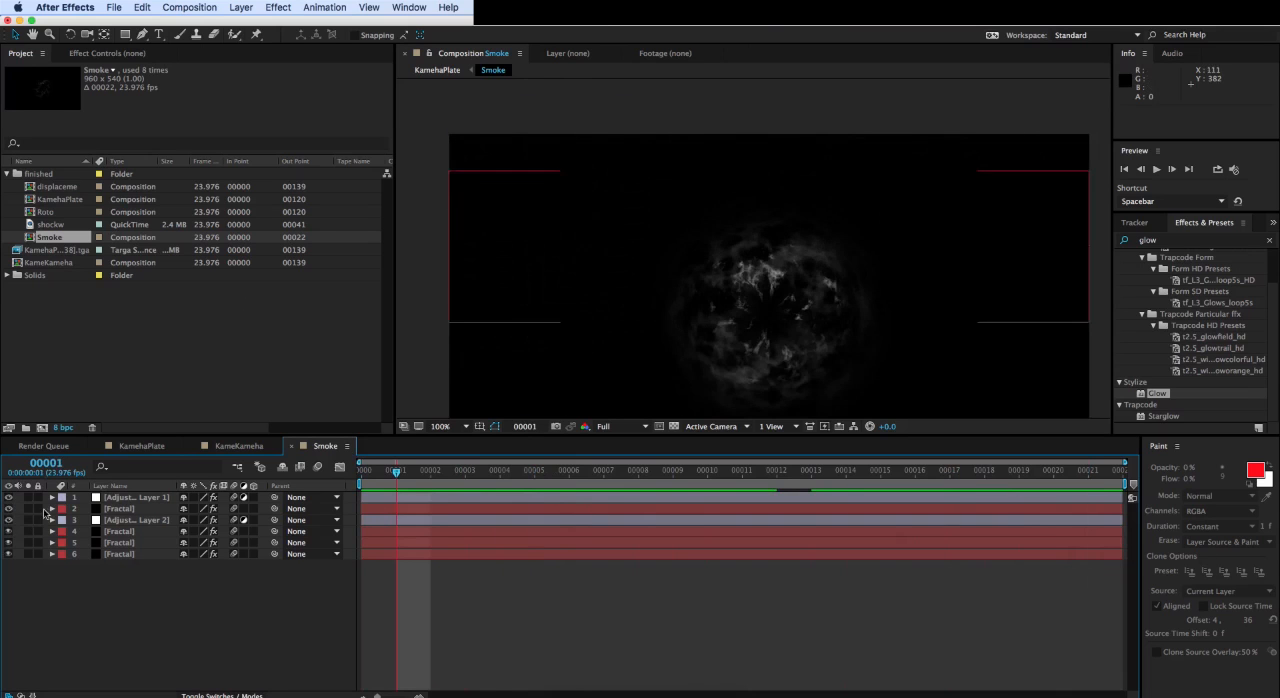
- Examine the Polar Coordinates settings on Adjustment Layer 1 and scrub the Smoke composition through to frame 21
{"action": "left_click", "coordinate": [120, 499]}
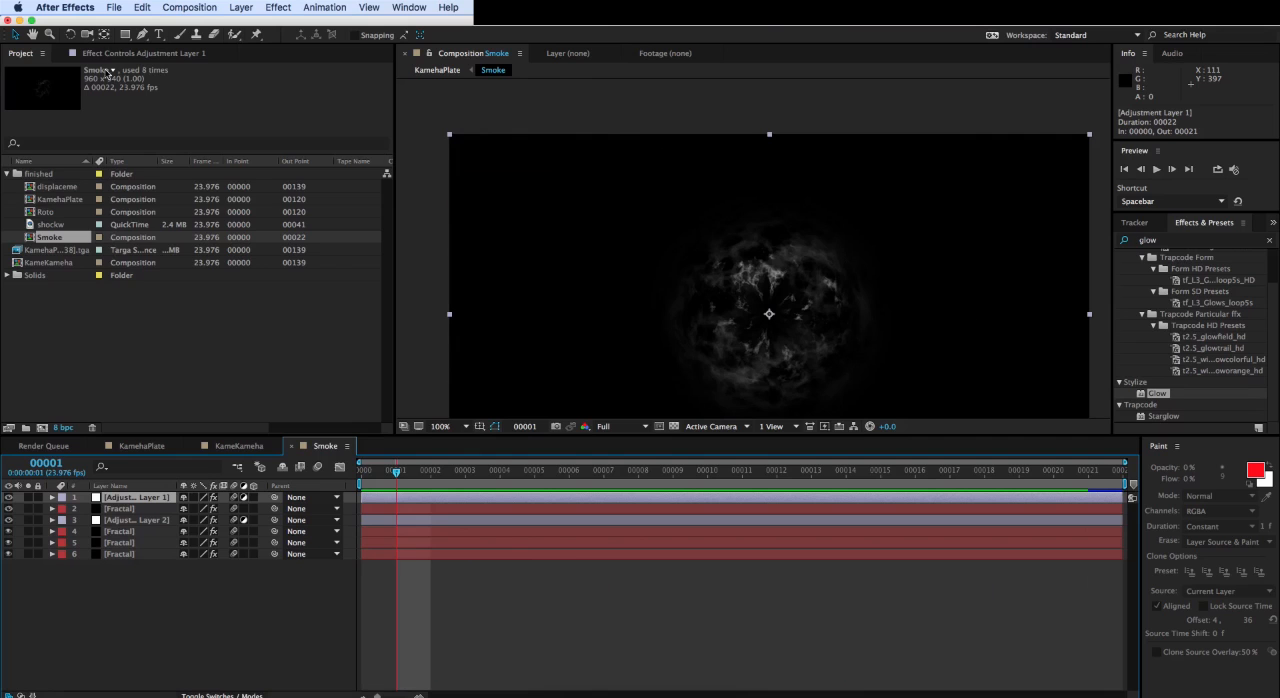
{"action": "key", "text": "F3"}
{"action": "left_click_drag", "start_coordinate": [380, 472], "coordinate": [240, 425]}
{"action": "left_click_drag", "start_coordinate": [395, 476], "coordinate": [296, 452]}
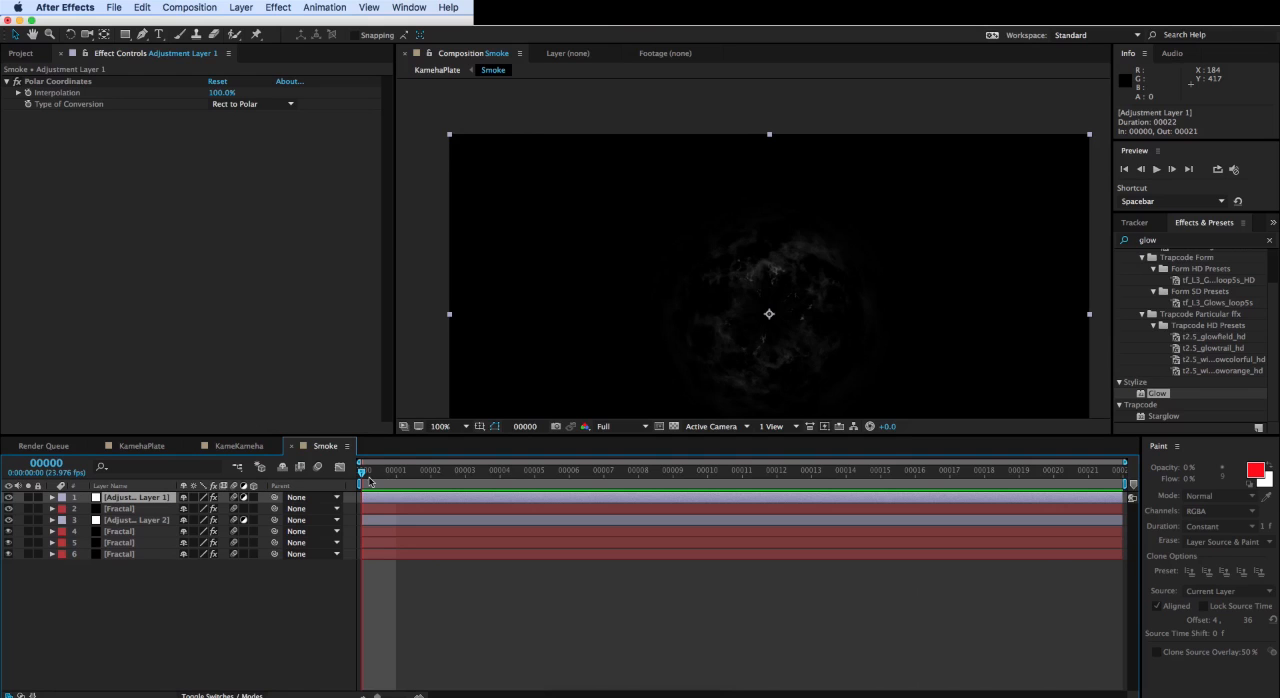
{"action": "left_click_drag", "start_coordinate": [362, 476], "coordinate": [1083, 562]}
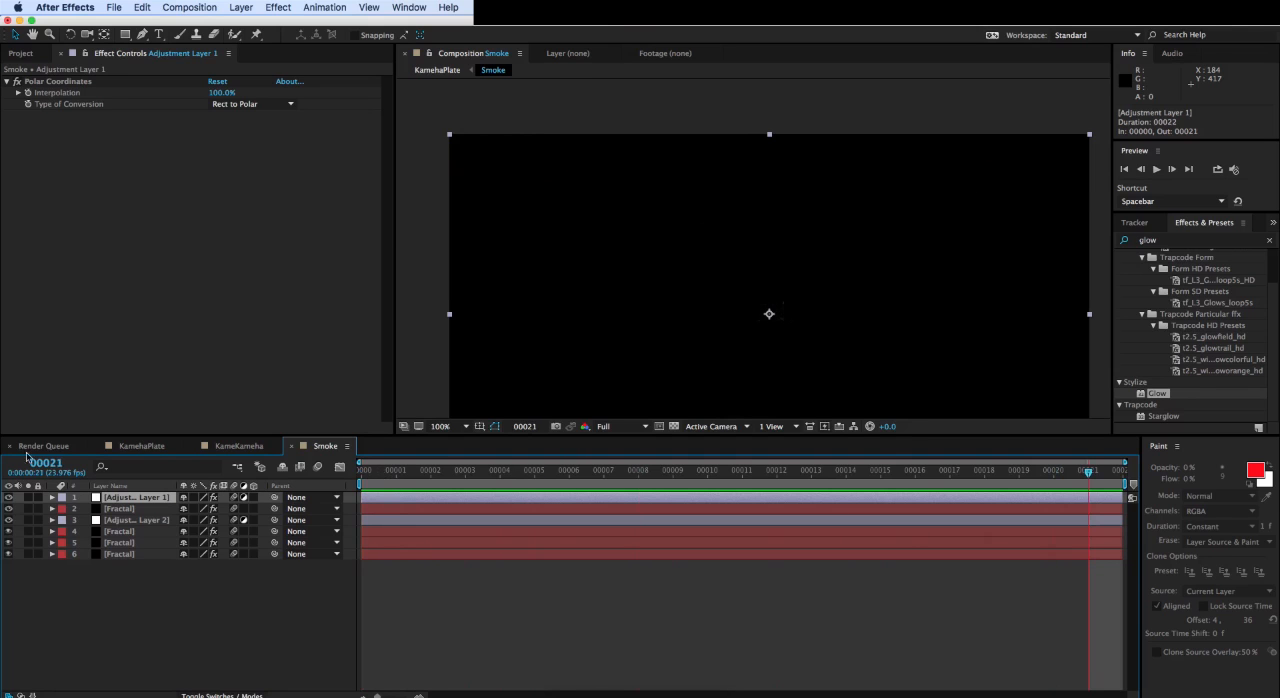
- Add the Smoke composition to KameKameha between Flarez and particular, shift it to start at frame 23 and go to that frame
{"action": "left_click", "coordinate": [229, 450]}
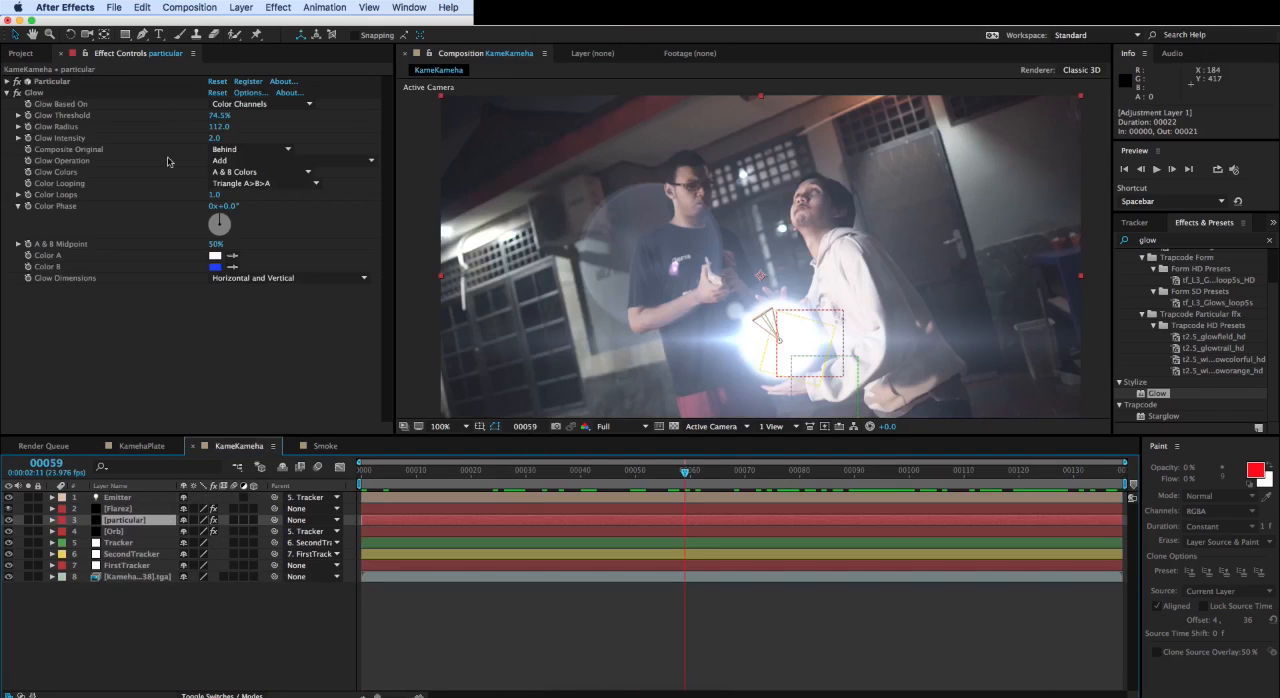
{"action": "left_click", "coordinate": [20, 54]}
{"action": "left_click", "coordinate": [169, 339]}
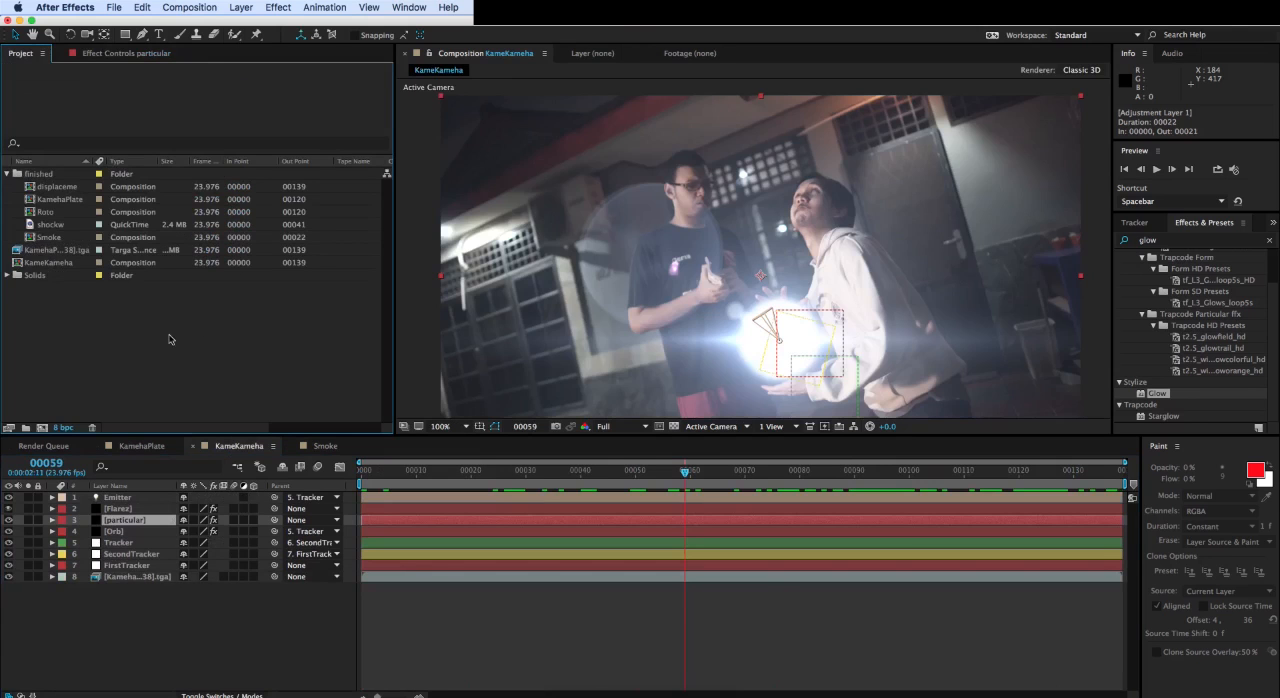
{"action": "left_click_drag", "start_coordinate": [34, 240], "coordinate": [146, 514]}
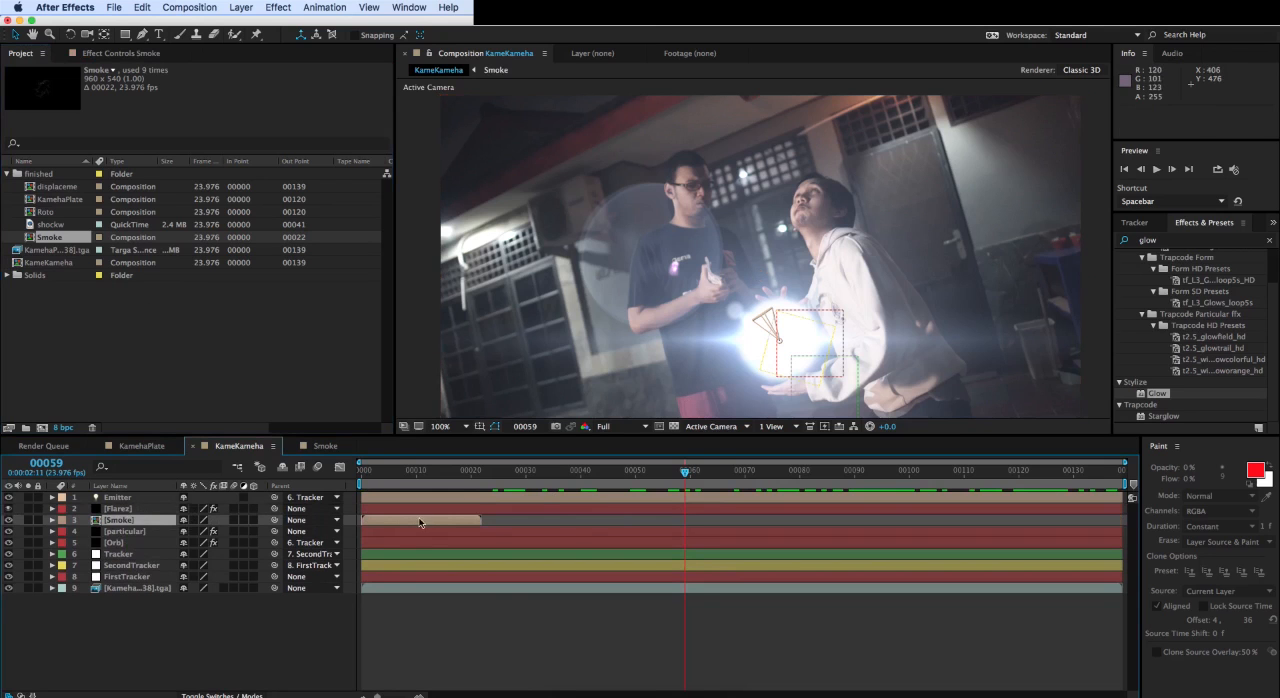
{"action": "left_click_drag", "start_coordinate": [420, 522], "coordinate": [546, 521]}
{"action": "mouse_move", "coordinate": [498, 475]}
{"action": "left_mouse_down"}
{"action": "mouse_move", "coordinate": [478, 473]}
{"action": "mouse_move", "coordinate": [532, 474]}
{"action": "mouse_move", "coordinate": [488, 474]}
{"action": "left_mouse_up"}
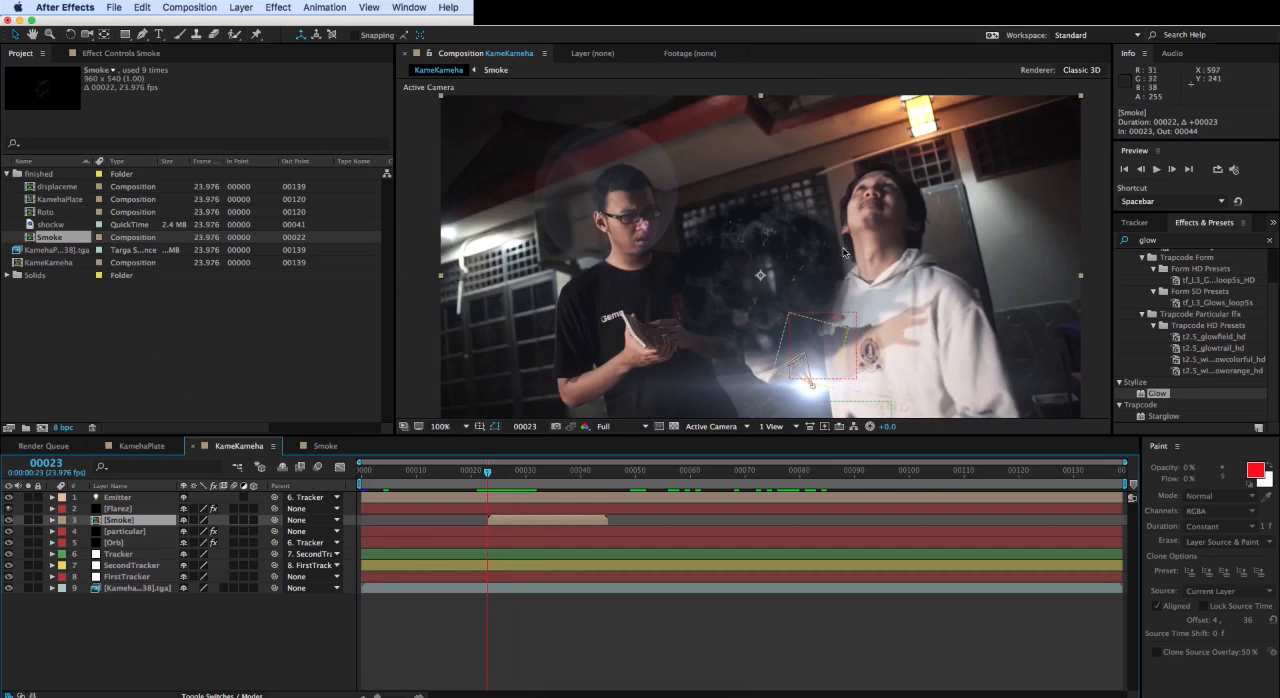
- Try the Screen blending mode on the Smoke layer, then set the layer back to Normal
{"action": "key", "text": "period"}
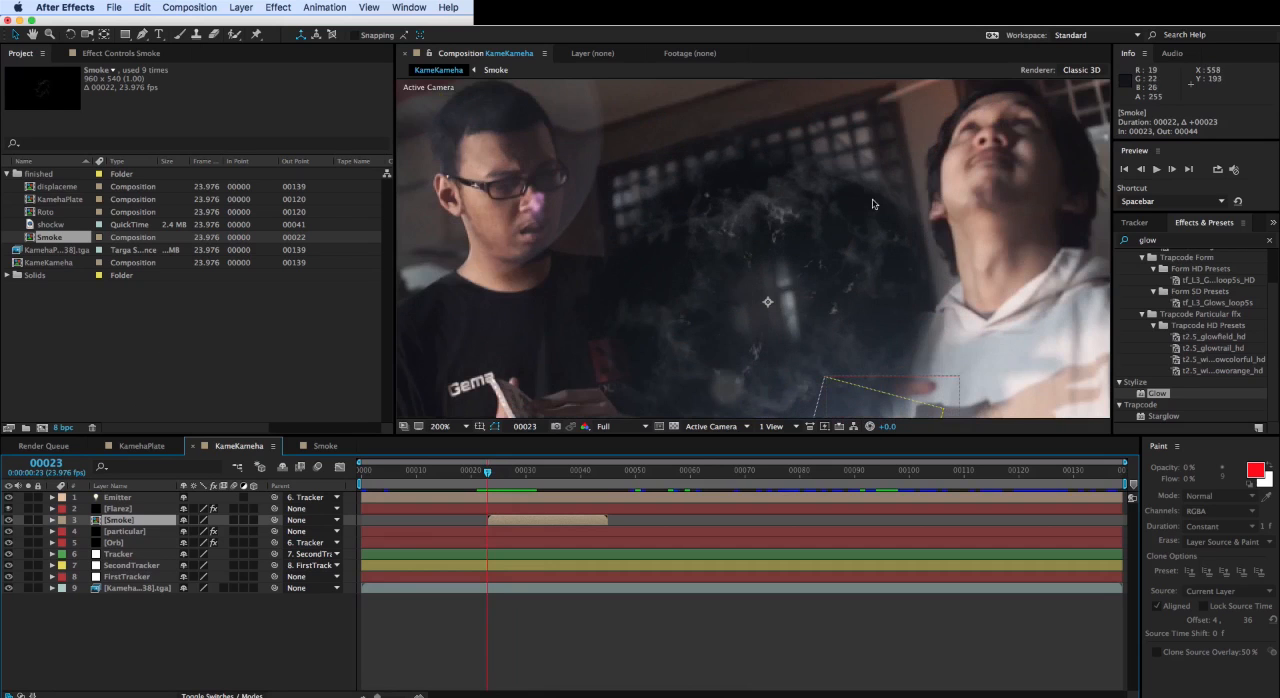
{"action": "left_click_drag", "start_coordinate": [799, 300], "coordinate": [797, 249]}
{"action": "scroll", "coordinate": [797, 249], "scroll_direction": "down", "scroll_amount": 2}
{"action": "scroll", "coordinate": [765, 267], "scroll_direction": "up", "scroll_amount": 2}
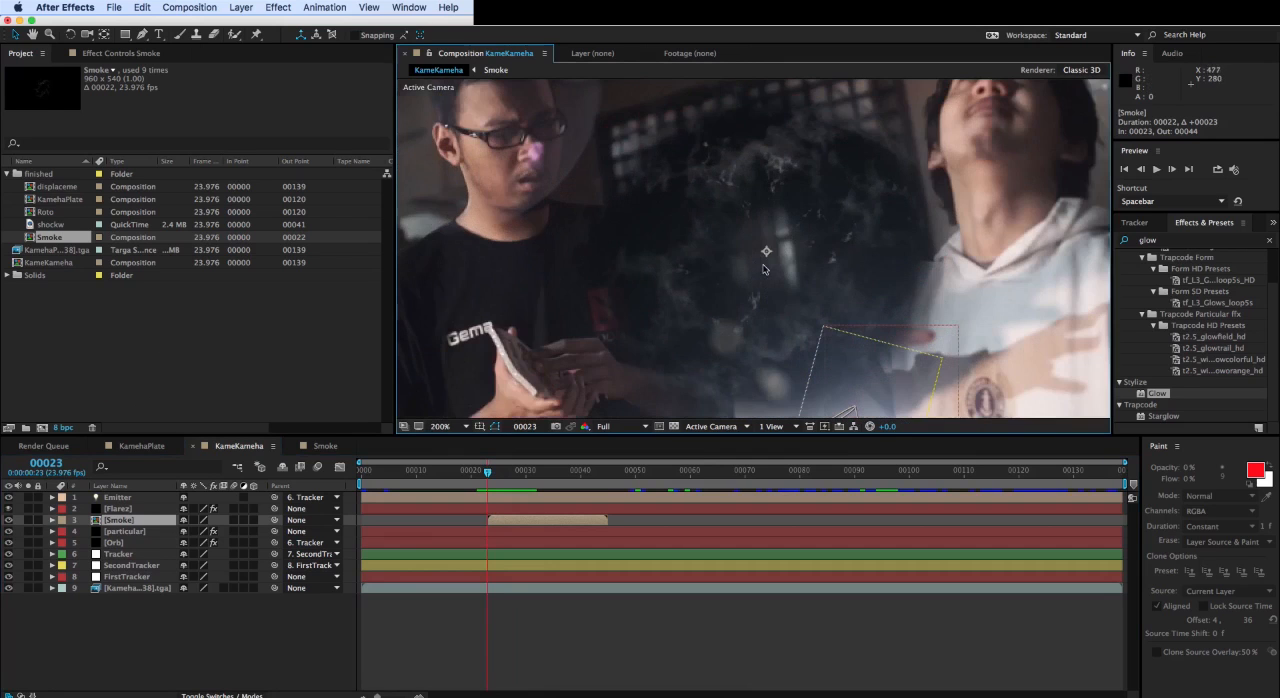
{"action": "left_click", "coordinate": [220, 694]}
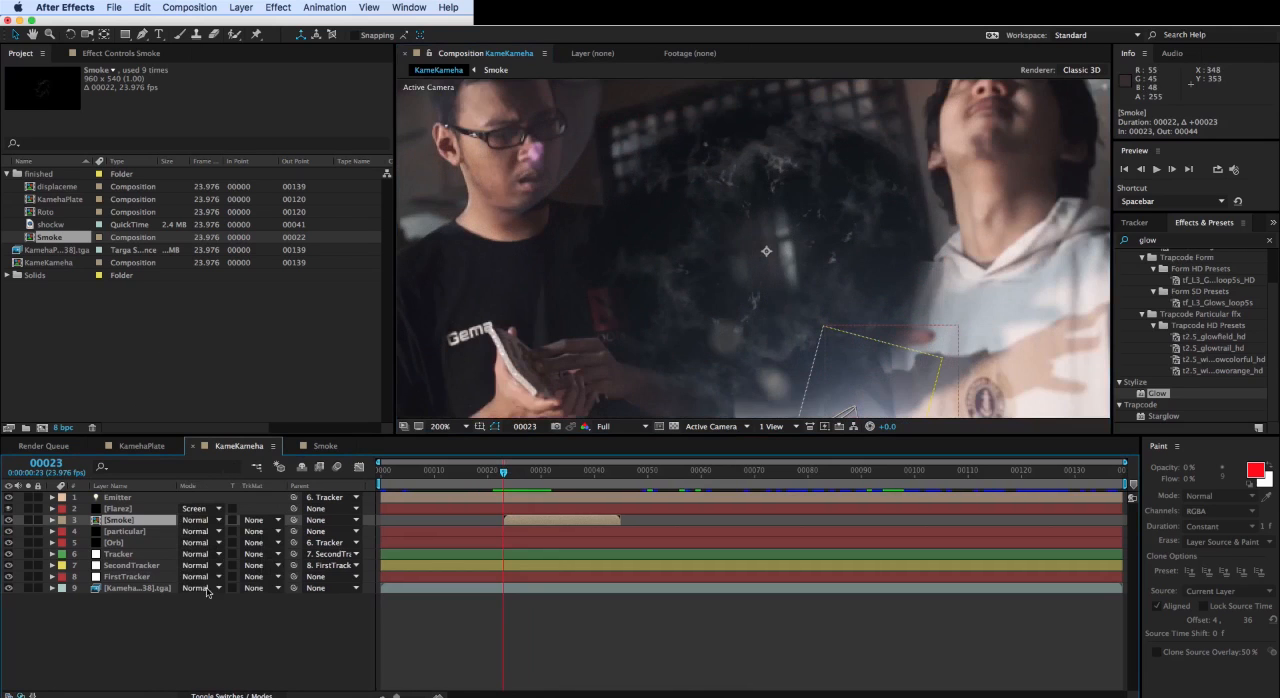
{"action": "left_click", "coordinate": [202, 520]}
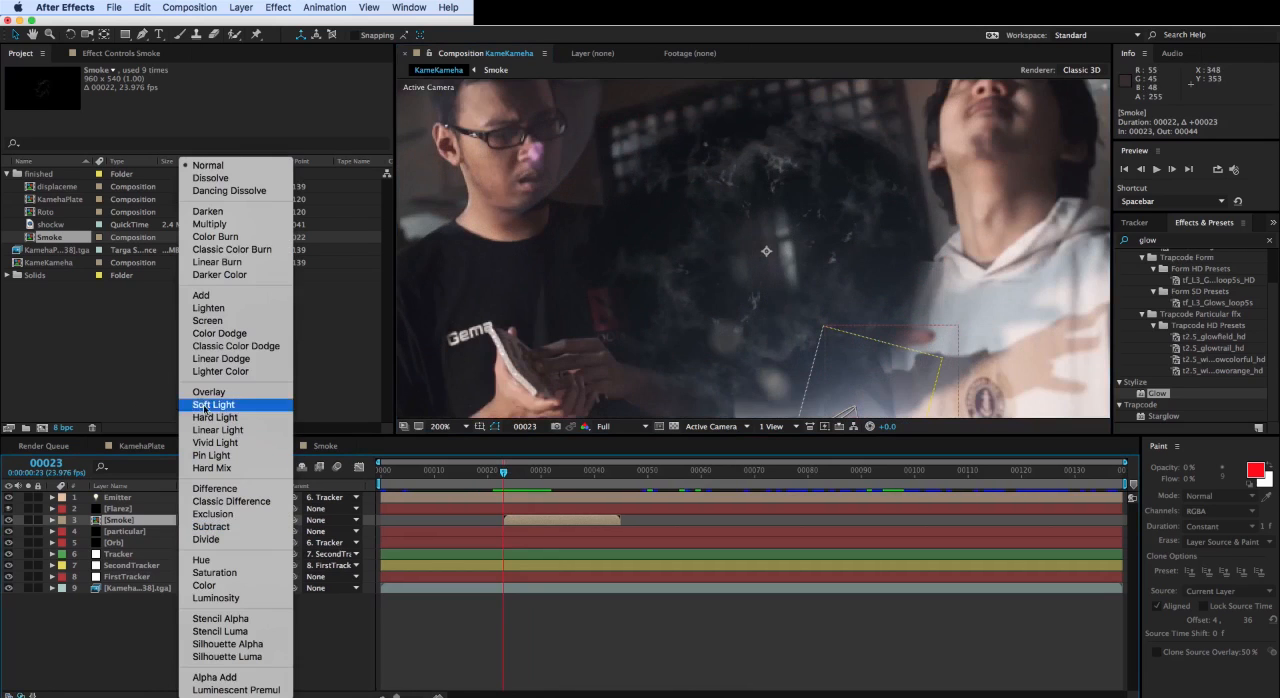
{"action": "left_click", "coordinate": [200, 321]}
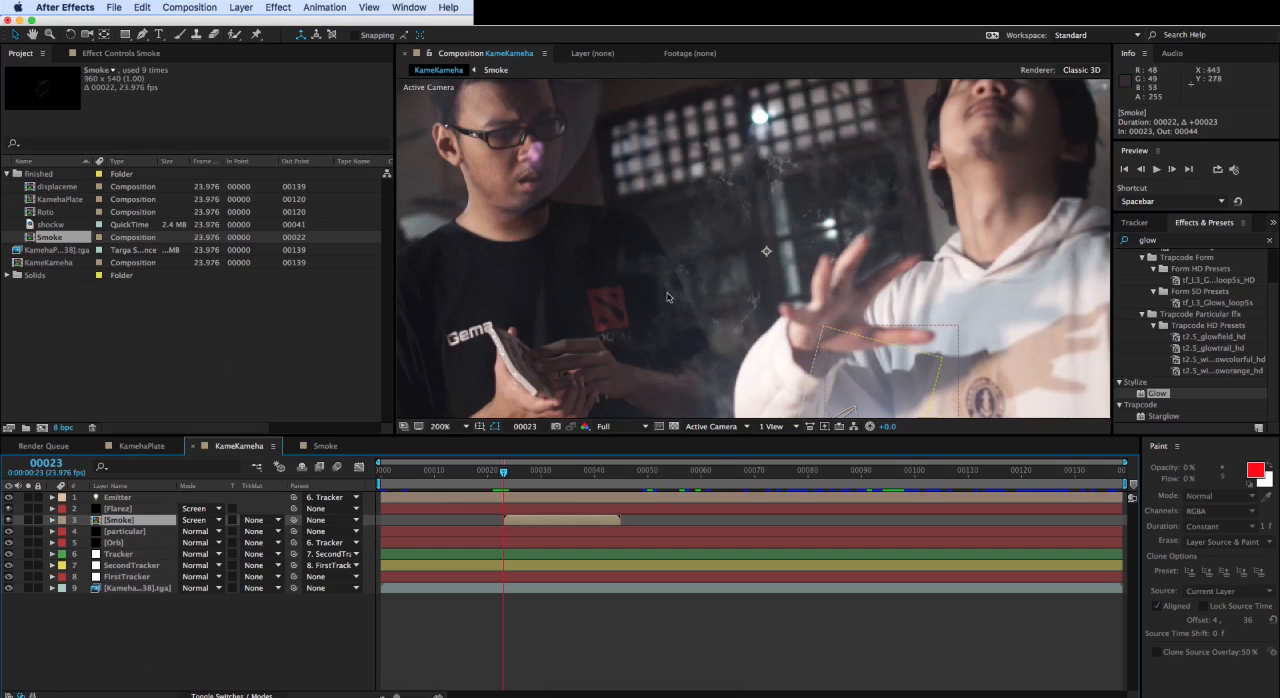
{"action": "left_click", "coordinate": [203, 520]}
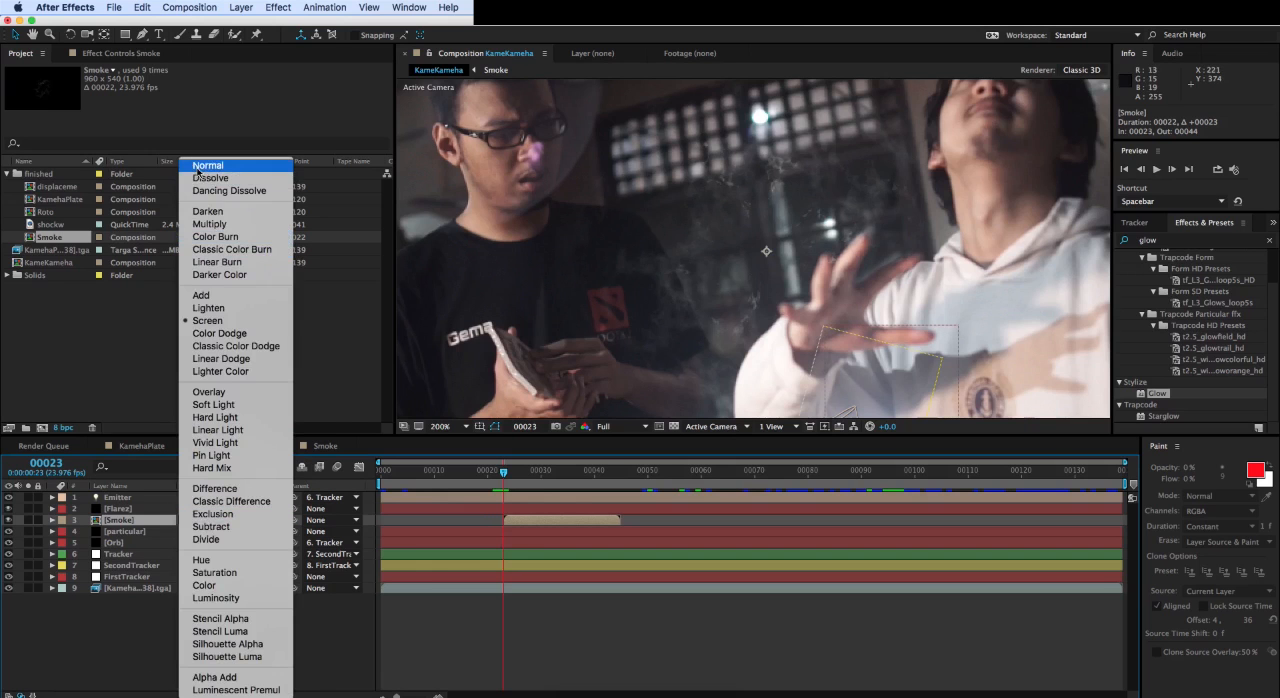
- Move the Smoke layer over the glowing orb, to position 549, 435, and scale it to 112%
{"action": "scroll", "coordinate": [766, 250], "scroll_direction": "down", "scroll_amount": 1}
{"action": "mouse_move", "coordinate": [691, 283]}
{"action": "left_mouse_down"}
{"action": "mouse_move", "coordinate": [643, 220]}
{"action": "mouse_move", "coordinate": [668, 211]}
{"action": "mouse_move", "coordinate": [701, 304]}
{"action": "left_mouse_up"}
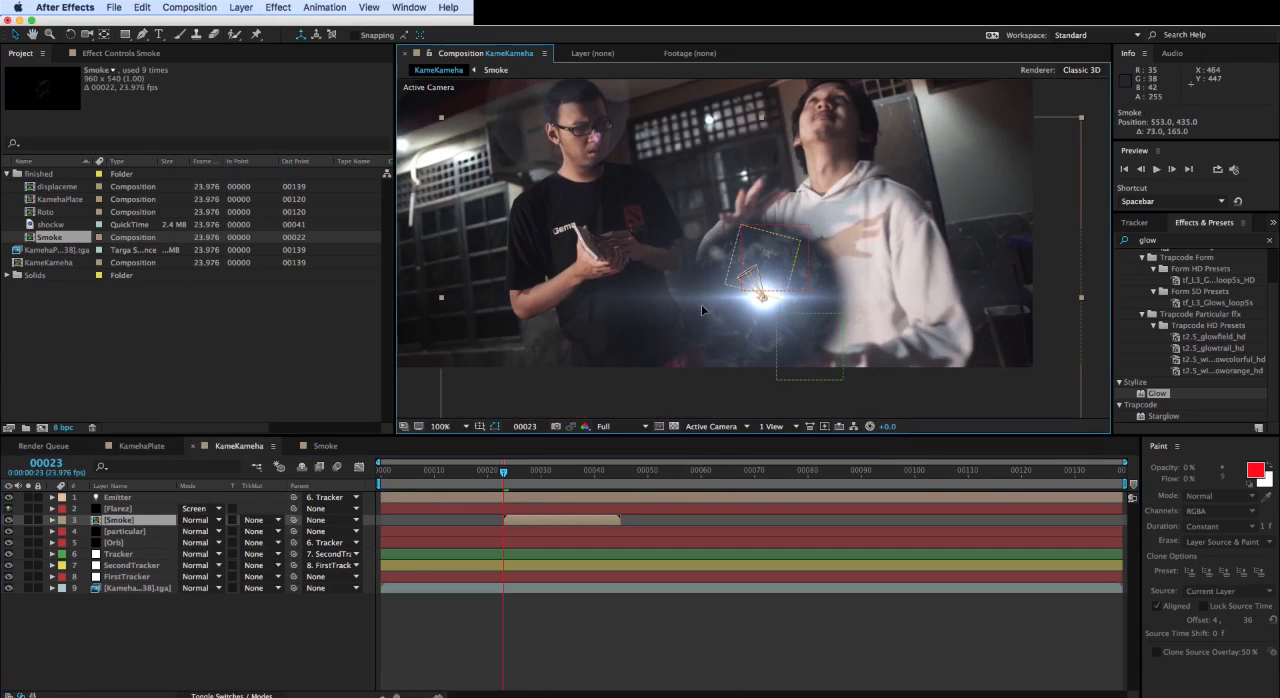
{"action": "left_click", "coordinate": [128, 522]}
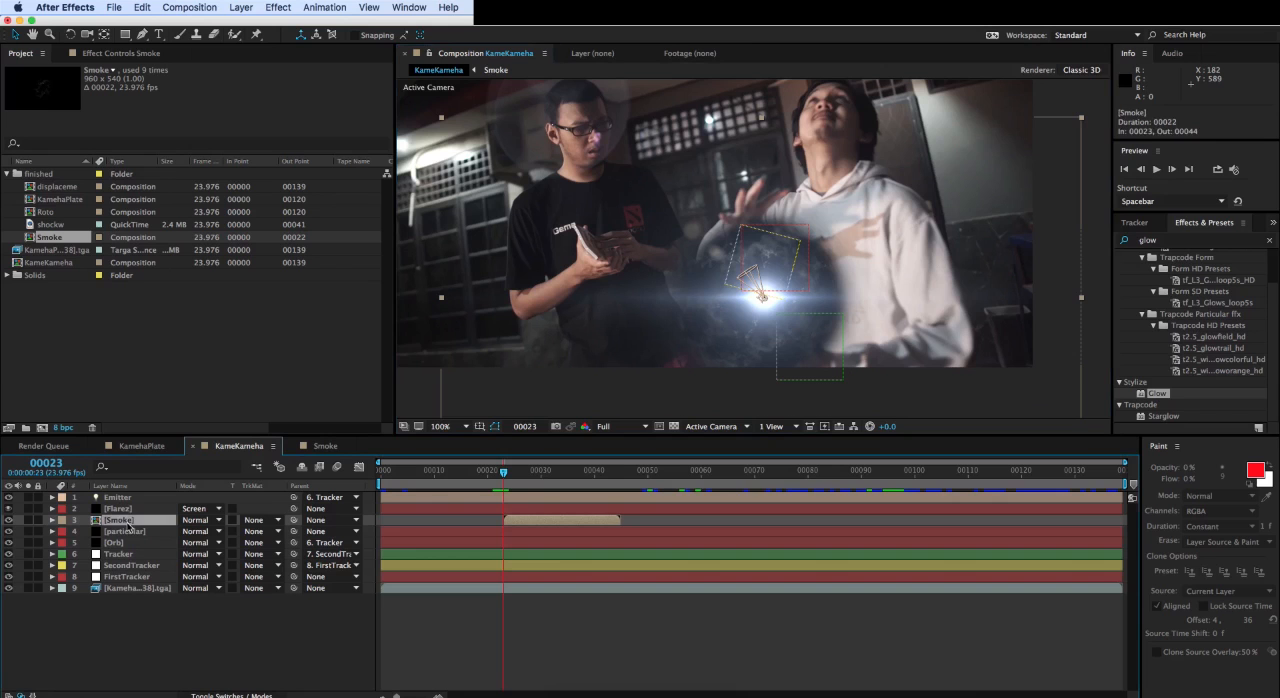
{"action": "key", "text": "s"}
{"action": "left_click_drag", "start_coordinate": [225, 533], "coordinate": [230, 531]}
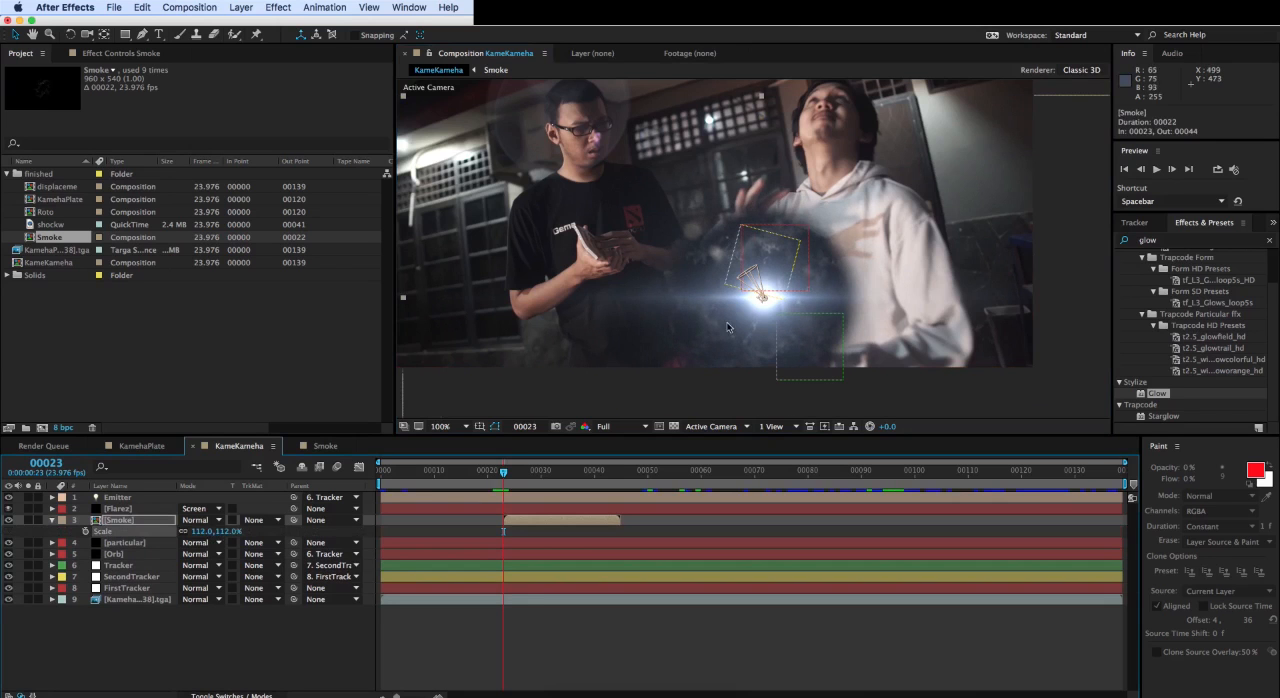
{"action": "left_click_drag", "start_coordinate": [727, 327], "coordinate": [723, 327]}
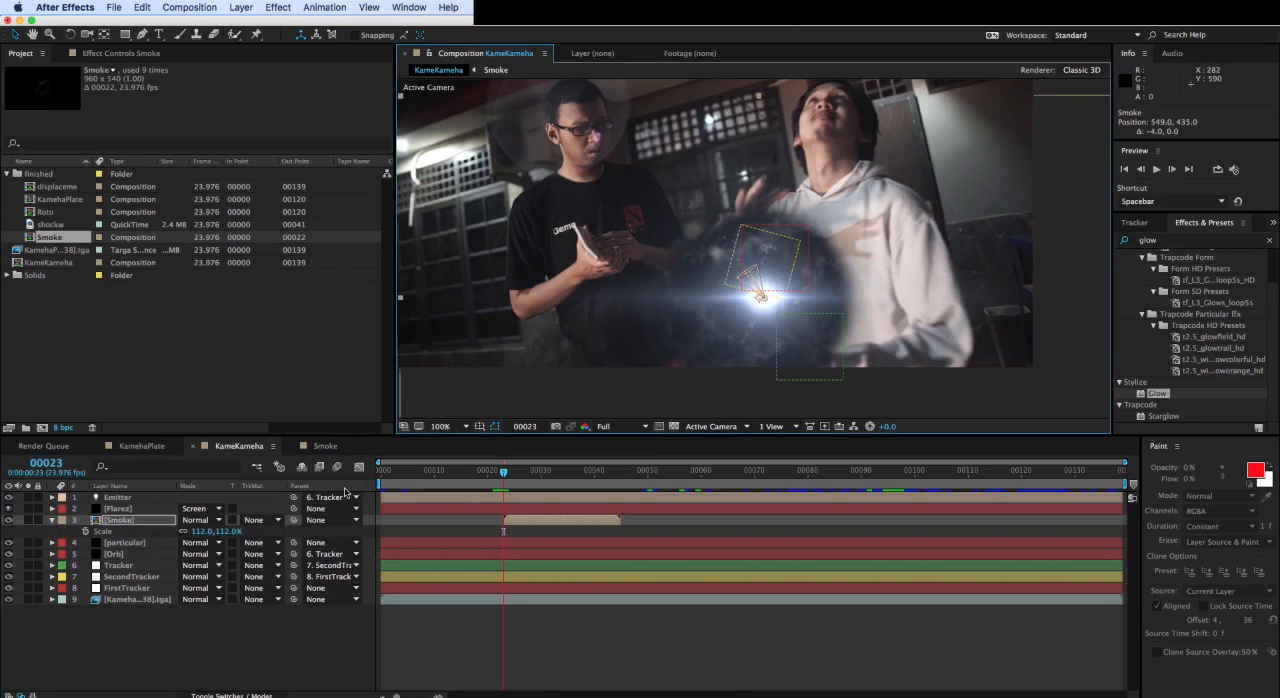
- Duplicate the Smoke layer three times and shift two of the copies to start at about frames 38 and 53
{"action": "key", "text": "super+d"}
{"action": "key", "text": "super+d"}
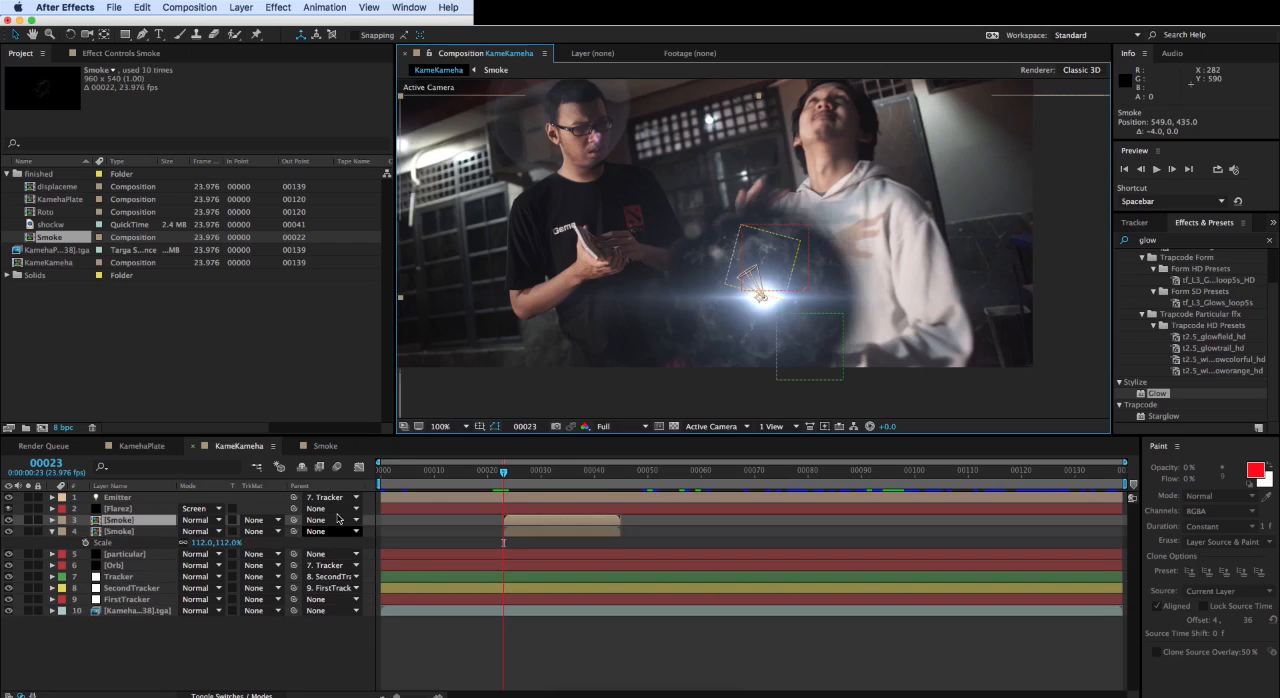
{"action": "key", "text": "super+d"}
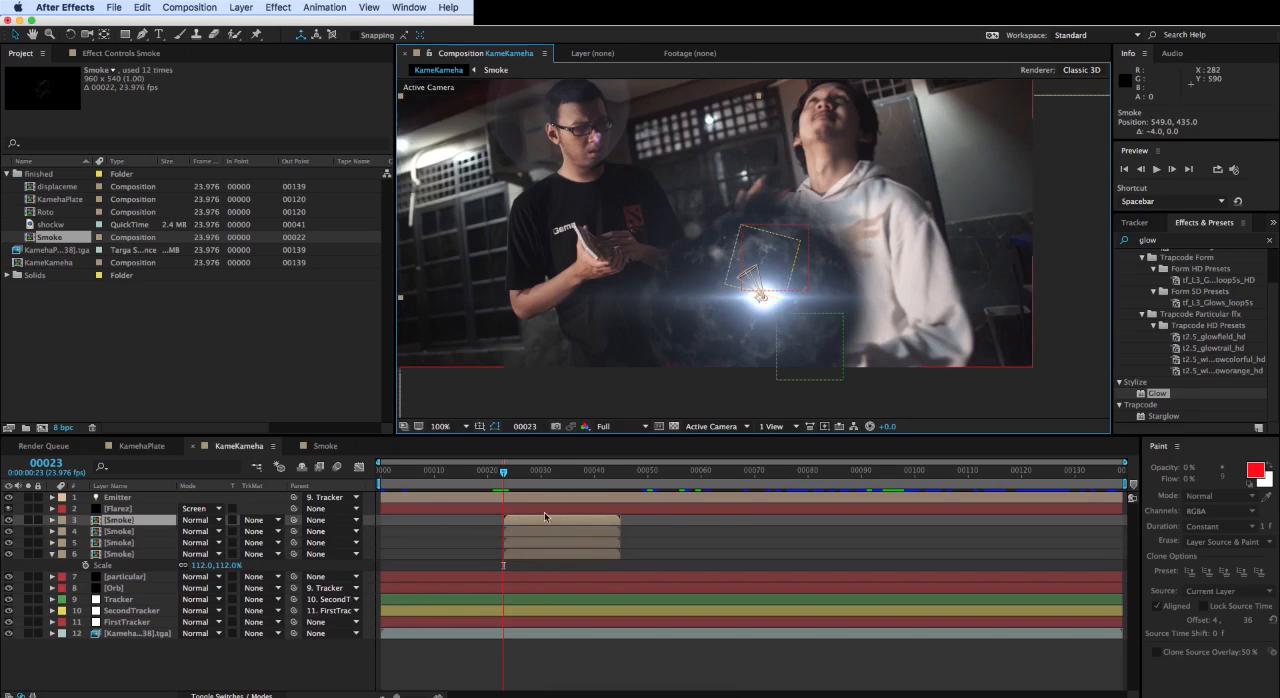
{"action": "left_click_drag", "start_coordinate": [600, 520], "coordinate": [678, 521]}
{"action": "left_click_drag", "start_coordinate": [550, 543], "coordinate": [710, 543]}
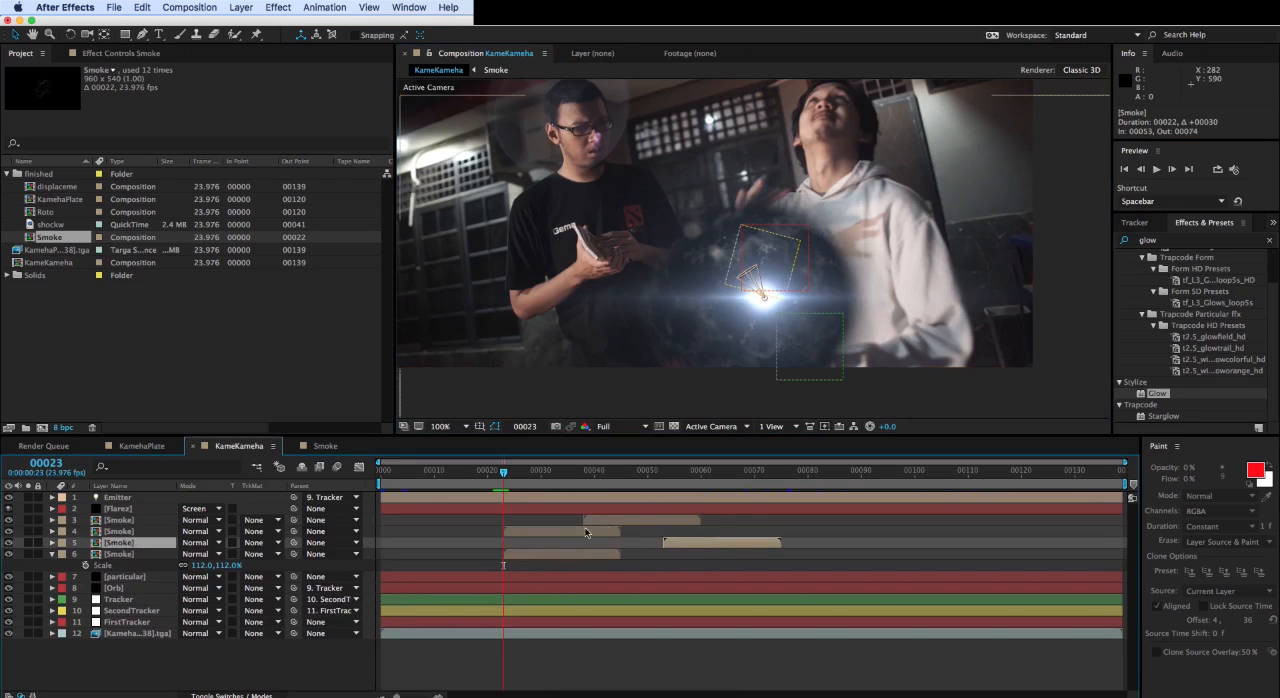
- Arrange the three Smoke copies as a staircase of overlapping layers starting at about frames 32, 45 and 61
{"action": "left_click", "coordinate": [586, 532]}
{"action": "mouse_move", "coordinate": [586, 533]}
{"action": "left_mouse_down"}
{"action": "mouse_move", "coordinate": [741, 526]}
{"action": "mouse_move", "coordinate": [595, 546]}
{"action": "left_mouse_up"}
{"action": "key", "text": "space"}
{"action": "left_click_drag", "start_coordinate": [672, 525], "coordinate": [694, 537]}
{"action": "left_click_drag", "start_coordinate": [584, 473], "coordinate": [615, 474]}
{"action": "left_click_drag", "start_coordinate": [642, 532], "coordinate": [658, 532]}
{"action": "left_click_drag", "start_coordinate": [615, 473], "coordinate": [657, 475]}
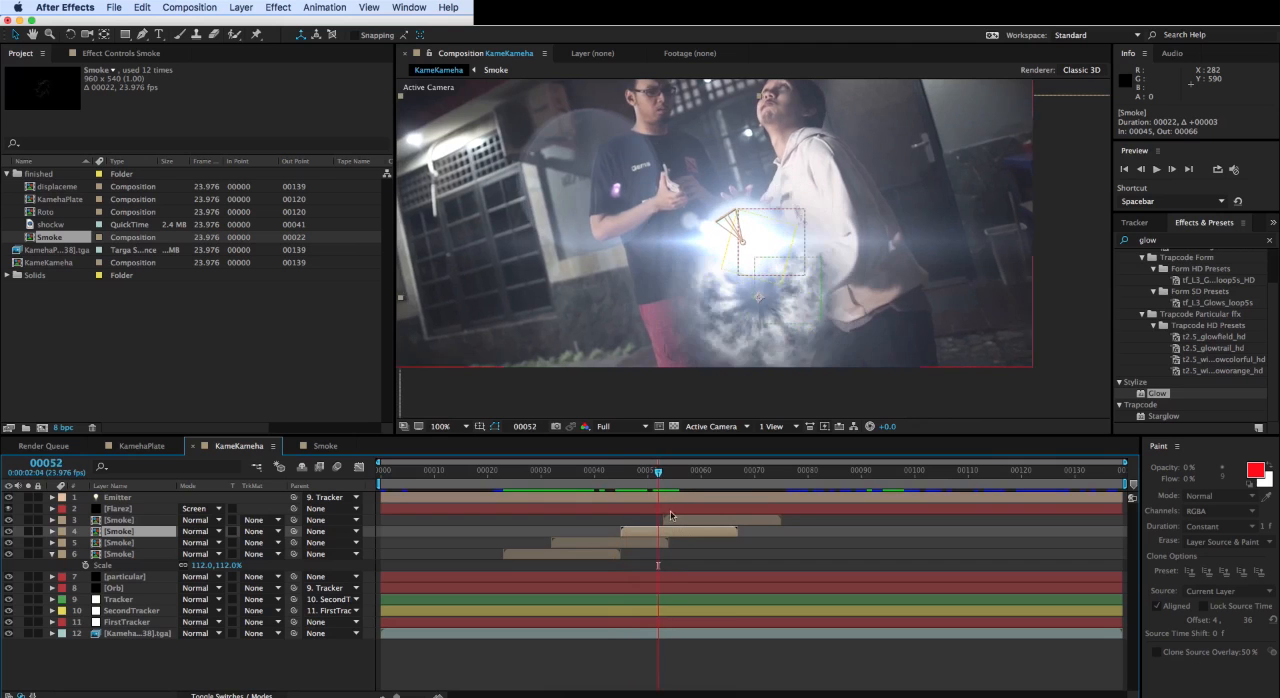
{"action": "left_click_drag", "start_coordinate": [671, 519], "coordinate": [719, 520]}
{"action": "left_click_drag", "start_coordinate": [659, 474], "coordinate": [706, 474]}
{"action": "left_click_drag", "start_coordinate": [718, 523], "coordinate": [713, 523]}
{"action": "left_click_drag", "start_coordinate": [706, 474], "coordinate": [617, 474]}
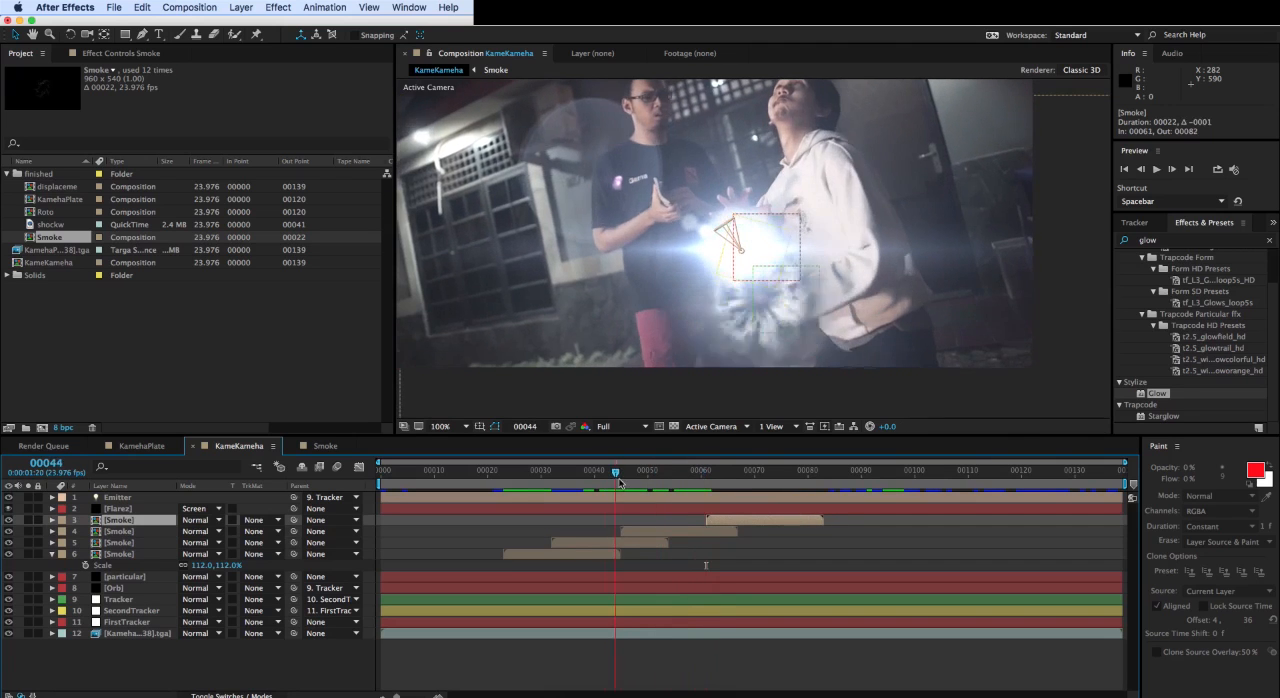
- Shift the two latest Smoke copies later together to shorten their overlap with the preceding copy
{"action": "left_click", "coordinate": [646, 531]}
{"action": "left_click", "coordinate": [722, 521], "text": "shift"}
{"action": "left_click_drag", "start_coordinate": [677, 532], "coordinate": [693, 532]}
{"action": "left_click_drag", "start_coordinate": [619, 473], "coordinate": [638, 478]}
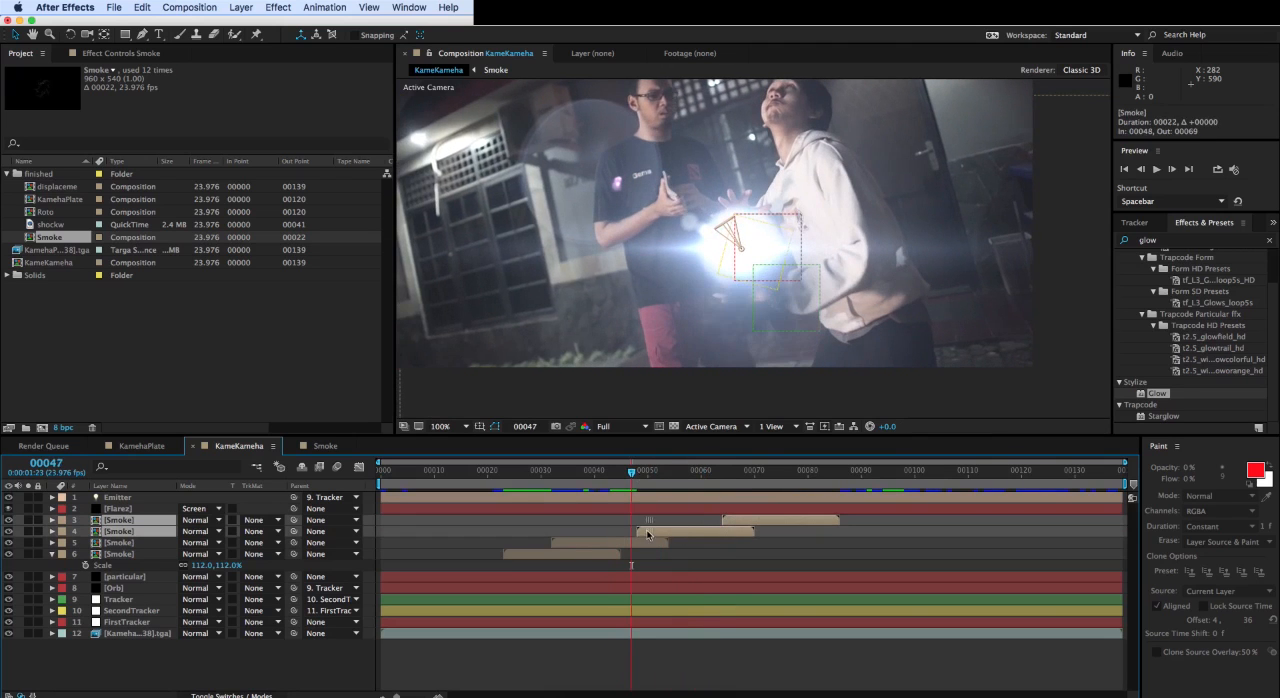
{"action": "left_click_drag", "start_coordinate": [651, 532], "coordinate": [693, 532]}
- Shift all three Smoke copies later so that they start at frames 37, 52 and 68
{"action": "left_click", "coordinate": [530, 474]}
{"action": "left_click", "coordinate": [652, 543]}
{"action": "left_click", "coordinate": [723, 521]}
{"action": "left_click", "coordinate": [655, 543]}
{"action": "left_click", "coordinate": [742, 521], "text": "shift"}
{"action": "left_click_drag", "start_coordinate": [554, 474], "coordinate": [567, 474]}
{"action": "left_click_drag", "start_coordinate": [588, 541], "coordinate": [599, 541]}
{"action": "left_click", "coordinate": [577, 477]}
{"action": "left_click_drag", "start_coordinate": [576, 480], "coordinate": [573, 482]}
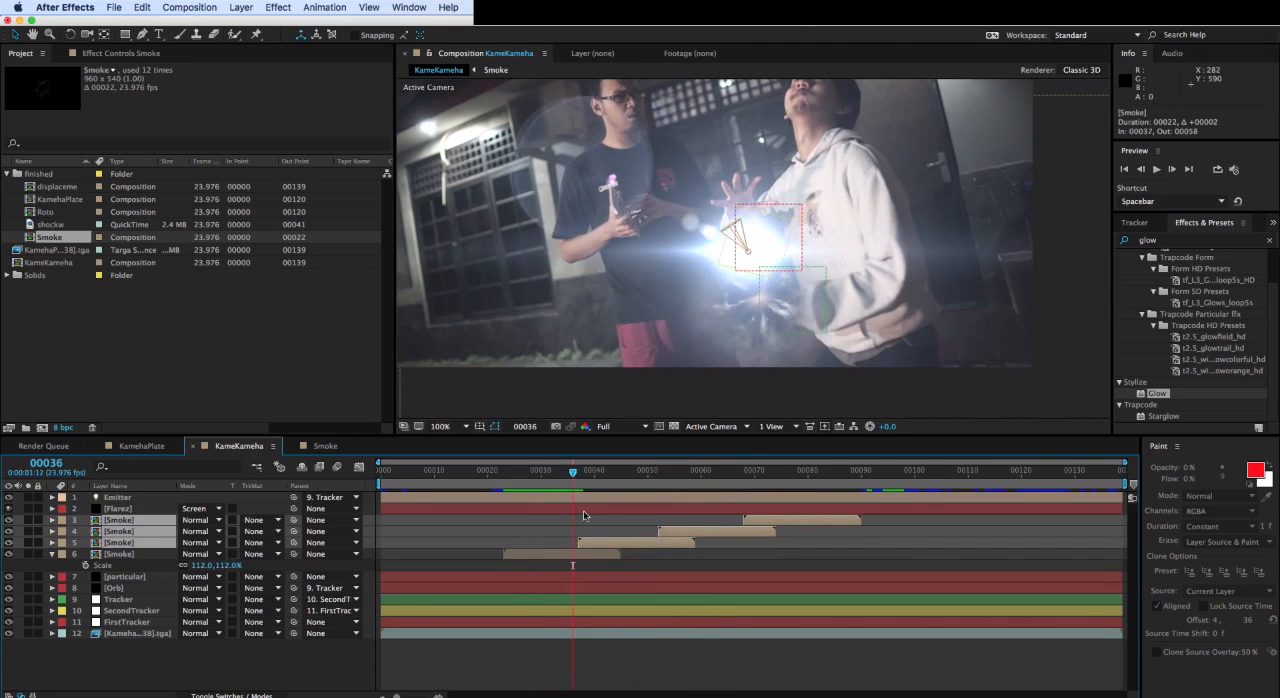
- Set the blending mode of all four Smoke layers to Screen and preview the result
{"action": "left_click", "coordinate": [114, 555]}
{"action": "left_click", "coordinate": [124, 521], "text": "shift"}
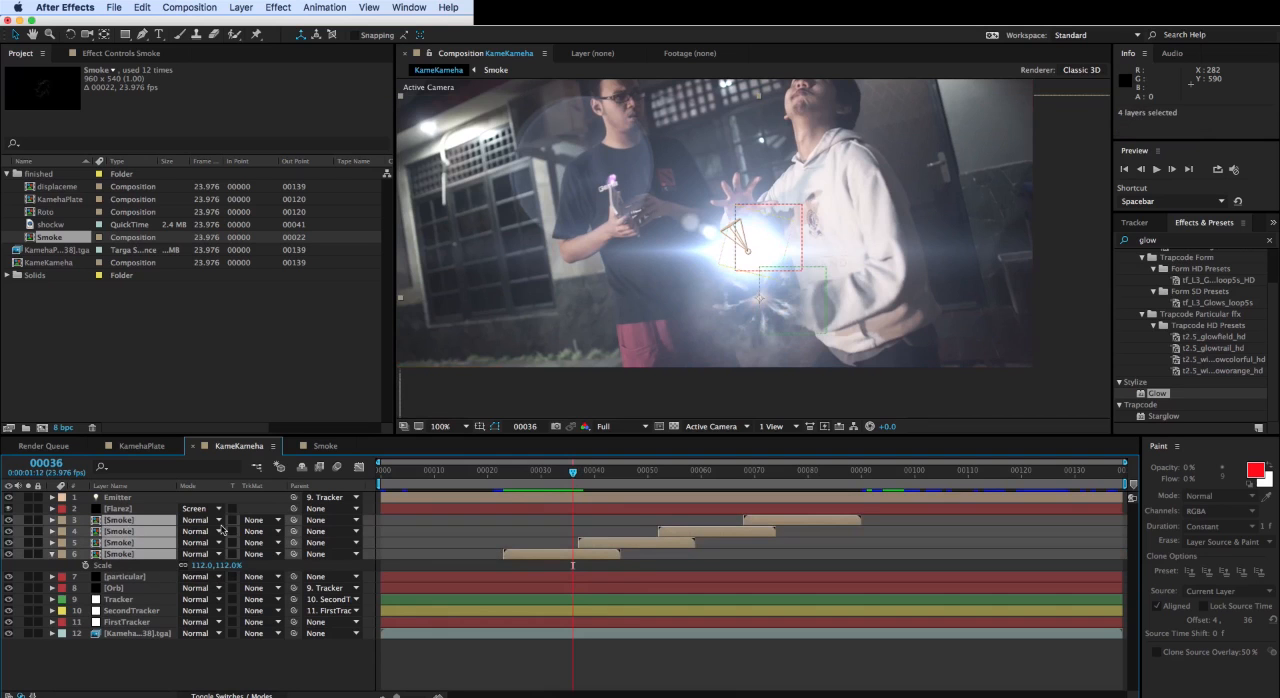
{"action": "left_click", "coordinate": [218, 524]}
{"action": "left_click", "coordinate": [226, 321]}
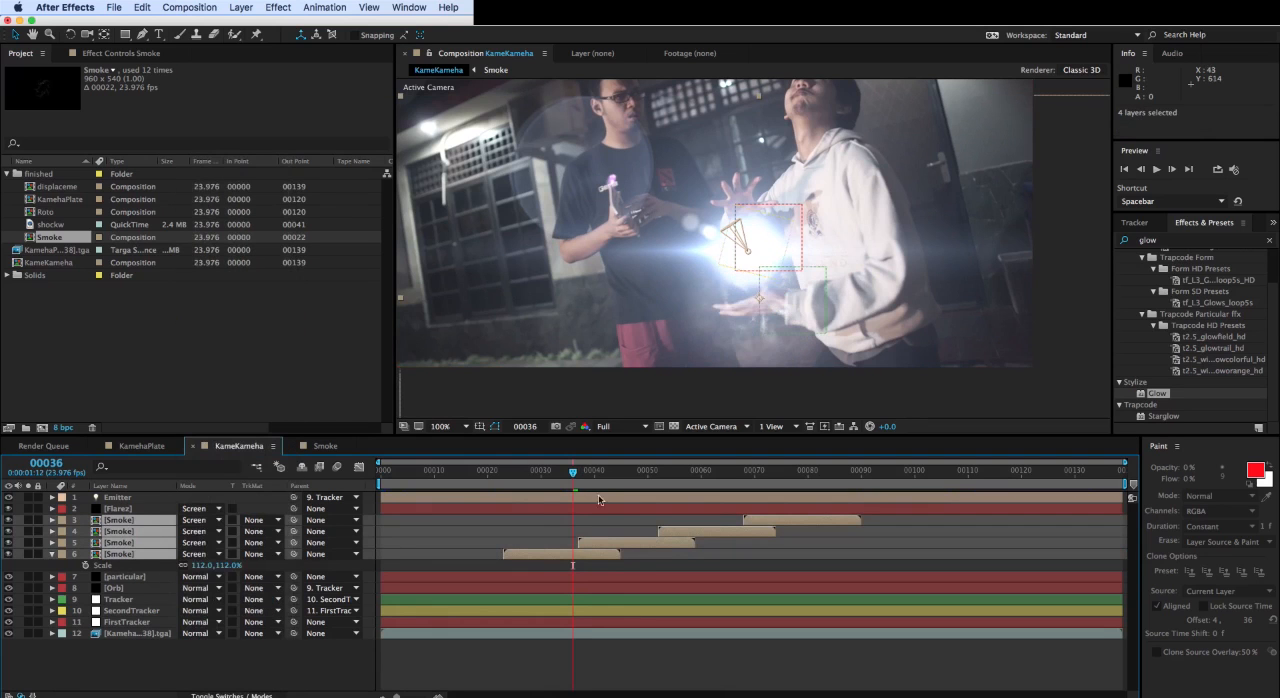
{"action": "key", "text": "space"}
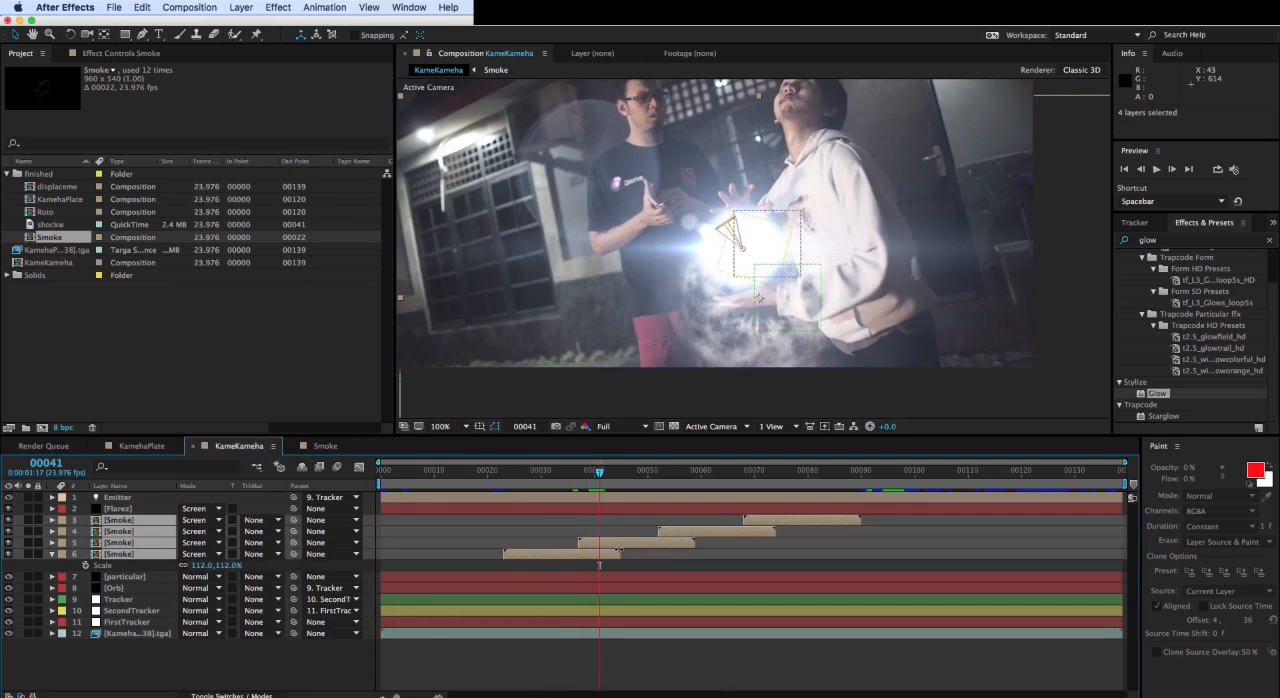
- Rotate the Smoke copy that starts at frame 37 to 50°
{"action": "left_click", "coordinate": [657, 674]}
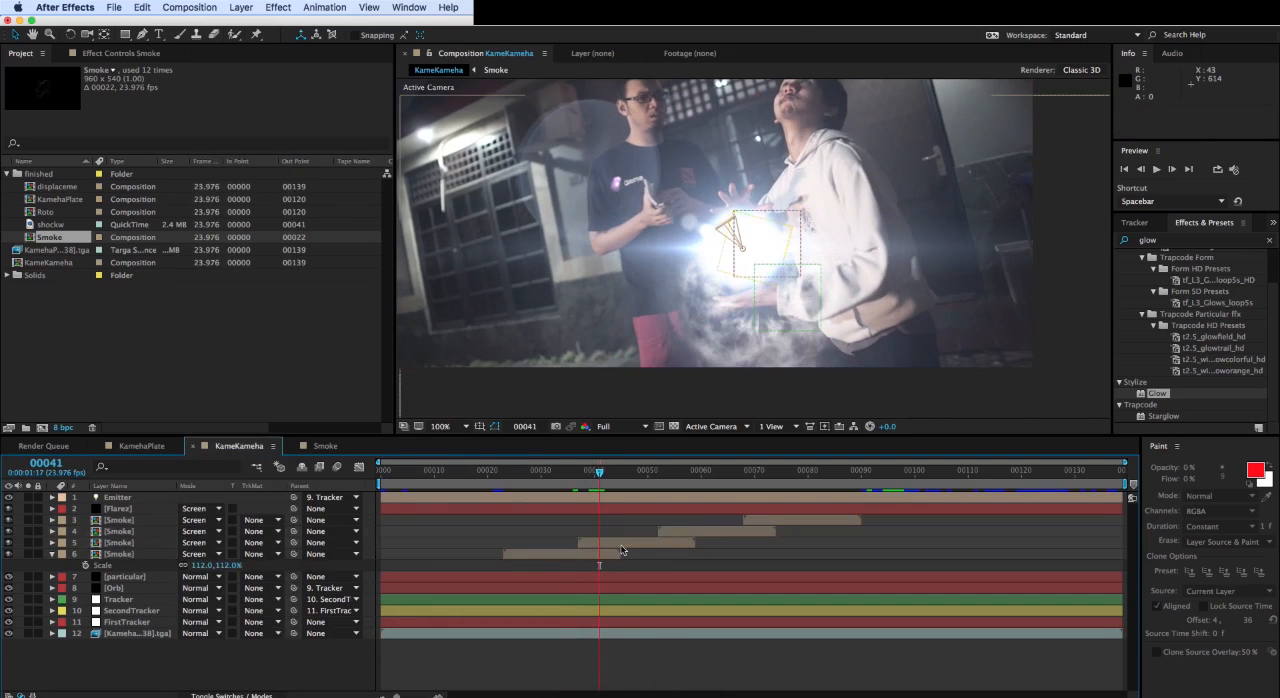
{"action": "left_click", "coordinate": [620, 545]}
{"action": "key", "text": "r"}
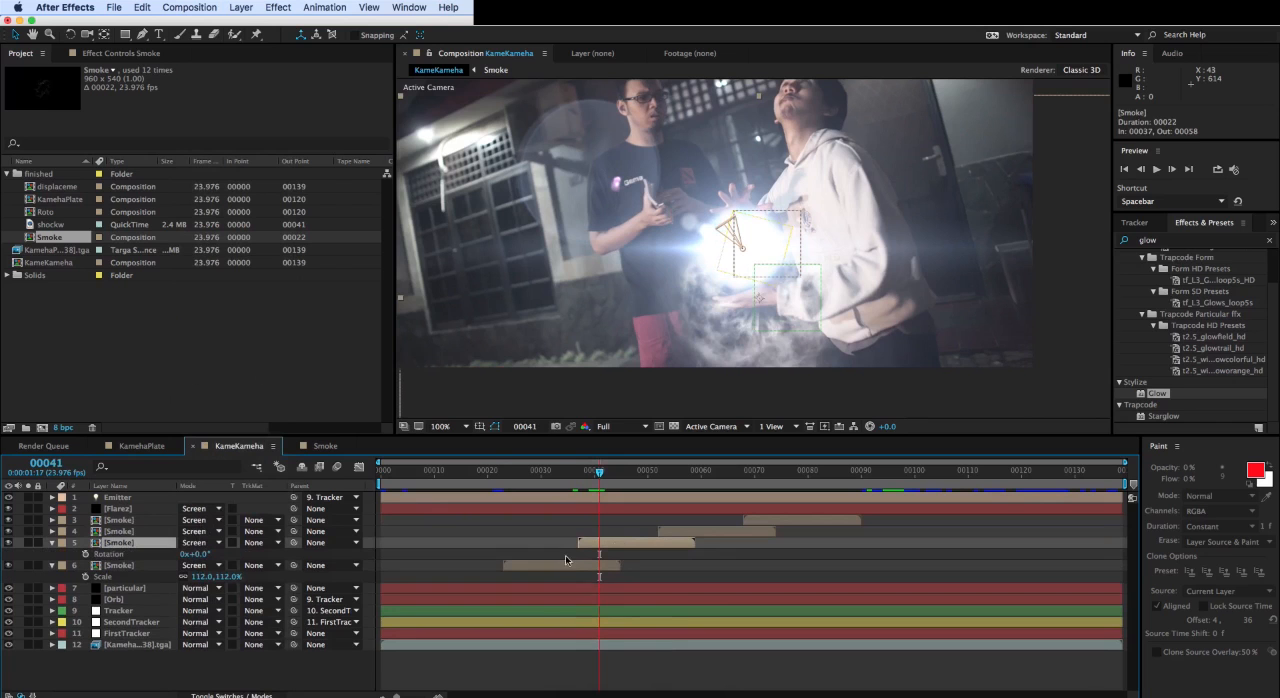
{"action": "left_click_drag", "start_coordinate": [202, 553], "coordinate": [252, 553]}
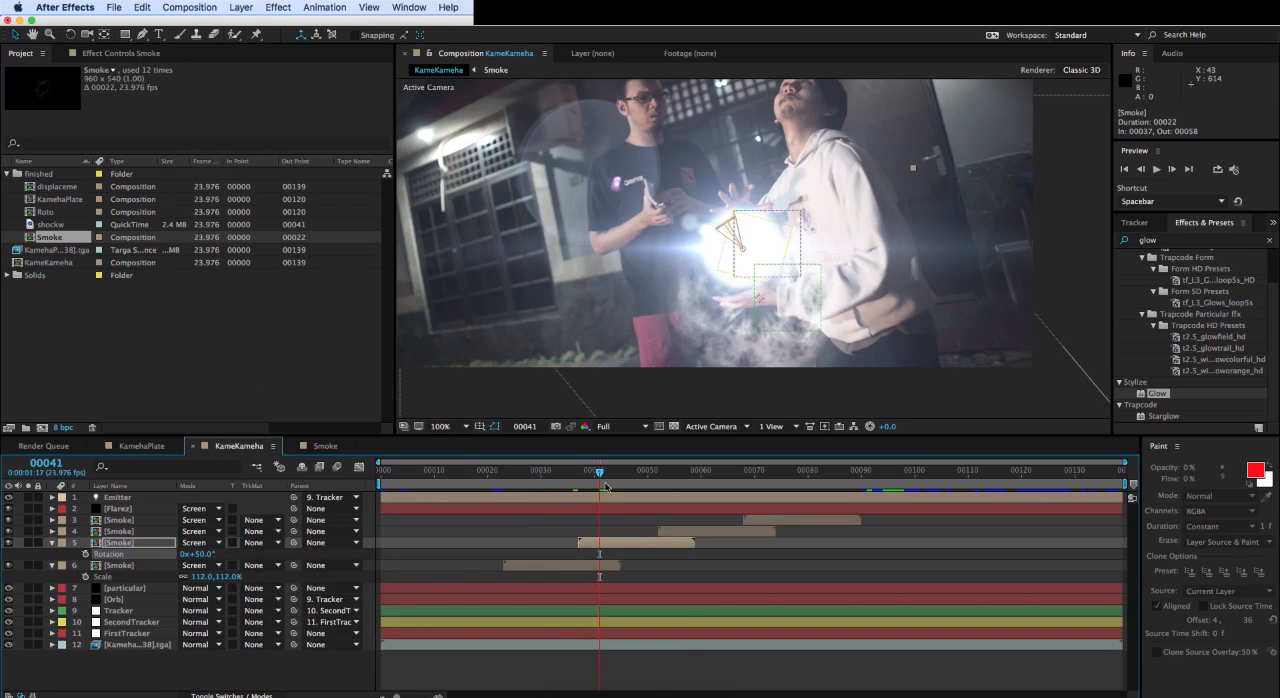
- Rotate the Smoke copy that starts at frame 52 to -22°
{"action": "left_click", "coordinate": [705, 530]}
{"action": "left_click", "coordinate": [705, 478]}
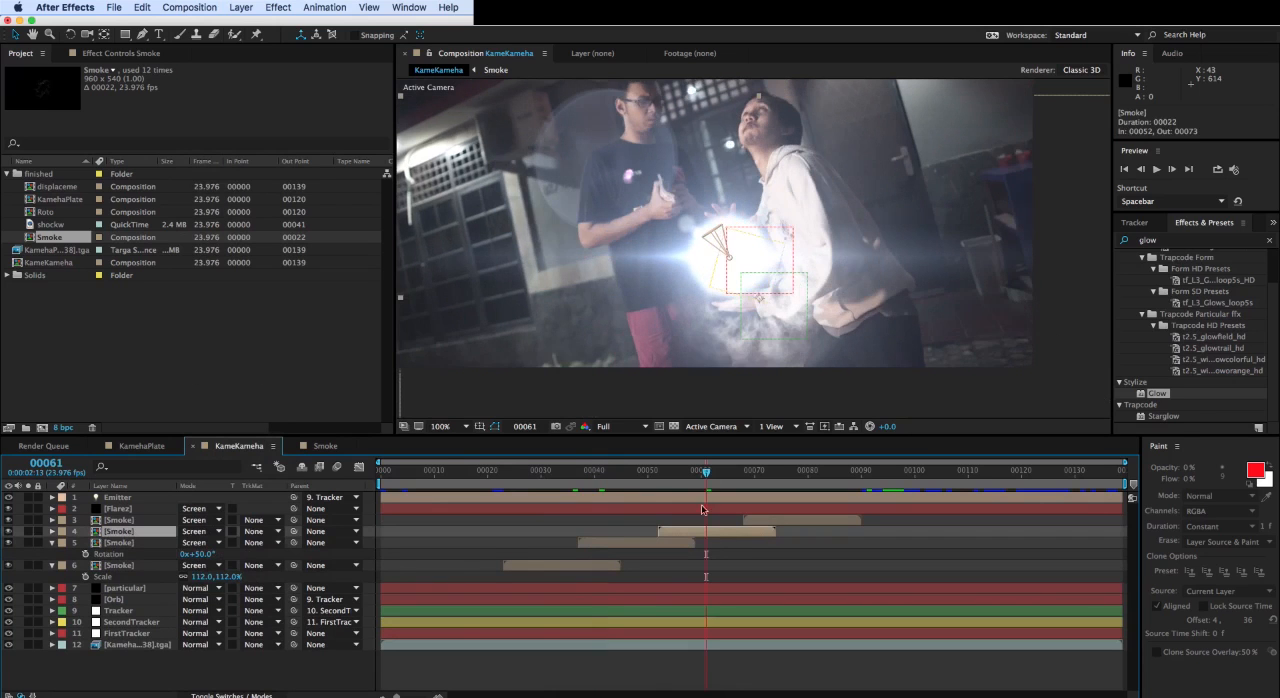
{"action": "key", "text": "r"}
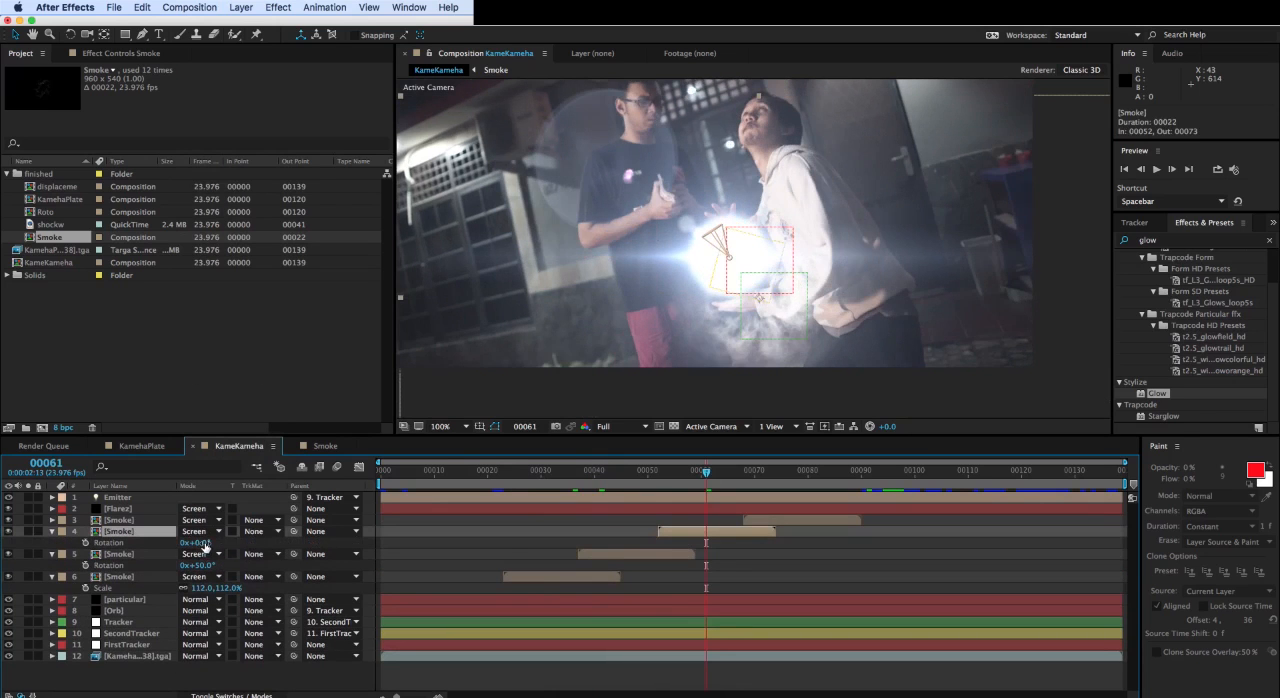
{"action": "left_click_drag", "start_coordinate": [205, 545], "coordinate": [237, 551]}
- Rotate the Smoke copy that starts at frame 68 to 109°
{"action": "left_click", "coordinate": [790, 520]}
{"action": "left_click", "coordinate": [787, 478]}
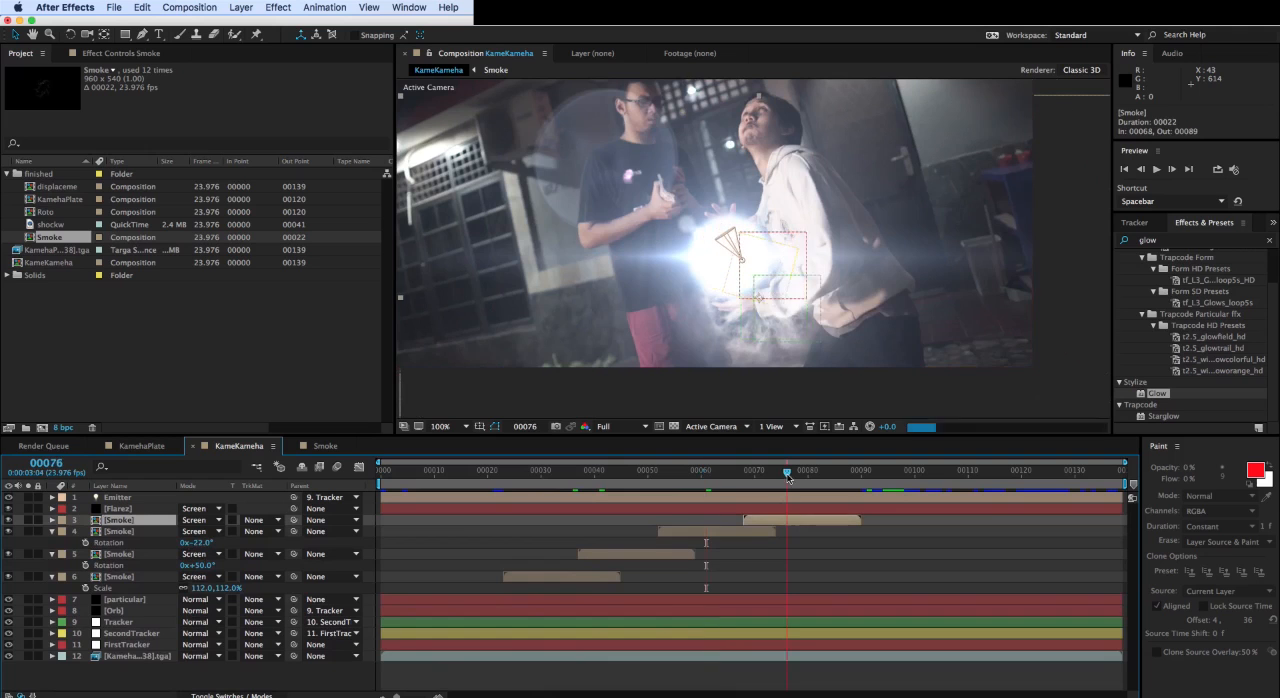
{"action": "key", "text": "r"}
{"action": "left_click_drag", "start_coordinate": [195, 531], "coordinate": [624, 532]}
- Apply Turbulent Displace to the Smoke copy starting at frame 52, with Amount 66, Size 29 and Evolution -9°
{"action": "left_click", "coordinate": [704, 482]}
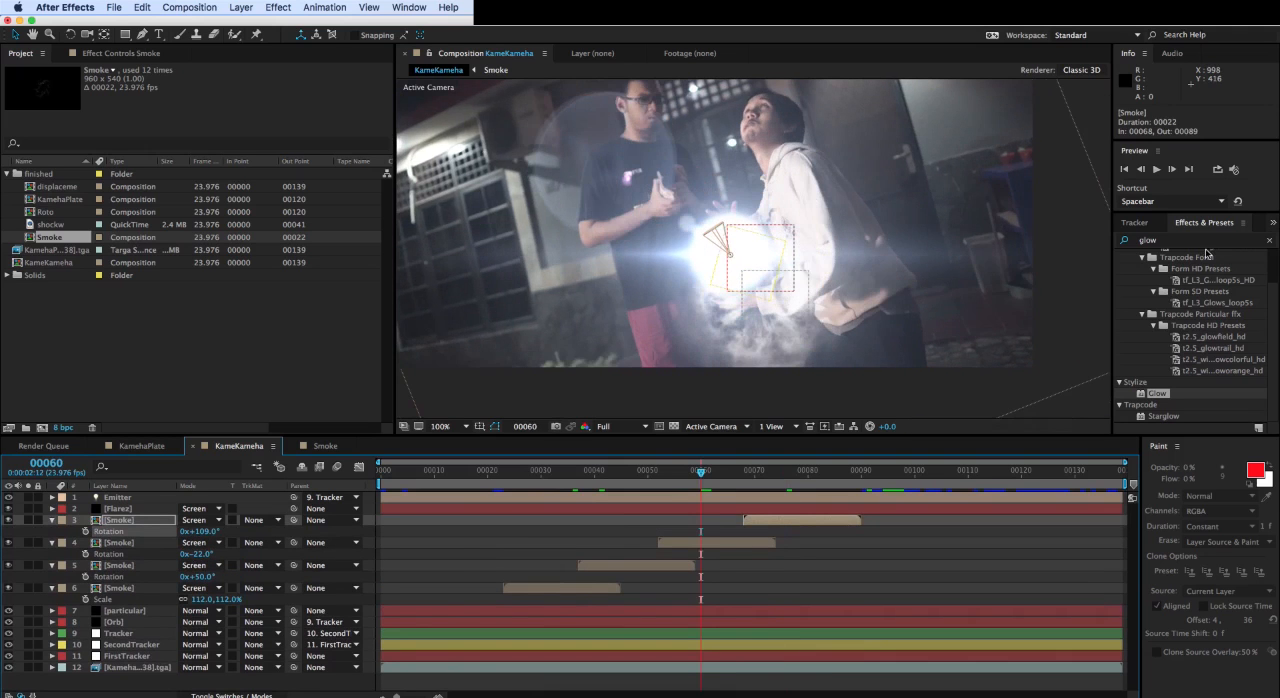
{"action": "left_click", "coordinate": [1197, 243]}
{"action": "left_click", "coordinate": [1195, 243]}
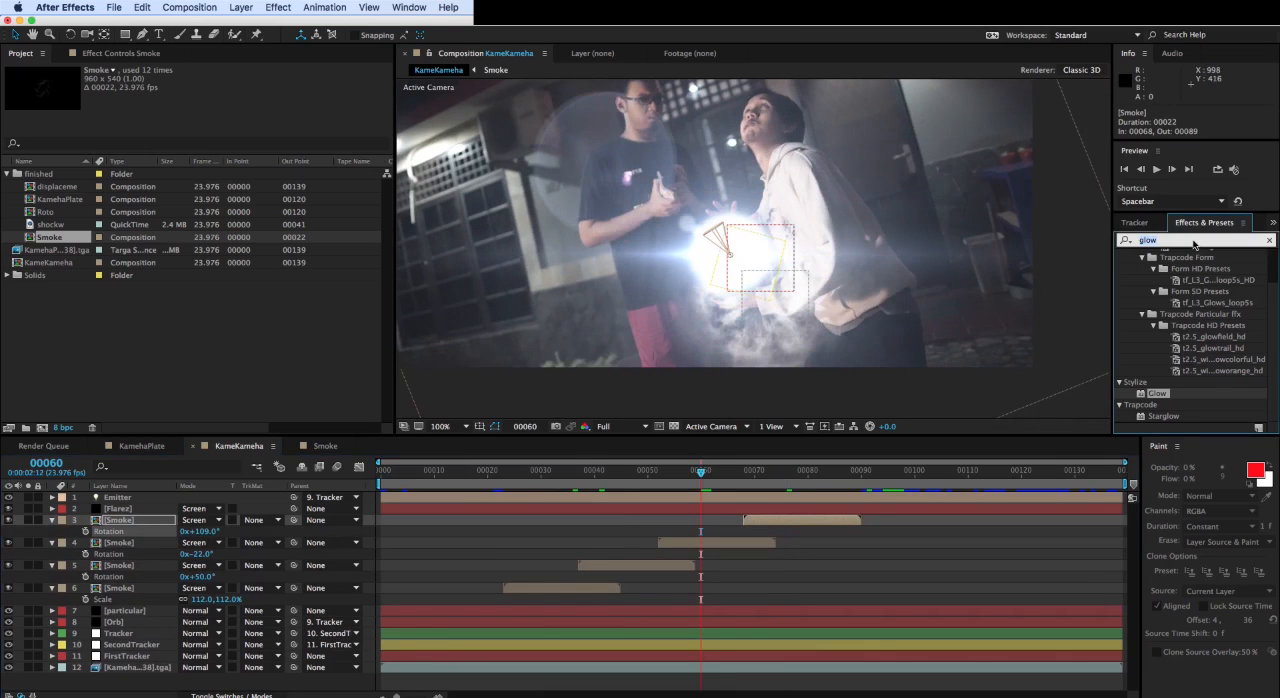
{"action": "type", "text": "turb"}
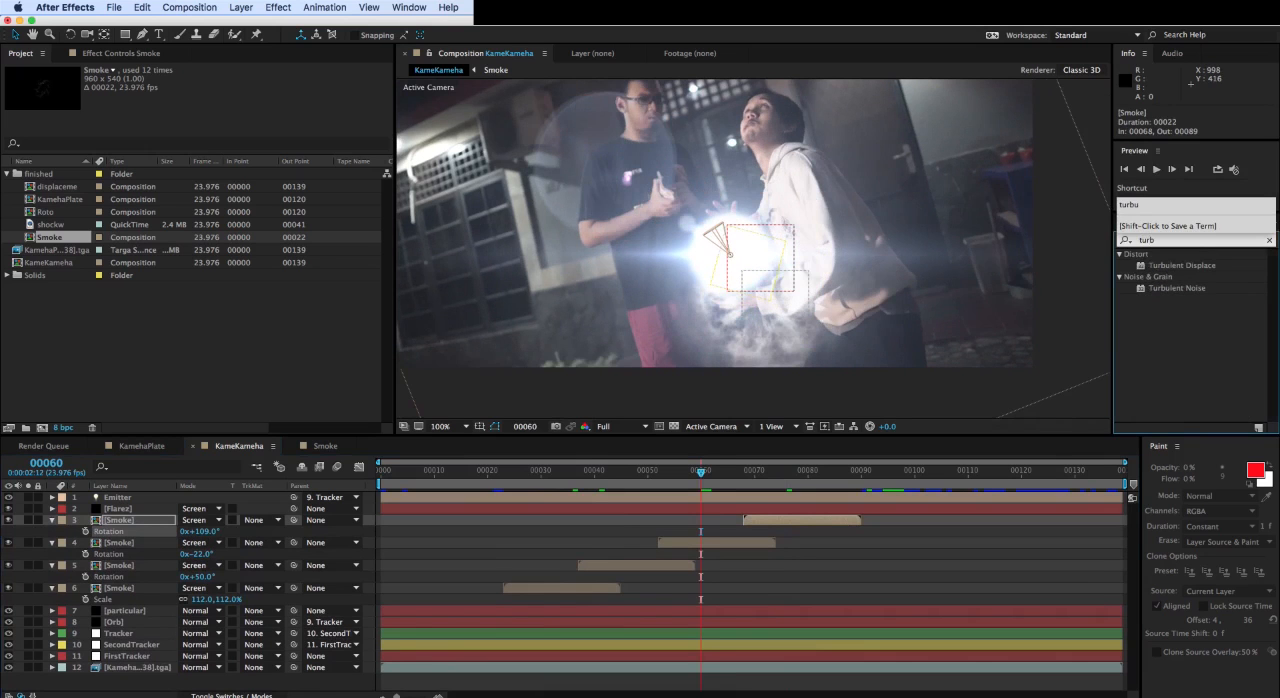
{"action": "left_click_drag", "start_coordinate": [1176, 268], "coordinate": [706, 536]}
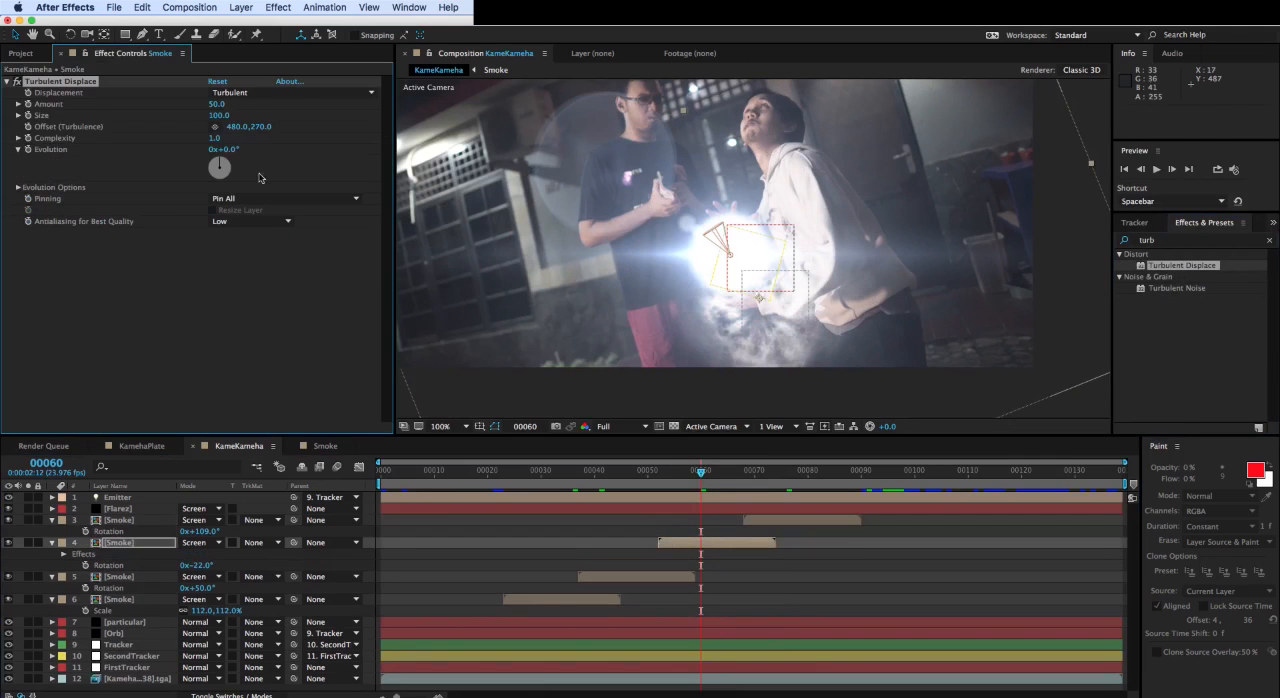
{"action": "left_click_drag", "start_coordinate": [216, 103], "coordinate": [176, 121]}
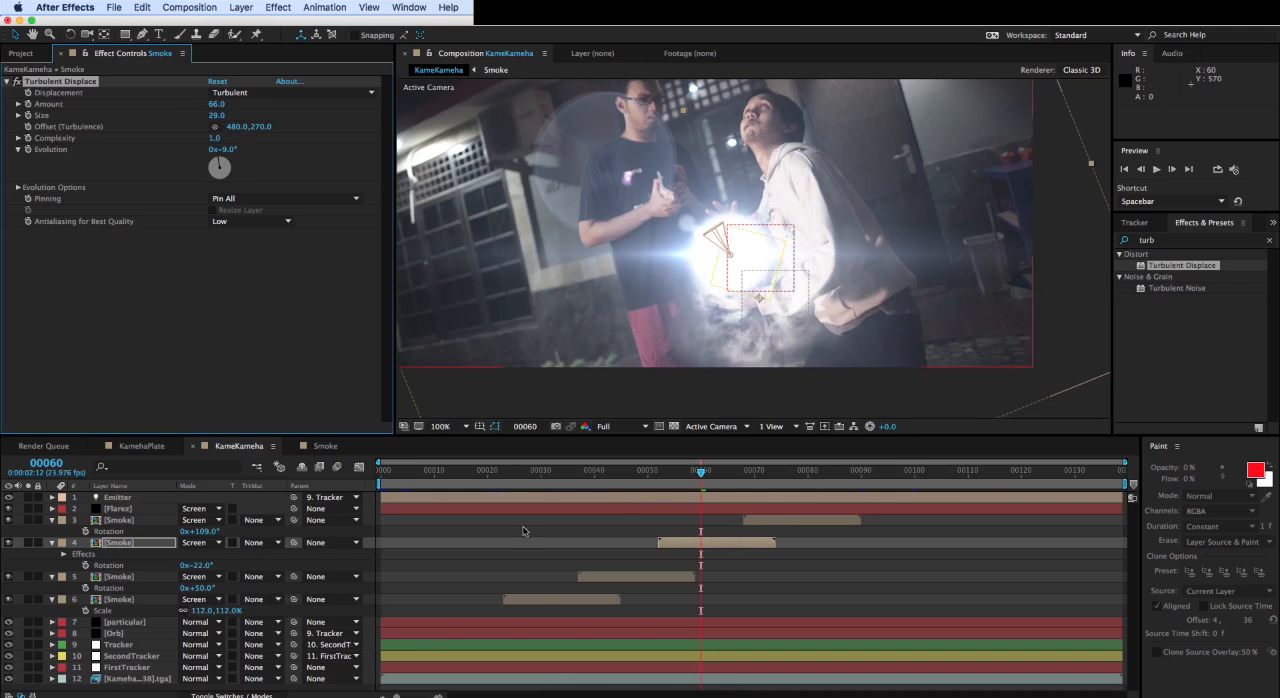
- Go to frame 23, collapse the properties of the Smoke layers and select the FirstTracker layer
{"action": "mouse_move", "coordinate": [510, 479]}
{"action": "left_mouse_down"}
{"action": "mouse_move", "coordinate": [491, 478]}
{"action": "mouse_move", "coordinate": [503, 479]}
{"action": "left_mouse_up"}
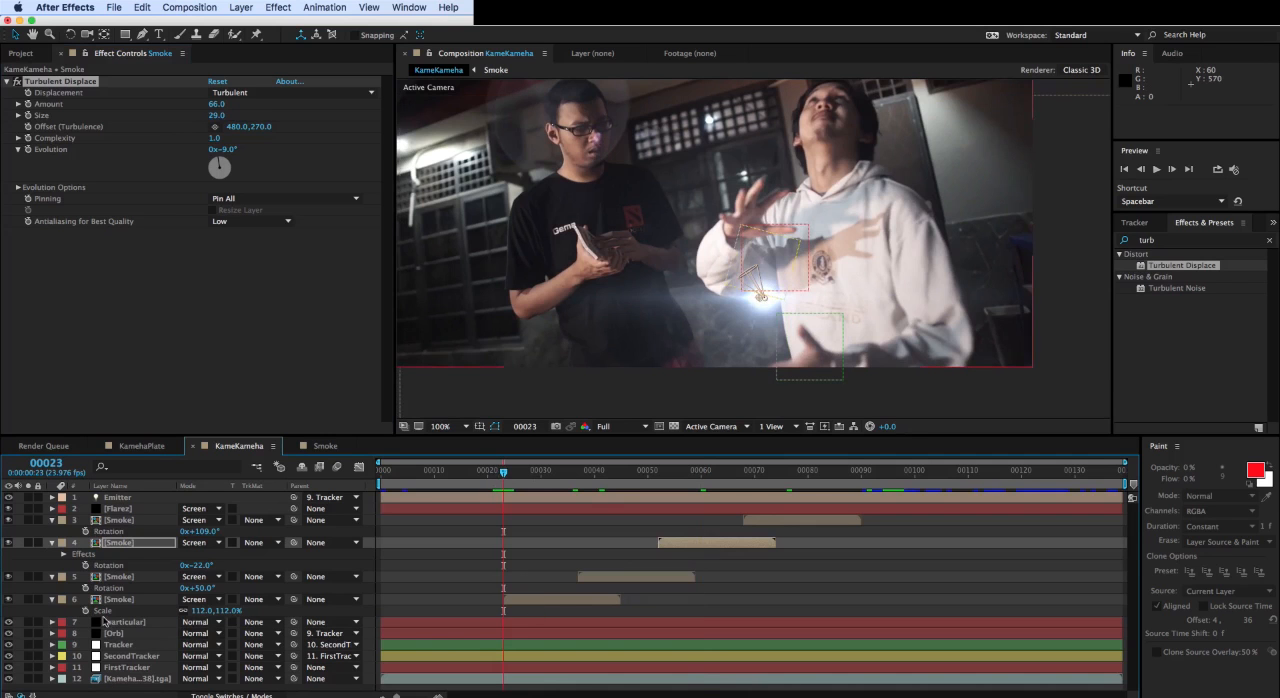
{"action": "left_click", "coordinate": [112, 600]}
{"action": "left_click", "coordinate": [53, 578]}
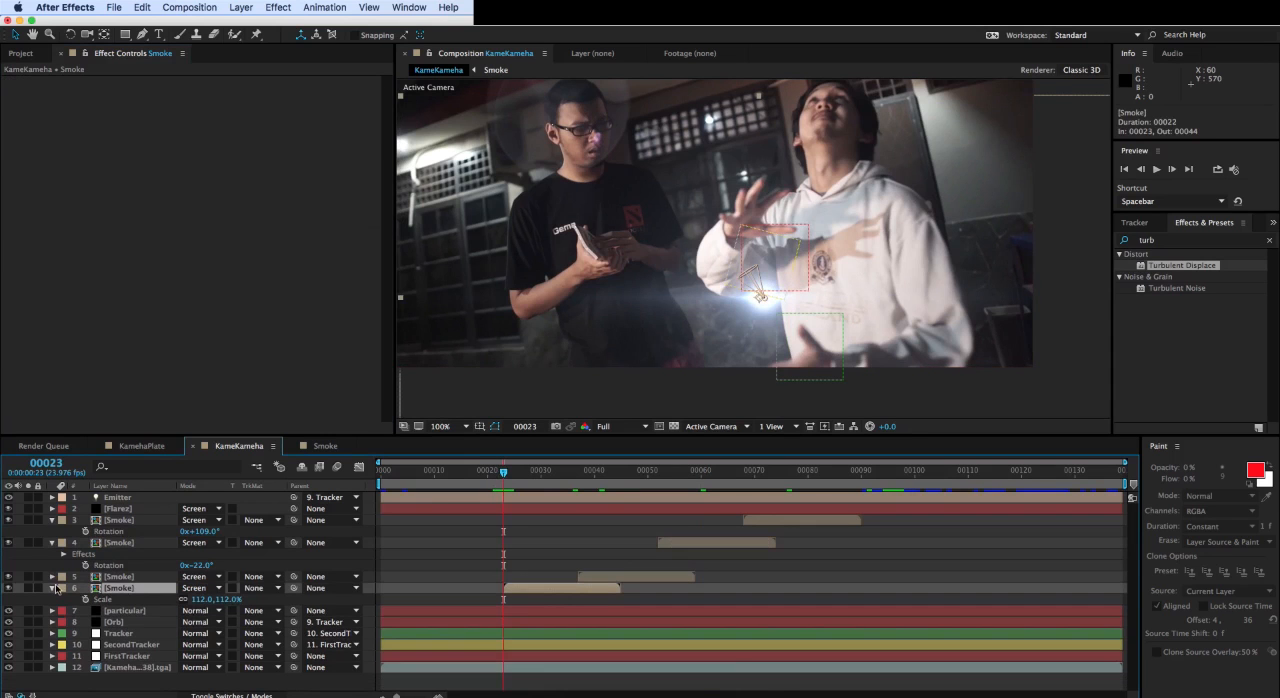
{"action": "left_click", "coordinate": [53, 588]}
{"action": "left_click", "coordinate": [52, 521]}
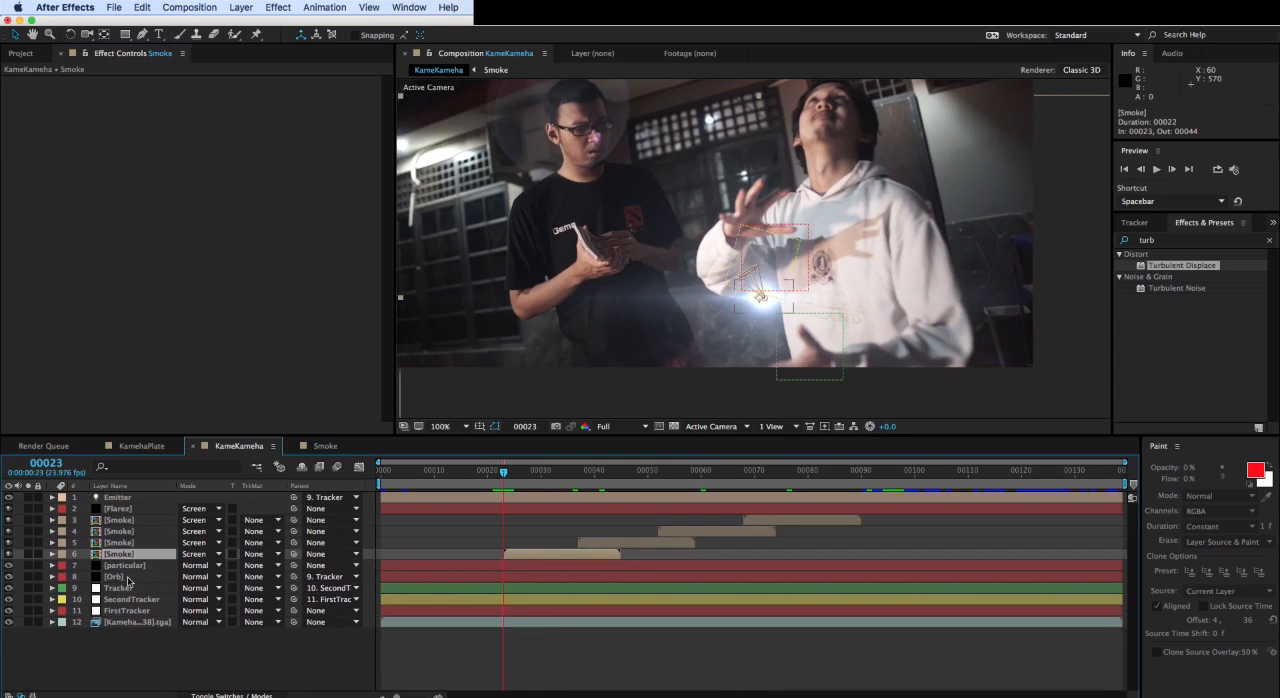
{"action": "left_click", "coordinate": [116, 611]}
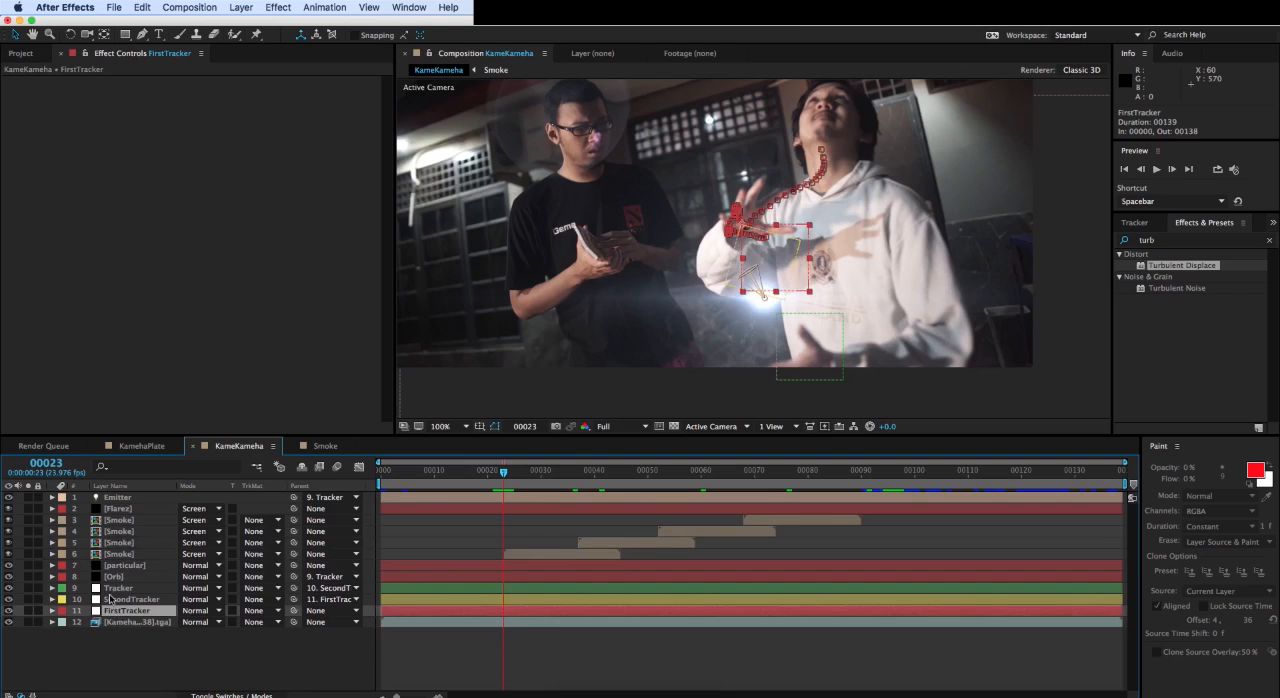
- Duplicate the Tracker, SecondTracker and FirstTracker layers and move the copies directly above the Smoke layers
{"action": "left_click", "coordinate": [115, 589]}
{"action": "left_click", "coordinate": [123, 611], "text": "shift"}
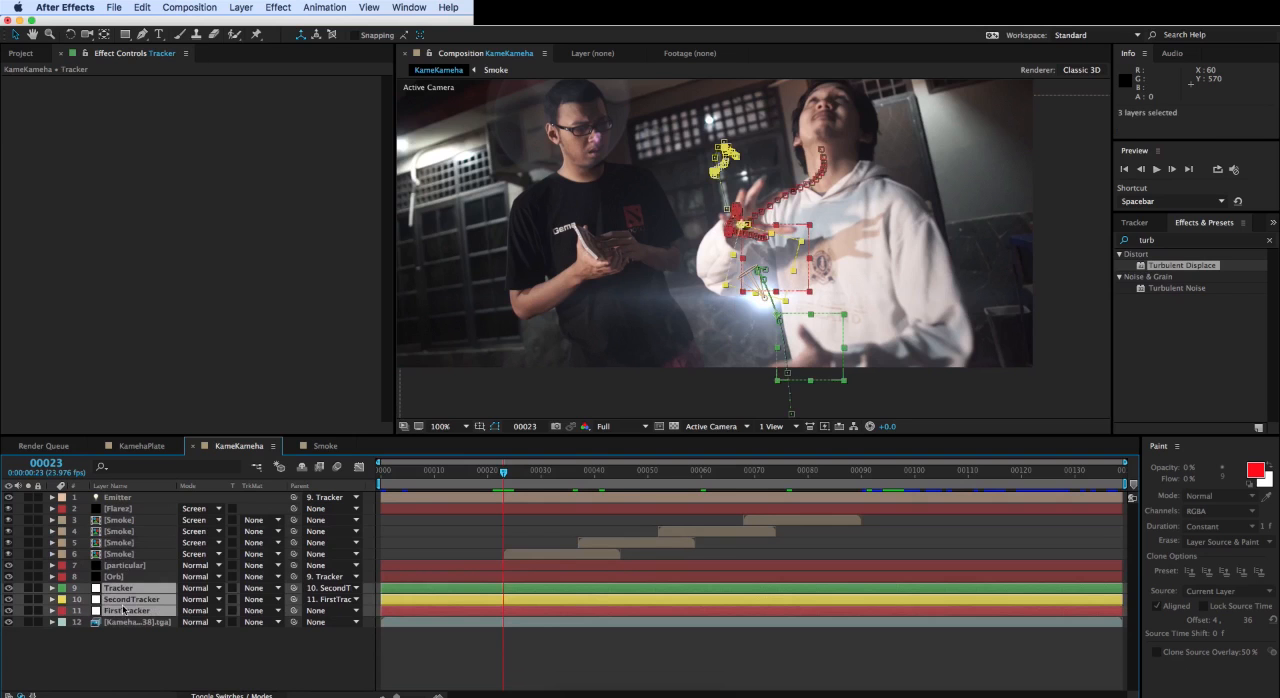
{"action": "key", "text": "super+d"}
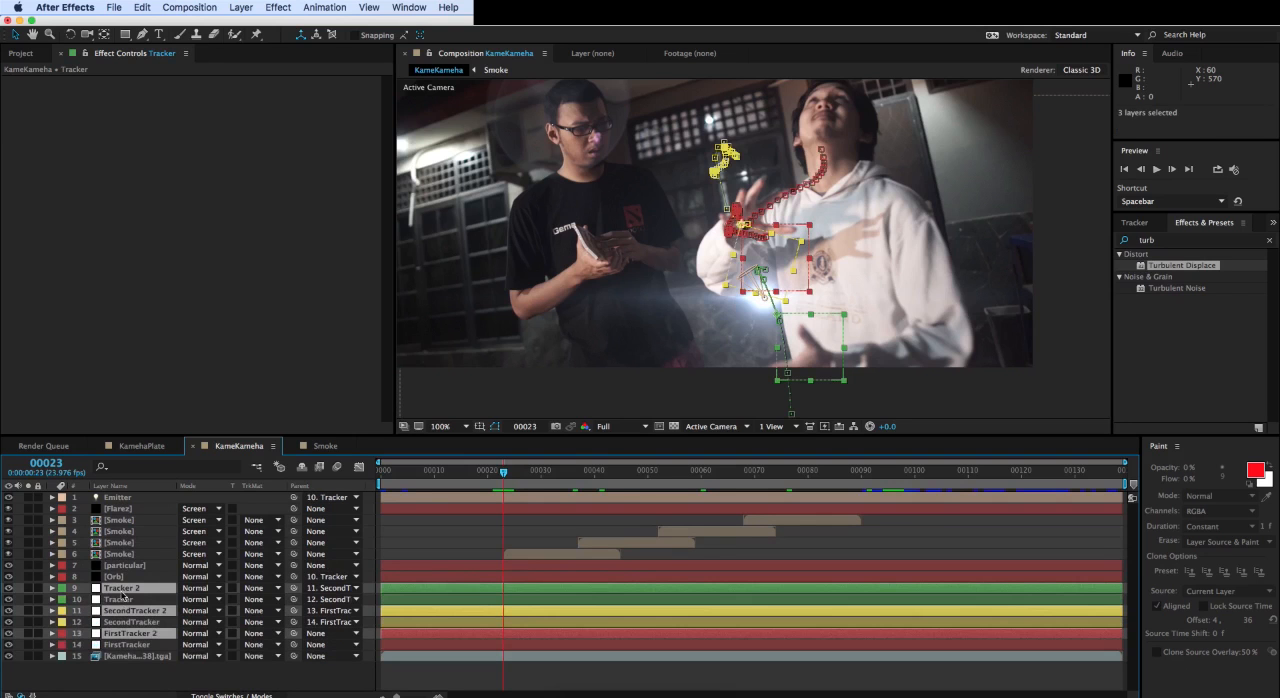
{"action": "left_click_drag", "start_coordinate": [122, 591], "coordinate": [126, 515]}
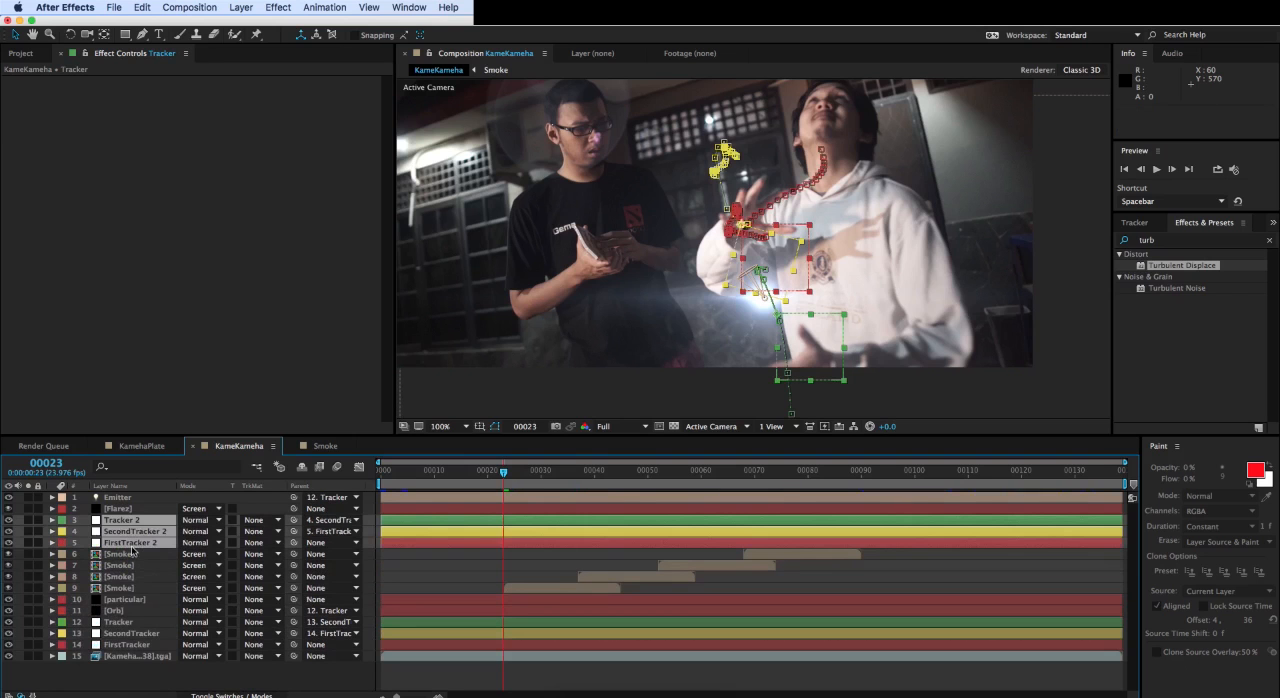
- Parent all four Smoke layers to the Tracker 2 layer
{"action": "left_click", "coordinate": [124, 588]}
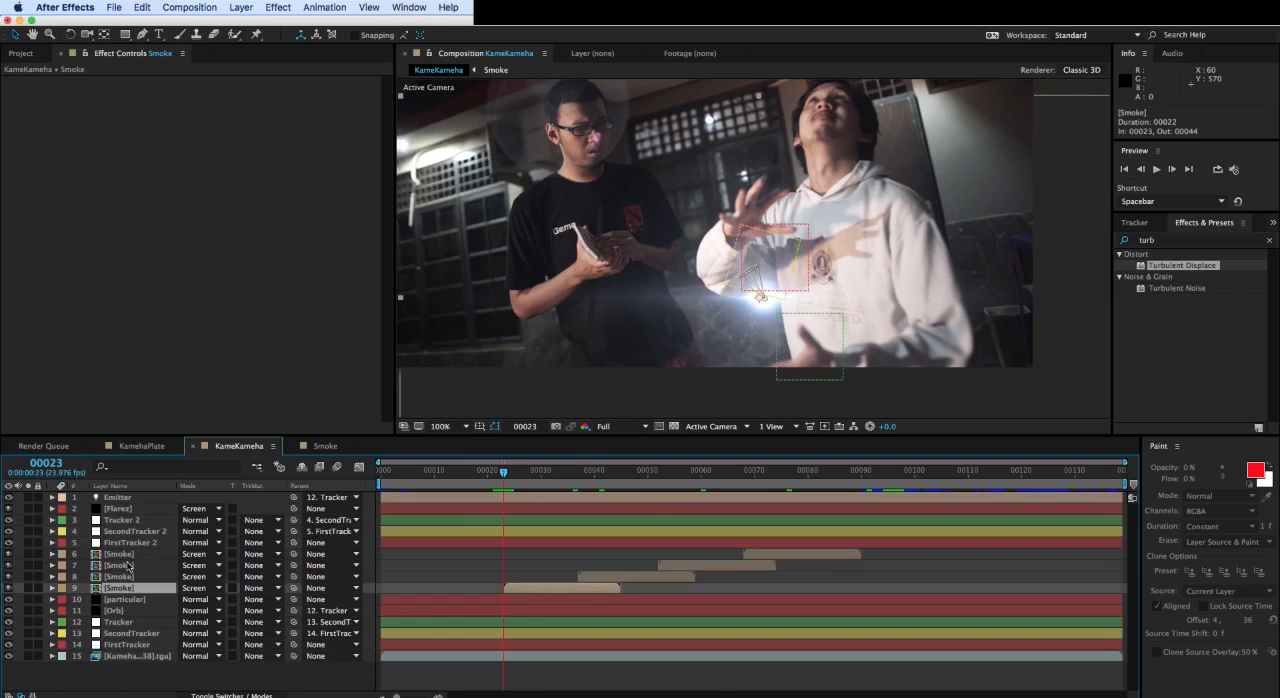
{"action": "left_click", "coordinate": [121, 520]}
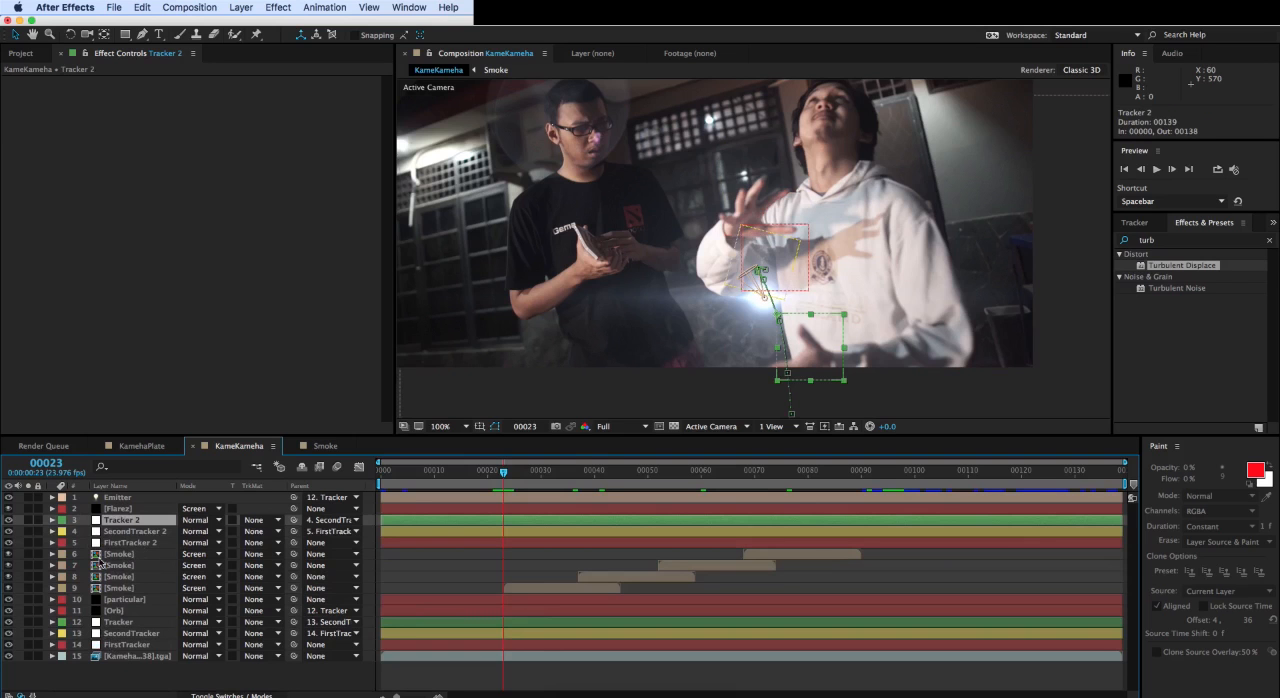
{"action": "left_click", "coordinate": [118, 588]}
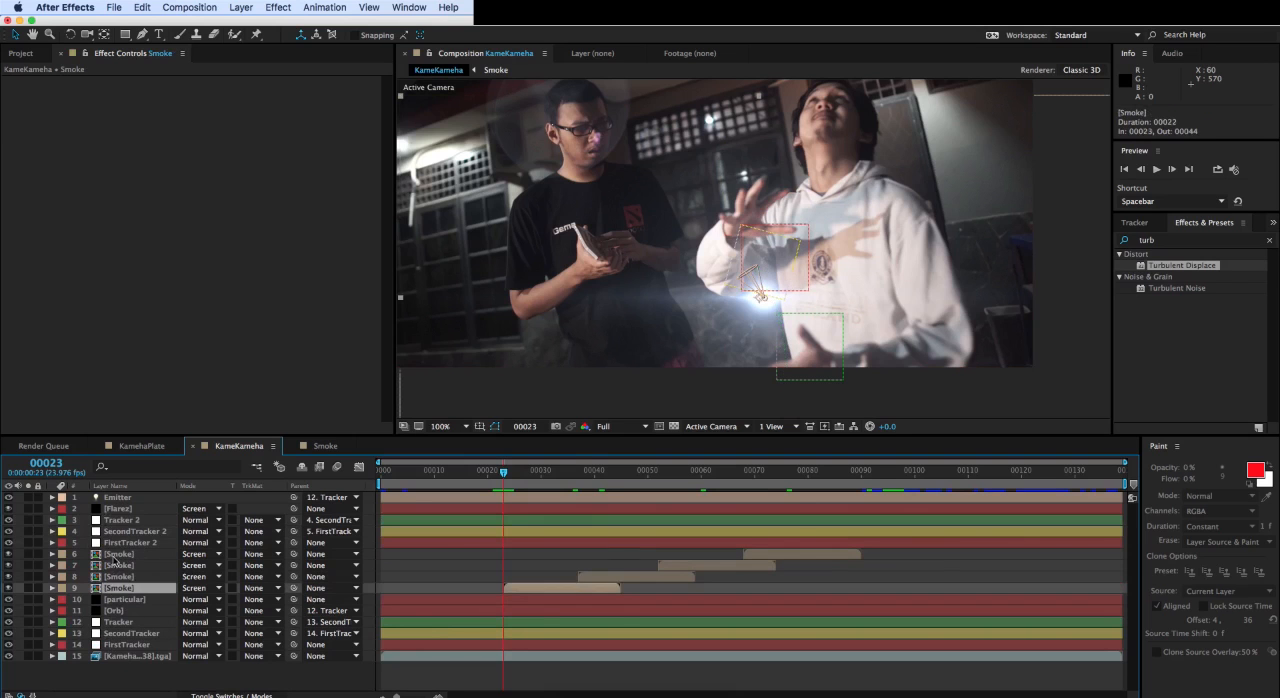
{"action": "left_click", "coordinate": [115, 555], "text": "shift"}
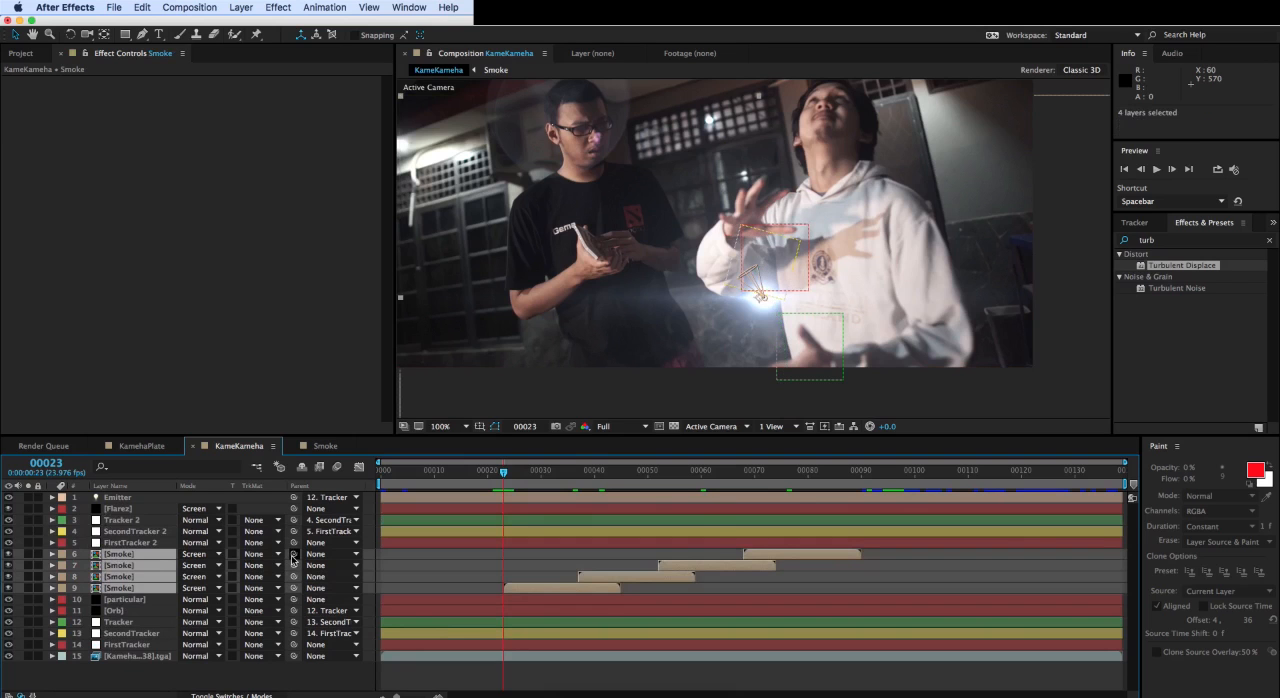
{"action": "left_click_drag", "start_coordinate": [293, 555], "coordinate": [147, 523]}
{"action": "key", "text": "Caps_Lock"}
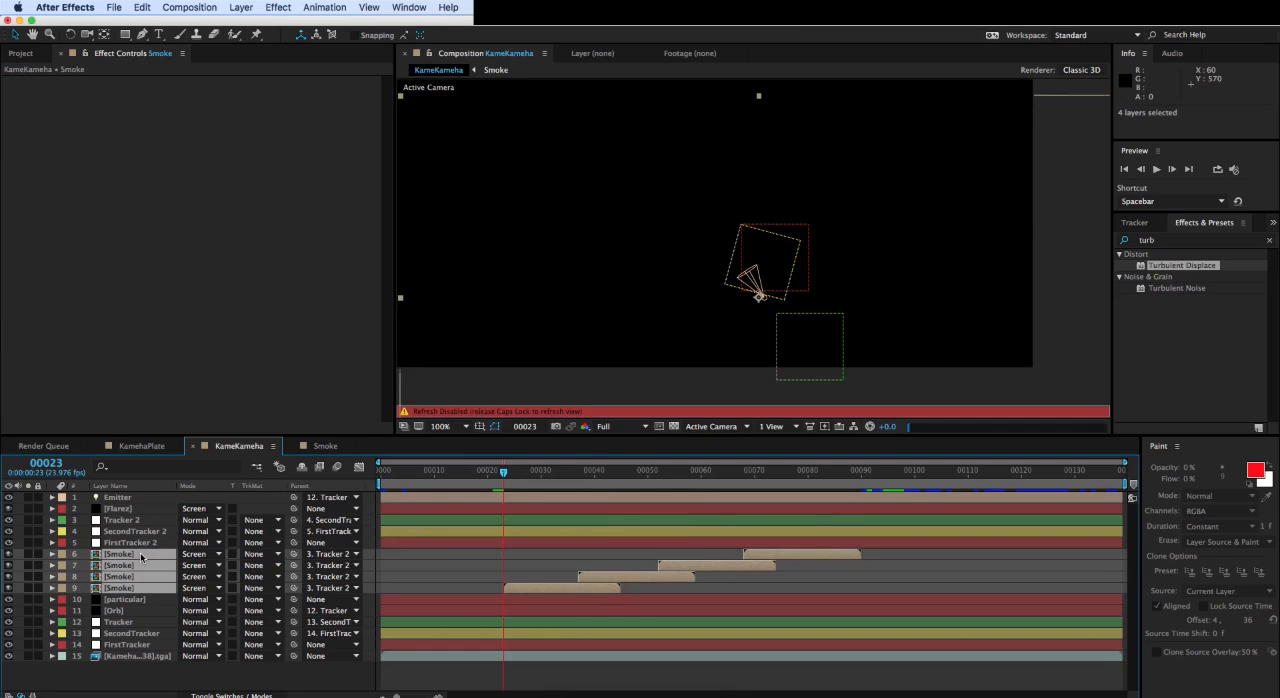
{"action": "key", "text": "Caps_Lock"}
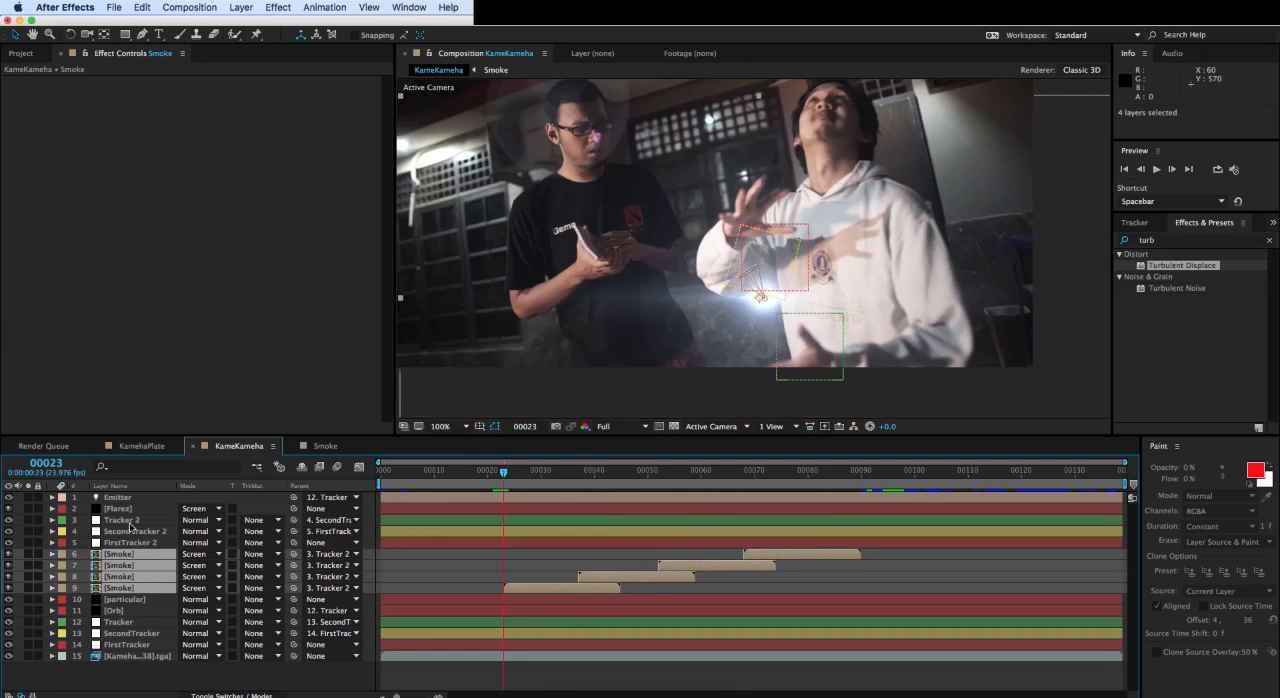
- Link Tracker 2 to SecondTracker 2 as its parent, and SecondTracker 2 to FirstTracker 2
{"action": "left_click", "coordinate": [132, 524]}
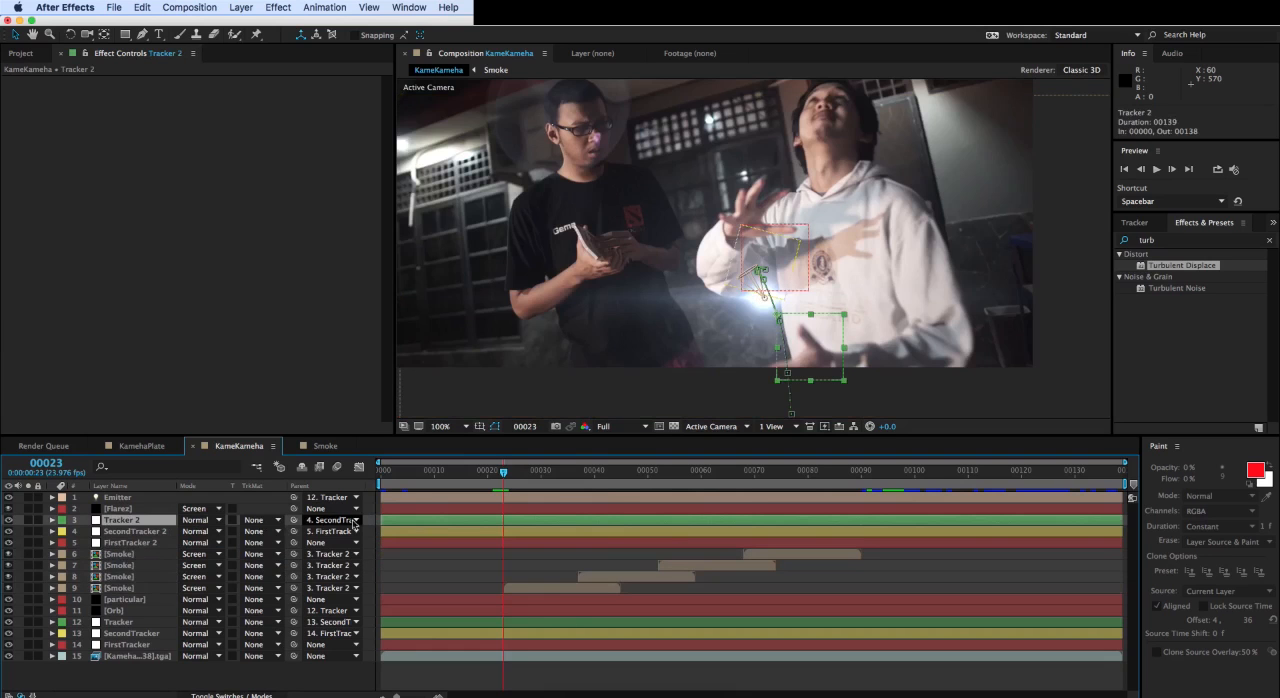
{"action": "left_click", "coordinate": [136, 531]}
{"action": "left_click", "coordinate": [143, 543]}
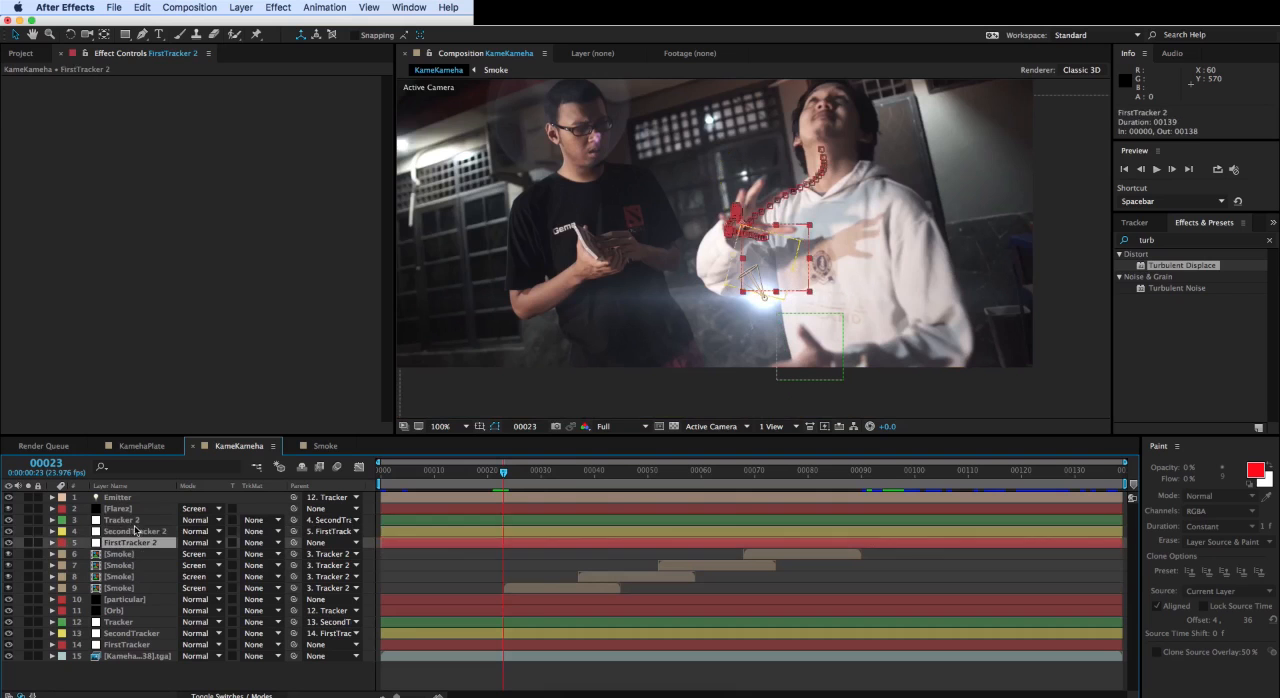
{"action": "left_click", "coordinate": [136, 522]}
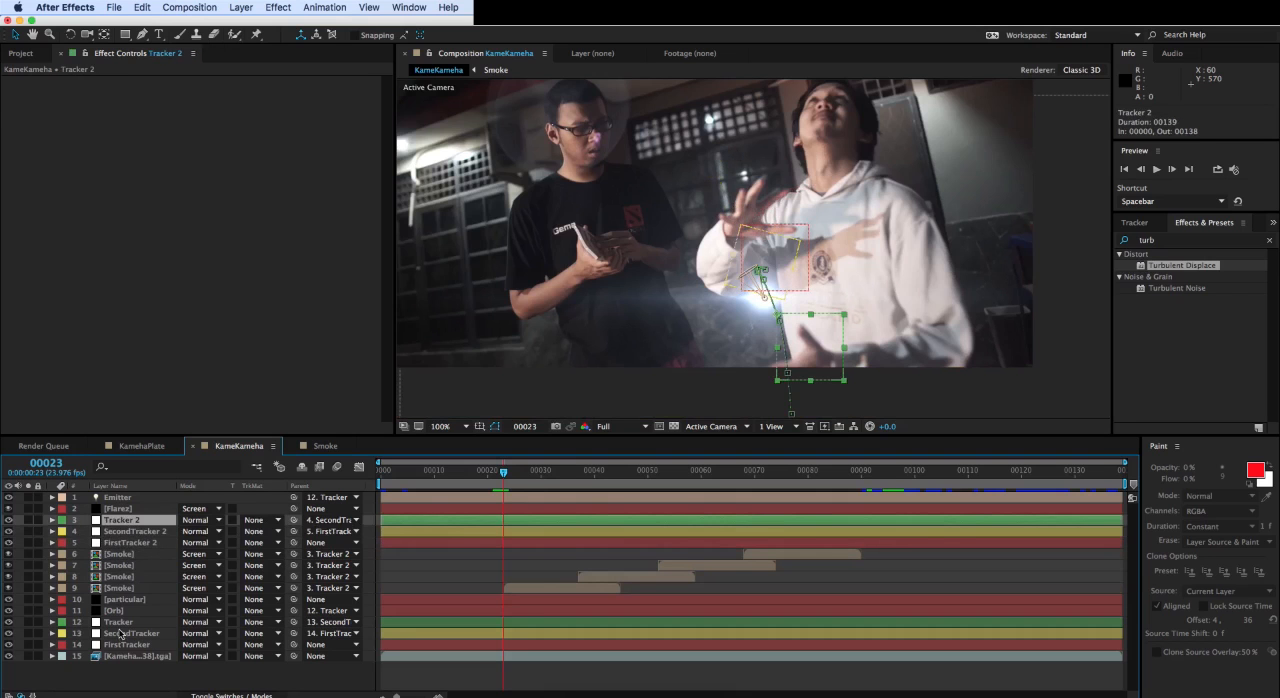
{"action": "left_click", "coordinate": [135, 543]}
{"action": "left_click", "coordinate": [133, 522]}
{"action": "left_click_drag", "start_coordinate": [294, 520], "coordinate": [166, 536]}
{"action": "left_click", "coordinate": [166, 536]}
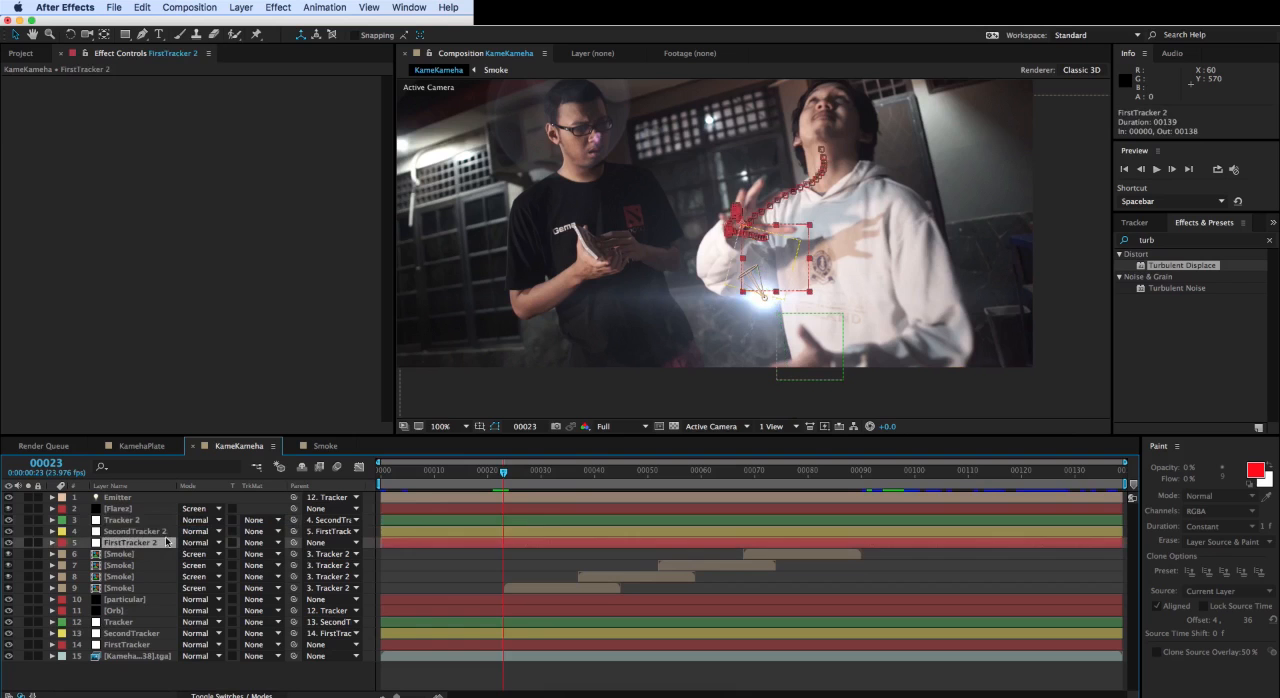
{"action": "left_click_drag", "start_coordinate": [296, 532], "coordinate": [158, 543]}
{"action": "left_click", "coordinate": [148, 543]}
- Pre-compose the four Smoke layers and the three duplicated trackers as Smokes_precomp, moving all attributes into the new composition
{"action": "left_click", "coordinate": [125, 588]}
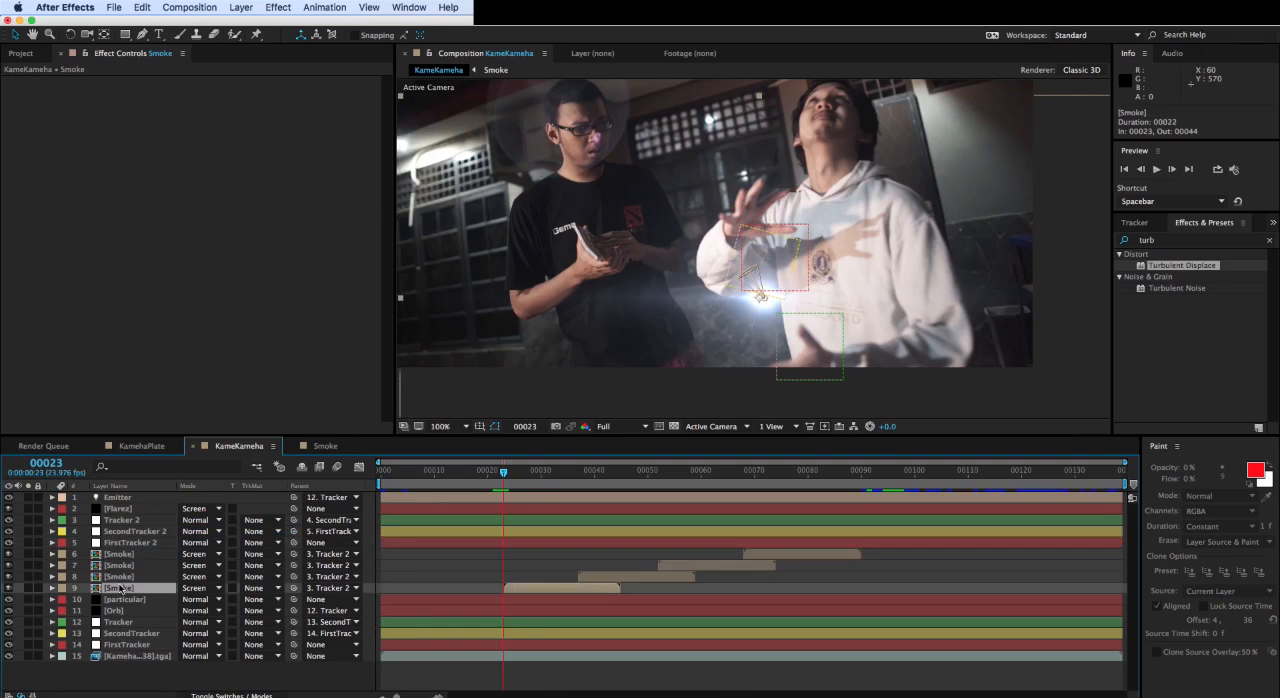
{"action": "left_click", "coordinate": [122, 520], "text": "shift"}
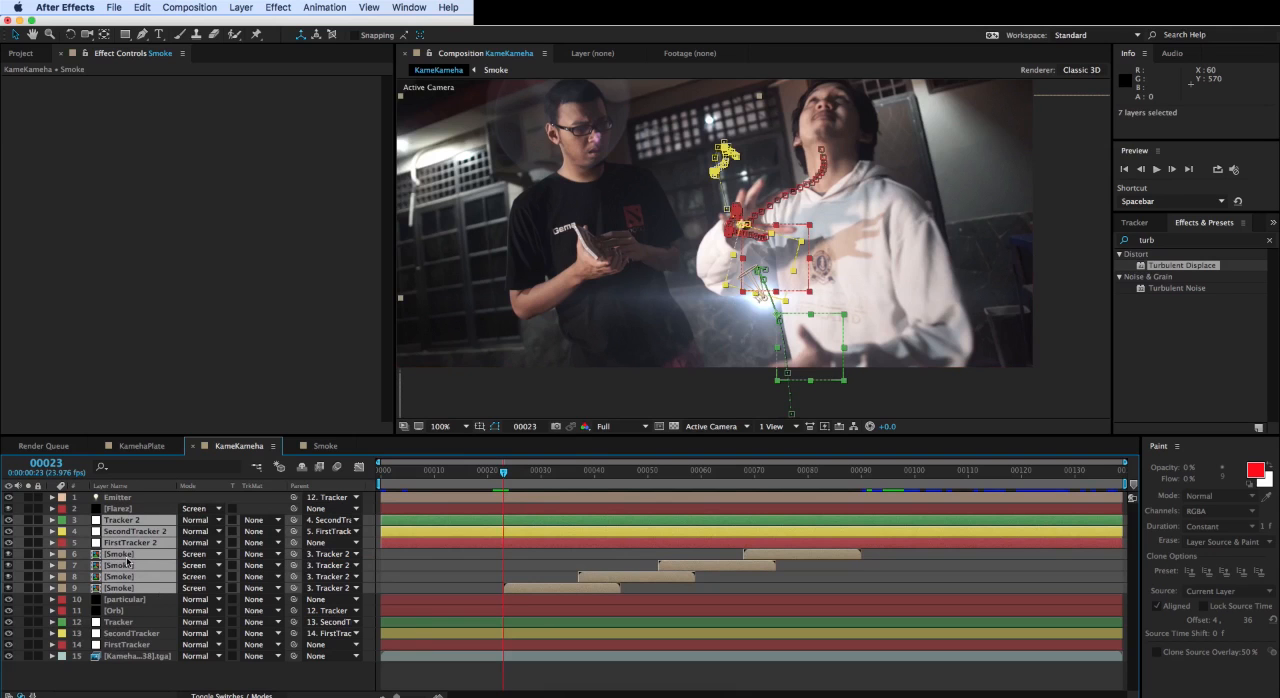
{"action": "key", "text": "super+shift+c"}
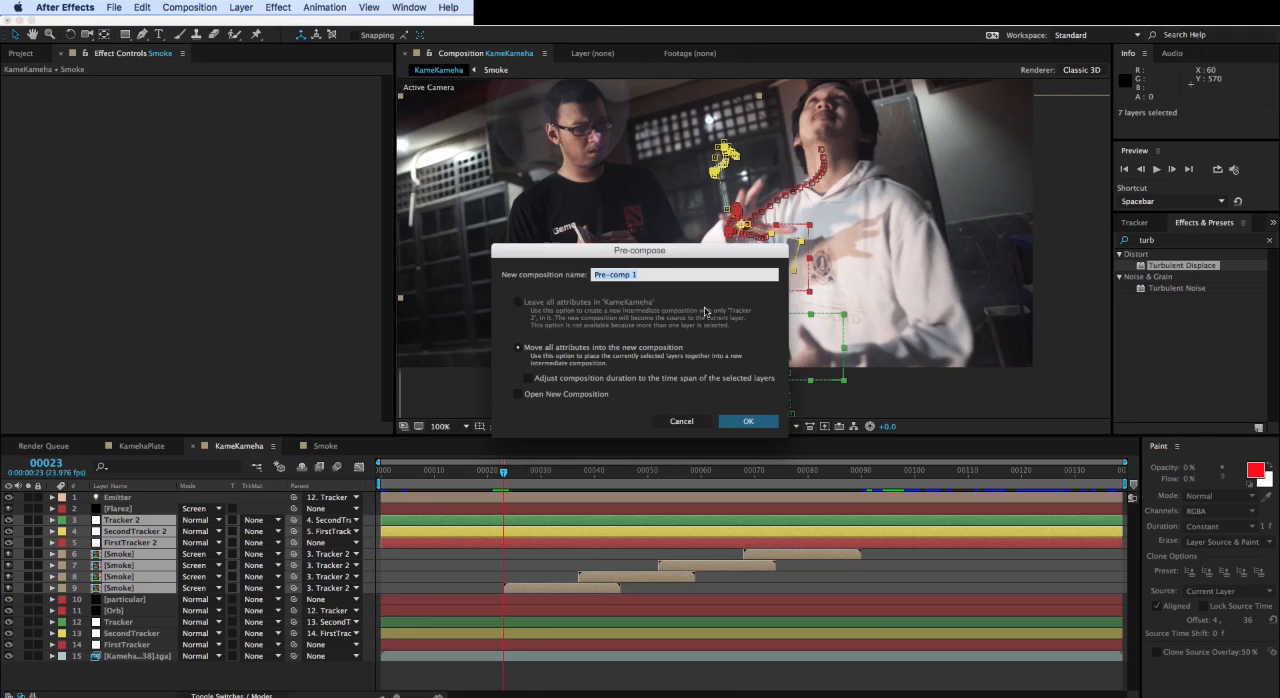
{"action": "key", "text": "BackSpace"}
{"action": "key", "text": "Return"}
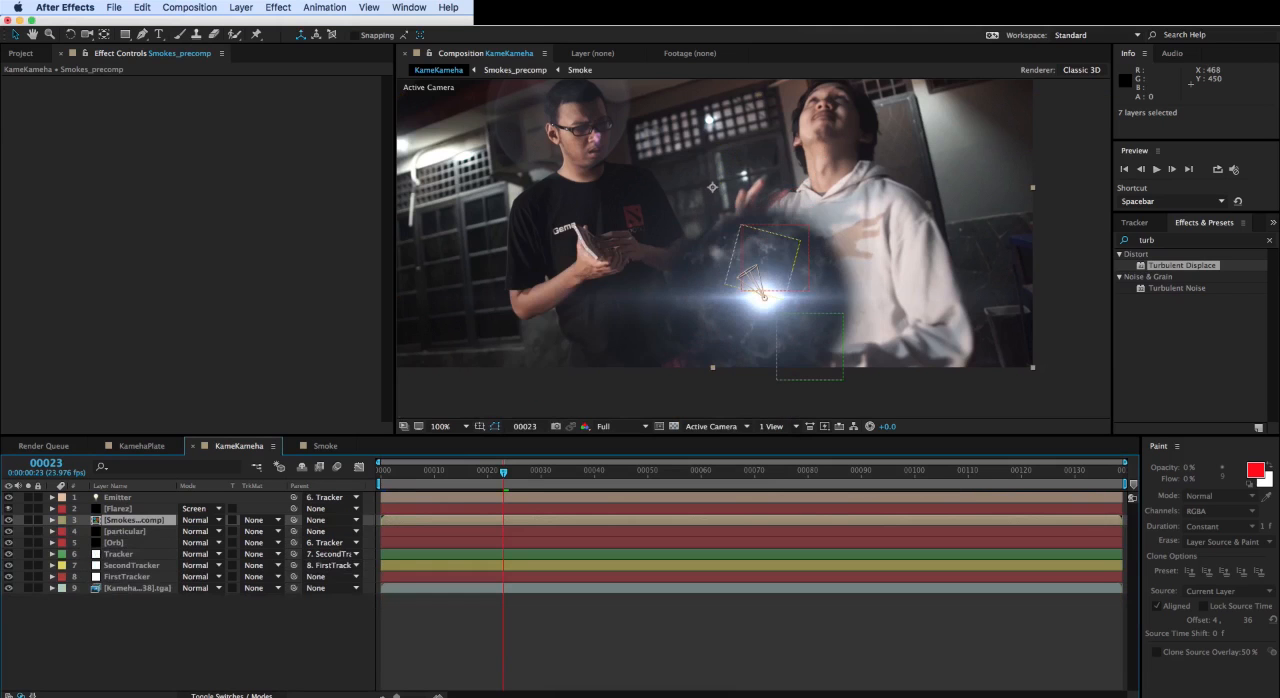
- Set the Smokes_precomp layer's blending mode to Screen and preview the smoke at frame 43
{"action": "left_click", "coordinate": [199, 520]}
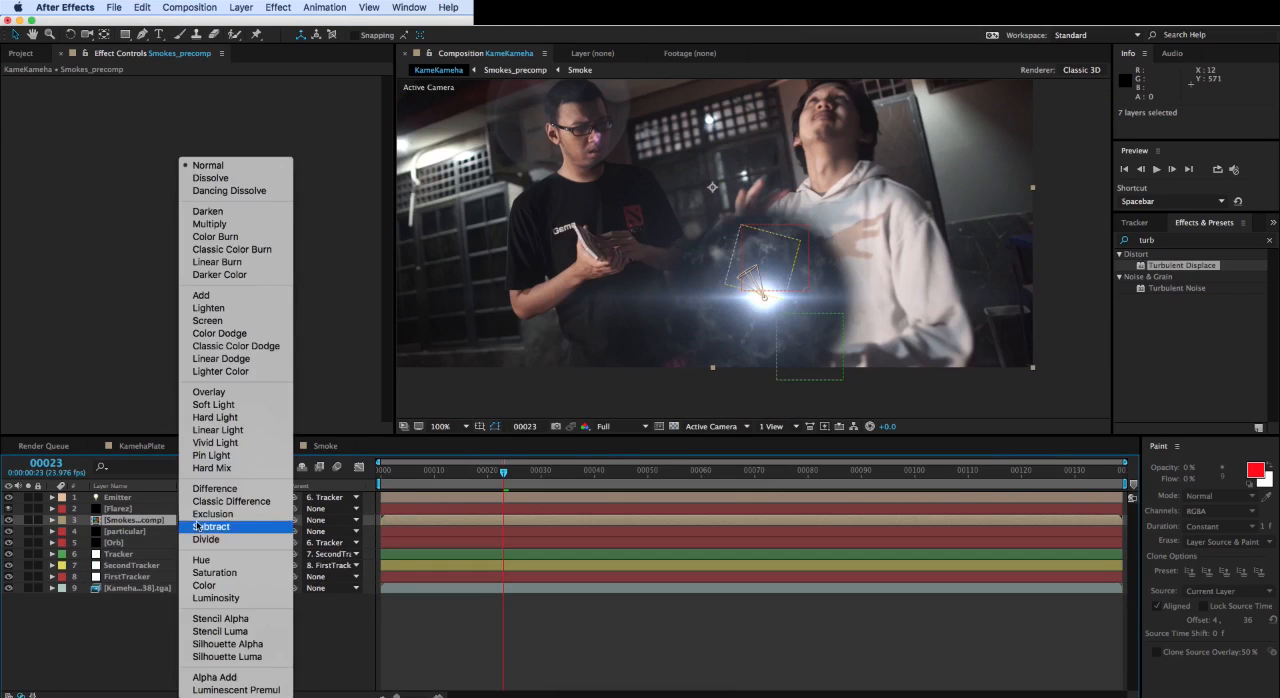
{"action": "left_click", "coordinate": [207, 320]}
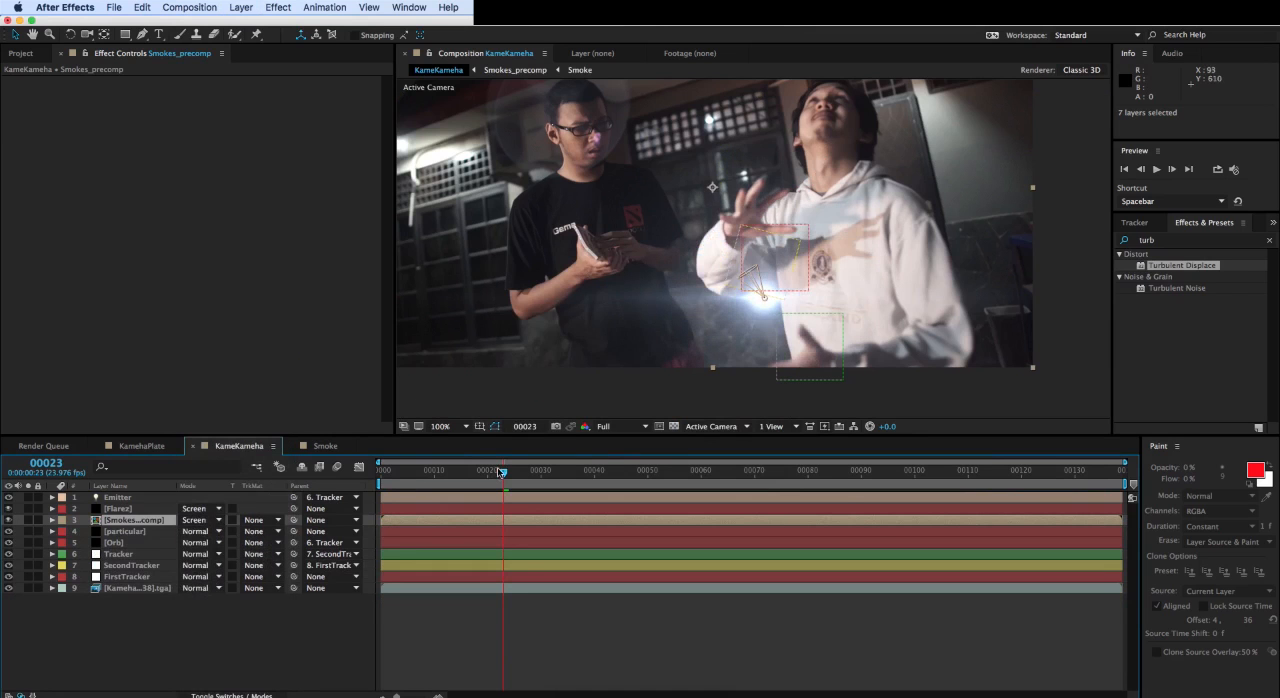
{"action": "left_click_drag", "start_coordinate": [503, 475], "coordinate": [611, 483]}
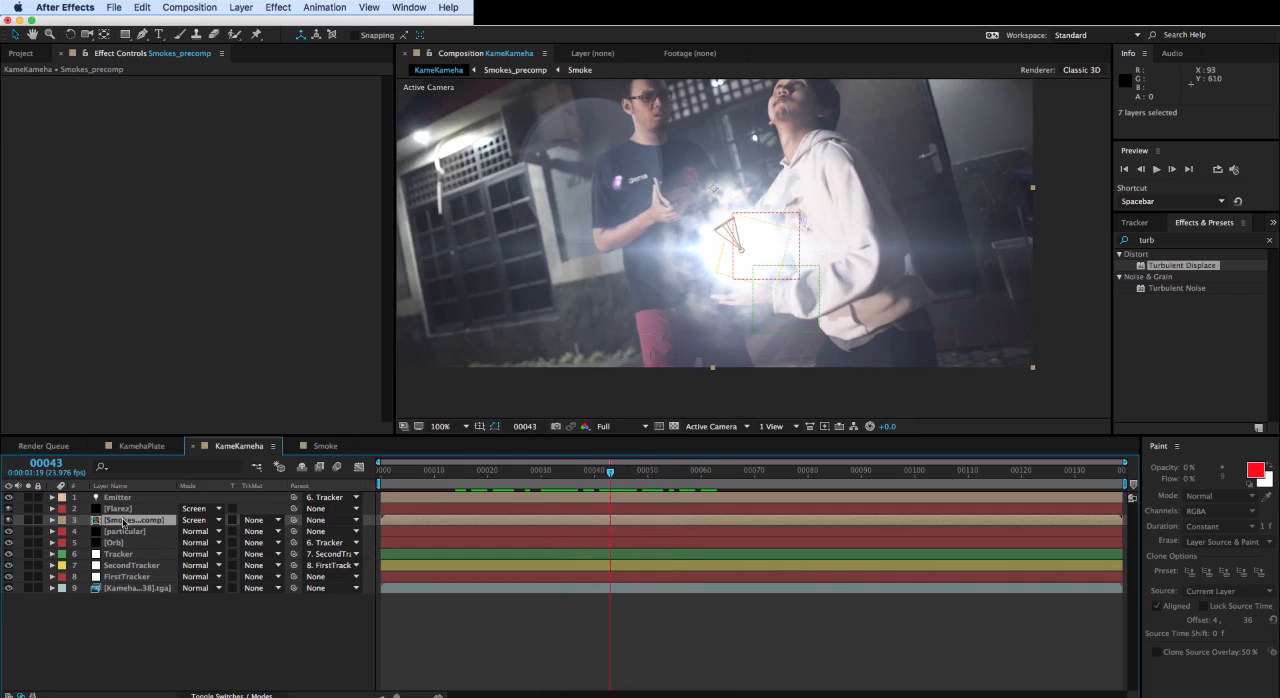
{"action": "left_click", "coordinate": [312, 447]}
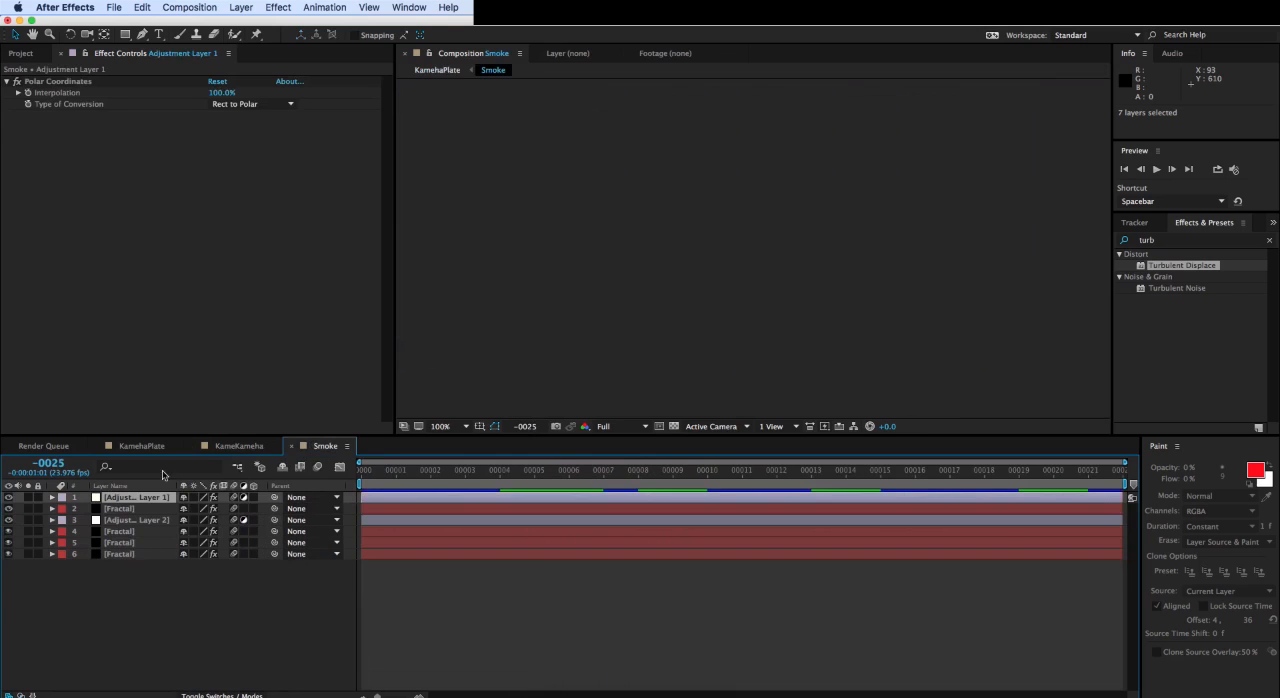
{"action": "left_click", "coordinate": [218, 452]}
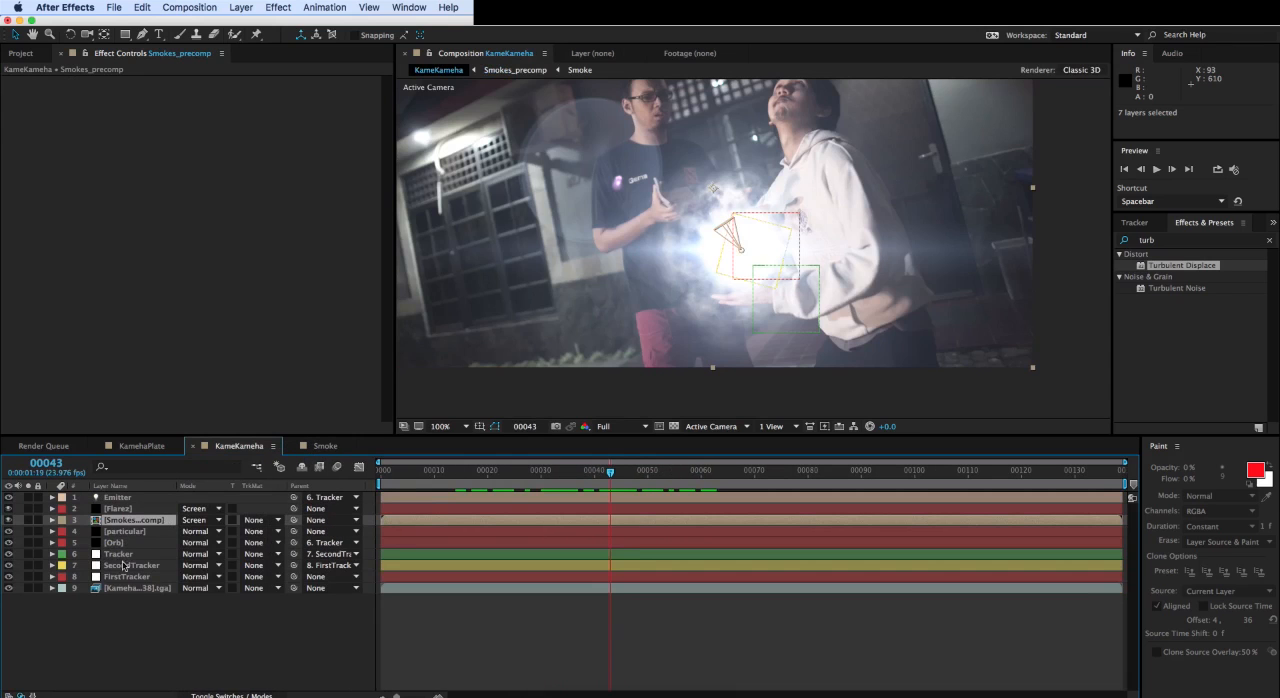
- Add a new adjustment layer to the KameKameha composition
{"action": "left_click", "coordinate": [165, 622]}
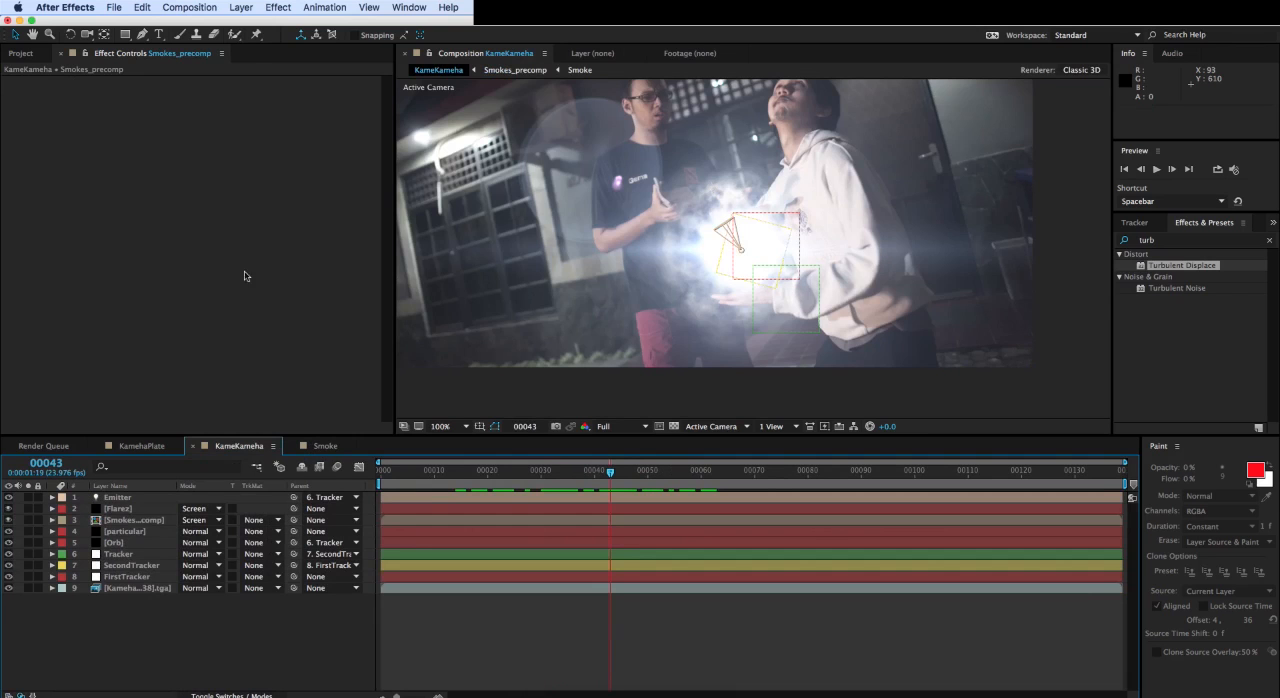
{"action": "left_click", "coordinate": [241, 7]}
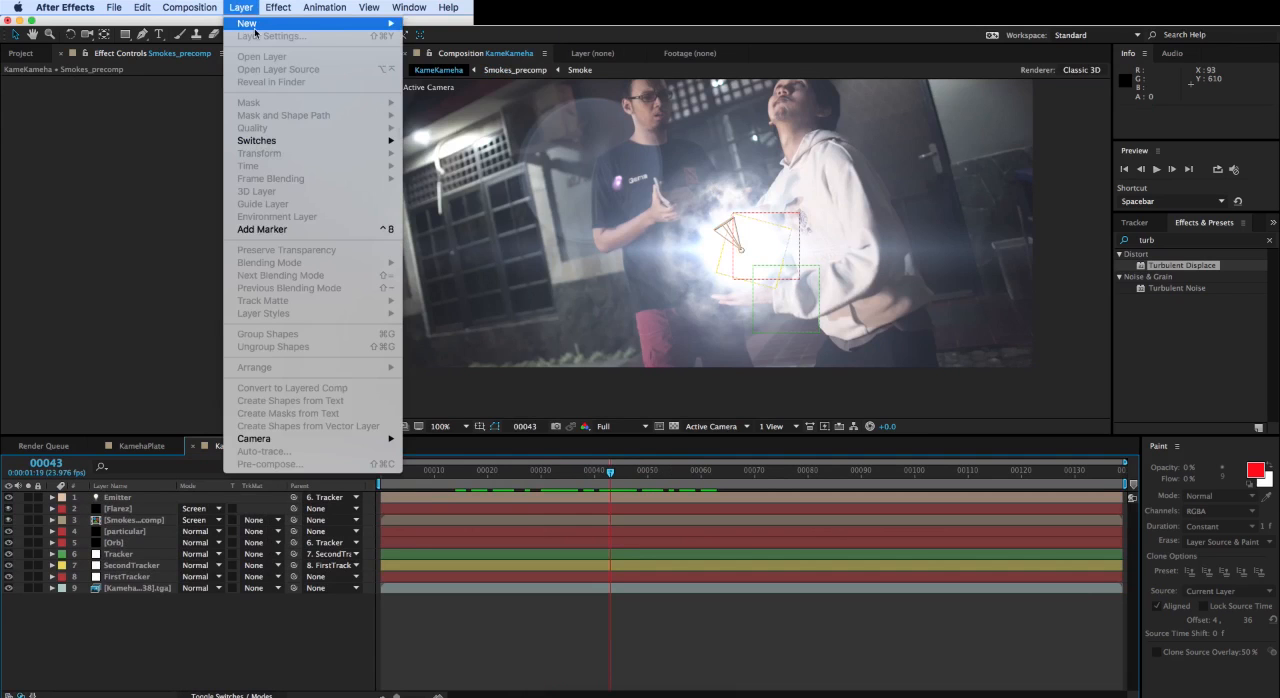
{"action": "mouse_move", "coordinate": [258, 24]}
{"action": "left_click", "coordinate": [465, 103]}
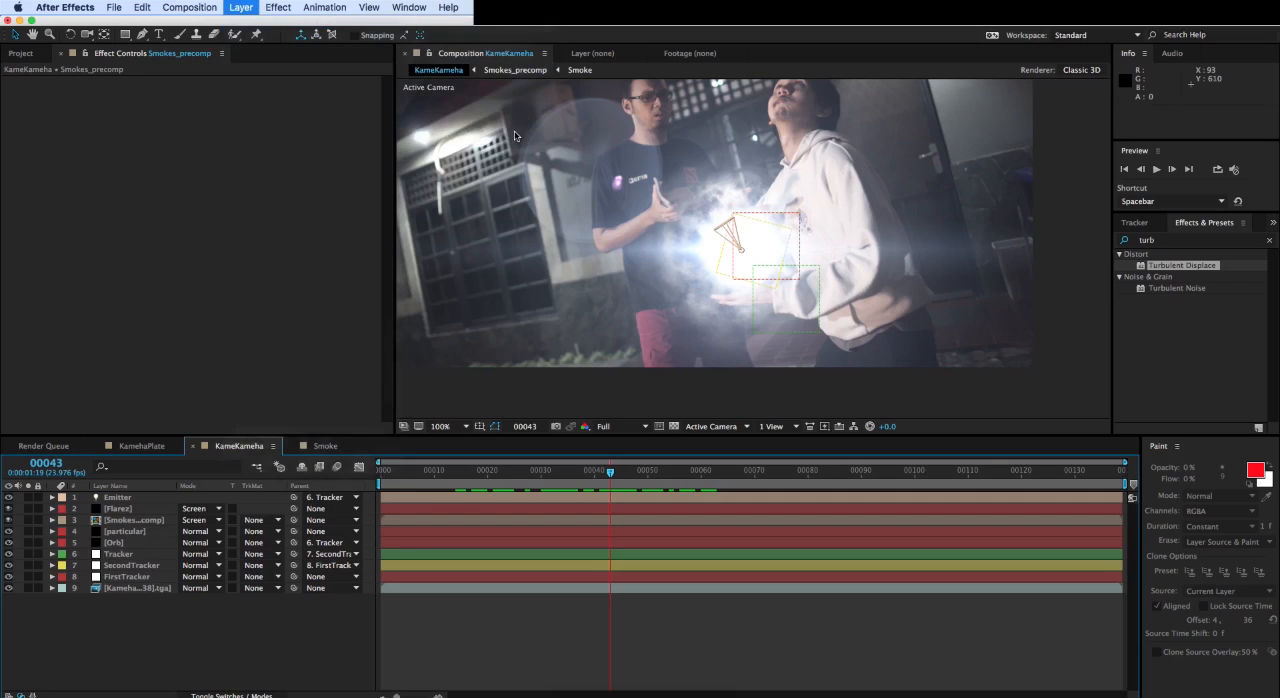
- Apply the Displacement Map effect to the new adjustment layer and place the layer directly above Smokes_precomp
{"action": "left_click", "coordinate": [1175, 243]}
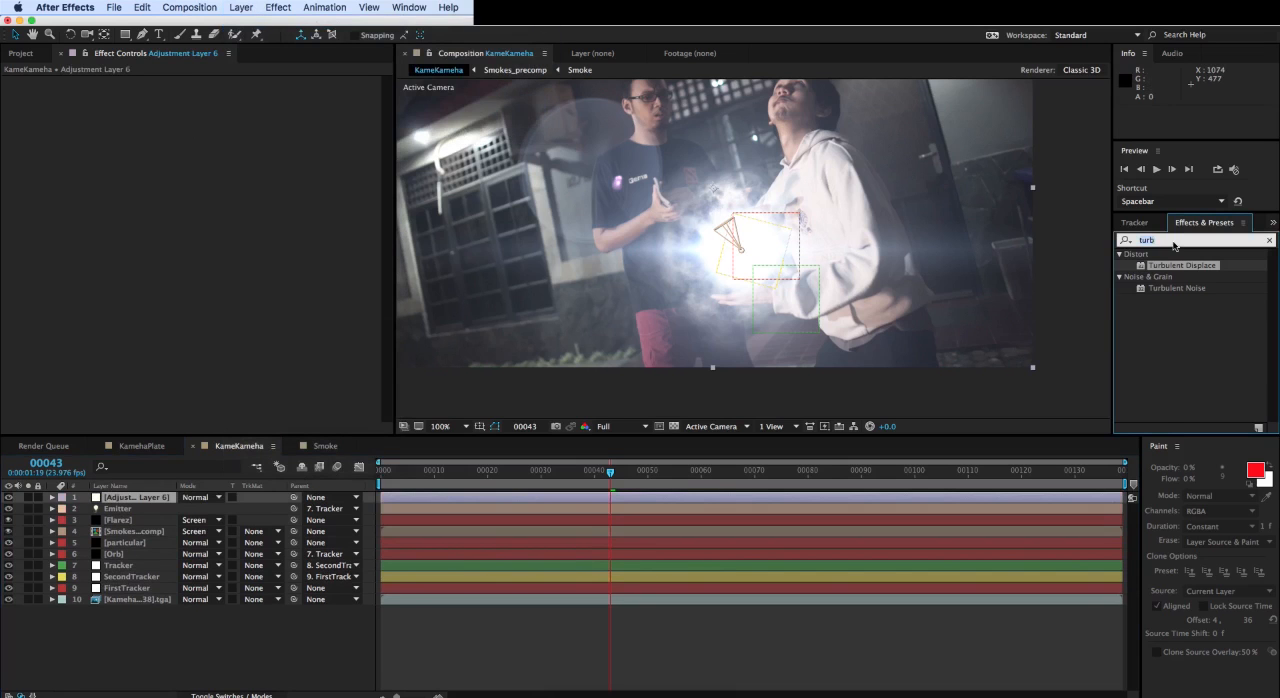
{"action": "type", "text": "displace"}
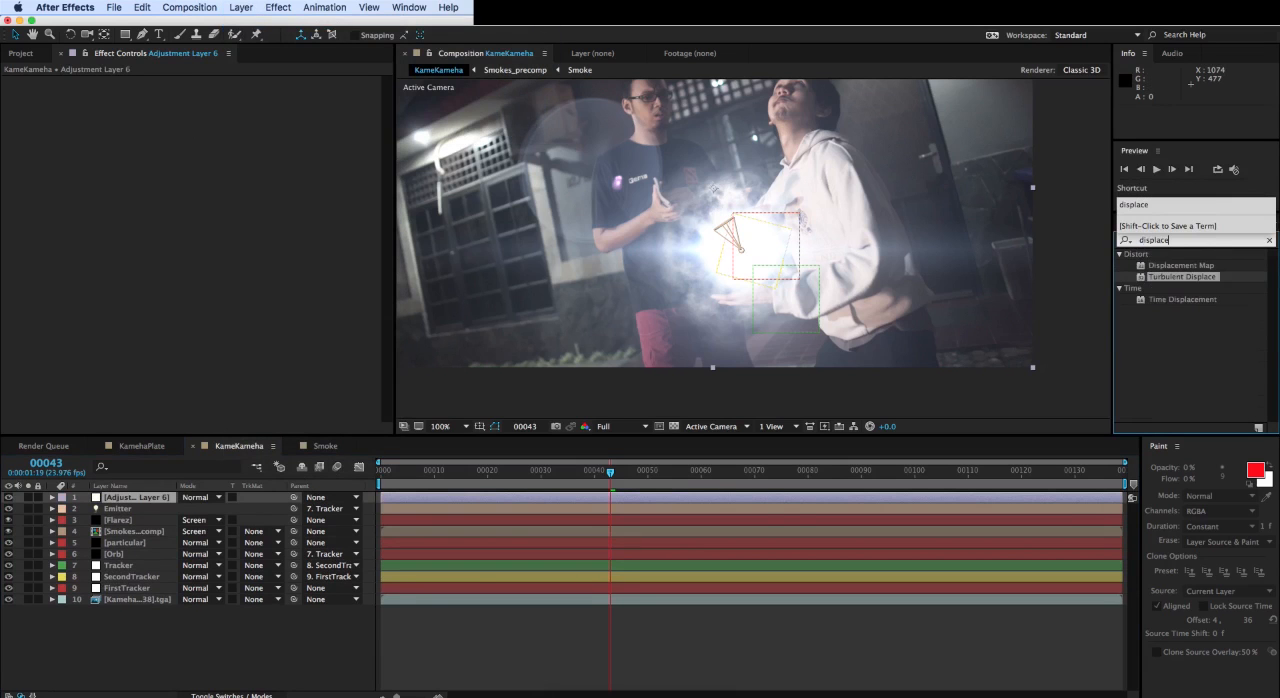
{"action": "left_click_drag", "start_coordinate": [1182, 266], "coordinate": [150, 524]}
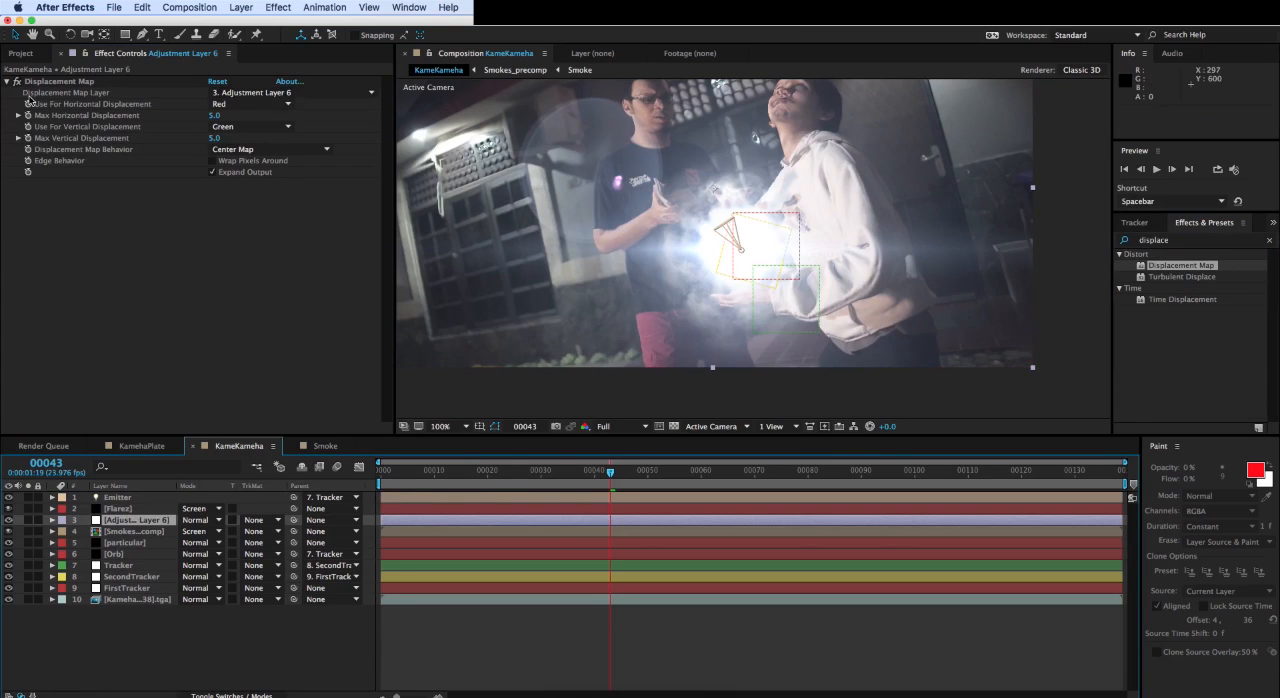
- Set the adjustment layer's Displacement Map Layer to Smokes_precomp
{"action": "left_click", "coordinate": [32, 100]}
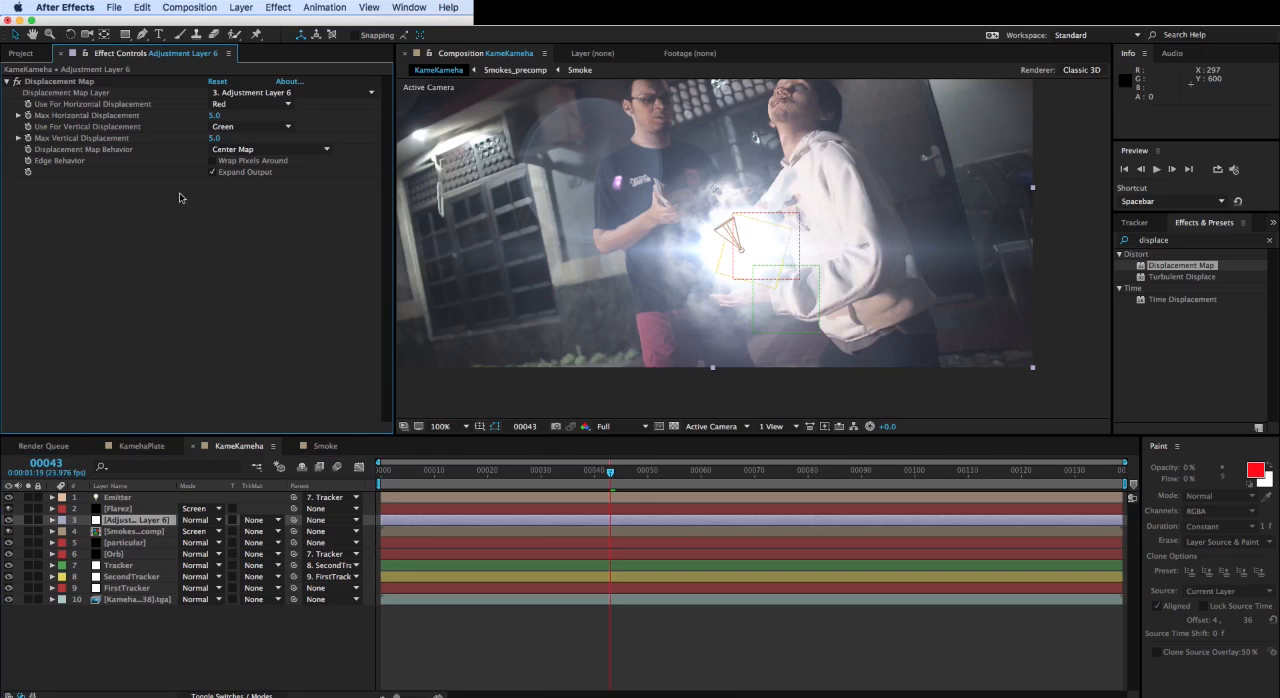
{"action": "left_click", "coordinate": [231, 93]}
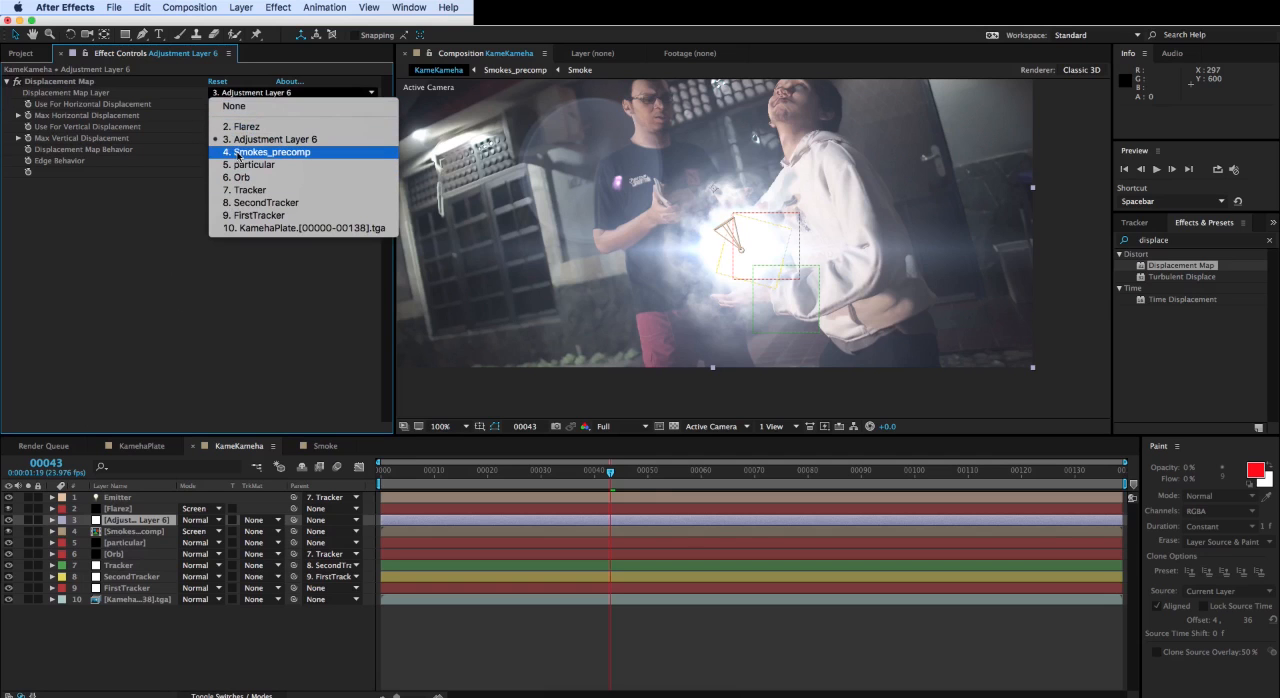
{"action": "left_click", "coordinate": [238, 152]}
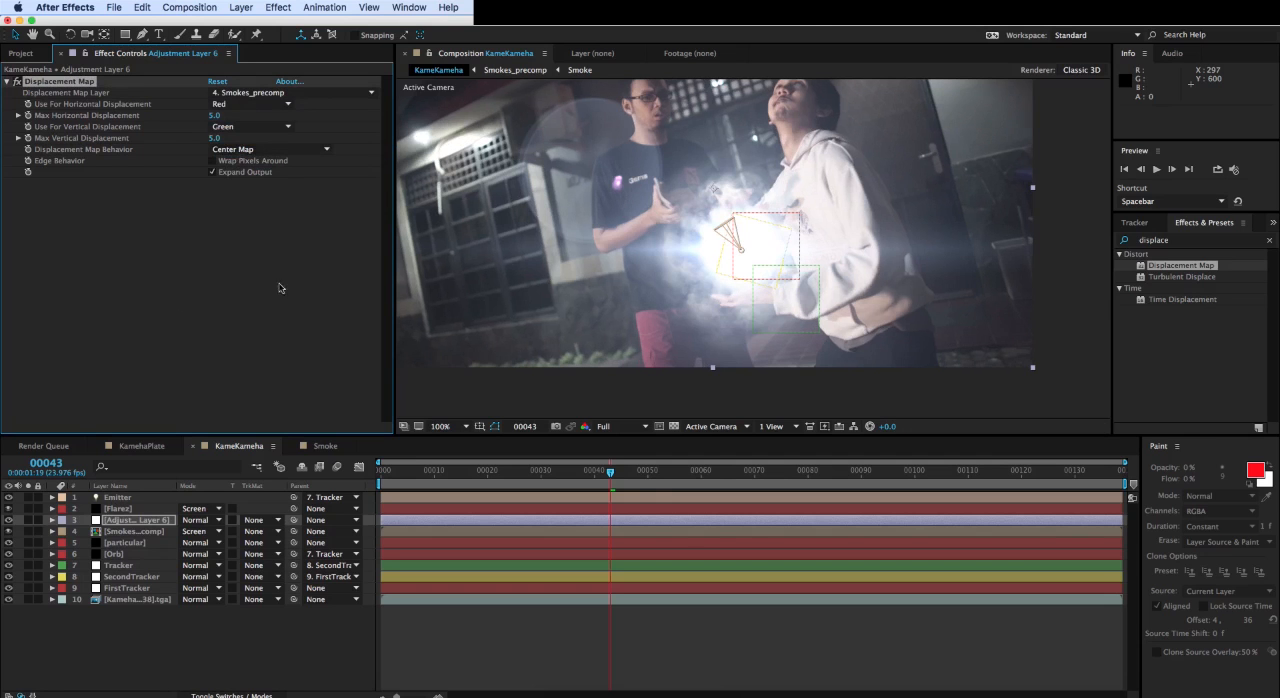
- Open Smokes_precomp, scrub through its smoke animation, stop at frame 1 and return to the KameKameha composition
{"action": "left_click", "coordinate": [324, 446]}
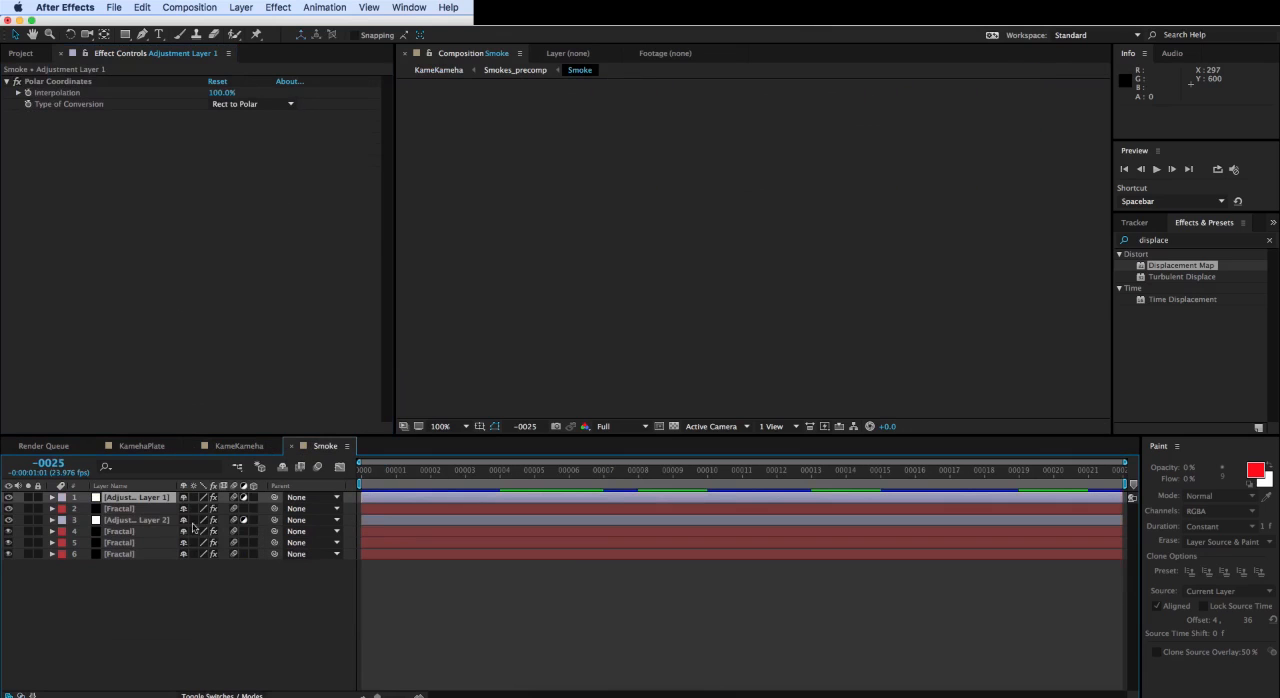
{"action": "left_click", "coordinate": [245, 445]}
{"action": "double_click", "coordinate": [136, 531]}
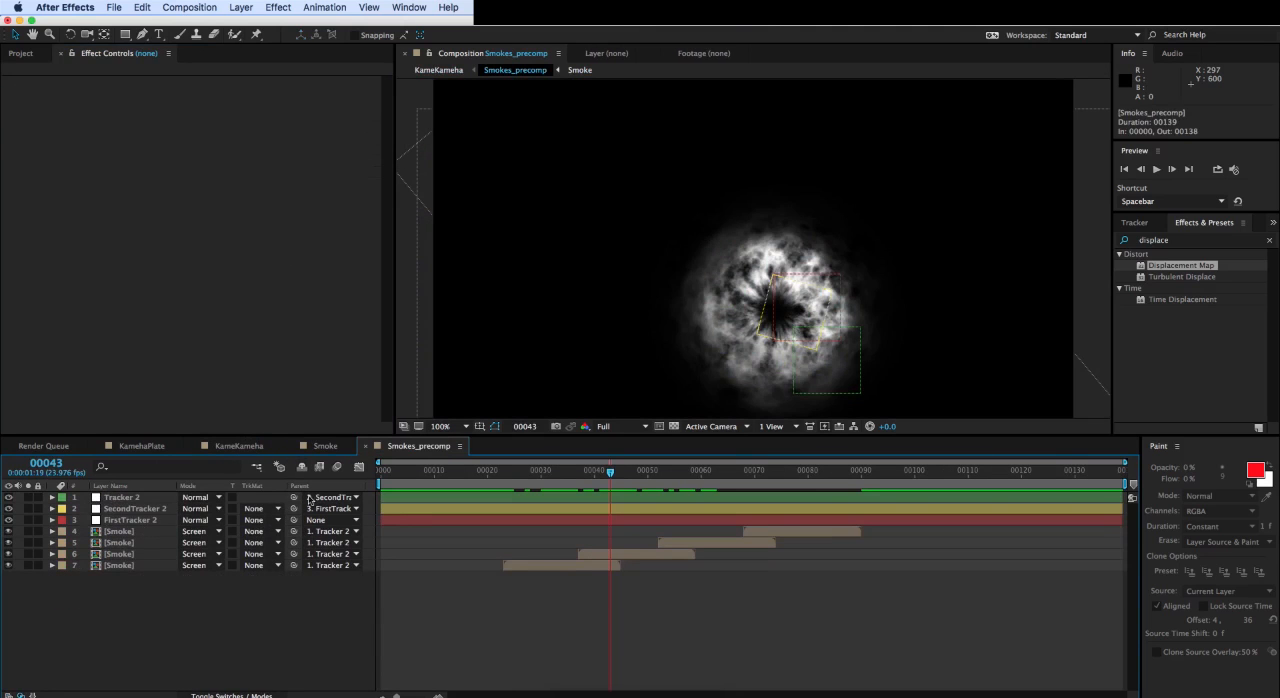
{"action": "left_click_drag", "start_coordinate": [626, 473], "coordinate": [861, 472]}
{"action": "left_click_drag", "start_coordinate": [743, 497], "coordinate": [385, 472]}
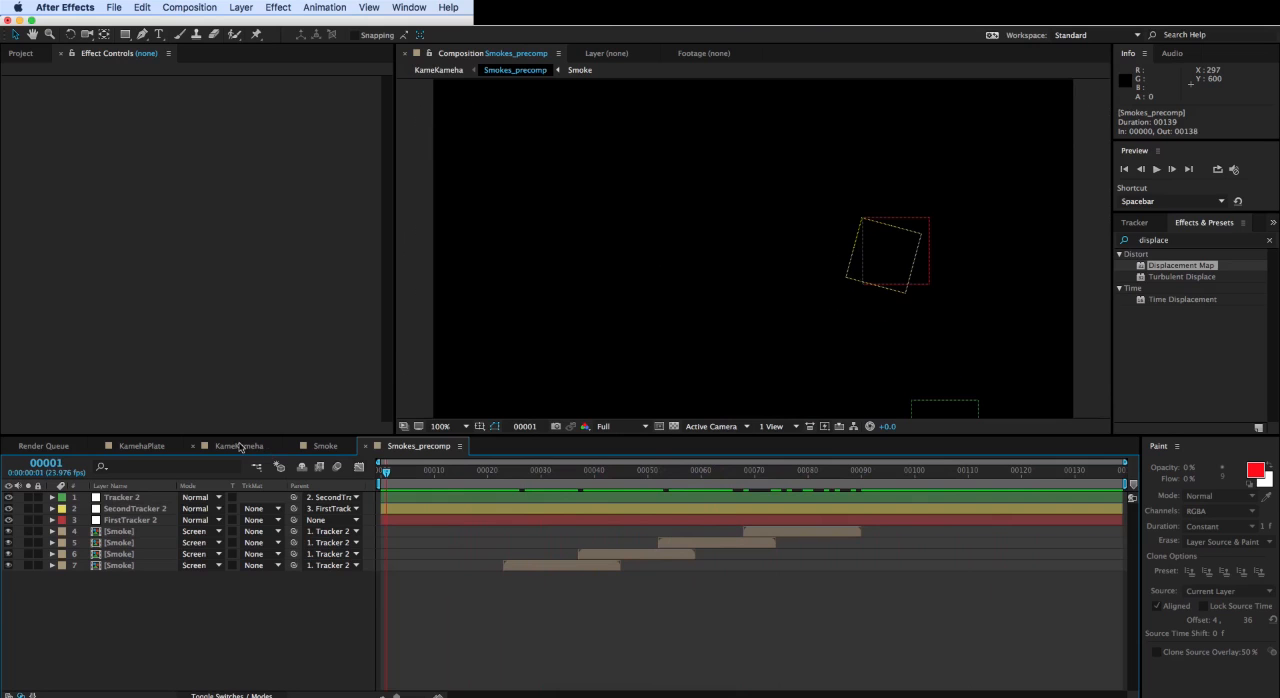
{"action": "left_click", "coordinate": [240, 446]}
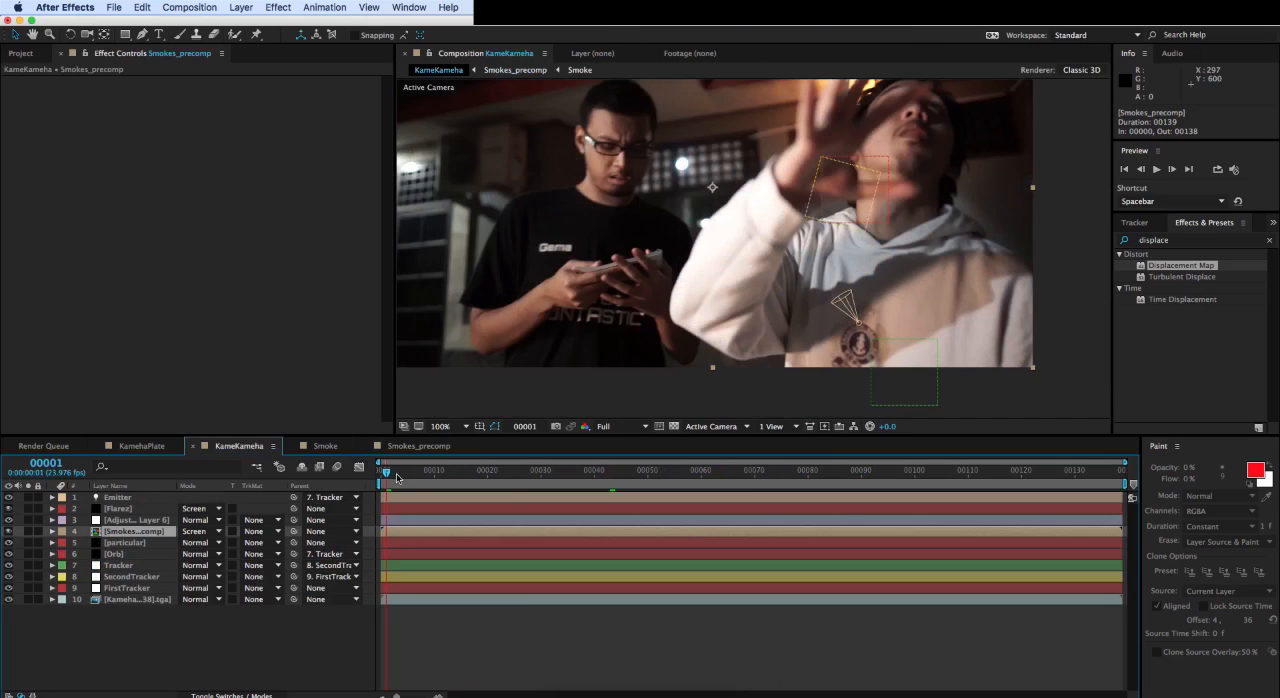
- At frame 0, examine how the adjustment layer's Displacement Map effect refers to the Smokes_precomp layer, including its map layer choices
{"action": "mouse_move", "coordinate": [394, 477]}
{"action": "left_mouse_down"}
{"action": "mouse_move", "coordinate": [404, 473]}
{"action": "mouse_move", "coordinate": [369, 473]}
{"action": "left_mouse_up"}
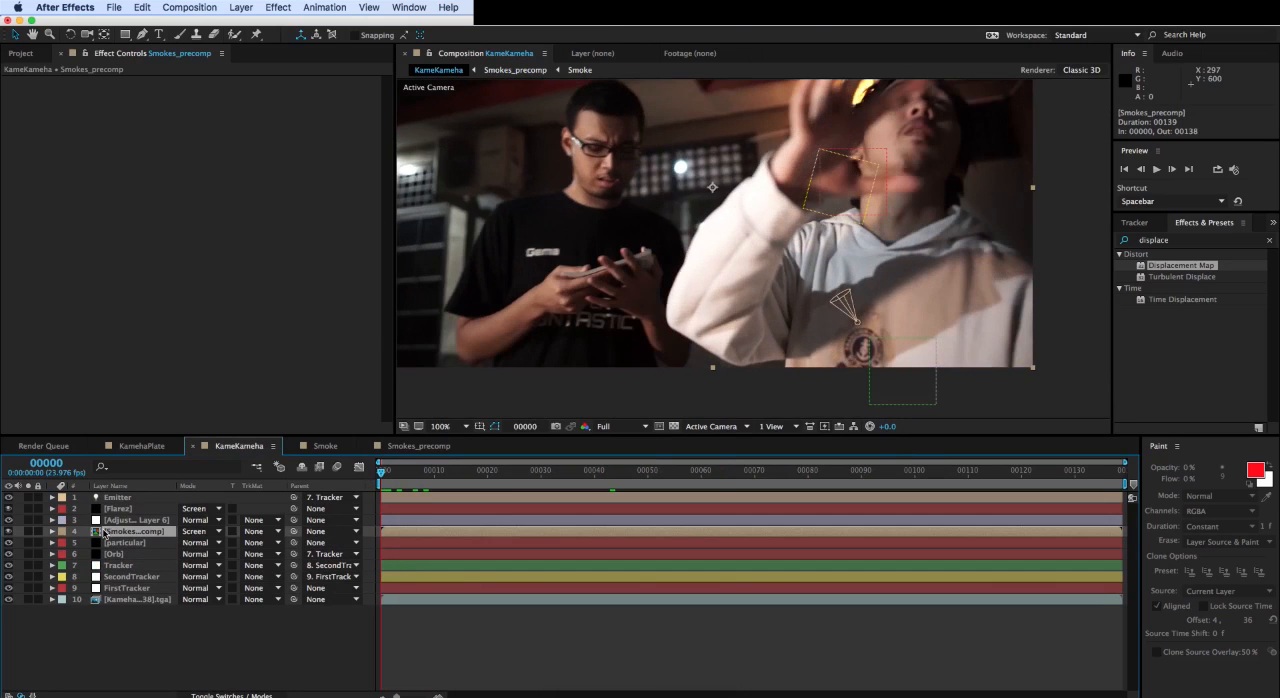
{"action": "left_click", "coordinate": [135, 522]}
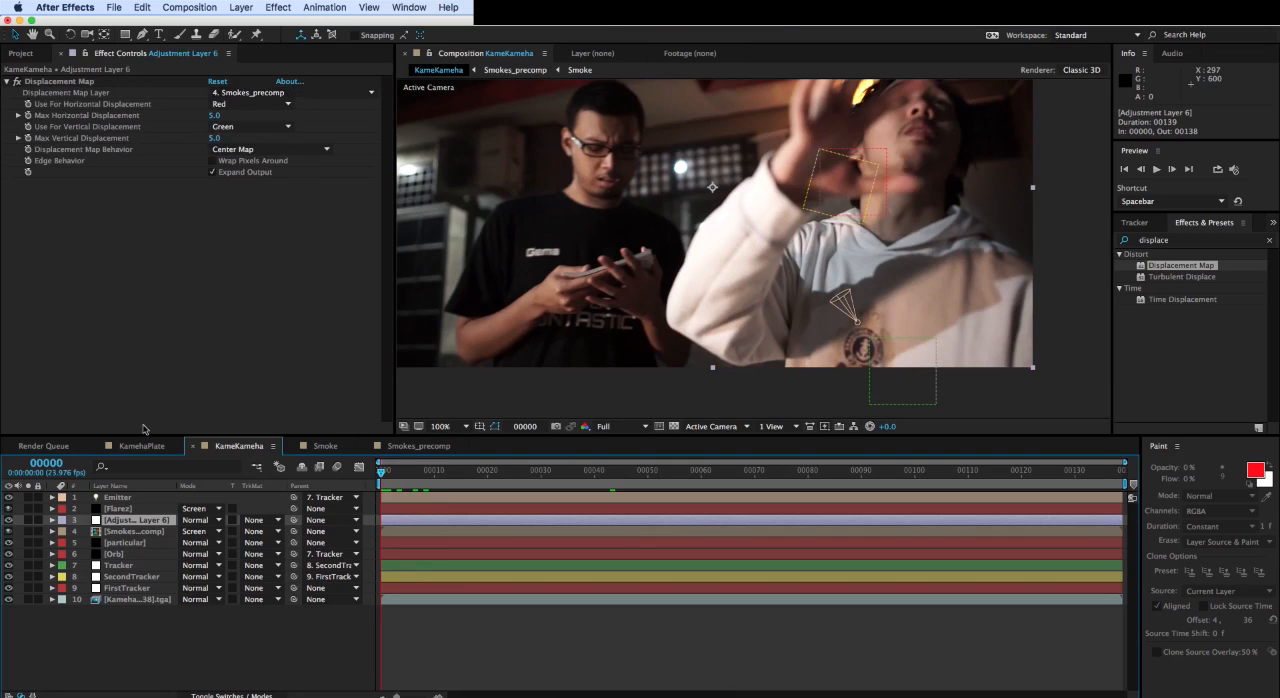
{"action": "left_click", "coordinate": [137, 529]}
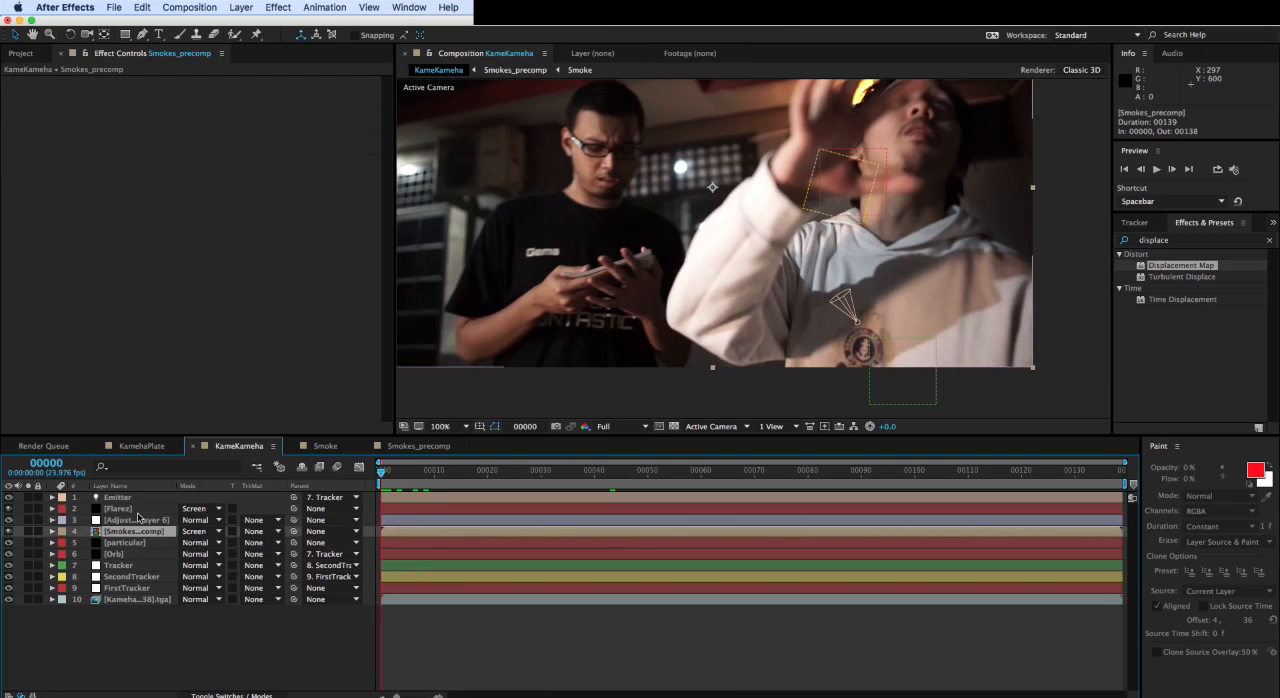
{"action": "left_click", "coordinate": [134, 520]}
{"action": "left_click", "coordinate": [127, 532]}
{"action": "left_click", "coordinate": [132, 521]}
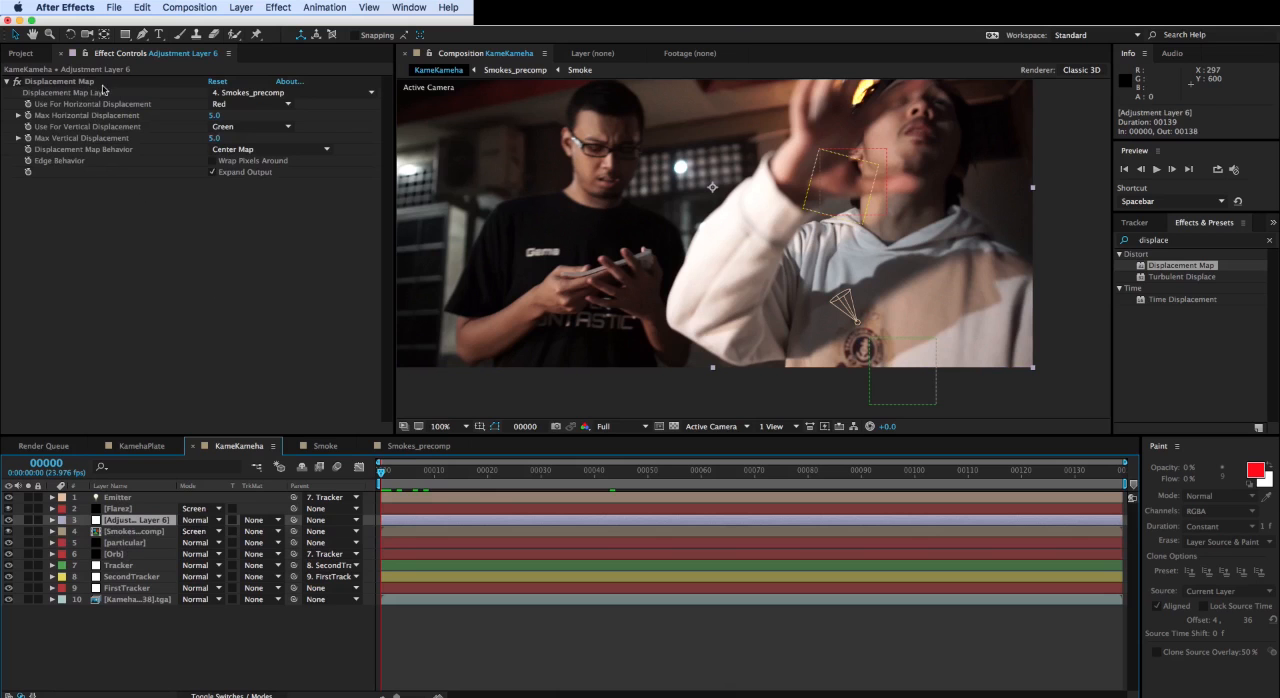
{"action": "left_click", "coordinate": [282, 93]}
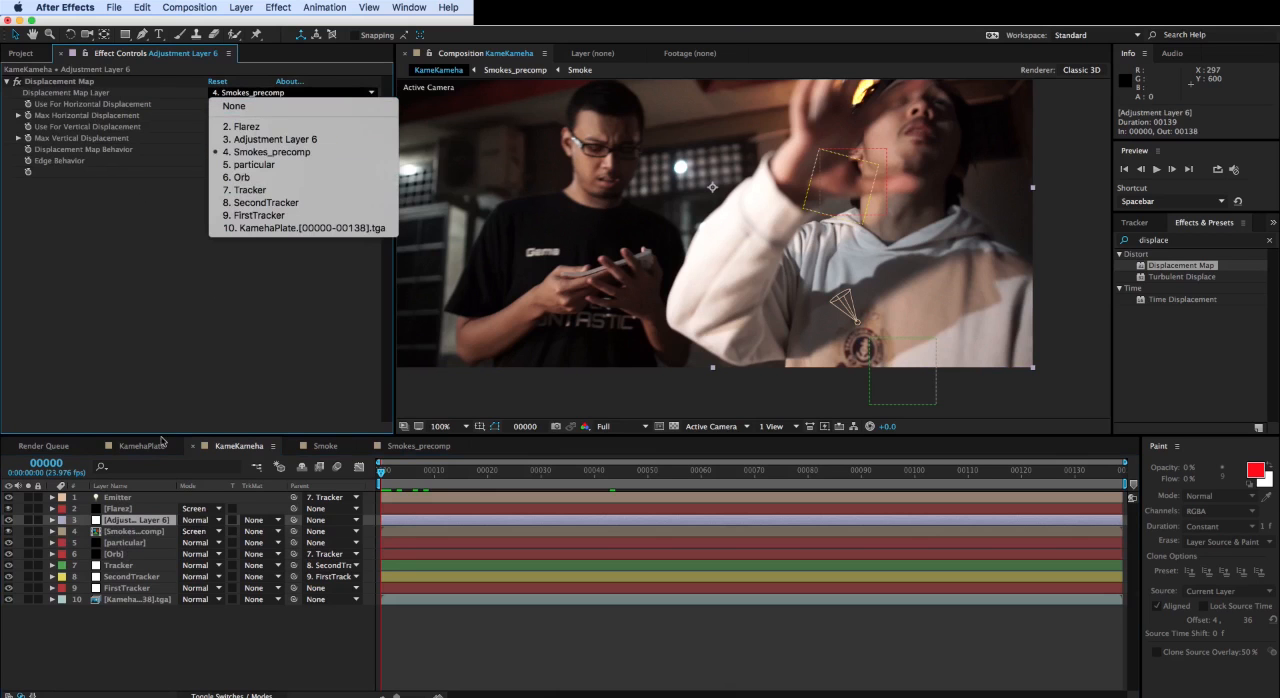
{"action": "left_click", "coordinate": [181, 400]}
{"action": "left_click", "coordinate": [141, 533]}
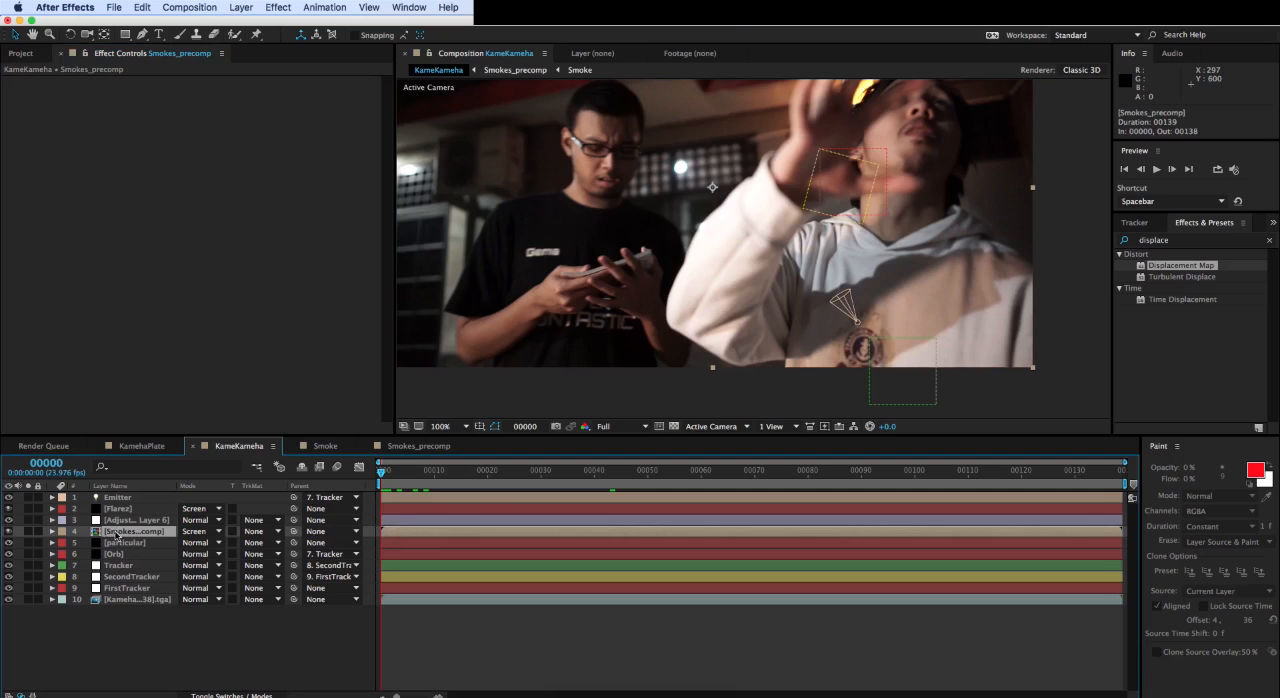
{"action": "left_click", "coordinate": [115, 523]}
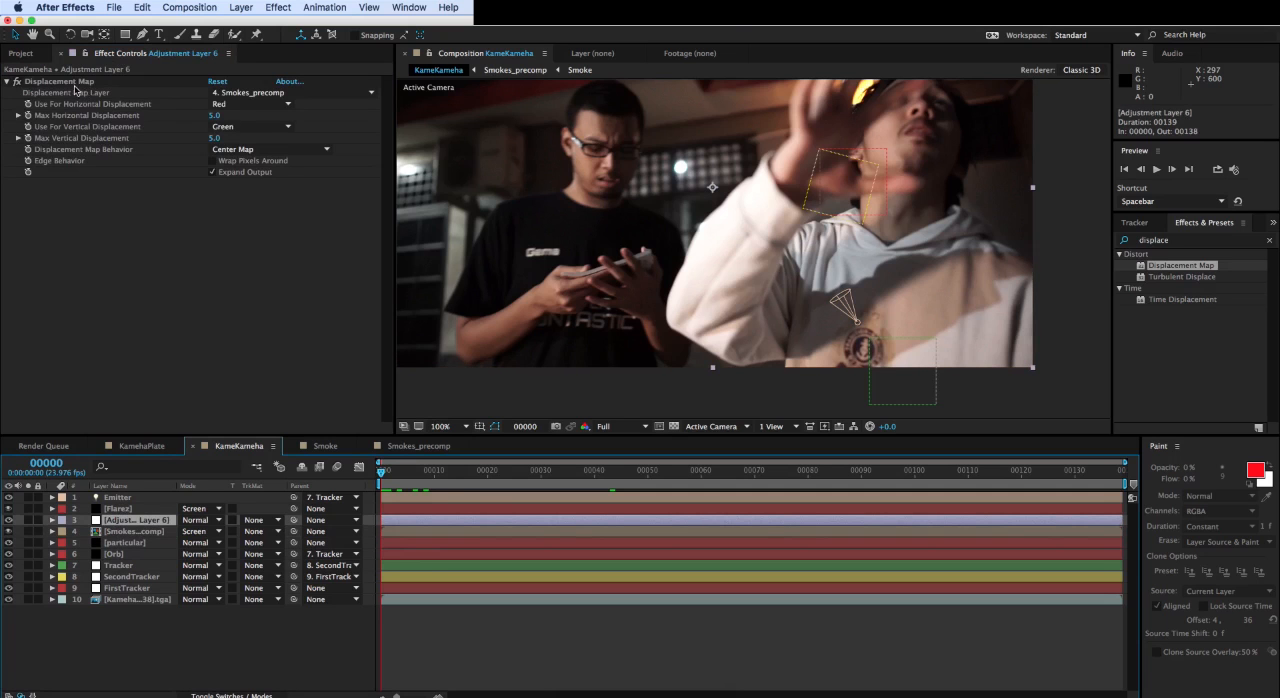
{"action": "left_click", "coordinate": [76, 83]}
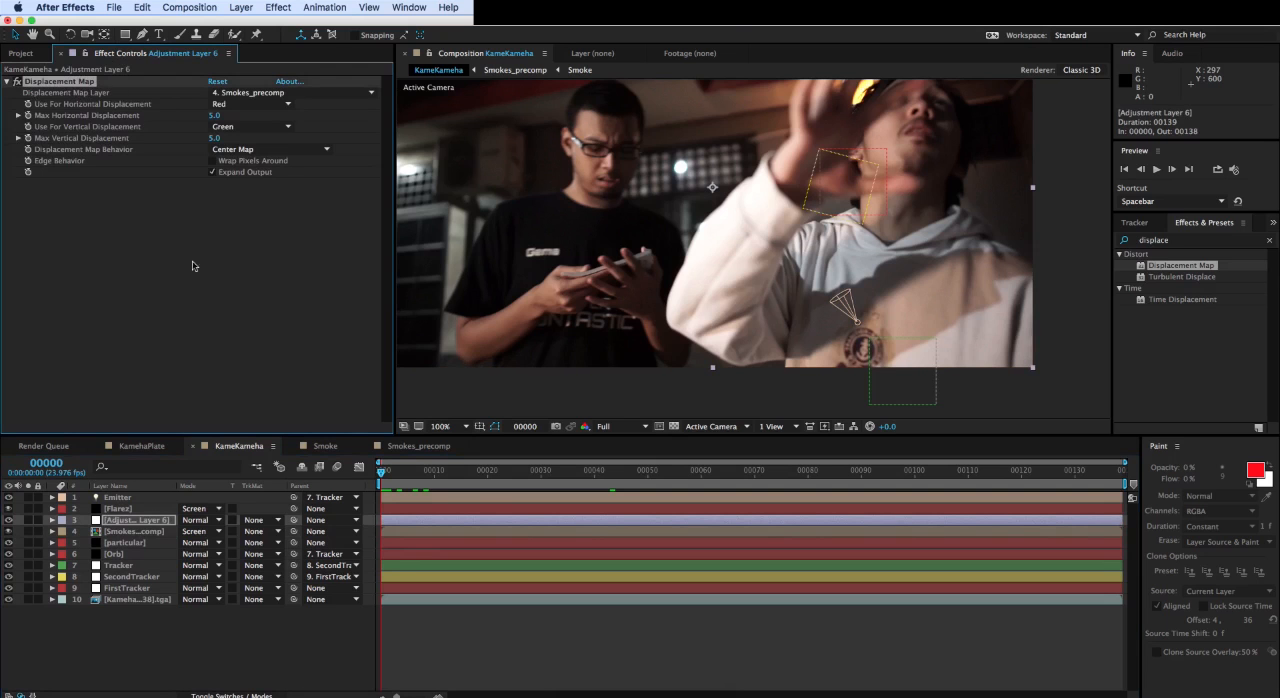
- Solo Smokes_precomp, preview its smoke animation up to frame 103, and turn the solo off again
{"action": "left_click", "coordinate": [125, 532]}
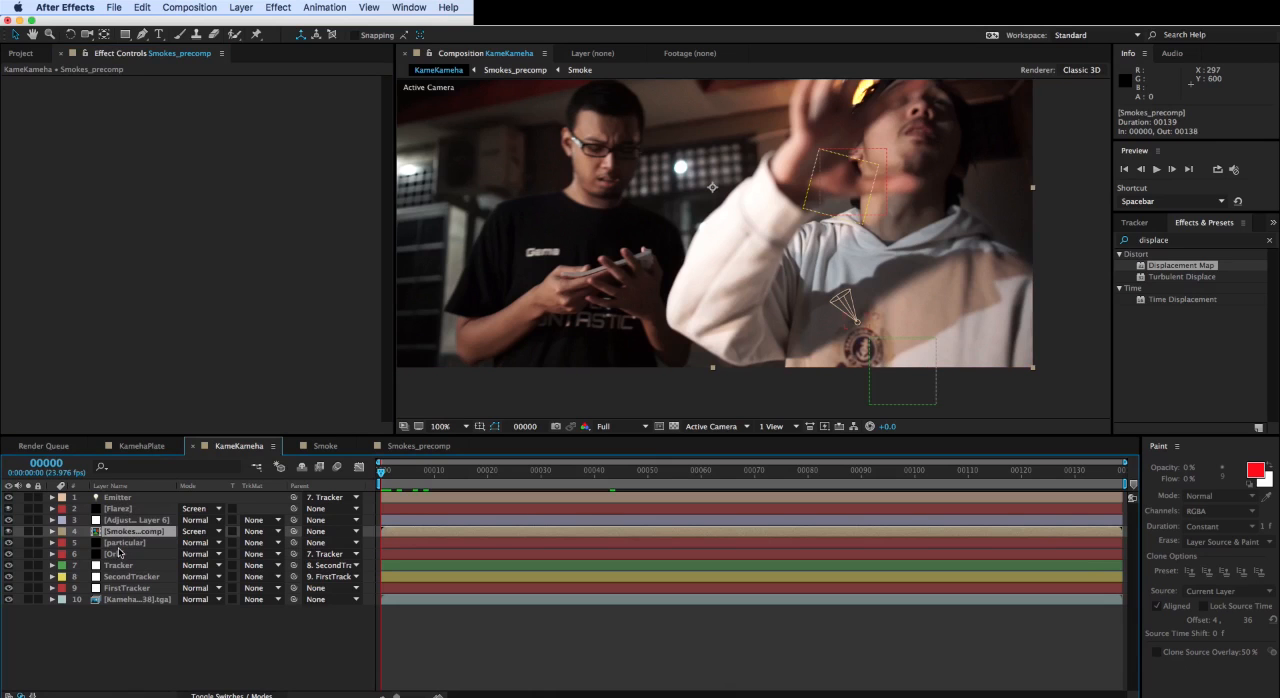
{"action": "left_click", "coordinate": [28, 533]}
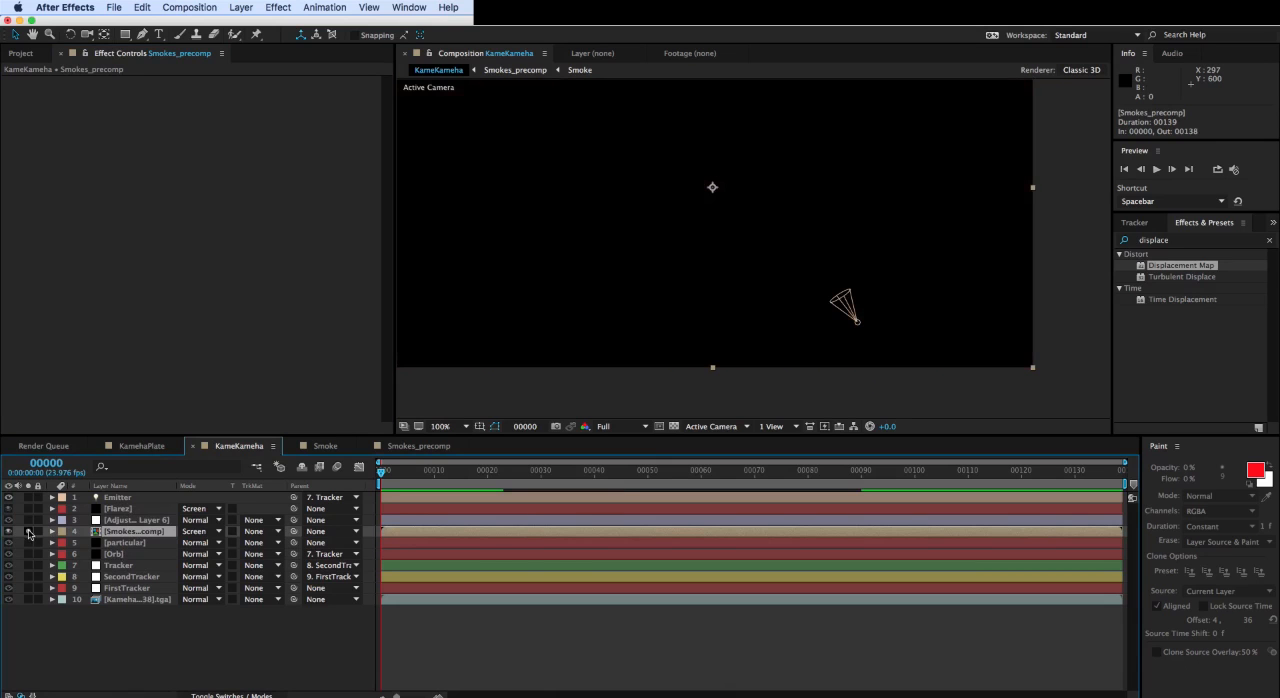
{"action": "key", "text": "space"}
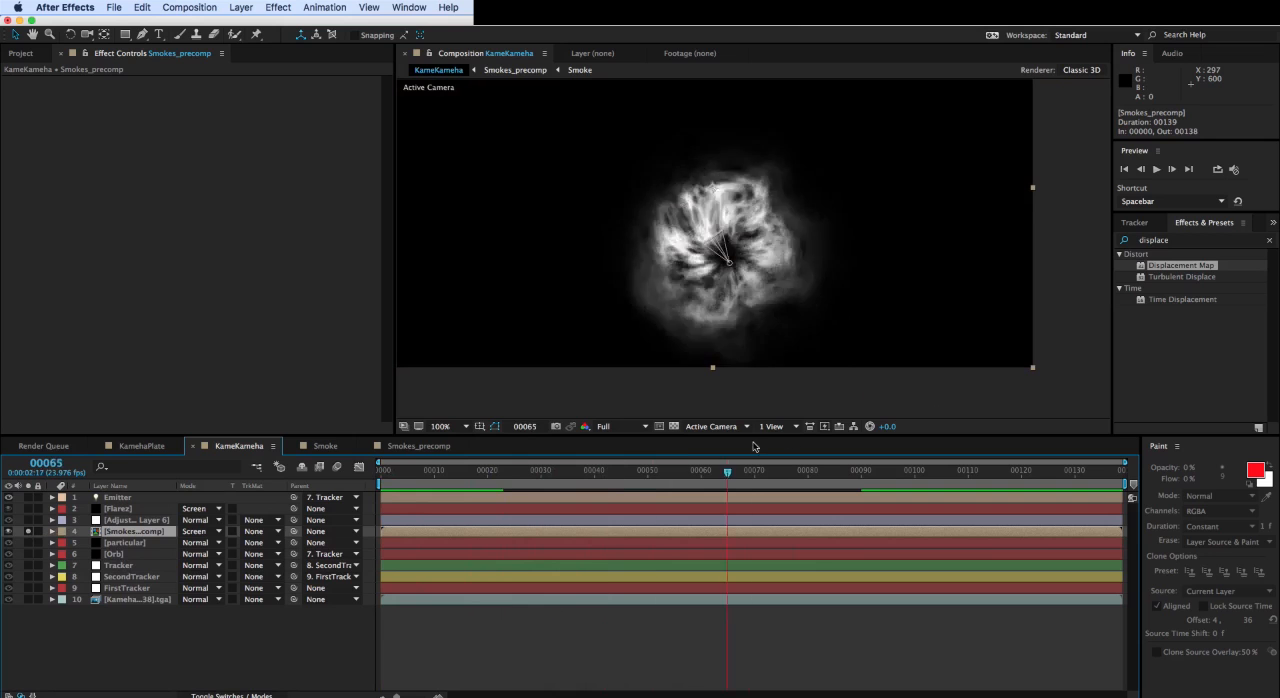
{"action": "left_click_drag", "start_coordinate": [981, 434], "coordinate": [931, 440]}
{"action": "left_click", "coordinate": [28, 533]}
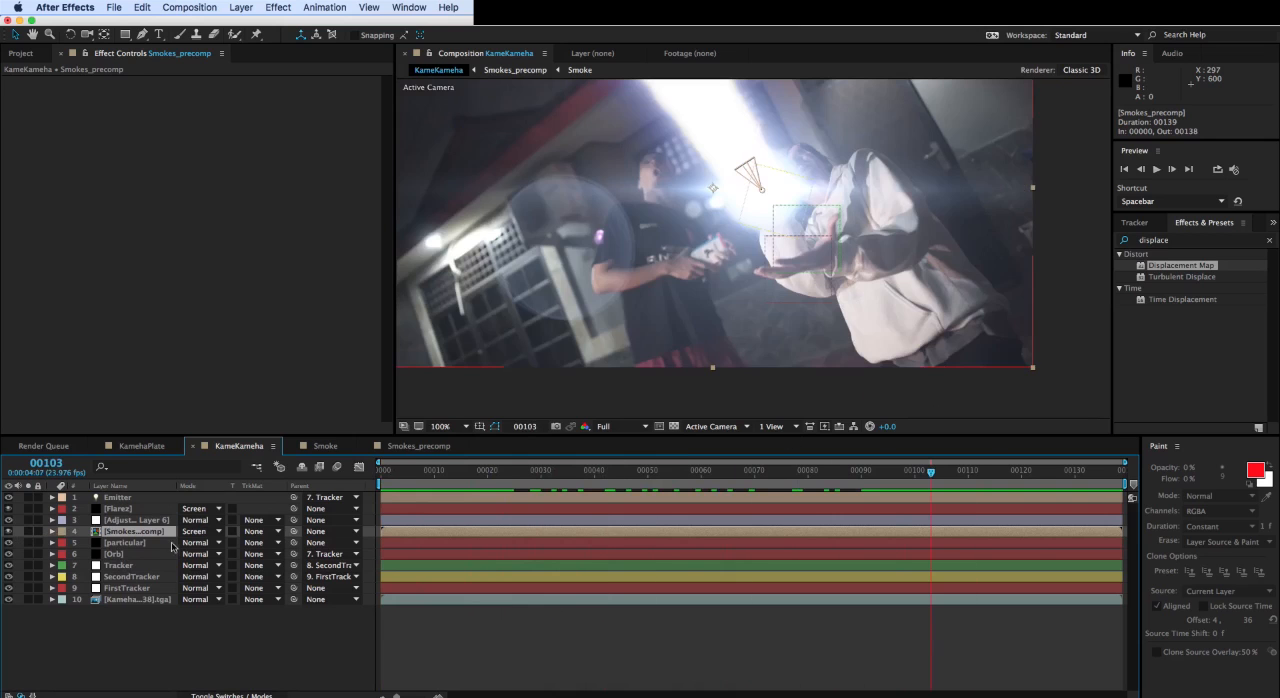
- Set the adjustment layer's Max Horizontal Displacement to 26 and inspect the distortion around the energy ball up to frame 70
{"action": "left_click", "coordinate": [150, 521]}
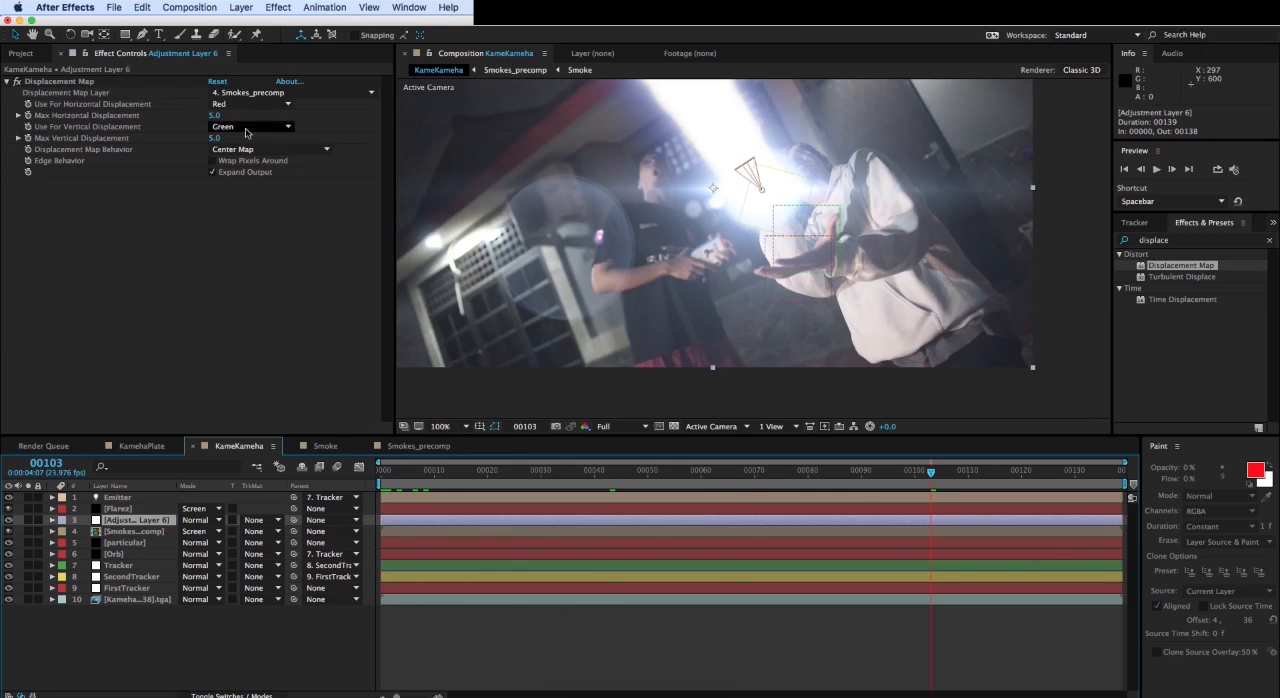
{"action": "left_click_drag", "start_coordinate": [214, 116], "coordinate": [213, 115]}
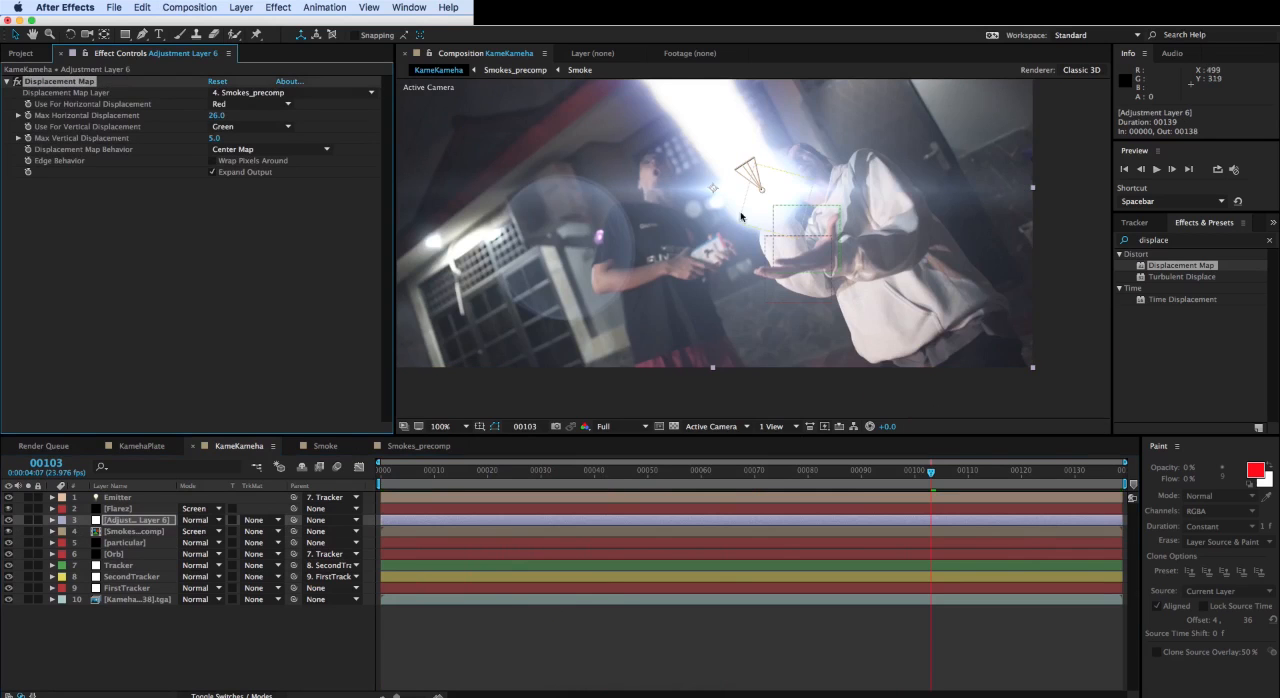
{"action": "scroll", "coordinate": [752, 245], "scroll_direction": "up", "scroll_amount": 2}
{"action": "left_click_drag", "start_coordinate": [842, 471], "coordinate": [738, 471]}
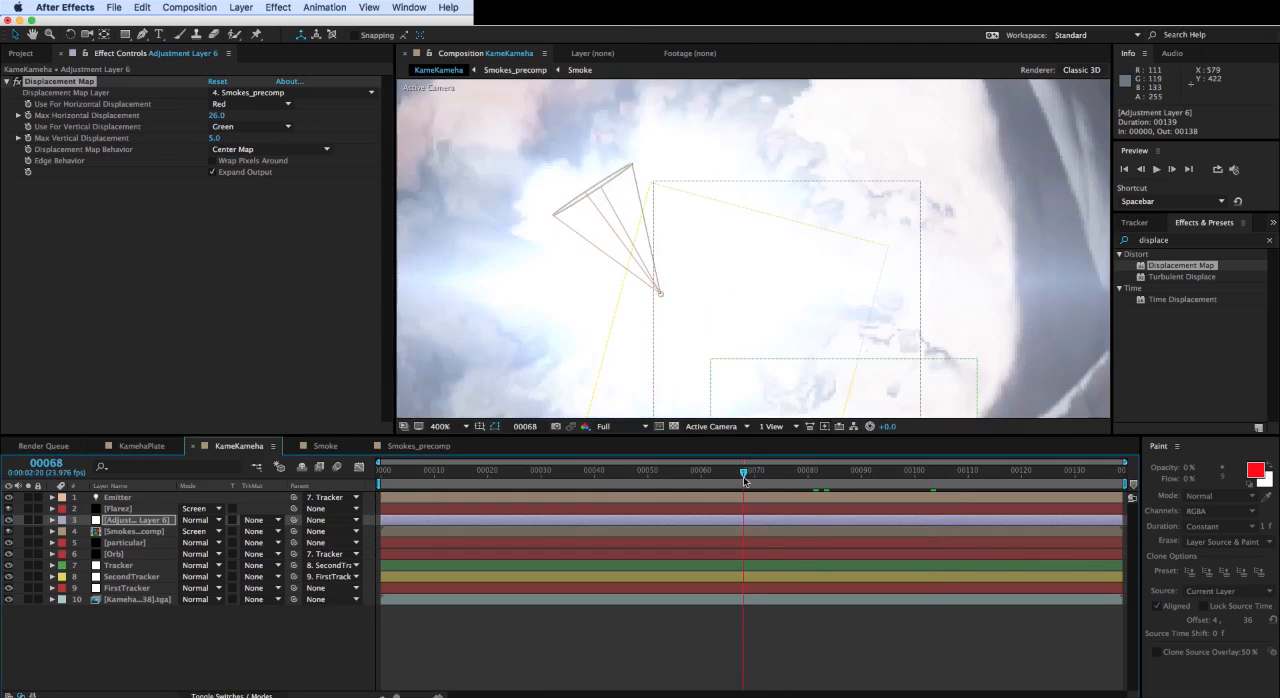
{"action": "scroll", "coordinate": [738, 317], "scroll_direction": "down", "scroll_amount": 2}
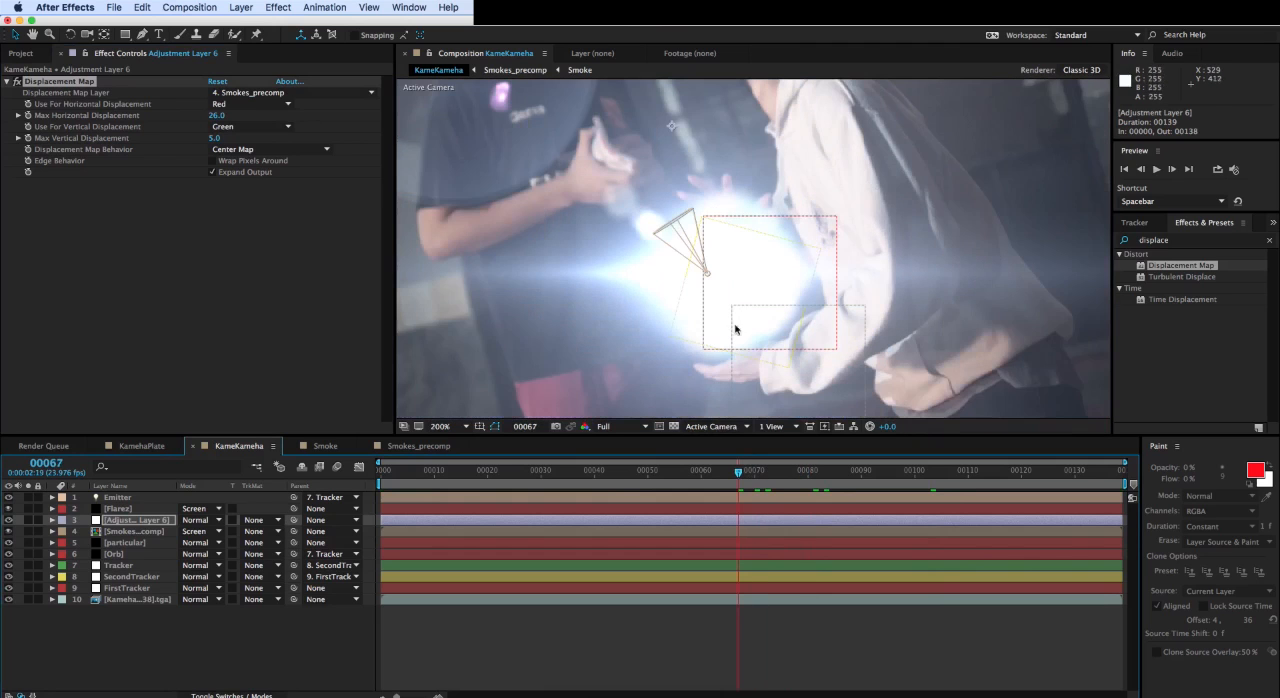
{"action": "left_click", "coordinate": [748, 472]}
{"action": "left_click_drag", "start_coordinate": [752, 477], "coordinate": [755, 478]}
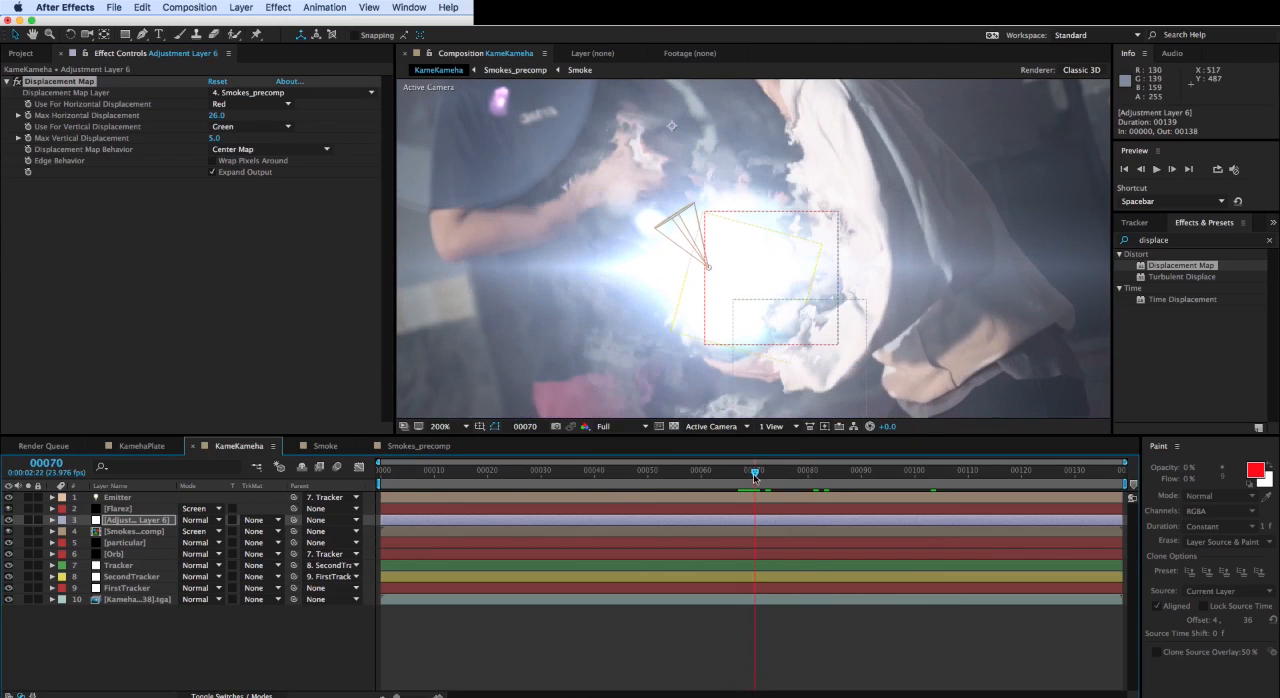
- Set the Displacement Map's Max Horizontal Displacement to 11 and Max Vertical Displacement to 6, checking the distortion at frame 72
{"action": "mouse_move", "coordinate": [213, 115]}
{"action": "left_mouse_down"}
{"action": "mouse_move", "coordinate": [242, 115]}
{"action": "mouse_move", "coordinate": [211, 138]}
{"action": "mouse_move", "coordinate": [210, 115]}
{"action": "left_mouse_up"}
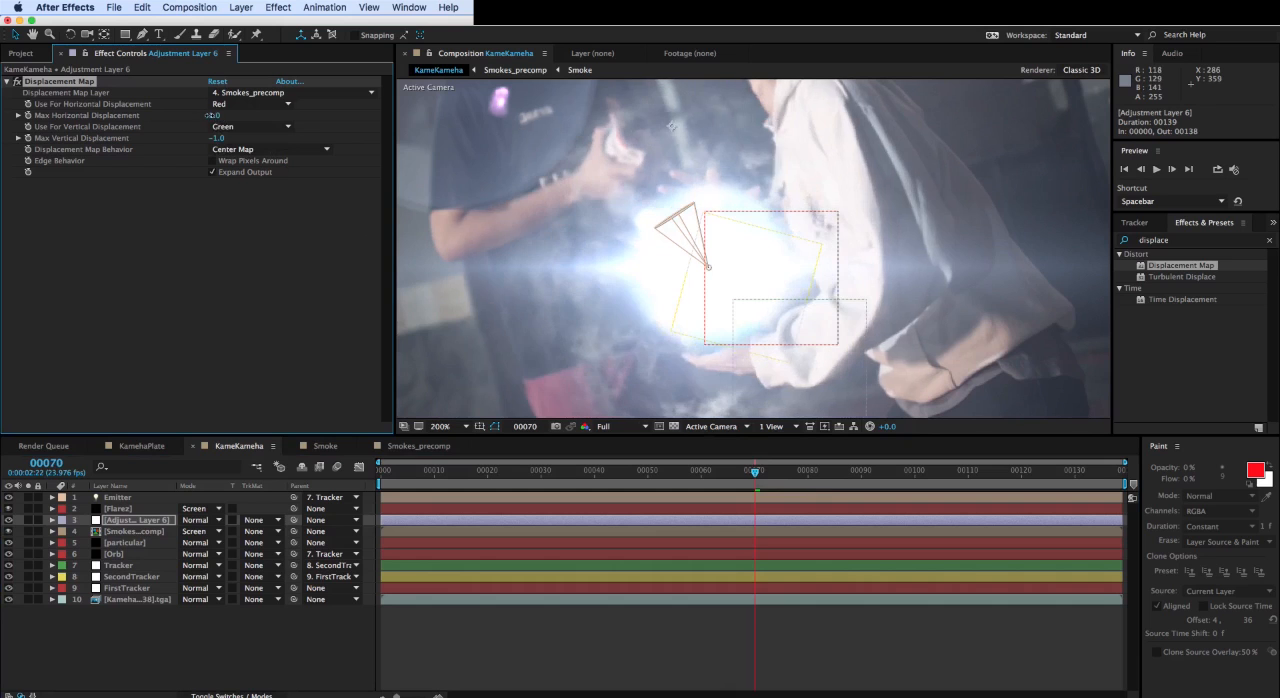
{"action": "left_click_drag", "start_coordinate": [755, 472], "coordinate": [766, 474]}
{"action": "left_click_drag", "start_coordinate": [215, 139], "coordinate": [222, 139]}
{"action": "left_click_drag", "start_coordinate": [767, 473], "coordinate": [766, 476]}
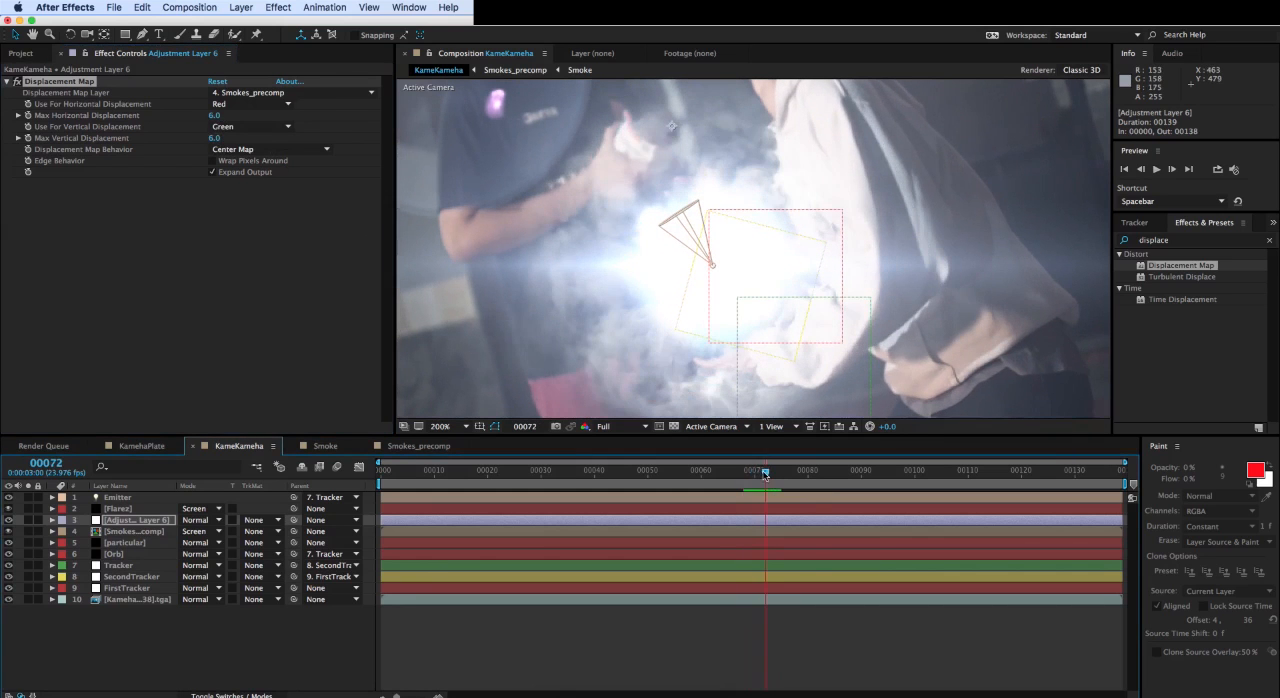
{"action": "left_click_drag", "start_coordinate": [215, 115], "coordinate": [221, 116]}
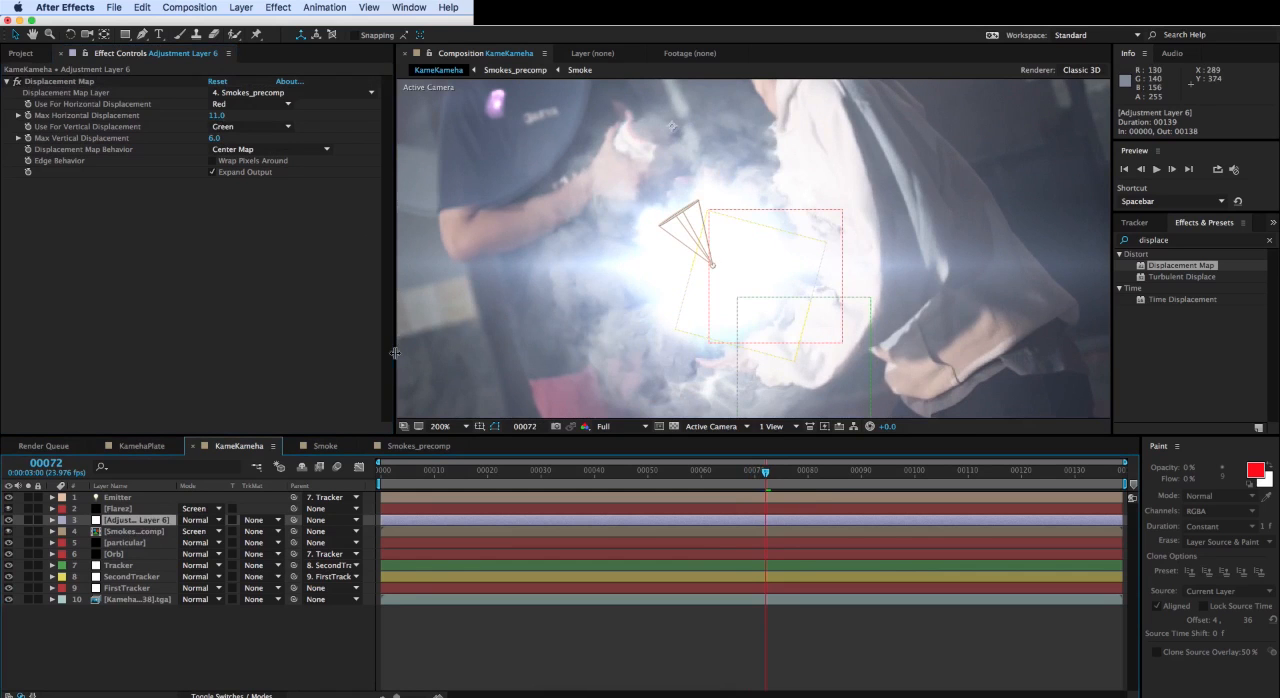
- Lower the opacity of the Smokes_precomp layer to 58%
{"action": "key", "text": "comma"}
{"action": "left_click", "coordinate": [119, 531]}
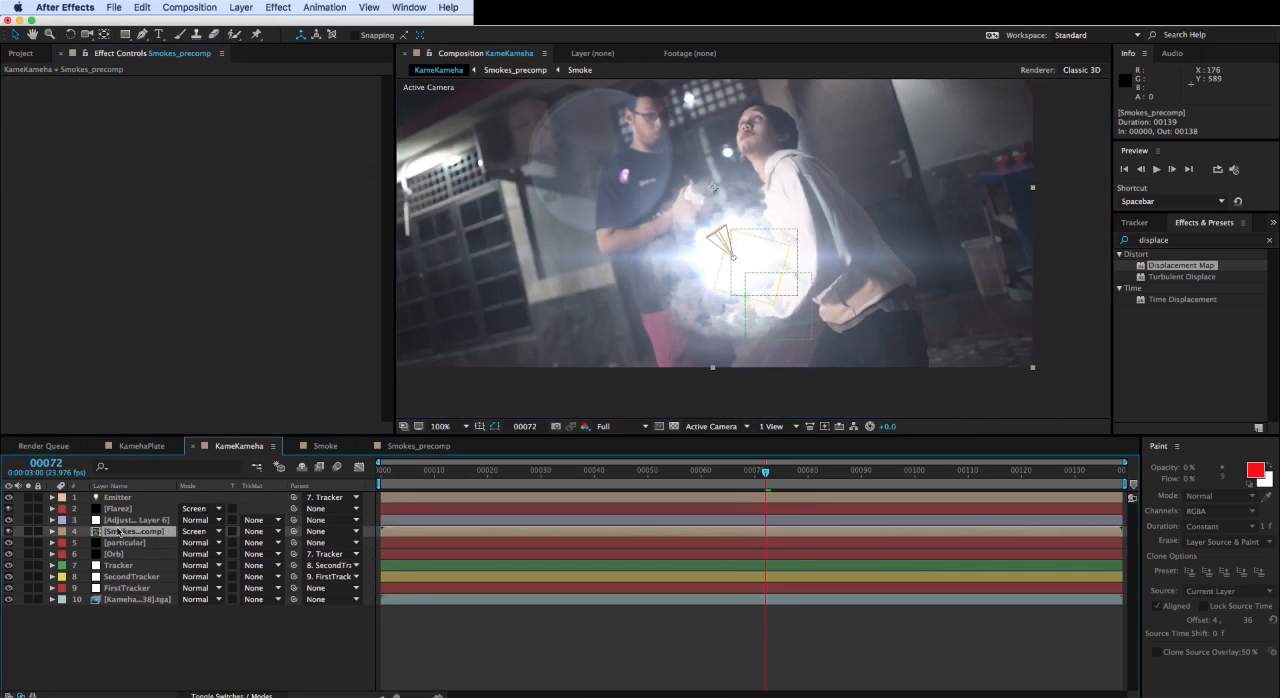
{"action": "key", "text": "t"}
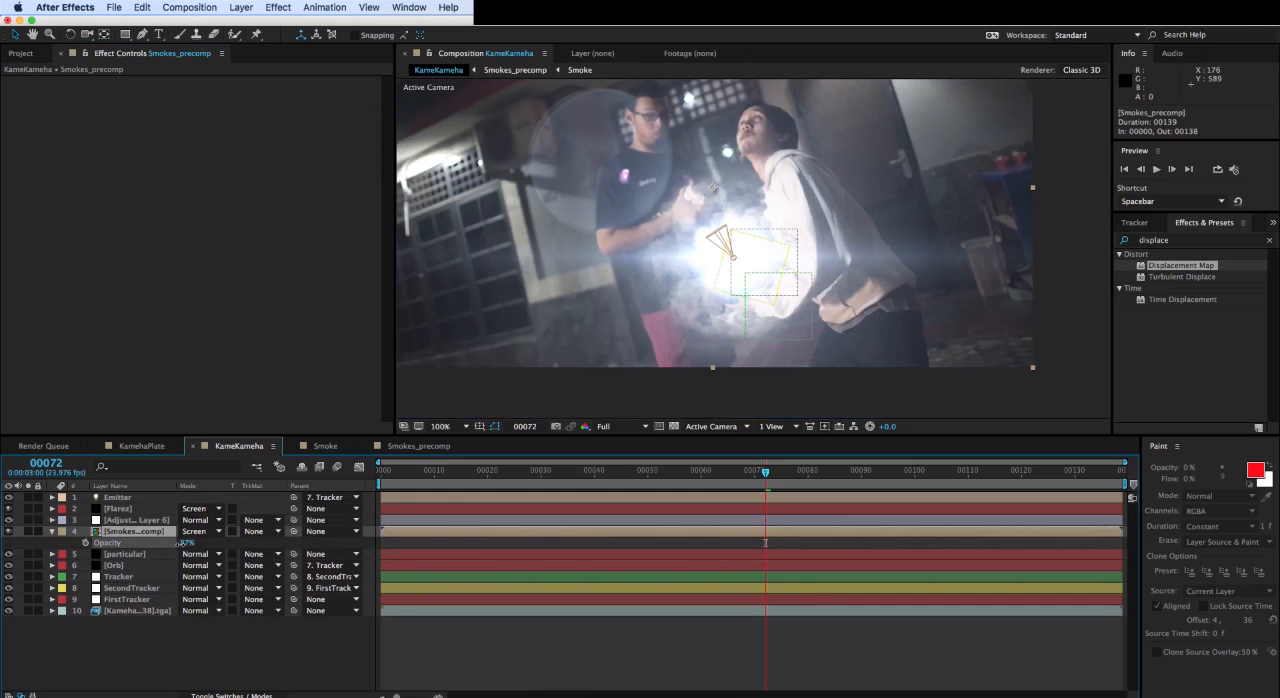
{"action": "left_click_drag", "start_coordinate": [165, 547], "coordinate": [158, 547]}
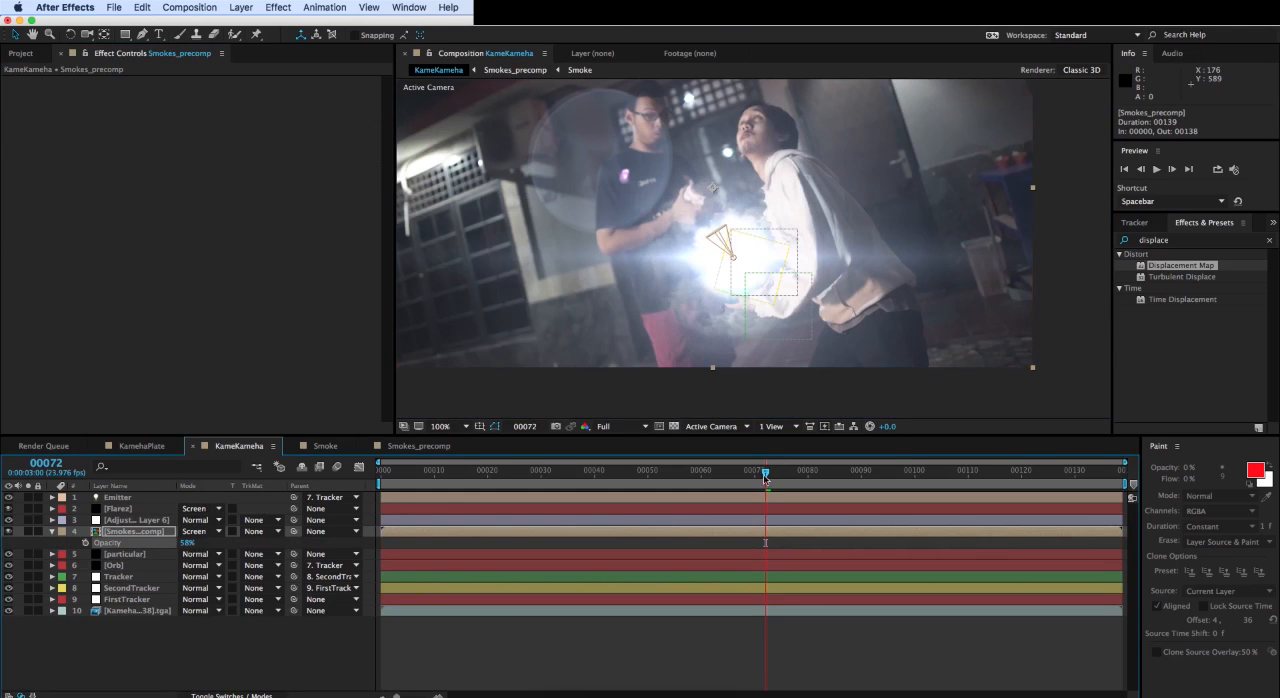
- Scrub through the KameKameha composition to review the smoke, distortion and beam, stopping at frame 94 where the beam fires
{"action": "left_click_drag", "start_coordinate": [766, 472], "coordinate": [1114, 506]}
{"action": "left_click_drag", "start_coordinate": [702, 300], "coordinate": [724, 377]}
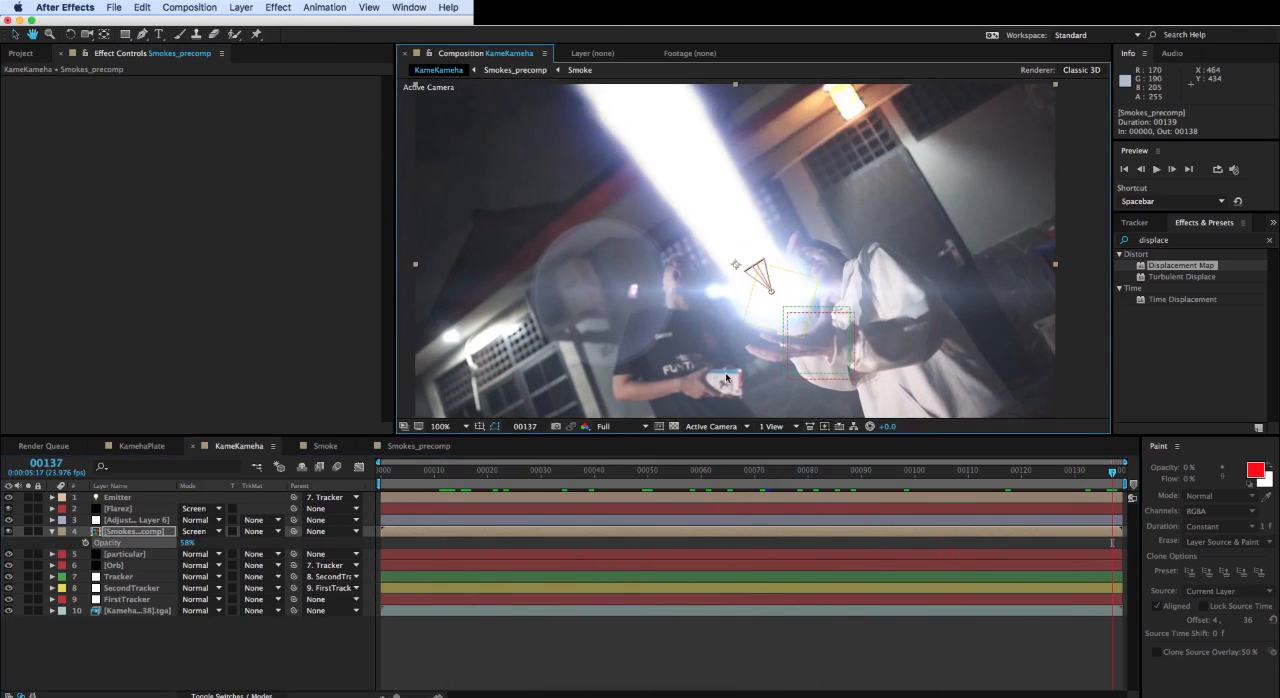
{"action": "left_click_drag", "start_coordinate": [940, 486], "coordinate": [609, 468]}
{"action": "left_click", "coordinate": [743, 468]}
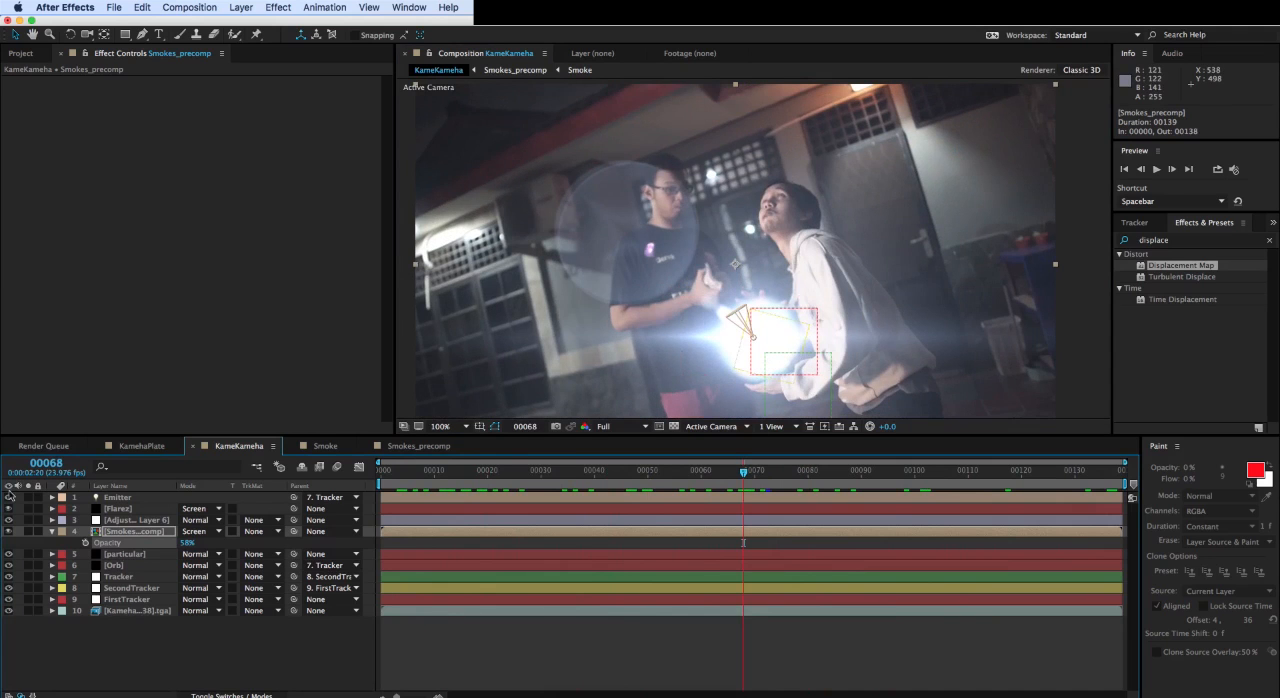
{"action": "left_click", "coordinate": [444, 511]}
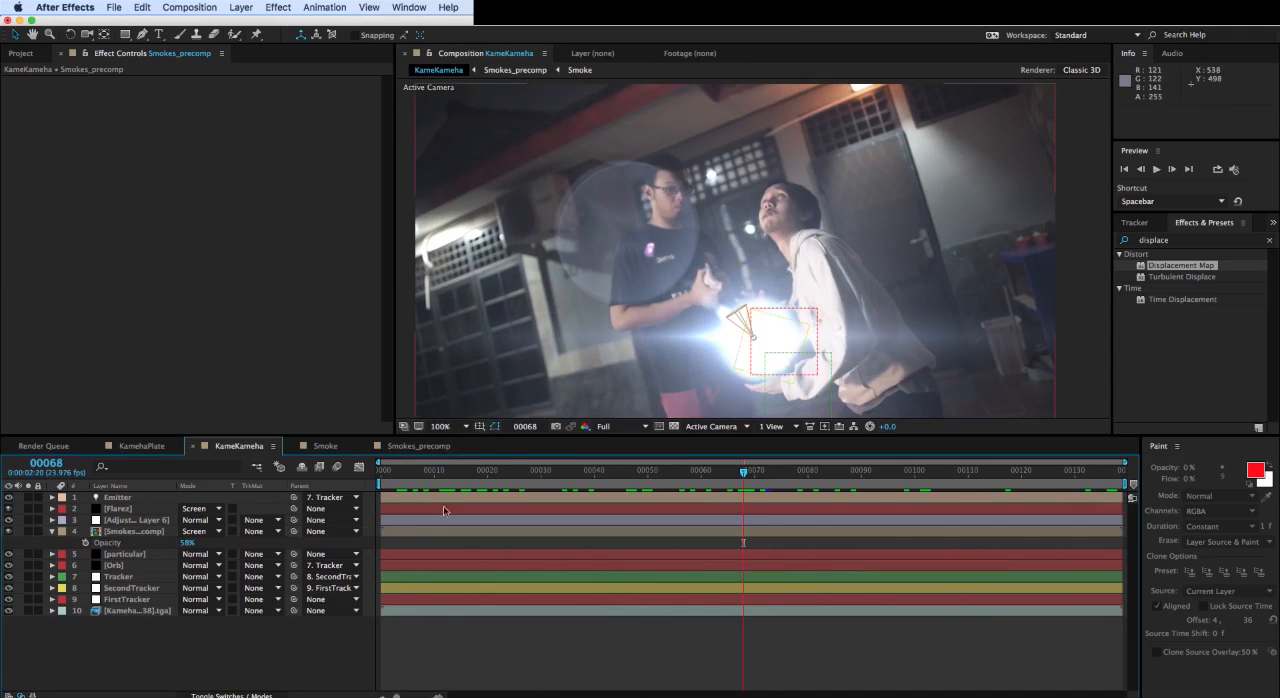
{"action": "left_click_drag", "start_coordinate": [743, 471], "coordinate": [643, 471]}
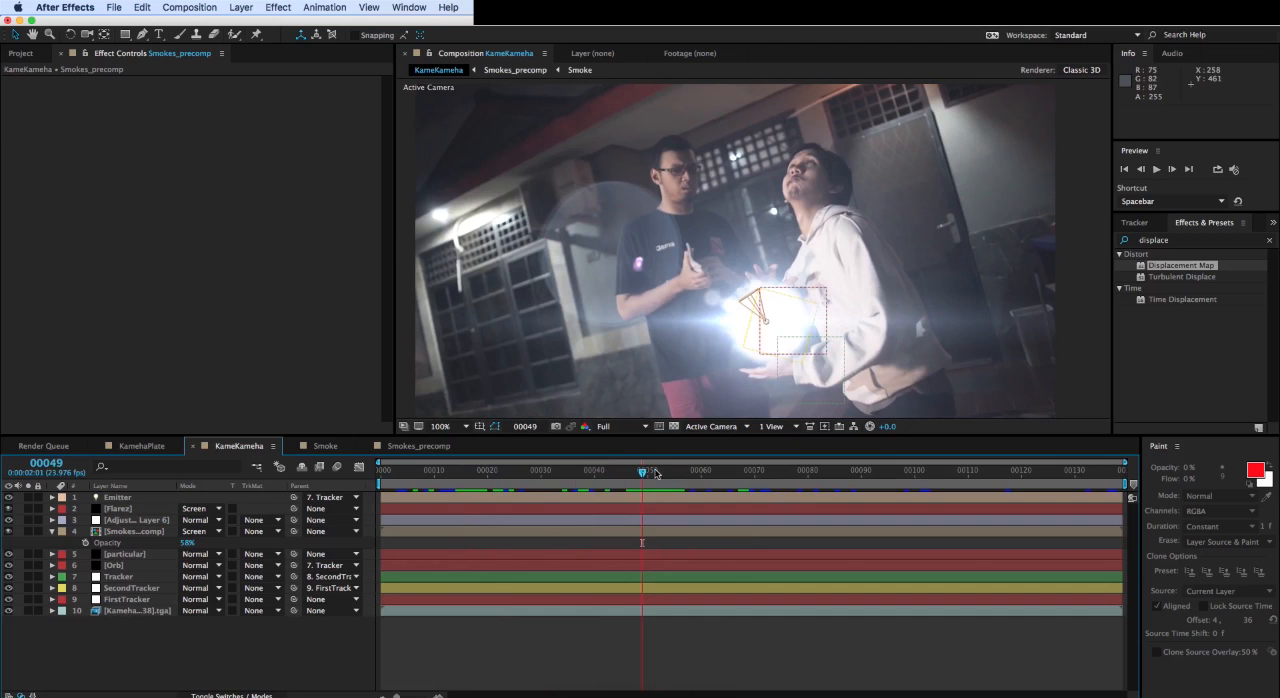
{"action": "left_click_drag", "start_coordinate": [656, 474], "coordinate": [884, 470]}
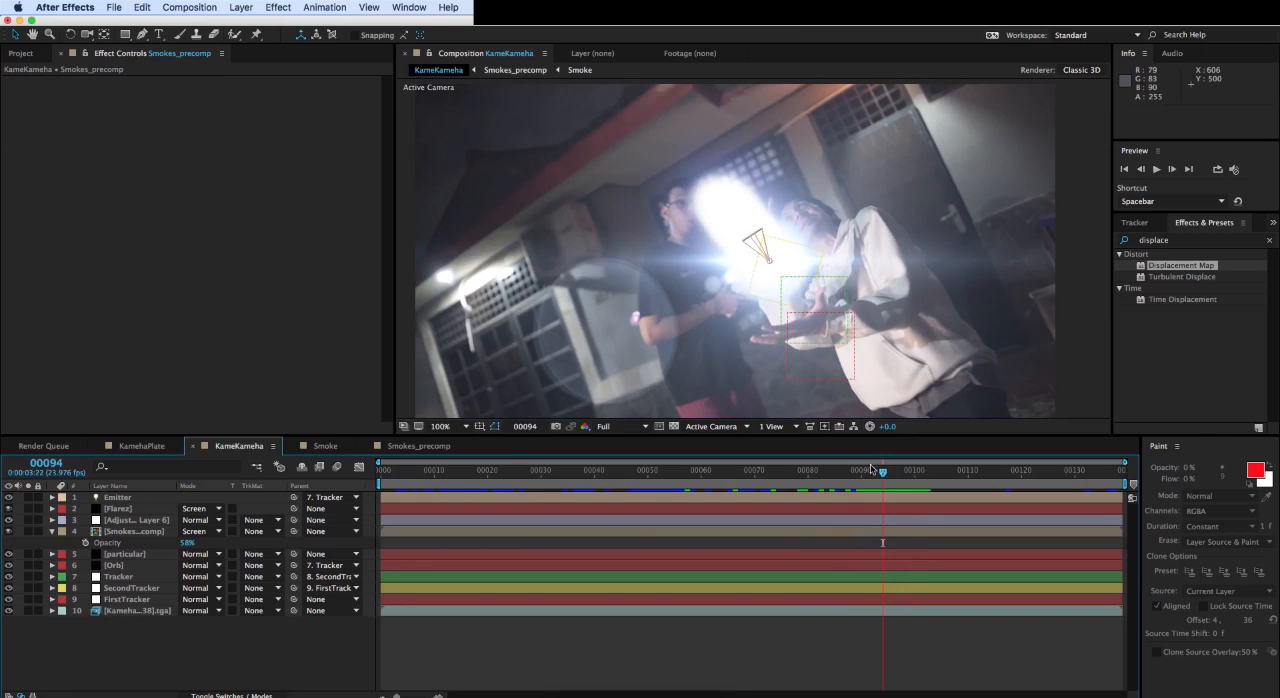
- Add an Optical Flares Brightness keyframe of 160 to the Flarez layer at frame 93
{"action": "left_click", "coordinate": [120, 509]}
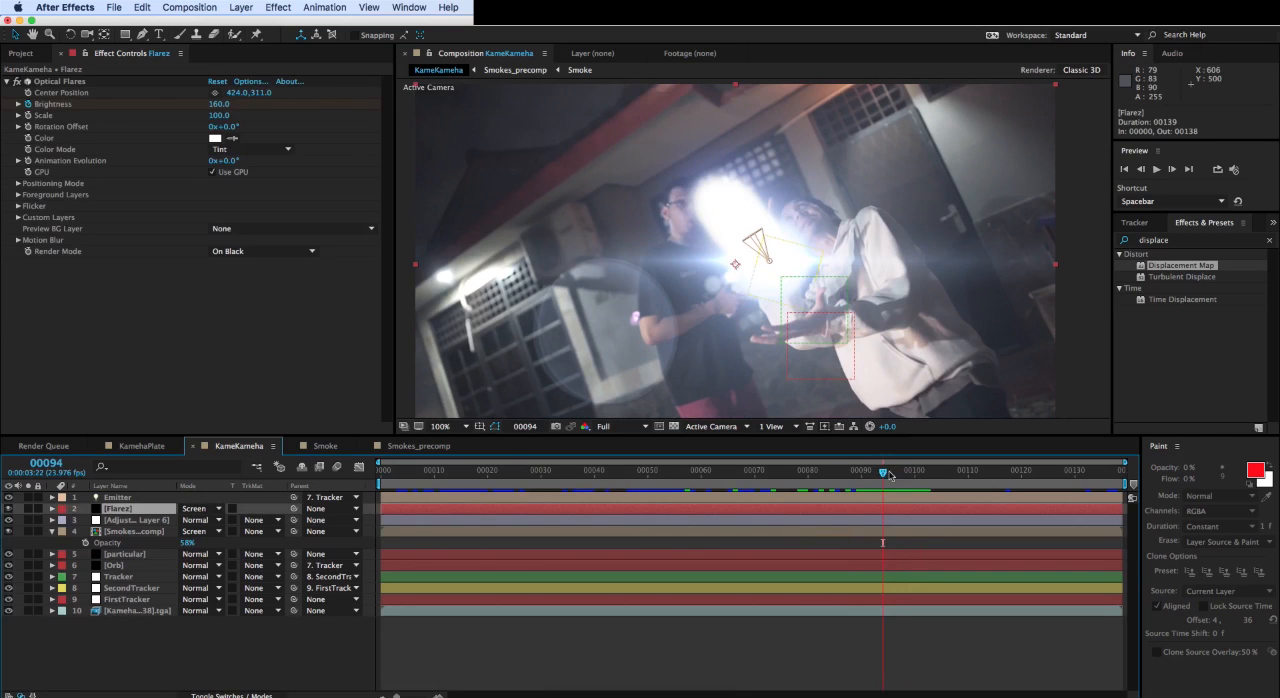
{"action": "mouse_move", "coordinate": [890, 474]}
{"action": "left_mouse_down"}
{"action": "mouse_move", "coordinate": [870, 472]}
{"action": "mouse_move", "coordinate": [881, 477]}
{"action": "left_mouse_up"}
{"action": "left_click_drag", "start_coordinate": [881, 477], "coordinate": [876, 476]}
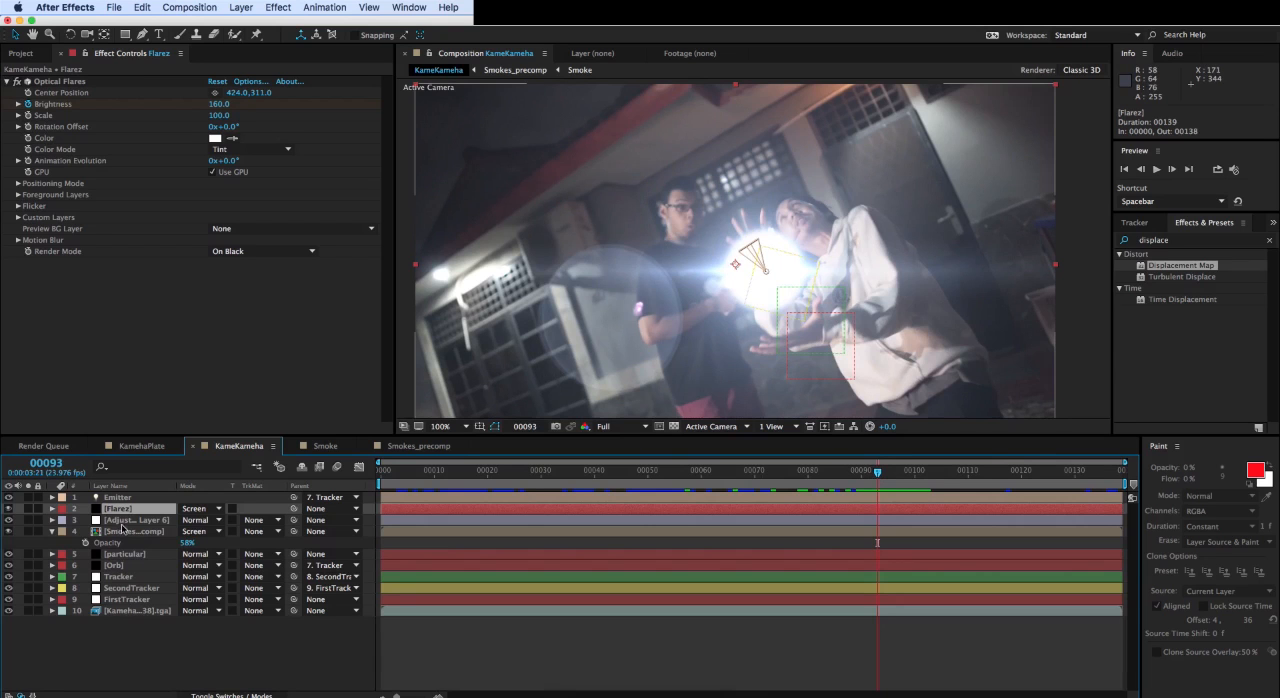
{"action": "key", "text": "u"}
{"action": "left_click", "coordinate": [19, 531]}
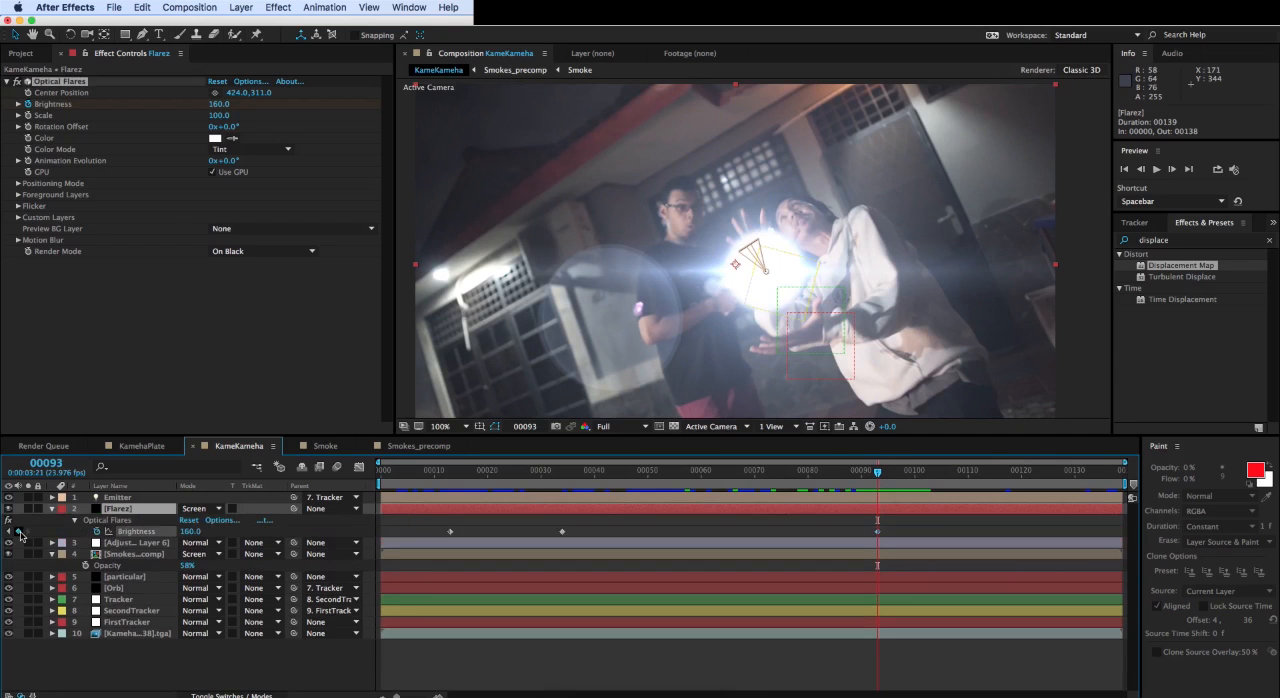
- Raise the Flarez layer's Optical Flares Brightness to 300 at frame 94 and advance to frame 96
{"action": "left_click", "coordinate": [1158, 172]}
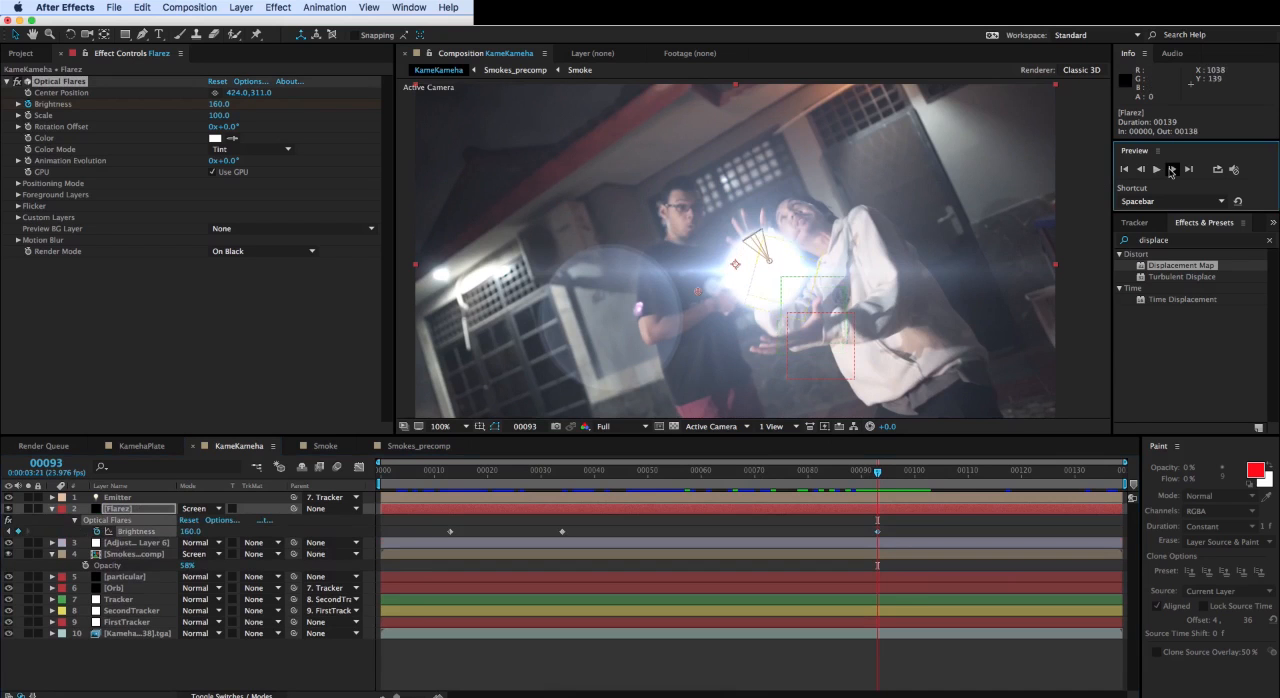
{"action": "left_click_drag", "start_coordinate": [213, 105], "coordinate": [228, 103]}
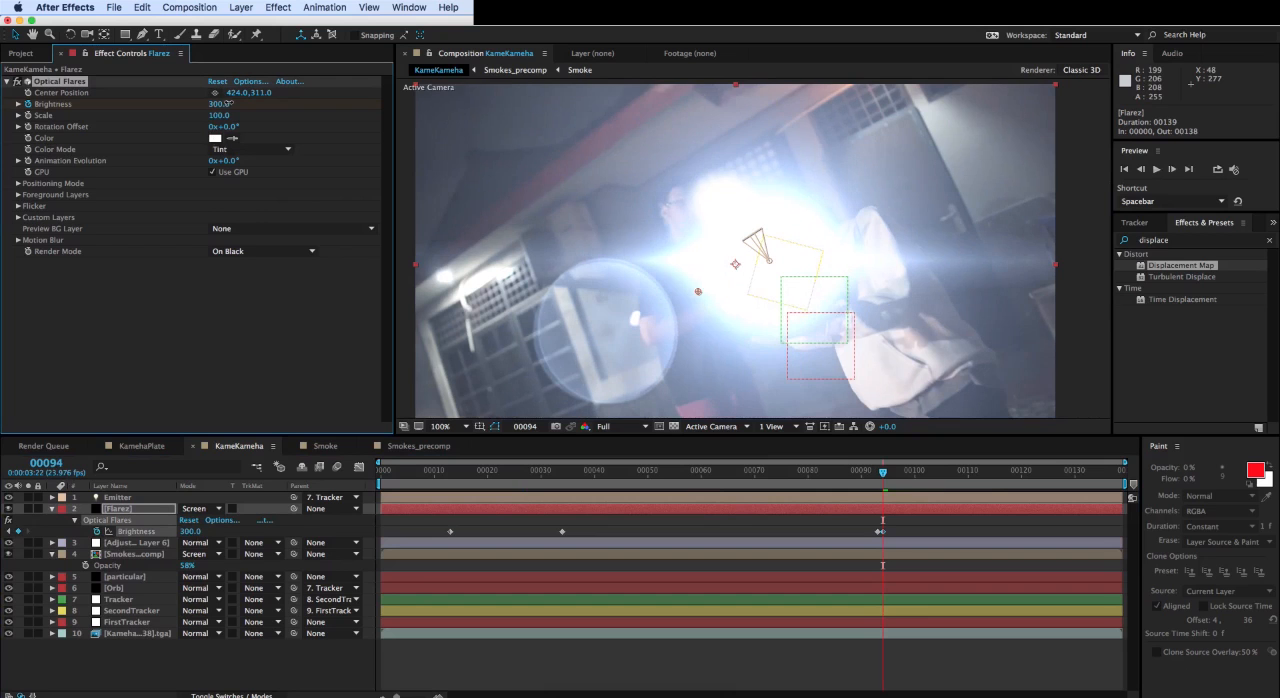
{"action": "left_click", "coordinate": [1172, 170]}
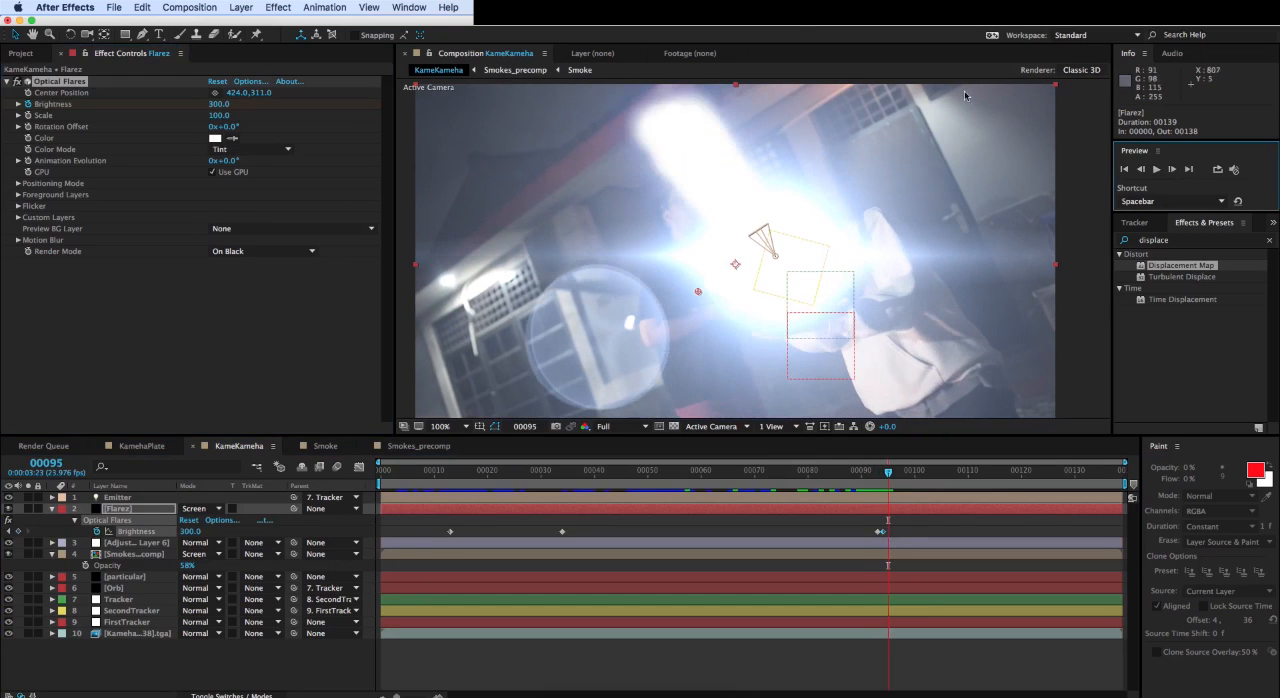
{"action": "left_click", "coordinate": [1172, 169]}
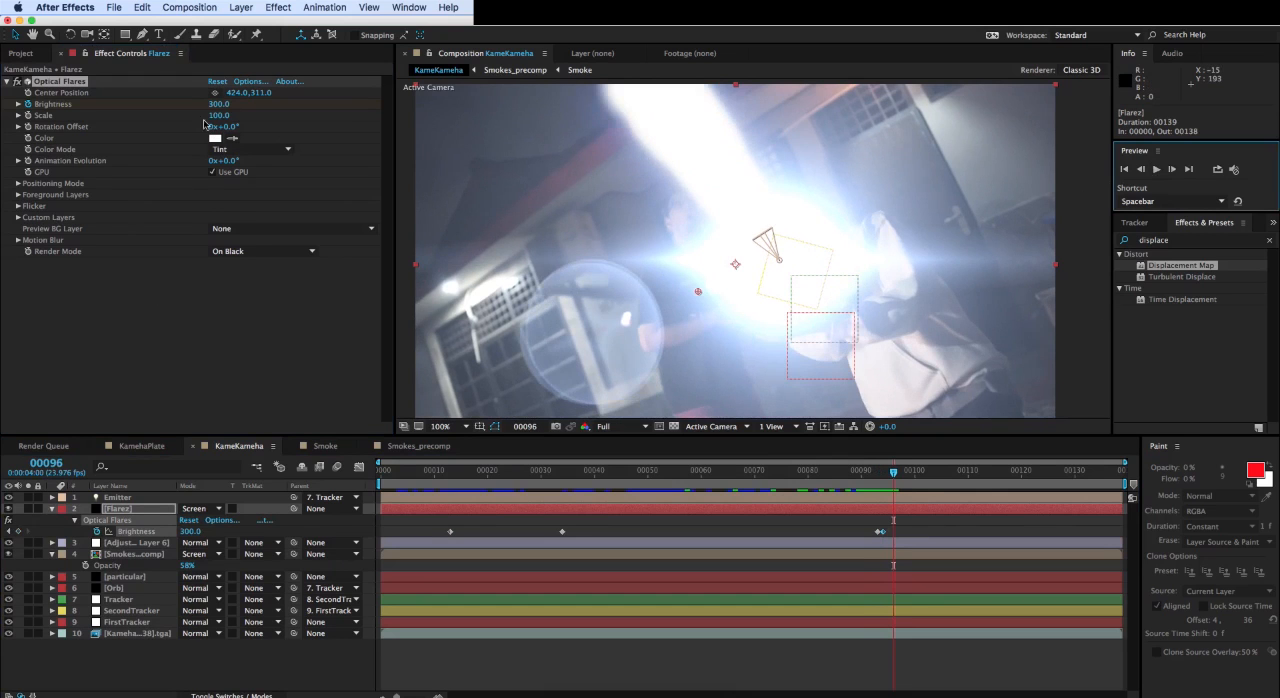
- Set the Flarez layer's Optical Flares Brightness to 190 at frame 96 and review the frames up to 118
{"action": "left_click_drag", "start_coordinate": [216, 106], "coordinate": [209, 104]}
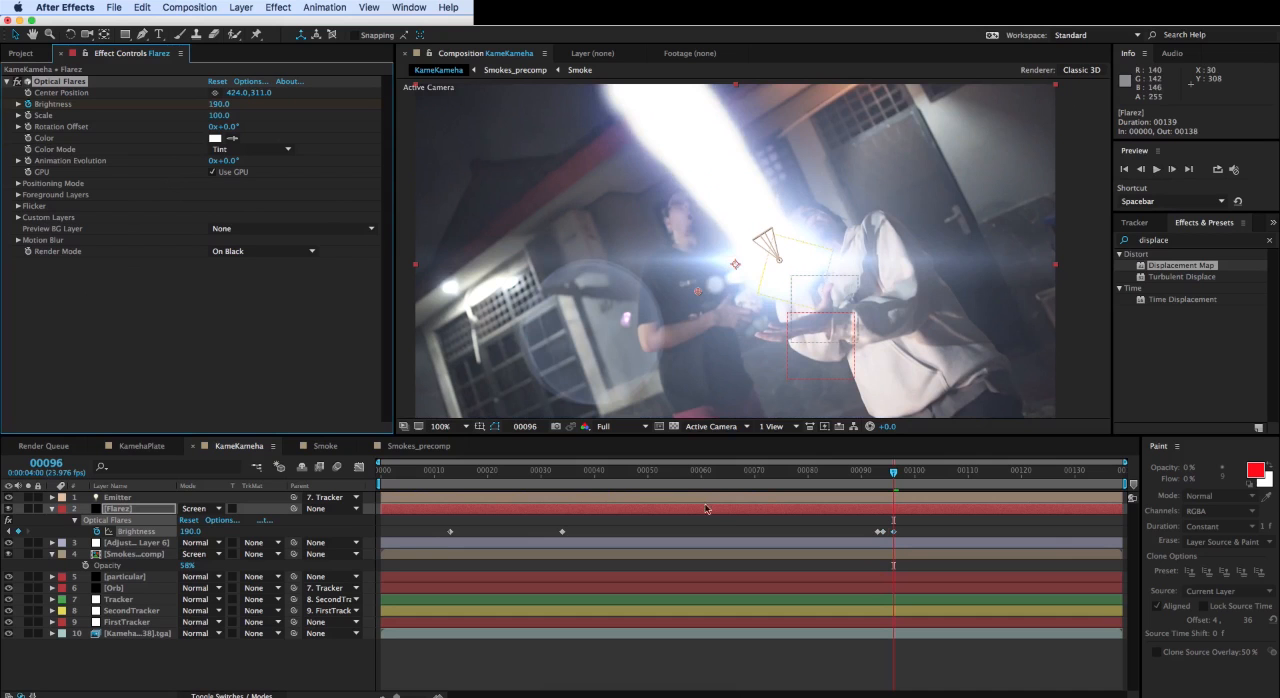
{"action": "left_click_drag", "start_coordinate": [893, 470], "coordinate": [1010, 461]}
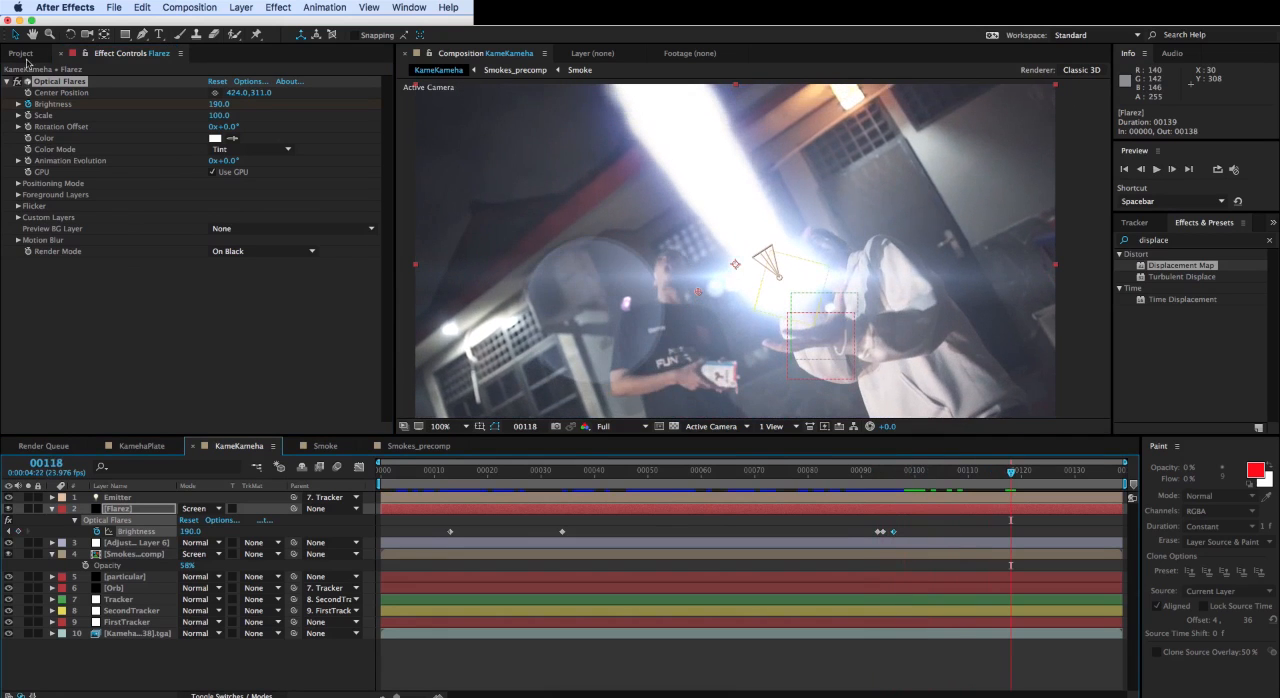
{"action": "mouse_move", "coordinate": [900, 470]}
{"action": "left_mouse_down"}
{"action": "mouse_move", "coordinate": [873, 474]}
{"action": "mouse_move", "coordinate": [893, 470]}
{"action": "left_mouse_up"}
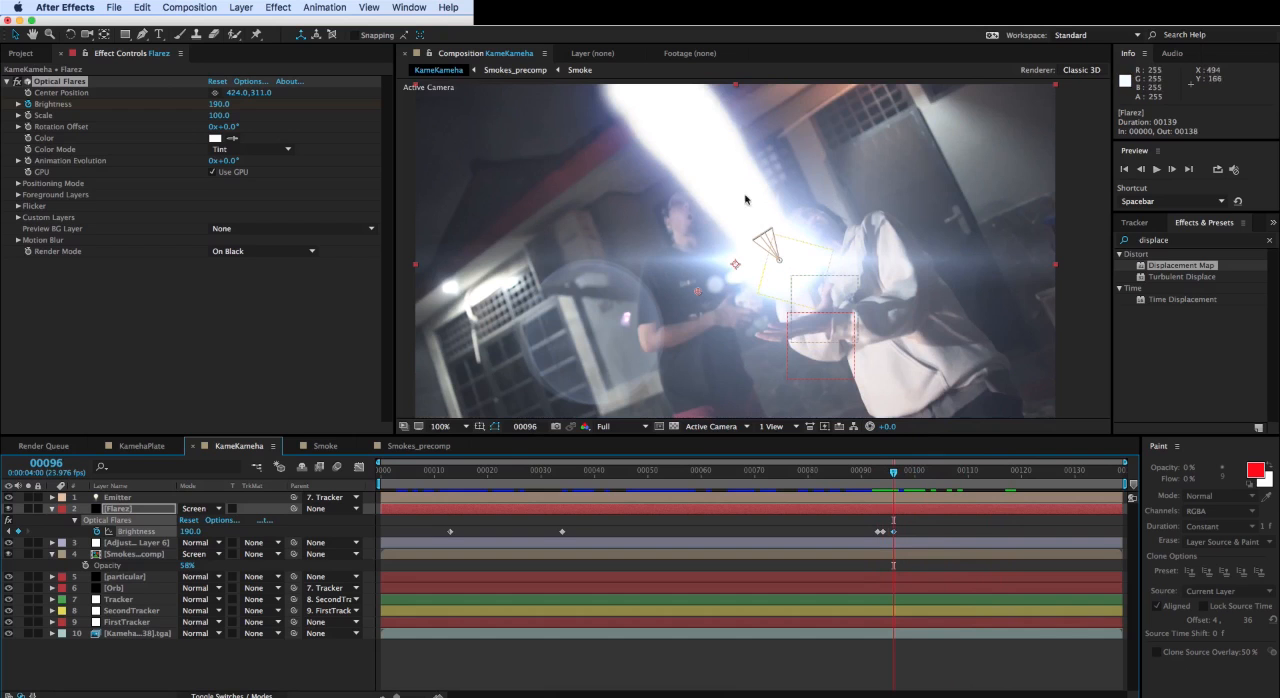
- Open the shockw footage from the project's finished folder and preview its opening frames
{"action": "left_click", "coordinate": [18, 54]}
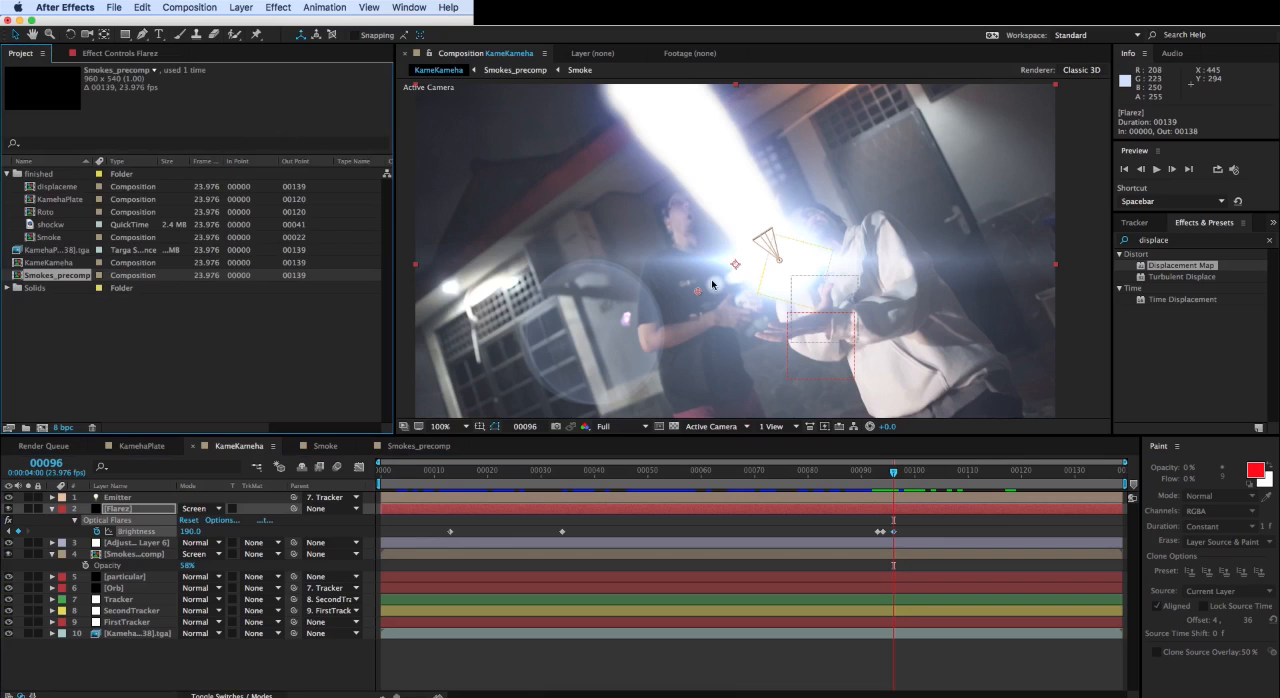
{"action": "left_click", "coordinate": [155, 340]}
{"action": "left_click", "coordinate": [31, 228]}
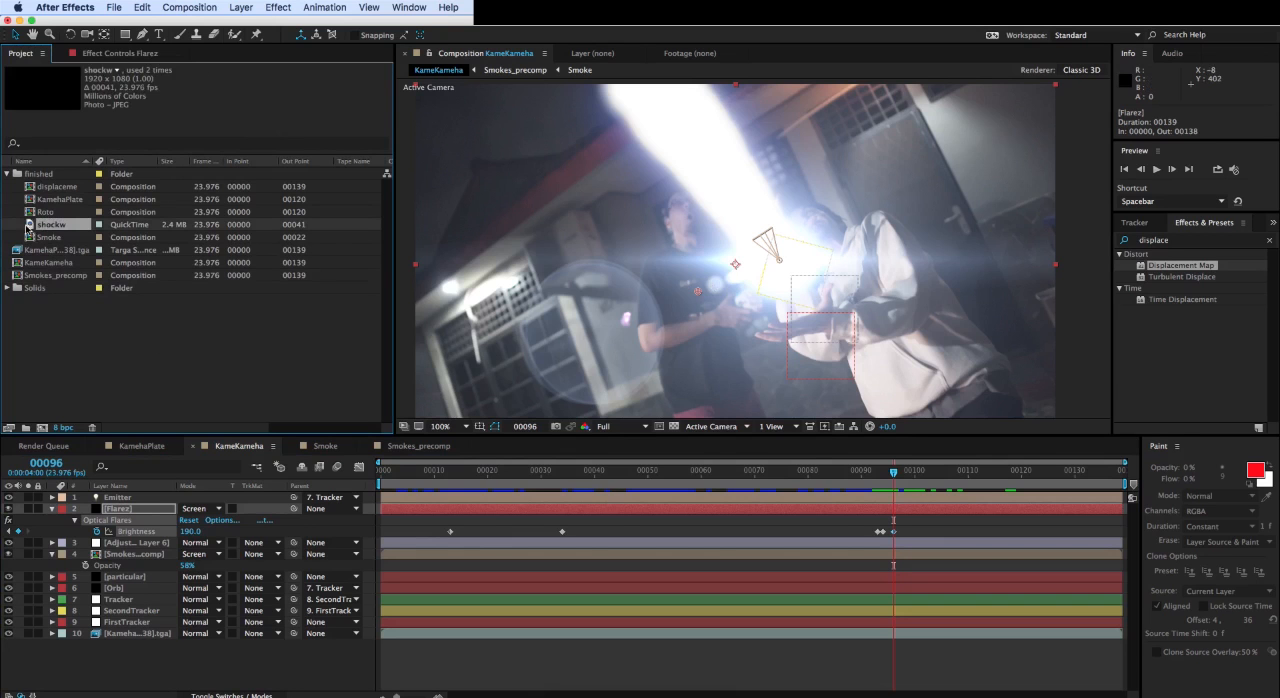
{"action": "double_click", "coordinate": [30, 226]}
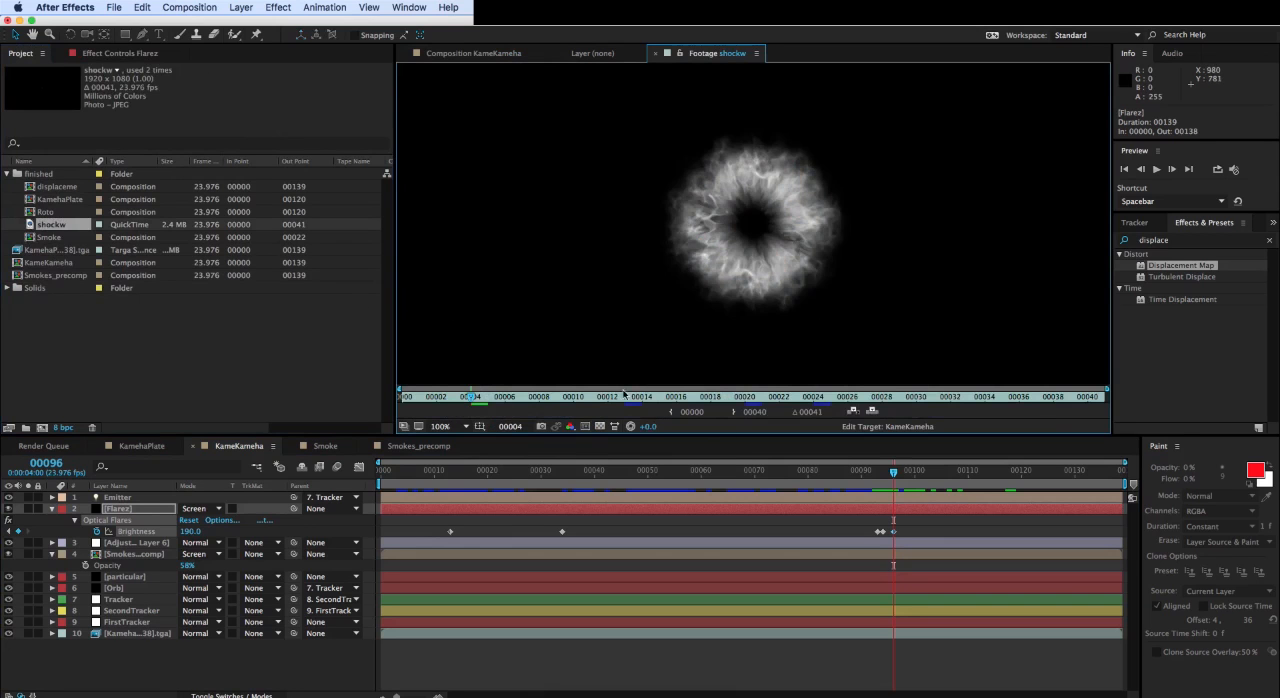
{"action": "left_click_drag", "start_coordinate": [528, 397], "coordinate": [499, 397]}
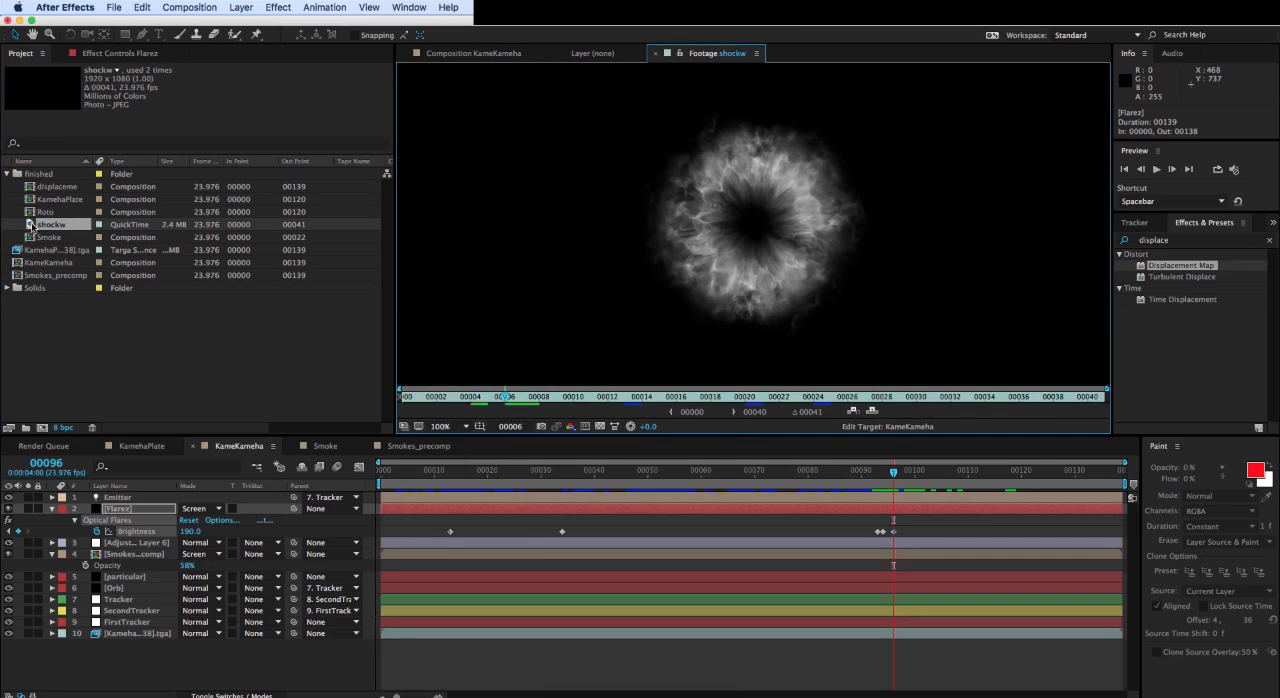
- Add the shockw footage below the Flarez layer in KameKameha and shift it to start at frame 93
{"action": "left_click_drag", "start_coordinate": [30, 226], "coordinate": [150, 546]}
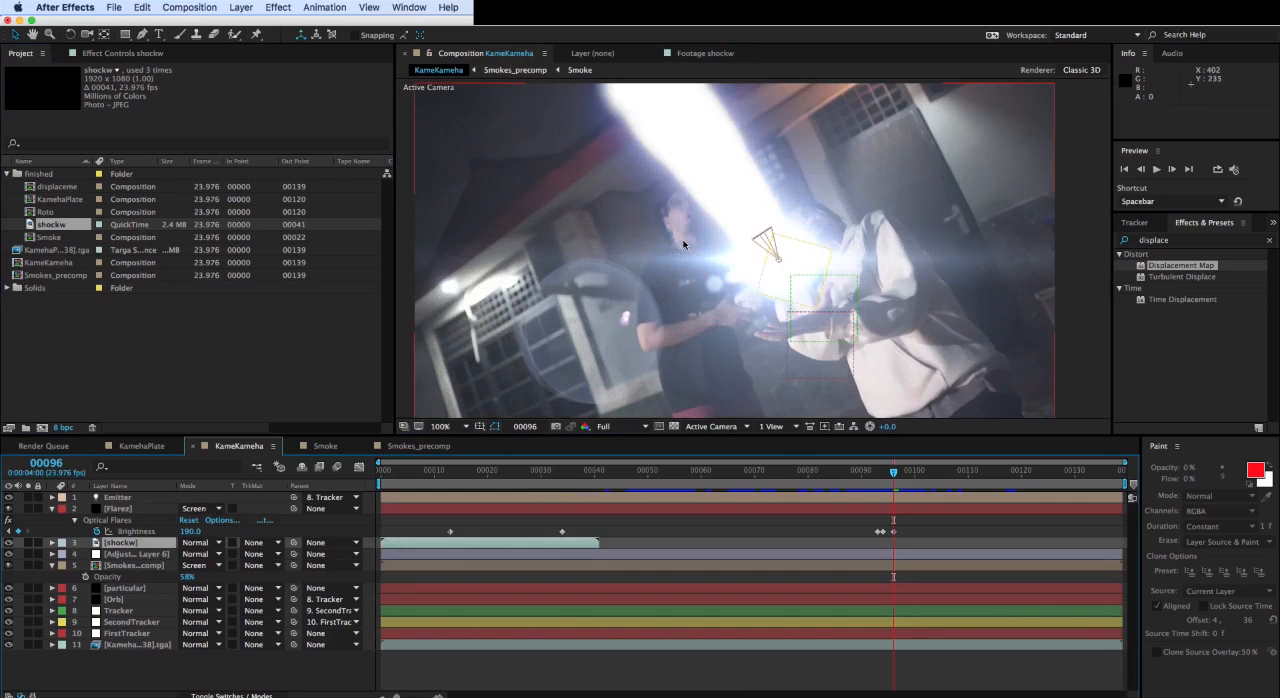
{"action": "left_click_drag", "start_coordinate": [893, 480], "coordinate": [884, 479]}
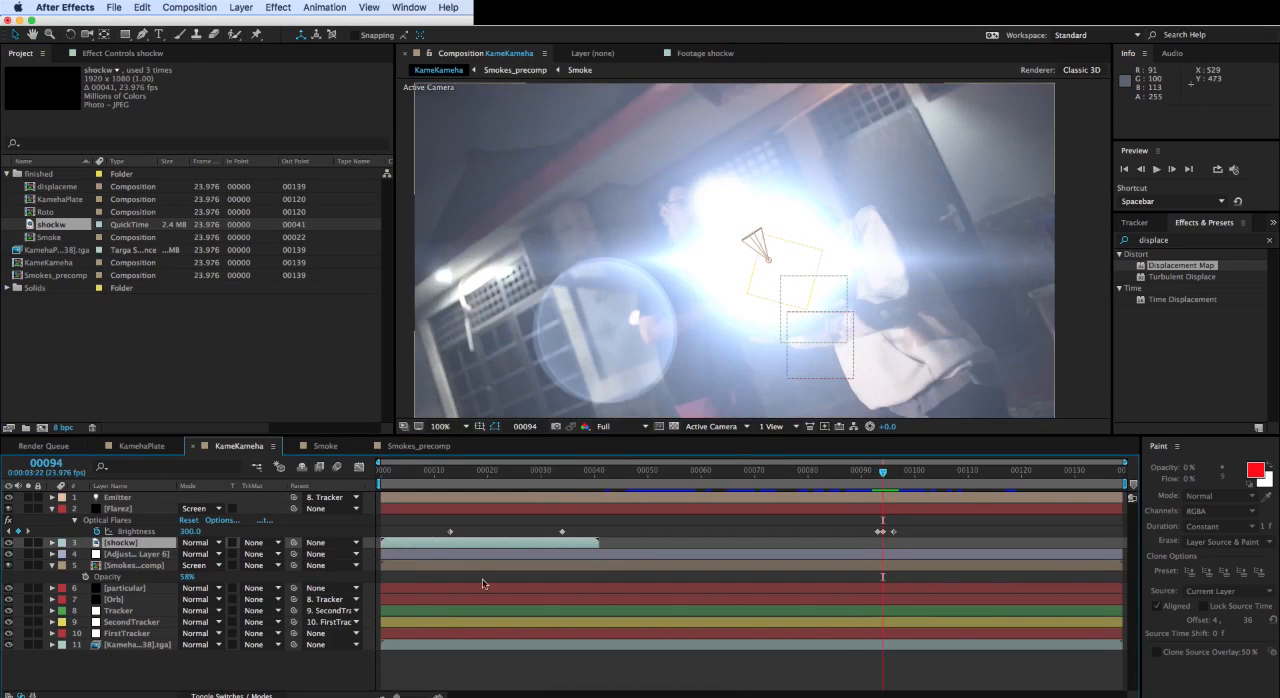
{"action": "left_click_drag", "start_coordinate": [398, 544], "coordinate": [930, 545]}
{"action": "left_click_drag", "start_coordinate": [883, 470], "coordinate": [884, 472]}
{"action": "left_click_drag", "start_coordinate": [927, 544], "coordinate": [889, 544]}
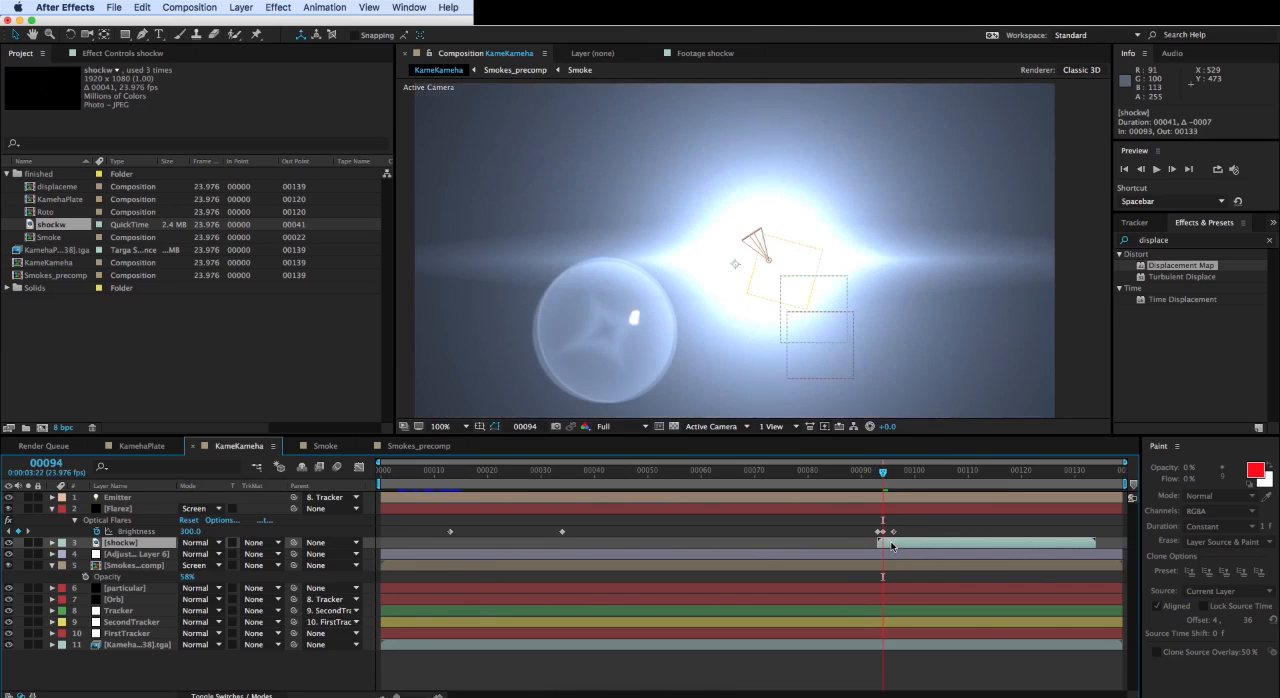
- Move the shockw layer over the energy ball at frame 96 and parent it to the Tracker layer
{"action": "left_click_drag", "start_coordinate": [884, 476], "coordinate": [895, 474]}
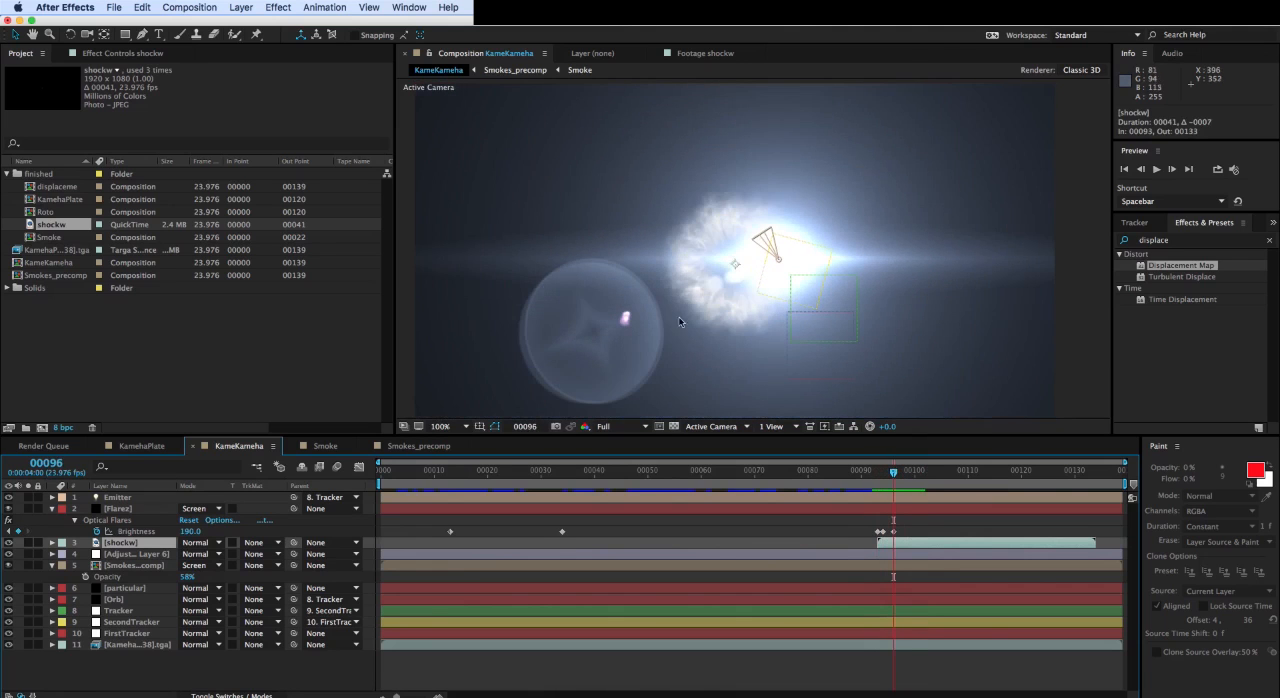
{"action": "left_click_drag", "start_coordinate": [691, 343], "coordinate": [731, 343]}
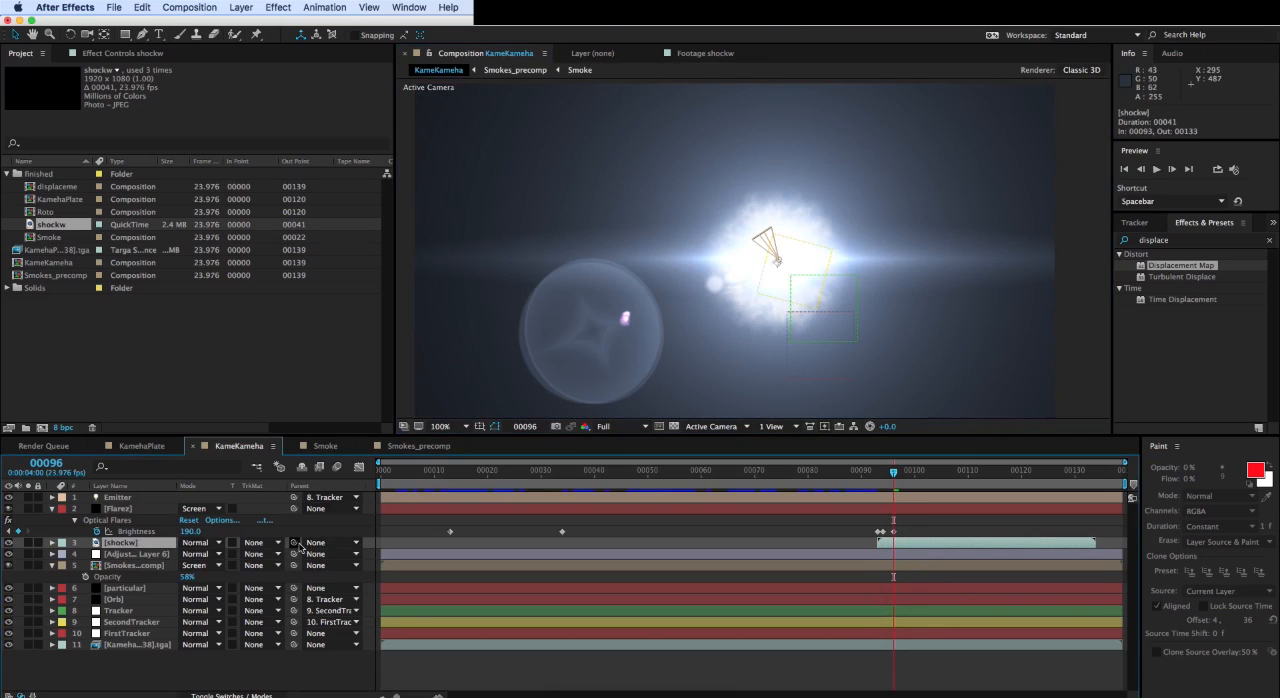
{"action": "left_click_drag", "start_coordinate": [294, 542], "coordinate": [139, 614]}
{"action": "left_click", "coordinate": [139, 614]}
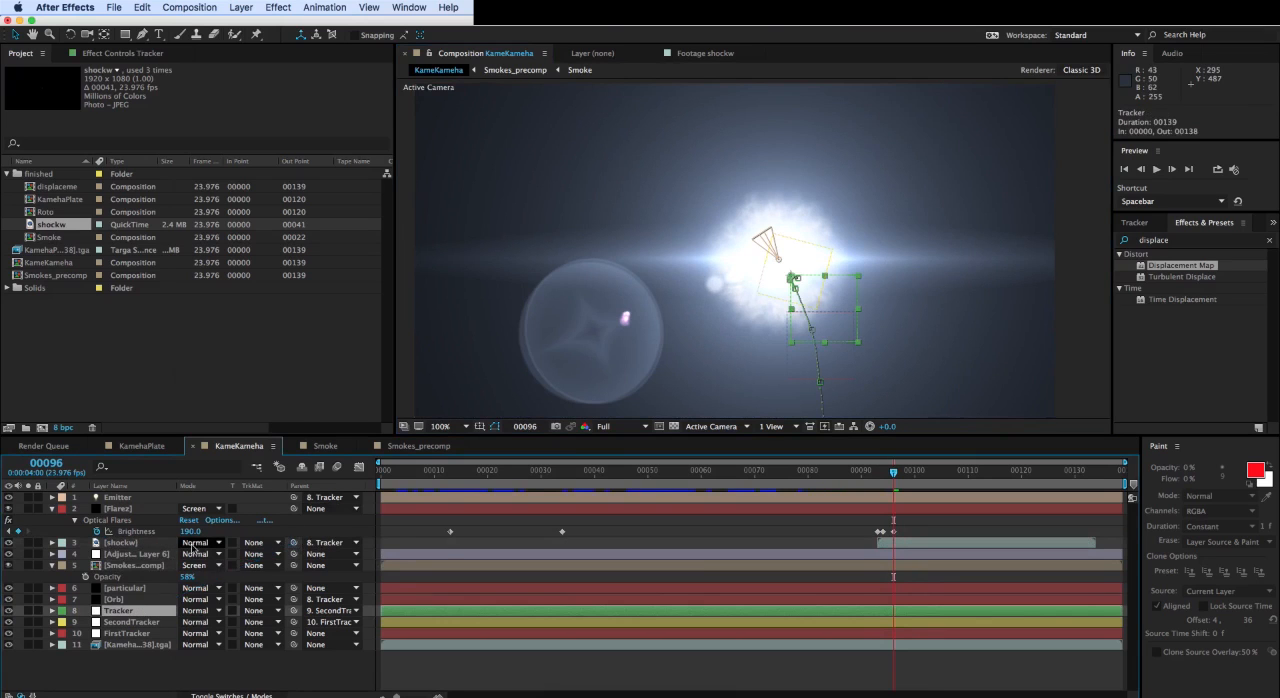
- Set the shockw layer's blending mode to Screen and review the shockwave up to frame 138, ending at frame 92
{"action": "left_click", "coordinate": [190, 543]}
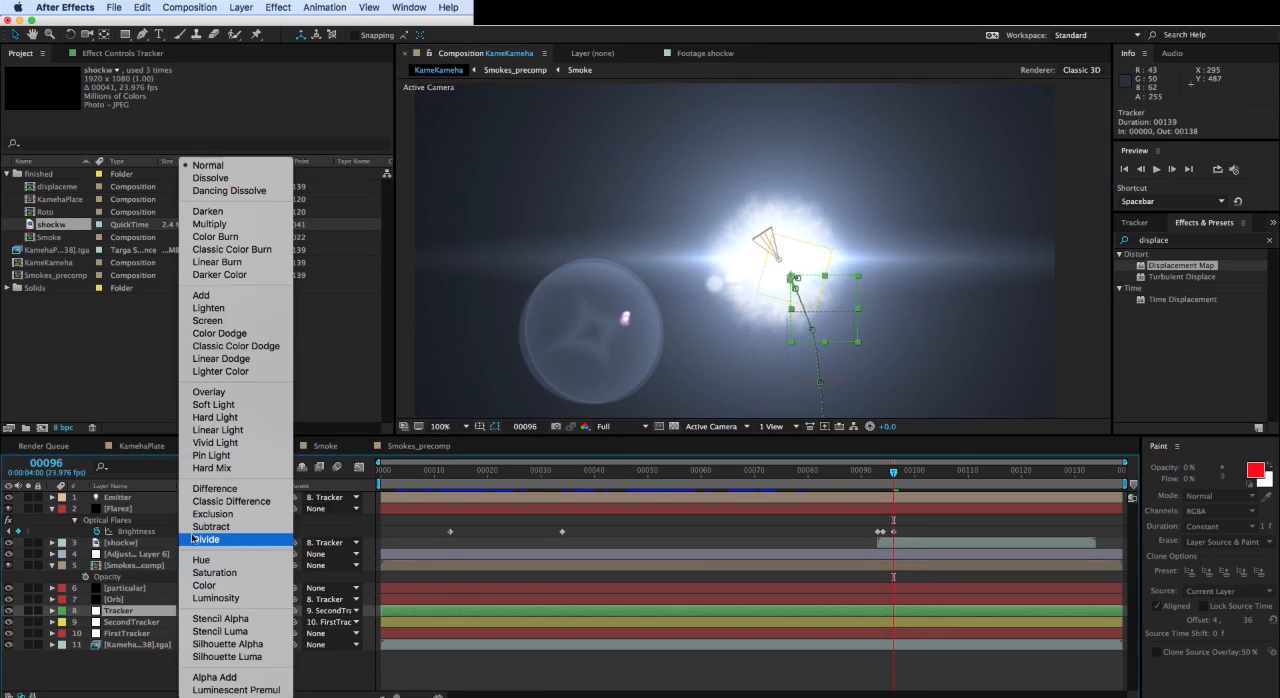
{"action": "left_click", "coordinate": [213, 321]}
{"action": "left_click_drag", "start_coordinate": [896, 472], "coordinate": [1121, 485]}
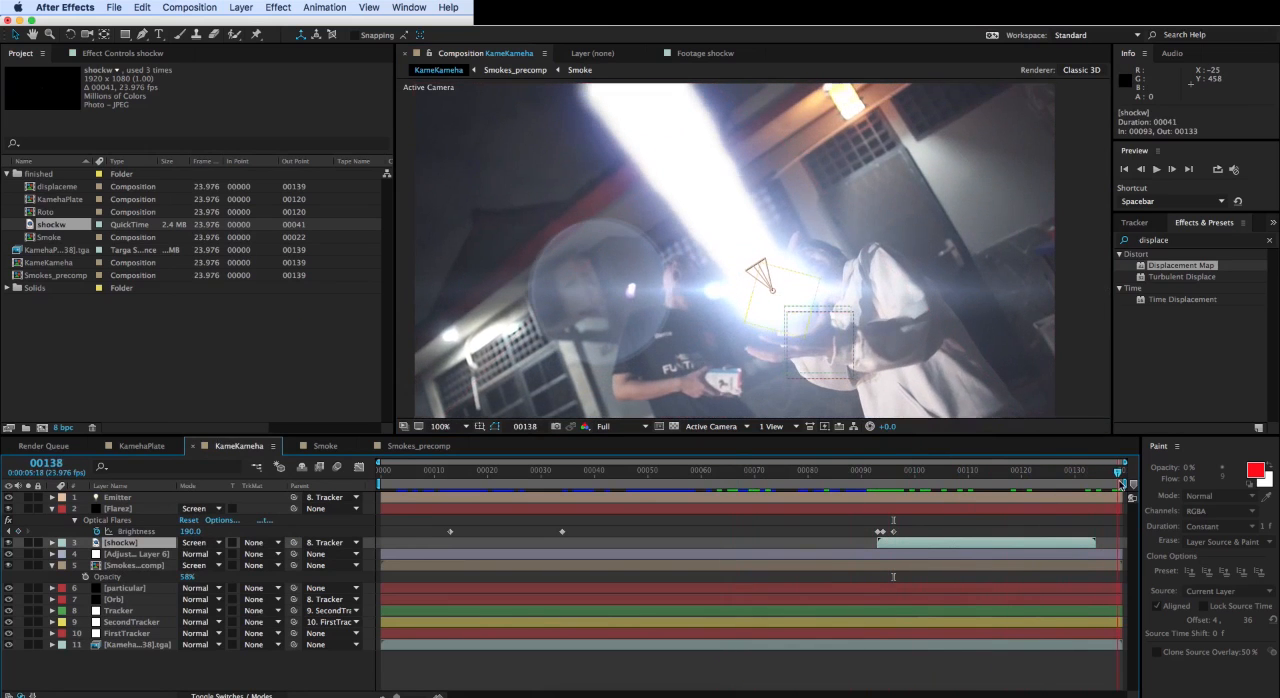
{"action": "left_click_drag", "start_coordinate": [885, 476], "coordinate": [872, 488]}
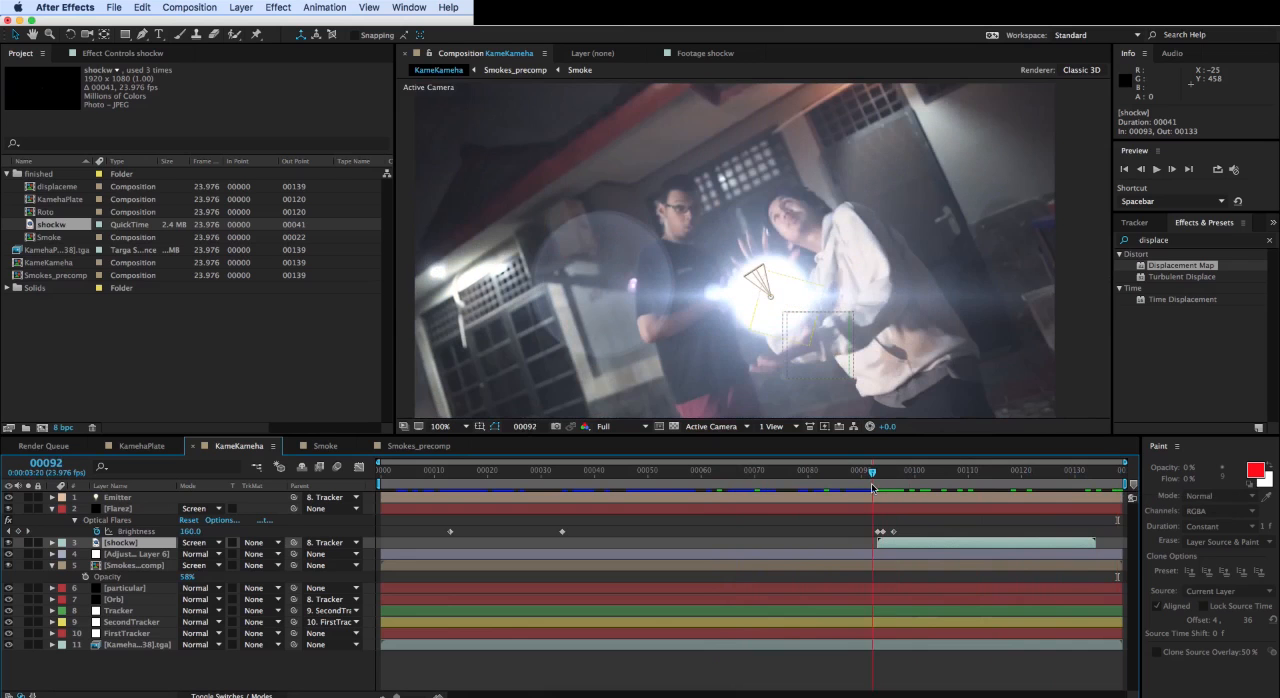
- Create a 960 x 540 px bright blue solid named glow above the shockw layer
{"action": "left_click", "coordinate": [241, 7]}
{"action": "mouse_move", "coordinate": [241, 22]}
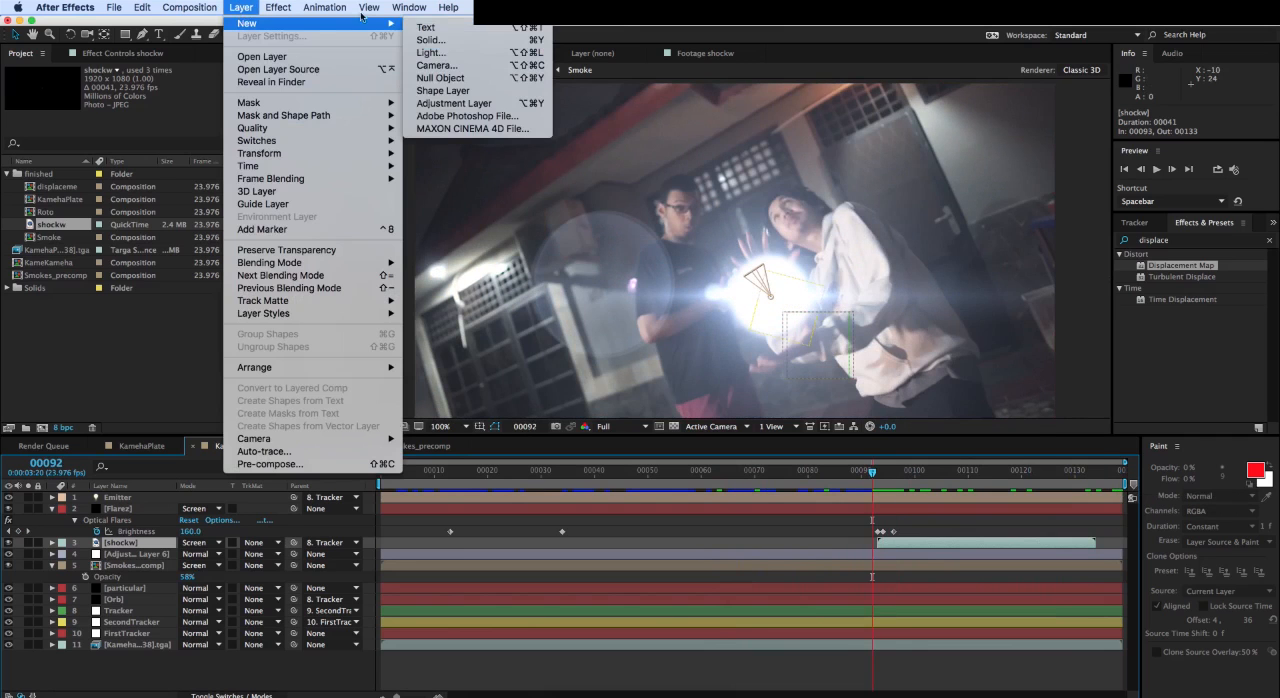
{"action": "left_click", "coordinate": [436, 41]}
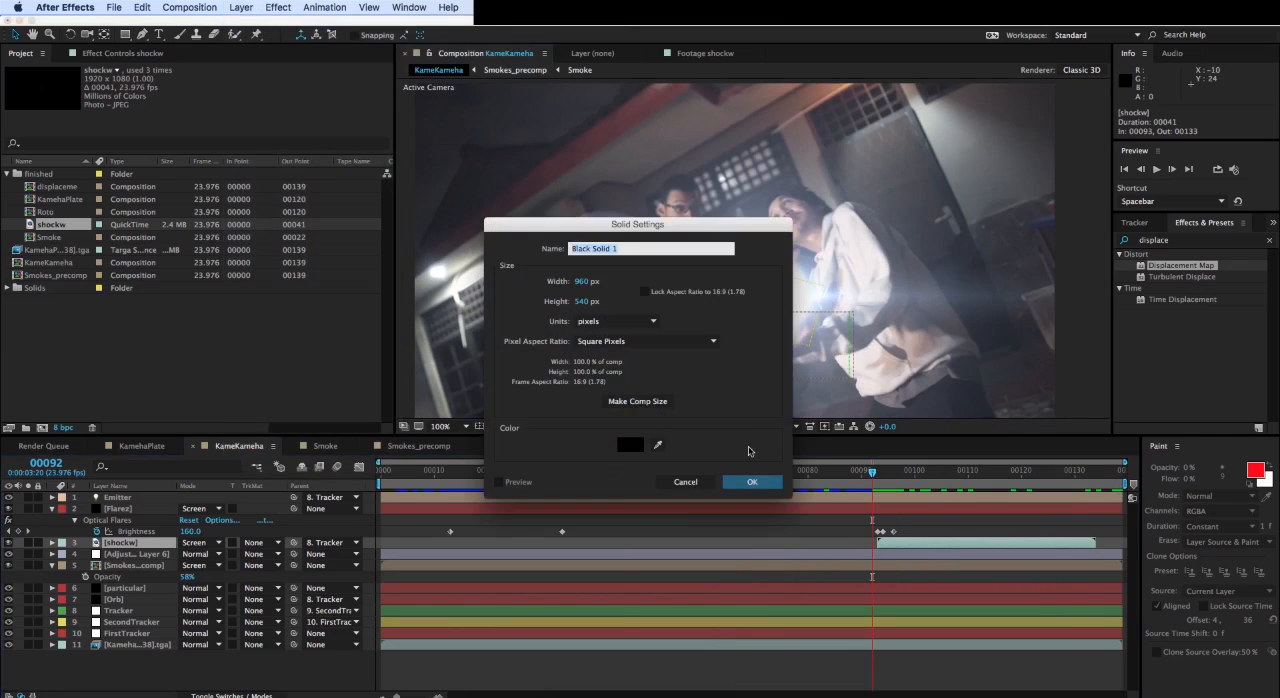
{"action": "left_click", "coordinate": [636, 446]}
{"action": "left_click", "coordinate": [591, 513]}
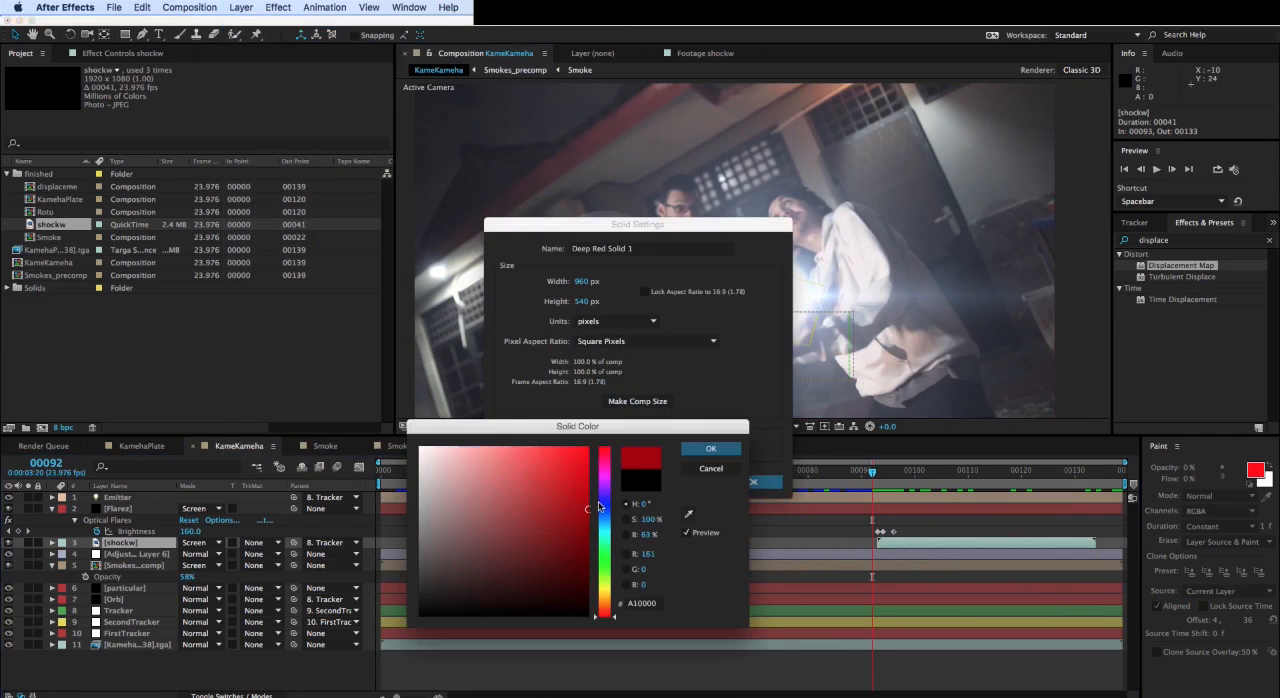
{"action": "left_click", "coordinate": [600, 505]}
{"action": "left_click_drag", "start_coordinate": [577, 478], "coordinate": [577, 413]}
{"action": "left_click", "coordinate": [711, 447]}
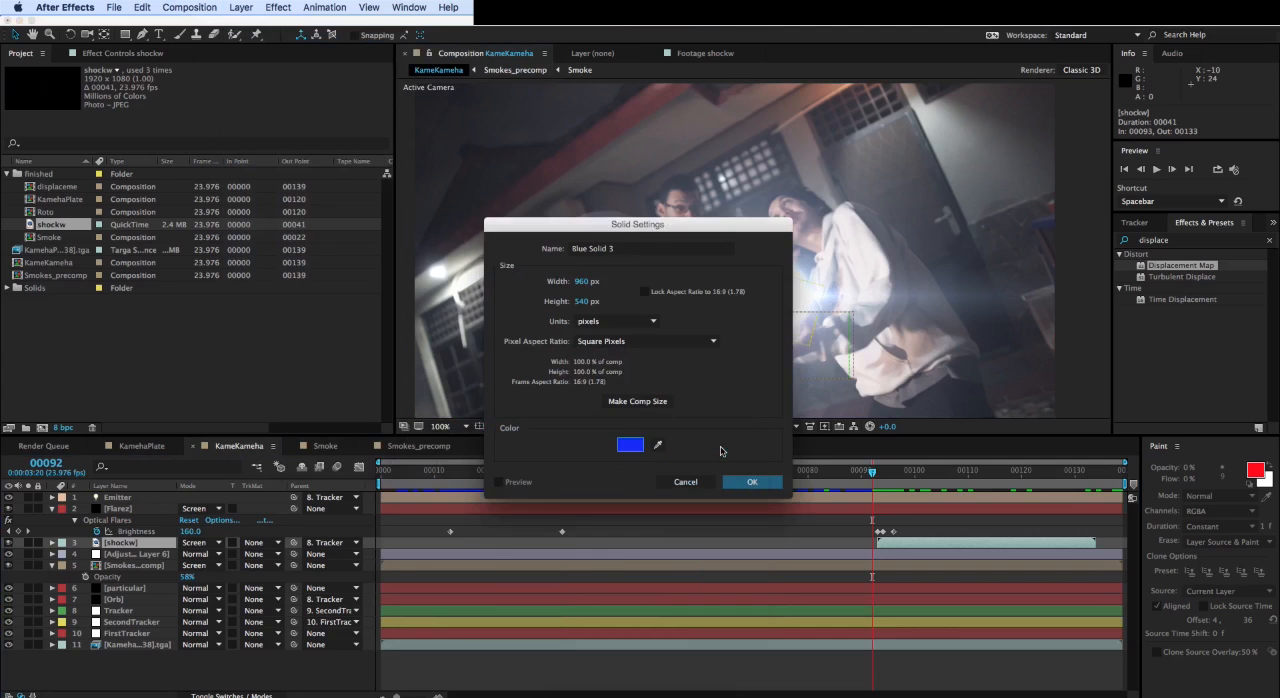
{"action": "left_click", "coordinate": [649, 251]}
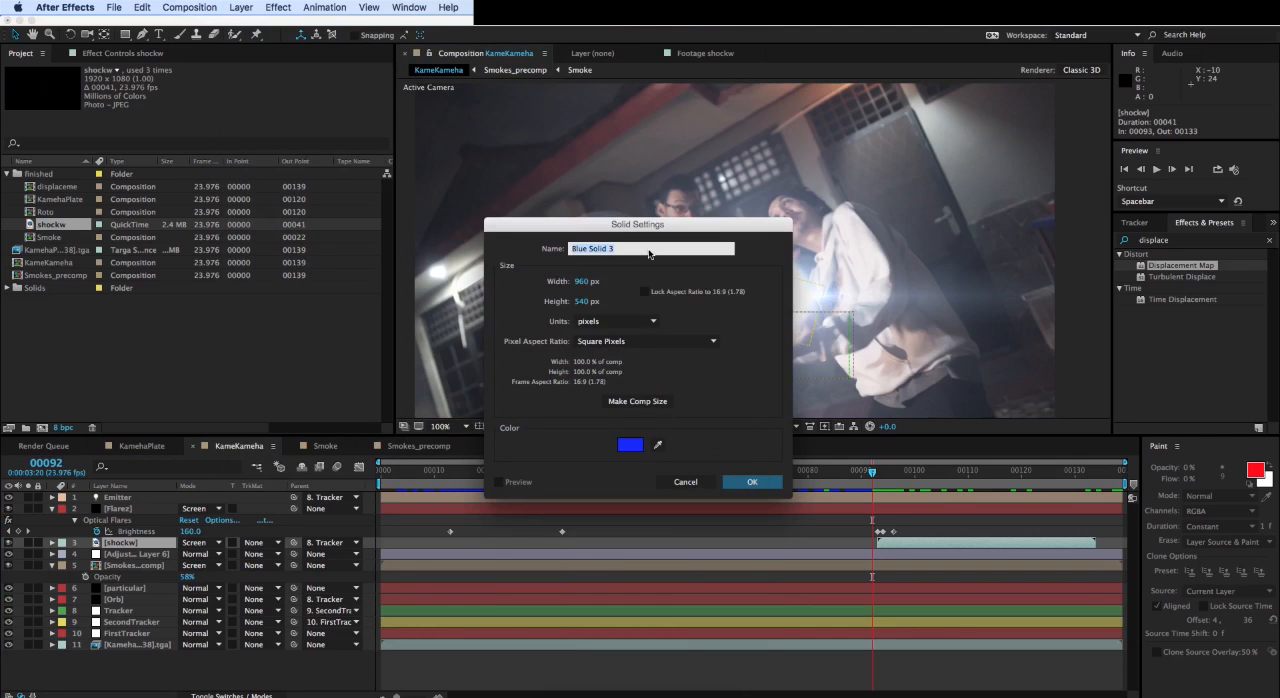
{"action": "key", "text": "BackSpace"}
{"action": "key", "text": "Return"}
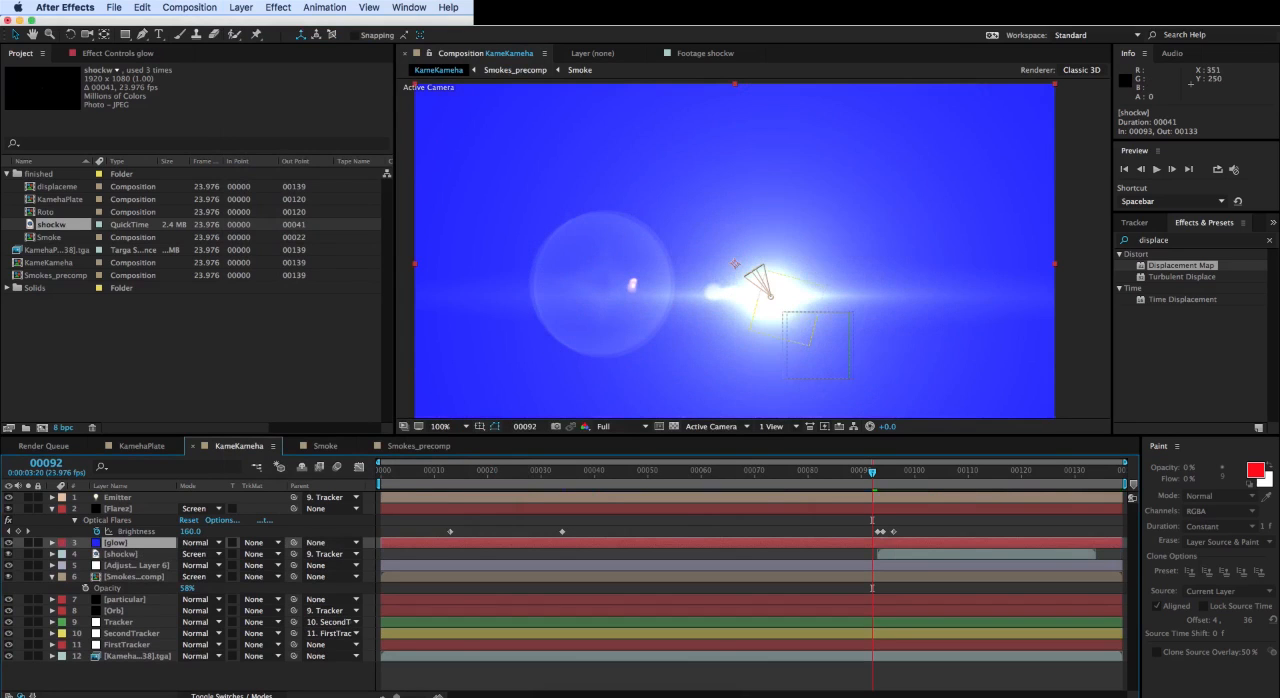
- Find the Stylize Glow effect and apply it to the glow layer
{"action": "left_click", "coordinate": [1177, 239]}
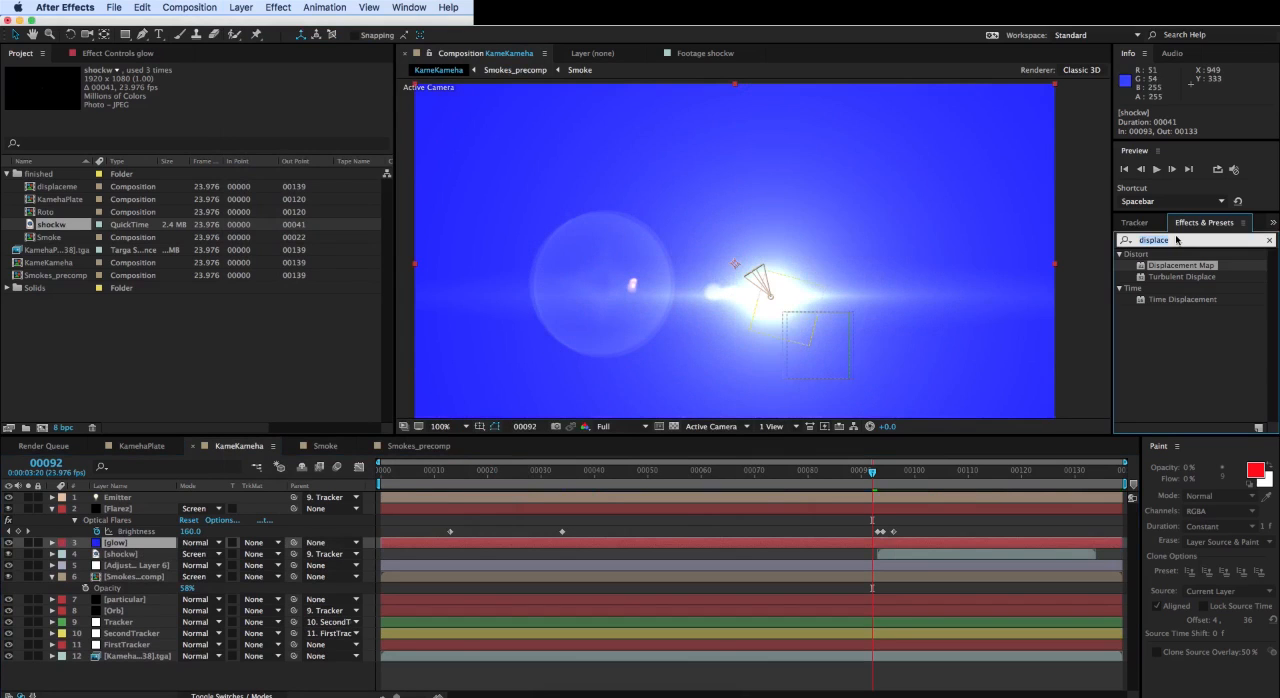
{"action": "type", "text": "glow"}
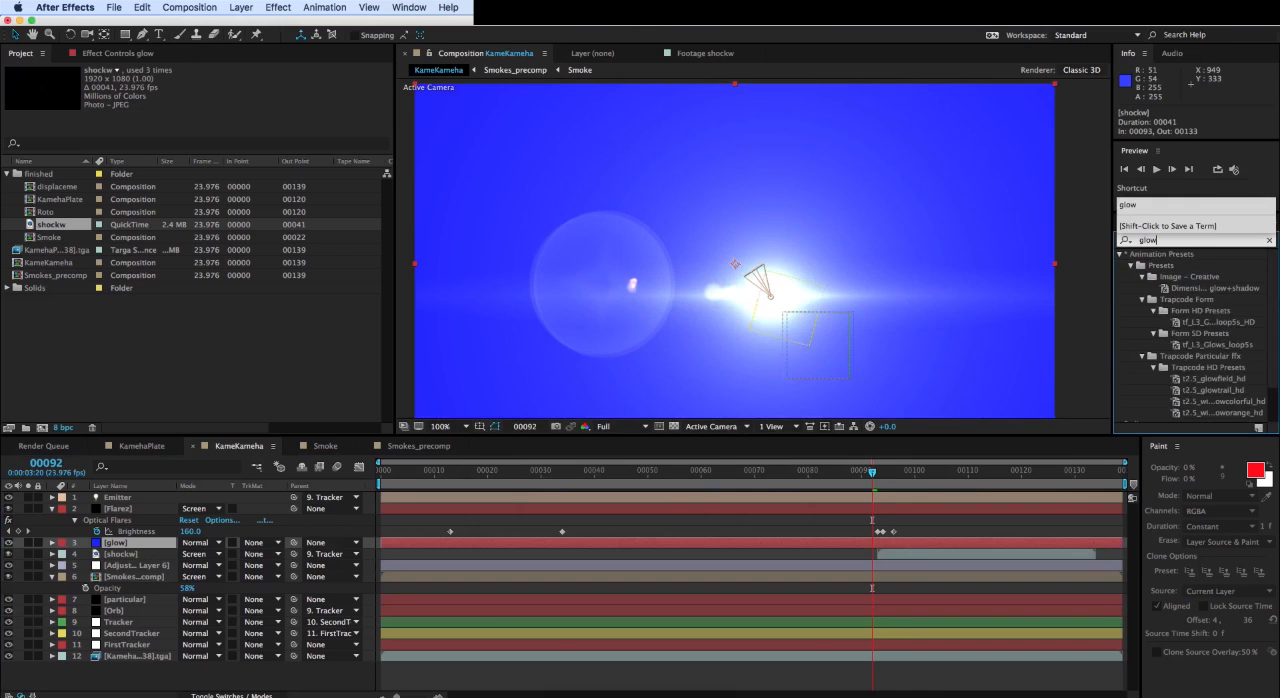
{"action": "scroll", "coordinate": [1240, 337], "scroll_direction": "down", "scroll_amount": 2}
{"action": "double_click", "coordinate": [1158, 393]}
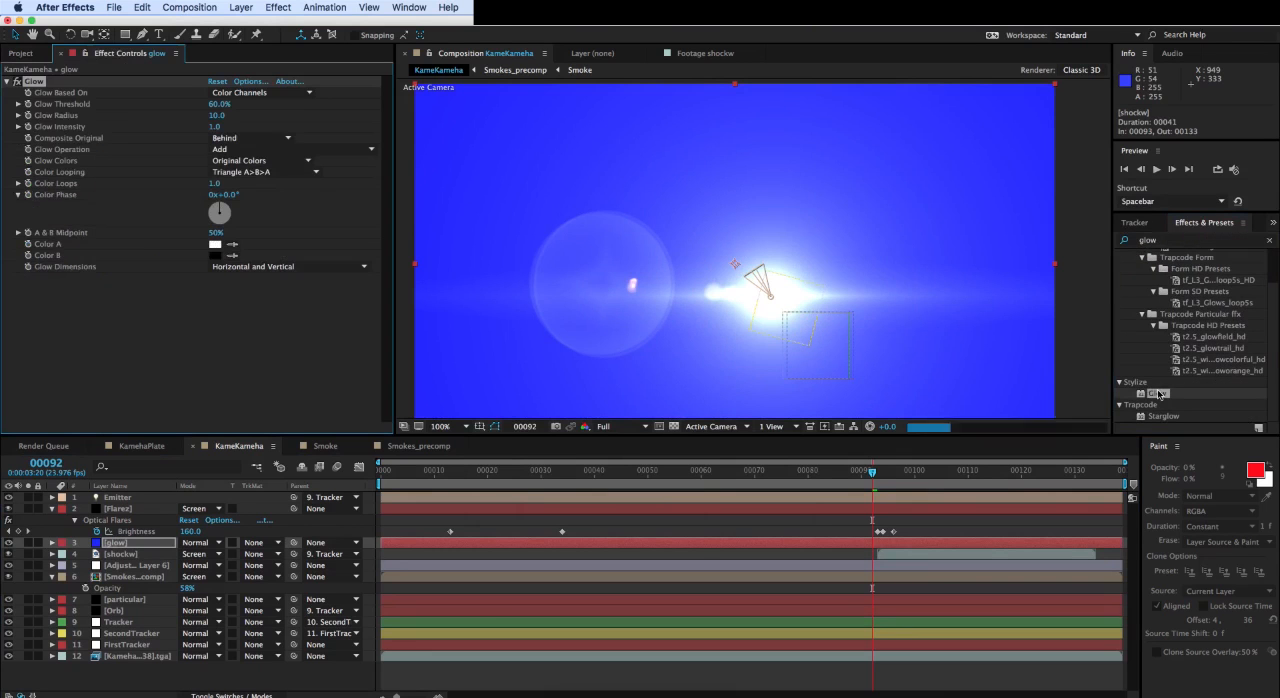
- Set the glow layer's blending mode to Screen, and disable and collapse its Glow effect
{"action": "left_click", "coordinate": [195, 542]}
{"action": "left_click", "coordinate": [203, 320]}
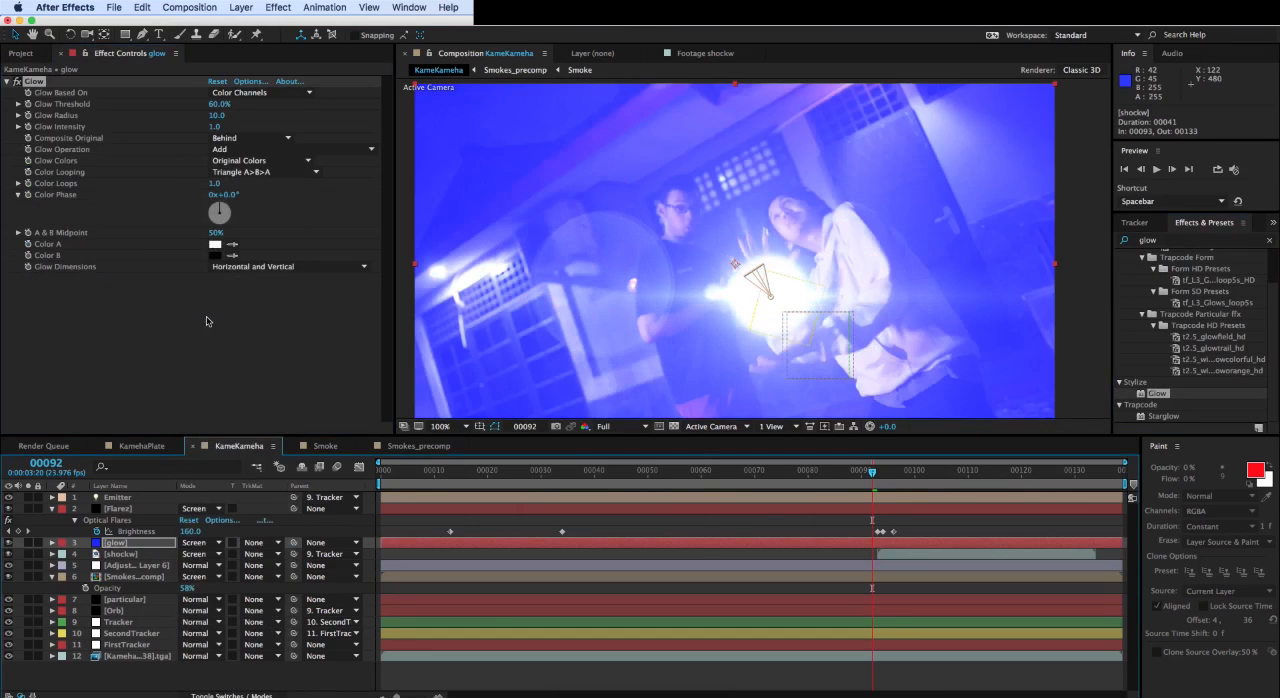
{"action": "left_click", "coordinate": [14, 87]}
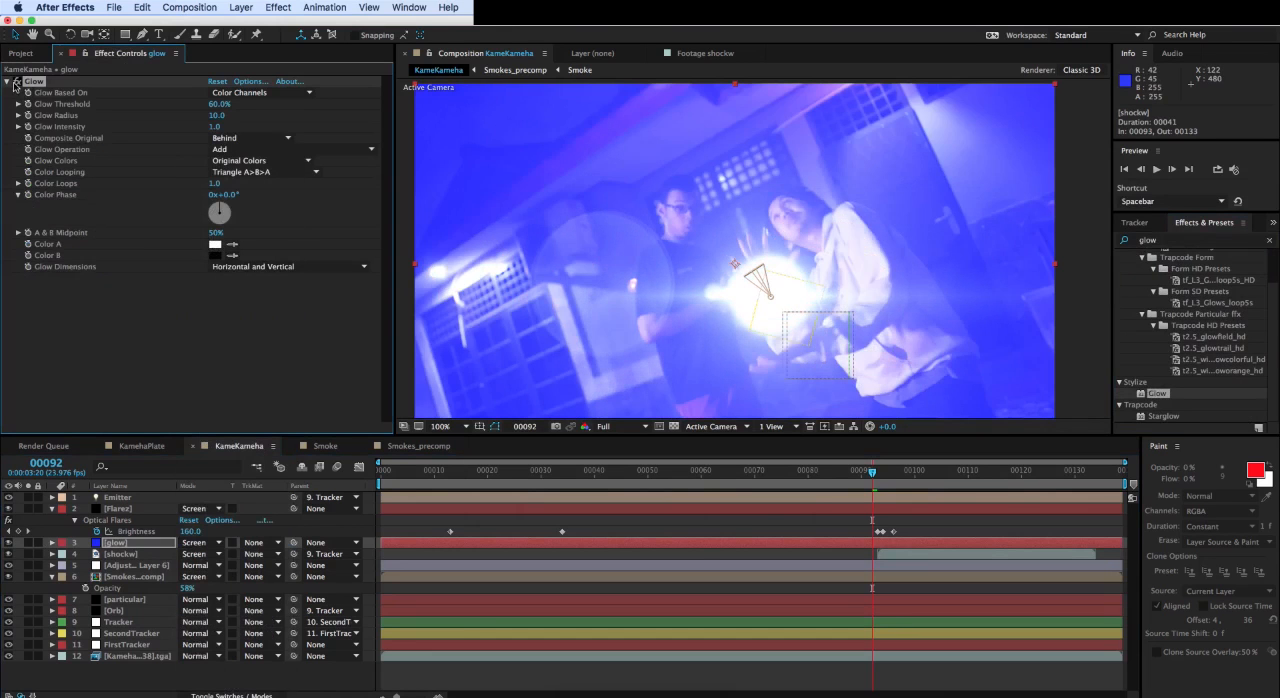
{"action": "left_click", "coordinate": [9, 81]}
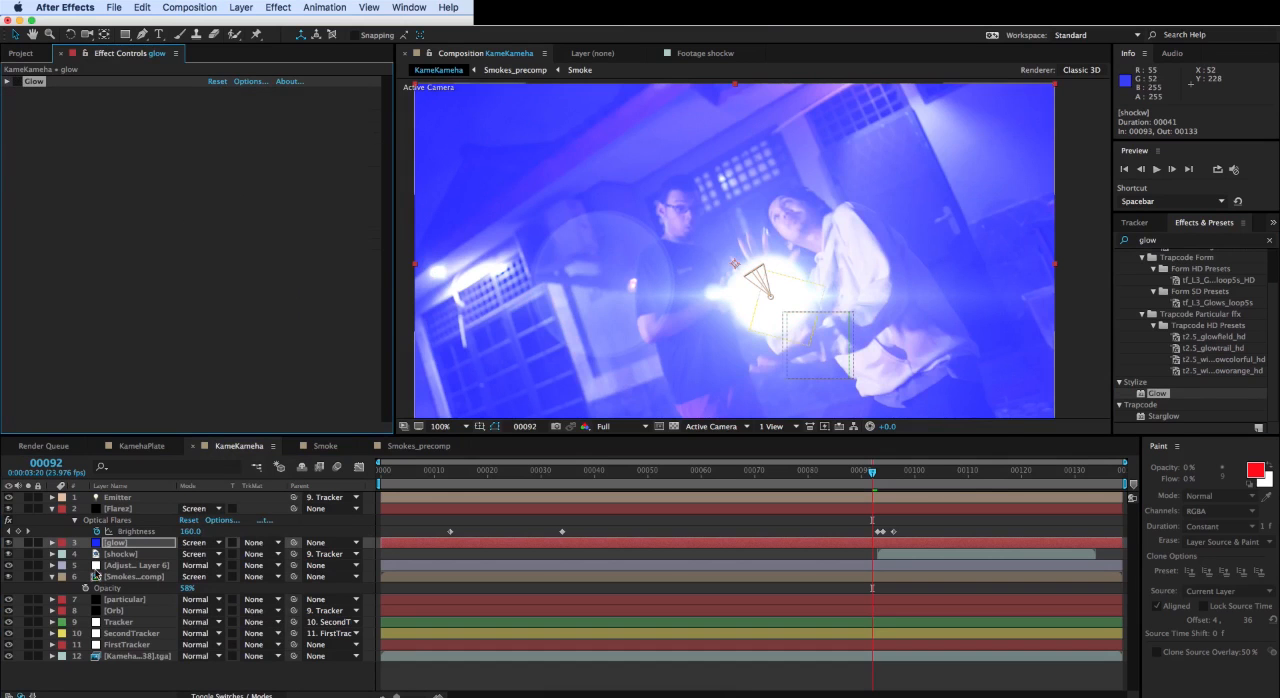
- Lower the opacity of the glow layer to 43%
{"action": "left_click", "coordinate": [149, 543]}
{"action": "key", "text": "t"}
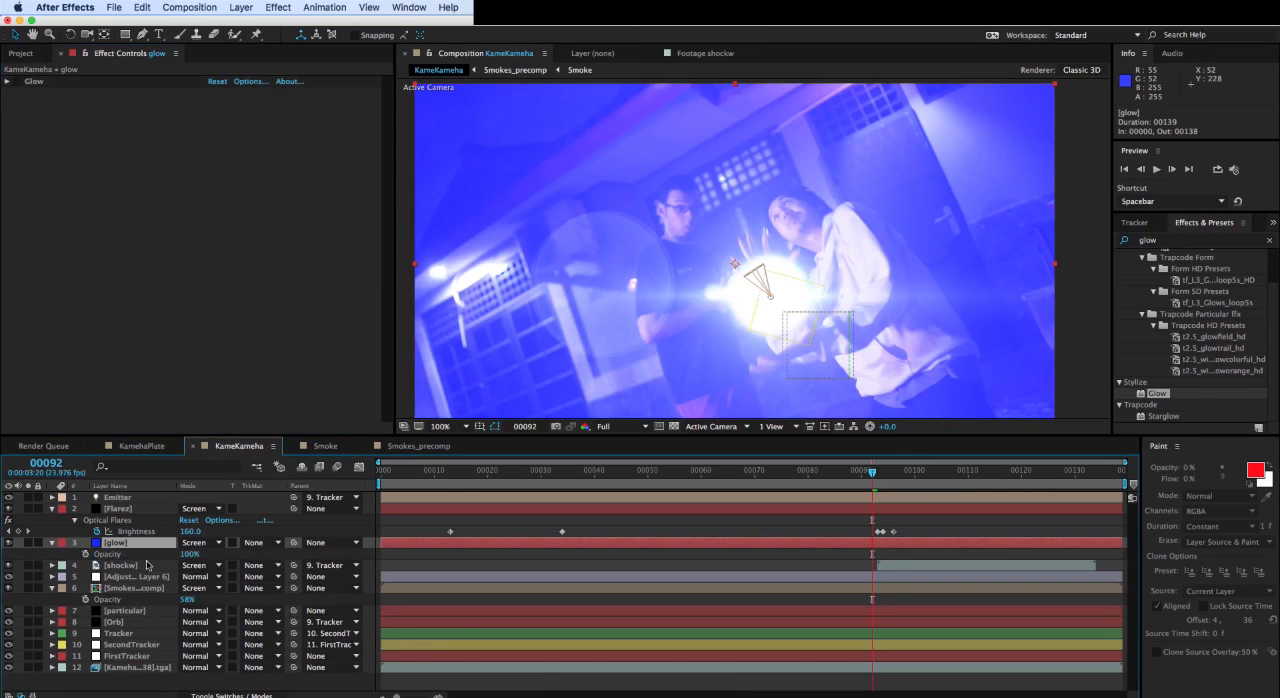
{"action": "left_click", "coordinate": [195, 556]}
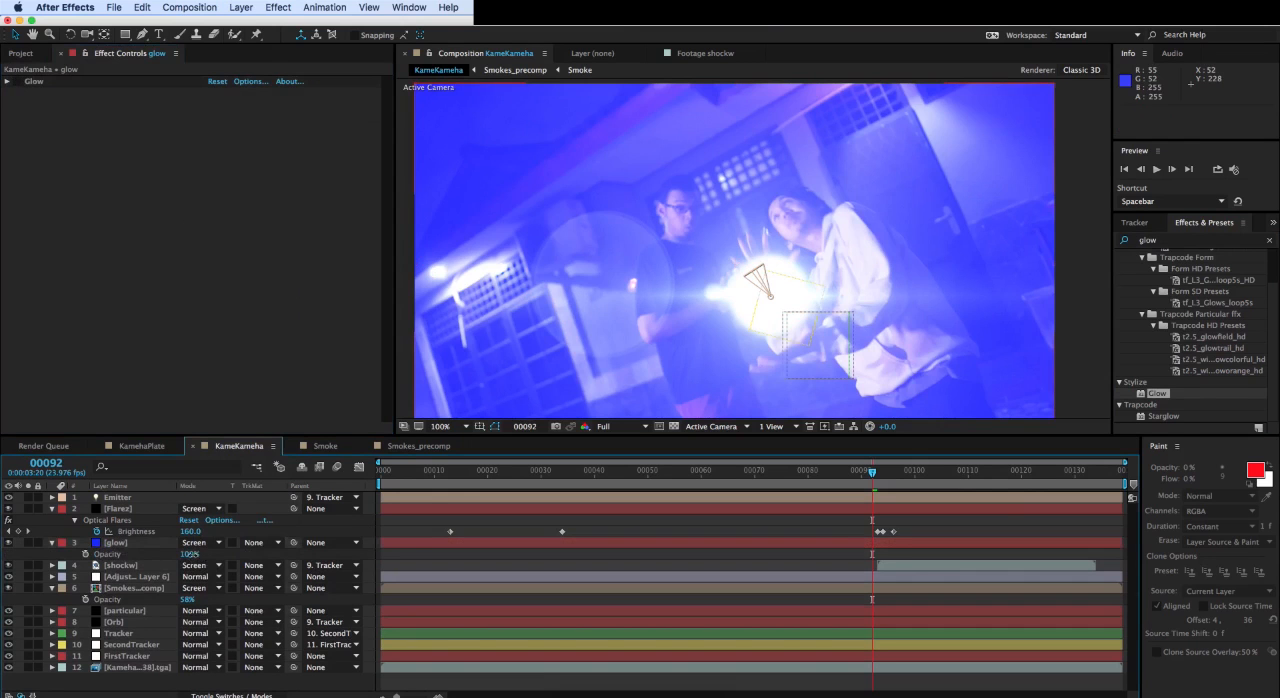
{"action": "left_click_drag", "start_coordinate": [190, 554], "coordinate": [155, 563]}
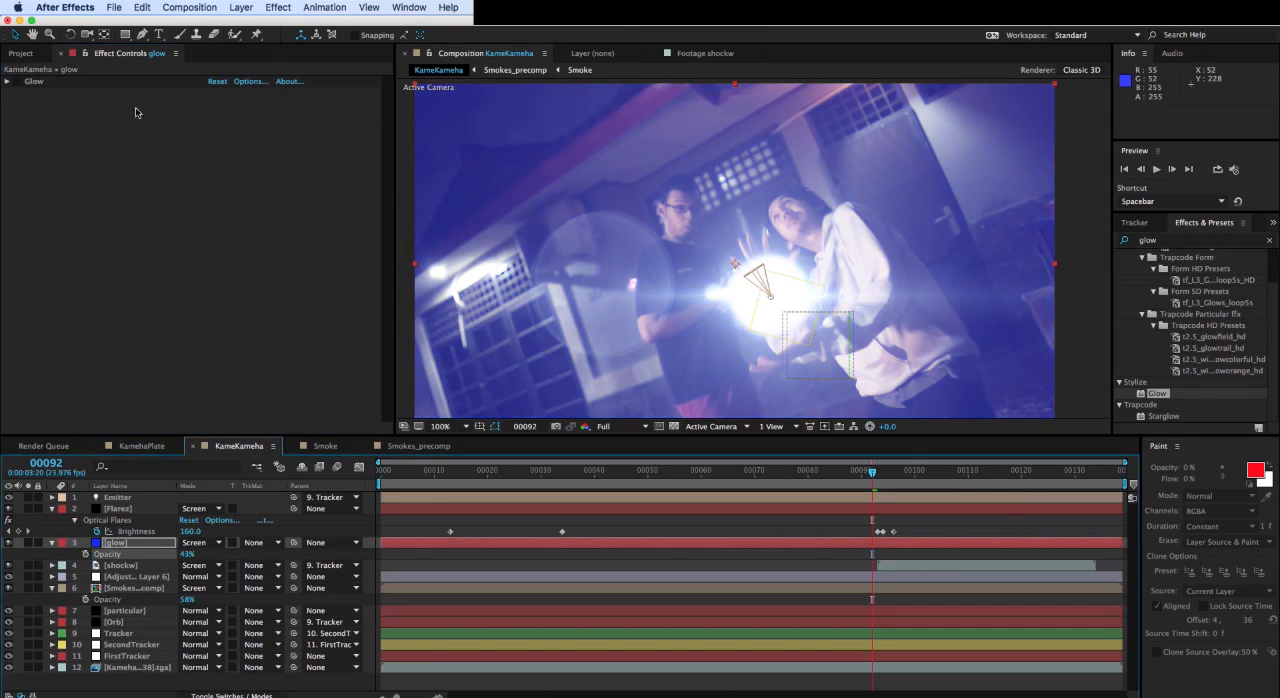
- Draw a circular mask about 395 px wide around the energy ball on the glow layer and expand the mask's properties
{"action": "left_click", "coordinate": [125, 36]}
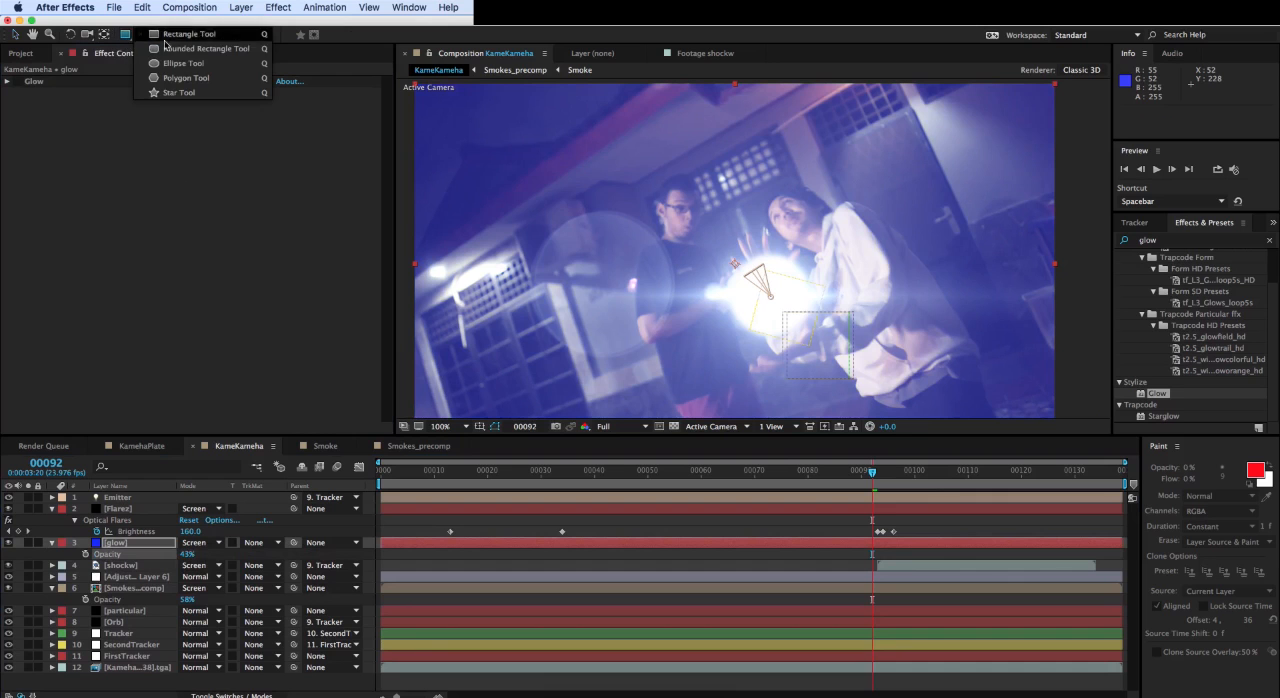
{"action": "left_click", "coordinate": [183, 63]}
{"action": "scroll", "coordinate": [740, 242], "scroll_direction": "down", "scroll_amount": 2}
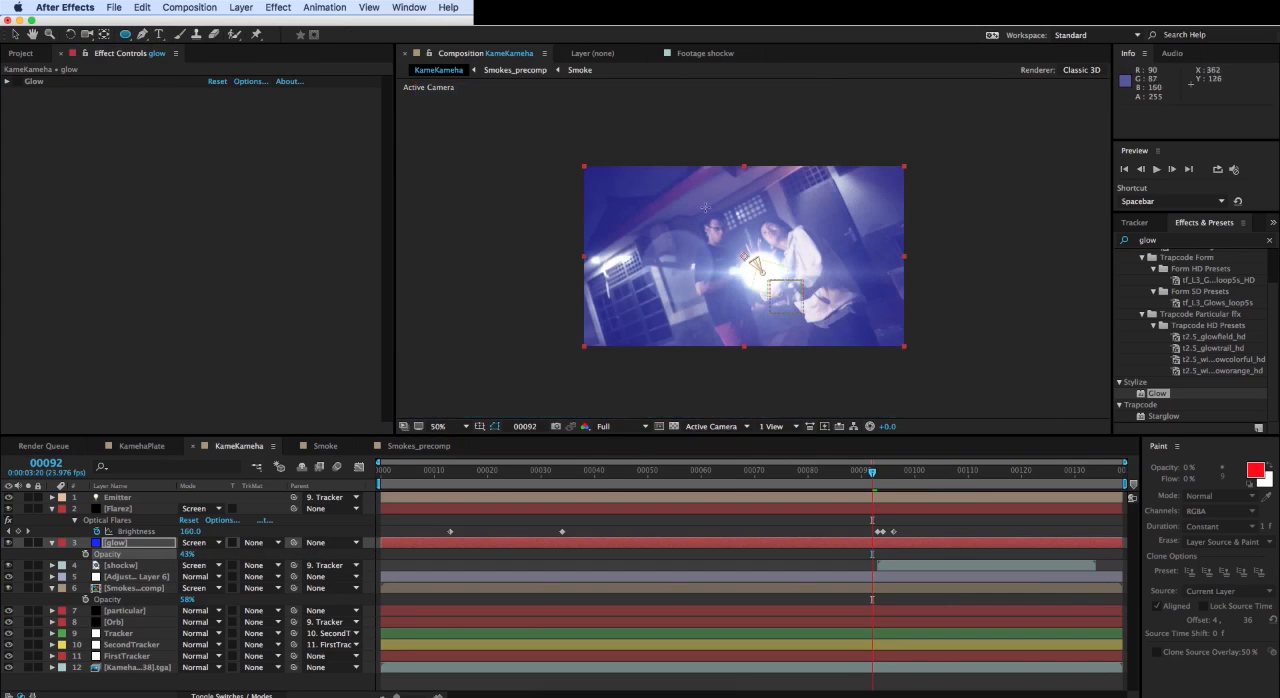
{"action": "left_click_drag", "start_coordinate": [688, 194], "coordinate": [822, 324]}
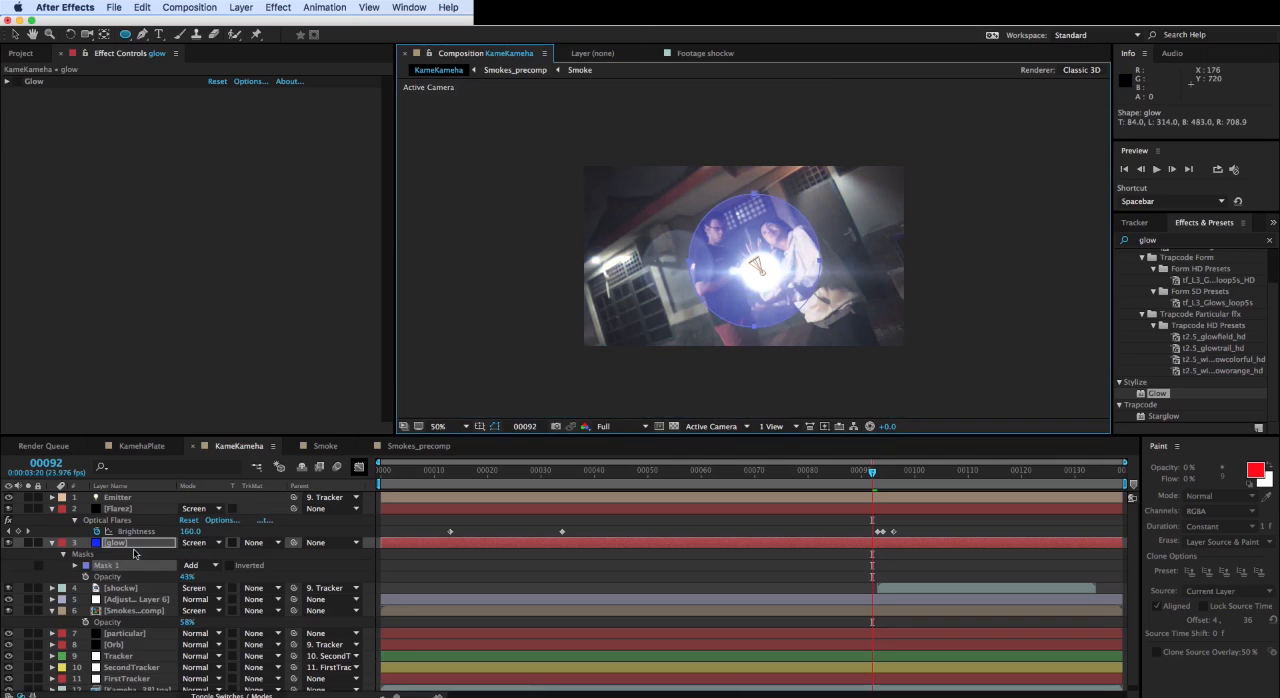
{"action": "left_click", "coordinate": [72, 570]}
{"action": "left_click", "coordinate": [74, 566]}
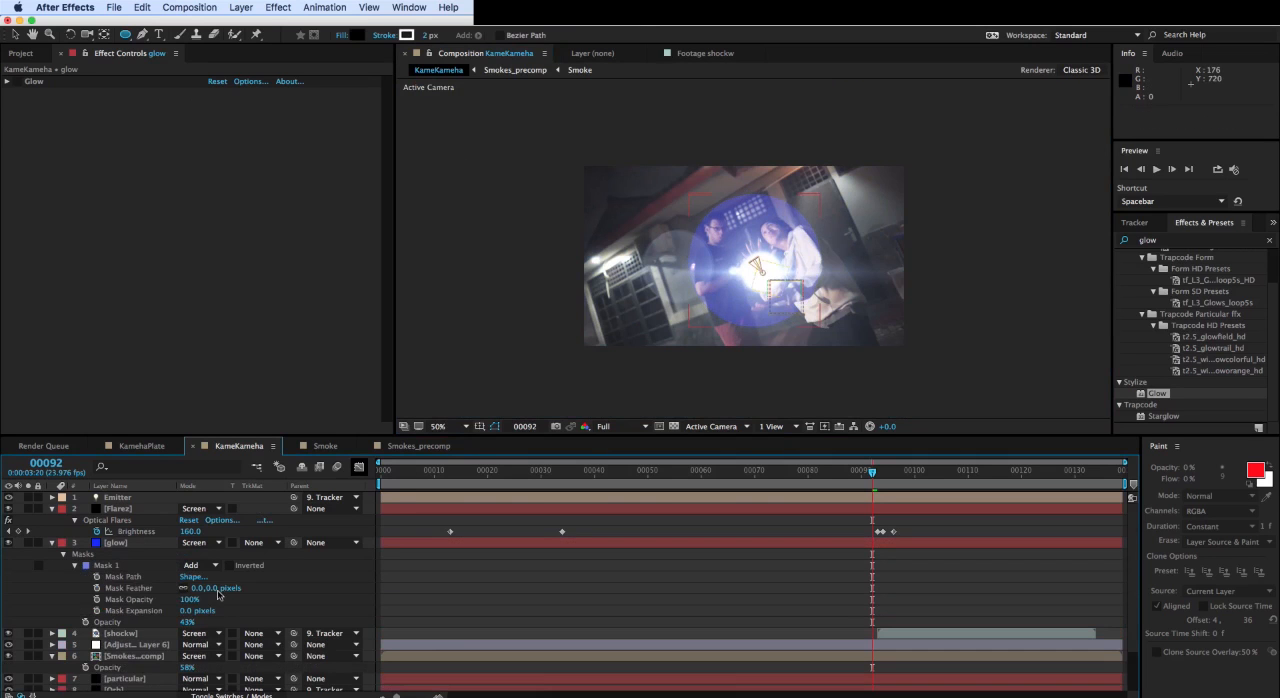
- Set the glow mask's feather to 73 pixels
{"action": "left_click_drag", "start_coordinate": [213, 592], "coordinate": [258, 587]}
{"action": "left_click", "coordinate": [135, 508]}
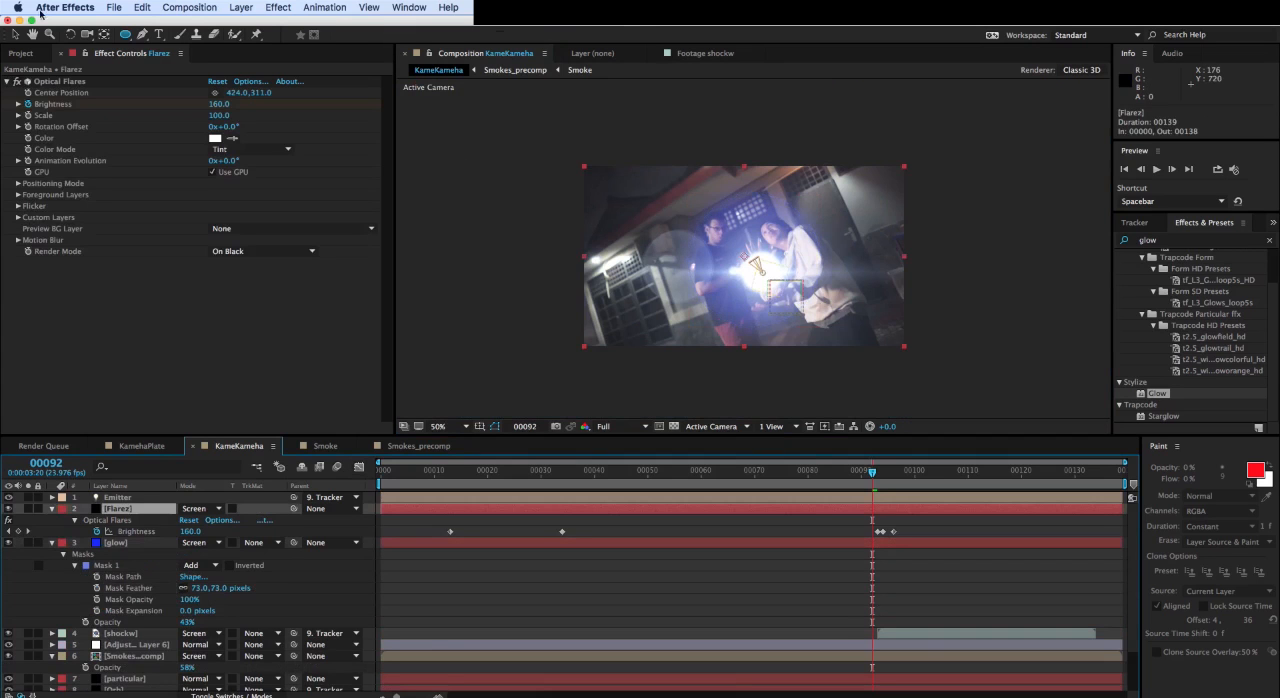
{"action": "scroll", "coordinate": [820, 326], "scroll_direction": "up", "scroll_amount": 2}
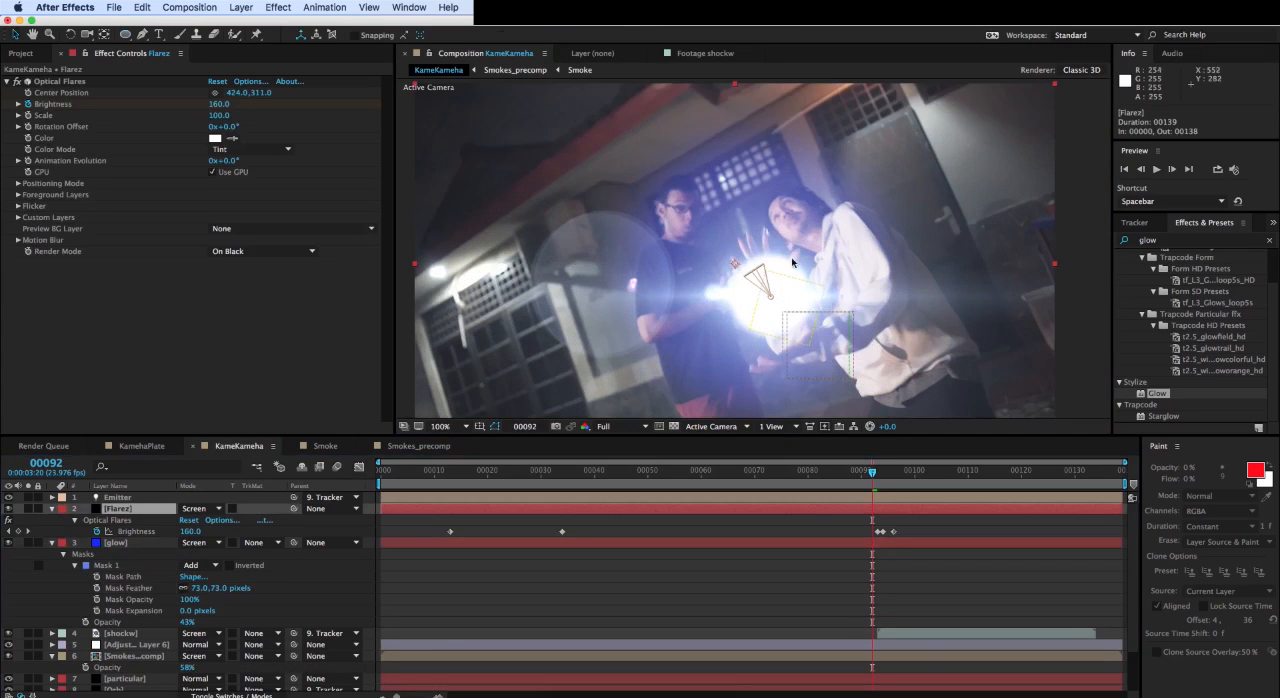
- Move the glow layer slightly down and right over the energy ball and parent it to the Tracker layer
{"action": "left_click_drag", "start_coordinate": [805, 225], "coordinate": [820, 250]}
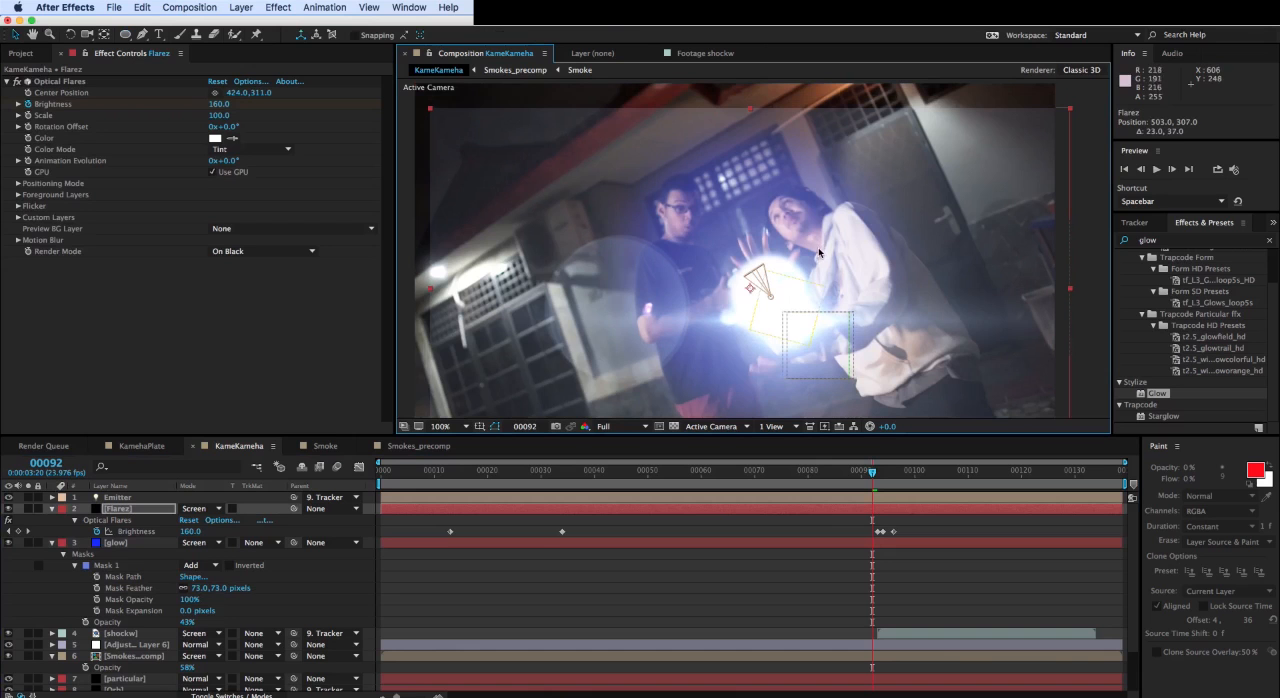
{"action": "left_click", "coordinate": [728, 306]}
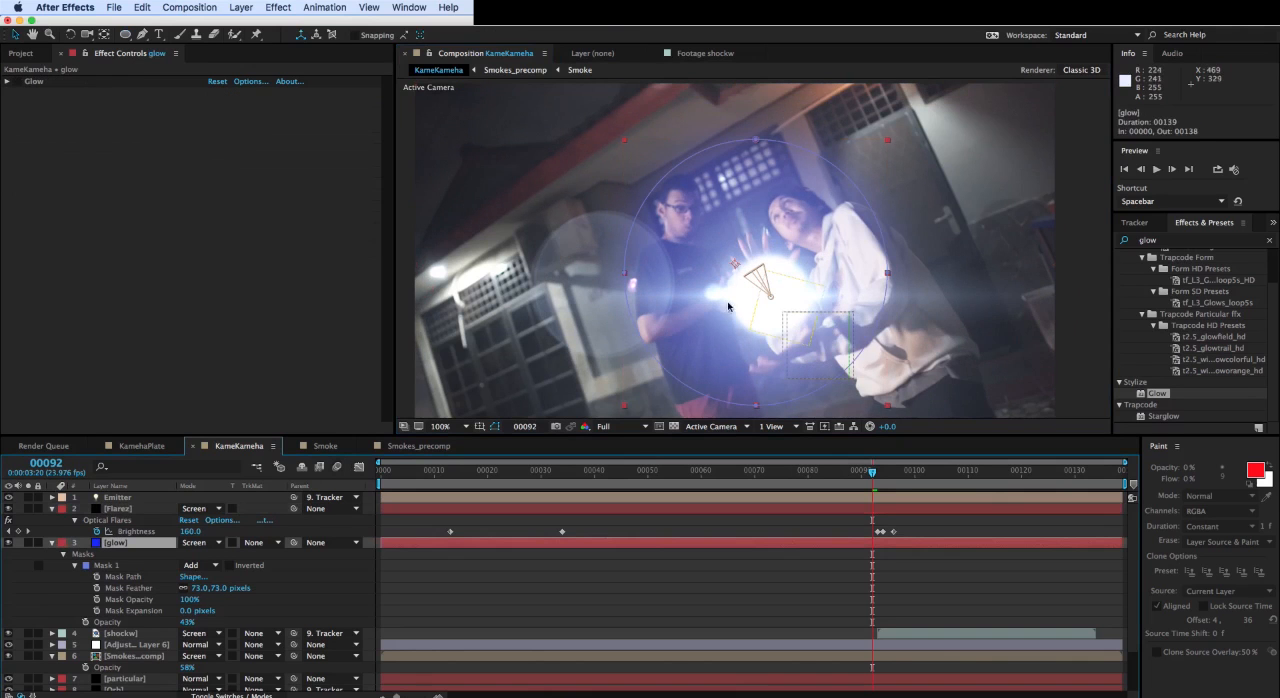
{"action": "mouse_move", "coordinate": [725, 221]}
{"action": "left_mouse_down"}
{"action": "mouse_move", "coordinate": [727, 209]}
{"action": "mouse_move", "coordinate": [765, 246]}
{"action": "mouse_move", "coordinate": [740, 240]}
{"action": "left_mouse_up"}
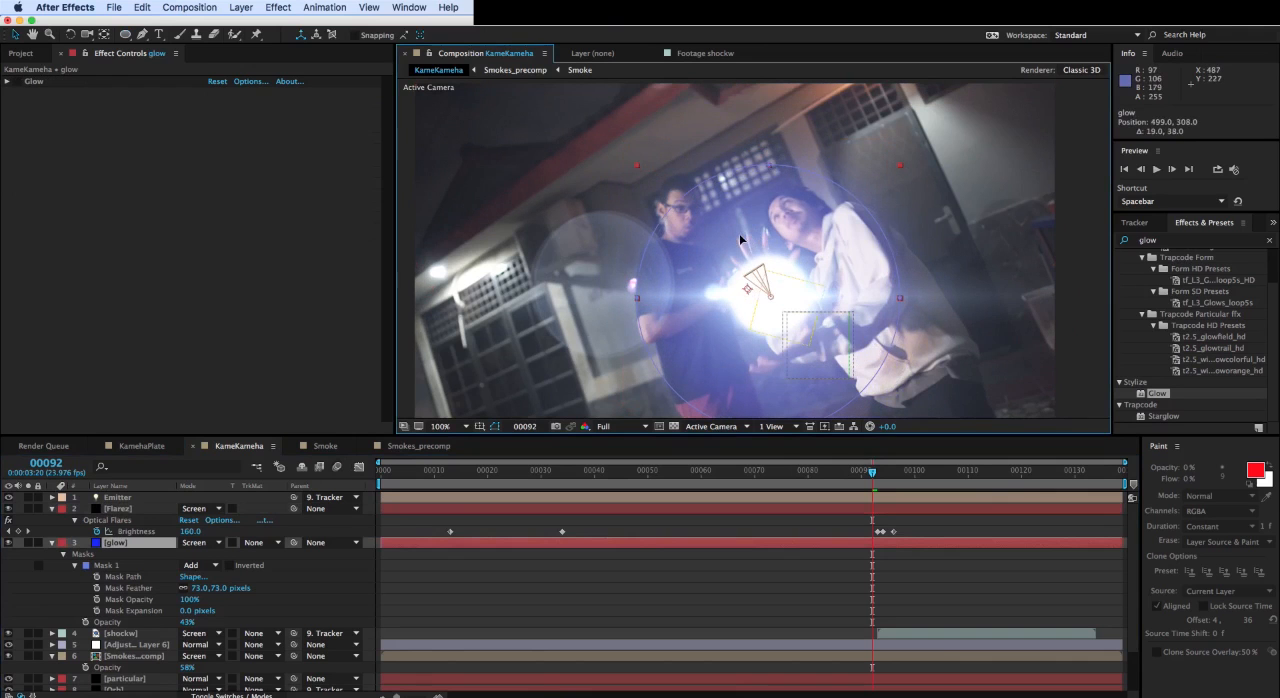
{"action": "left_click_drag", "start_coordinate": [296, 548], "coordinate": [141, 655]}
- Fade in the glow layer with opacity keyframes of 0% at frame 21 and 30% at frame 33
{"action": "mouse_move", "coordinate": [488, 469]}
{"action": "left_mouse_down"}
{"action": "mouse_move", "coordinate": [556, 482]}
{"action": "mouse_move", "coordinate": [493, 480]}
{"action": "left_mouse_up"}
{"action": "key", "text": "u"}
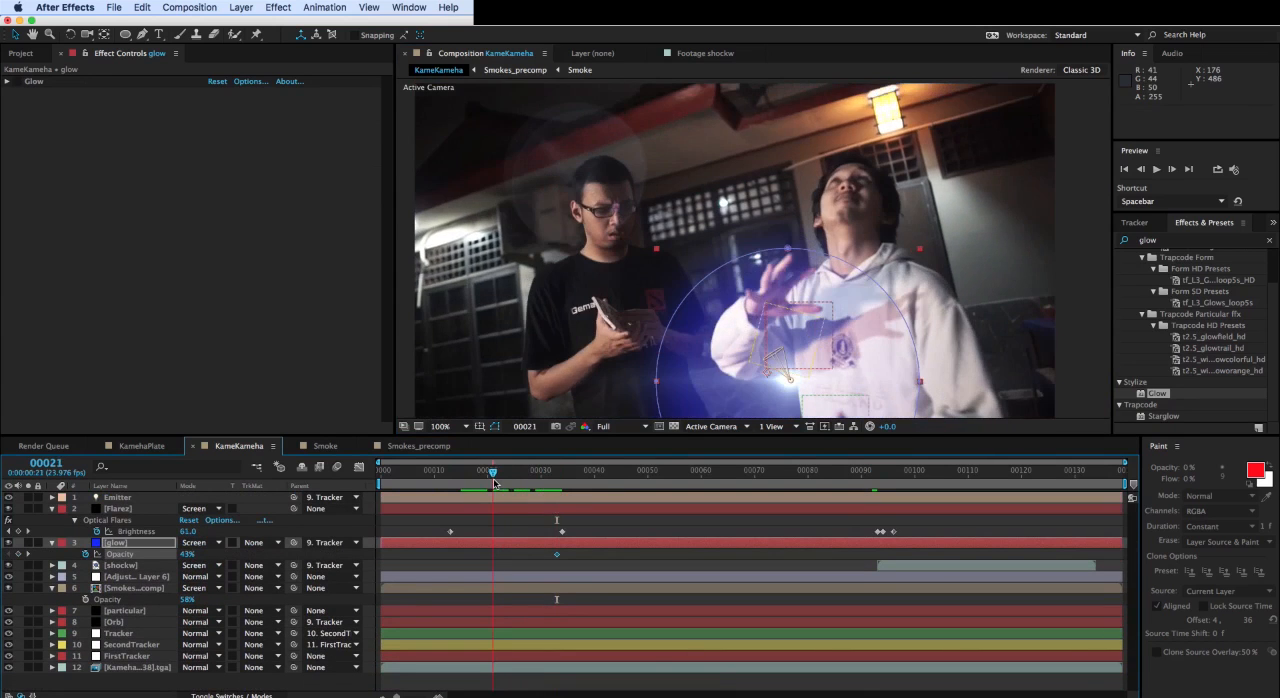
{"action": "left_click_drag", "start_coordinate": [187, 554], "coordinate": [142, 554]}
{"action": "left_click", "coordinate": [509, 326]}
{"action": "left_click_drag", "start_coordinate": [494, 474], "coordinate": [557, 472]}
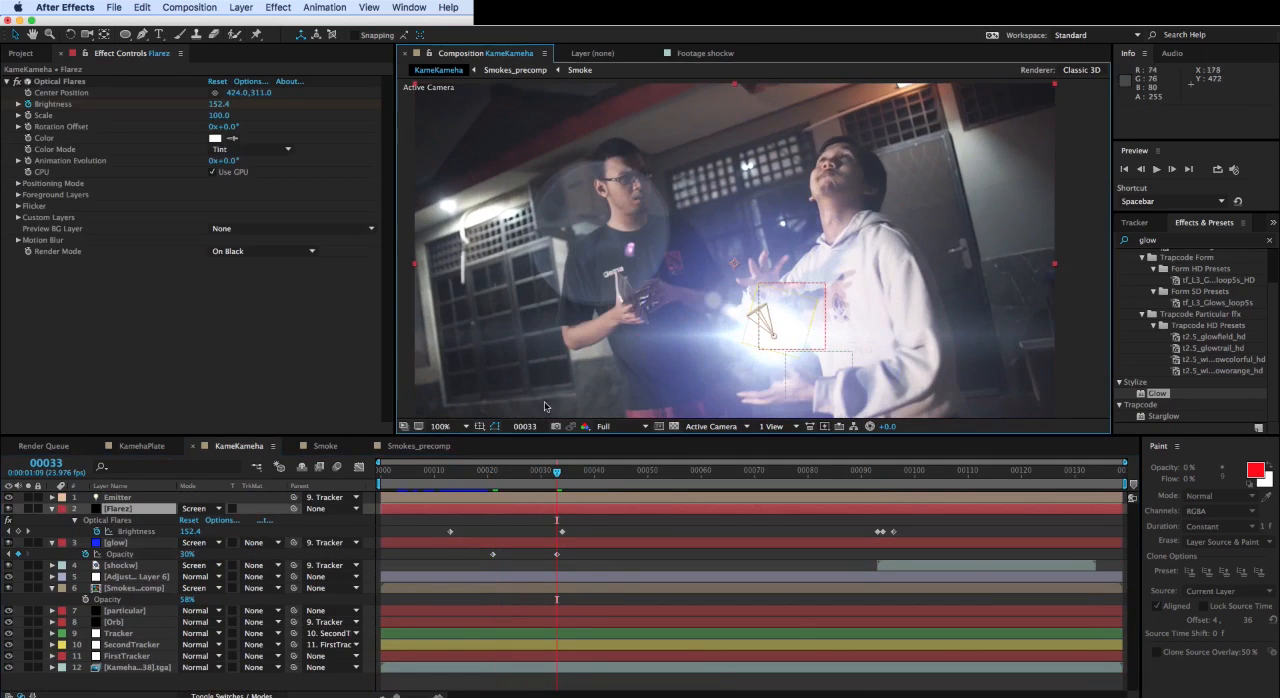
- Play back the composition to review the glow fade-in and the beam
{"action": "key", "text": "comma"}
{"action": "key", "text": "space"}
{"action": "key", "text": "space"}
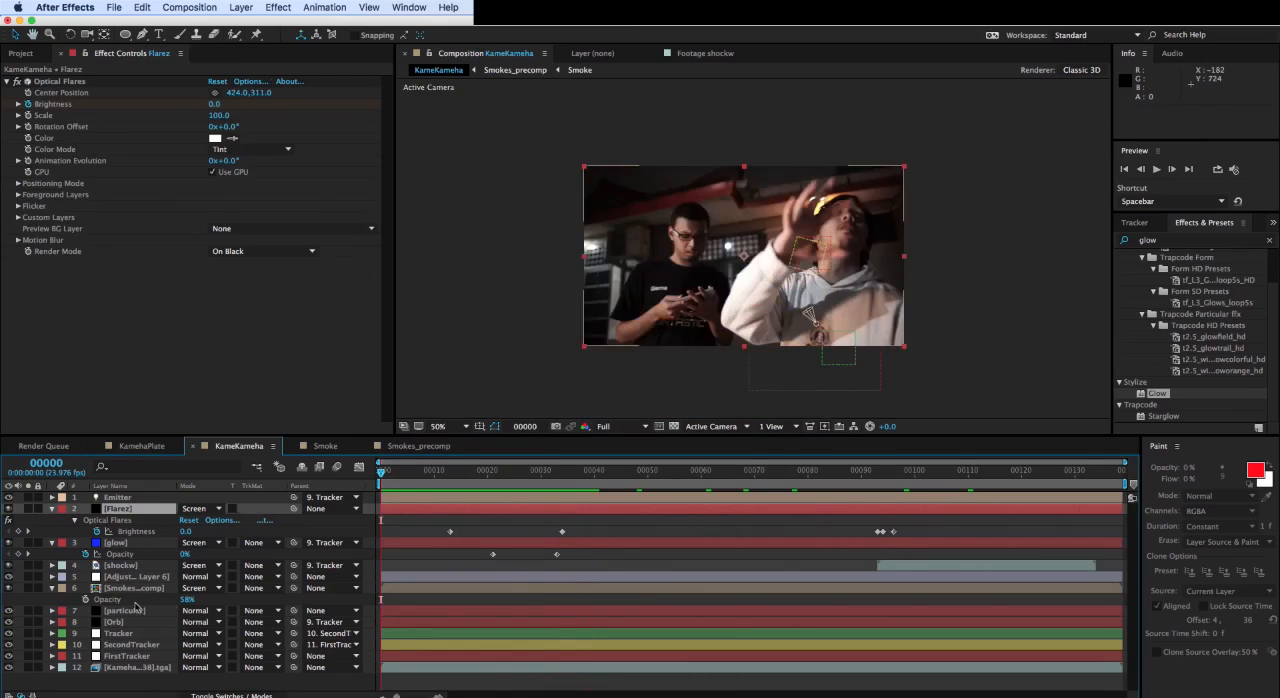
{"action": "left_click", "coordinate": [133, 609]}
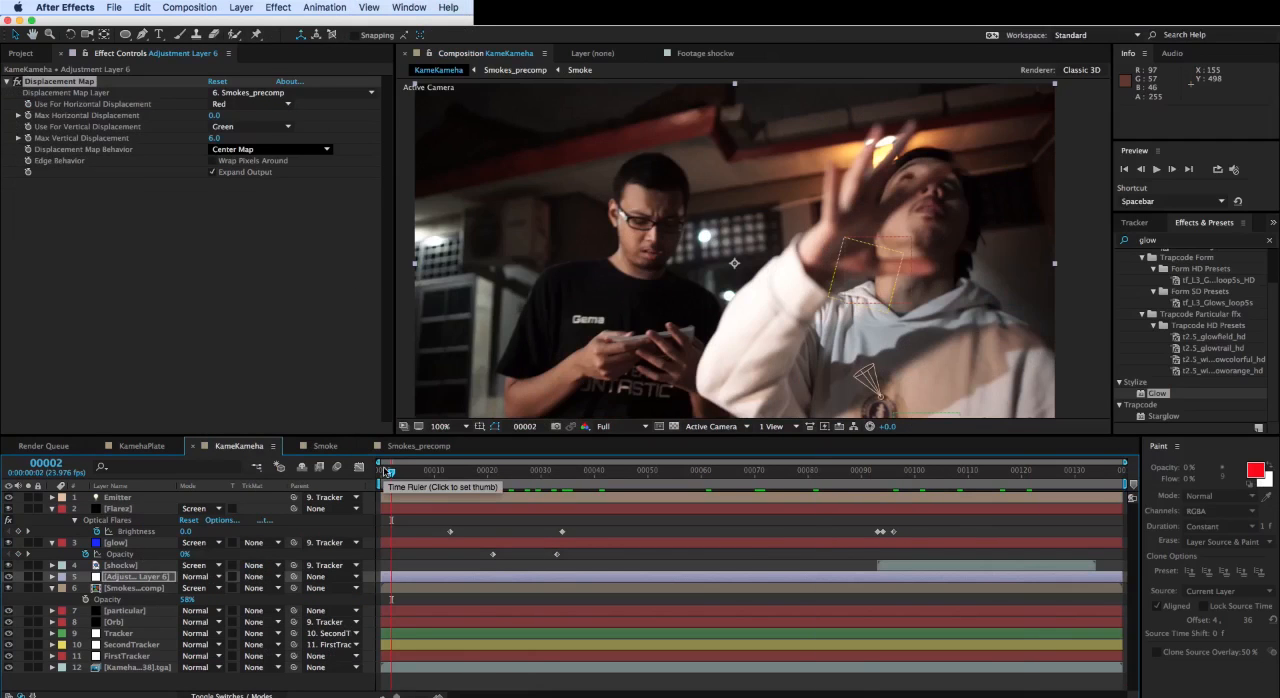
{"action": "key", "text": "space"}
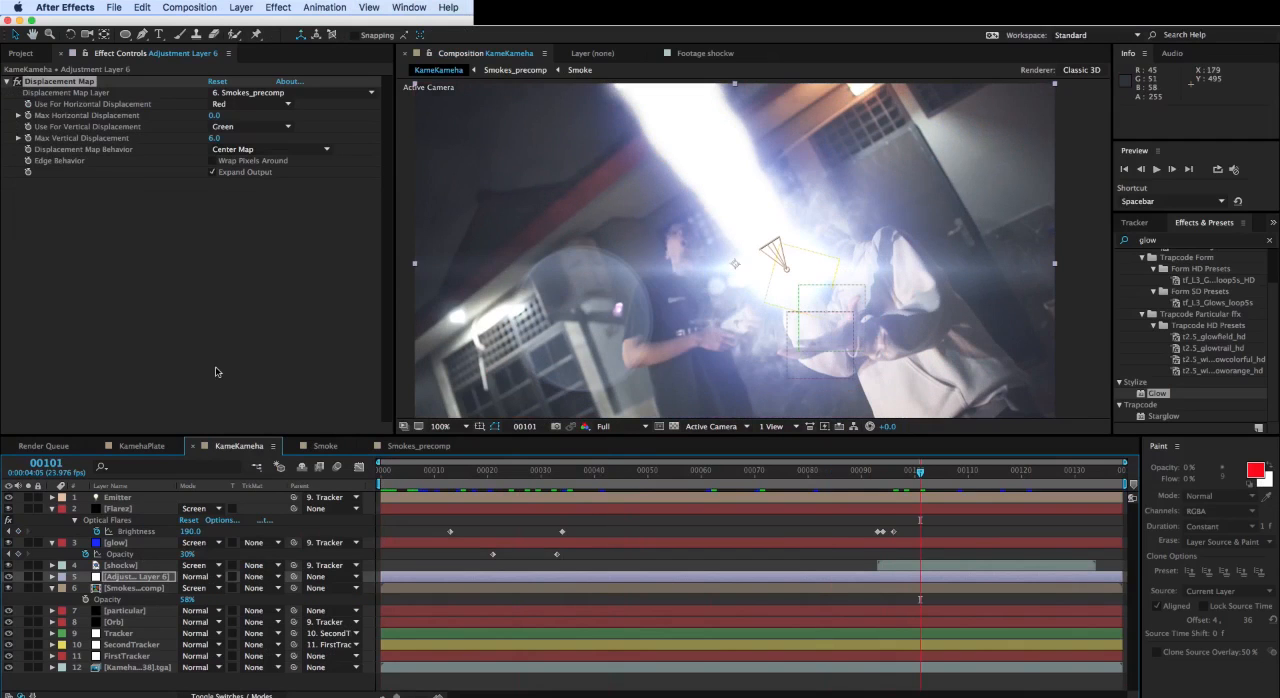
- Add the Roto composition above all other layers and briefly solo it to check the arm cutout around frame 91
{"action": "left_click", "coordinate": [18, 54]}
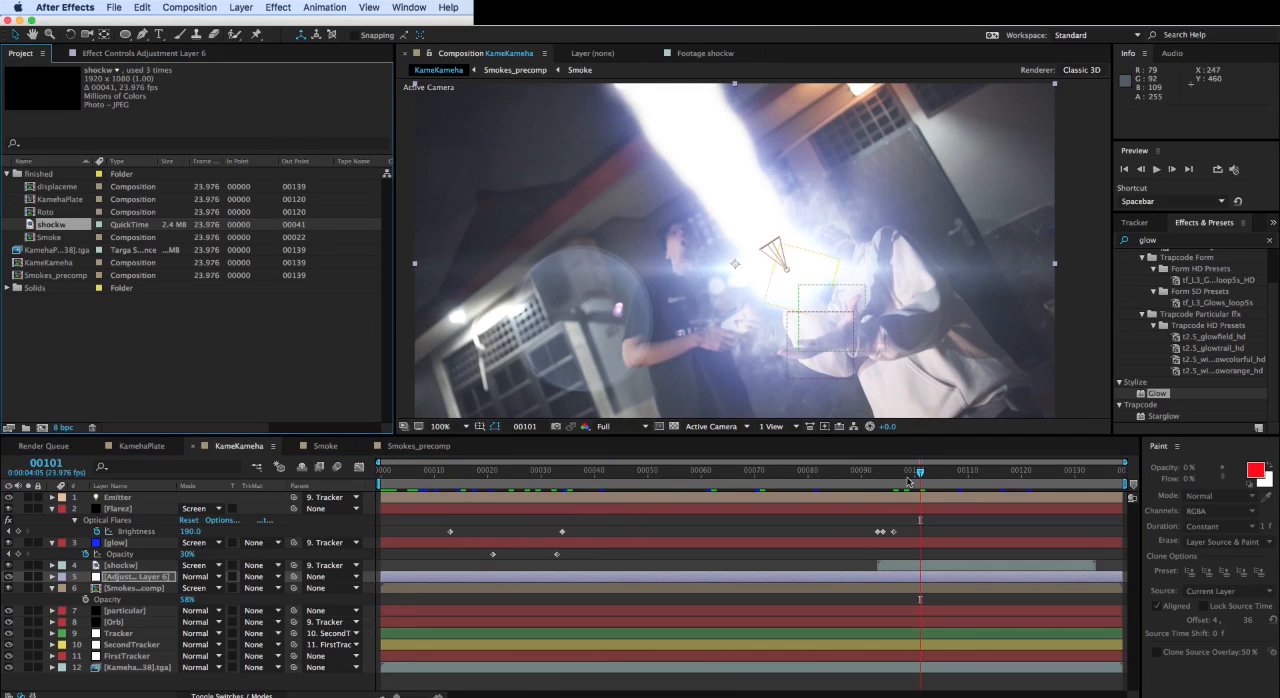
{"action": "left_click_drag", "start_coordinate": [908, 474], "coordinate": [856, 465]}
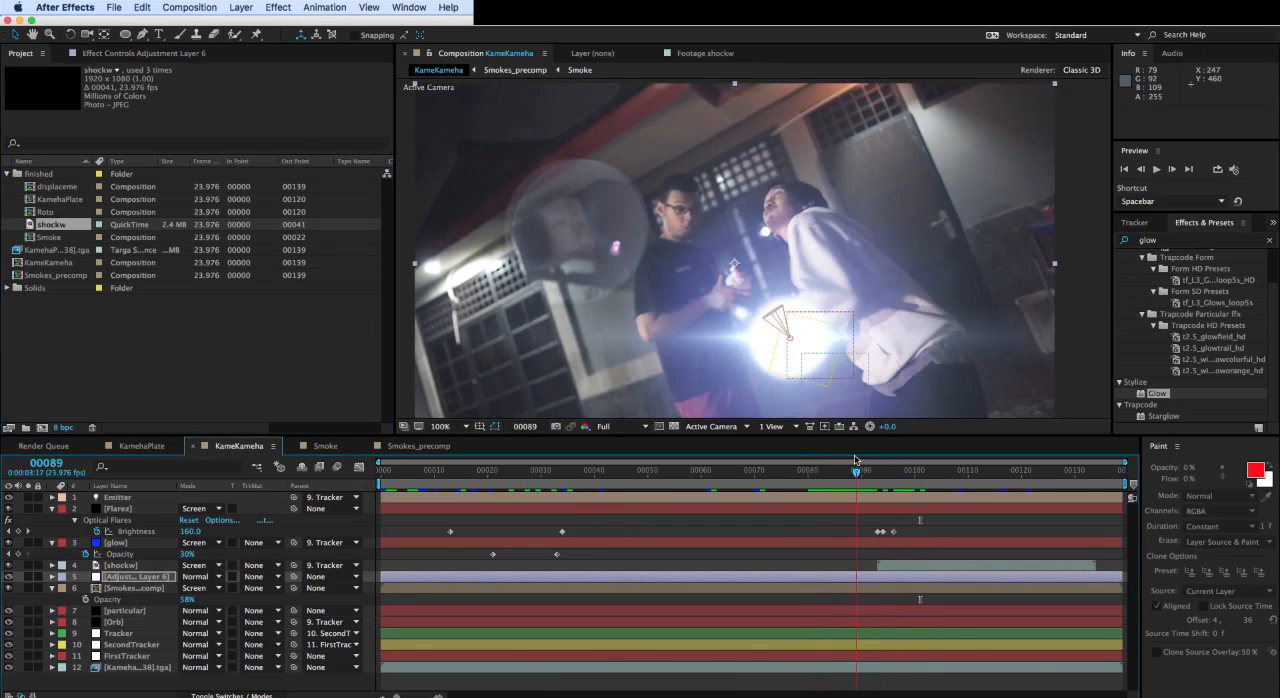
{"action": "left_click", "coordinate": [47, 212]}
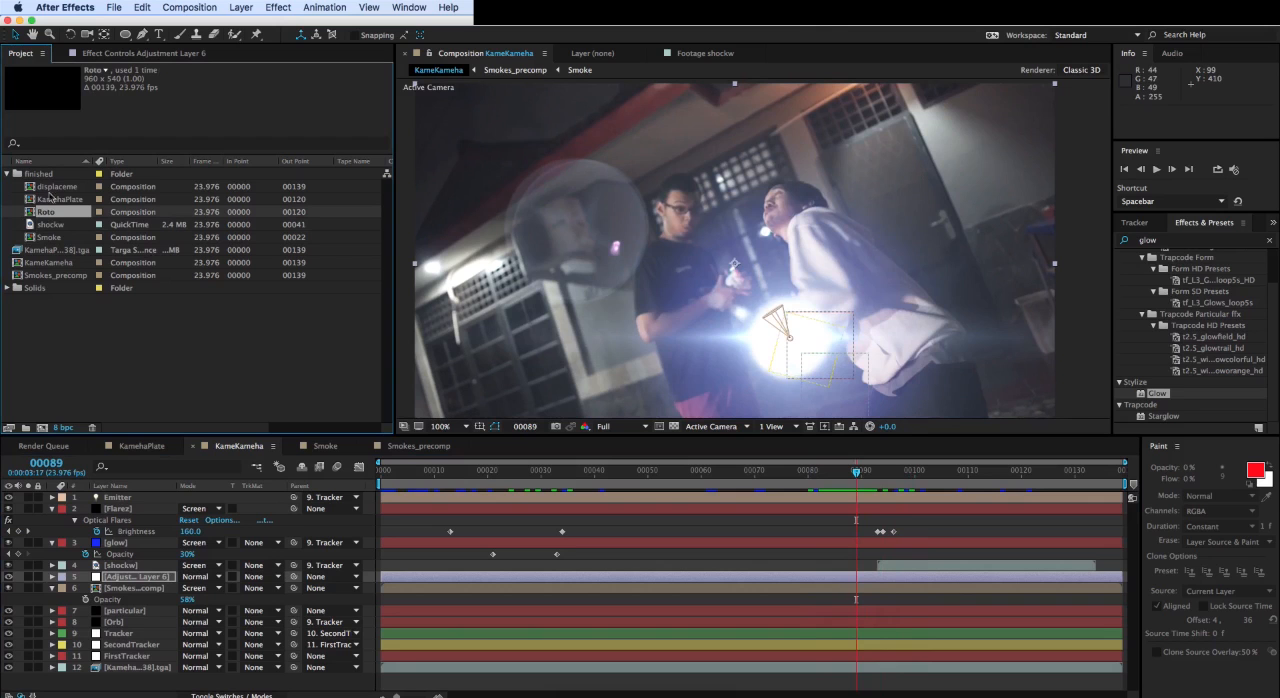
{"action": "left_click_drag", "start_coordinate": [35, 214], "coordinate": [110, 505]}
{"action": "left_click", "coordinate": [29, 498]}
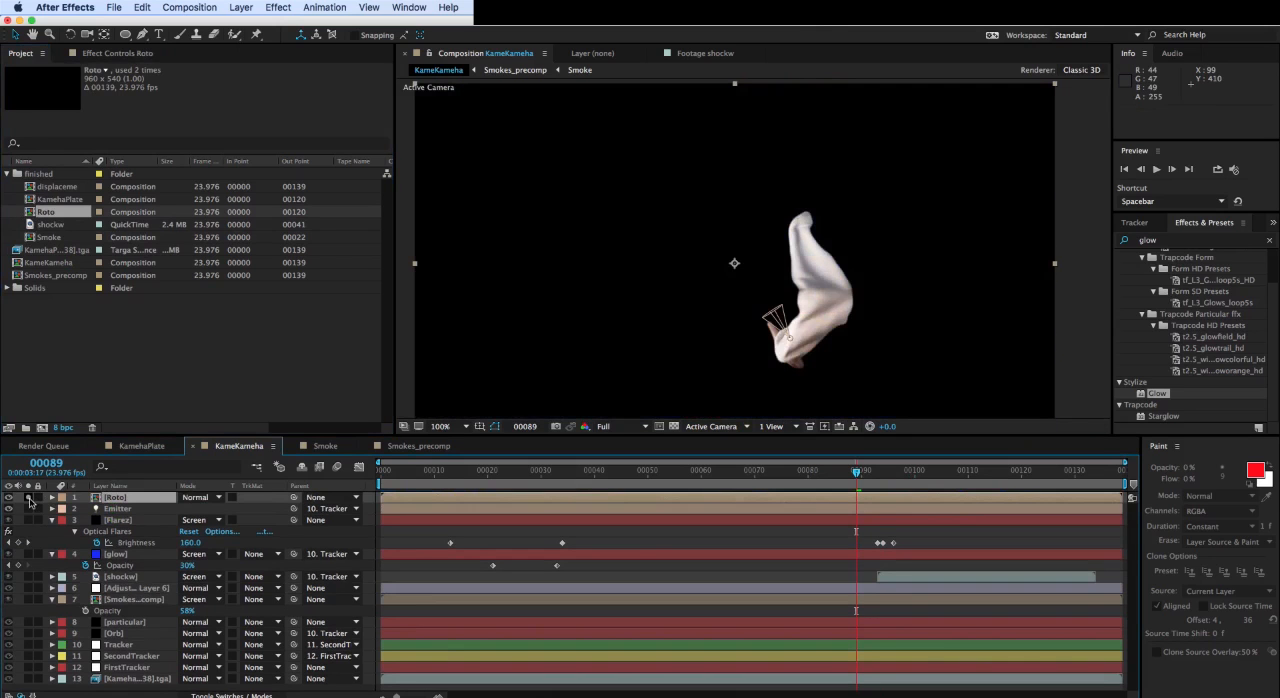
{"action": "mouse_move", "coordinate": [857, 474]}
{"action": "left_mouse_down"}
{"action": "mouse_move", "coordinate": [712, 474]}
{"action": "mouse_move", "coordinate": [920, 466]}
{"action": "mouse_move", "coordinate": [867, 470]}
{"action": "left_mouse_up"}
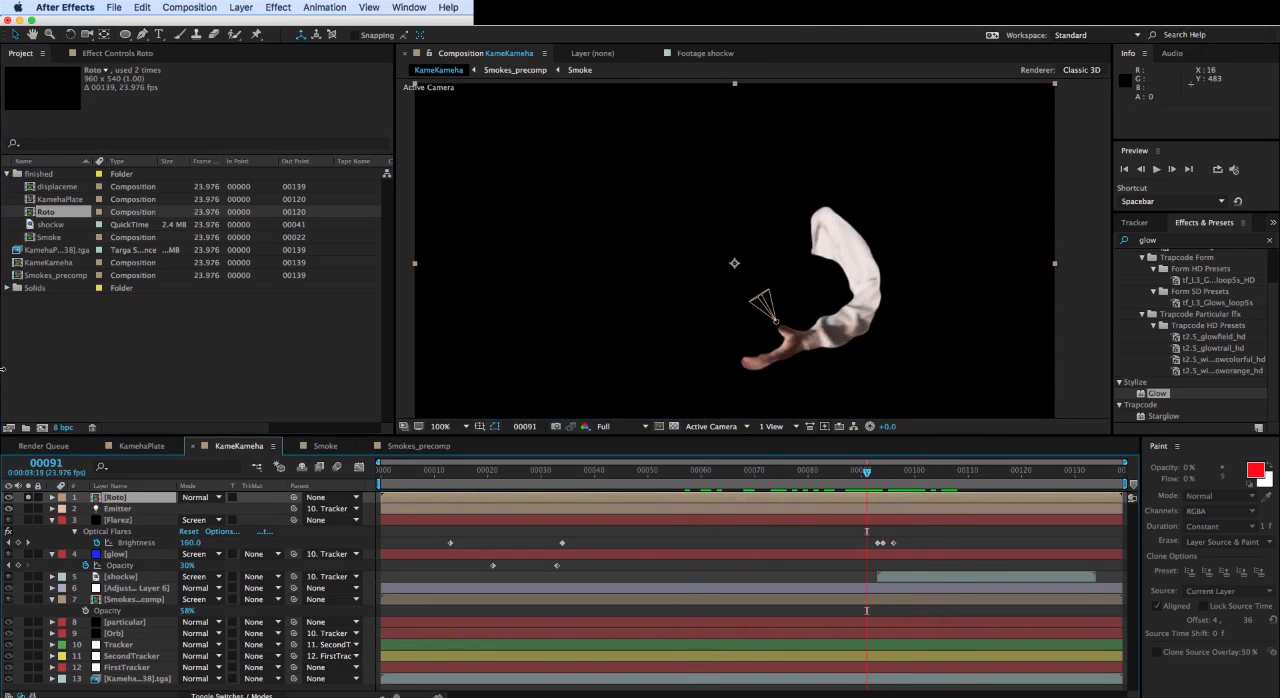
{"action": "left_click", "coordinate": [28, 498]}
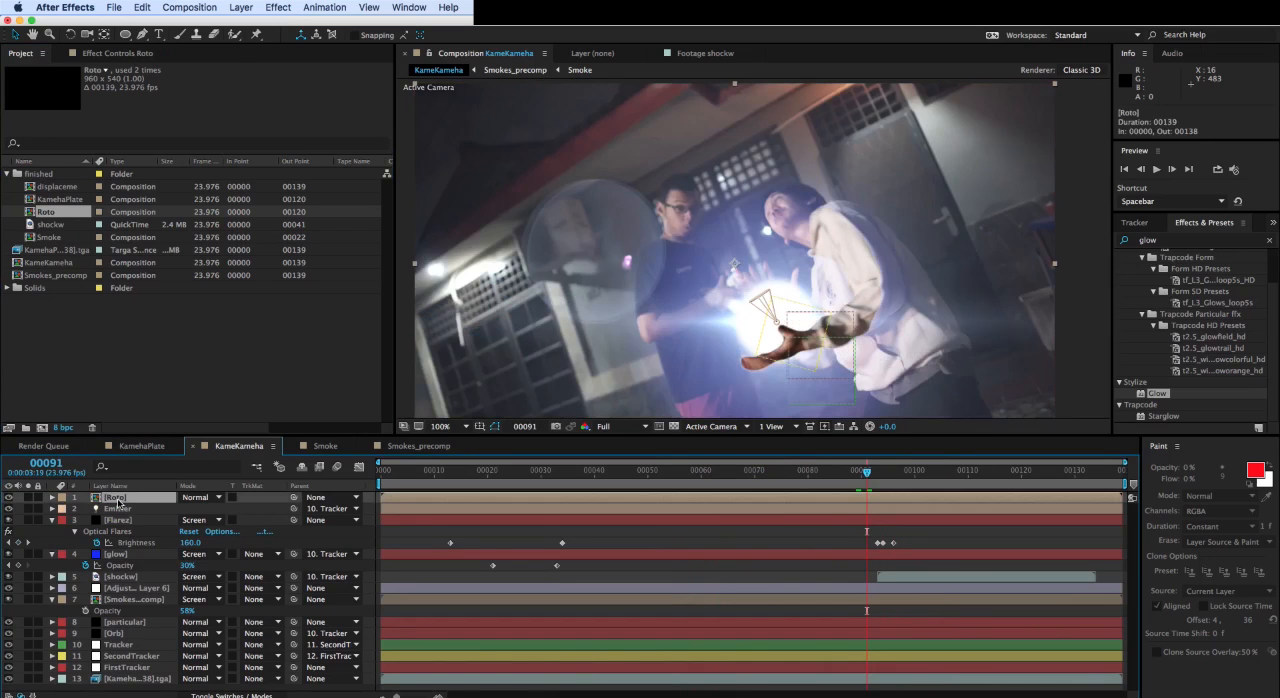
- Place the Roto layer between the Flarez and glow layers and check how the arm covers the energy ball
{"action": "left_click_drag", "start_coordinate": [137, 503], "coordinate": [143, 541]}
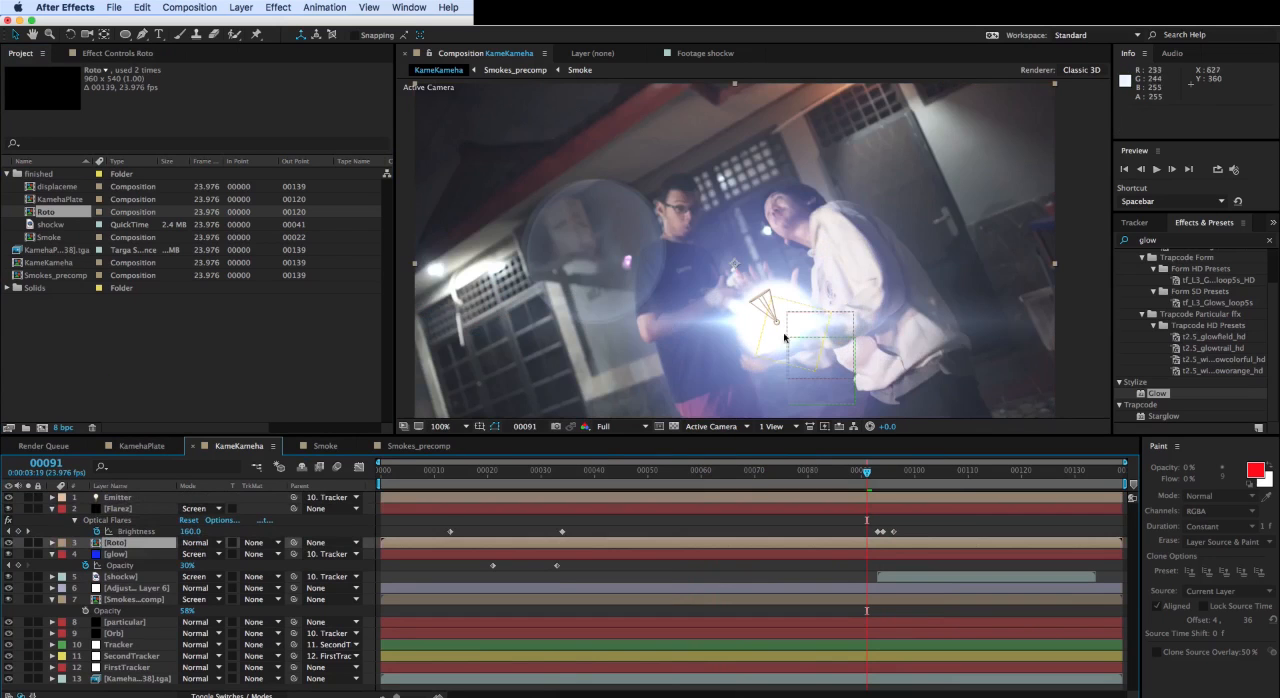
{"action": "key", "text": "super+z"}
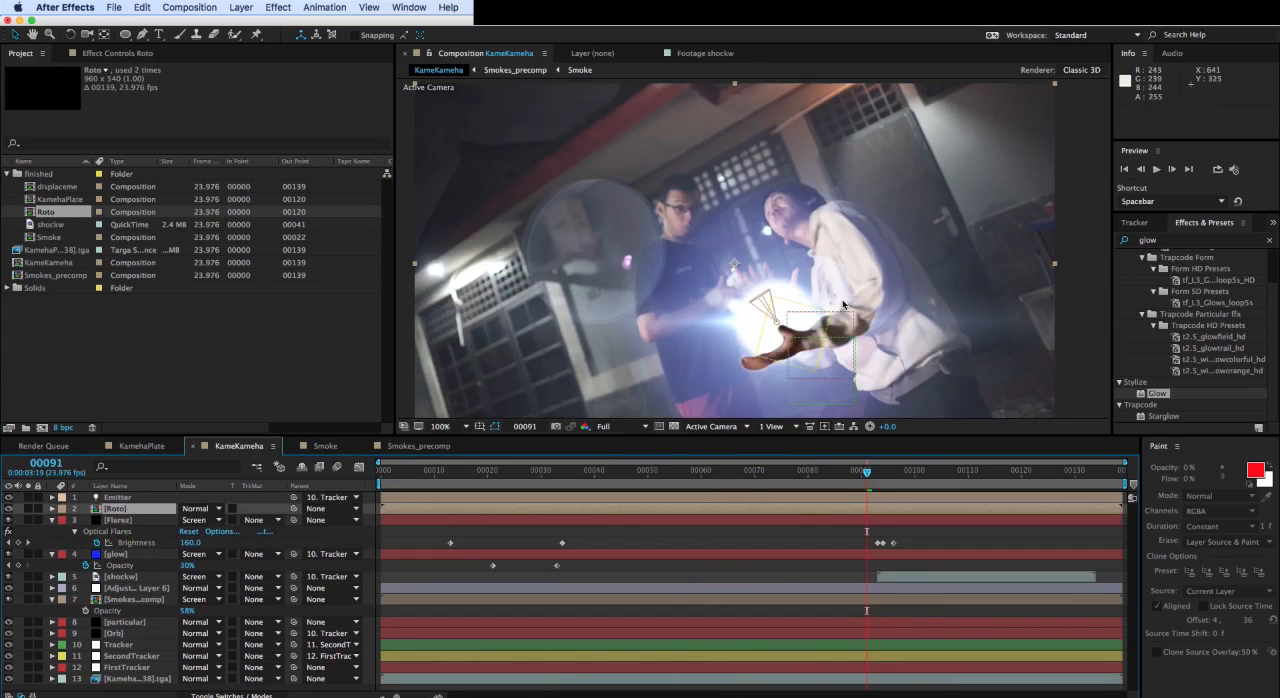
{"action": "left_click_drag", "start_coordinate": [121, 507], "coordinate": [131, 541]}
{"action": "scroll", "coordinate": [783, 306], "scroll_direction": "up", "scroll_amount": 2}
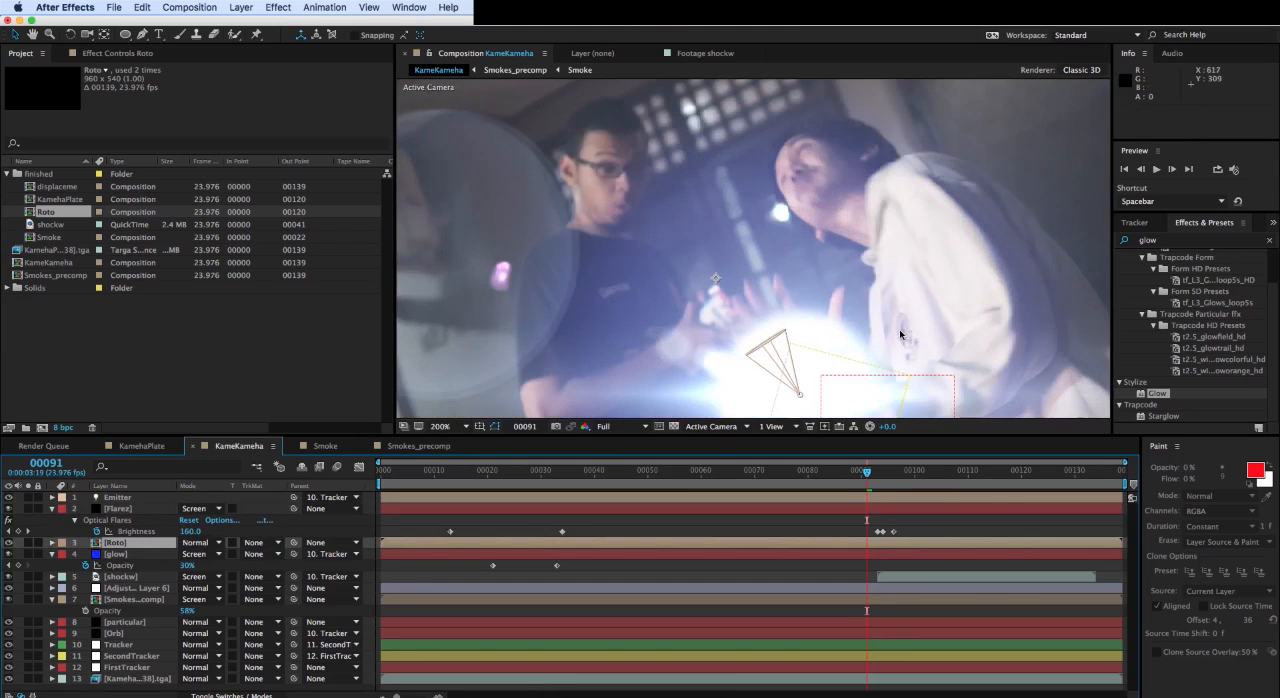
{"action": "left_click_drag", "start_coordinate": [855, 390], "coordinate": [851, 338]}
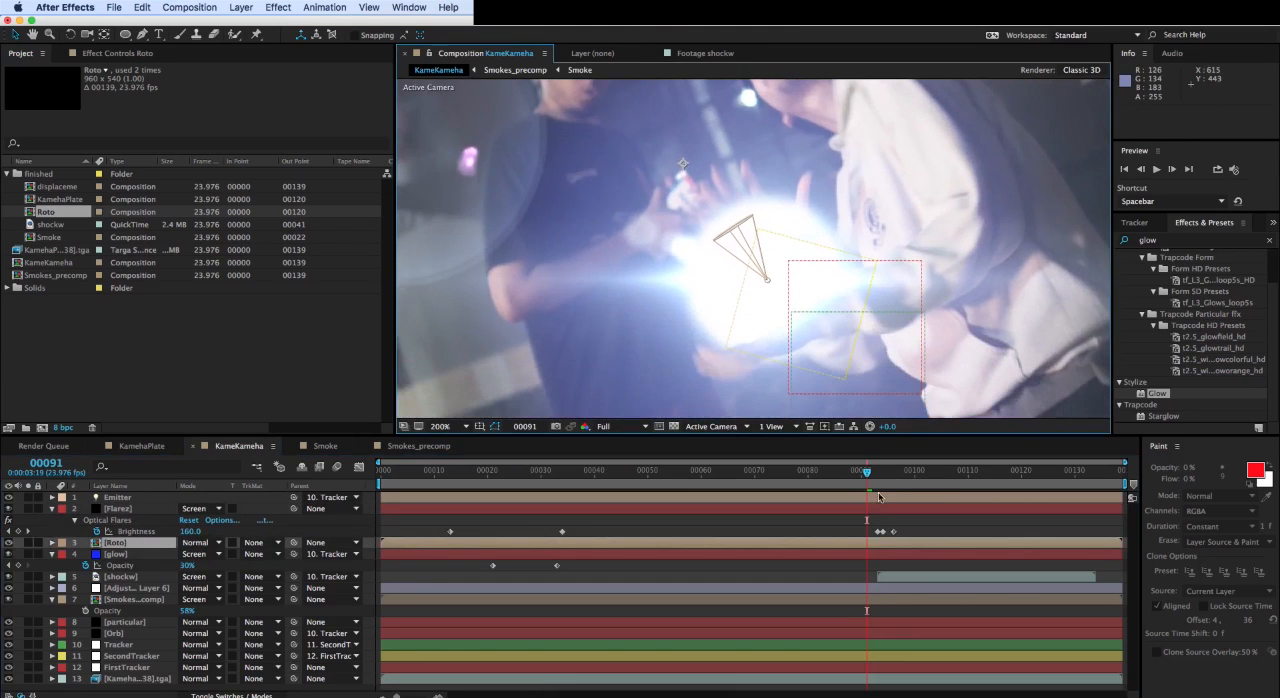
{"action": "mouse_move", "coordinate": [862, 484]}
{"action": "left_mouse_down"}
{"action": "mouse_move", "coordinate": [808, 476]}
{"action": "mouse_move", "coordinate": [921, 474]}
{"action": "mouse_move", "coordinate": [866, 478]}
{"action": "left_mouse_up"}
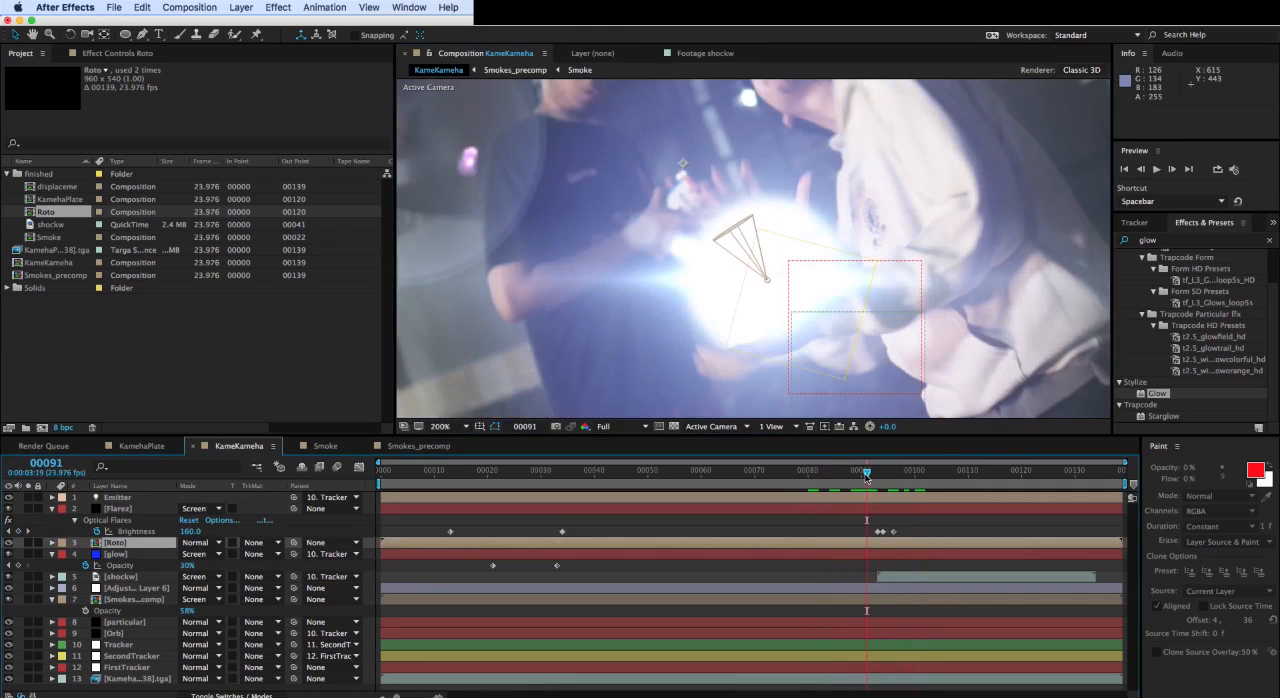
{"action": "key", "text": "comma"}
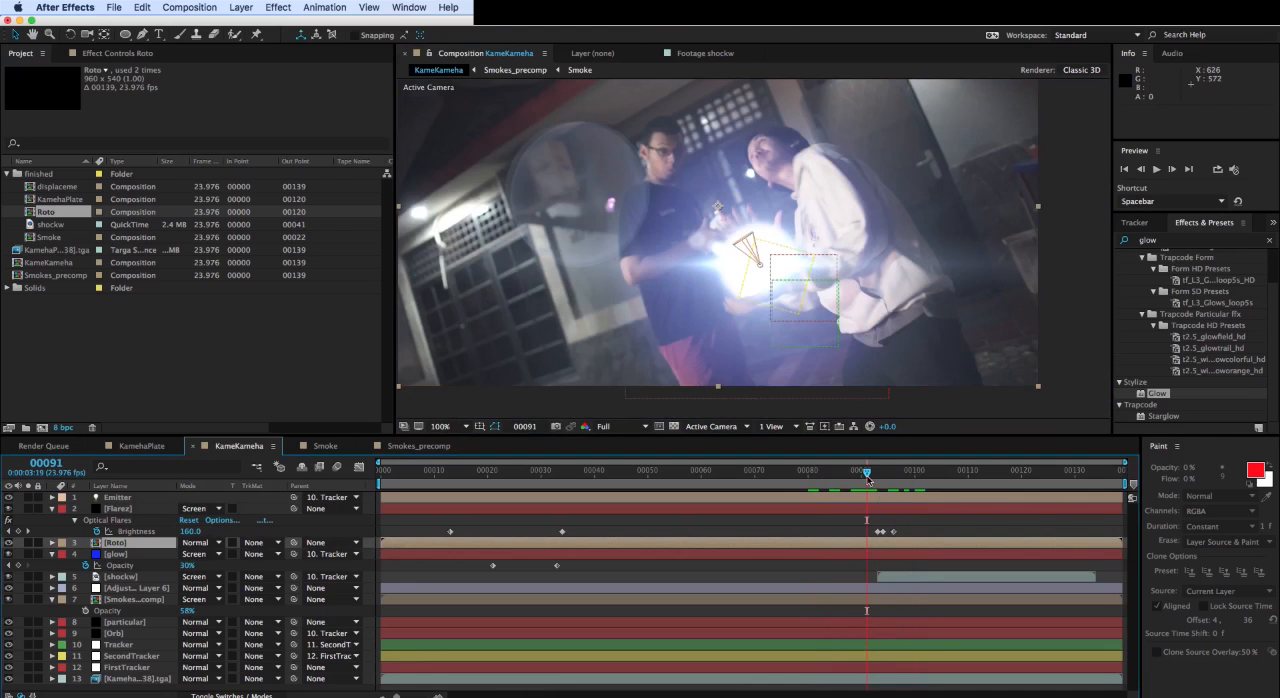
{"action": "mouse_move", "coordinate": [867, 480]}
{"action": "left_mouse_down"}
{"action": "mouse_move", "coordinate": [1050, 486]}
{"action": "mouse_move", "coordinate": [822, 492]}
{"action": "mouse_move", "coordinate": [886, 496]}
{"action": "mouse_move", "coordinate": [846, 487]}
{"action": "left_mouse_up"}
{"action": "scroll", "coordinate": [796, 337], "scroll_direction": "up", "scroll_amount": 2}
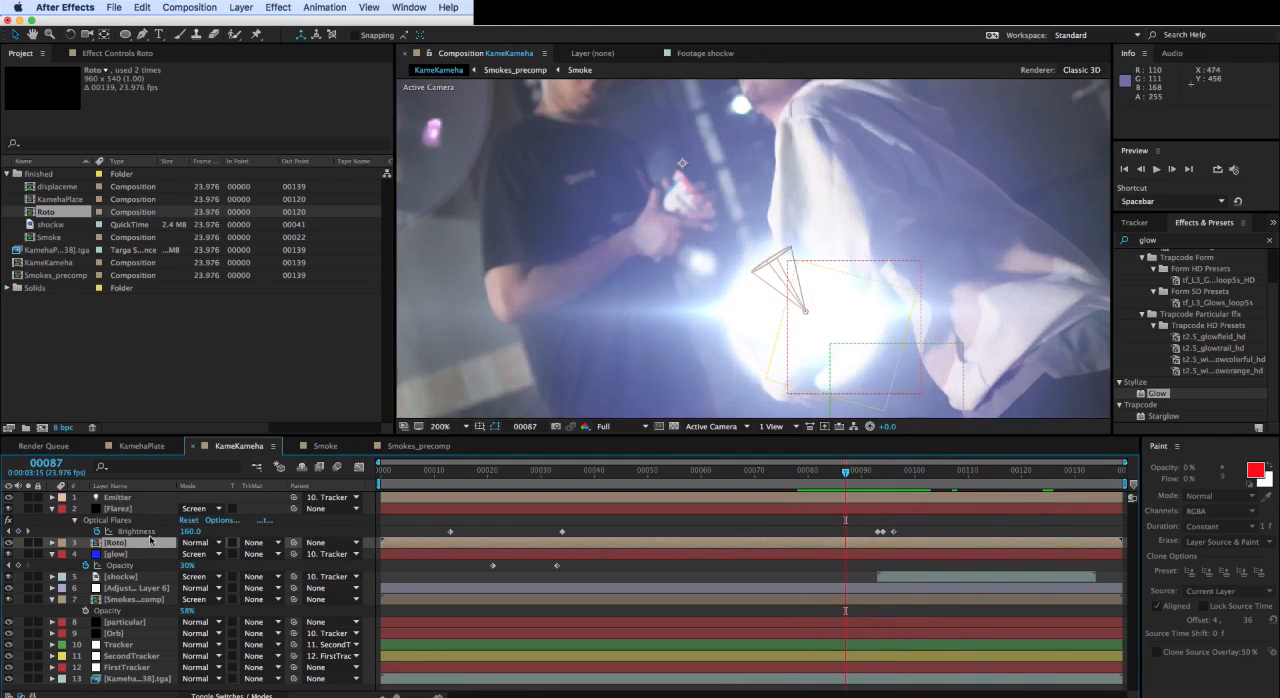
- Set the Roto layer as the source of foreground Layer 1 in the Flarez layer's Optical Flares effect and check the surrounding frames
{"action": "left_click", "coordinate": [117, 509]}
{"action": "left_click", "coordinate": [101, 55]}
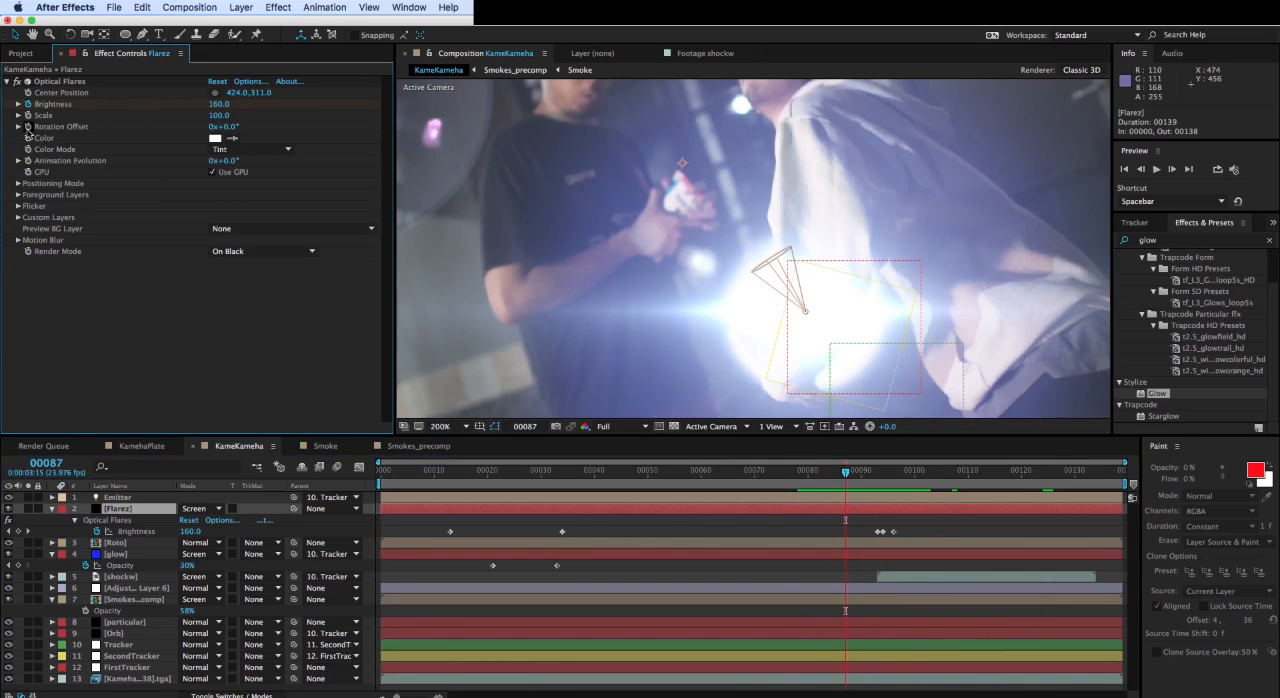
{"action": "left_click", "coordinate": [18, 195]}
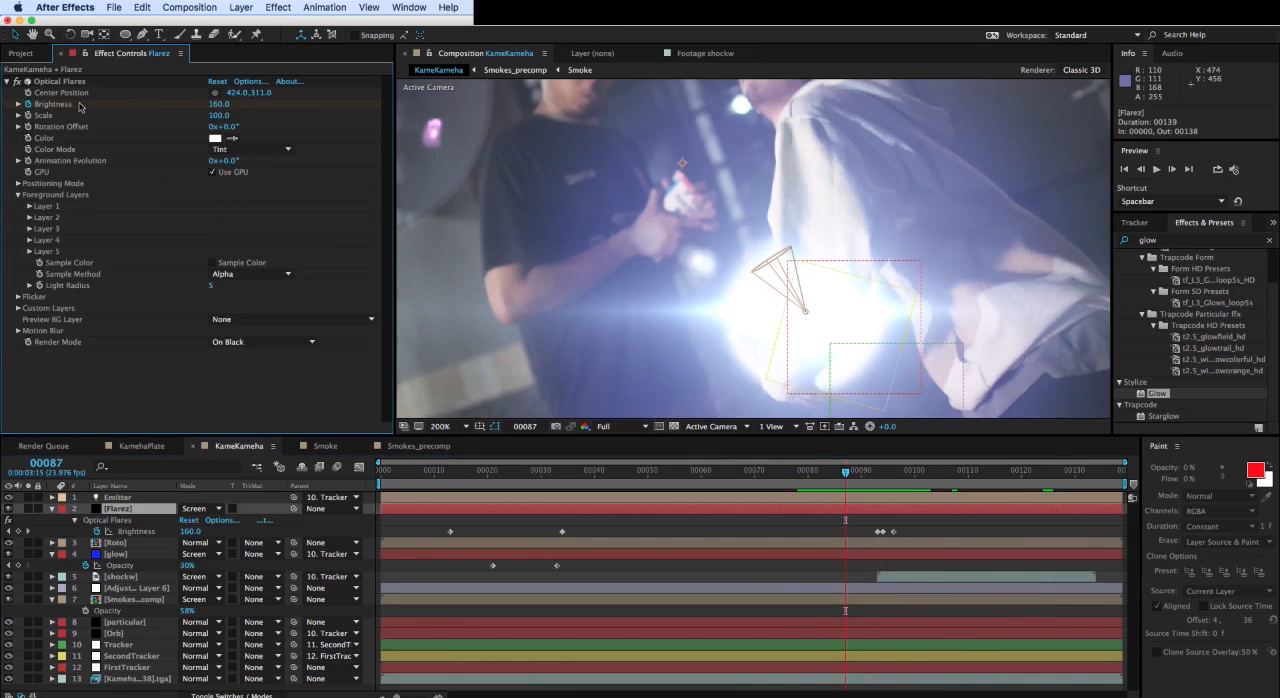
{"action": "left_click", "coordinate": [29, 207]}
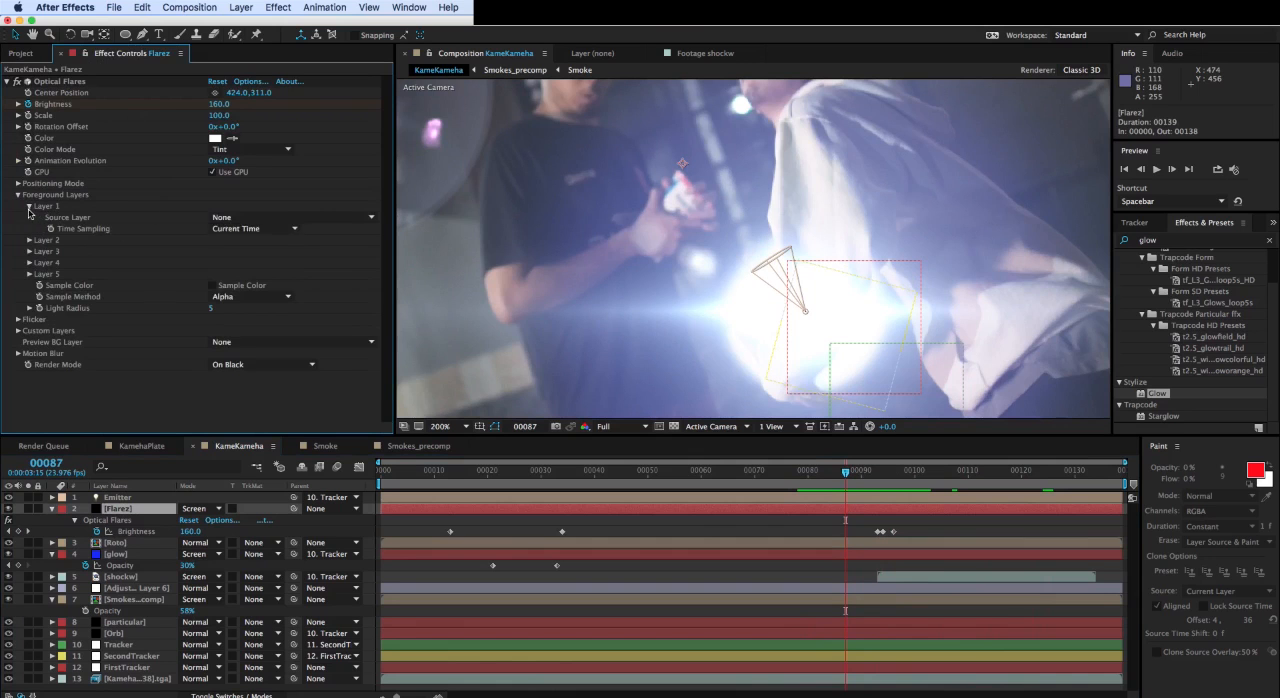
{"action": "left_click", "coordinate": [276, 219]}
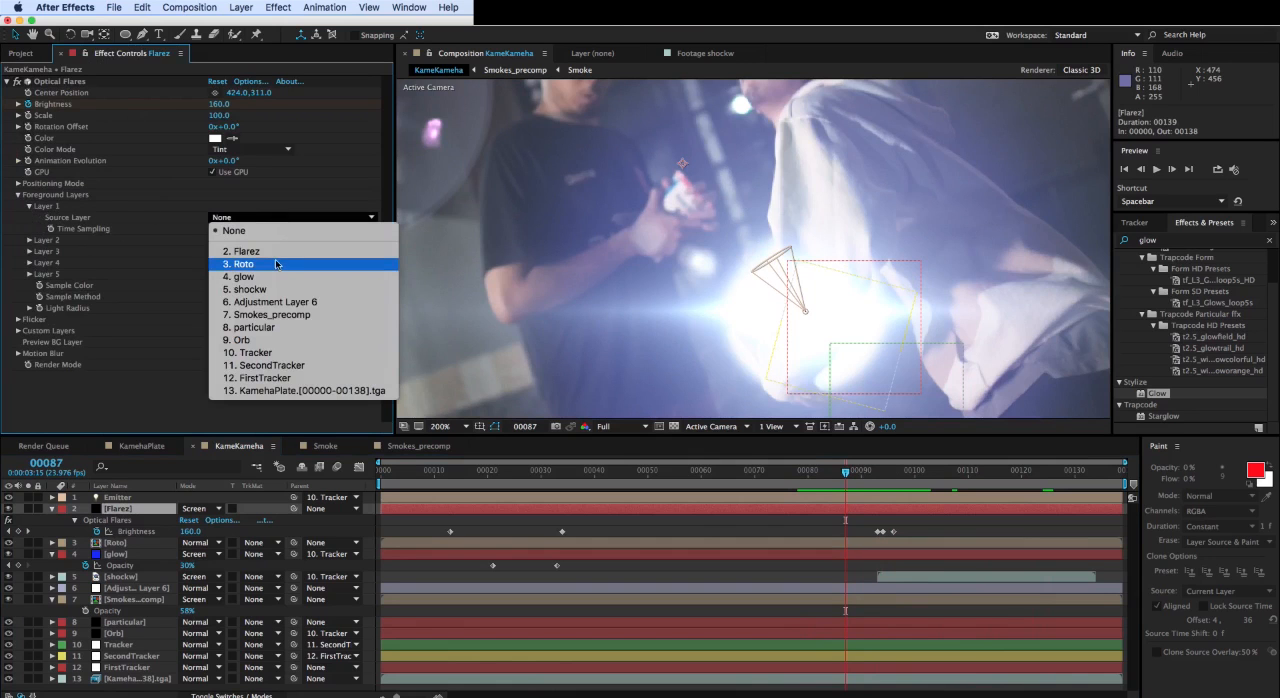
{"action": "left_click", "coordinate": [276, 264]}
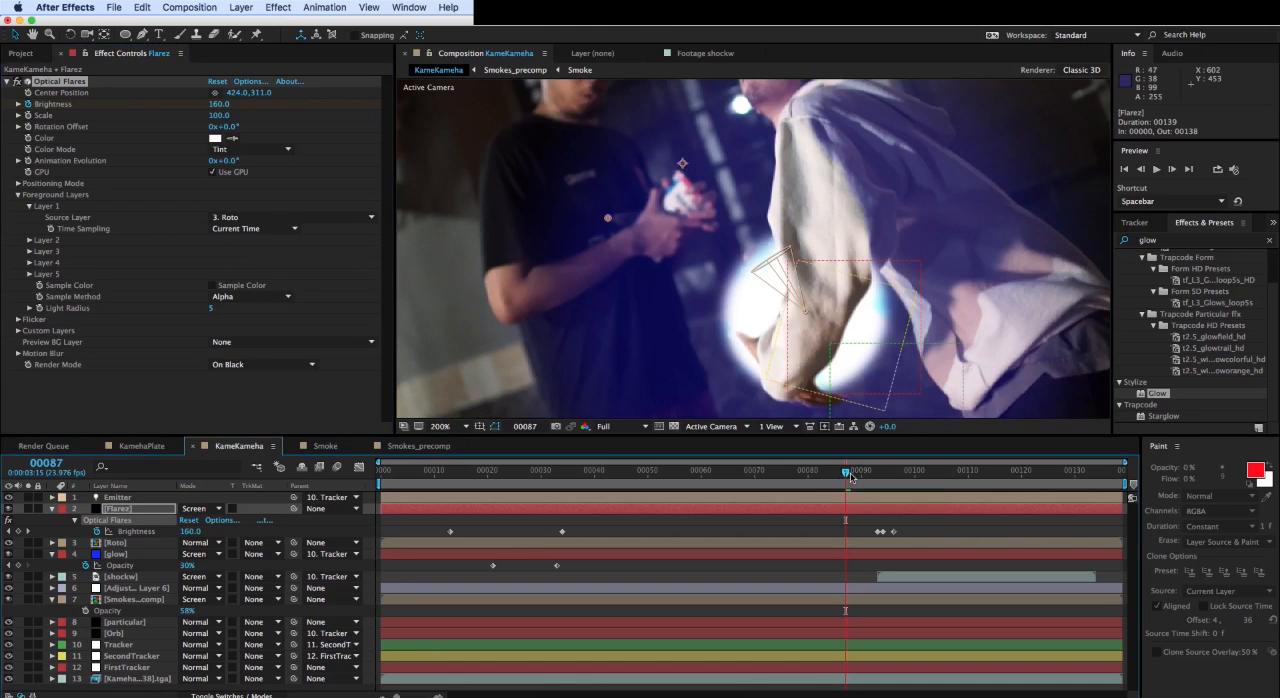
{"action": "mouse_move", "coordinate": [847, 478]}
{"action": "left_mouse_down"}
{"action": "mouse_move", "coordinate": [831, 473]}
{"action": "mouse_move", "coordinate": [884, 470]}
{"action": "mouse_move", "coordinate": [856, 467]}
{"action": "left_mouse_up"}
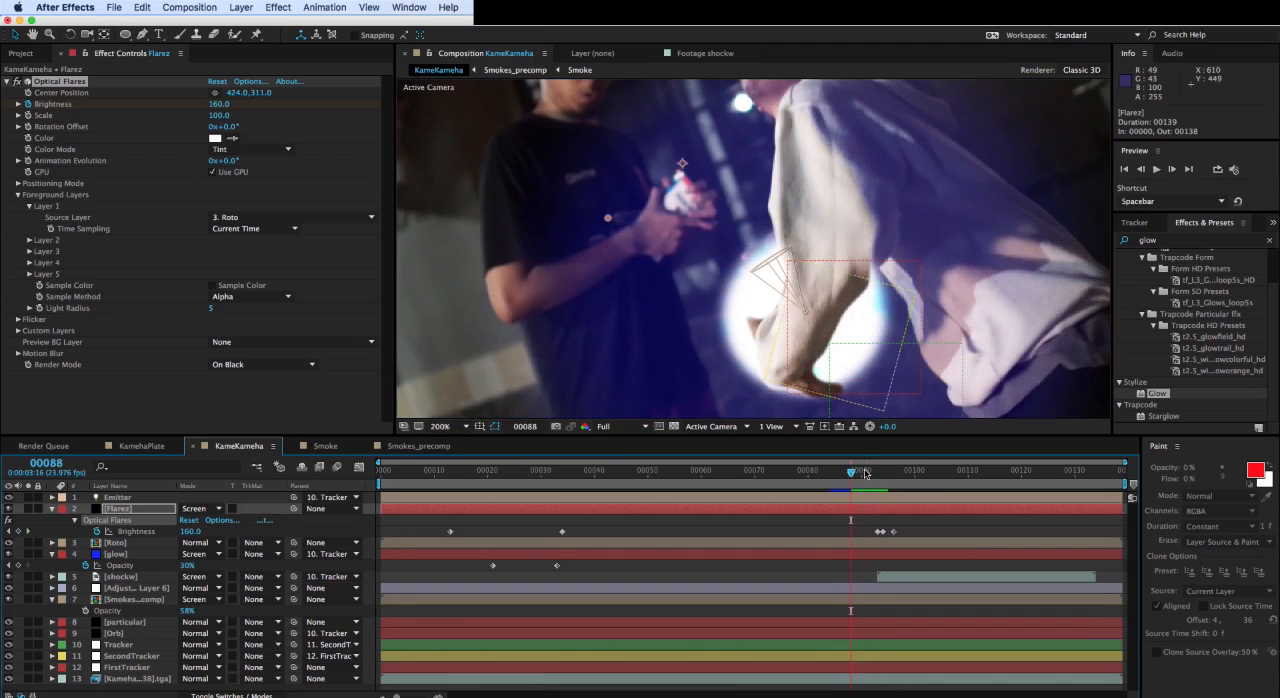
{"action": "mouse_move", "coordinate": [866, 474]}
{"action": "left_mouse_down"}
{"action": "mouse_move", "coordinate": [826, 470]}
{"action": "mouse_move", "coordinate": [866, 472]}
{"action": "mouse_move", "coordinate": [826, 470]}
{"action": "mouse_move", "coordinate": [845, 469]}
{"action": "left_mouse_up"}
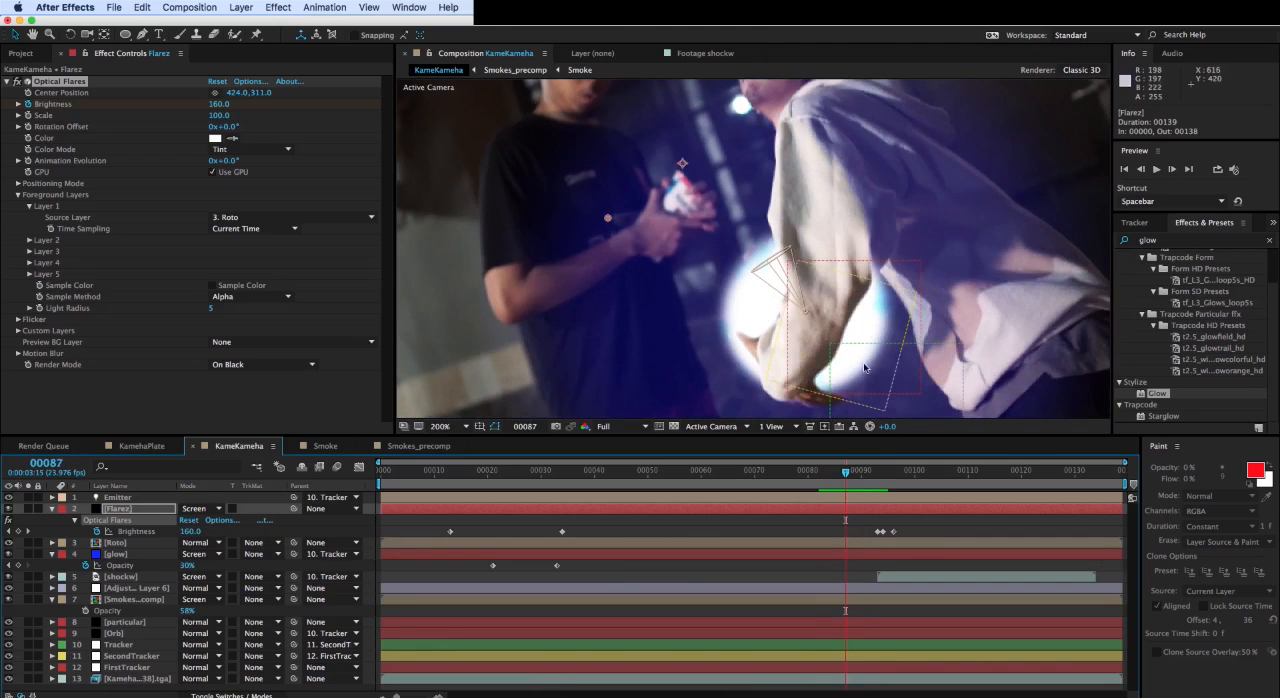
{"action": "mouse_move", "coordinate": [851, 478]}
{"action": "left_mouse_down"}
{"action": "mouse_move", "coordinate": [875, 480]}
{"action": "mouse_move", "coordinate": [851, 472]}
{"action": "left_mouse_up"}
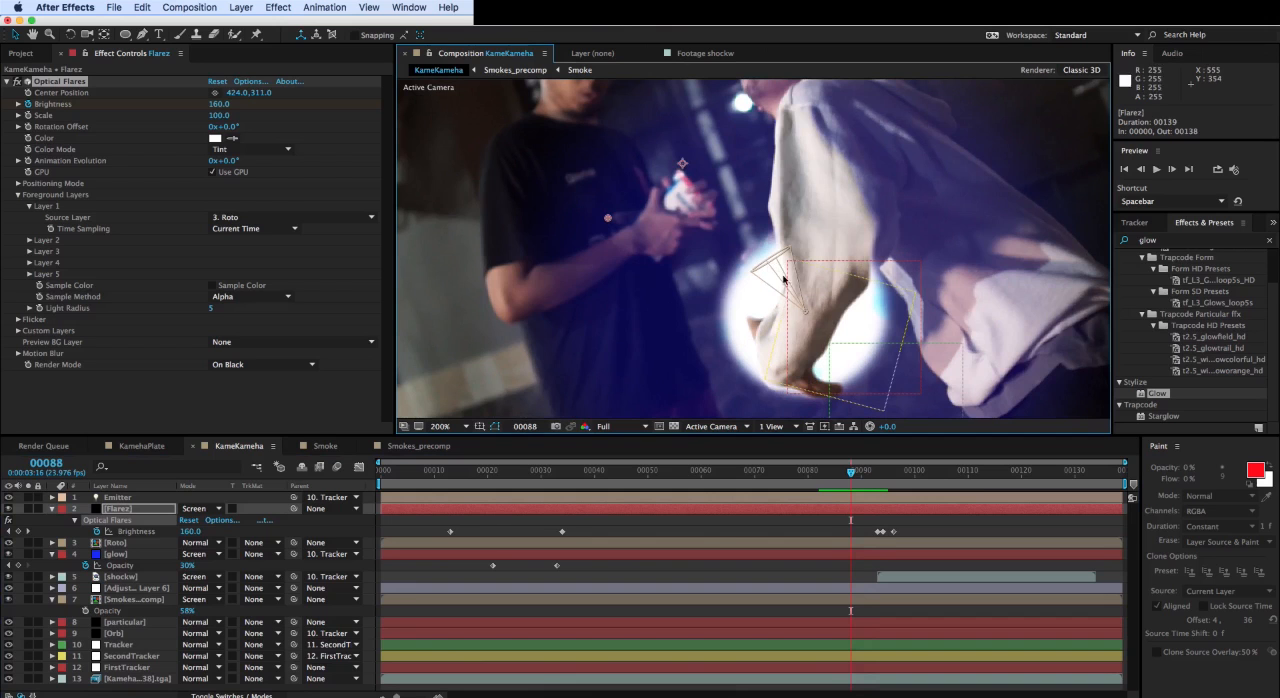
- Try moving the Emitter light away from the arm at frame 88, and undo the move
{"action": "left_click", "coordinate": [808, 316]}
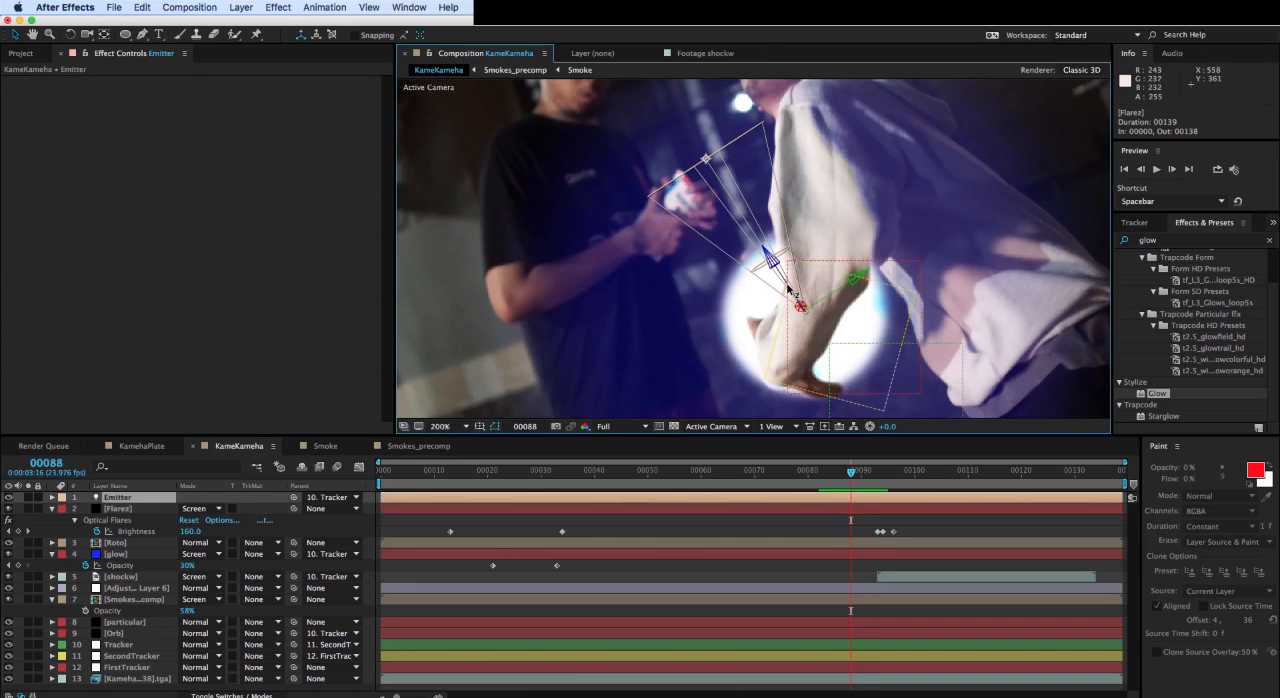
{"action": "left_click_drag", "start_coordinate": [790, 290], "coordinate": [760, 258]}
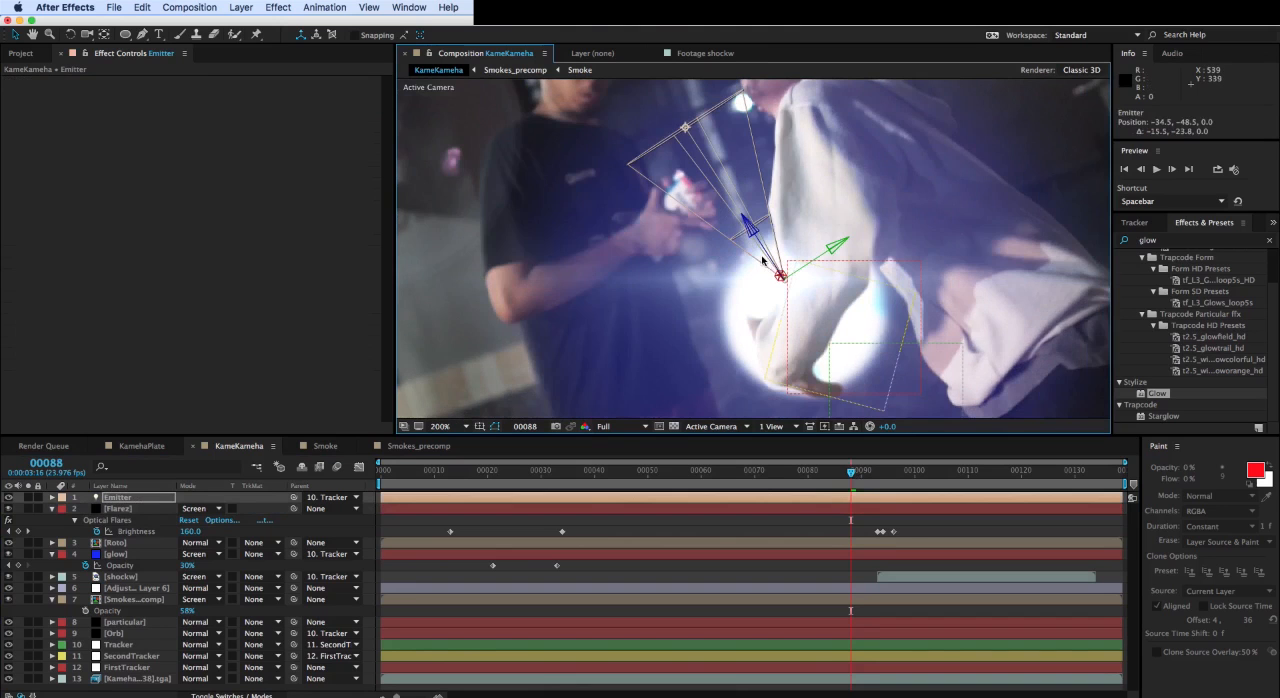
{"action": "key", "text": "super+z"}
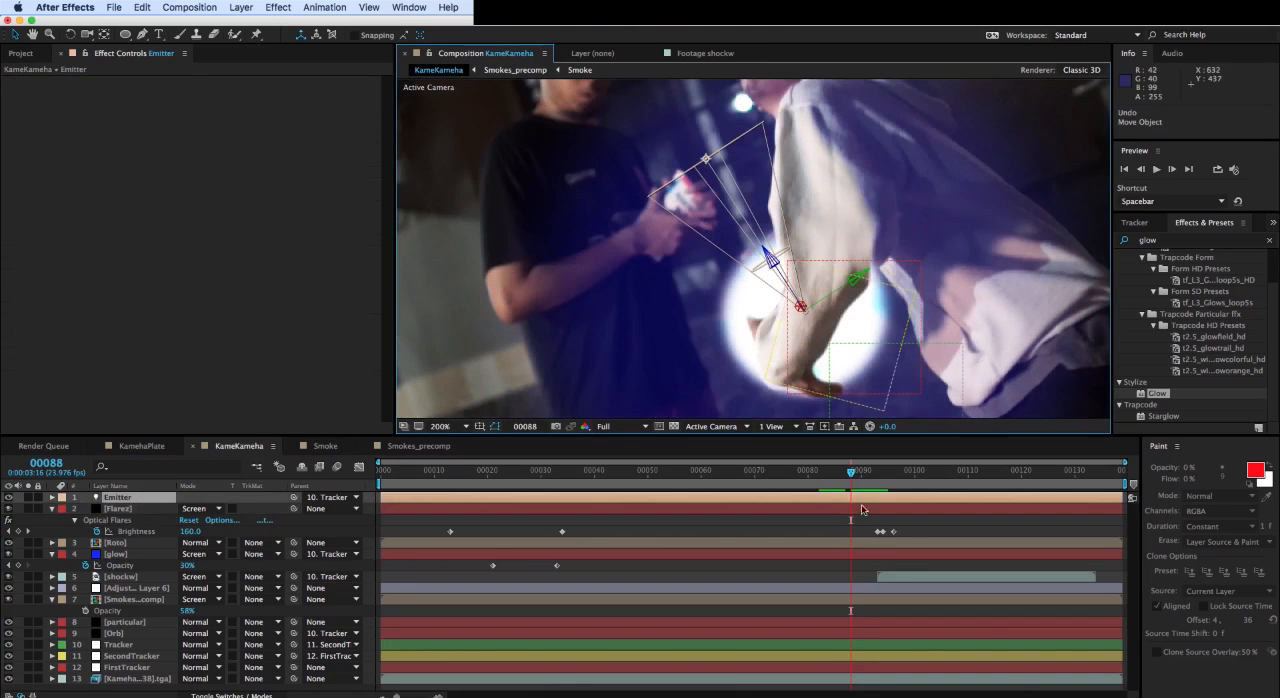
- Start keyframing the Emitter light's Position at frame 85 and offset the light at frame 86 to about -31.9, -34.5, 0
{"action": "mouse_move", "coordinate": [851, 479]}
{"action": "left_mouse_down"}
{"action": "mouse_move", "coordinate": [873, 482]}
{"action": "mouse_move", "coordinate": [813, 483]}
{"action": "mouse_move", "coordinate": [847, 477]}
{"action": "mouse_move", "coordinate": [836, 477]}
{"action": "left_mouse_up"}
{"action": "key", "text": "p"}
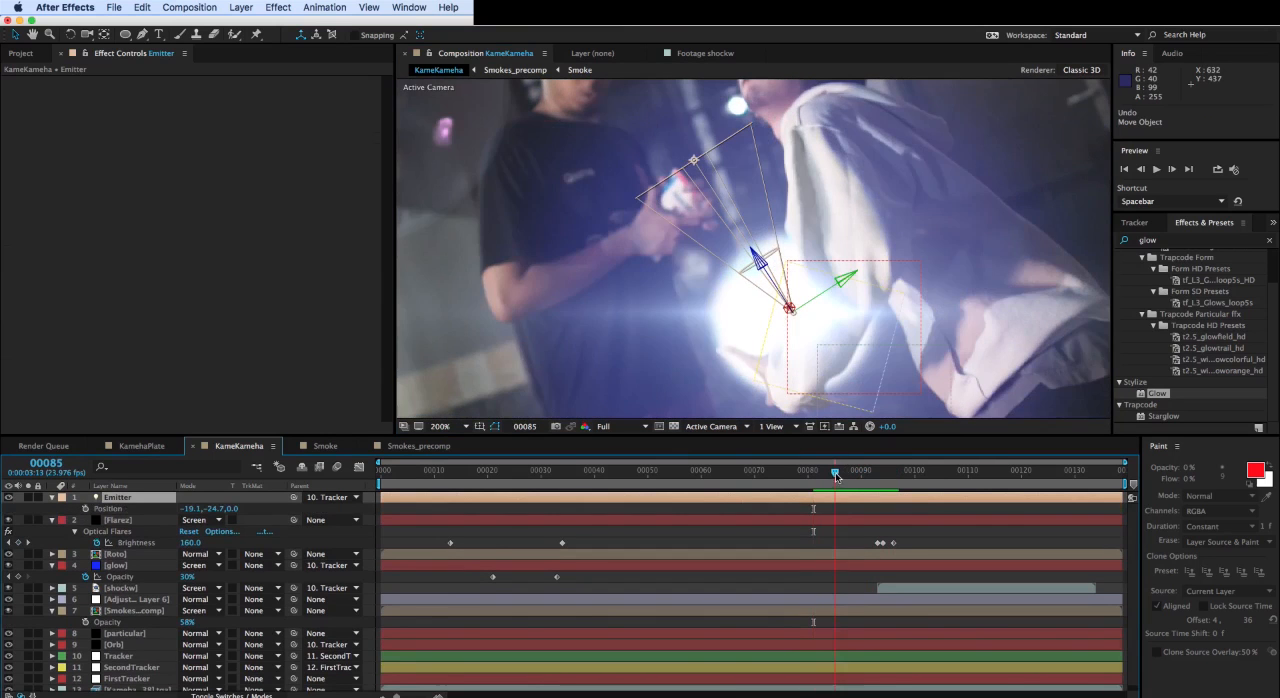
{"action": "left_click", "coordinate": [86, 508]}
{"action": "key", "text": "Page_Down"}
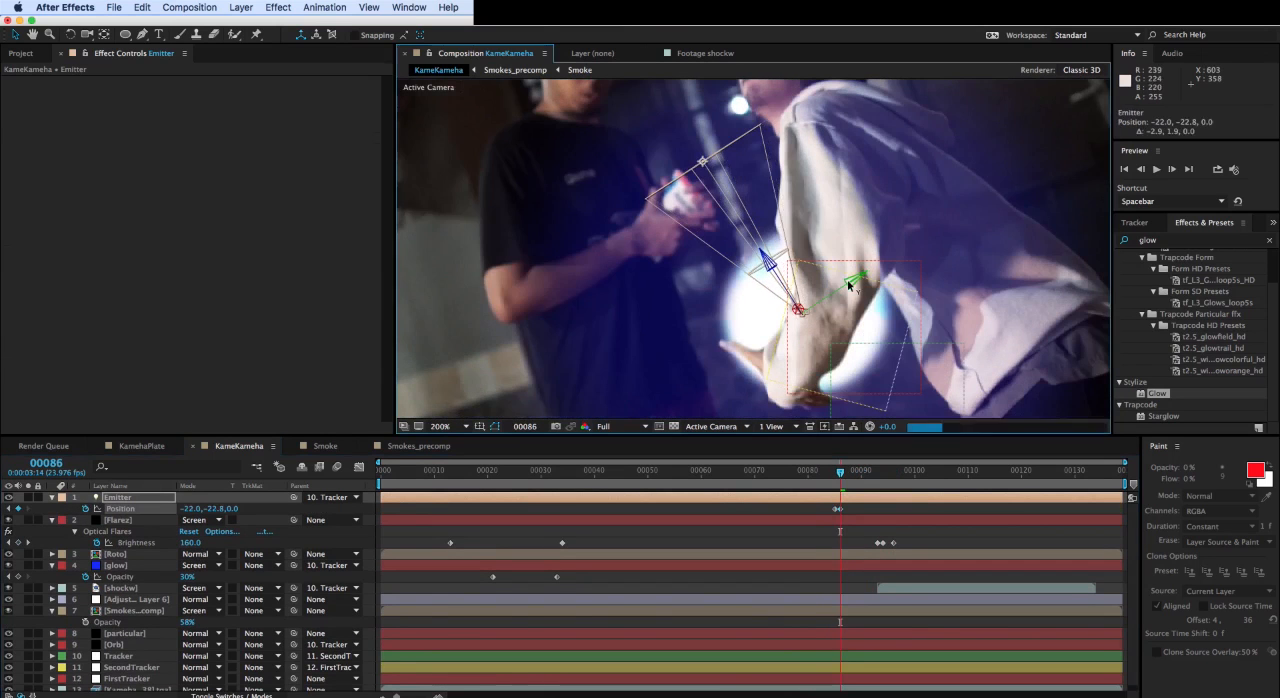
{"action": "left_click_drag", "start_coordinate": [778, 280], "coordinate": [765, 262]}
{"action": "left_click_drag", "start_coordinate": [843, 268], "coordinate": [846, 266]}
{"action": "left_click_drag", "start_coordinate": [841, 484], "coordinate": [836, 484]}
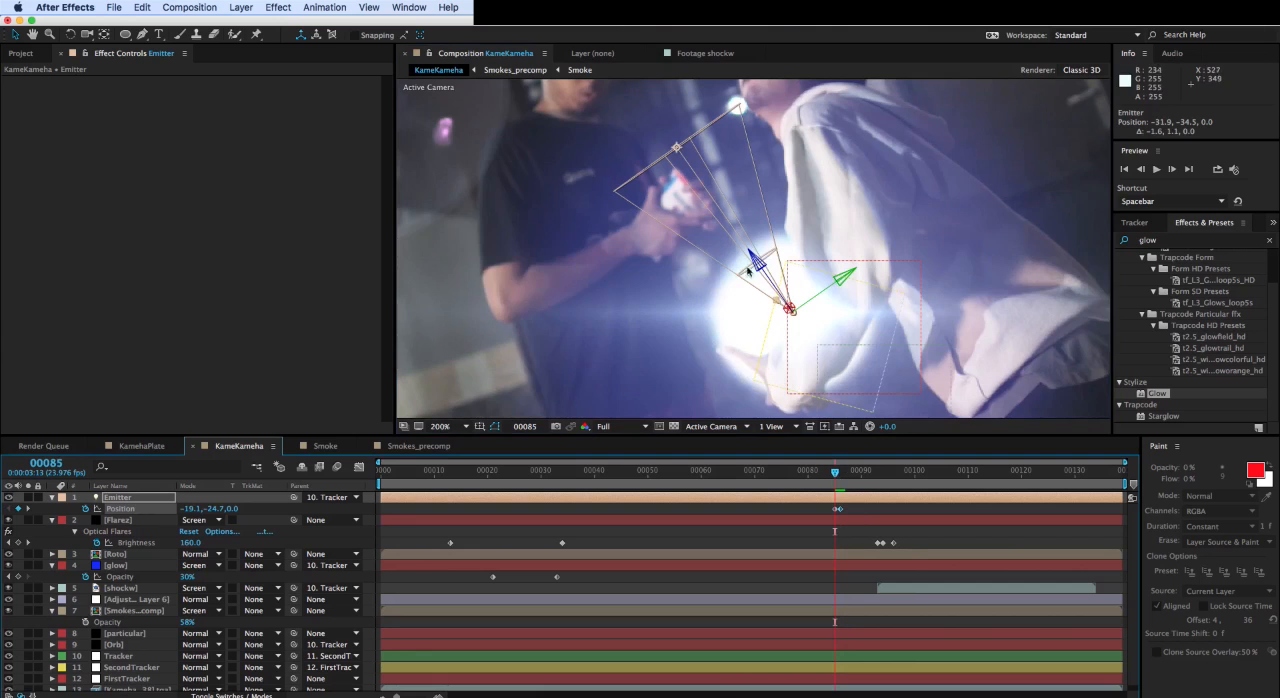
- Add Emitter Position keyframes through frame 89 so the light follows the energy ball behind the arm, ending at about -27, -40.5, 0
{"action": "left_click_drag", "start_coordinate": [758, 265], "coordinate": [756, 262]}
{"action": "left_click_drag", "start_coordinate": [839, 480], "coordinate": [846, 478]}
{"action": "left_click_drag", "start_coordinate": [840, 266], "coordinate": [756, 266]}
{"action": "left_click_drag", "start_coordinate": [846, 473], "coordinate": [856, 471]}
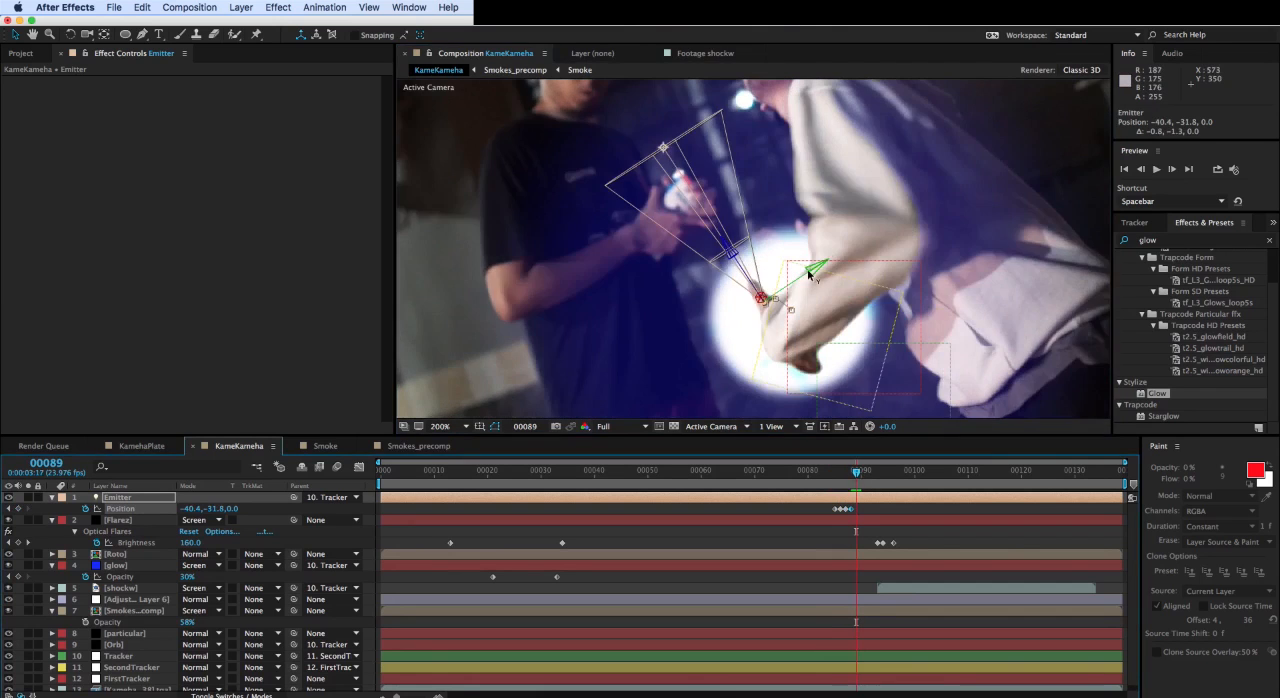
{"action": "left_click_drag", "start_coordinate": [831, 273], "coordinate": [828, 264]}
- Play the composition from frame 0 to check the flare's movement behind the arm and the beam release
{"action": "left_click_drag", "start_coordinate": [857, 472], "coordinate": [792, 472]}
{"action": "scroll", "coordinate": [762, 398], "scroll_direction": "down", "scroll_amount": 1}
{"action": "key", "text": "Home"}
{"action": "left_click", "coordinate": [632, 370]}
{"action": "key", "text": "space"}
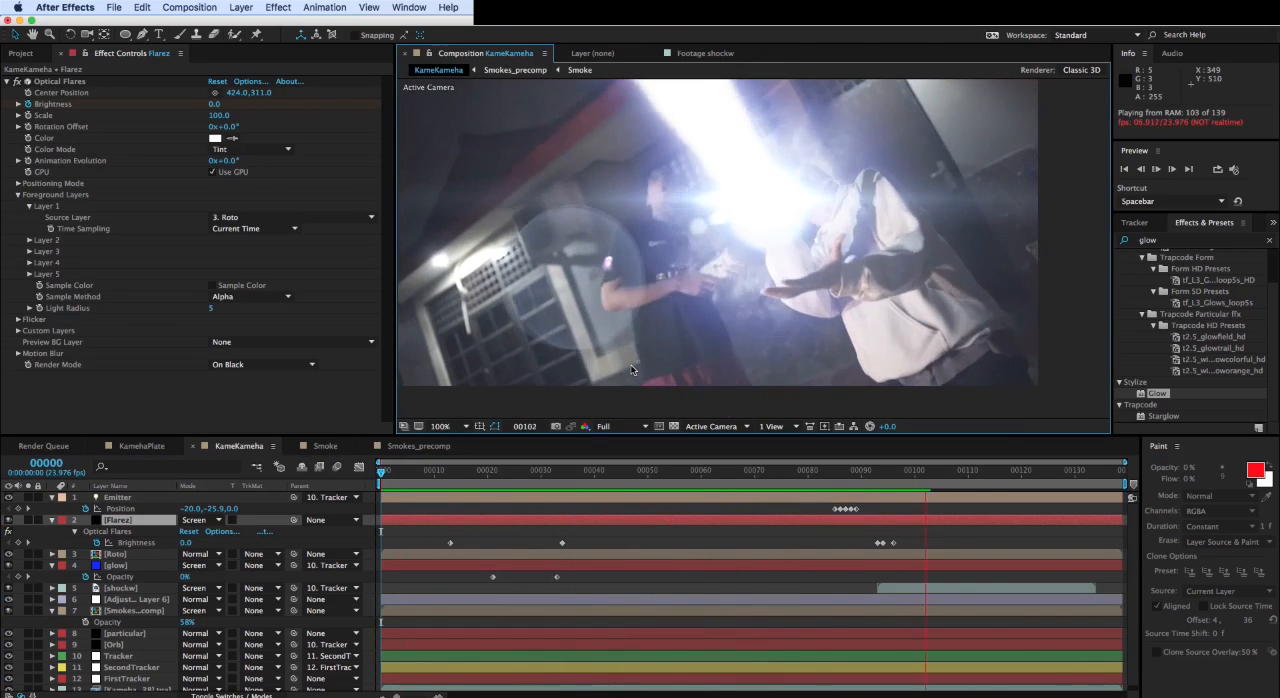
{"action": "key", "text": "space"}
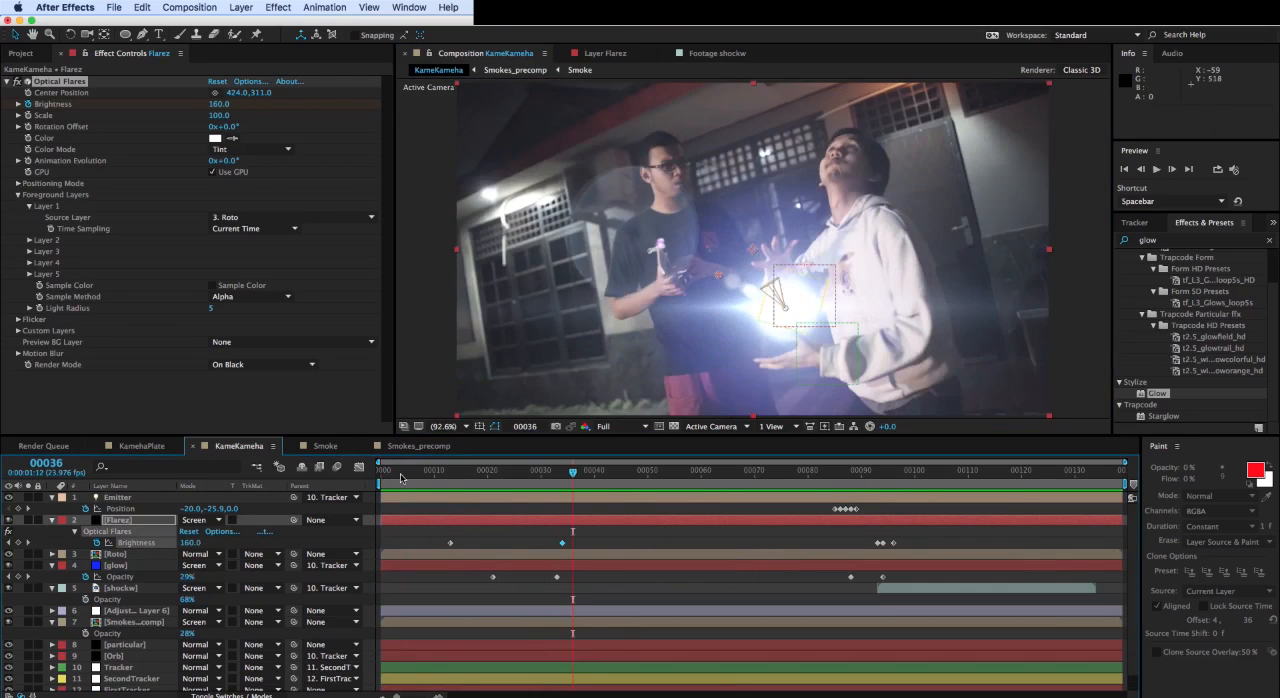
- Replay the complete effect and examine the flare brightness and blue glow around frames 29, 34, 59 and 113
{"action": "key", "text": "space"}
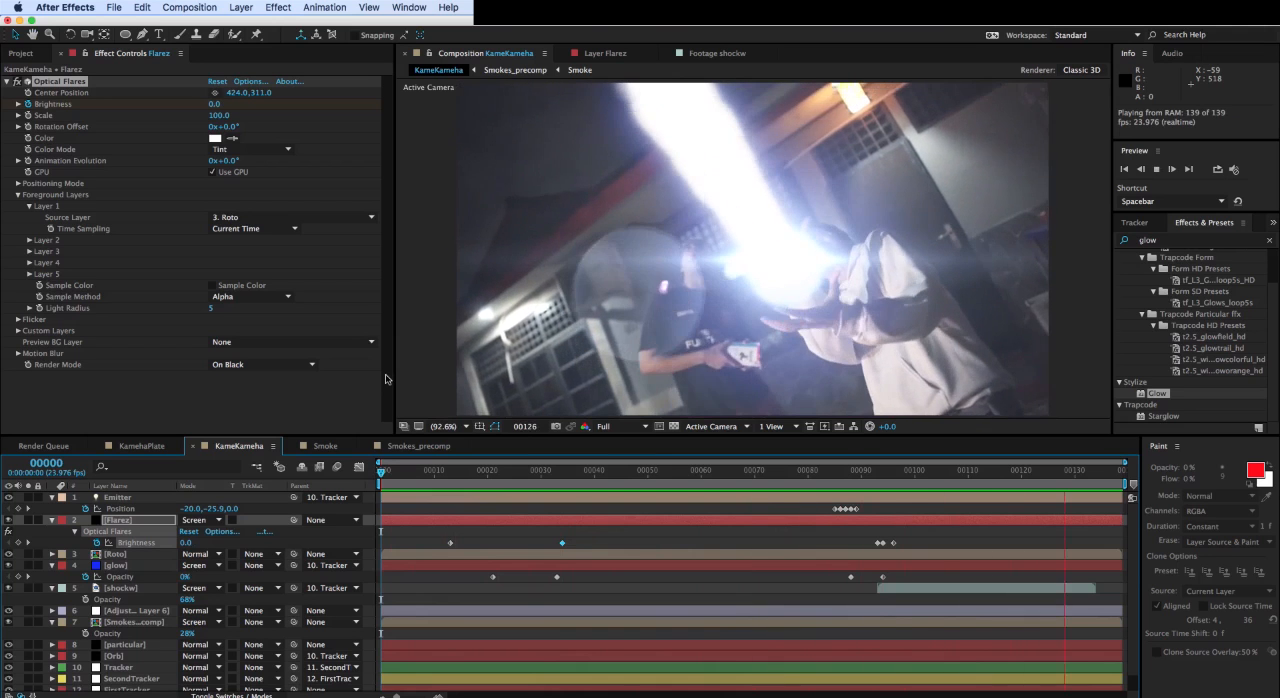
{"action": "key", "text": "space"}
{"action": "left_click_drag", "start_coordinate": [536, 473], "coordinate": [984, 490]}
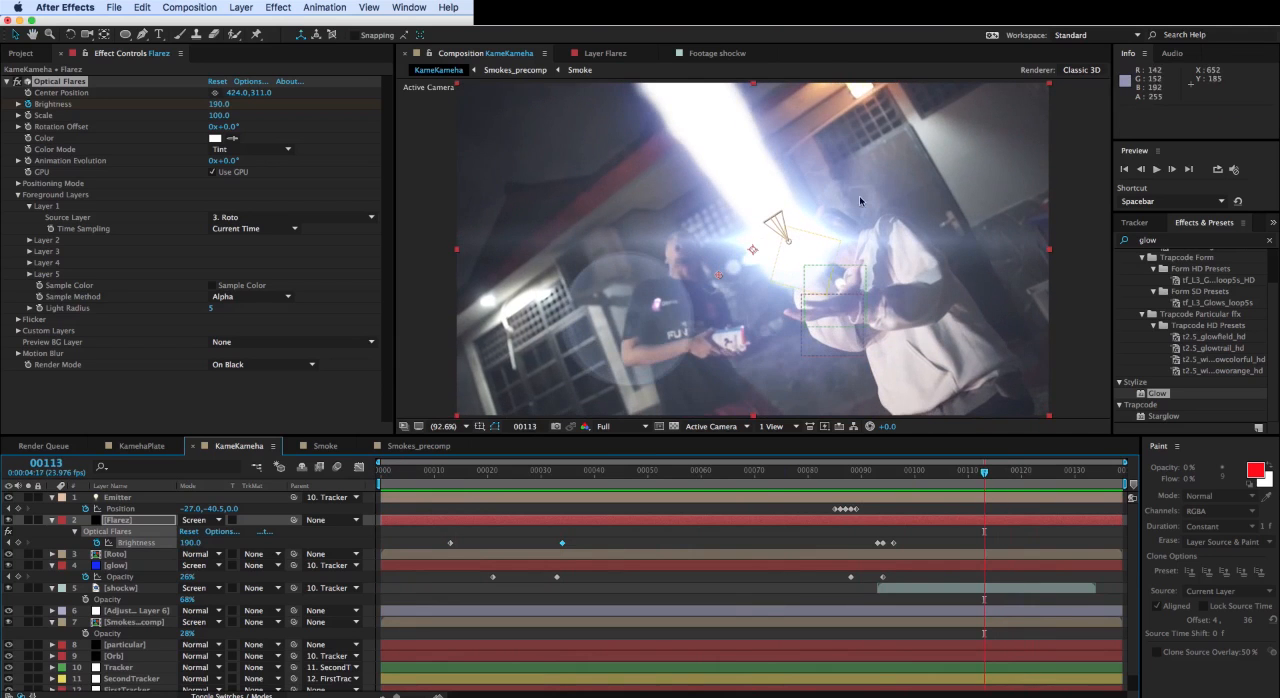
{"action": "left_click_drag", "start_coordinate": [845, 469], "coordinate": [697, 464]}
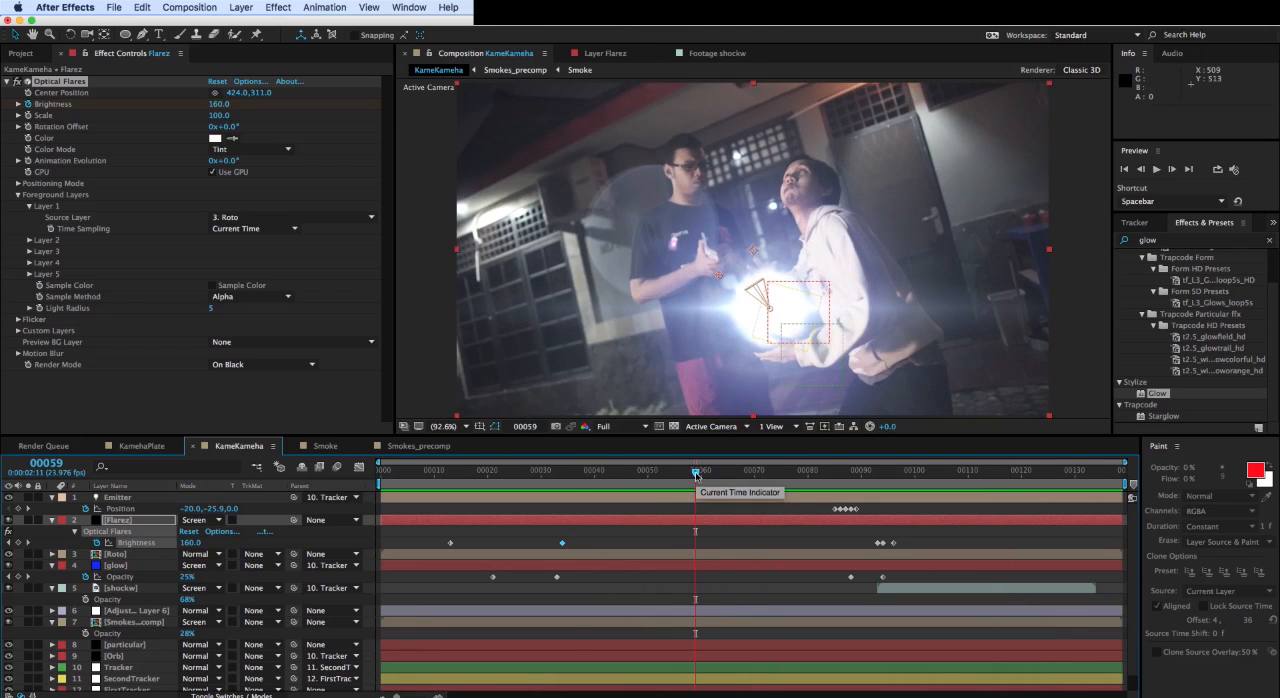
{"action": "left_click_drag", "start_coordinate": [696, 474], "coordinate": [561, 478]}
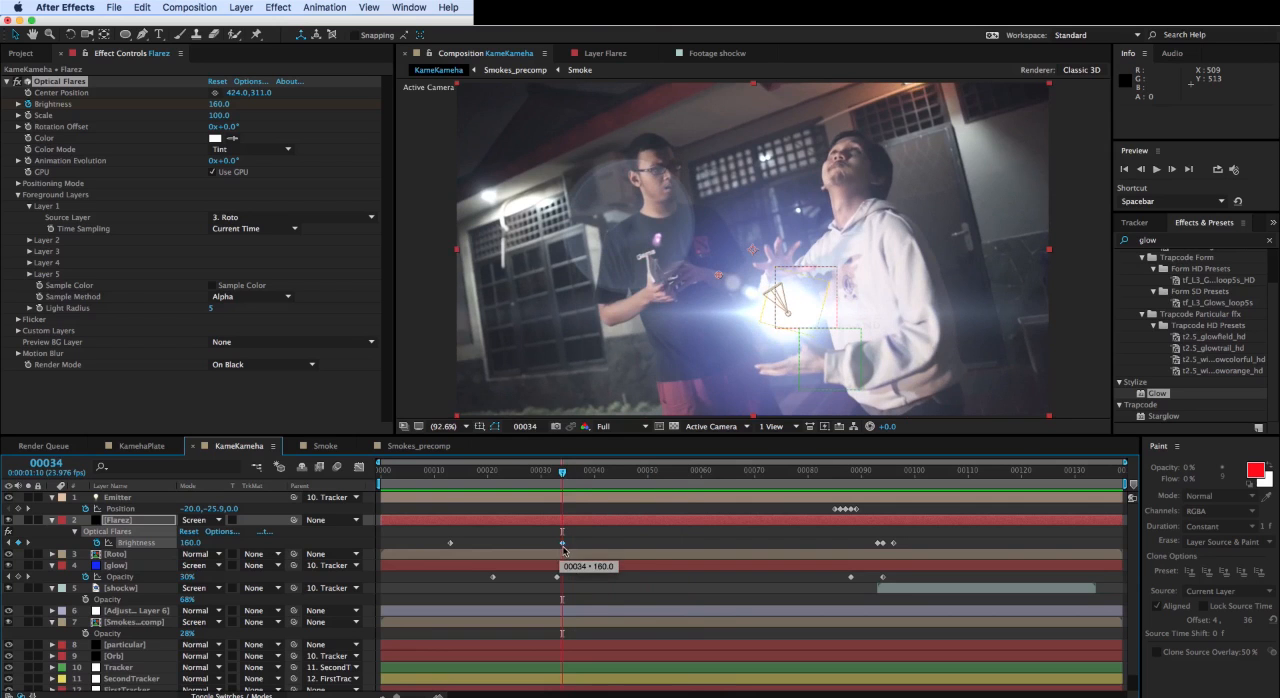
{"action": "left_click_drag", "start_coordinate": [585, 476], "coordinate": [696, 482]}
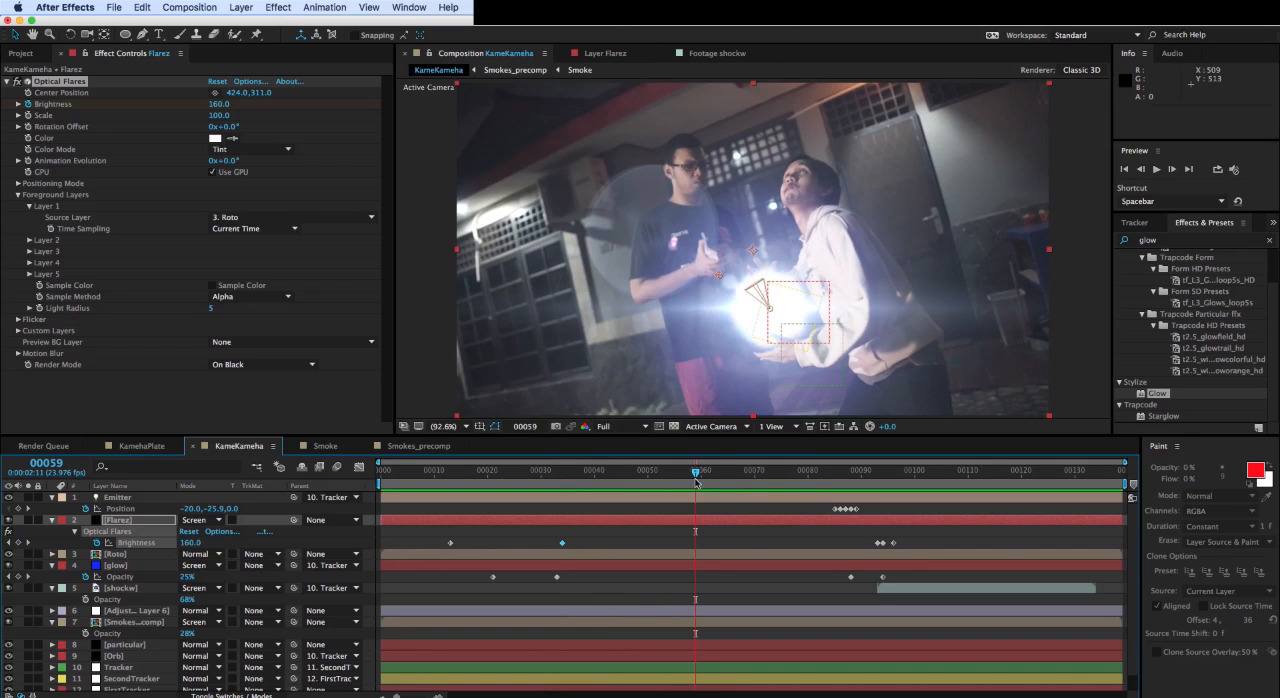
{"action": "key", "text": "Home"}
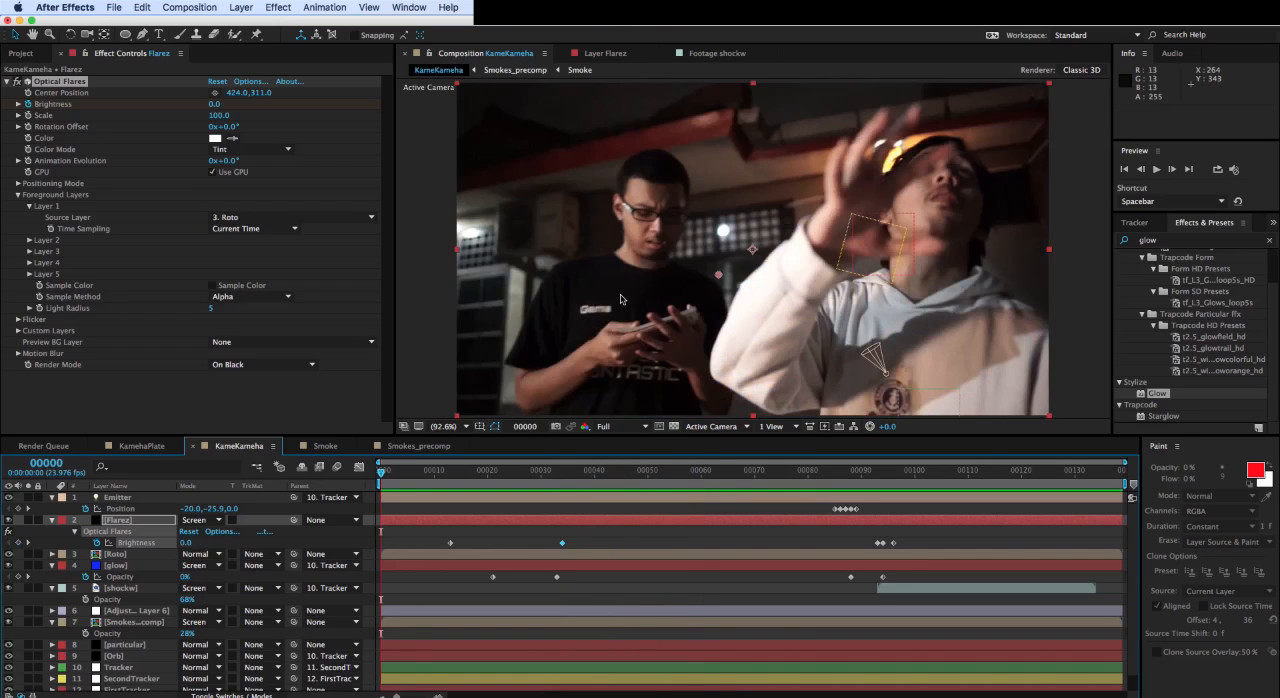
{"action": "left_click", "coordinate": [536, 469]}
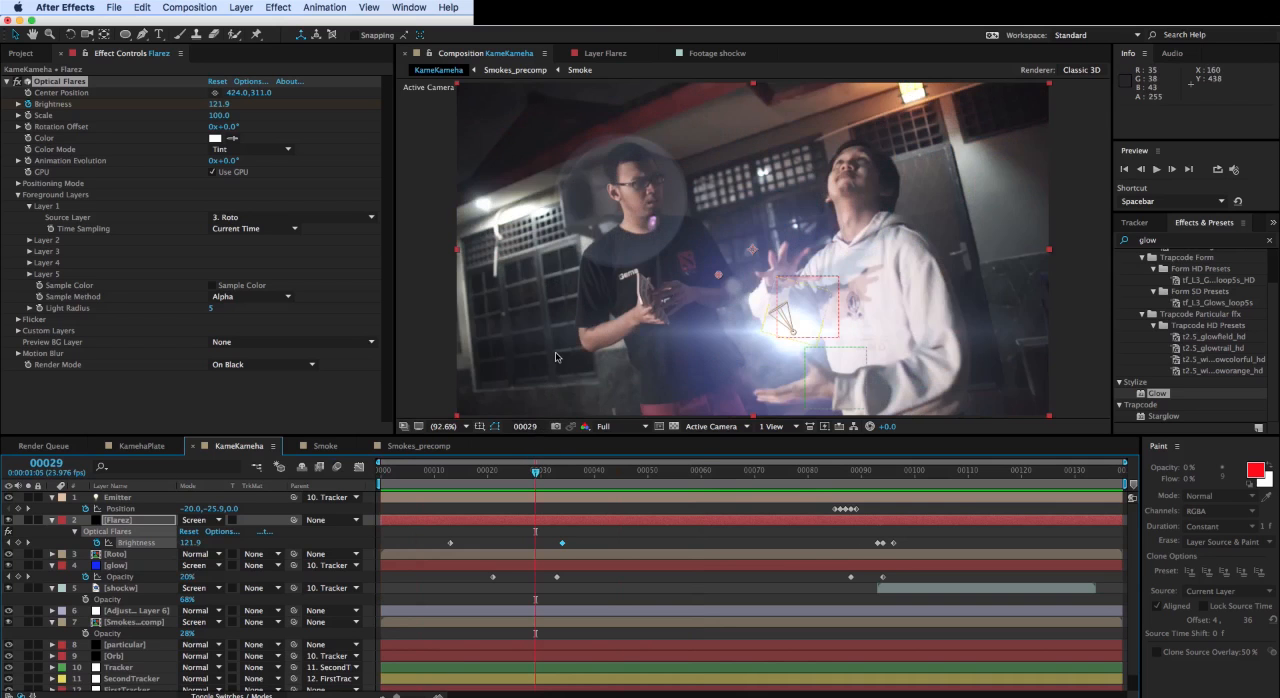